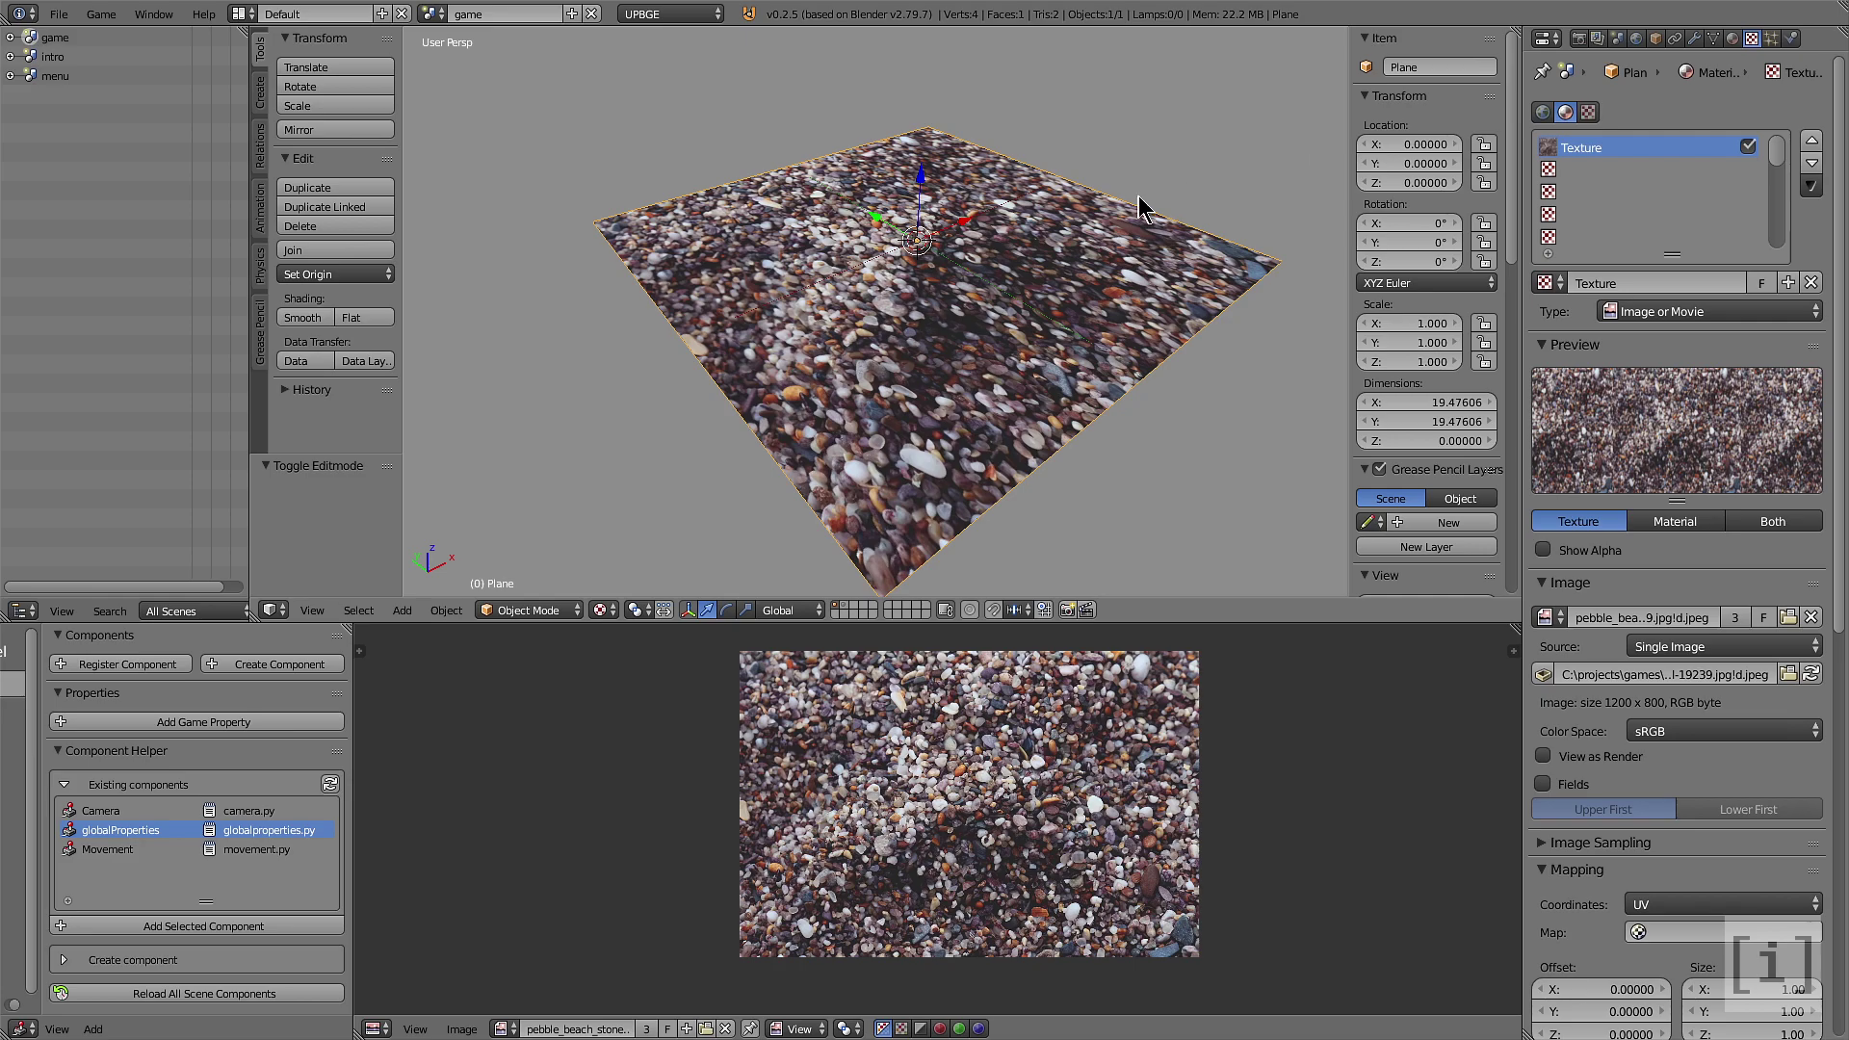
Orbit around the pebble-textured plane and switch it into Edit Mode
mouse_move(1038, 351)
left_mouse_down()
mouse_move(990, 359)
mouse_move(1084, 319)
mouse_move(1043, 330)
left_mouse_up()
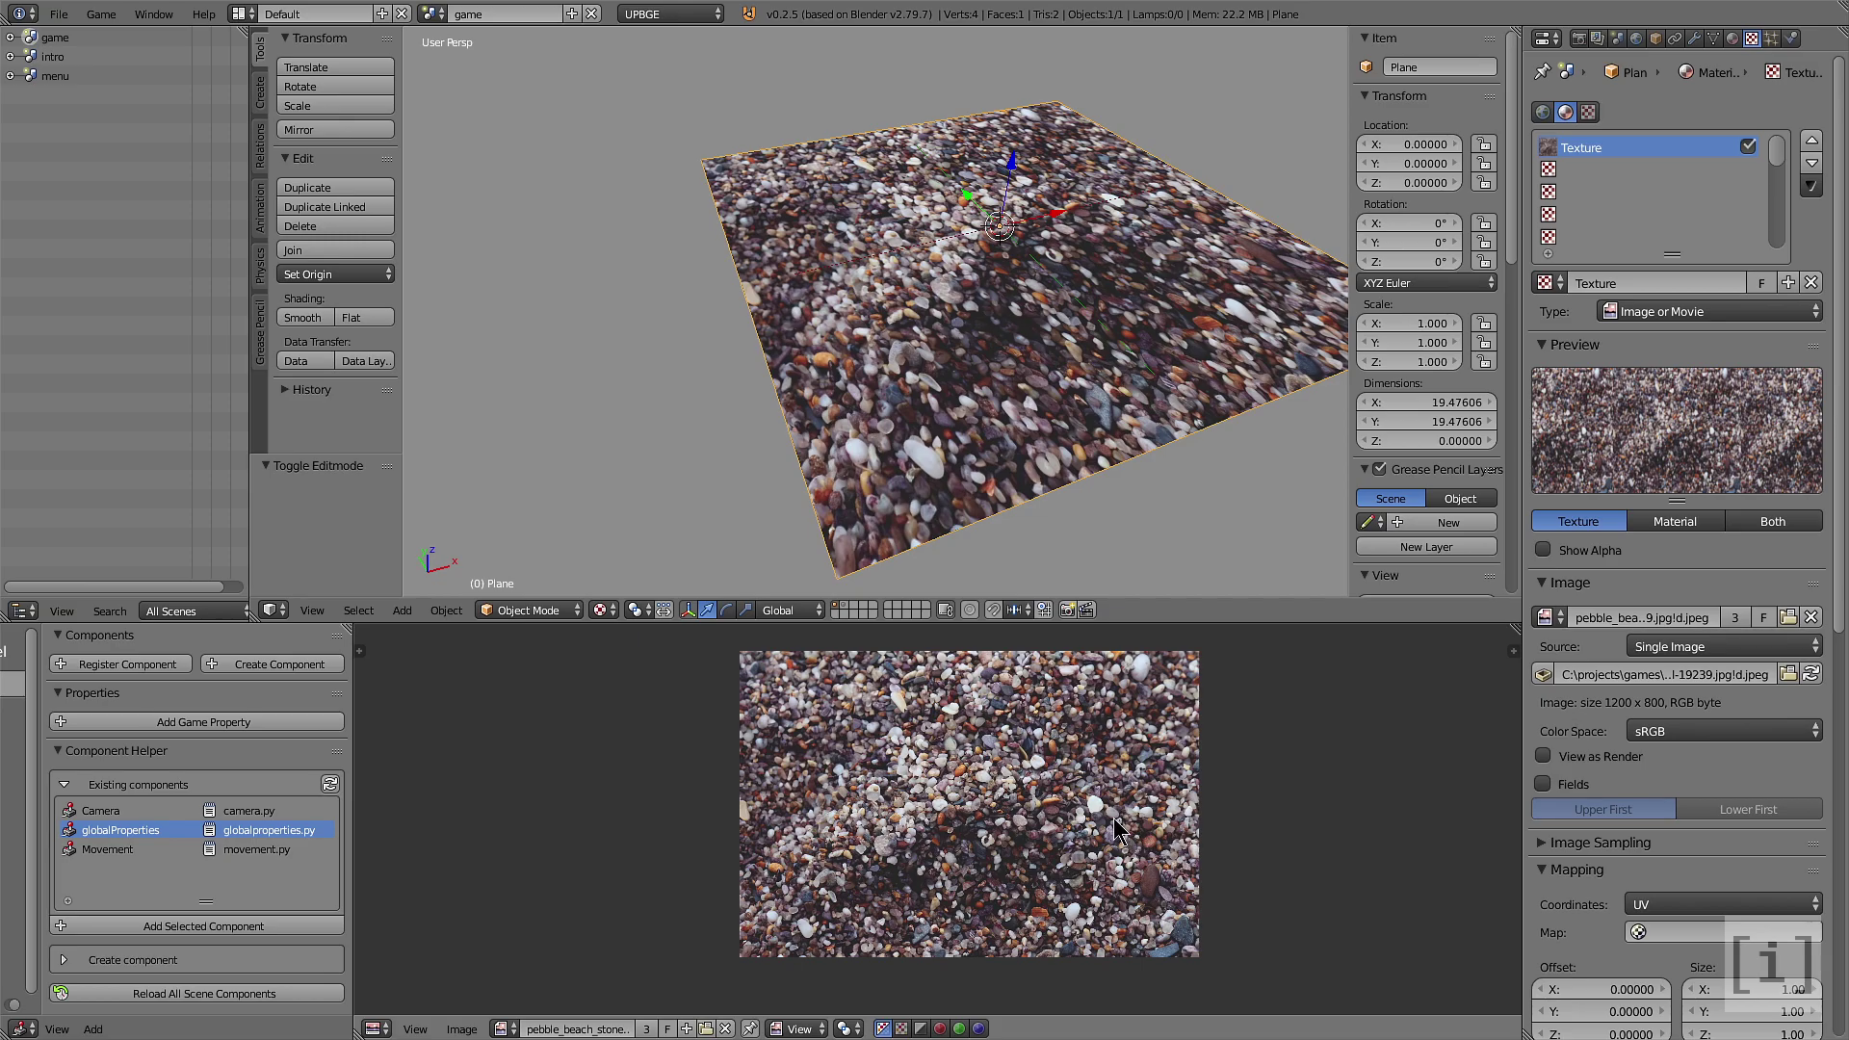
scroll(1062, 818, "down", 2)
key("Tab")
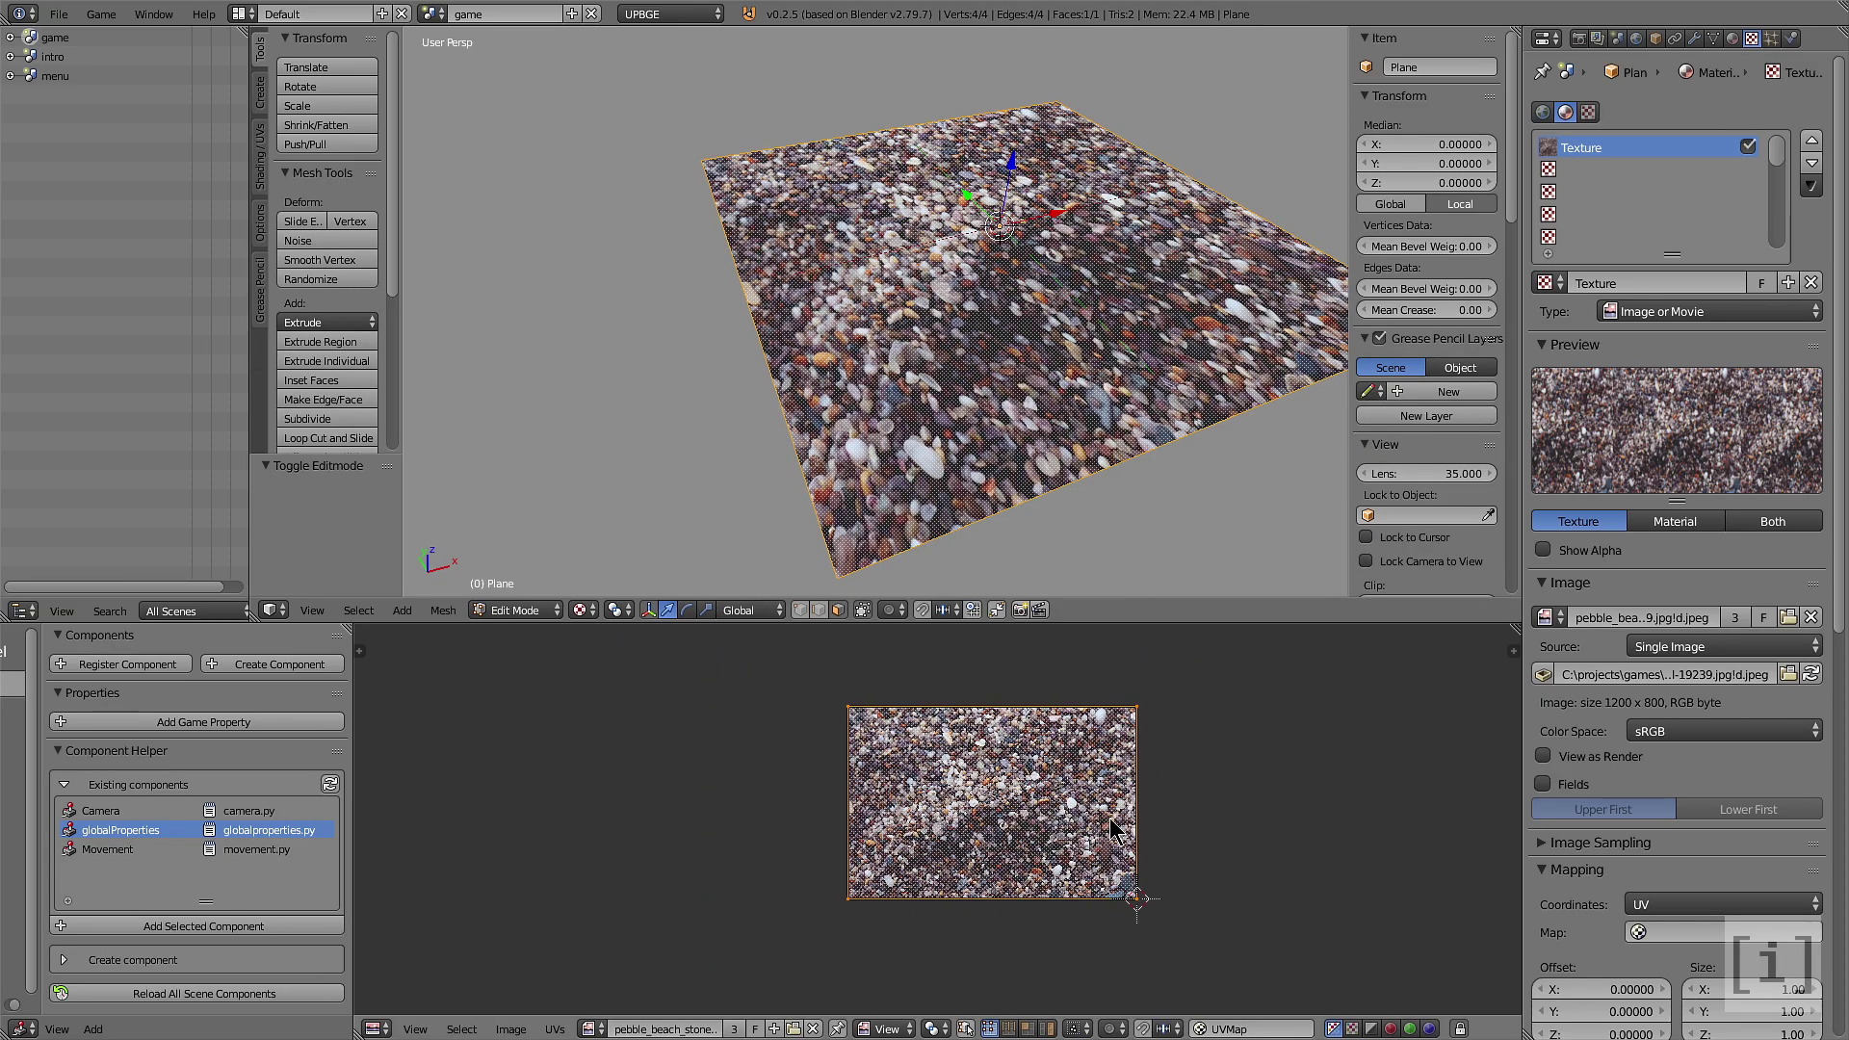
Scale up the plane's UVs with S and return to Object Mode
key("s")
left_click(1226, 854)
key("Tab")
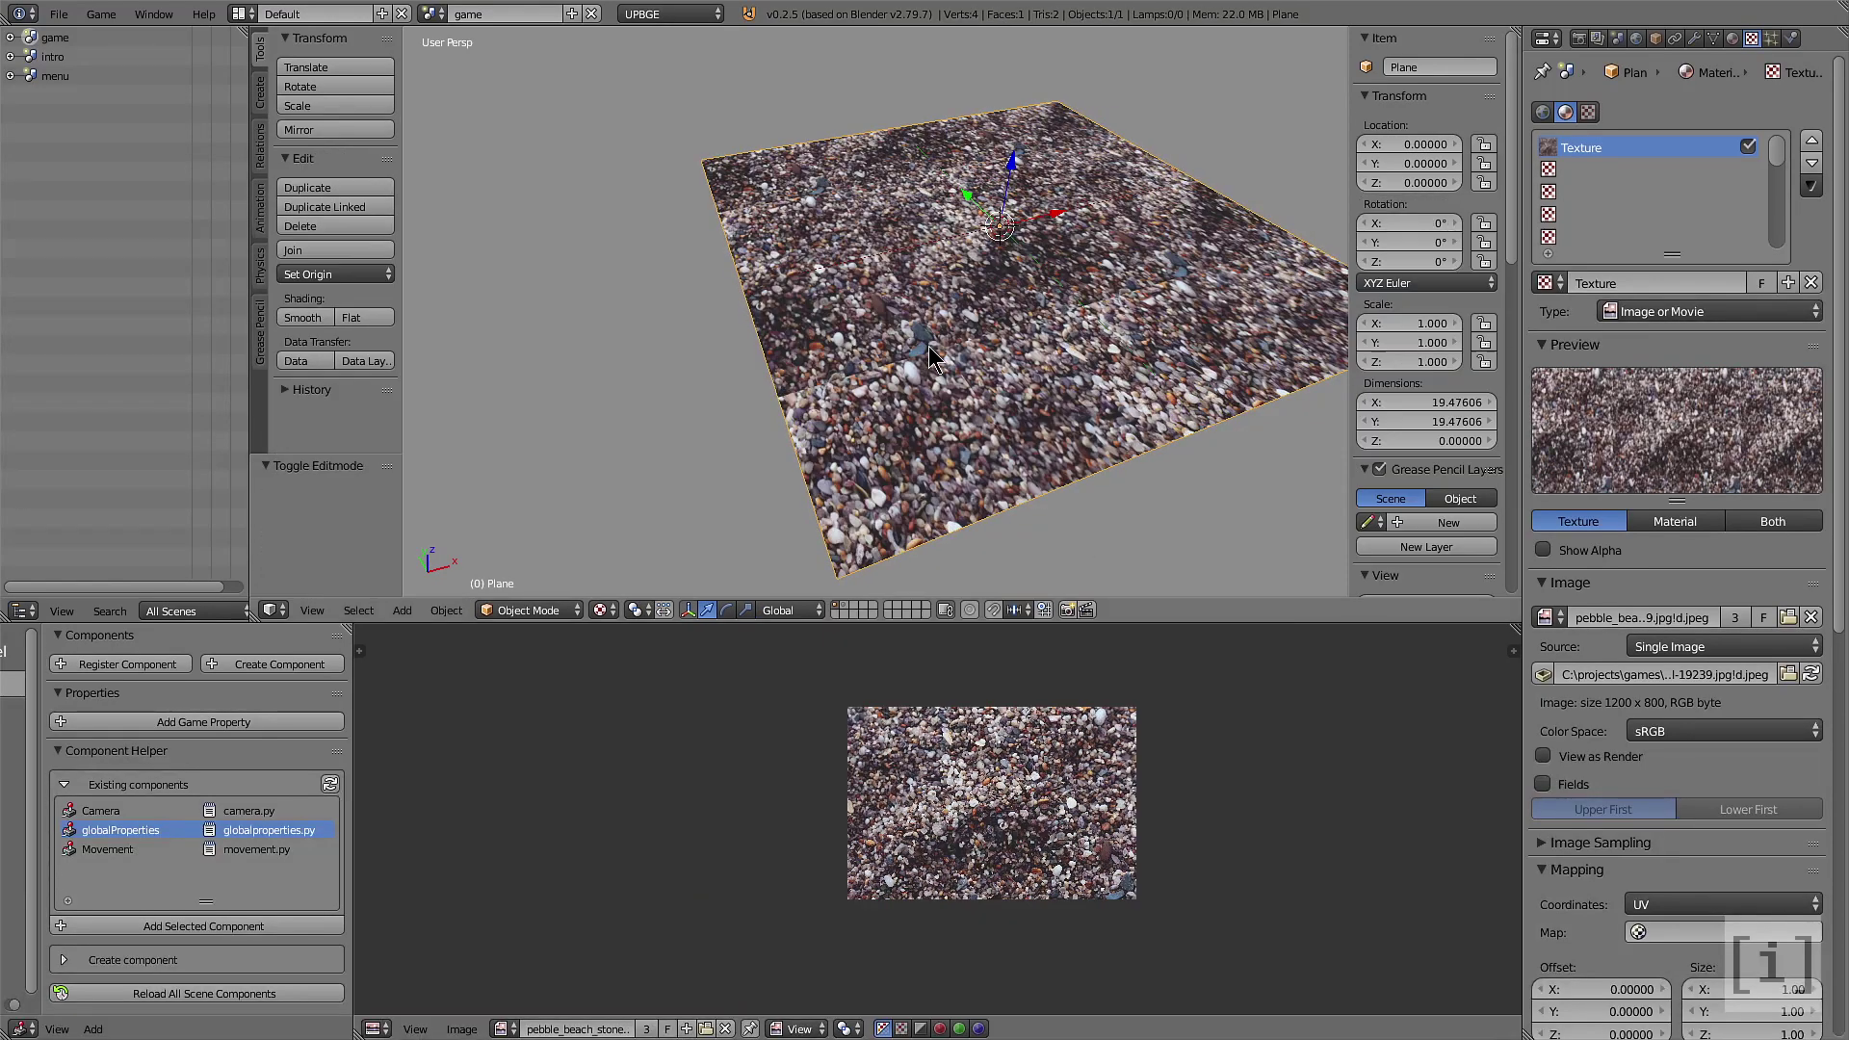
Zoom in and out on the plane to inspect the texture's tiling seams
scroll(934, 345, "up", 3)
scroll(963, 385, "up", 2)
scroll(970, 395, "up", 1)
scroll(925, 375, "up", 2)
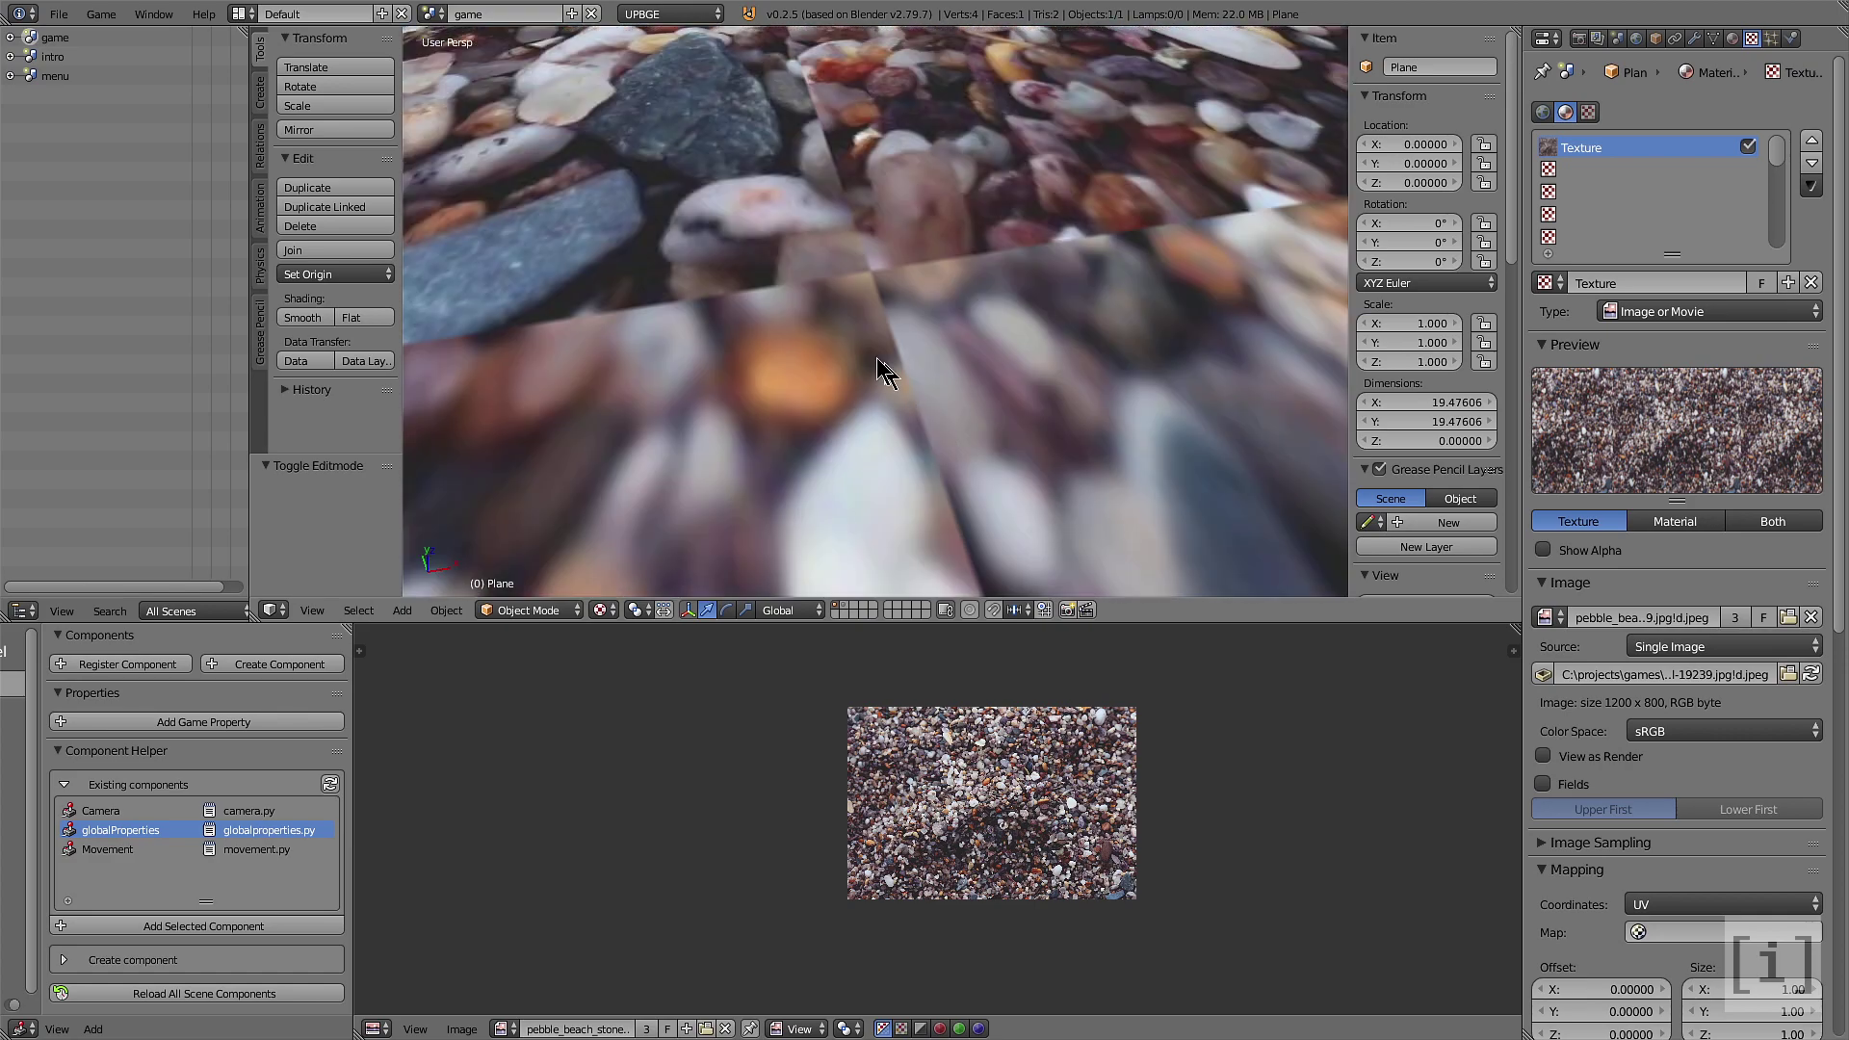
scroll(902, 310, "up", 1)
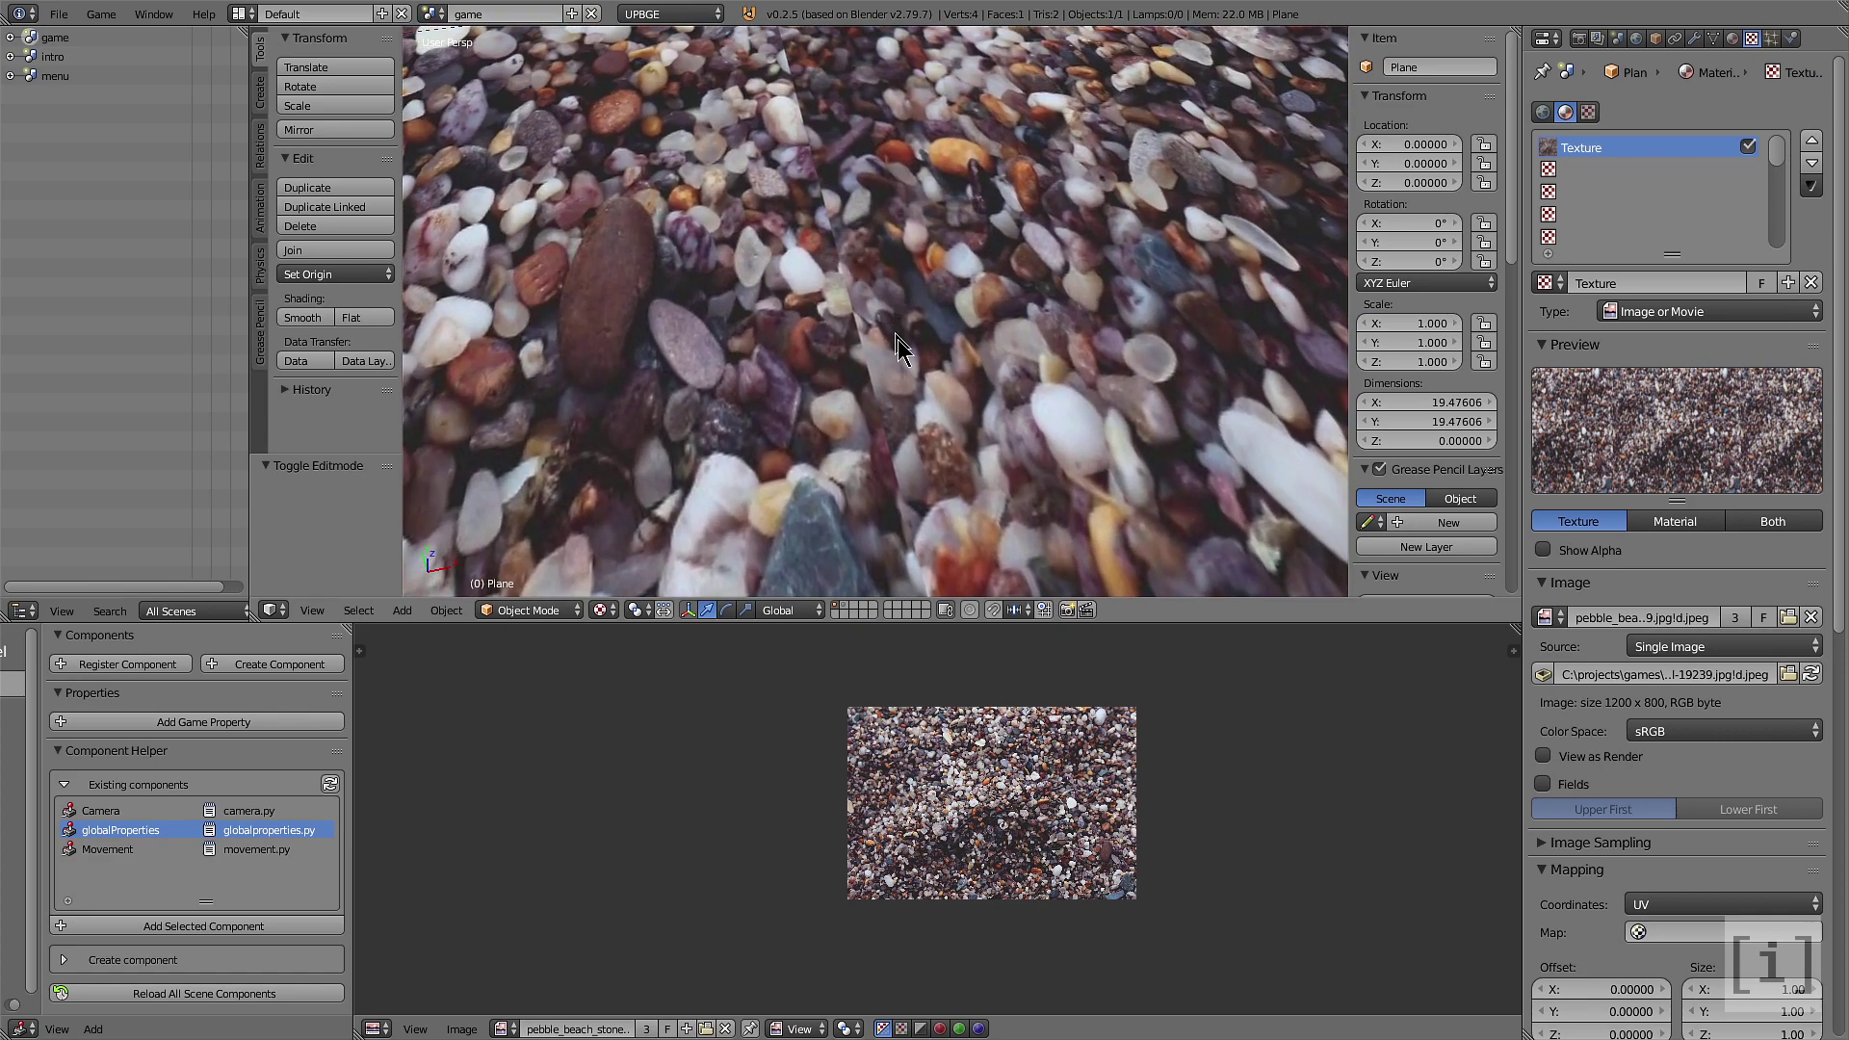
scroll(882, 275, "down", 2)
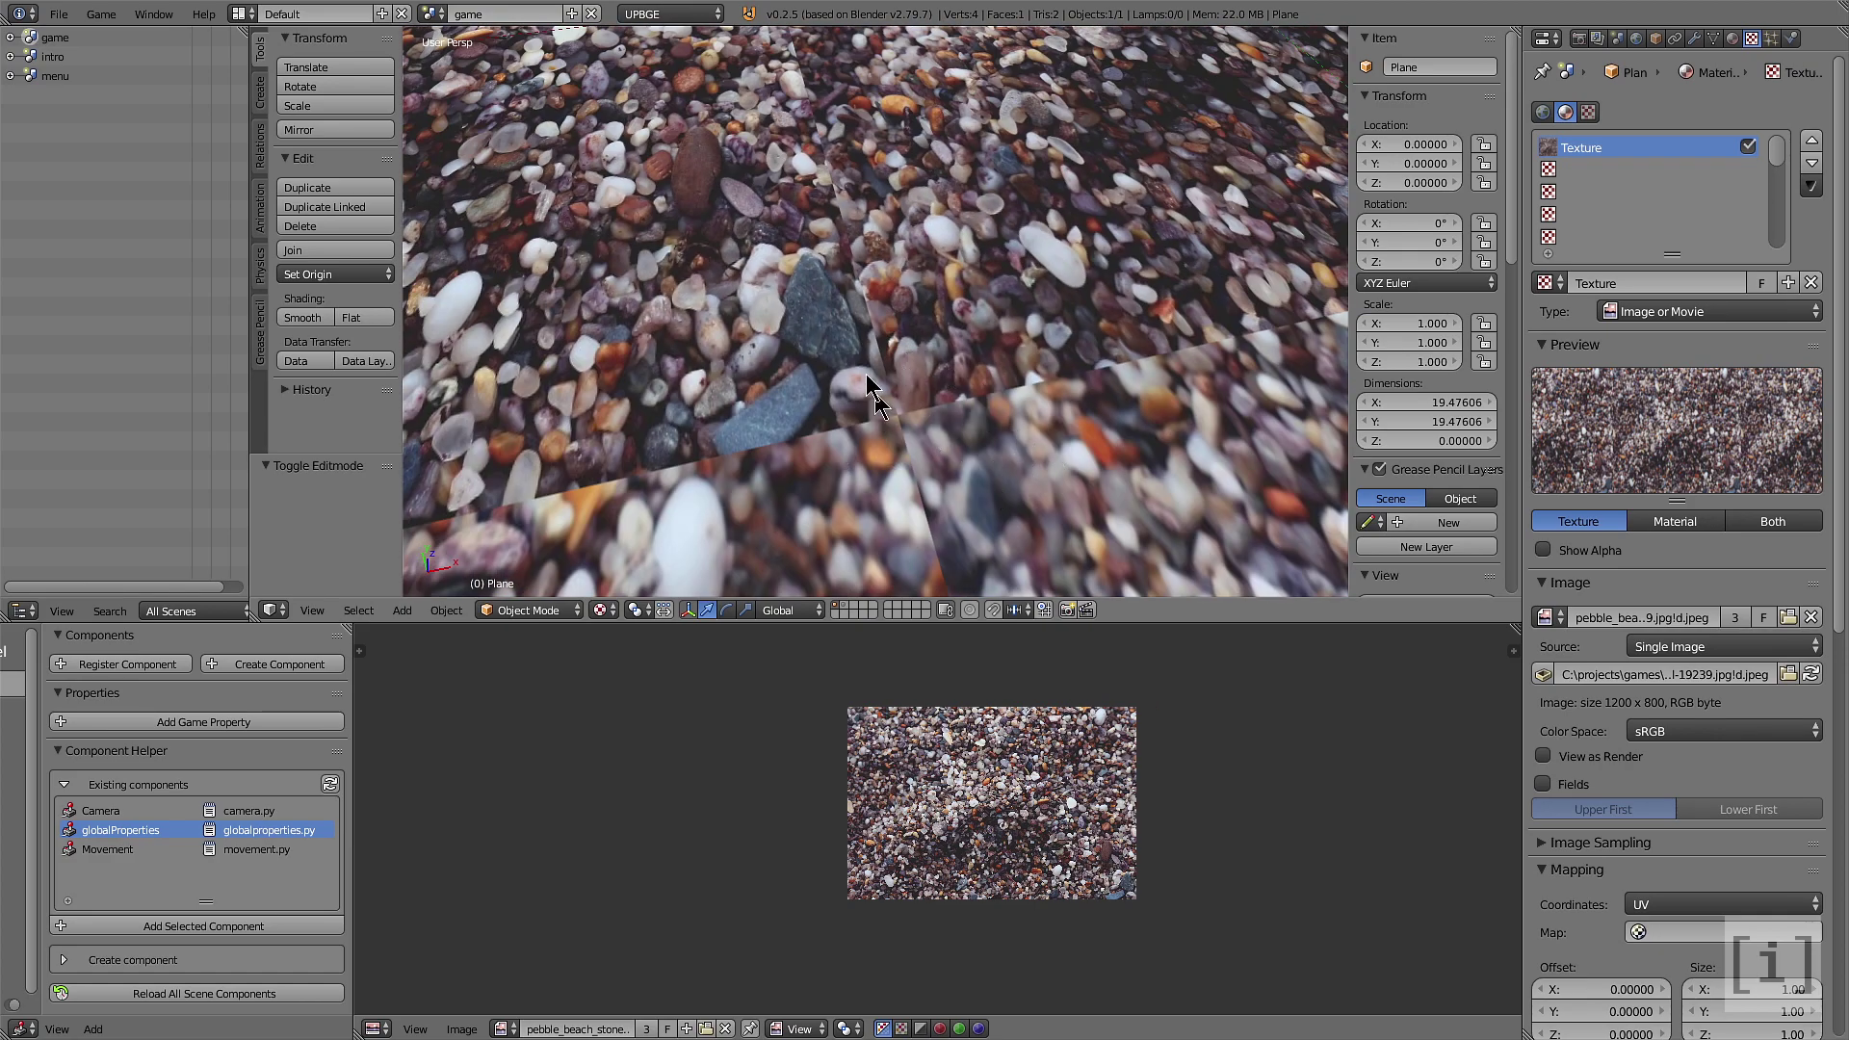
scroll(893, 409, "up", 1)
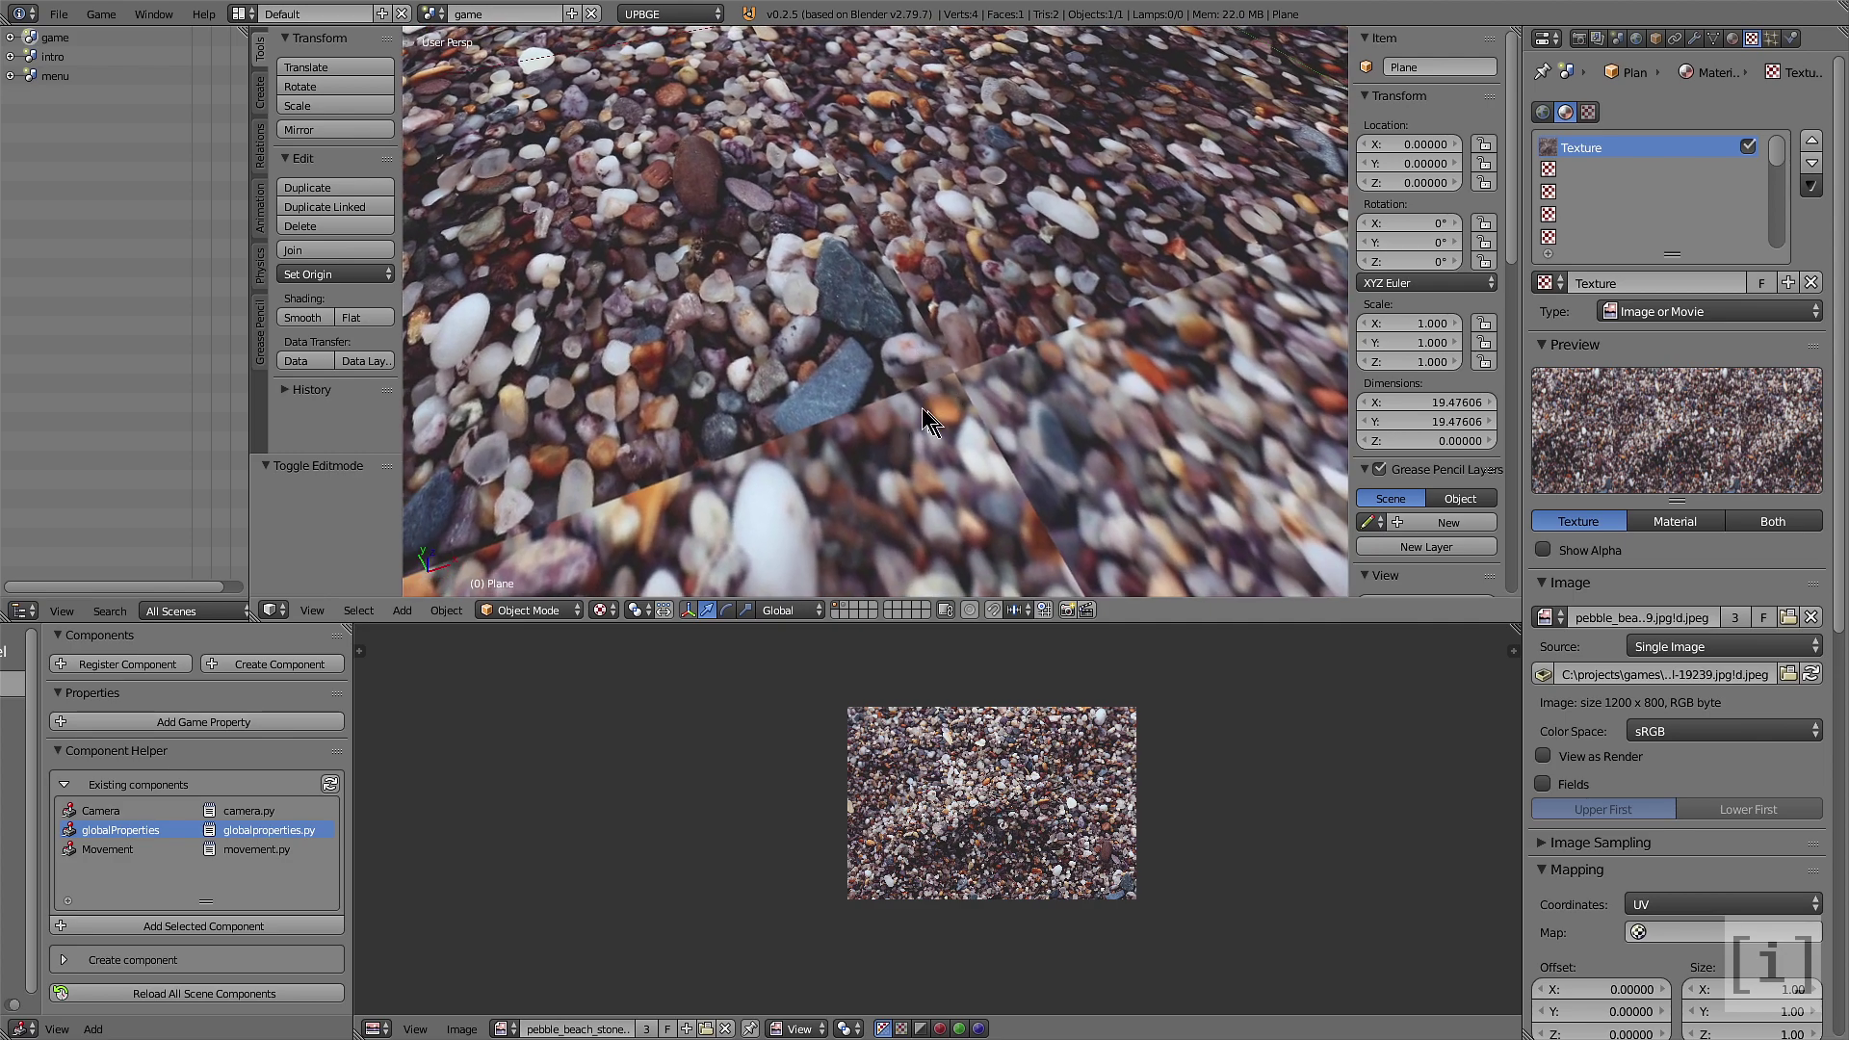
scroll(998, 362, "down", 2)
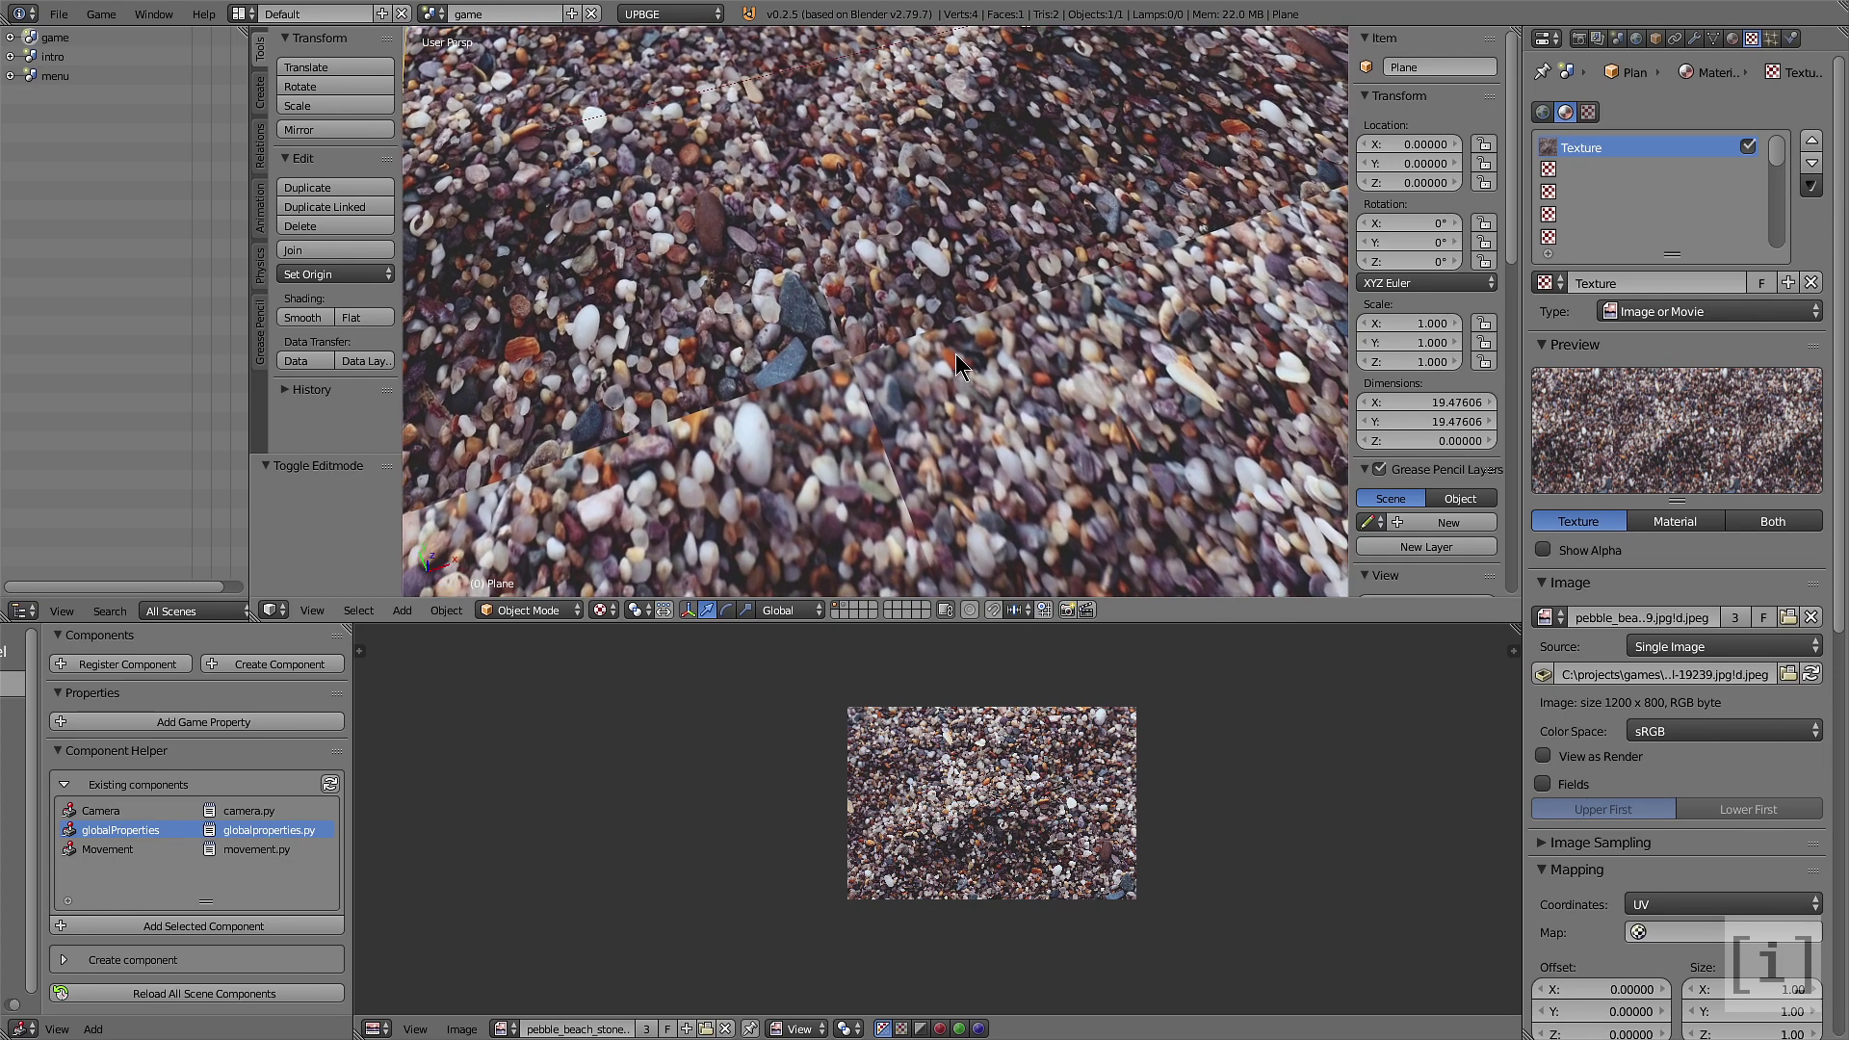
scroll(955, 354, "down", 2)
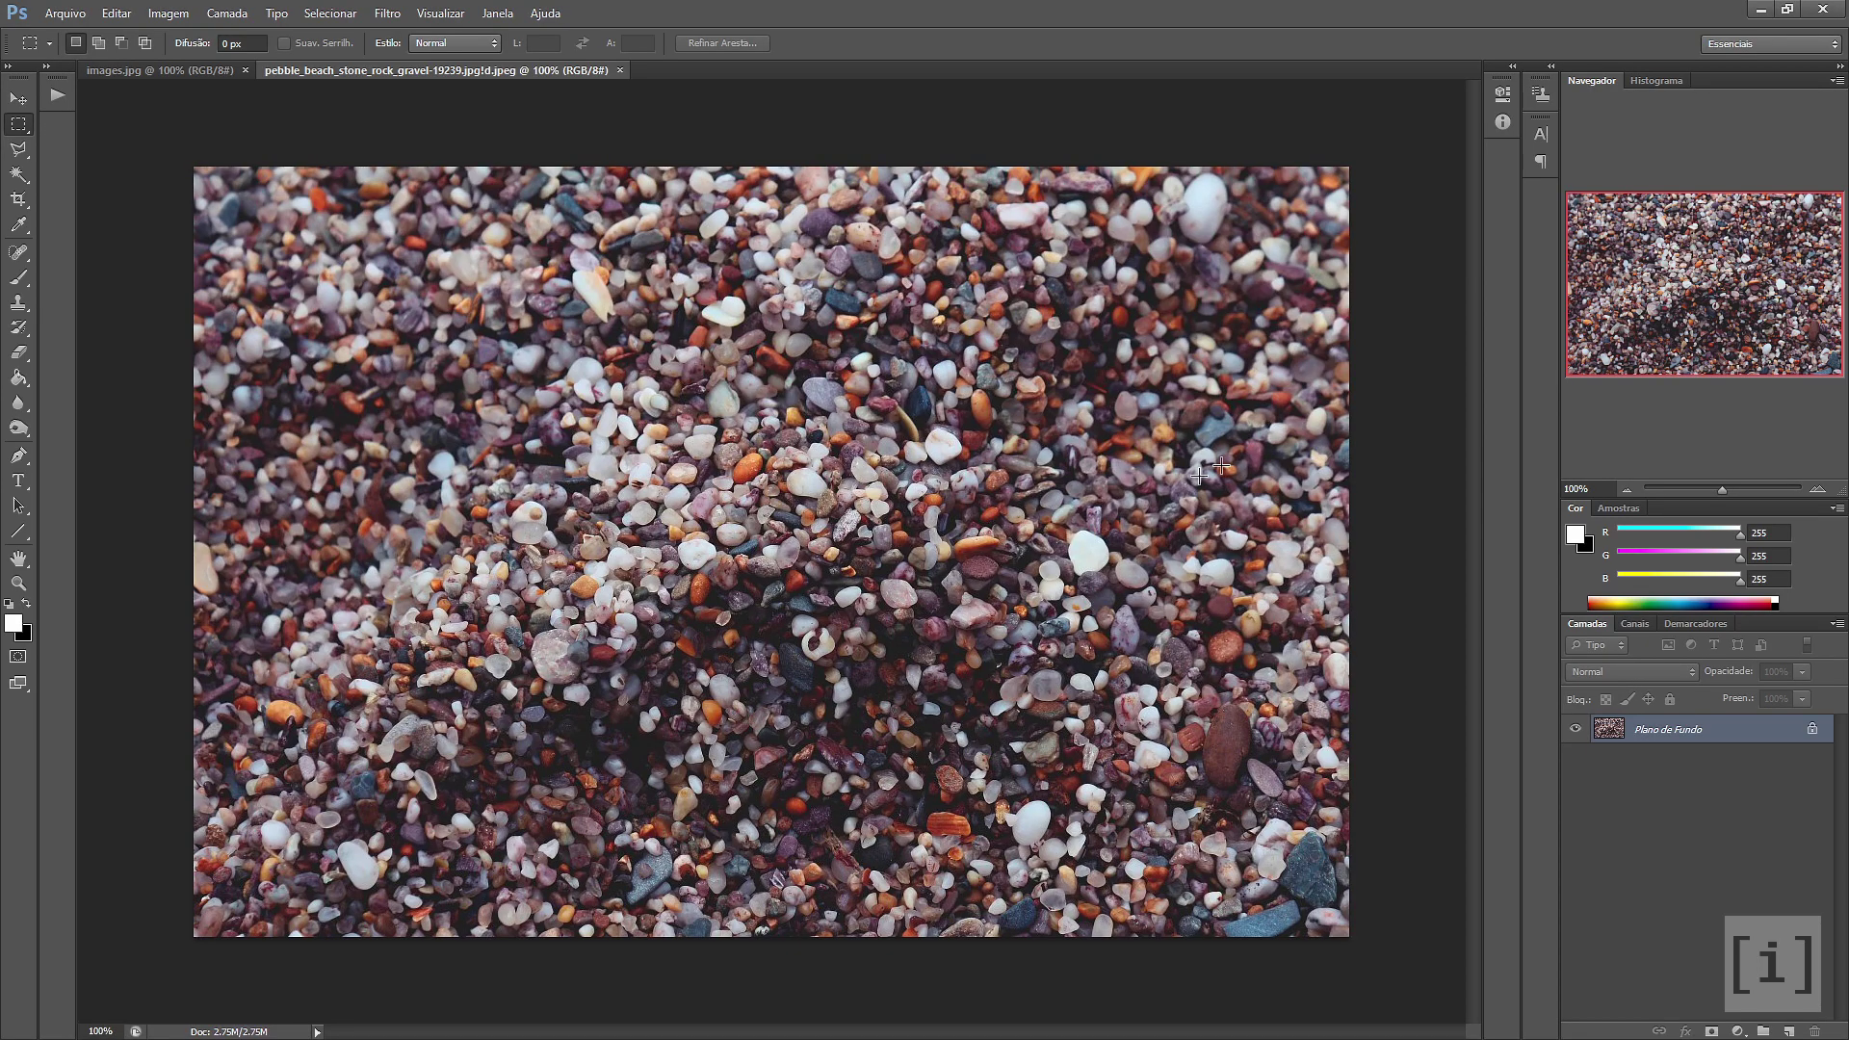
scroll(1093, 485, "down", 2)
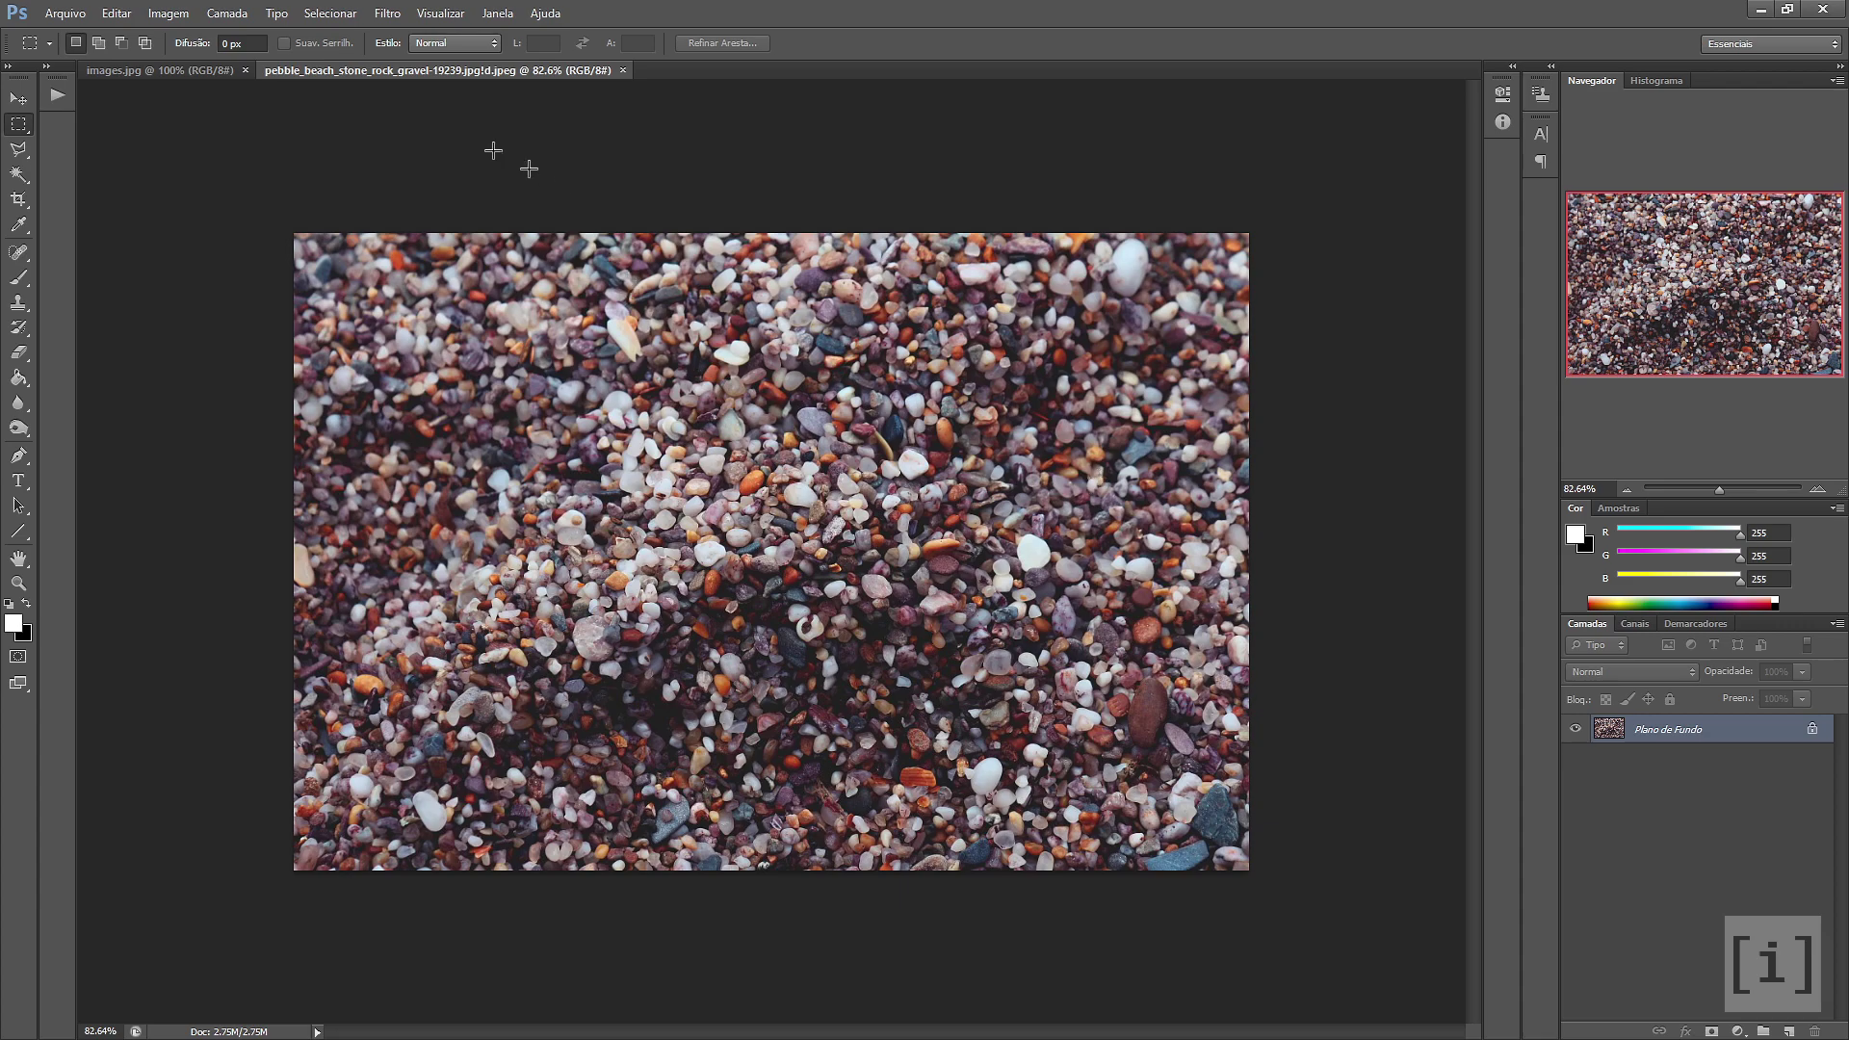
Set Tamanho da tela de pintura to 512 × 512 pixels and apply it
left_click(388, 15)
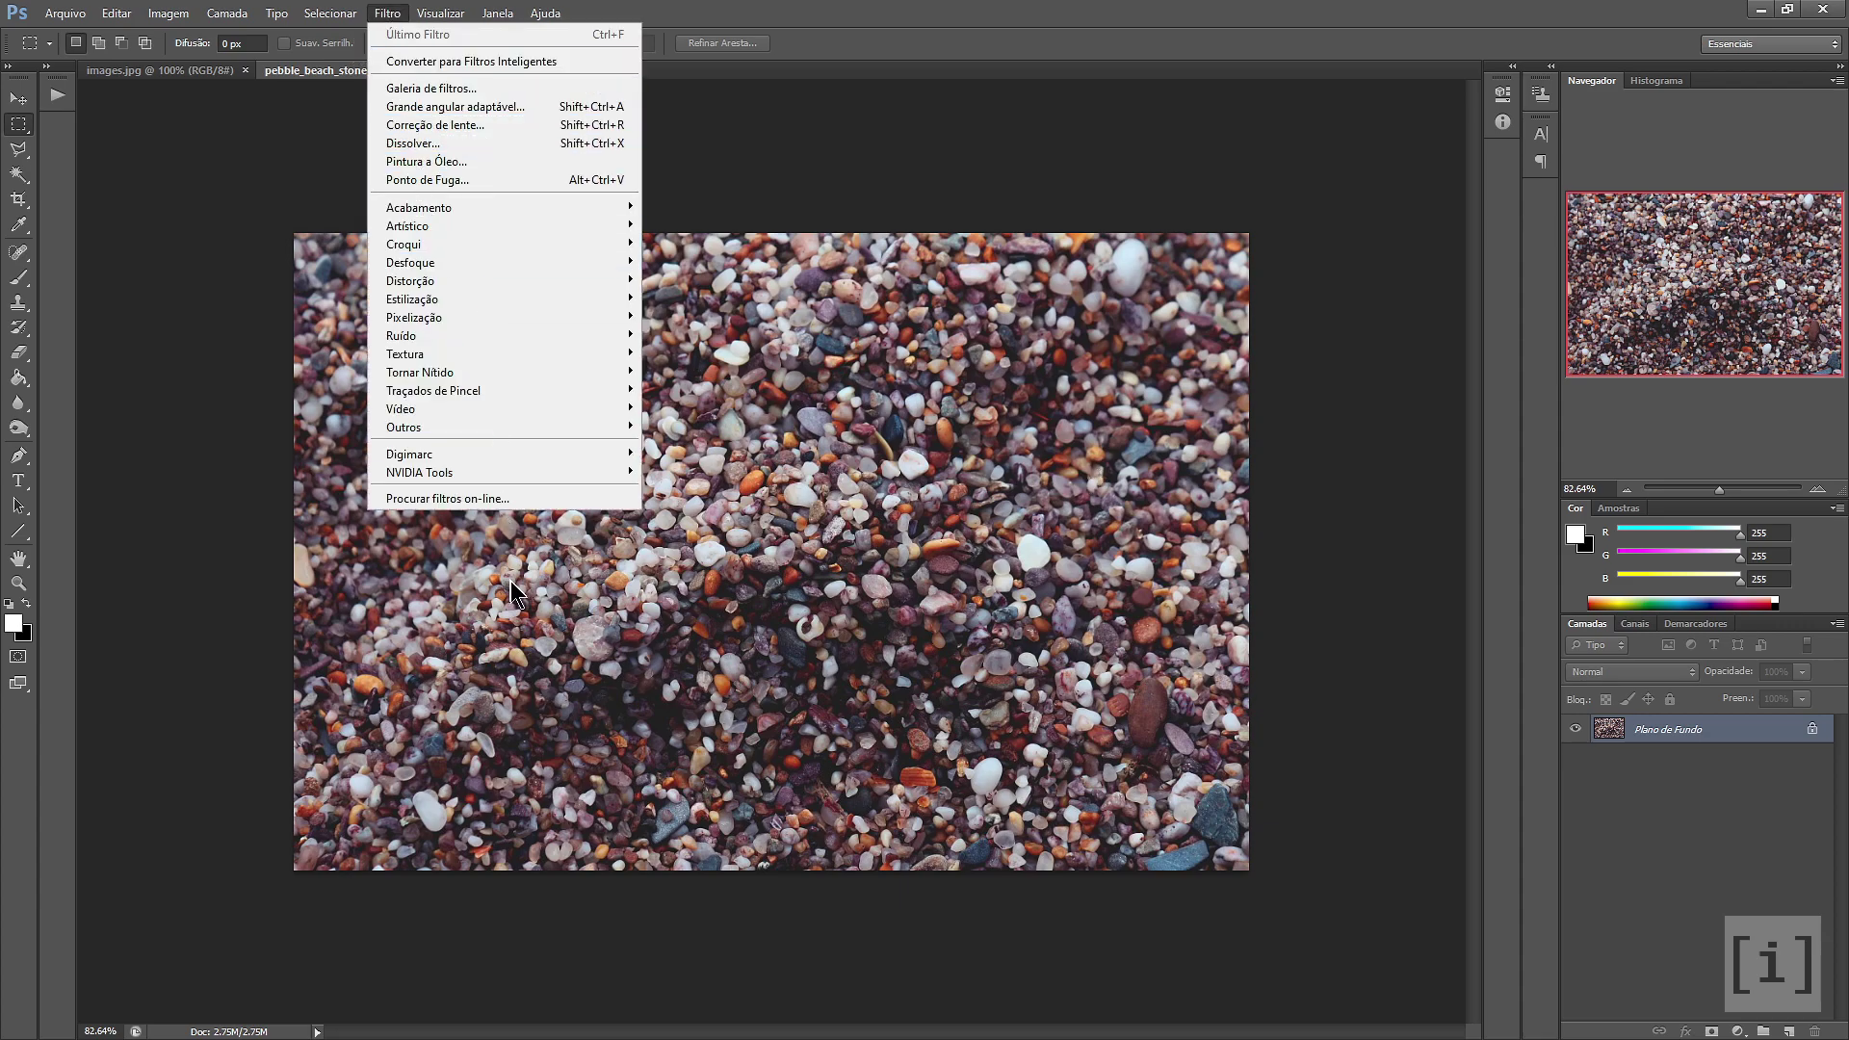
mouse_move(167, 14)
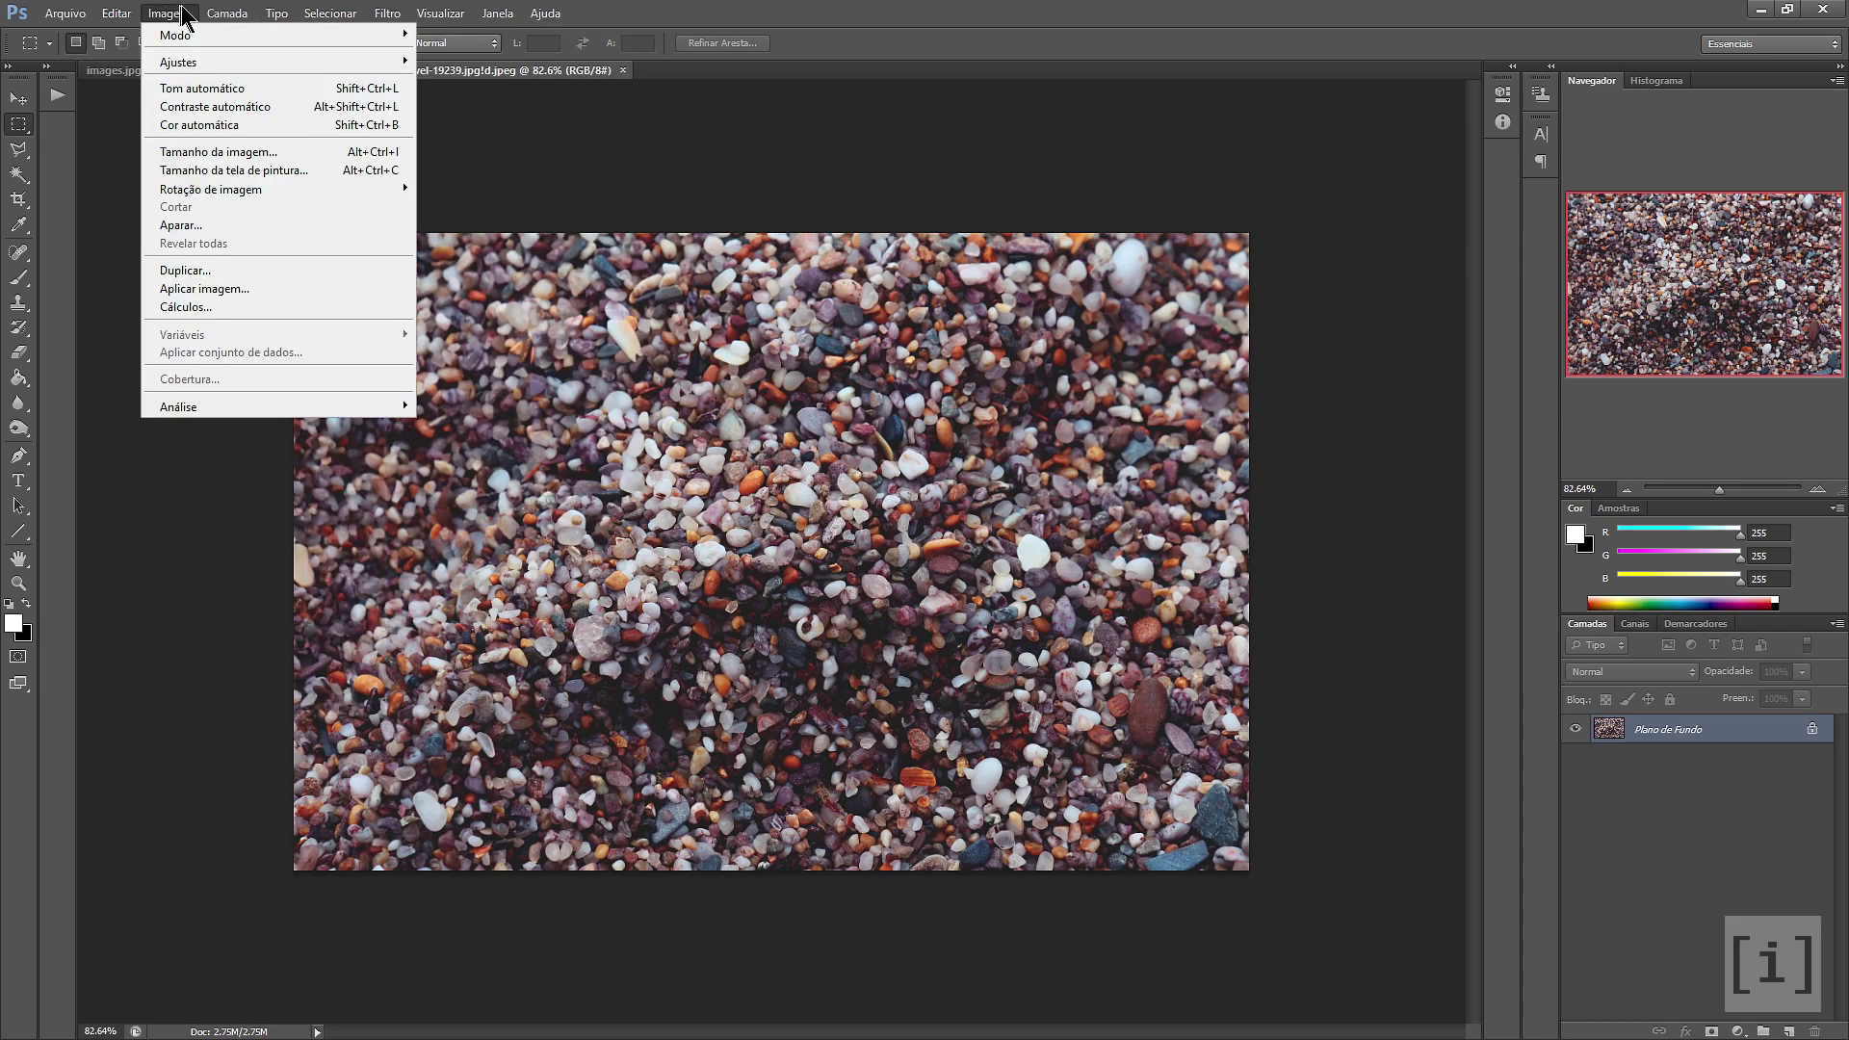
left_click(325, 170)
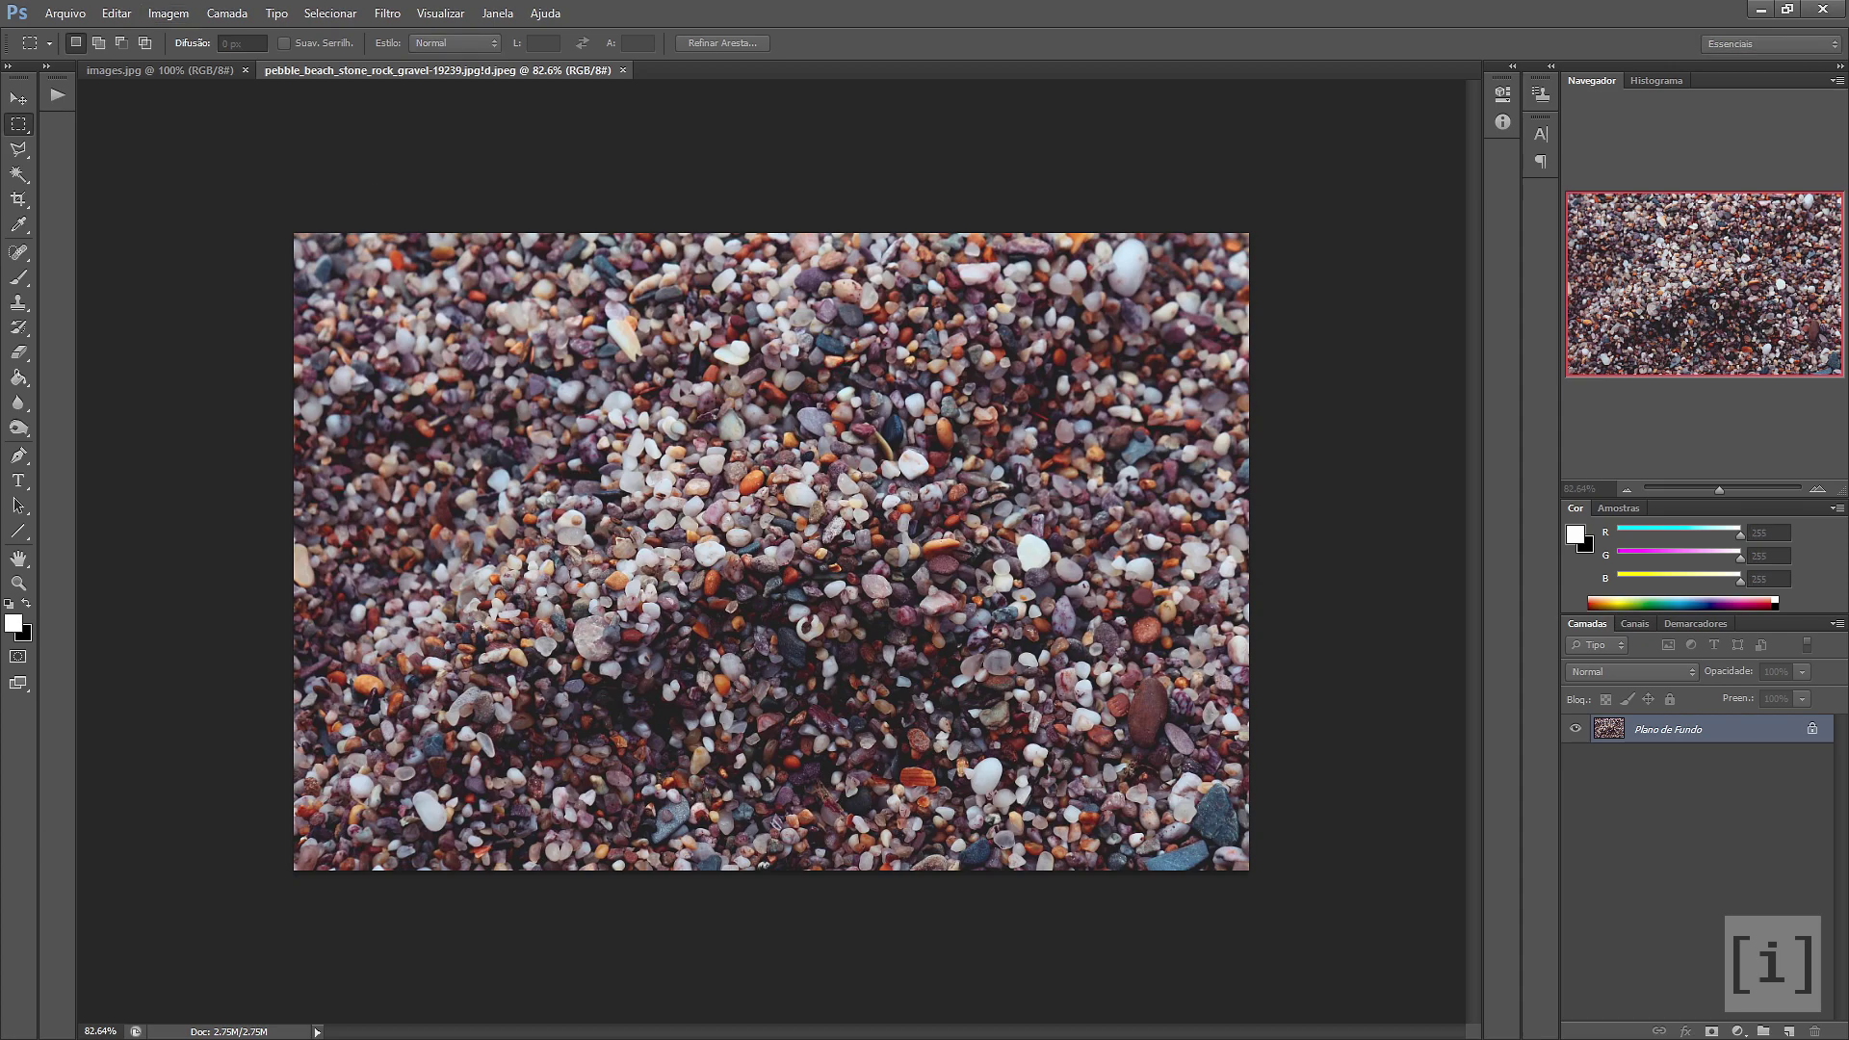
left_click(700, 478)
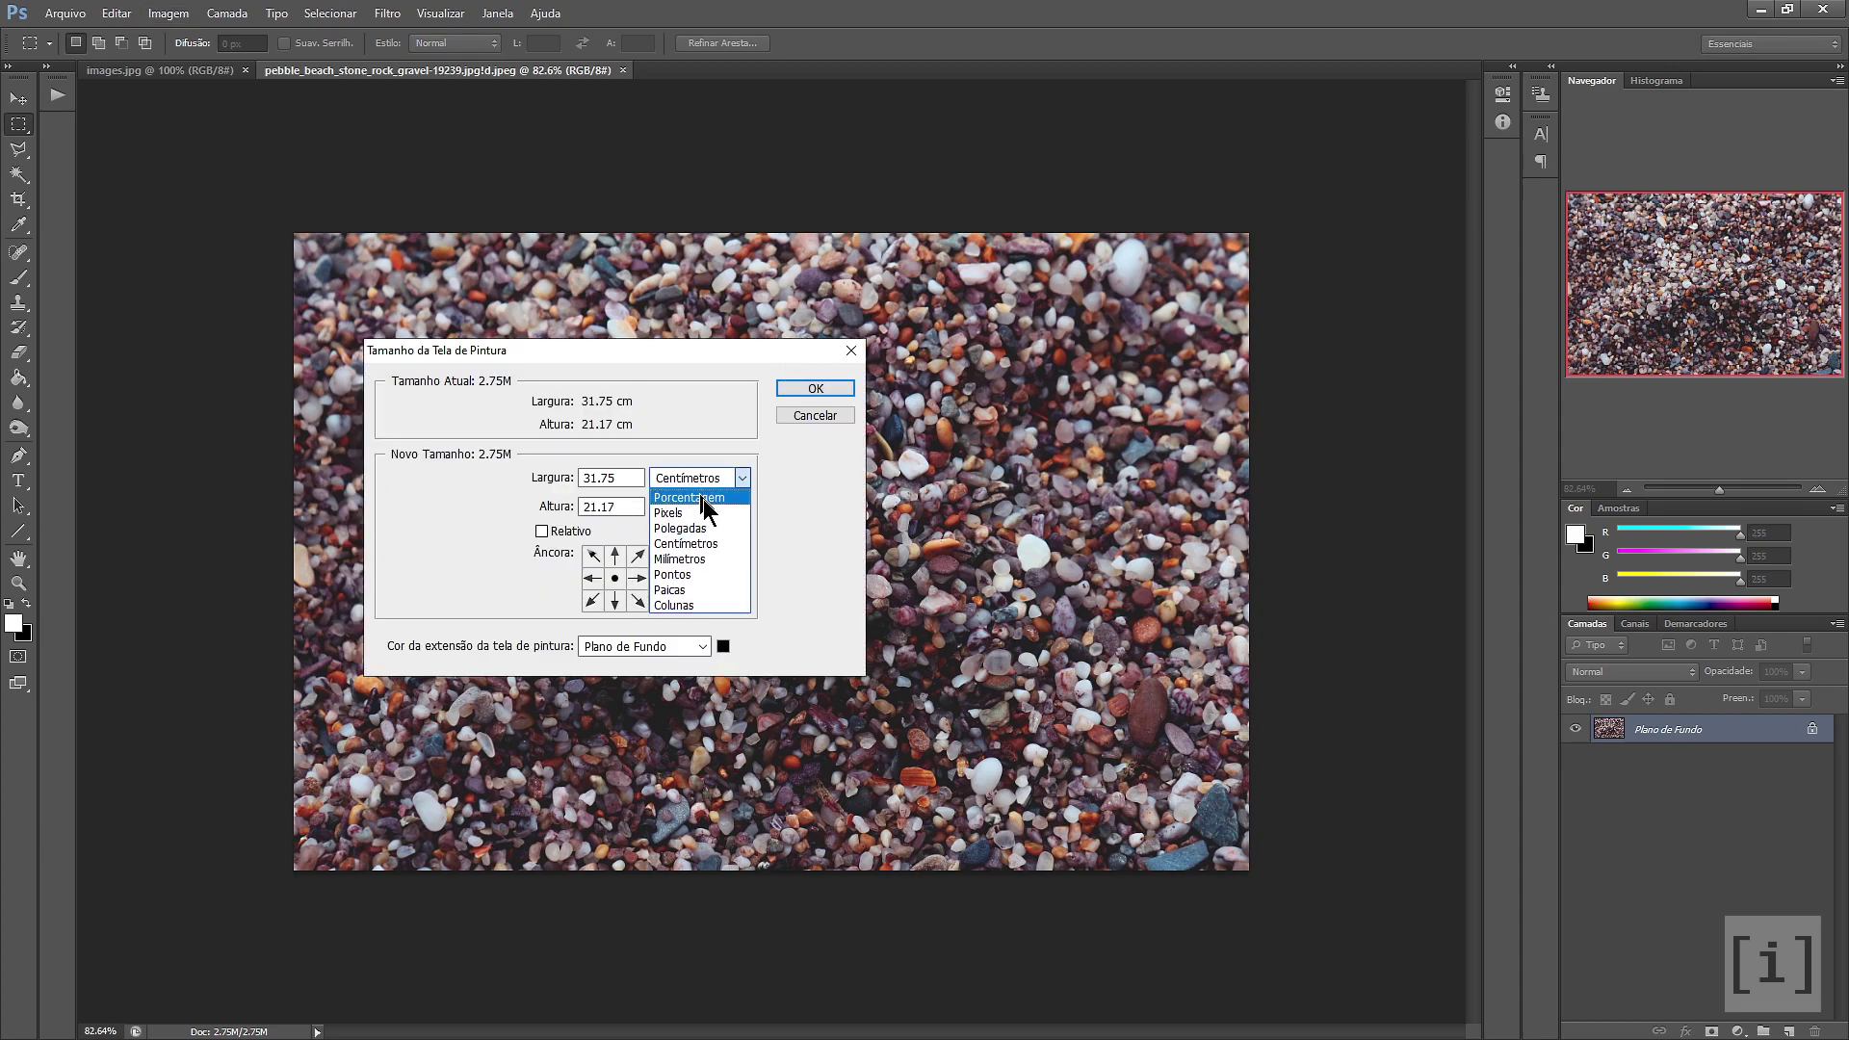
left_click(720, 512)
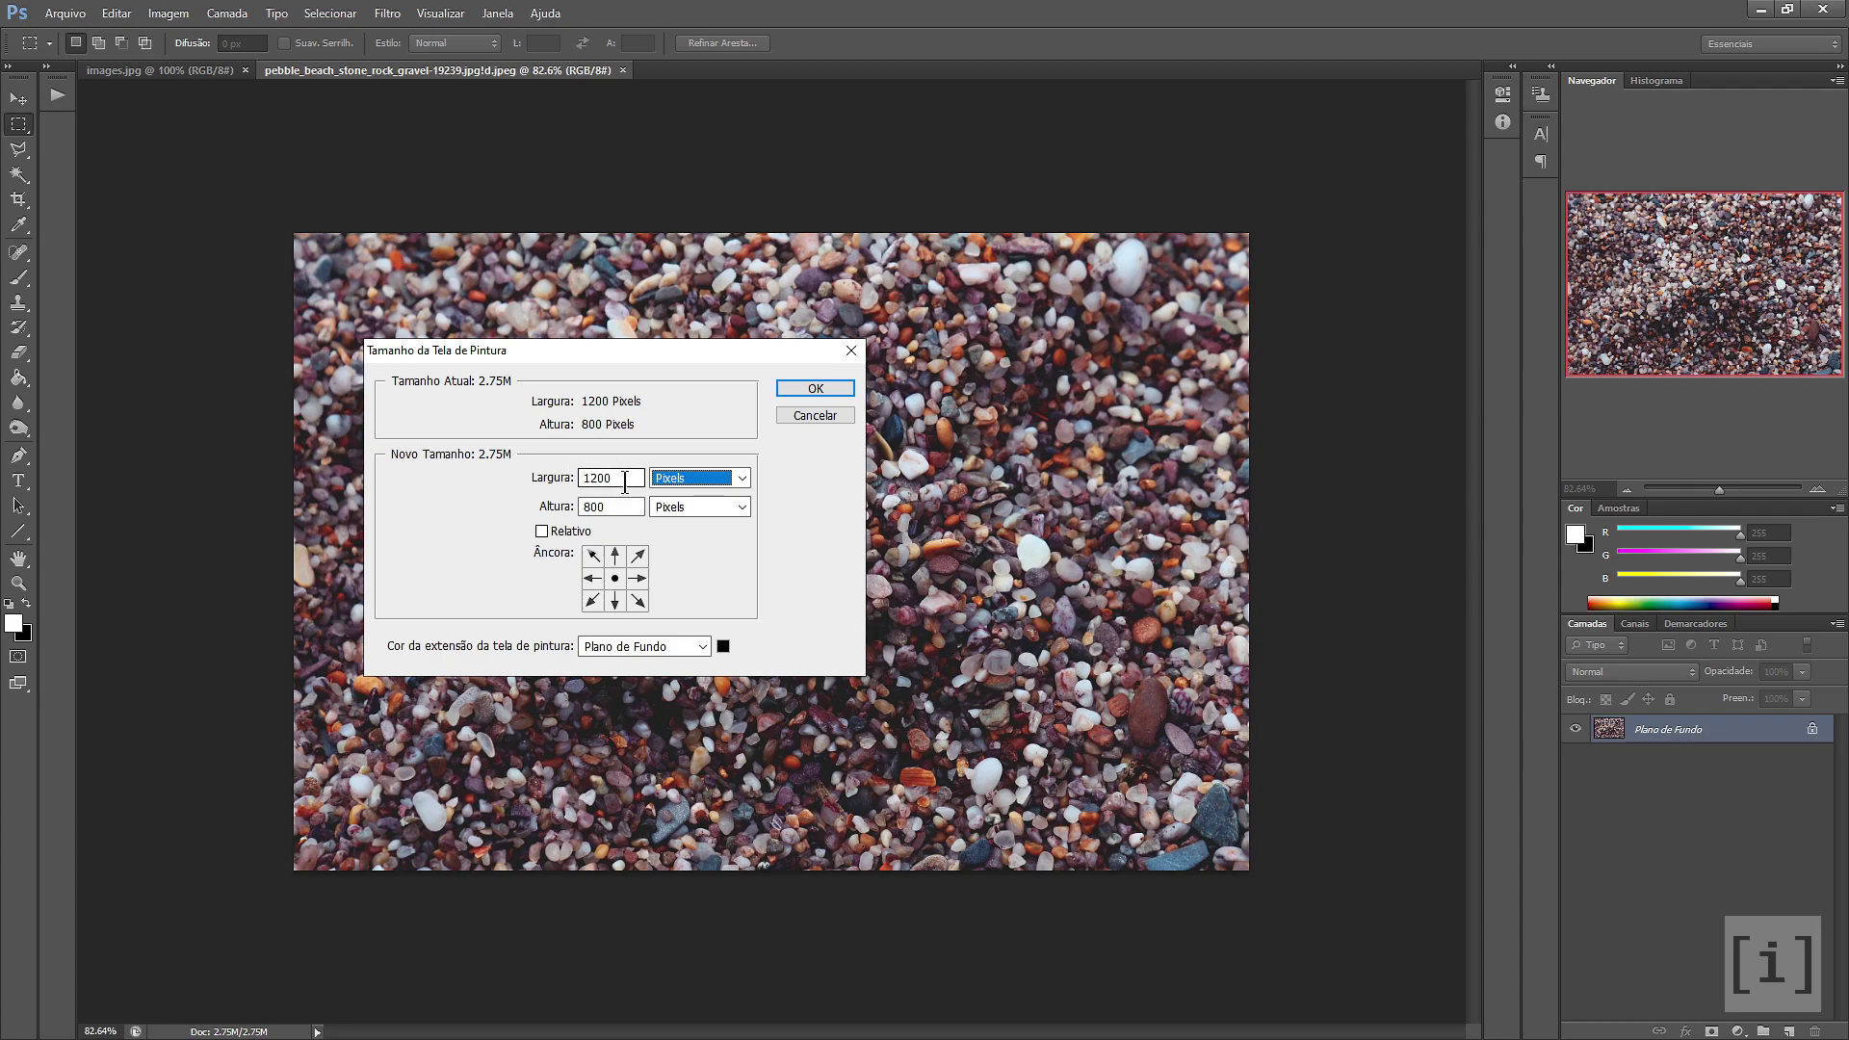
double_click(624, 482)
type("12")
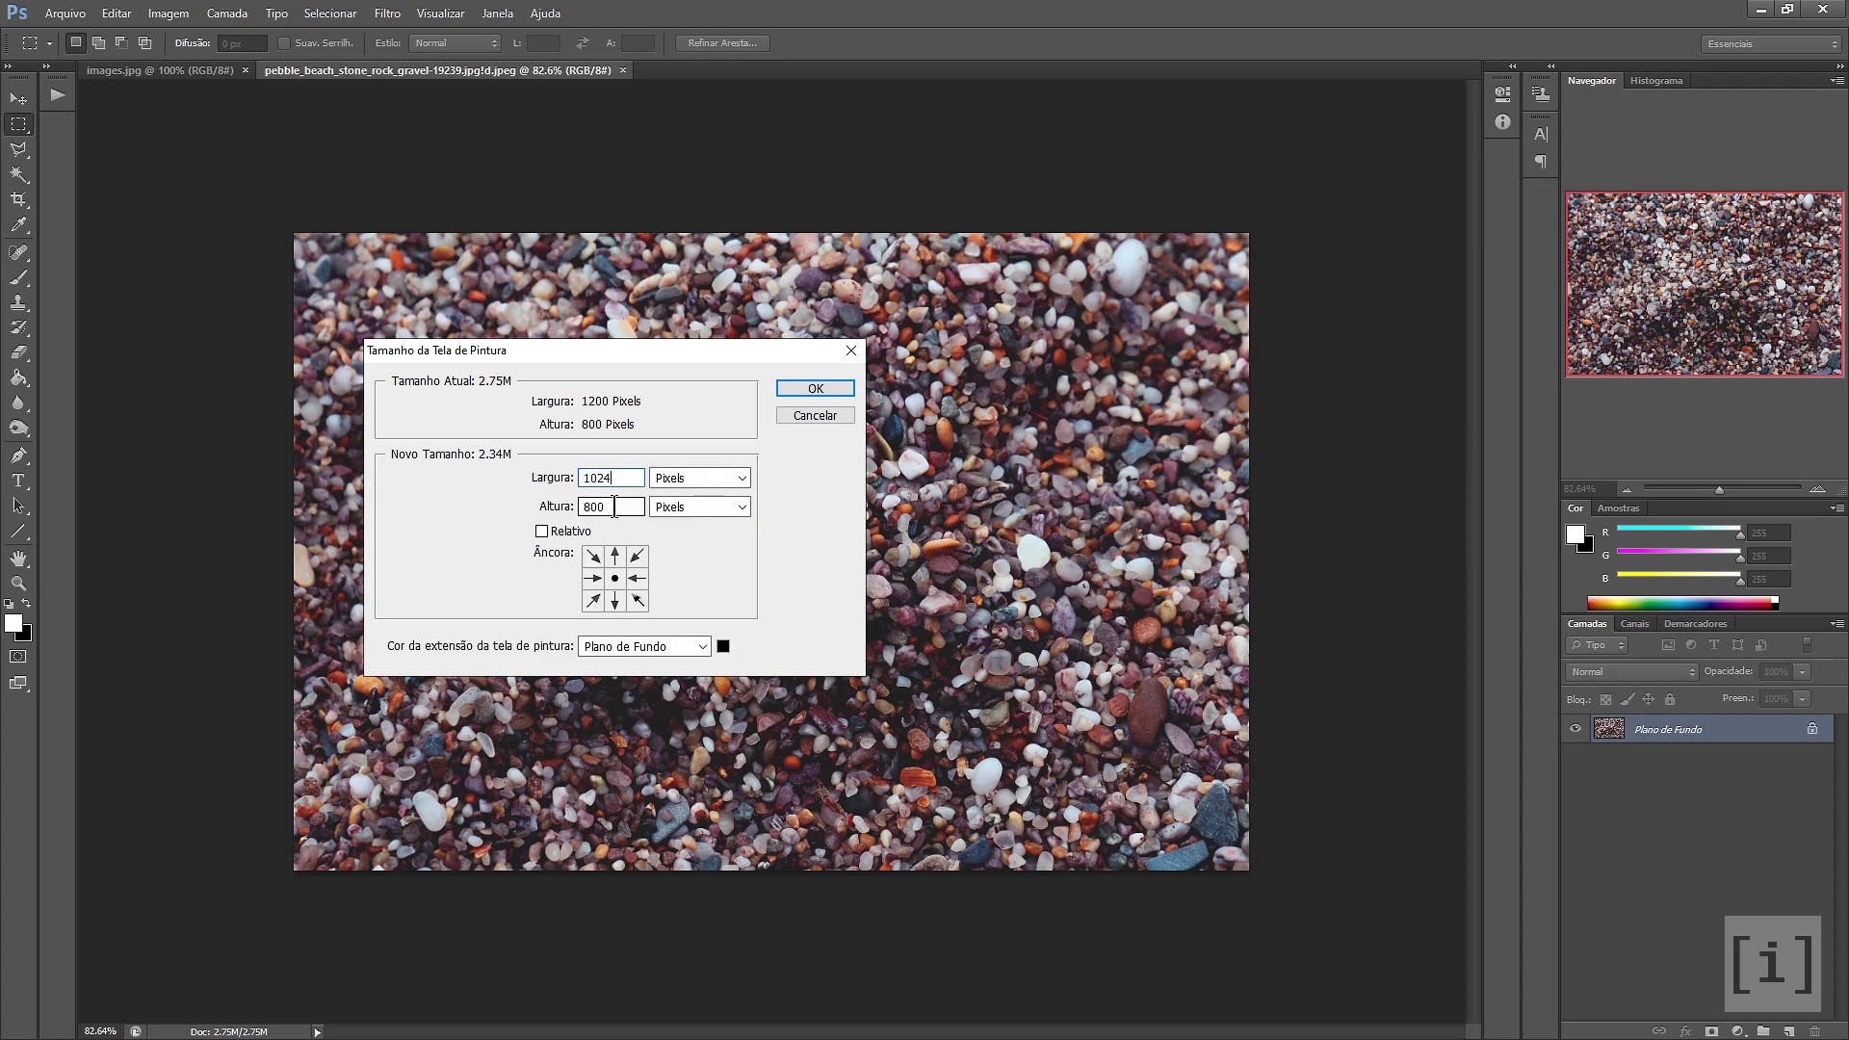
type("1024")
double_click(620, 481)
left_click(620, 482)
type("51")
double_click(616, 504)
type("512")
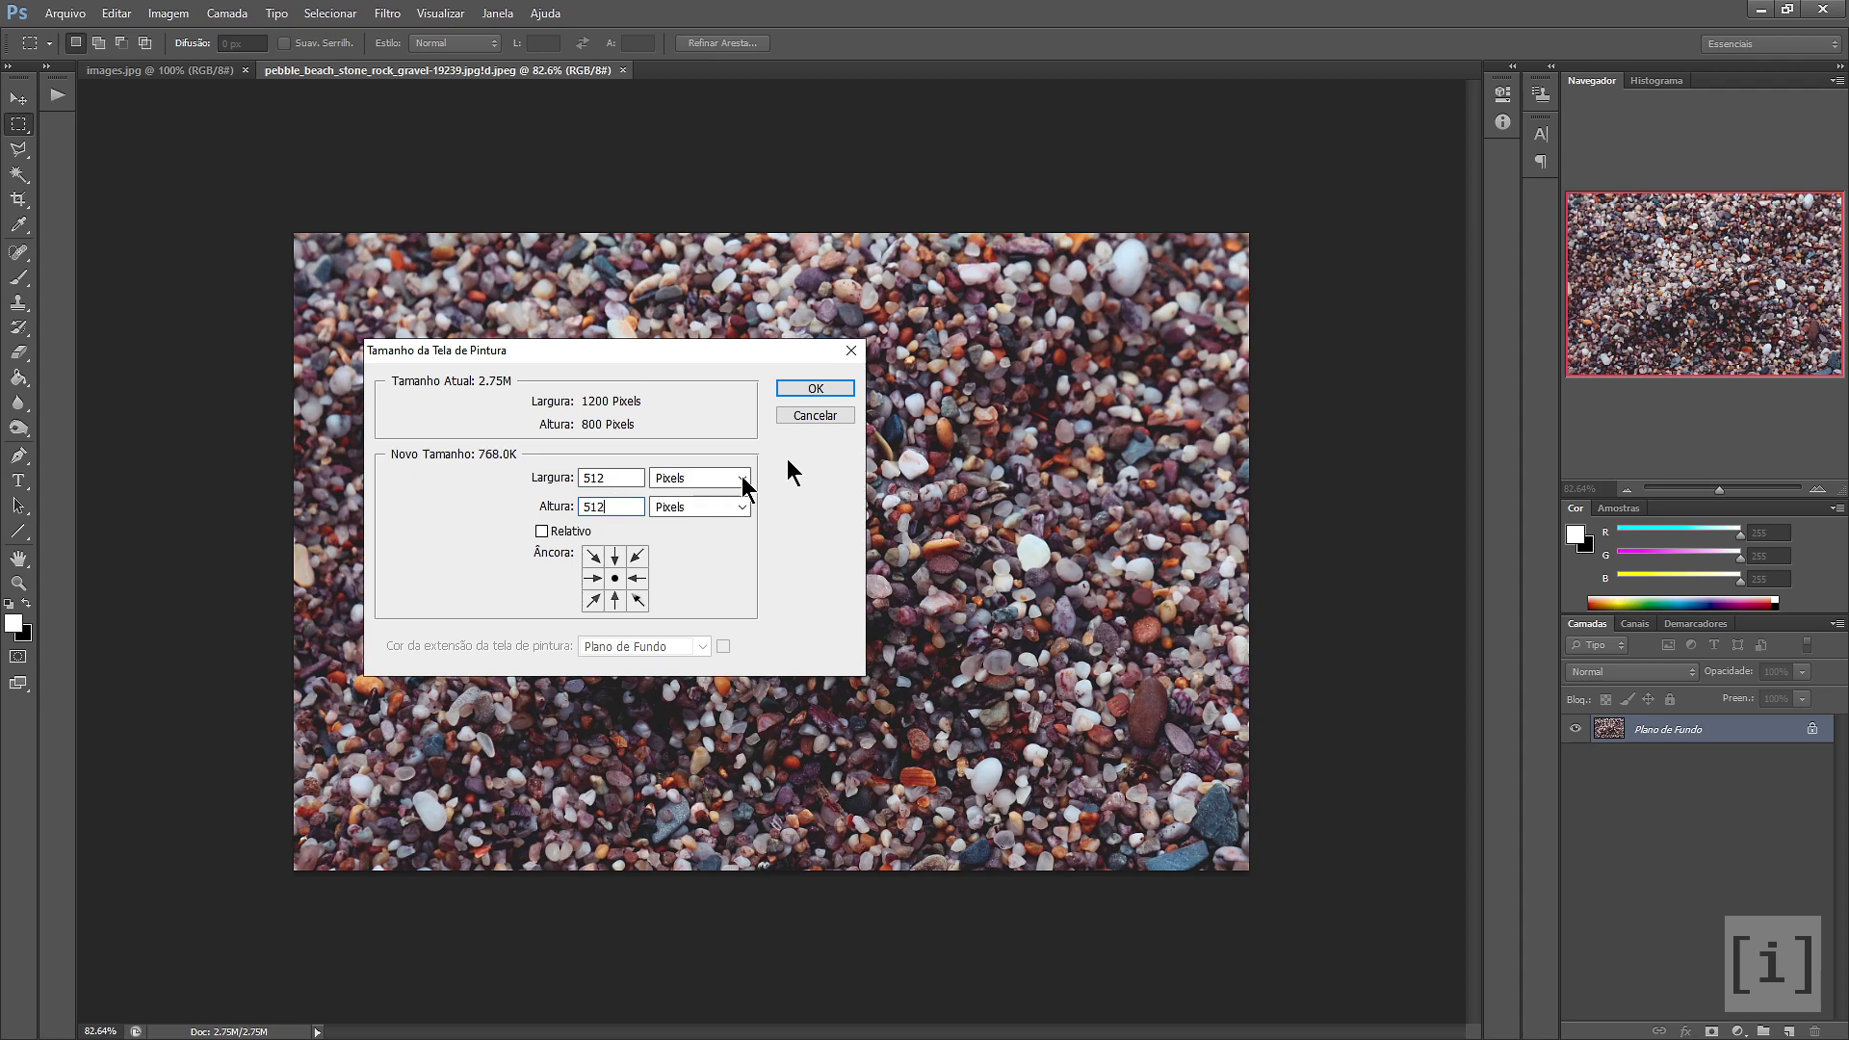
left_click(814, 388)
Accept clipping the image and view the cropped pebble tile at actual size
left_click(881, 409)
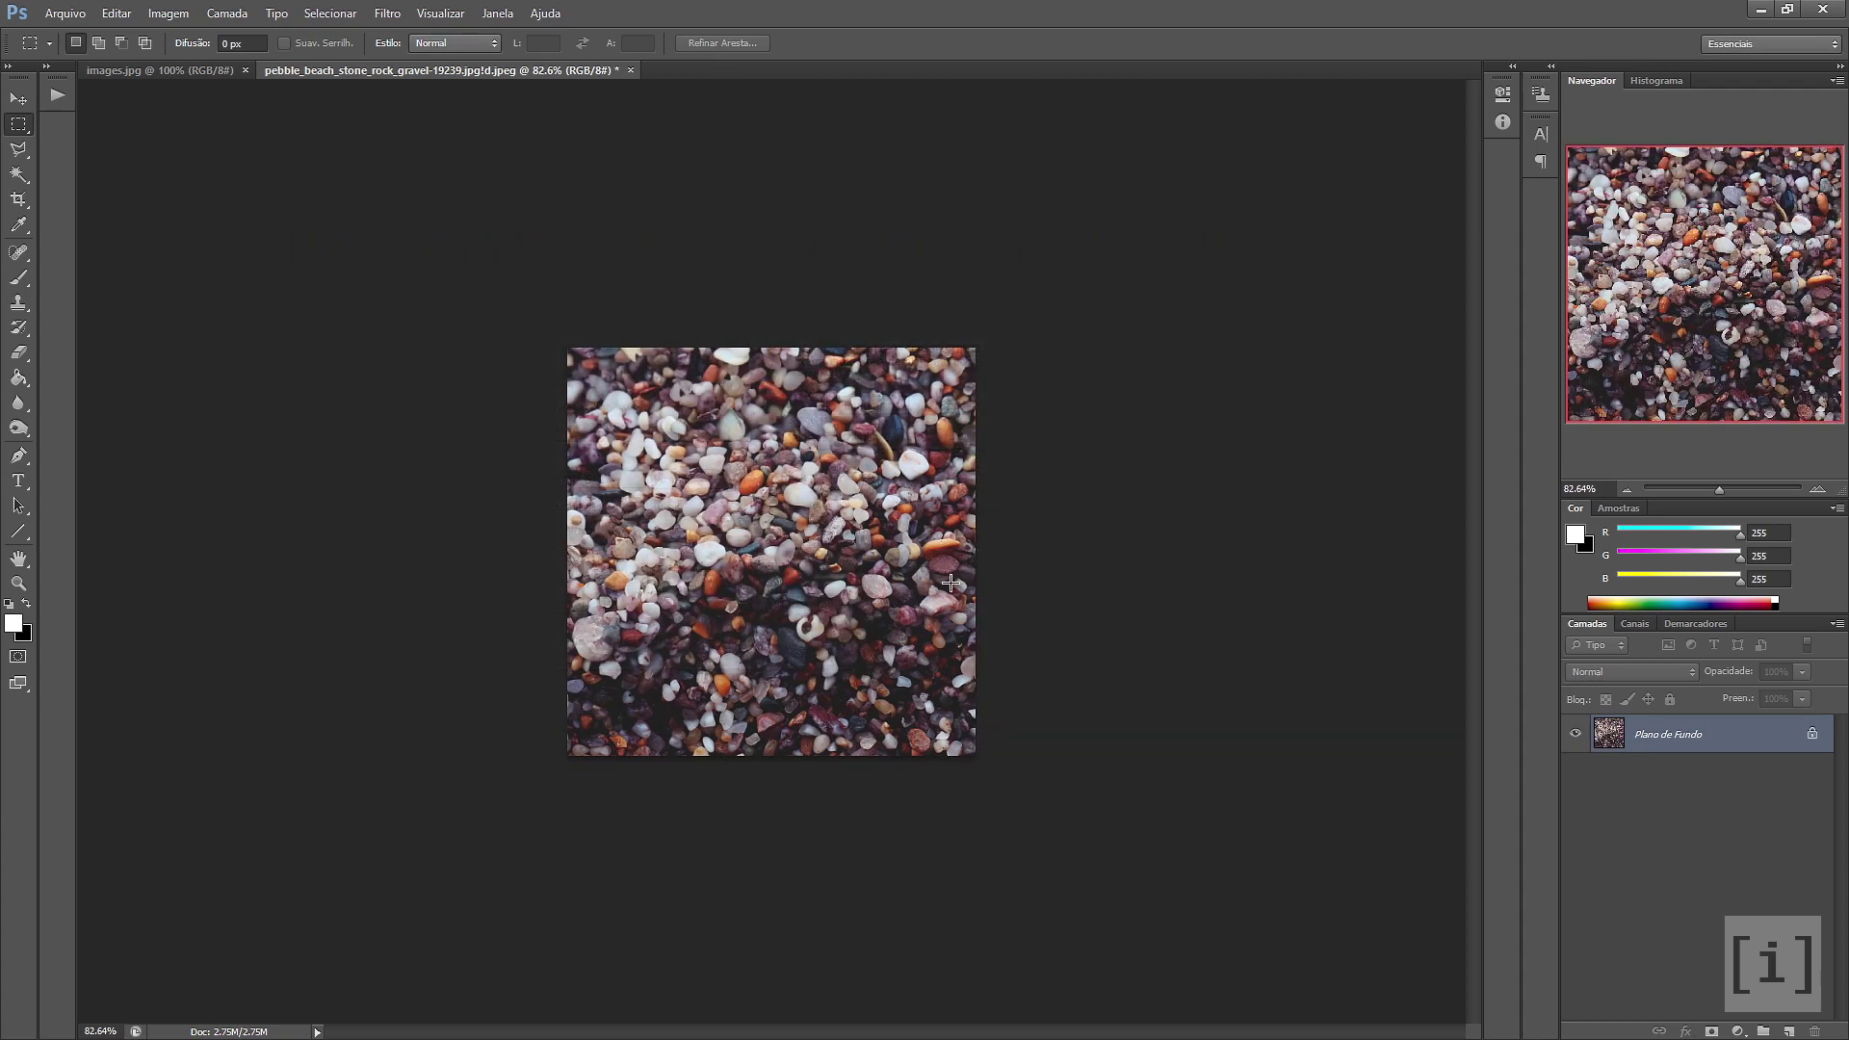
key("ctrl+1")
scroll(612, 598, "up", 1)
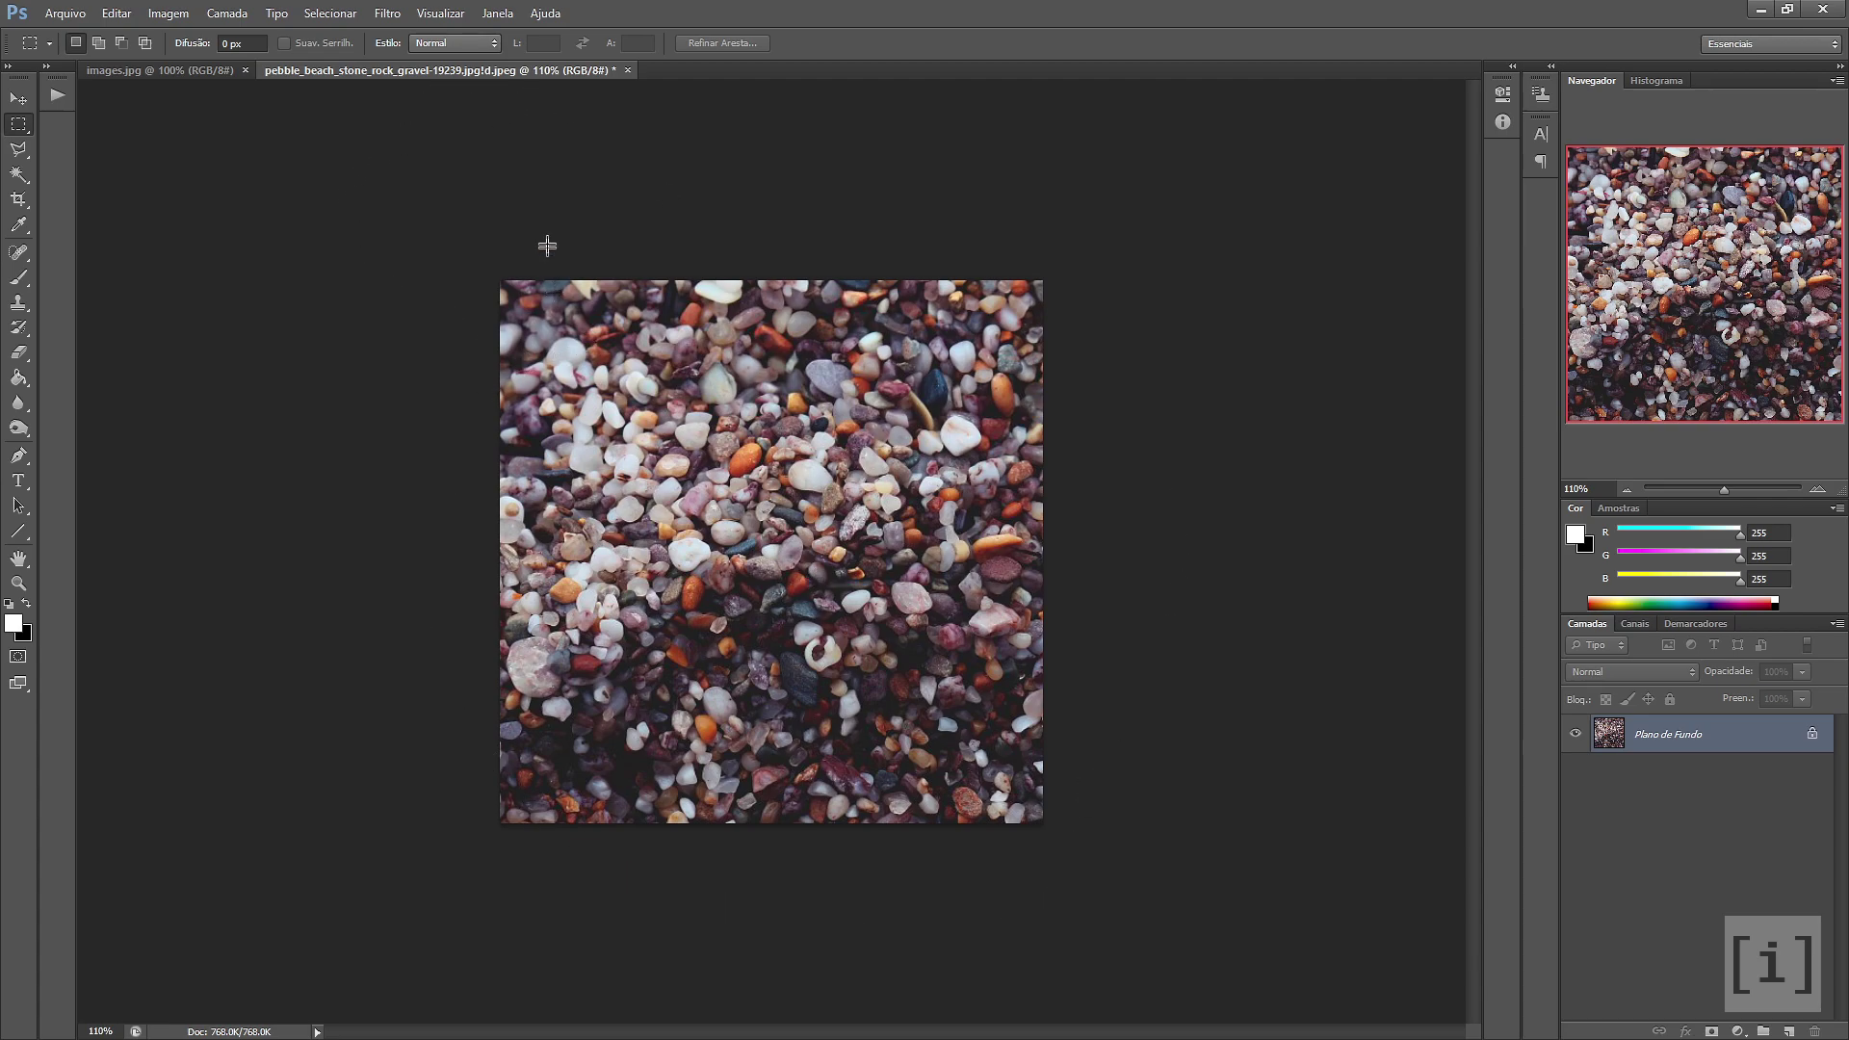
Apply the Deslocamento filter with a 256-pixel offset and wraparound
left_click(330, 13)
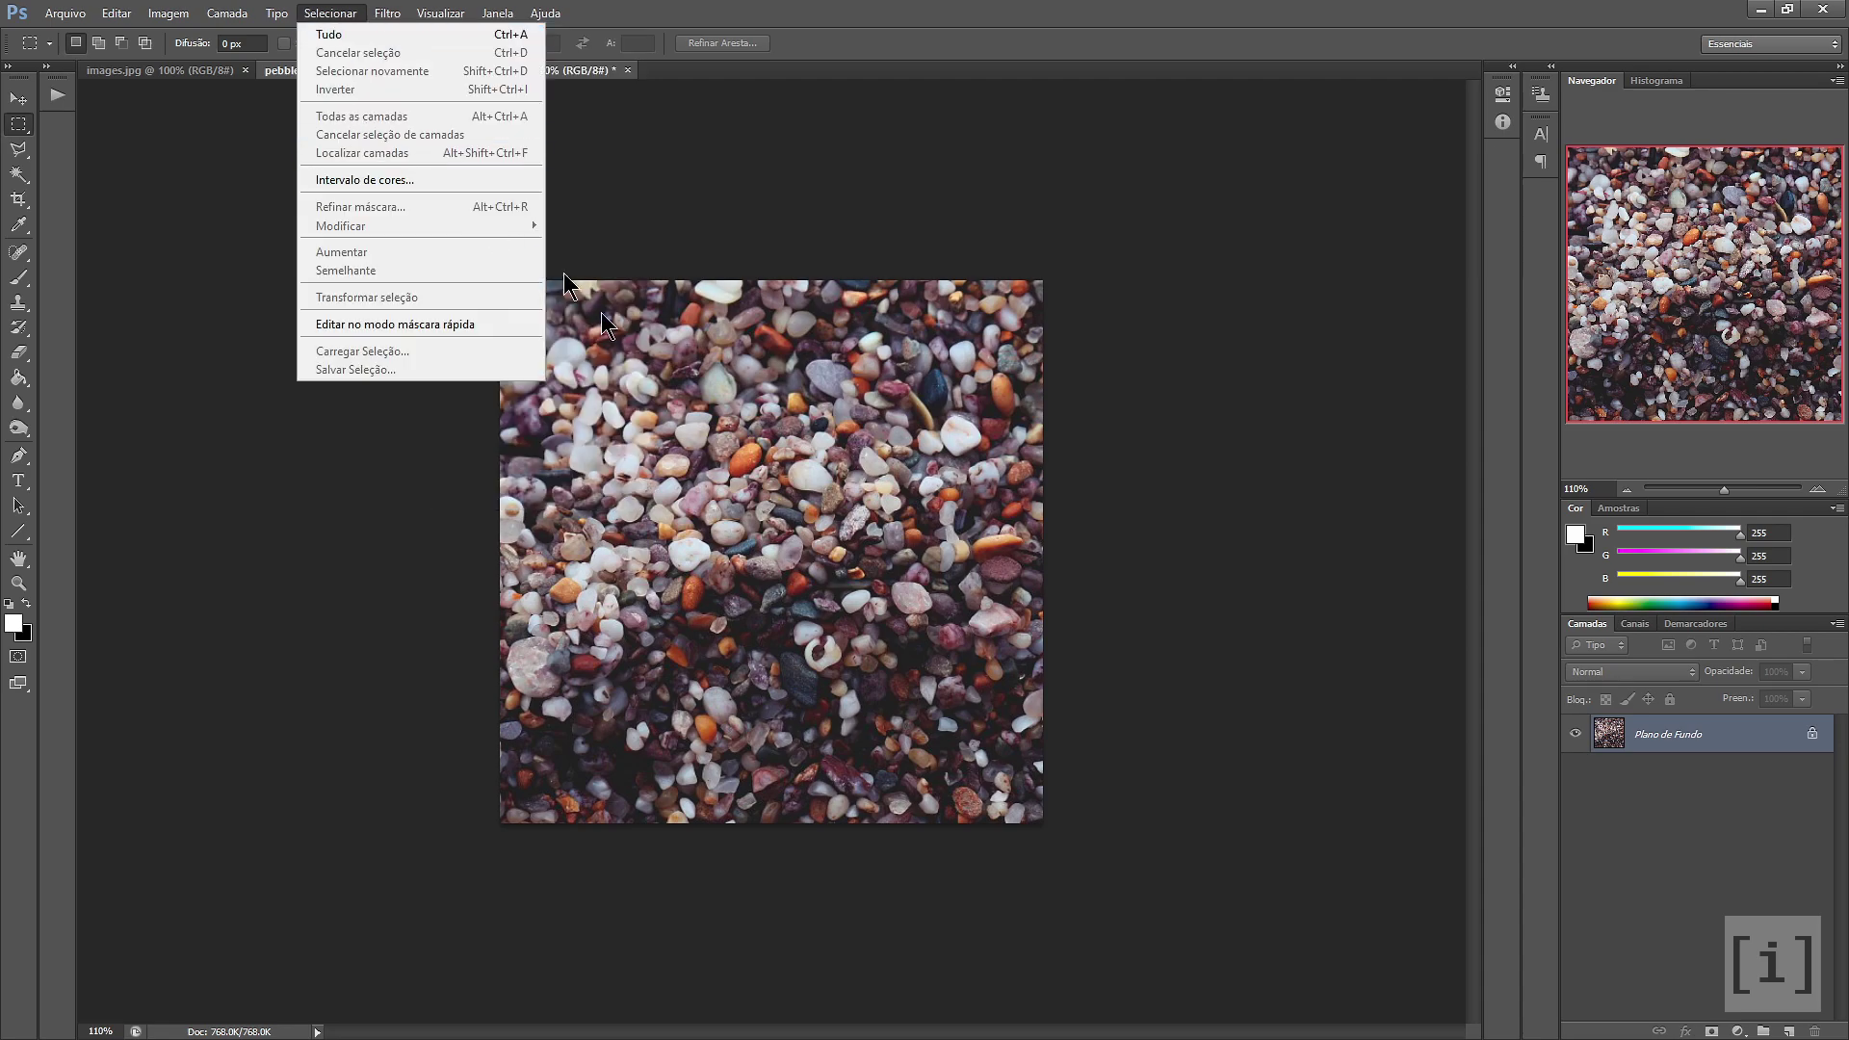
mouse_move(387, 14)
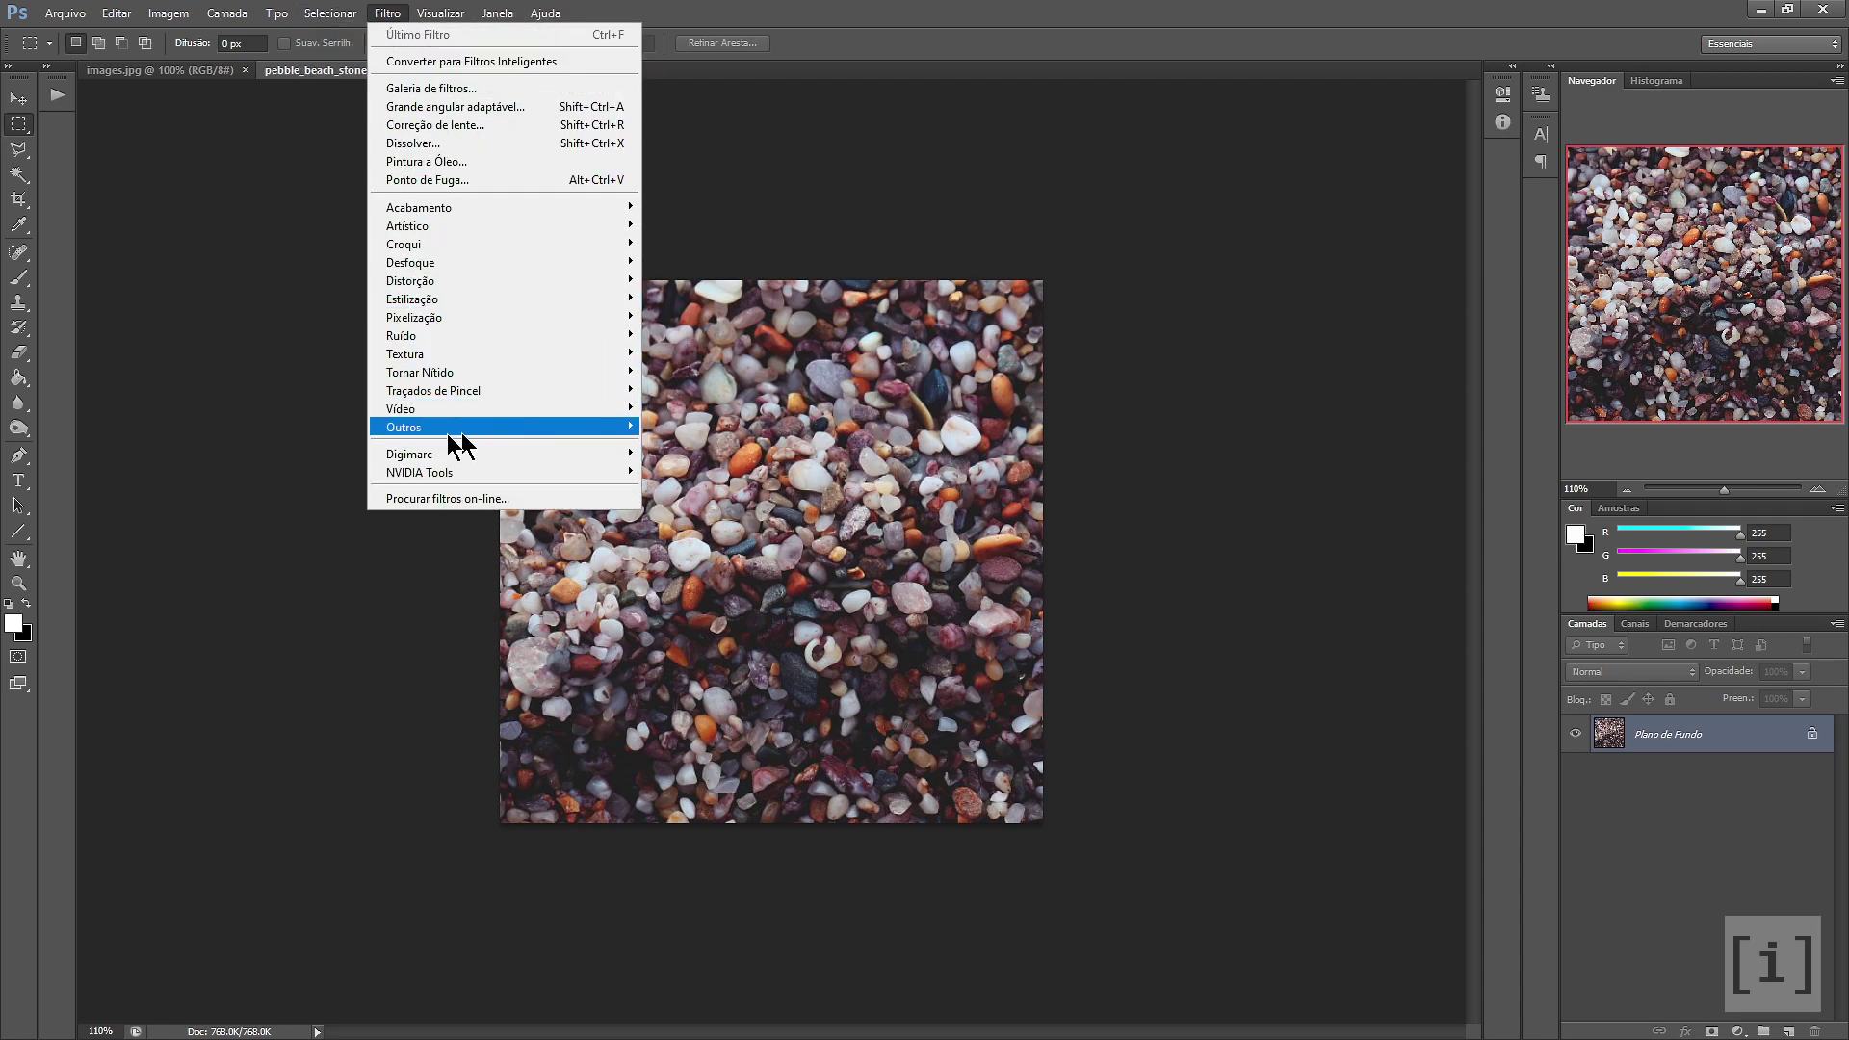
mouse_move(502, 428)
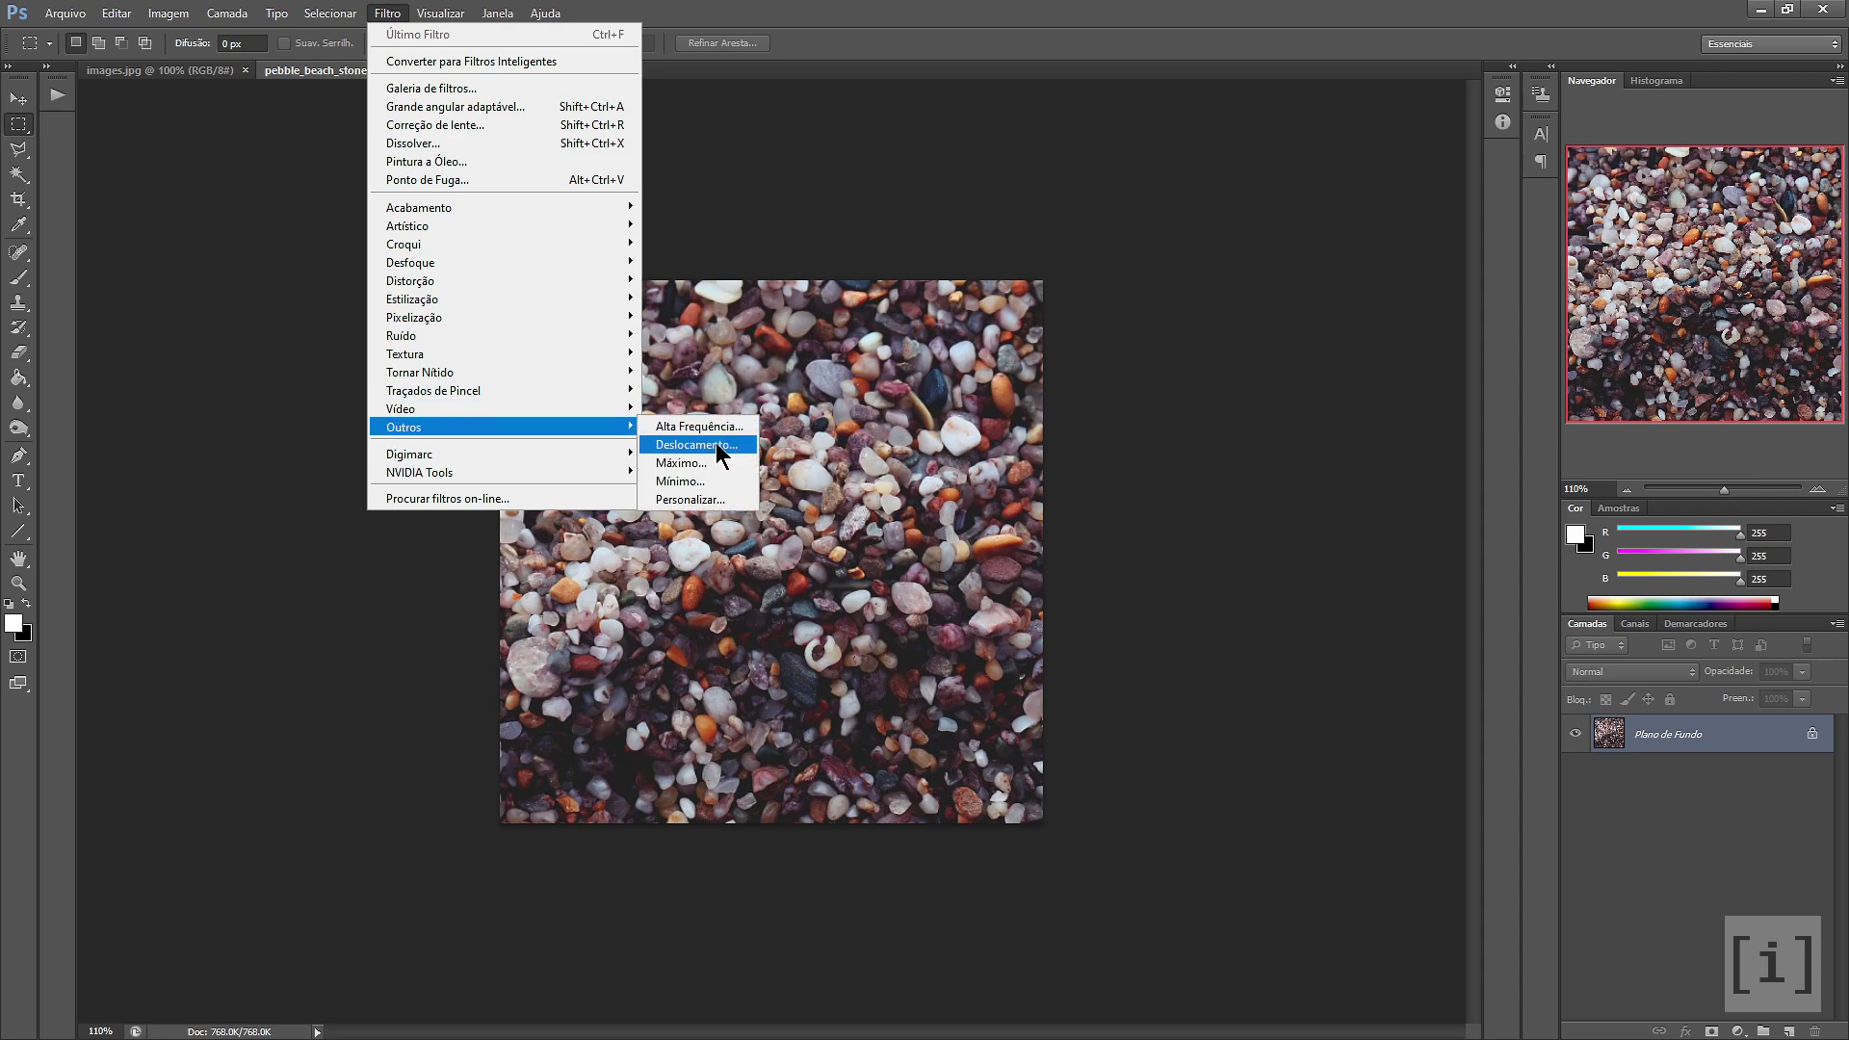
left_click(716, 447)
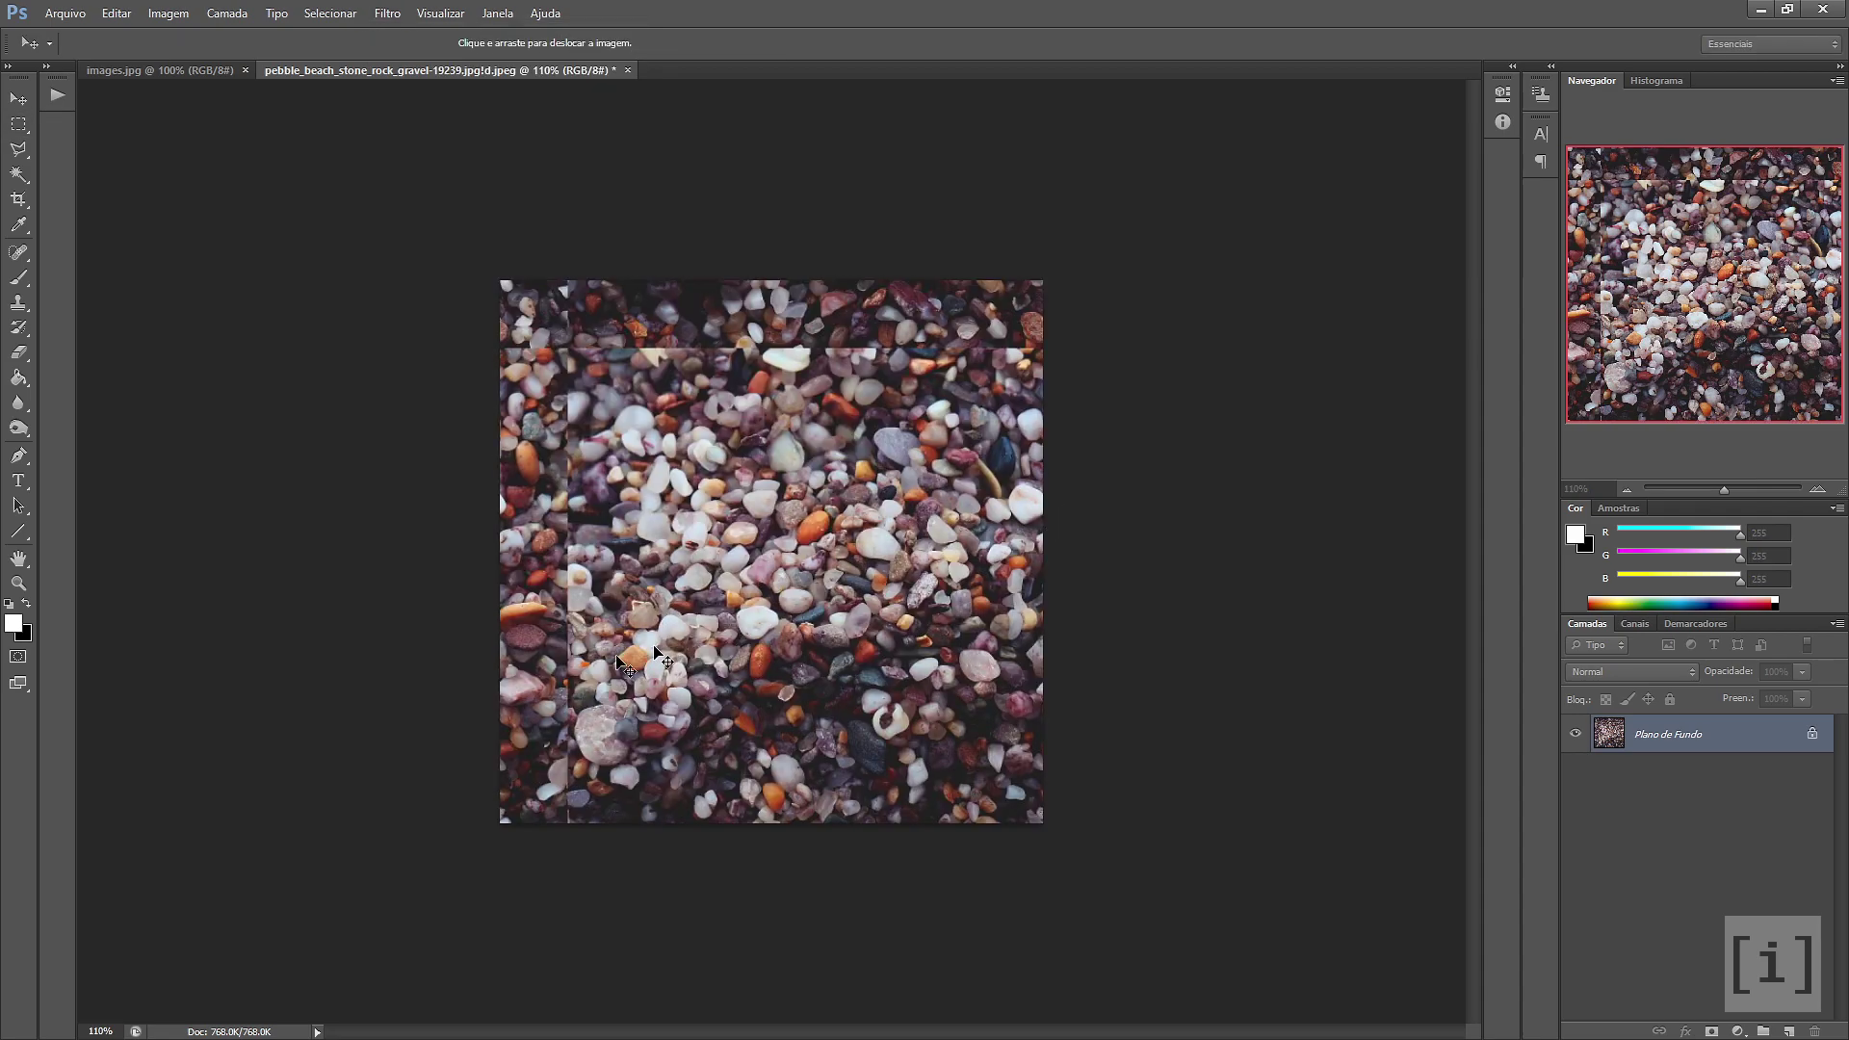
left_click_drag(925, 520, 1014, 375)
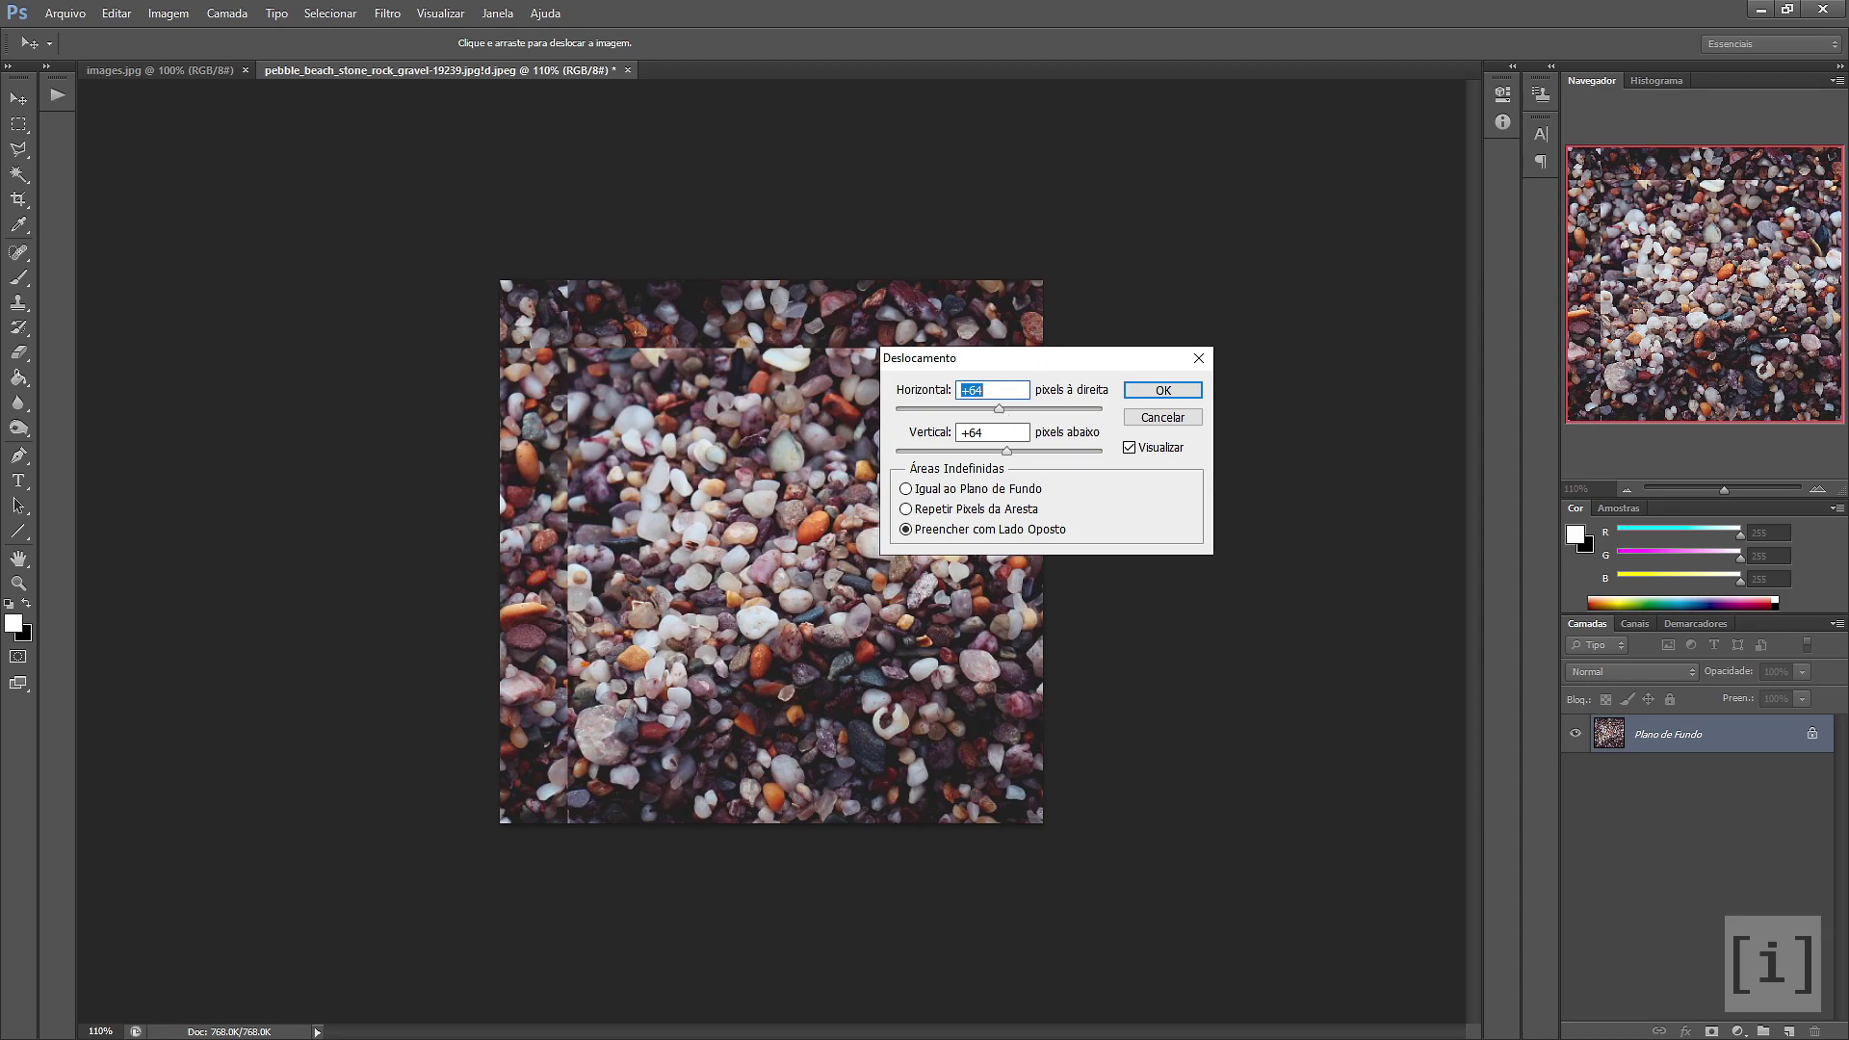
double_click(1019, 433)
type("256")
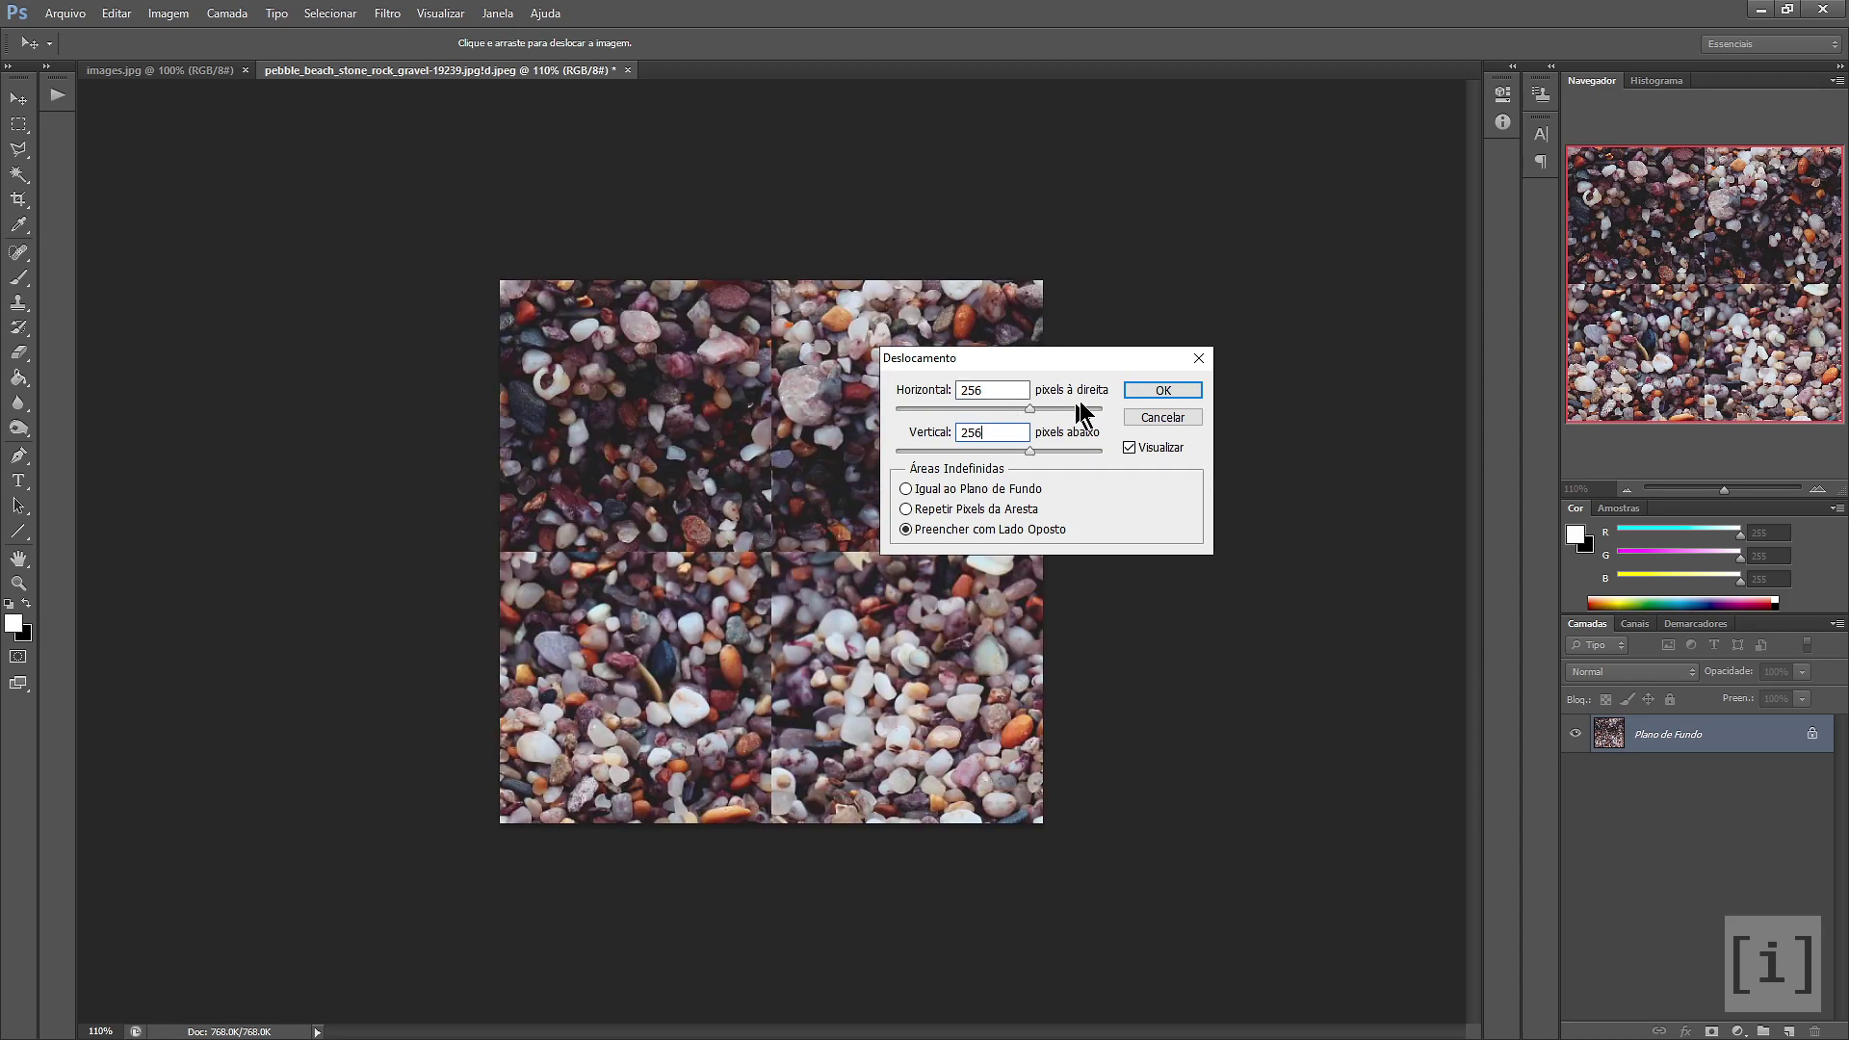
left_click(1160, 390)
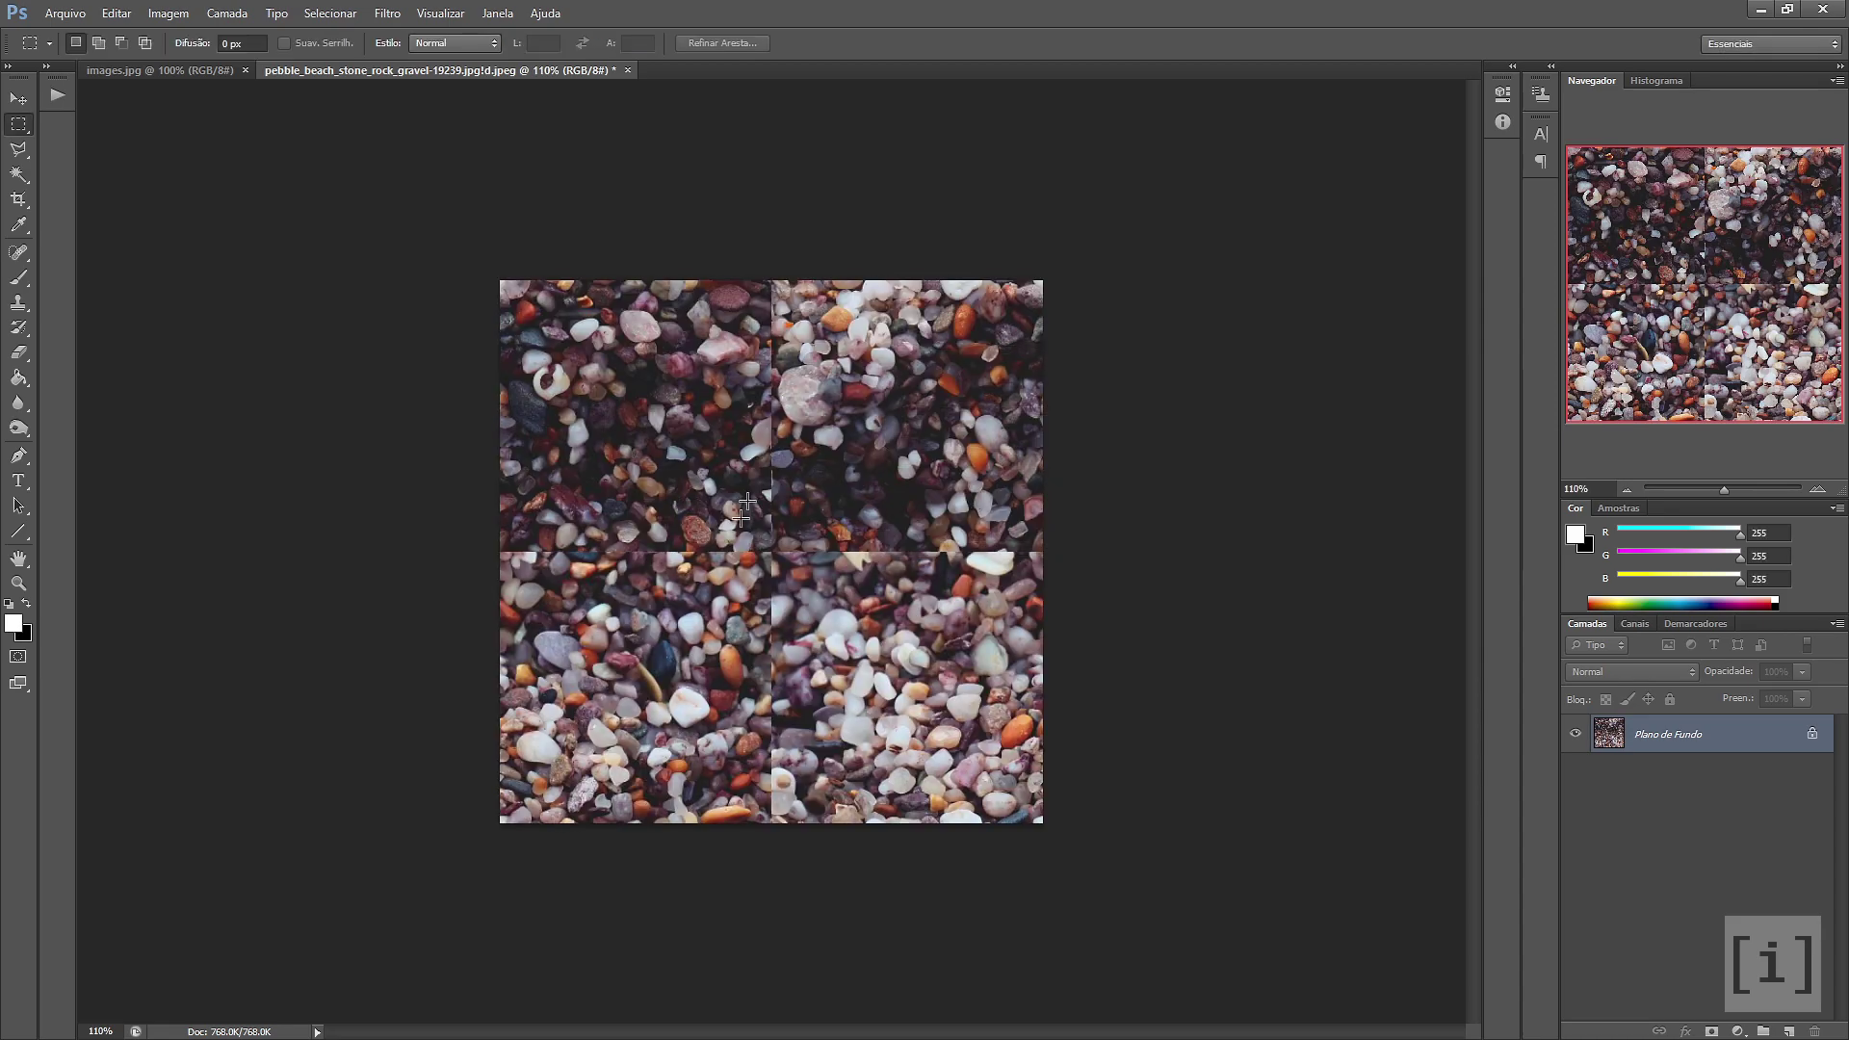
left_click_drag(738, 552, 744, 640)
Duplicate the image to a new layer, Camada 1, and enlarge the Spot Healing Brush
left_click(762, 545)
key("ctrl+j")
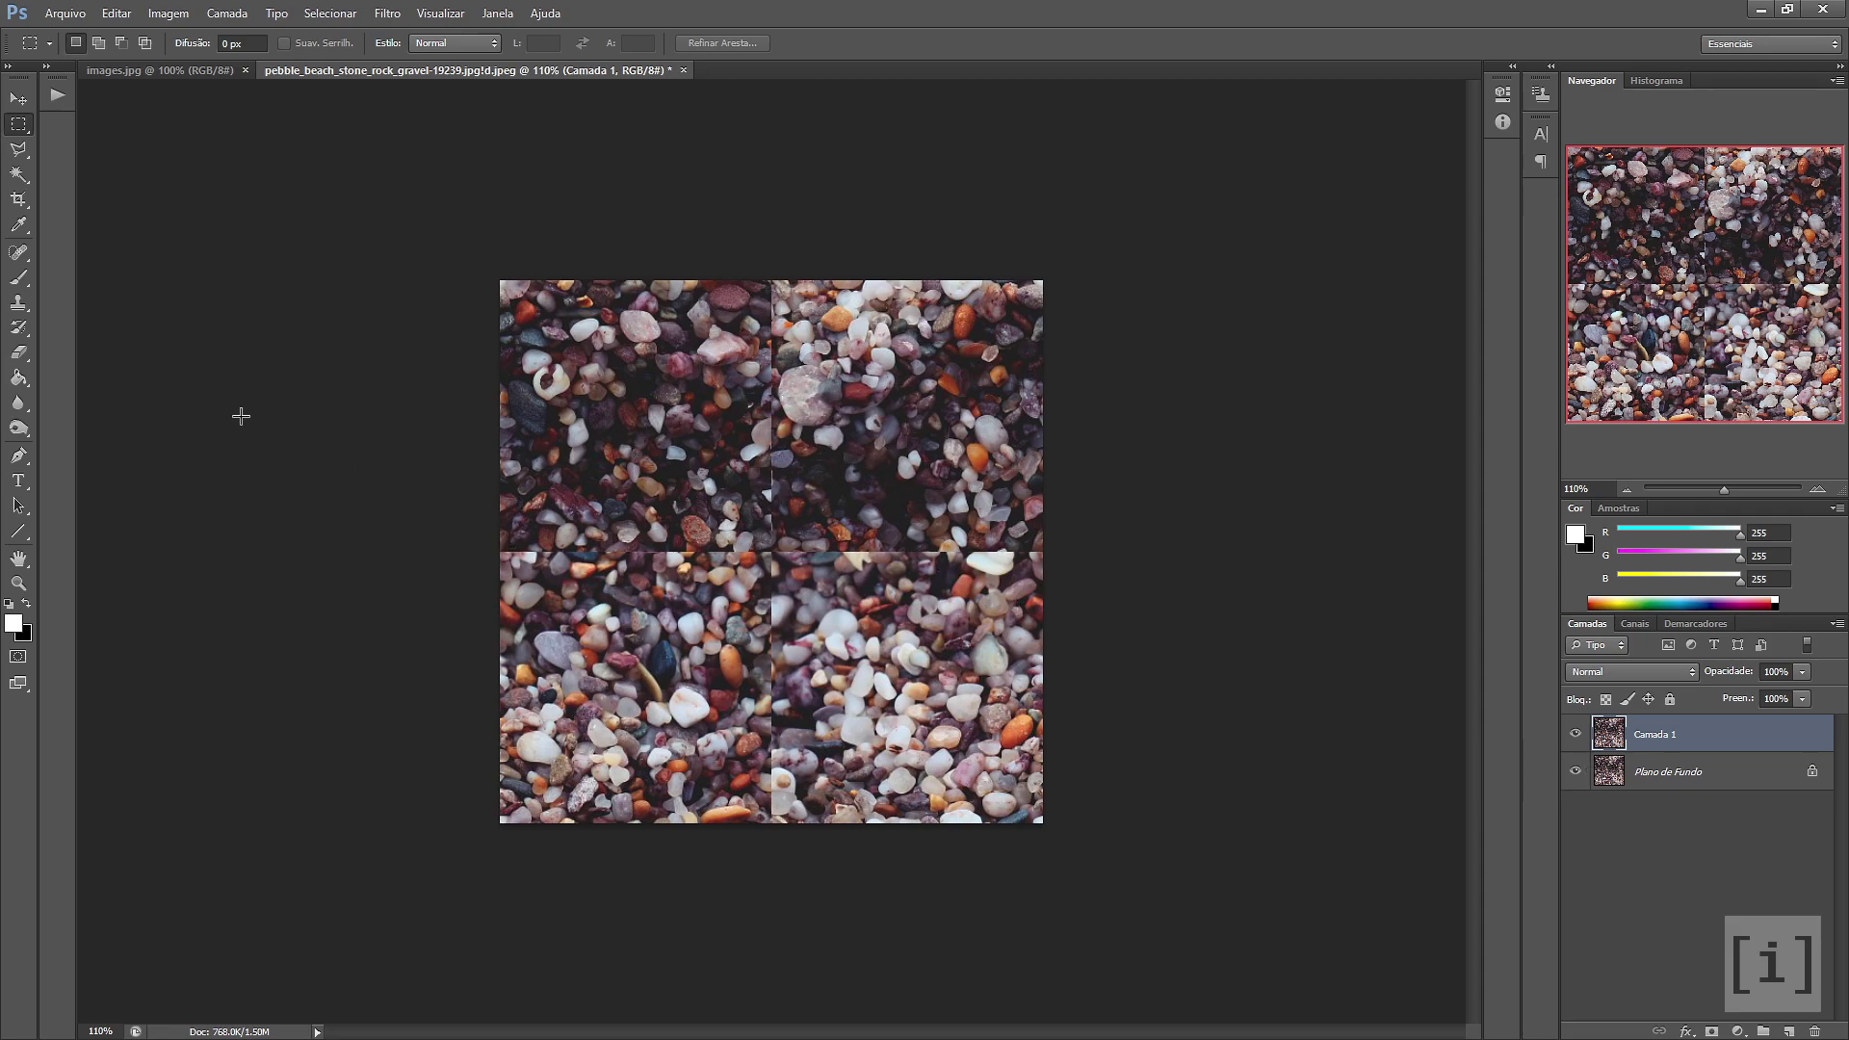
left_click(20, 254)
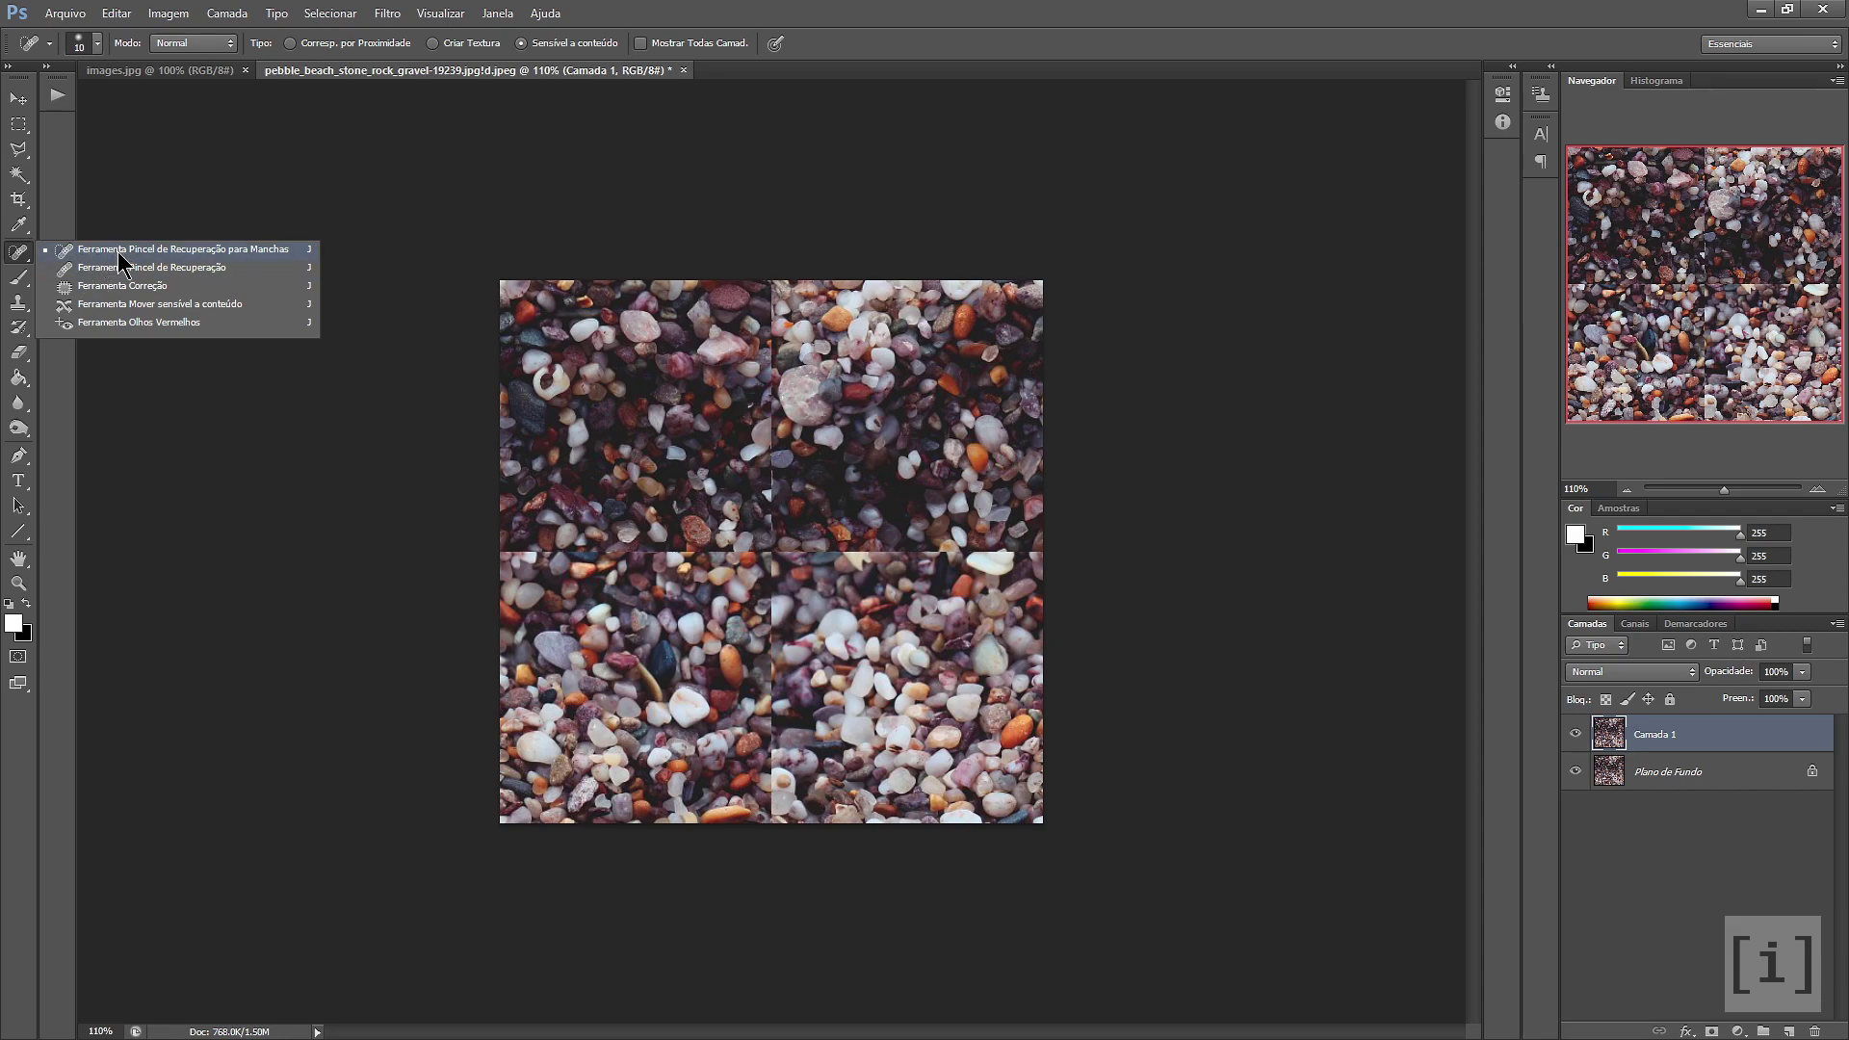
left_click(125, 250)
right_click(806, 353)
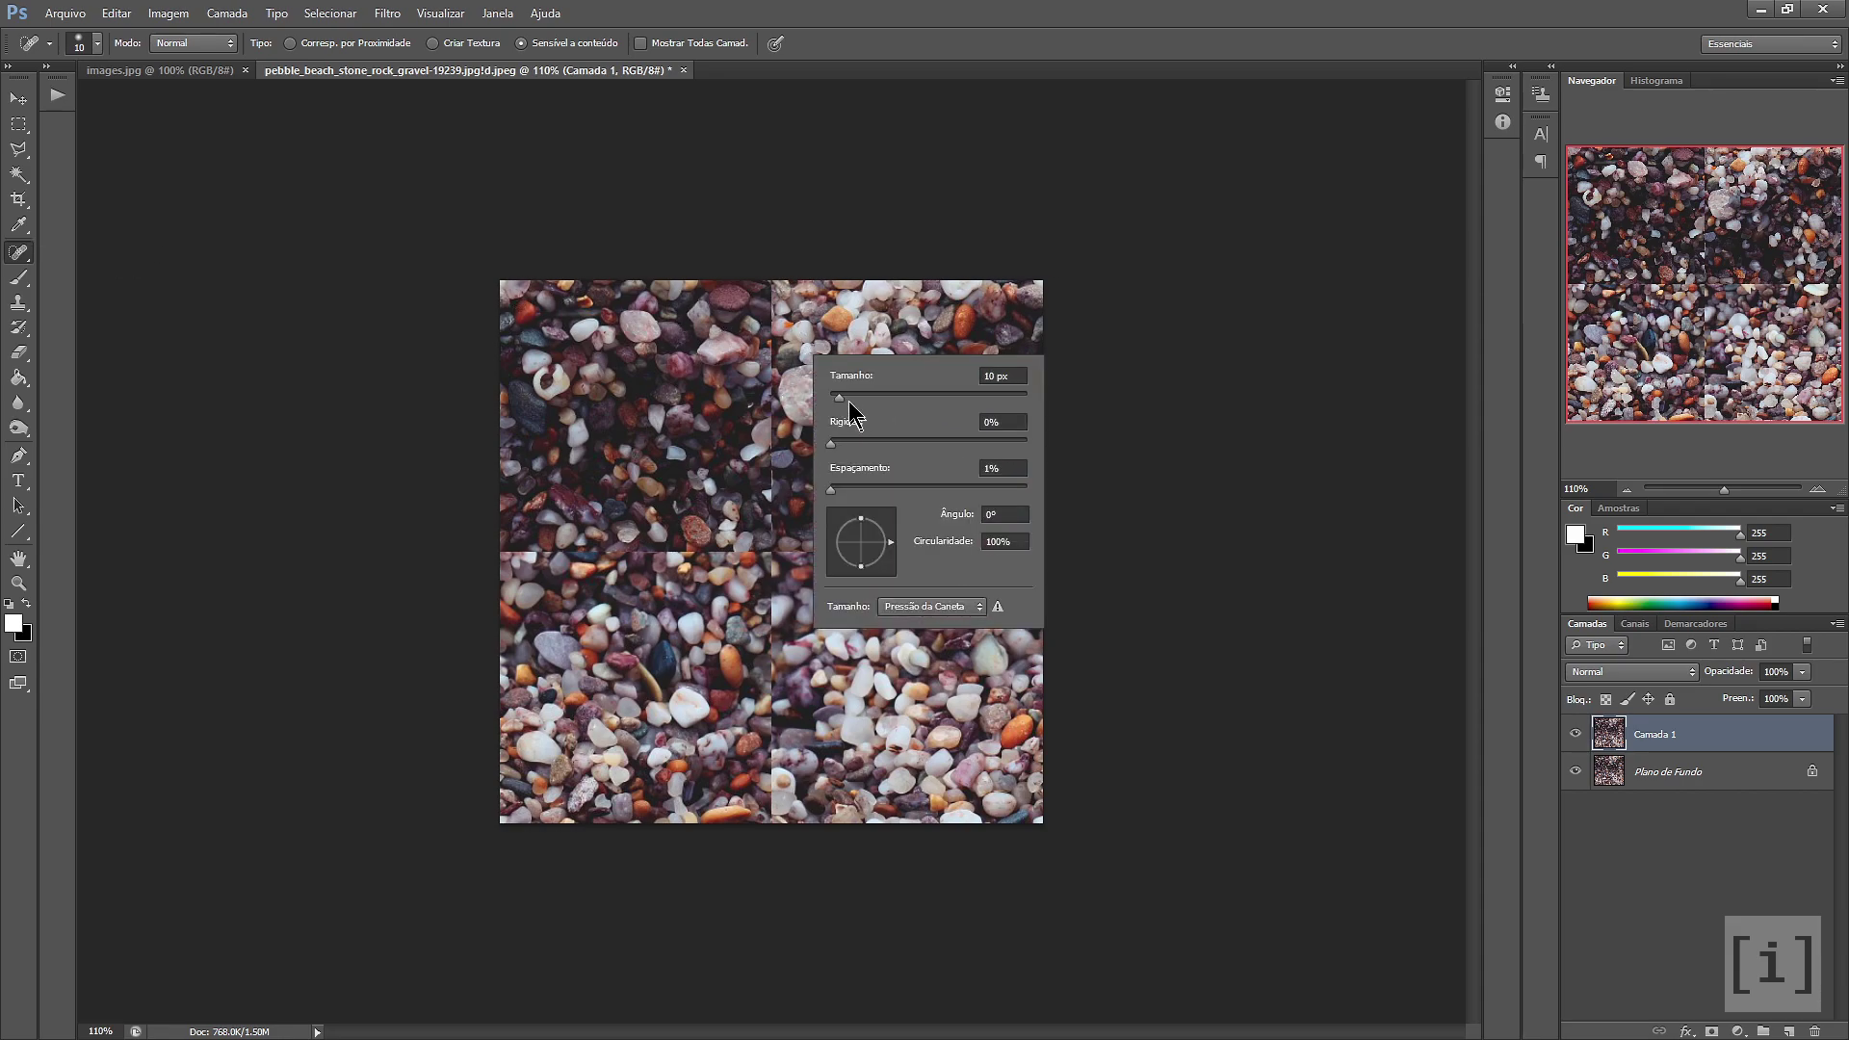
left_click_drag(838, 397, 940, 397)
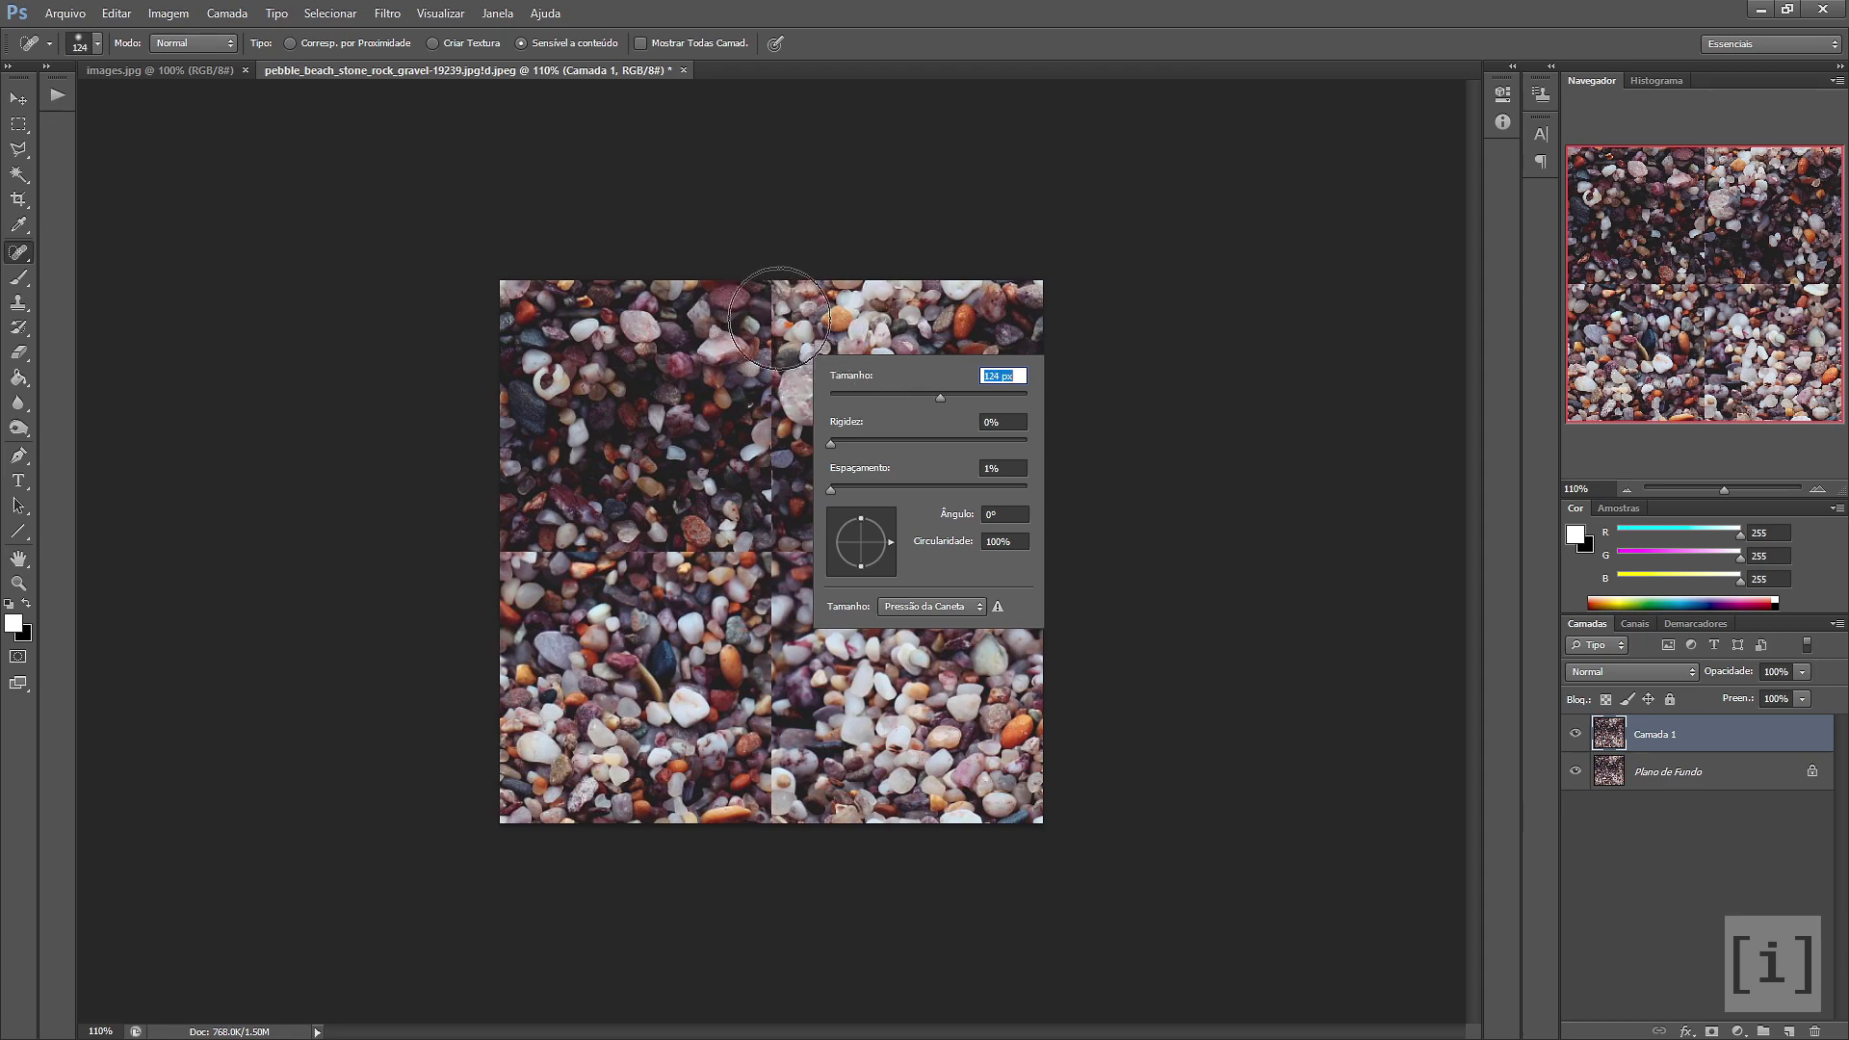
Heal the vertical and horizontal seams running through the image centre
left_click_drag(767, 280, 735, 847)
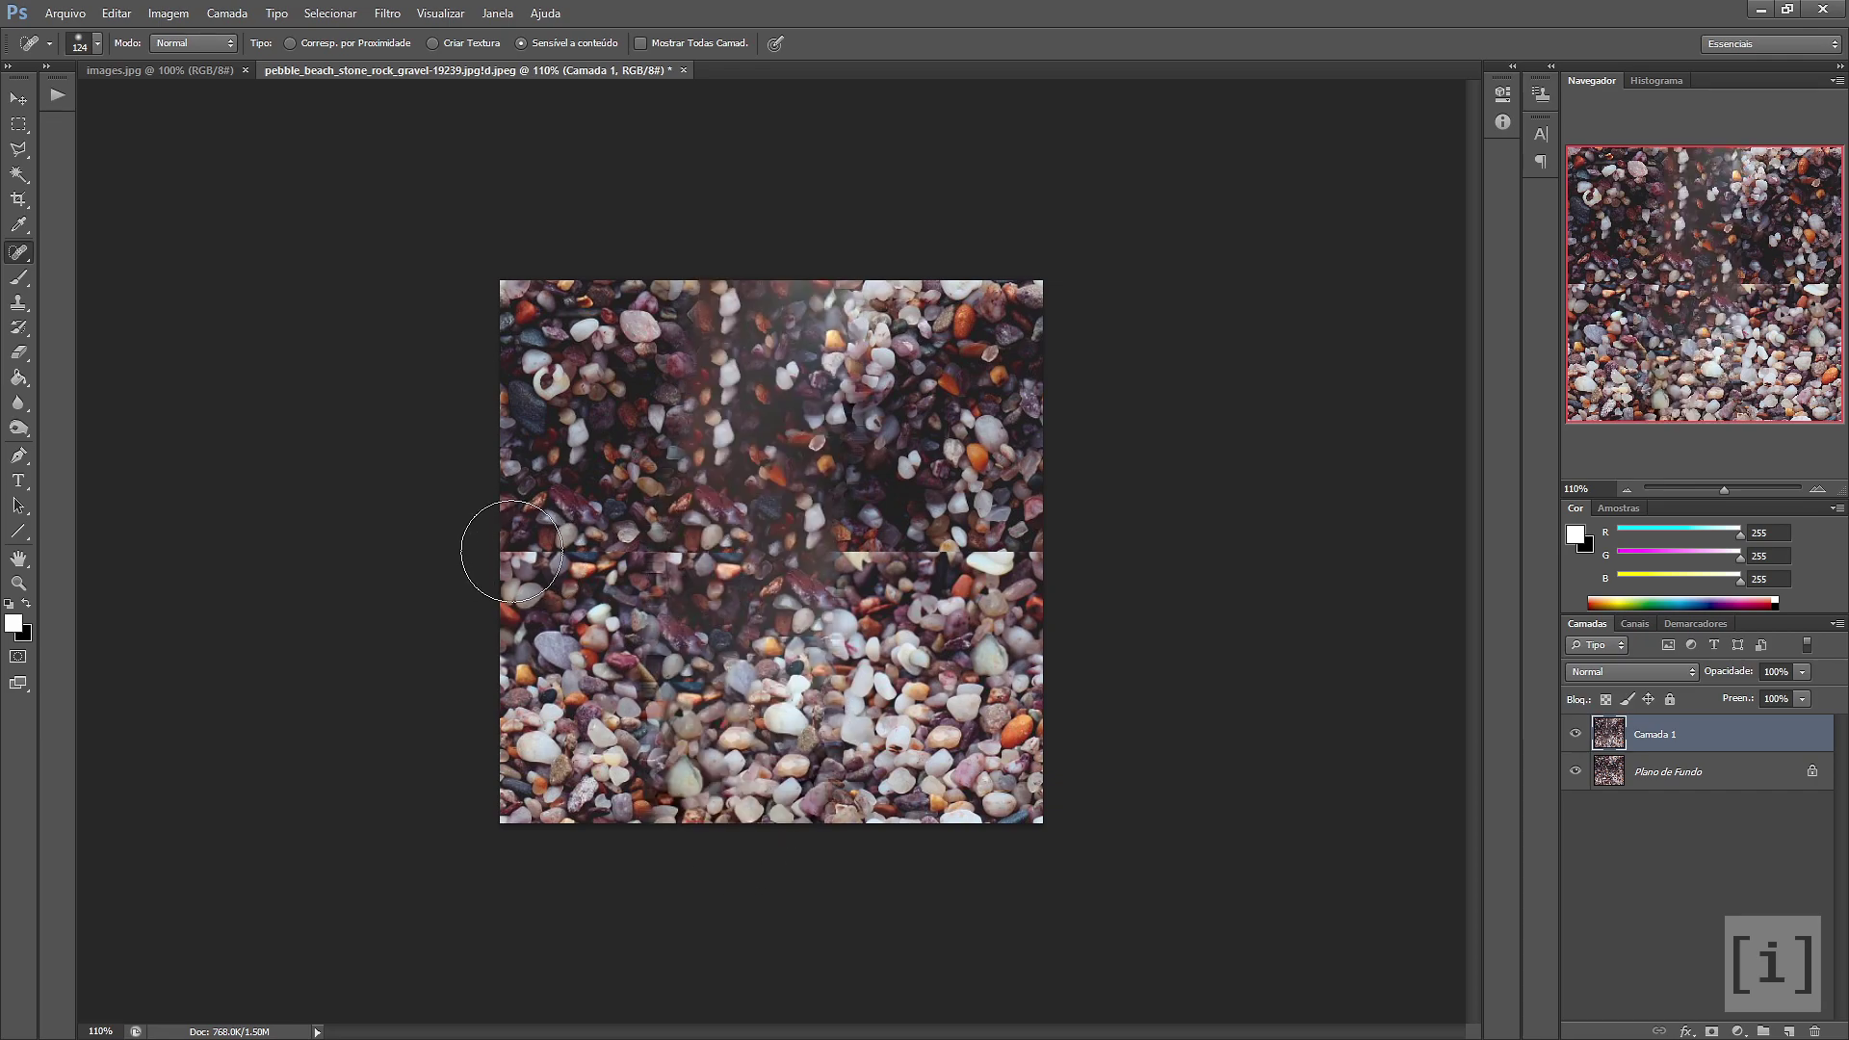
left_click_drag(512, 551, 1107, 558)
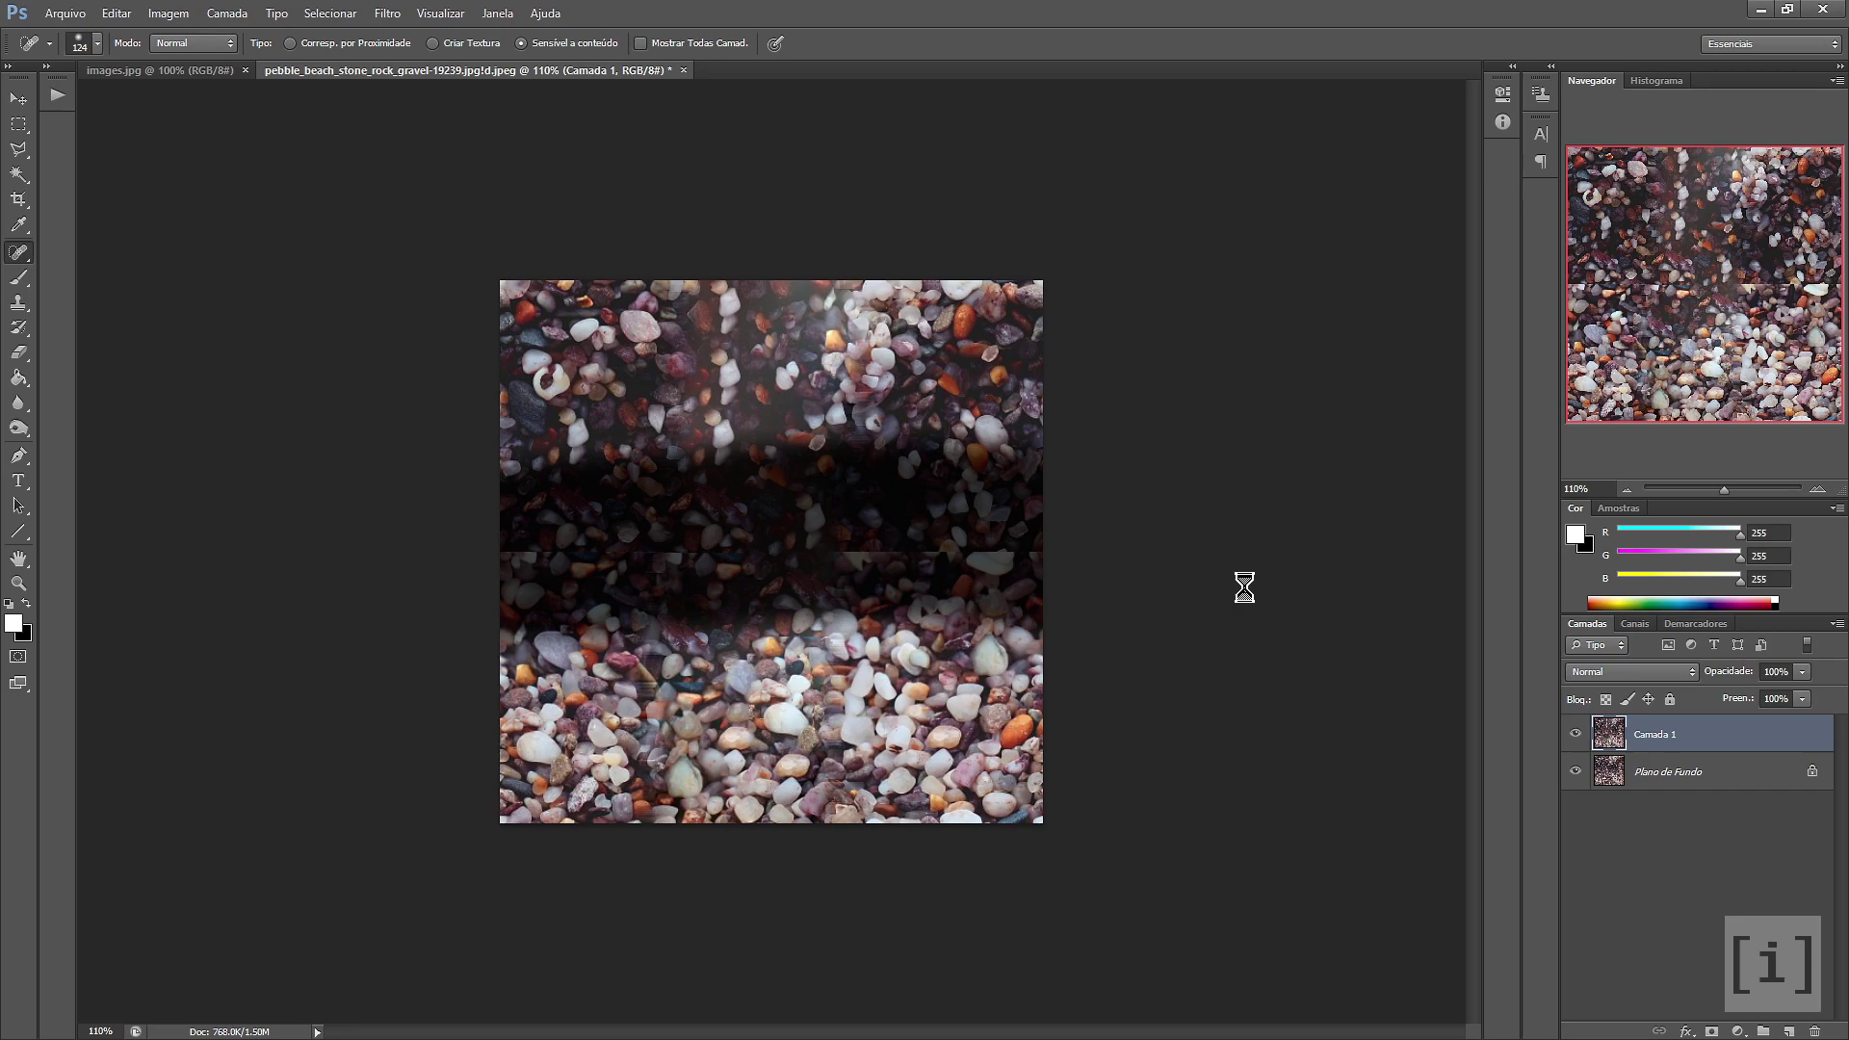
scroll(760, 646, "up", 4)
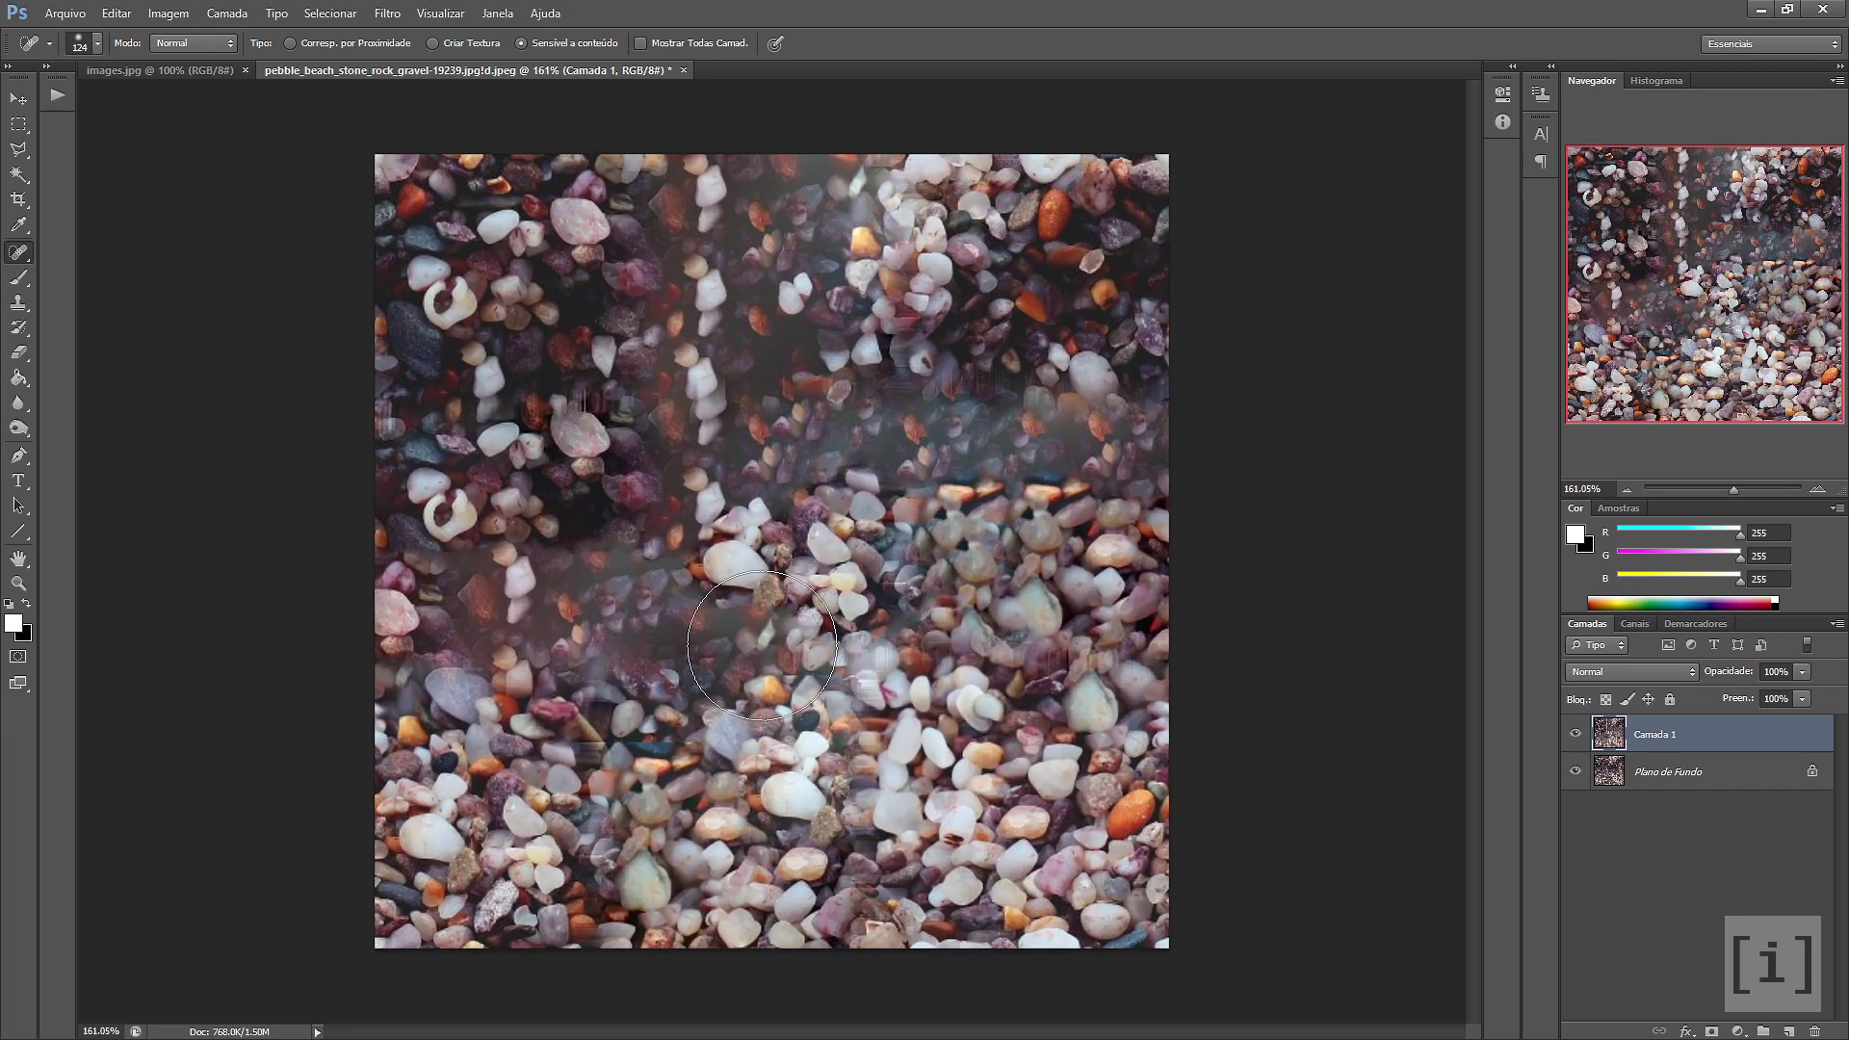
scroll(760, 645, "down", 1)
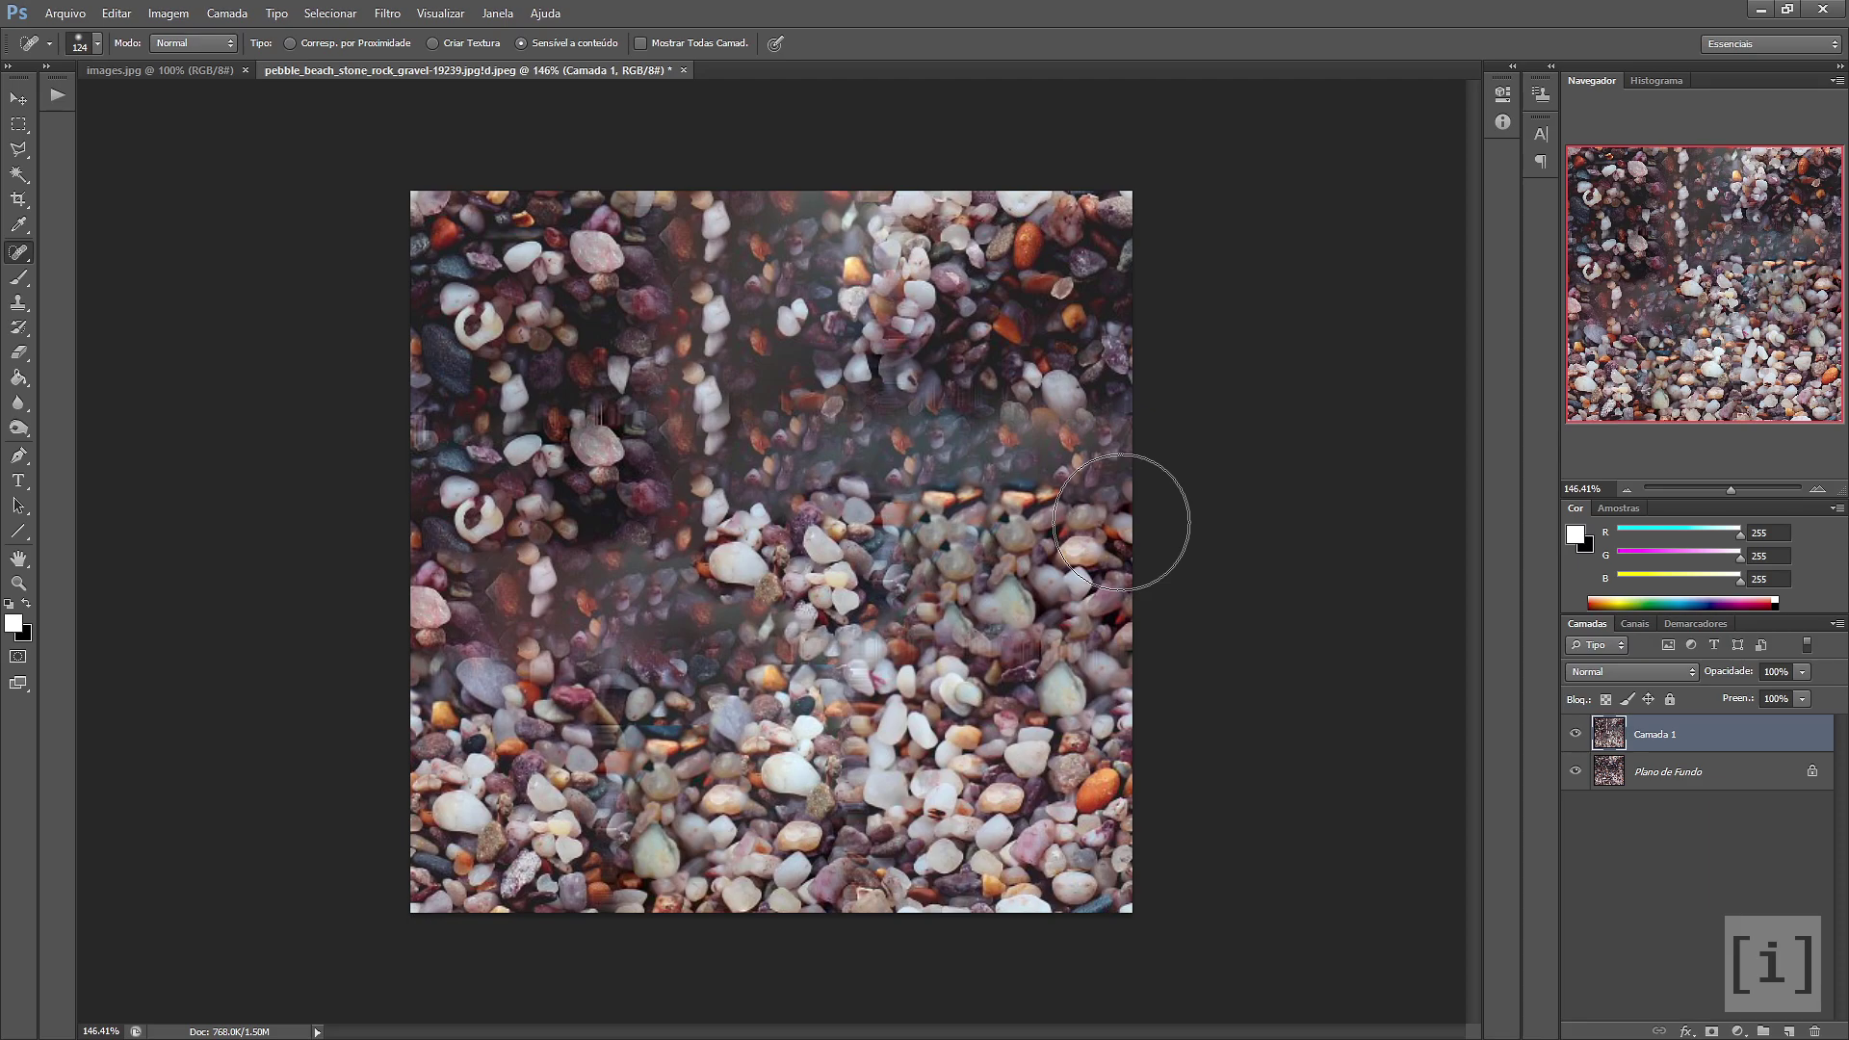
Save As the healed pebble tile in PNG format into the textures folder
key("ctrl+shift+s")
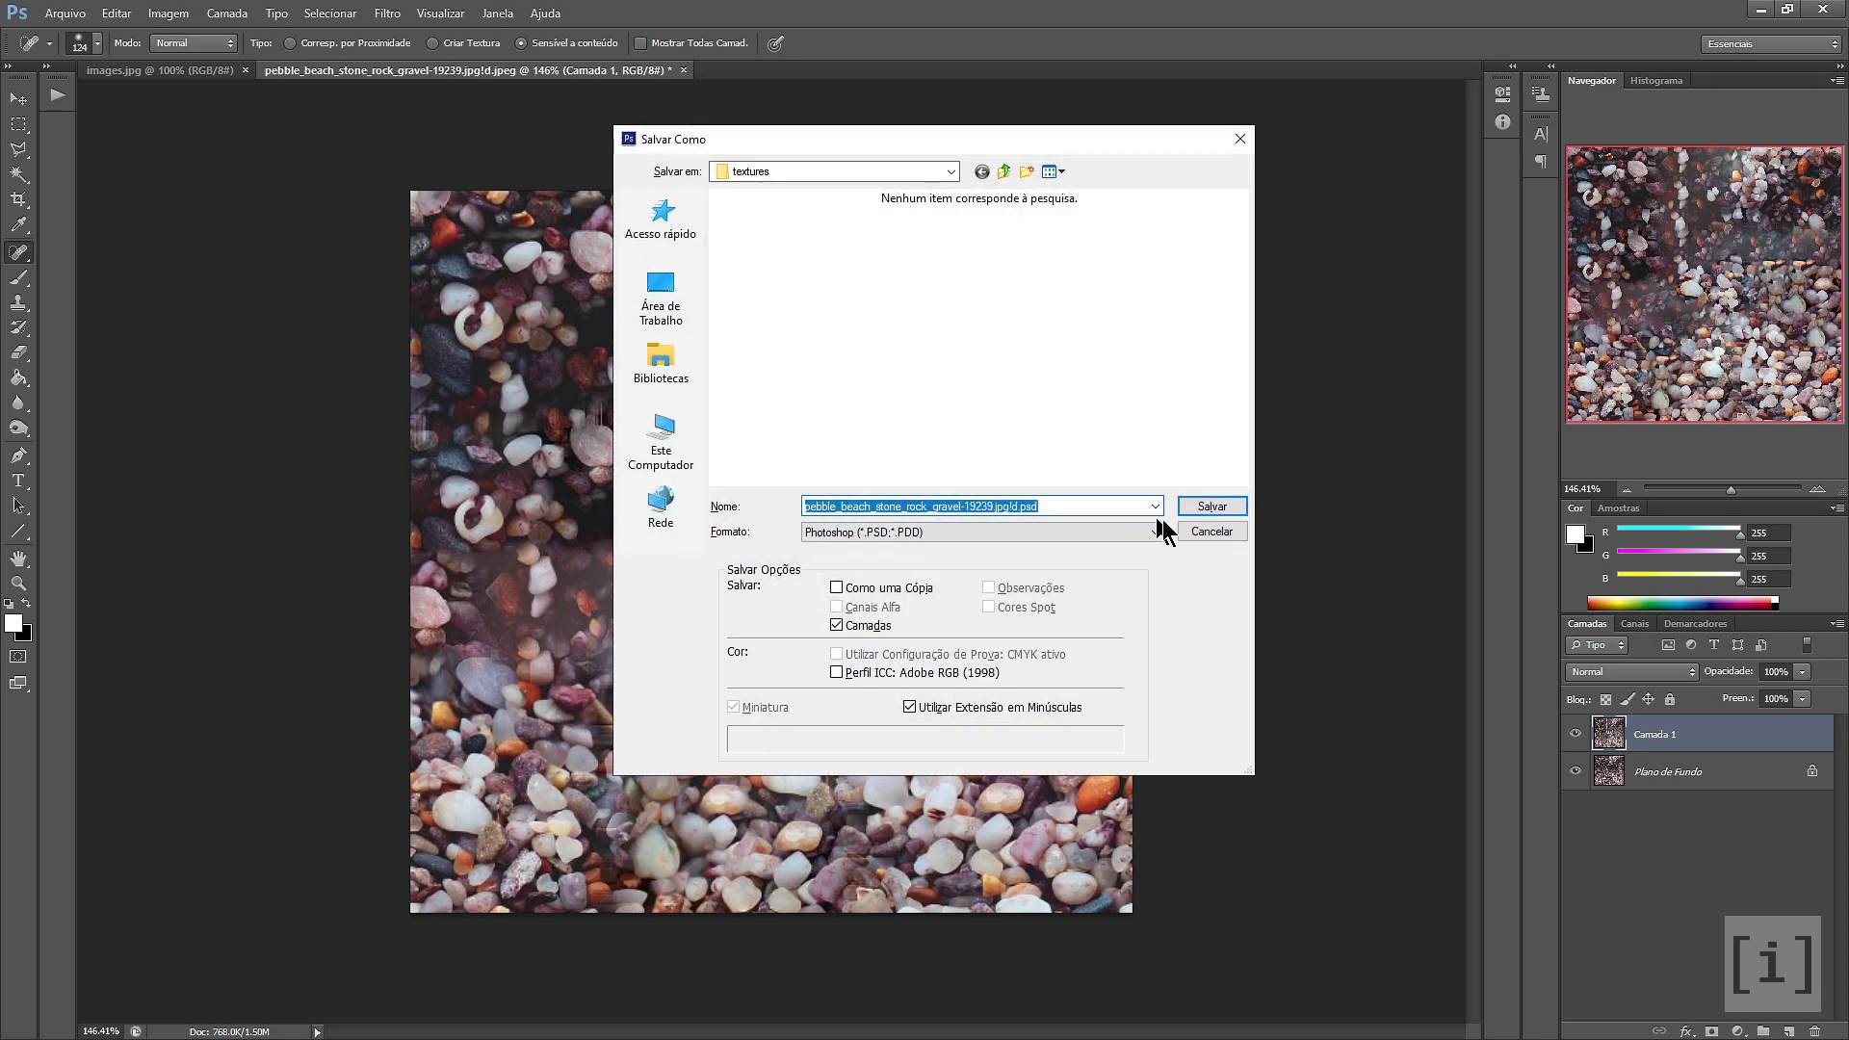
left_click(1014, 529)
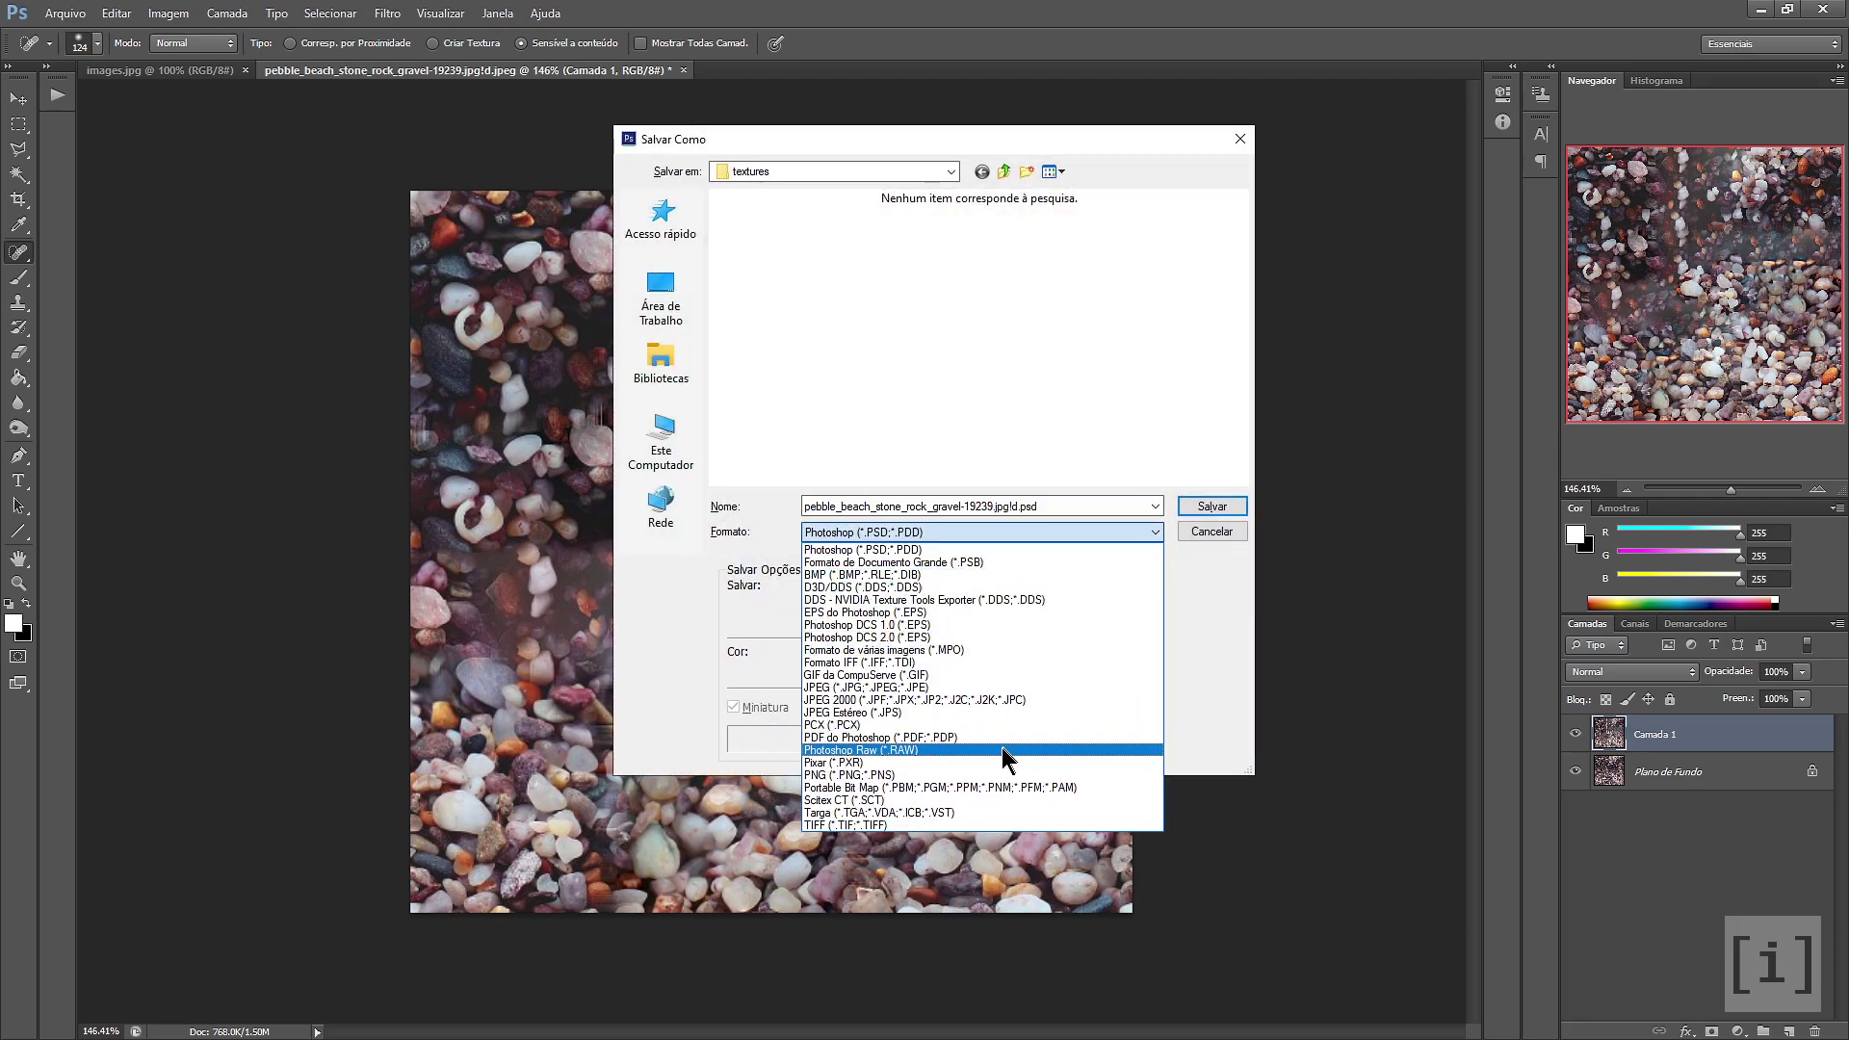
left_click(939, 762)
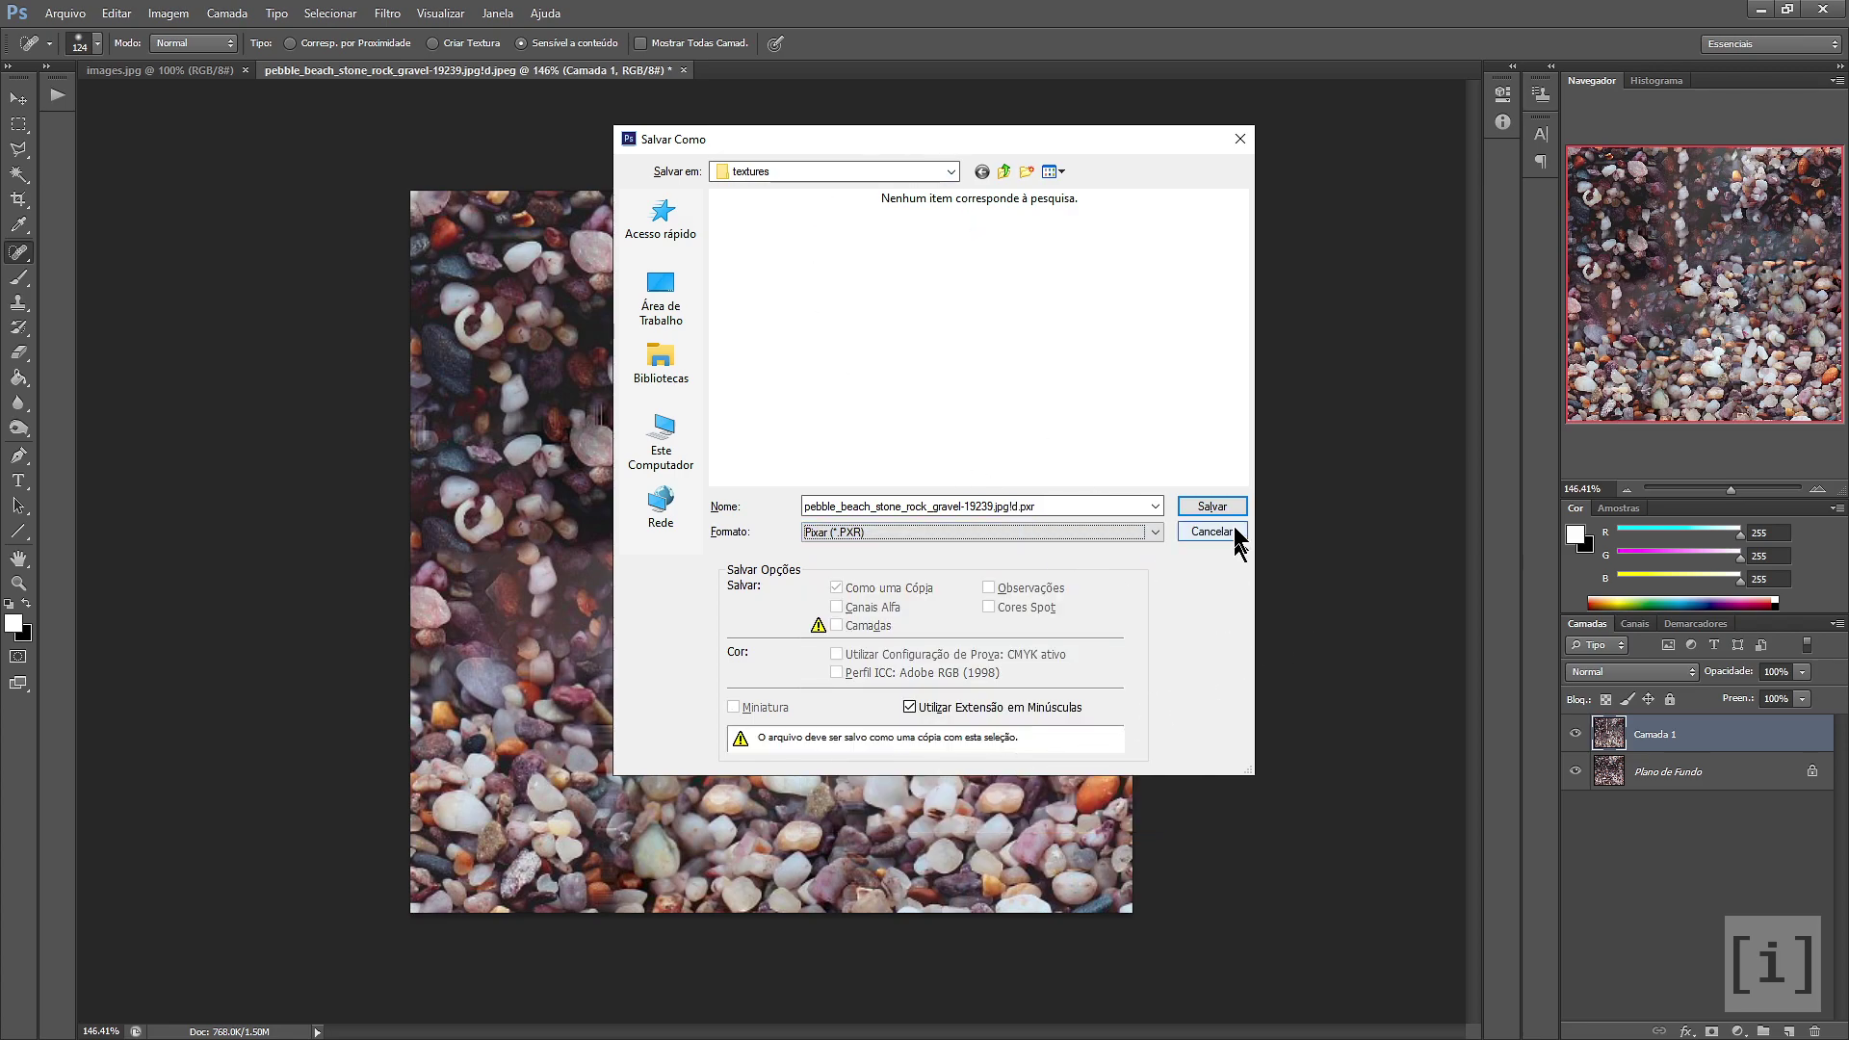
left_click(950, 172)
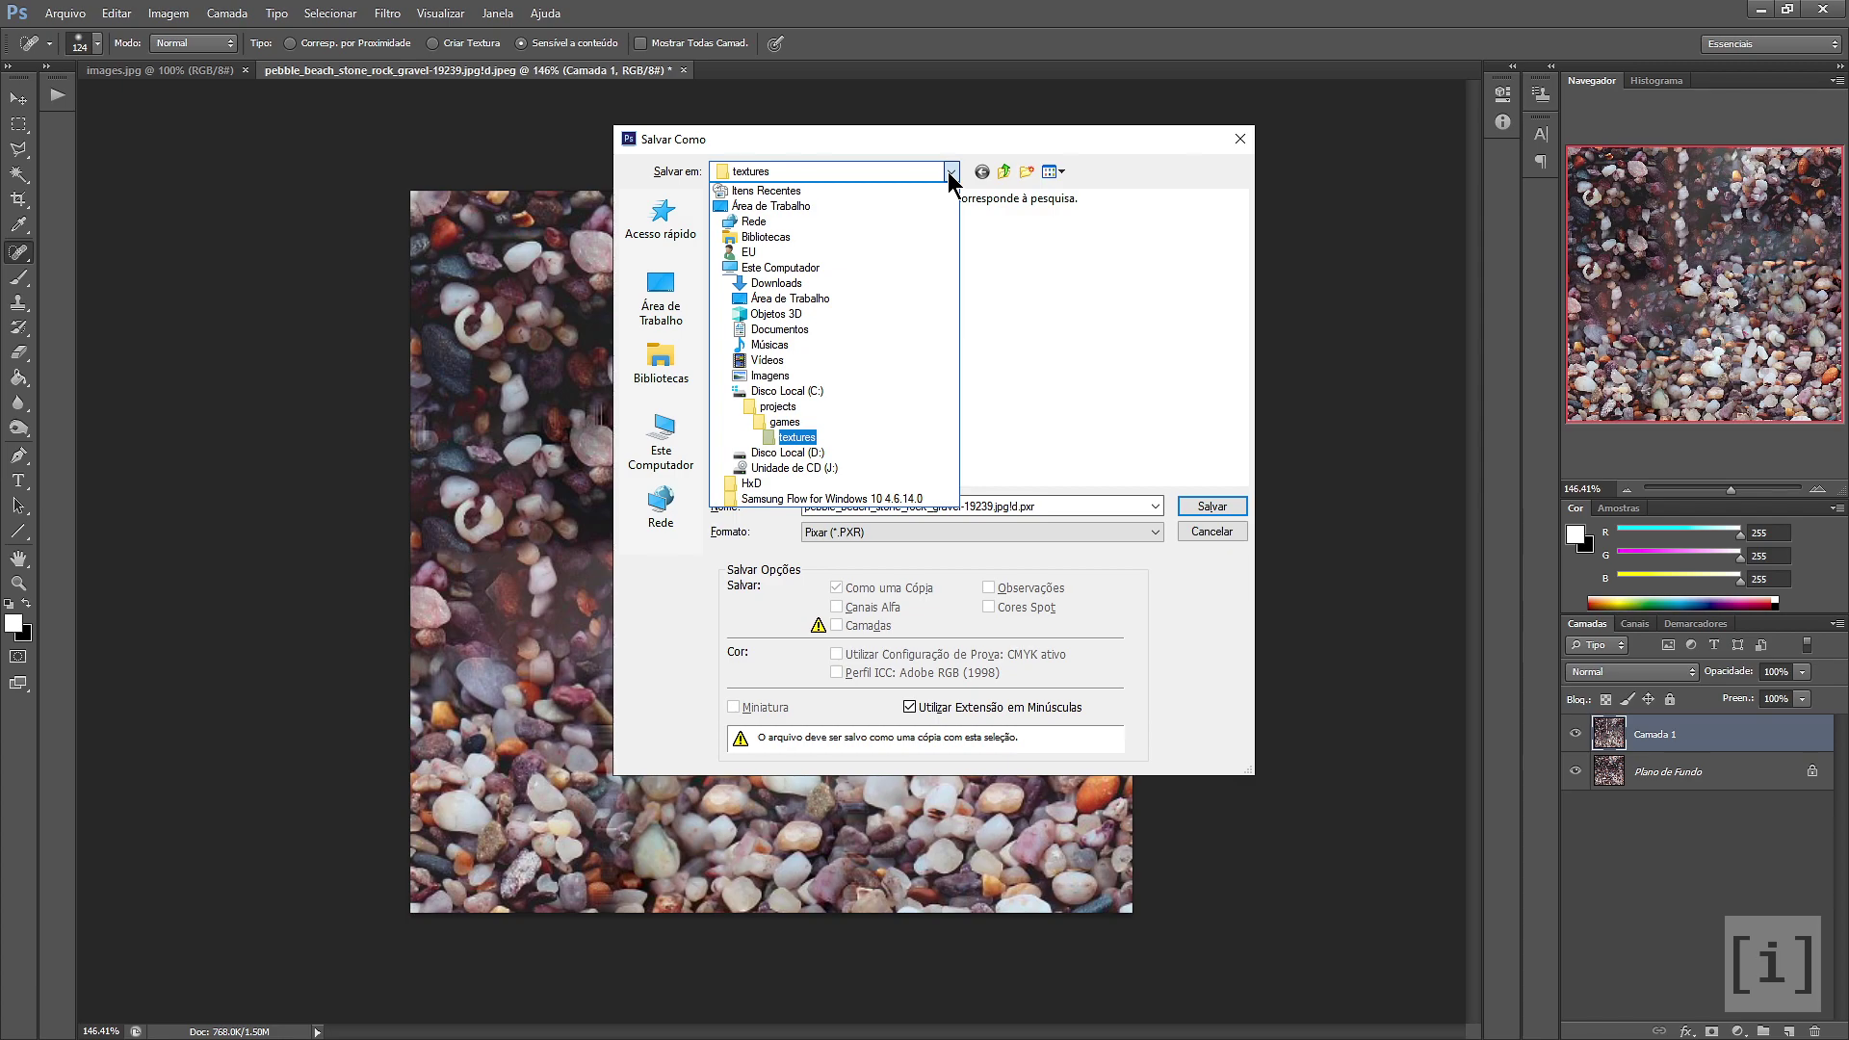
left_click(1005, 238)
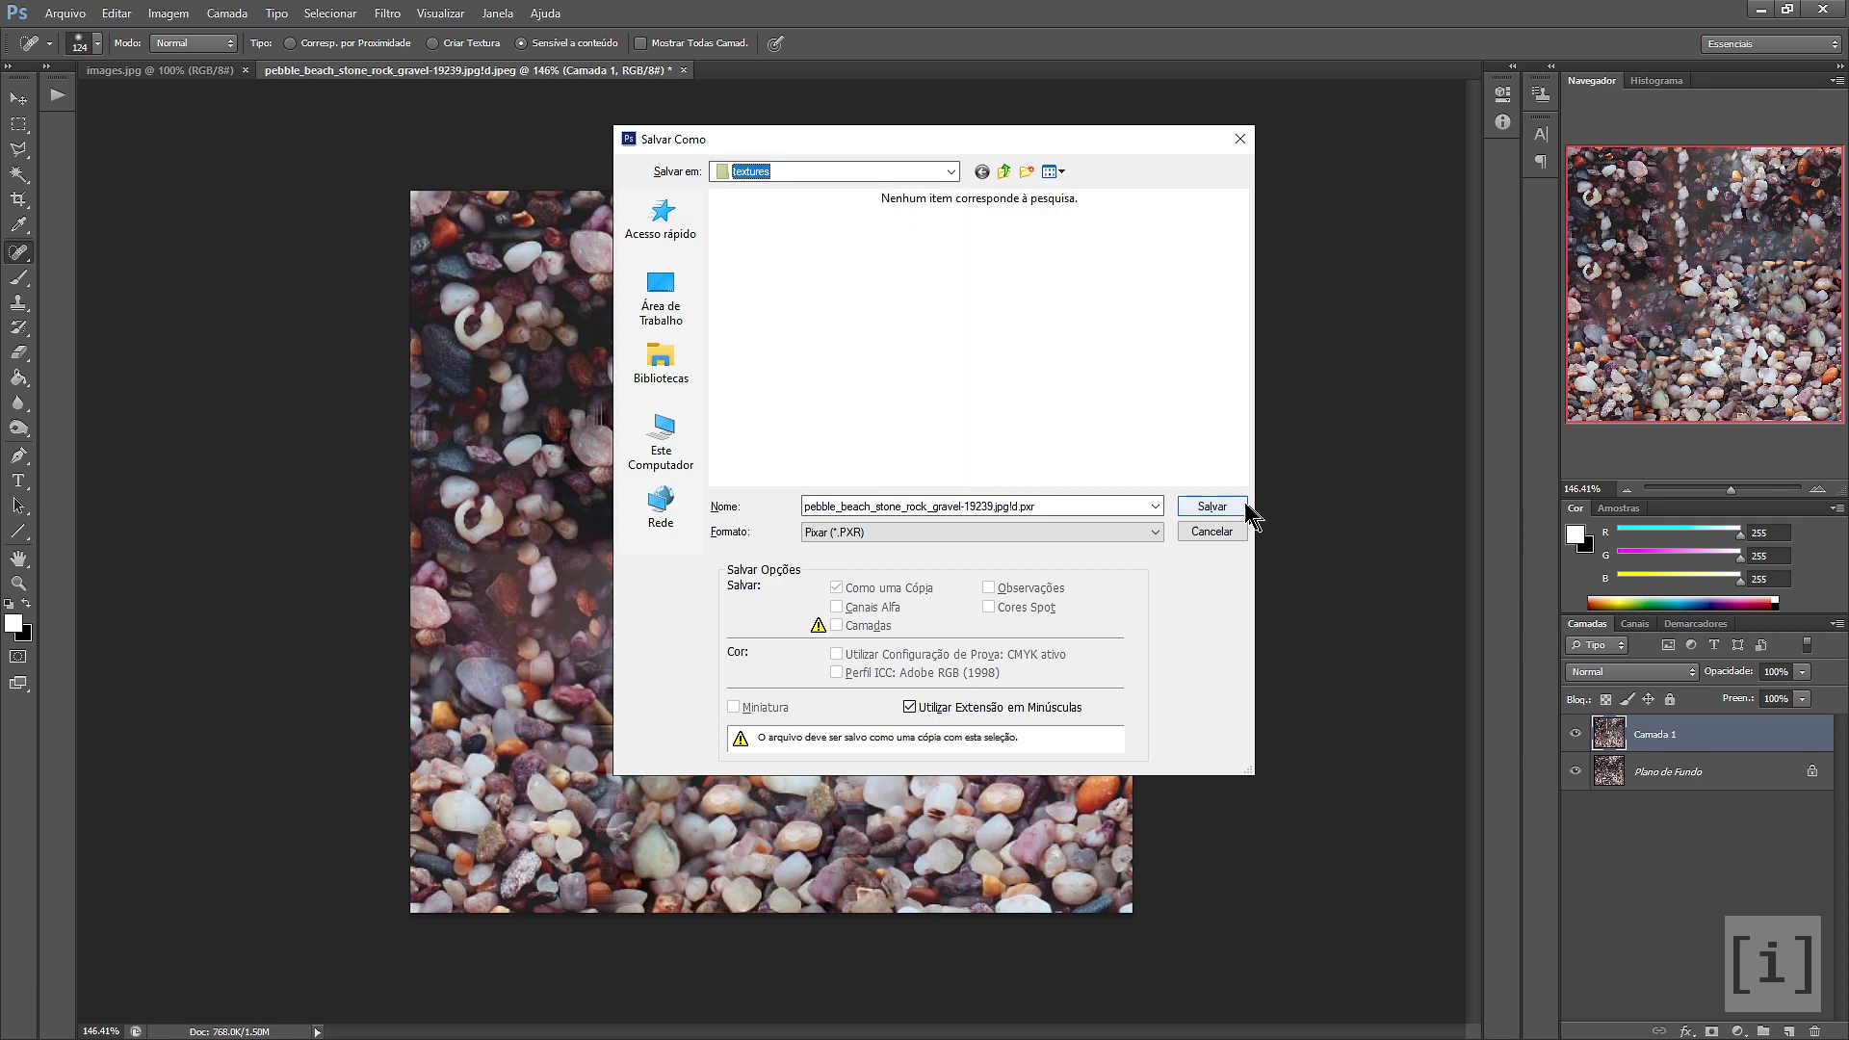
left_click(1059, 531)
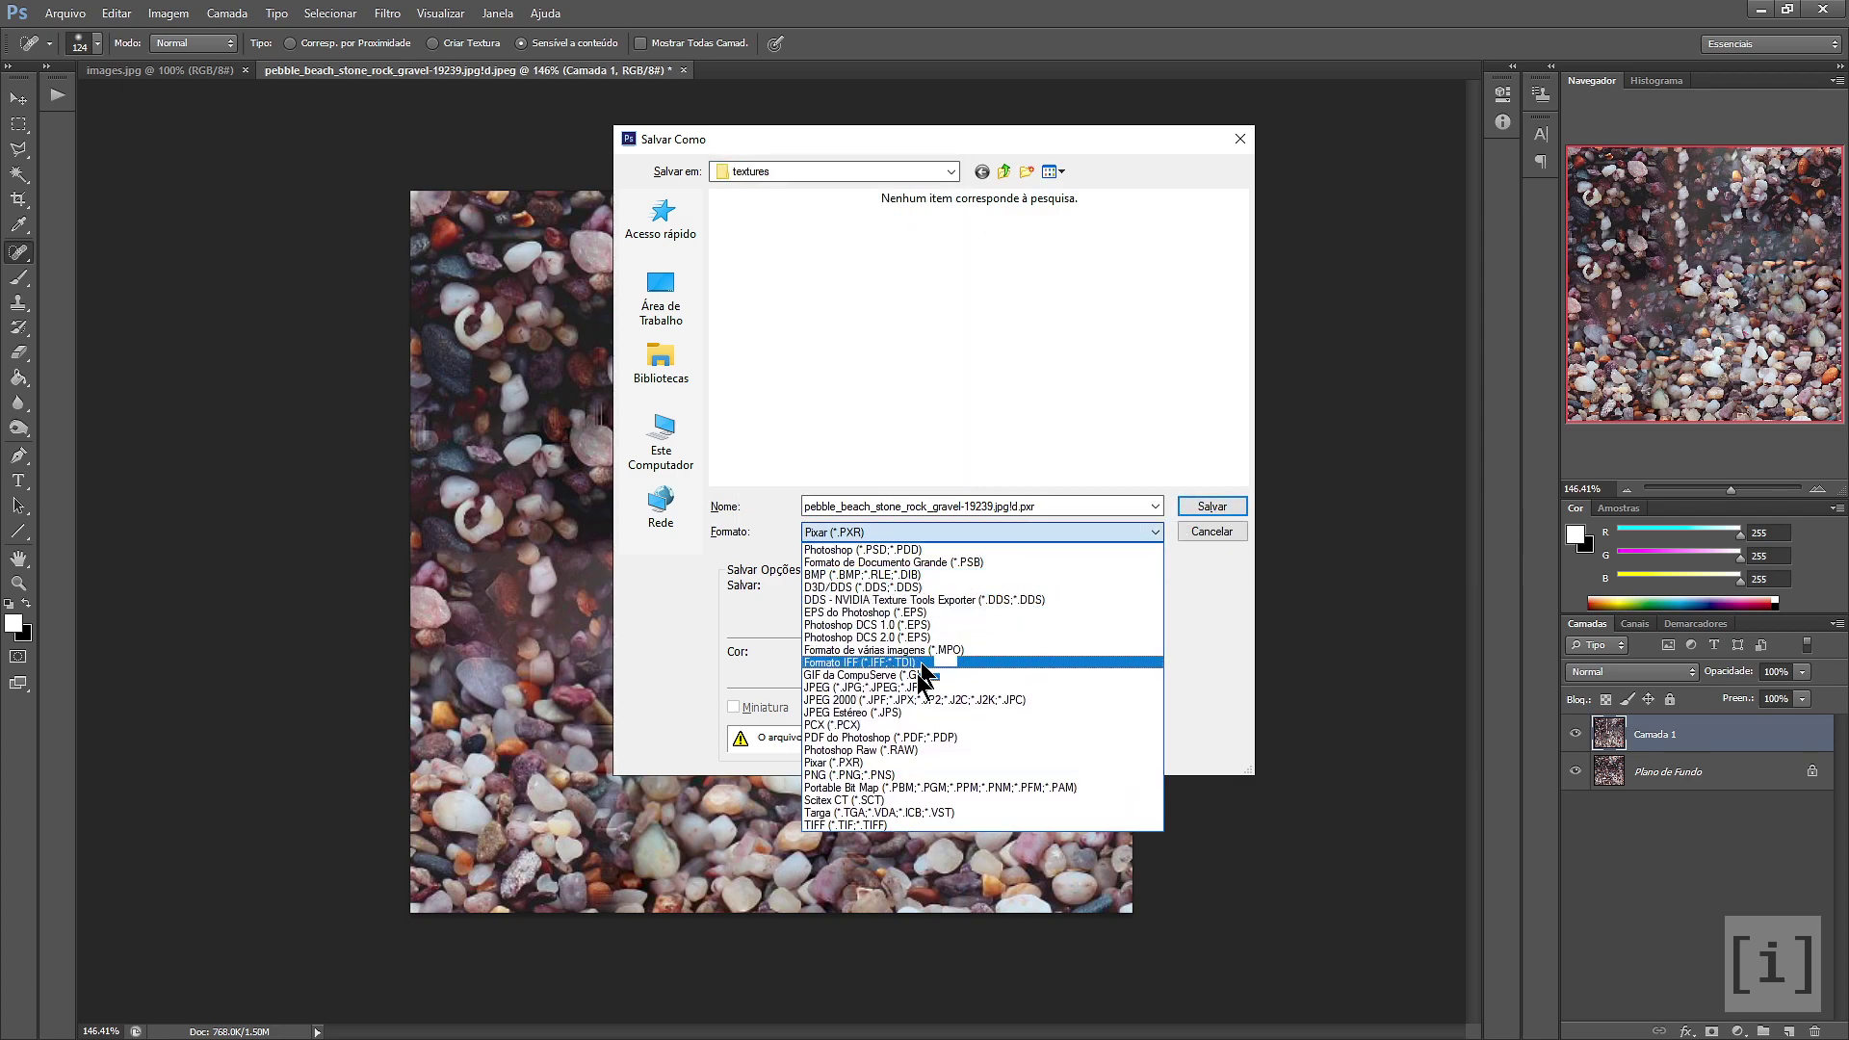
left_click(926, 776)
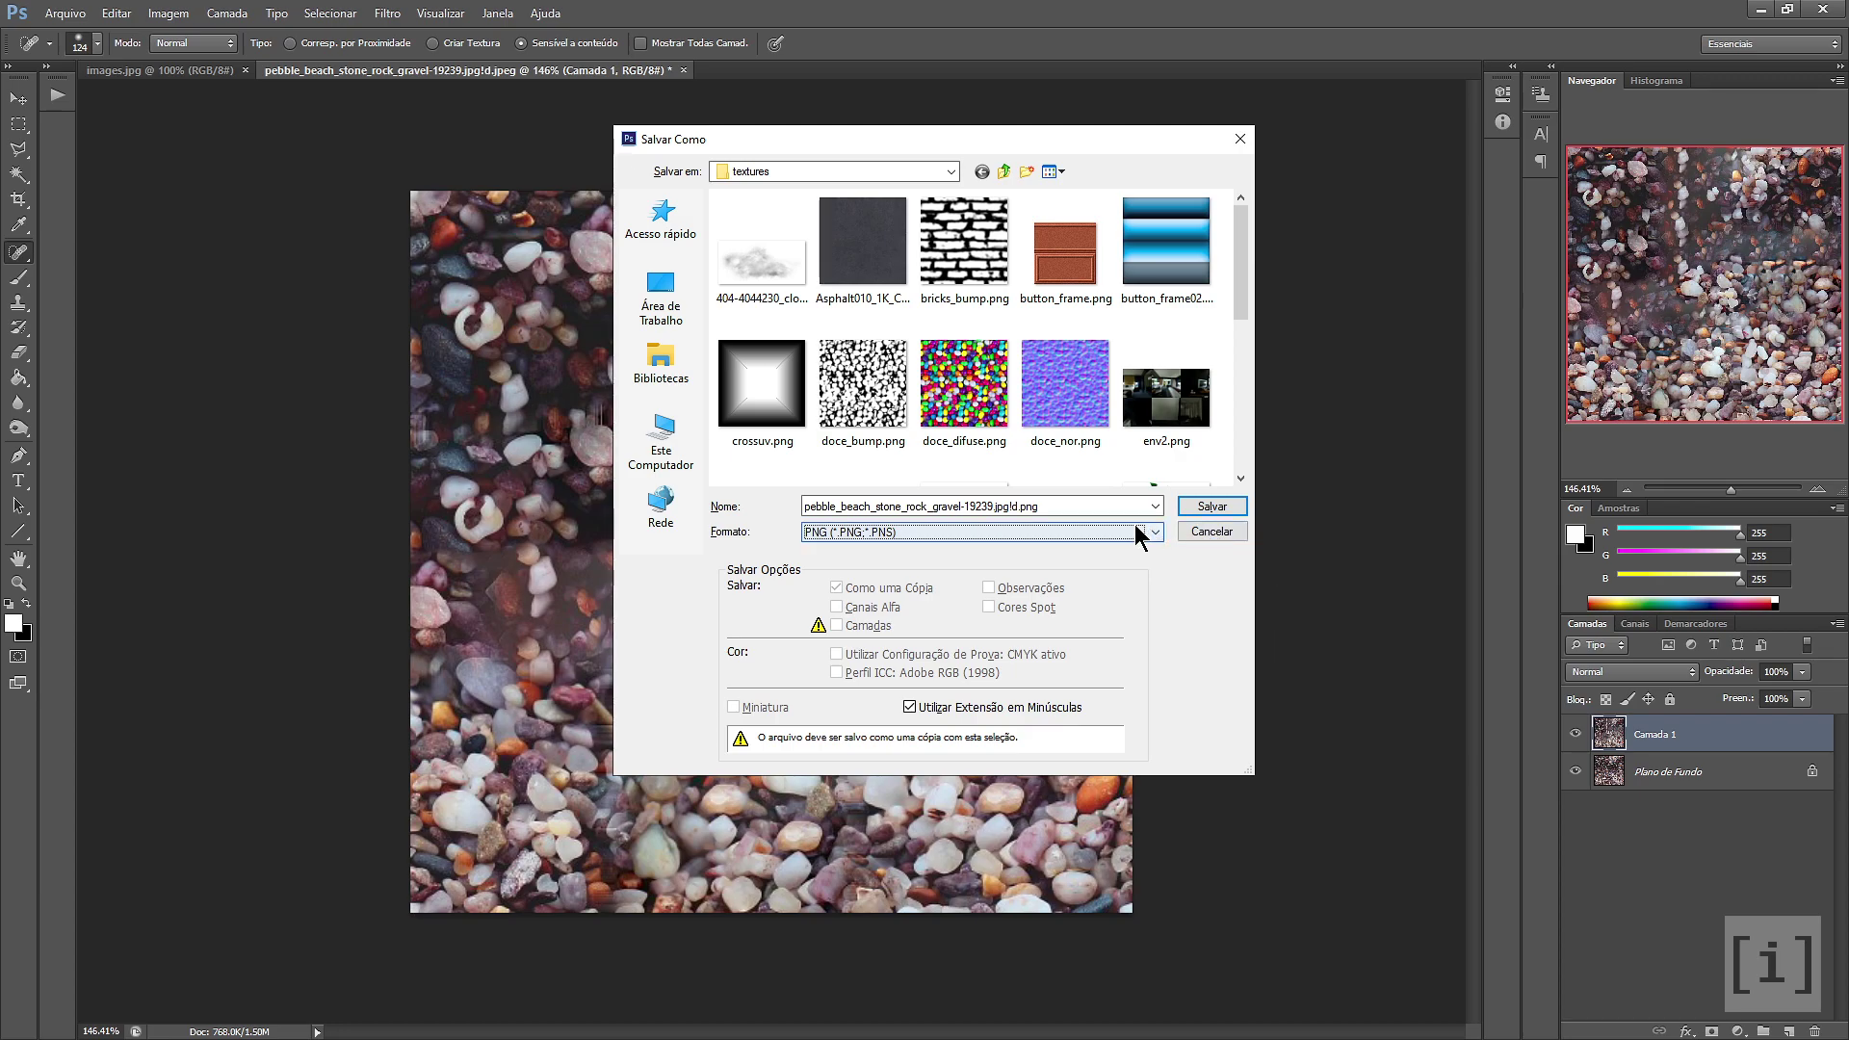
left_click(1215, 509)
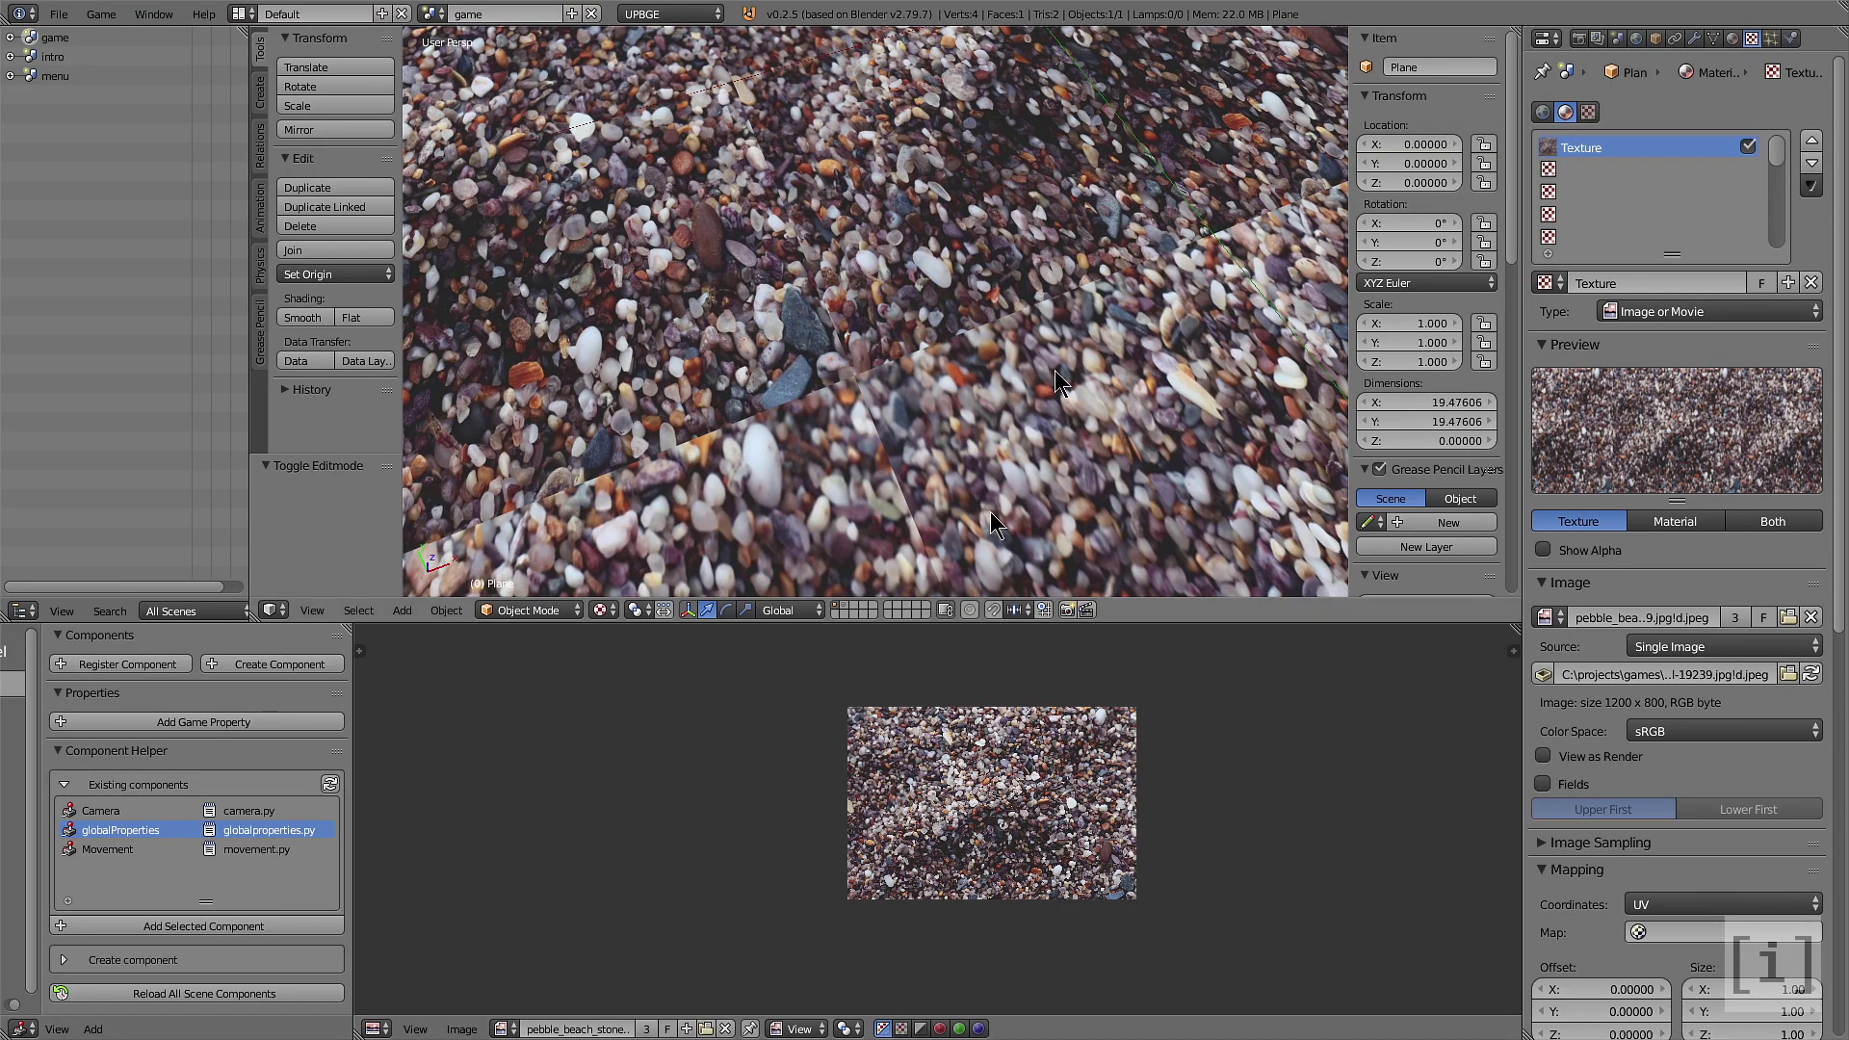
Load the pebble_beach PNG as the plane's image texture
scroll(1057, 375, "down", 5)
scroll(1056, 376, "down", 2)
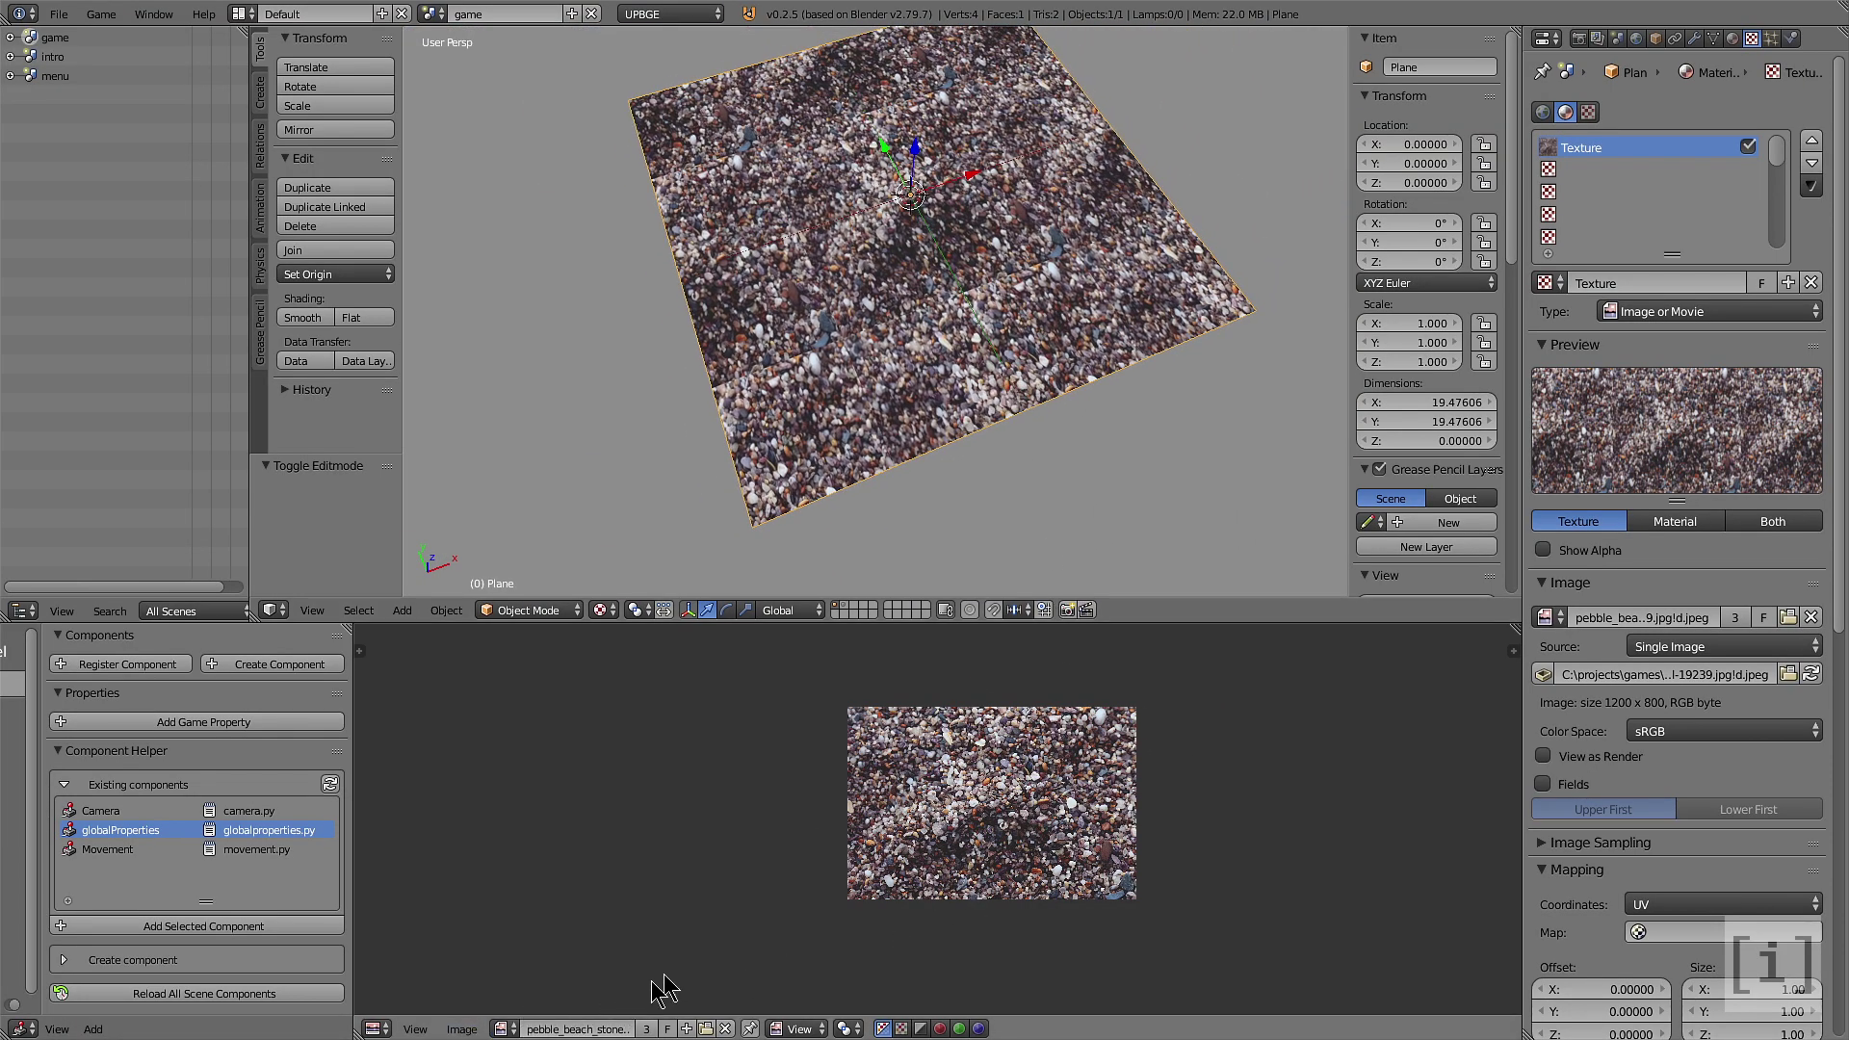
left_click(420, 1026)
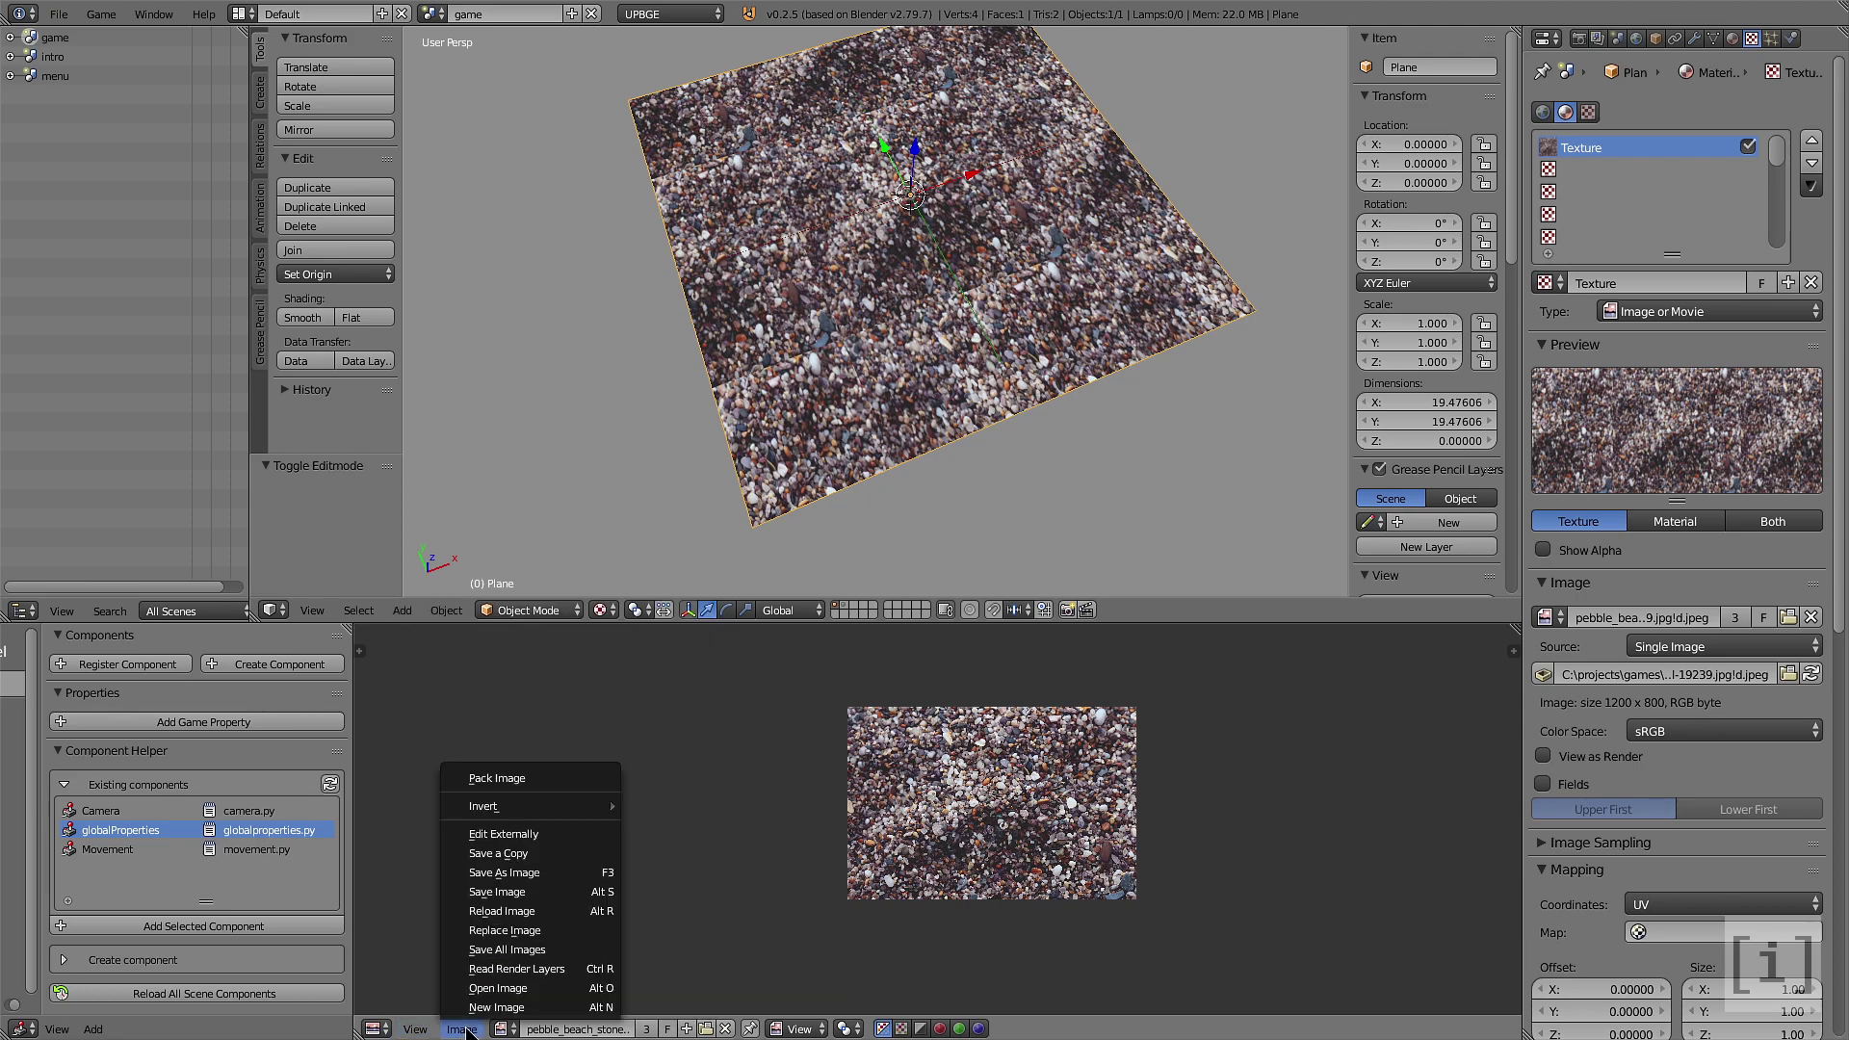
left_click(1786, 674)
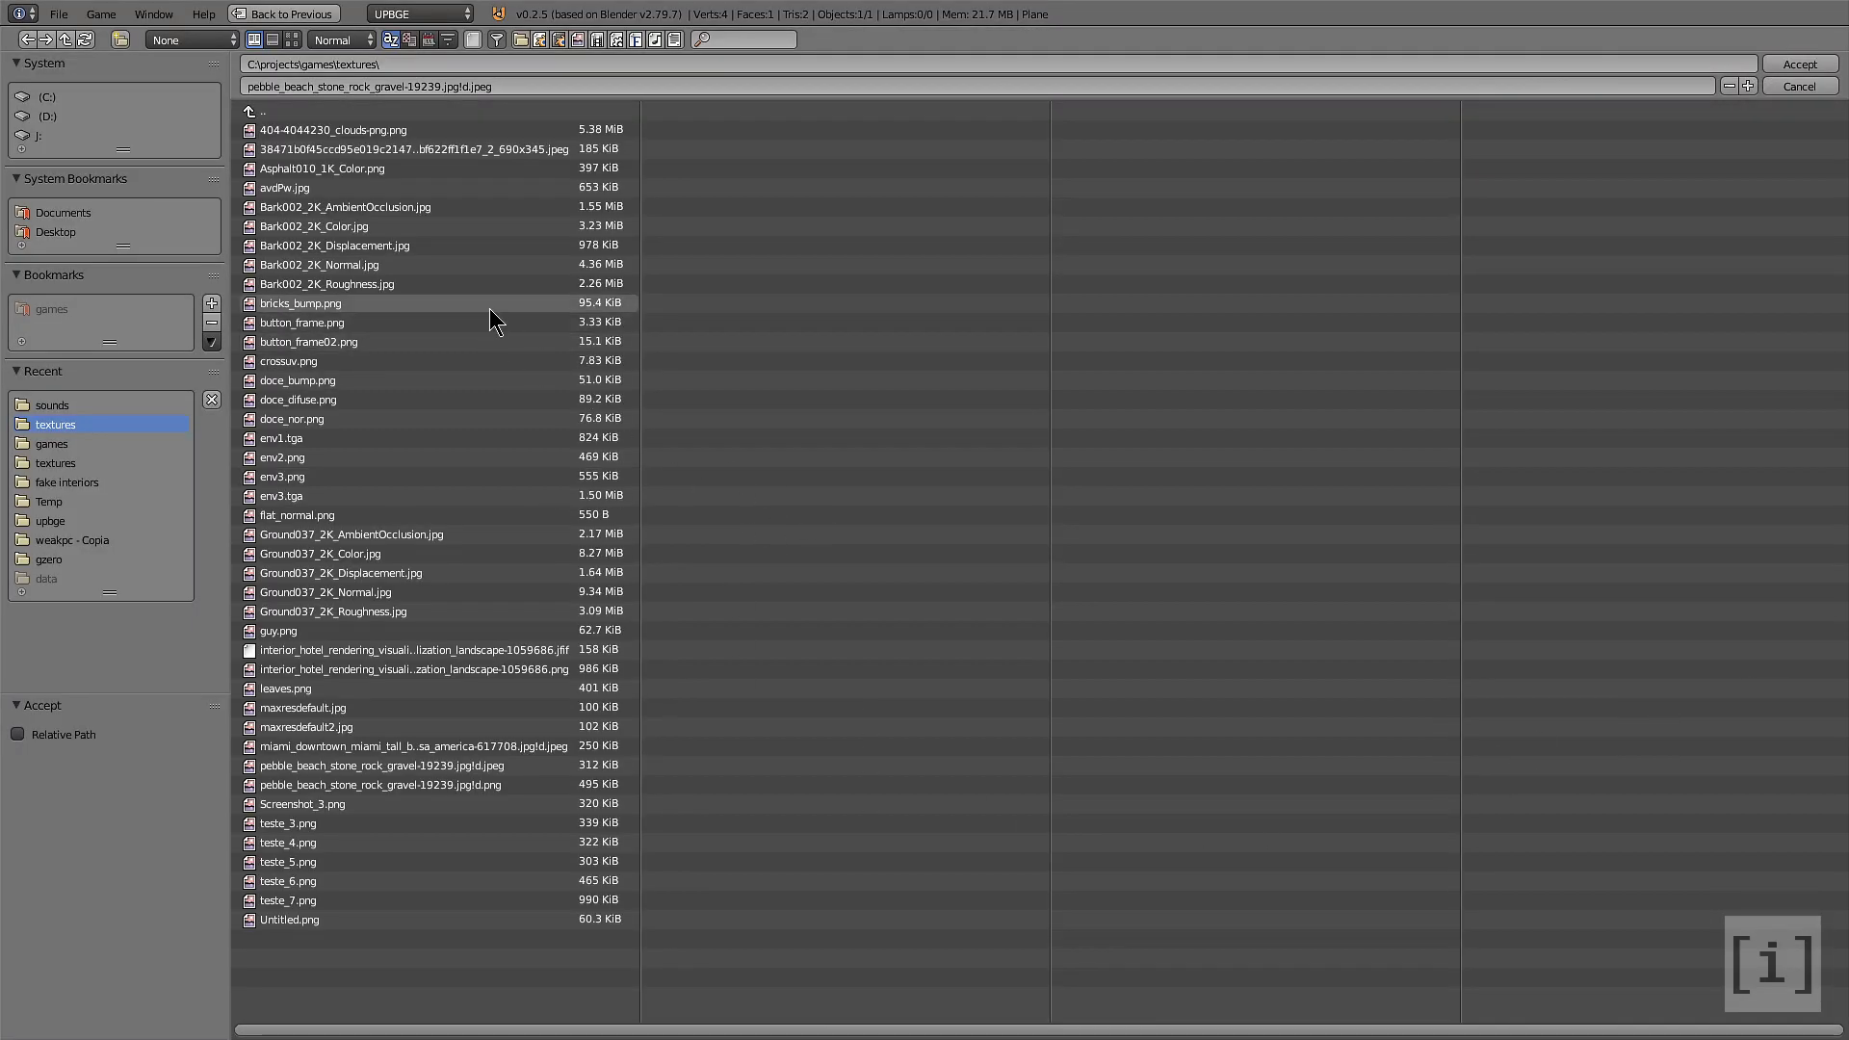
double_click(446, 785)
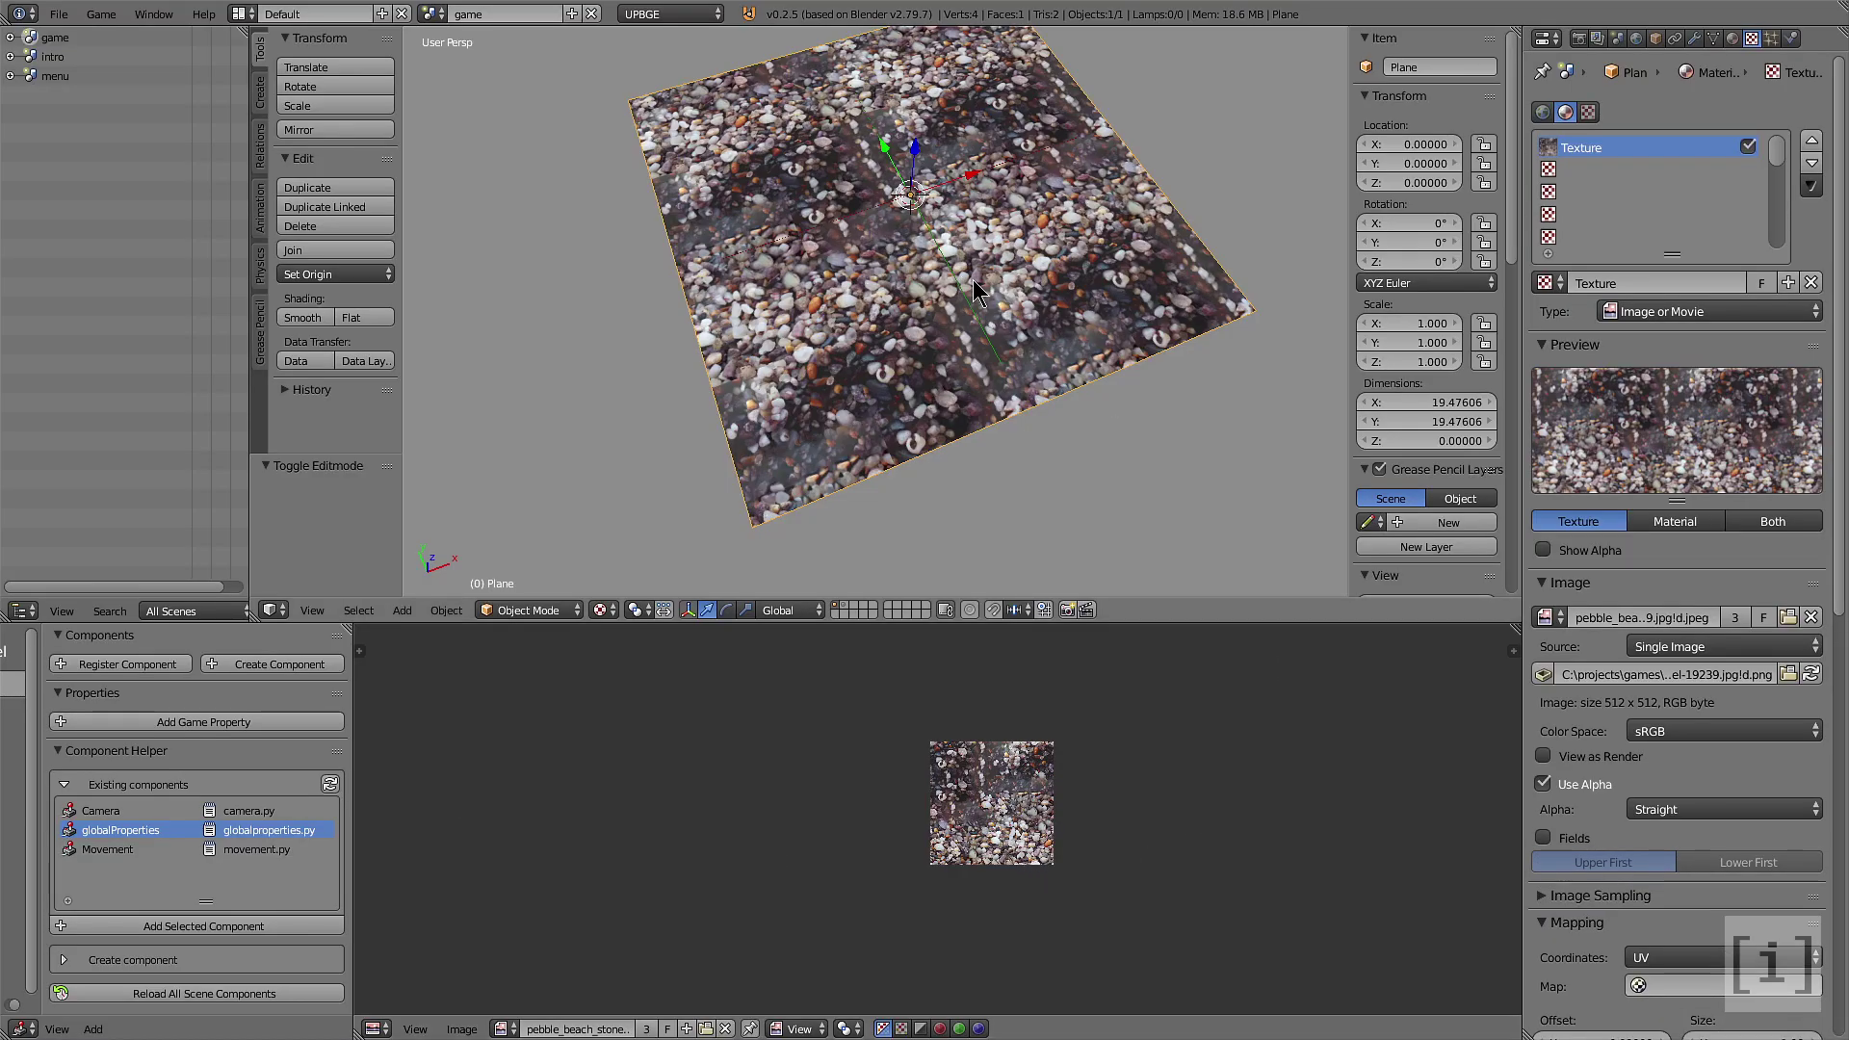
Scale up the plane's UVs in Edit Mode and return to Object Mode
key("Tab")
key("s")
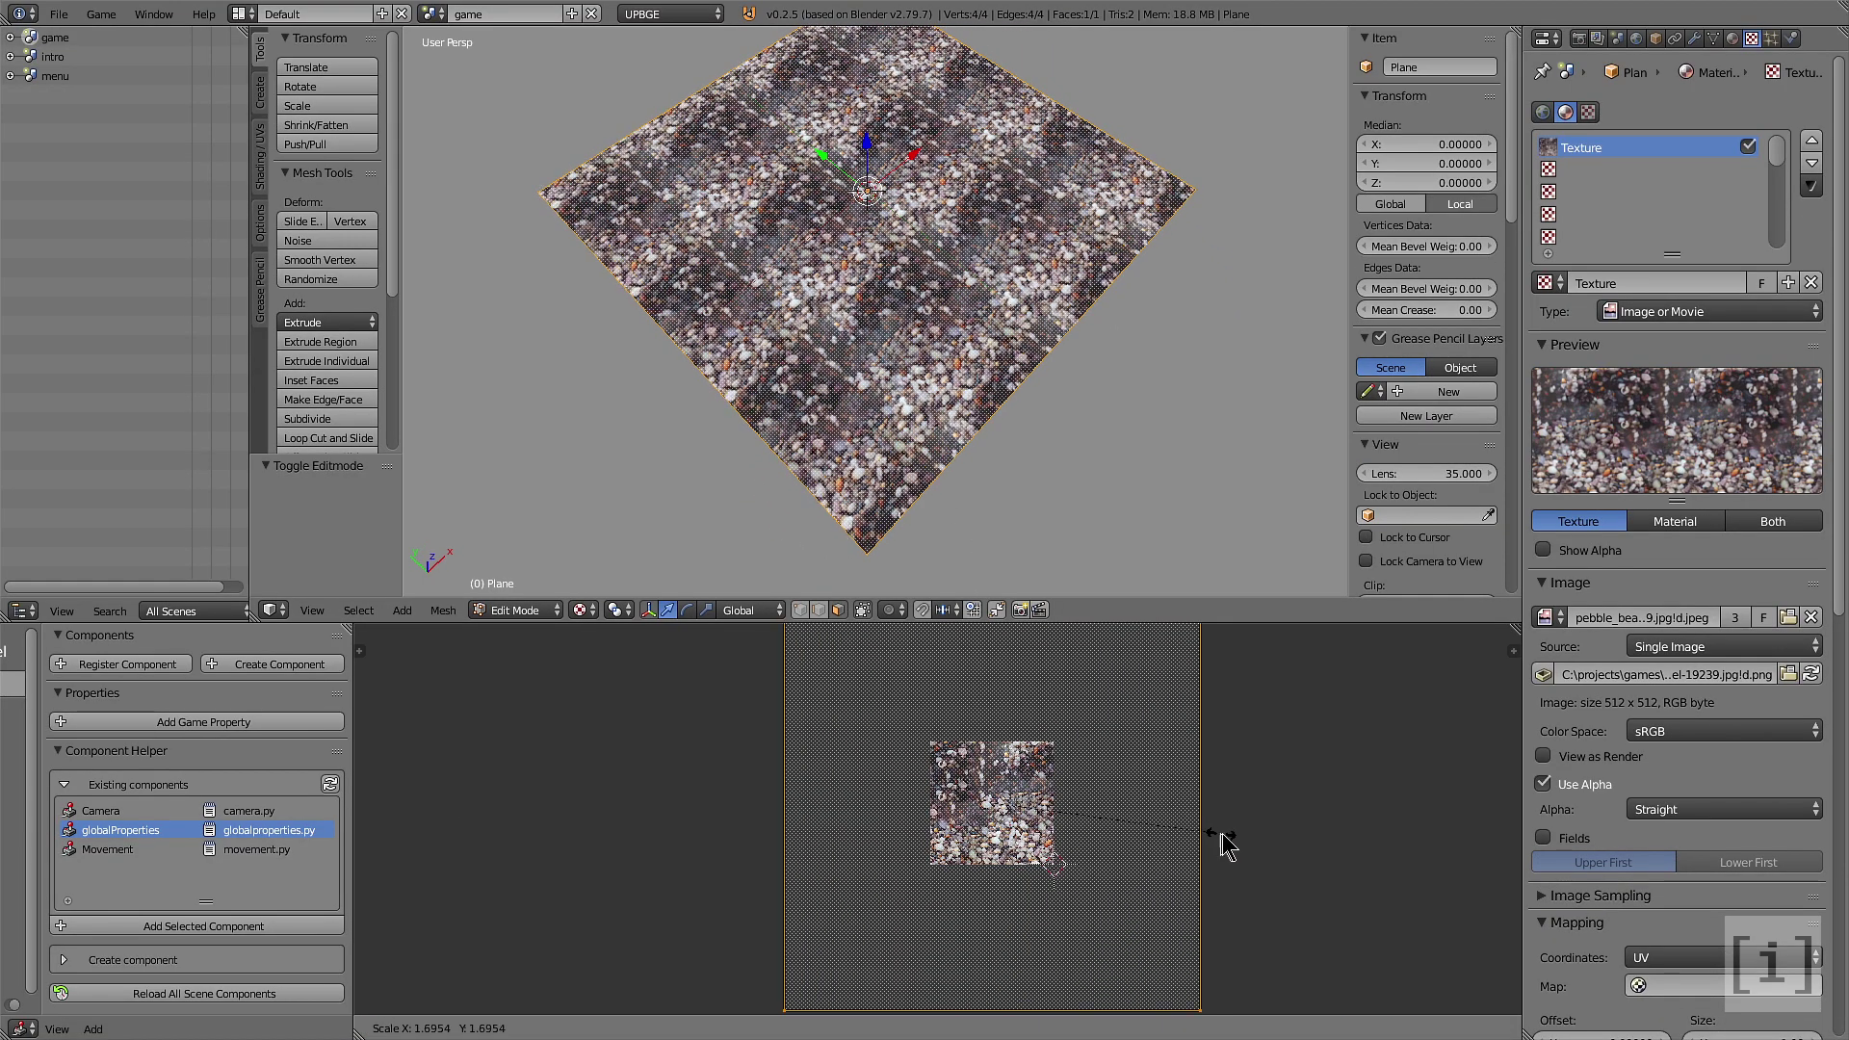
left_click(1392, 847)
key("Tab")
Maximise the 3D view and orbit and zoom to inspect the tile seams
key("ctrl+Up")
scroll(749, 524, "up", 5)
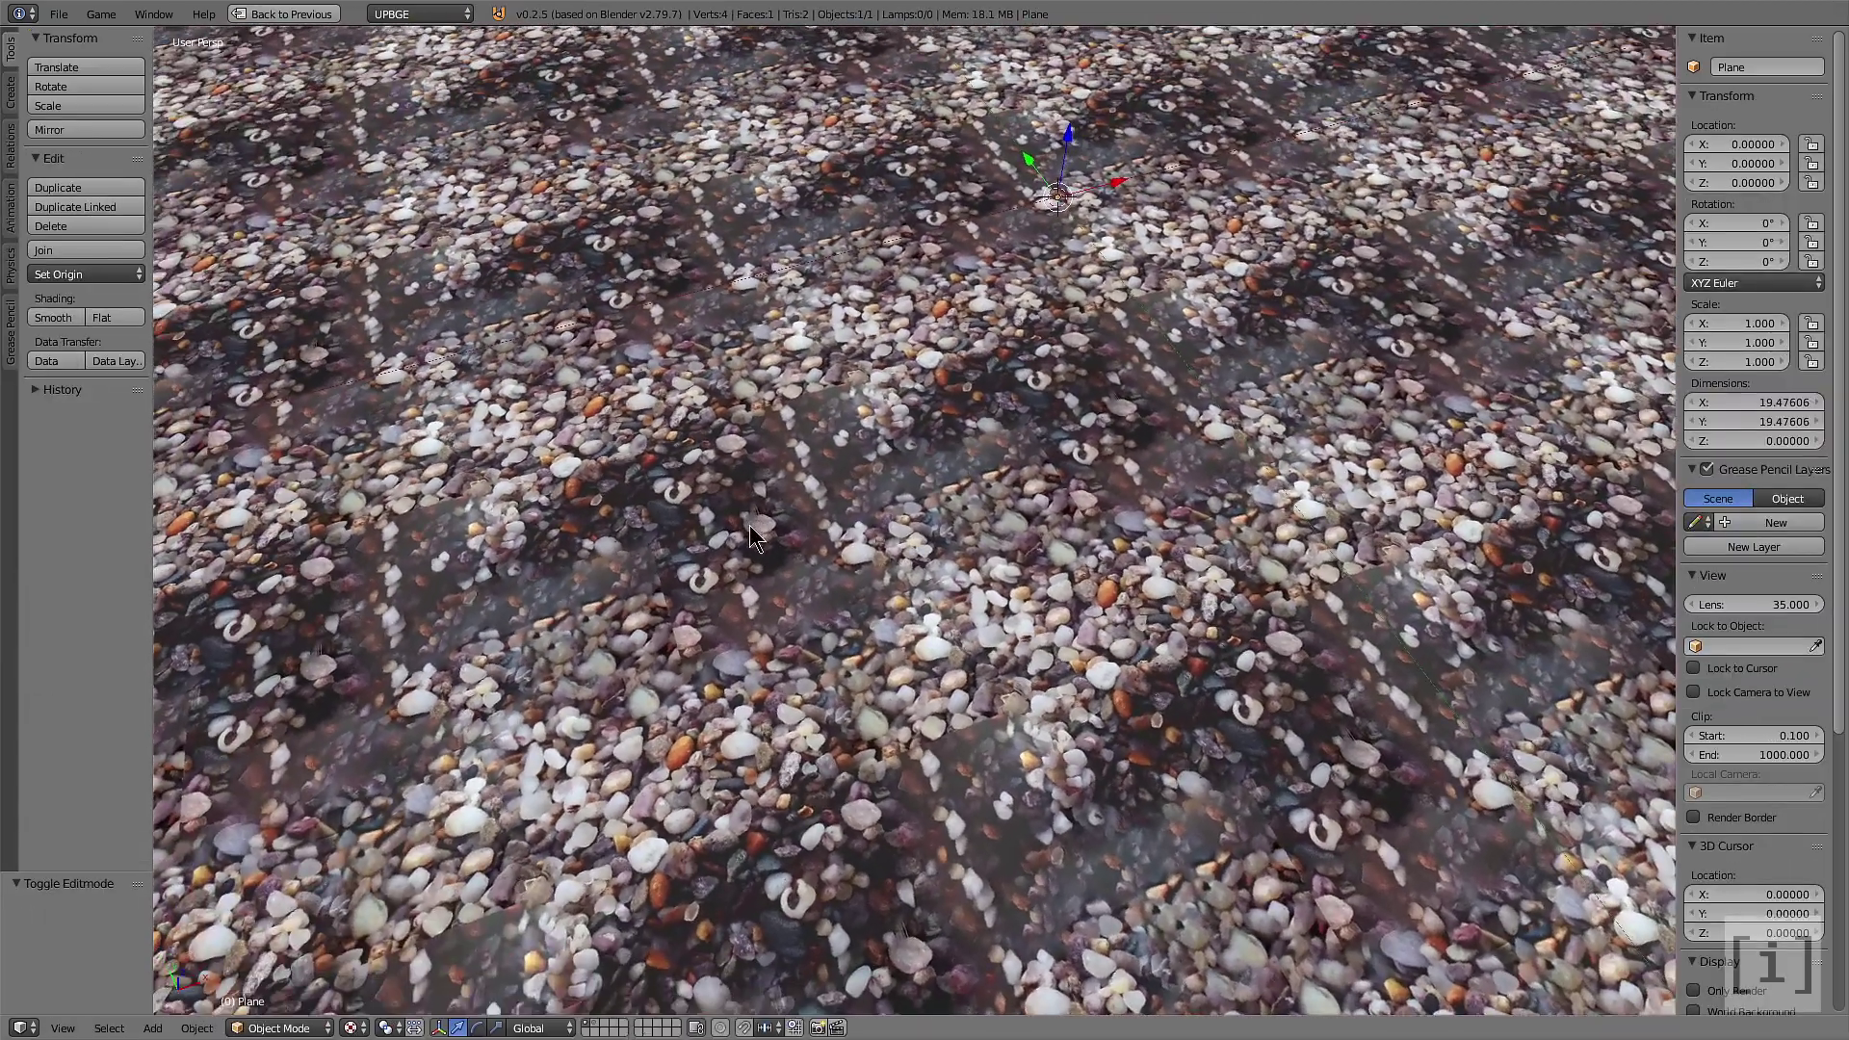
scroll(823, 560, "up", 2)
scroll(891, 547, "up", 3)
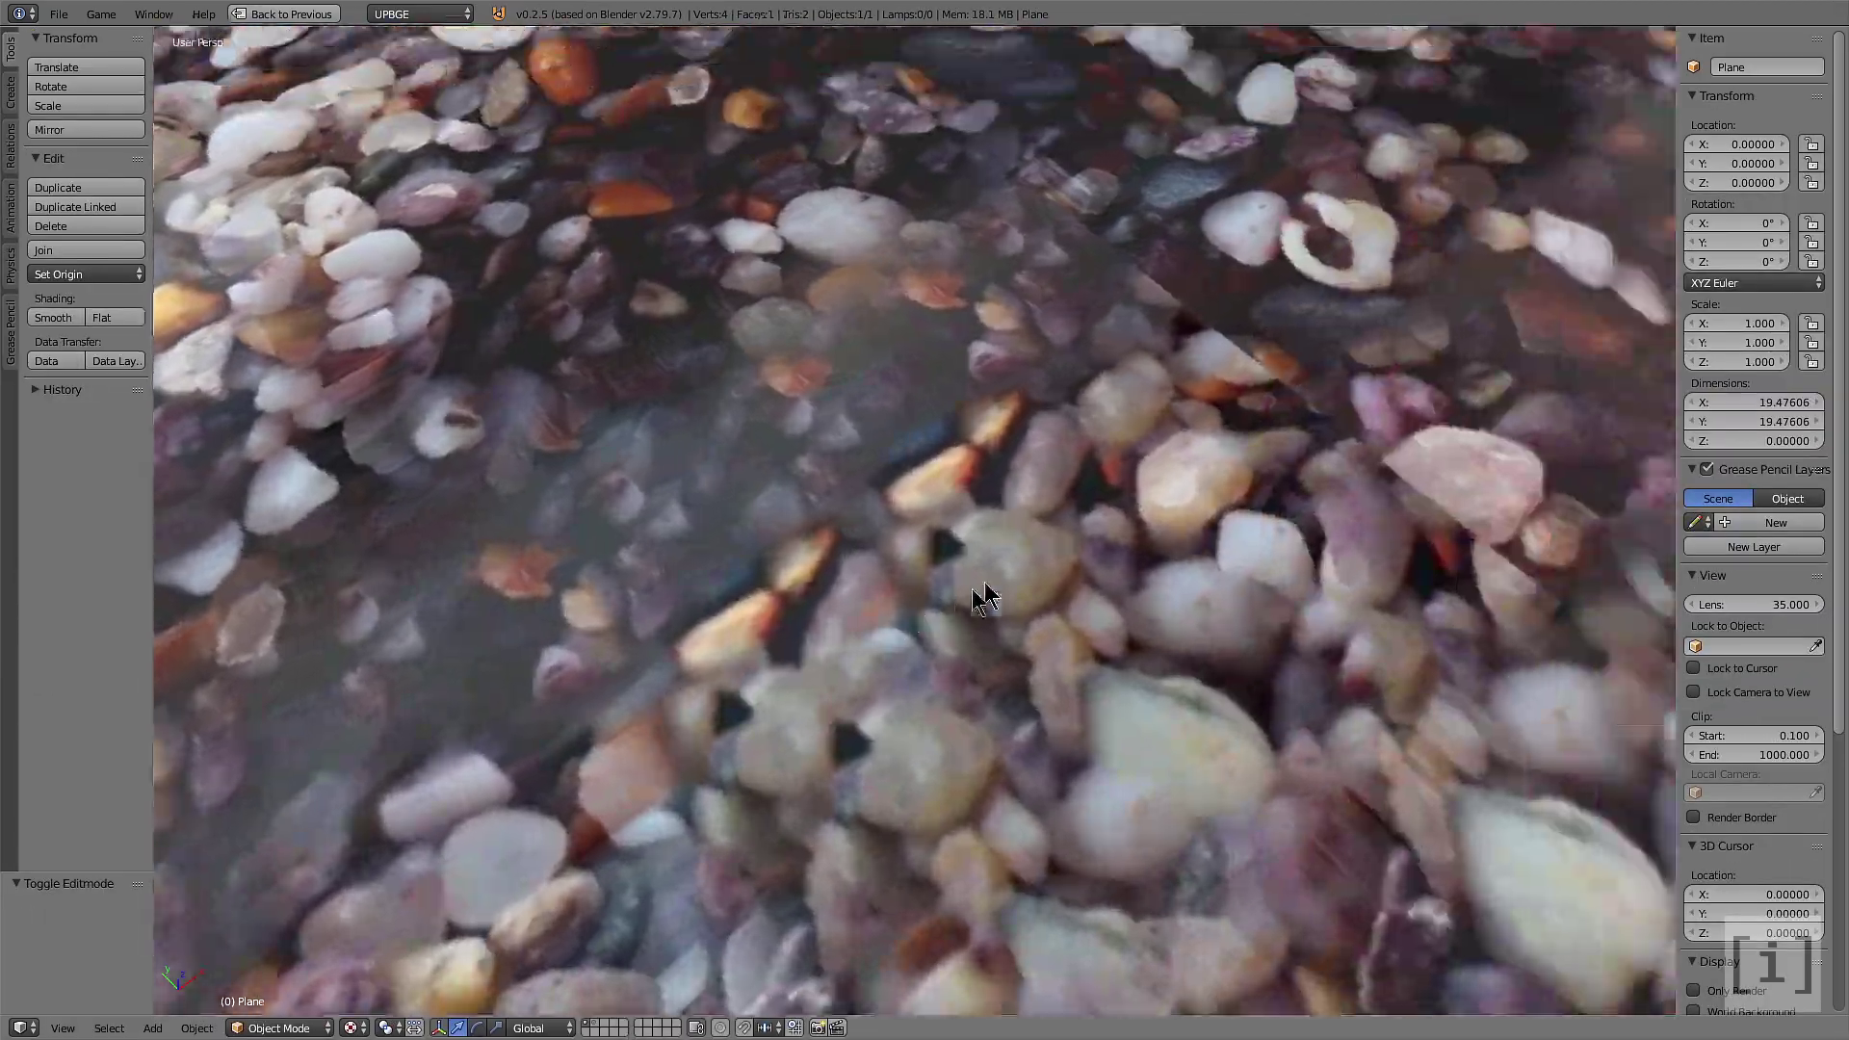
mouse_move(973, 584)
left_mouse_down()
mouse_move(1031, 624)
mouse_move(1192, 499)
mouse_move(1028, 610)
left_mouse_up()
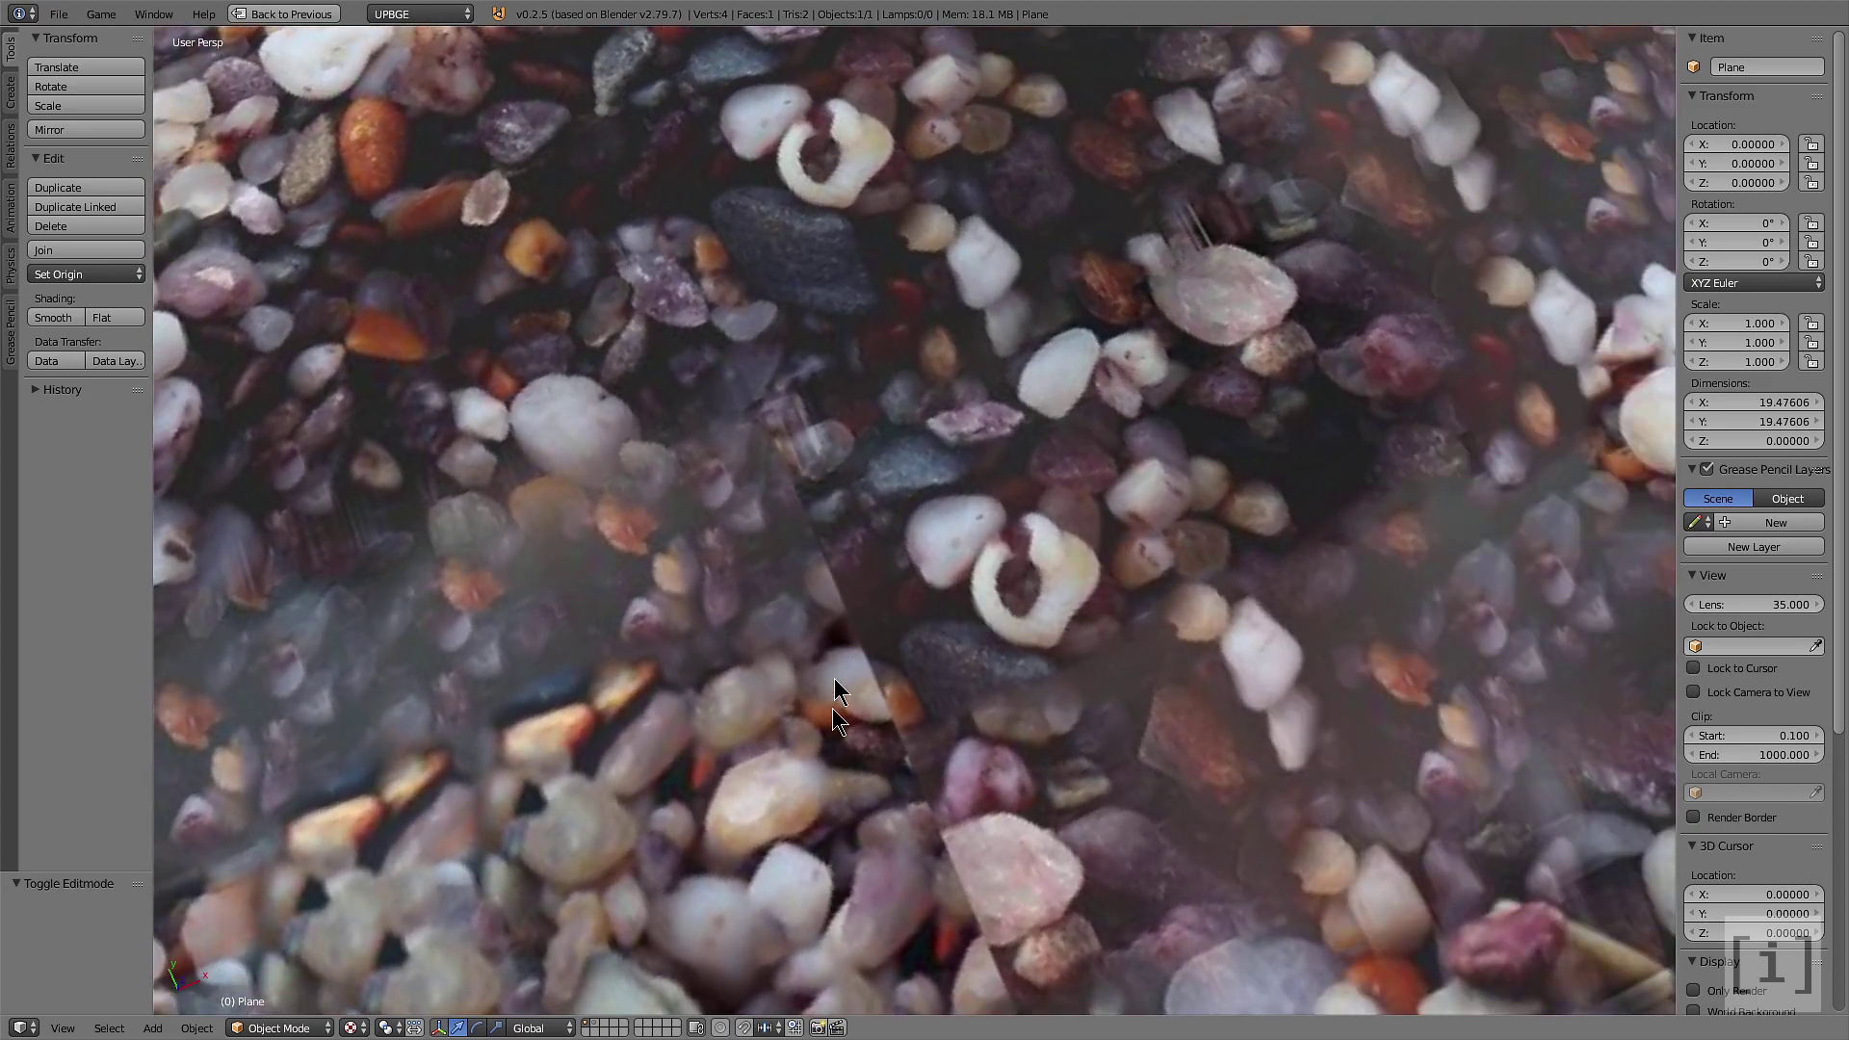
scroll(834, 717, "down", 3)
scroll(990, 685, "down", 2)
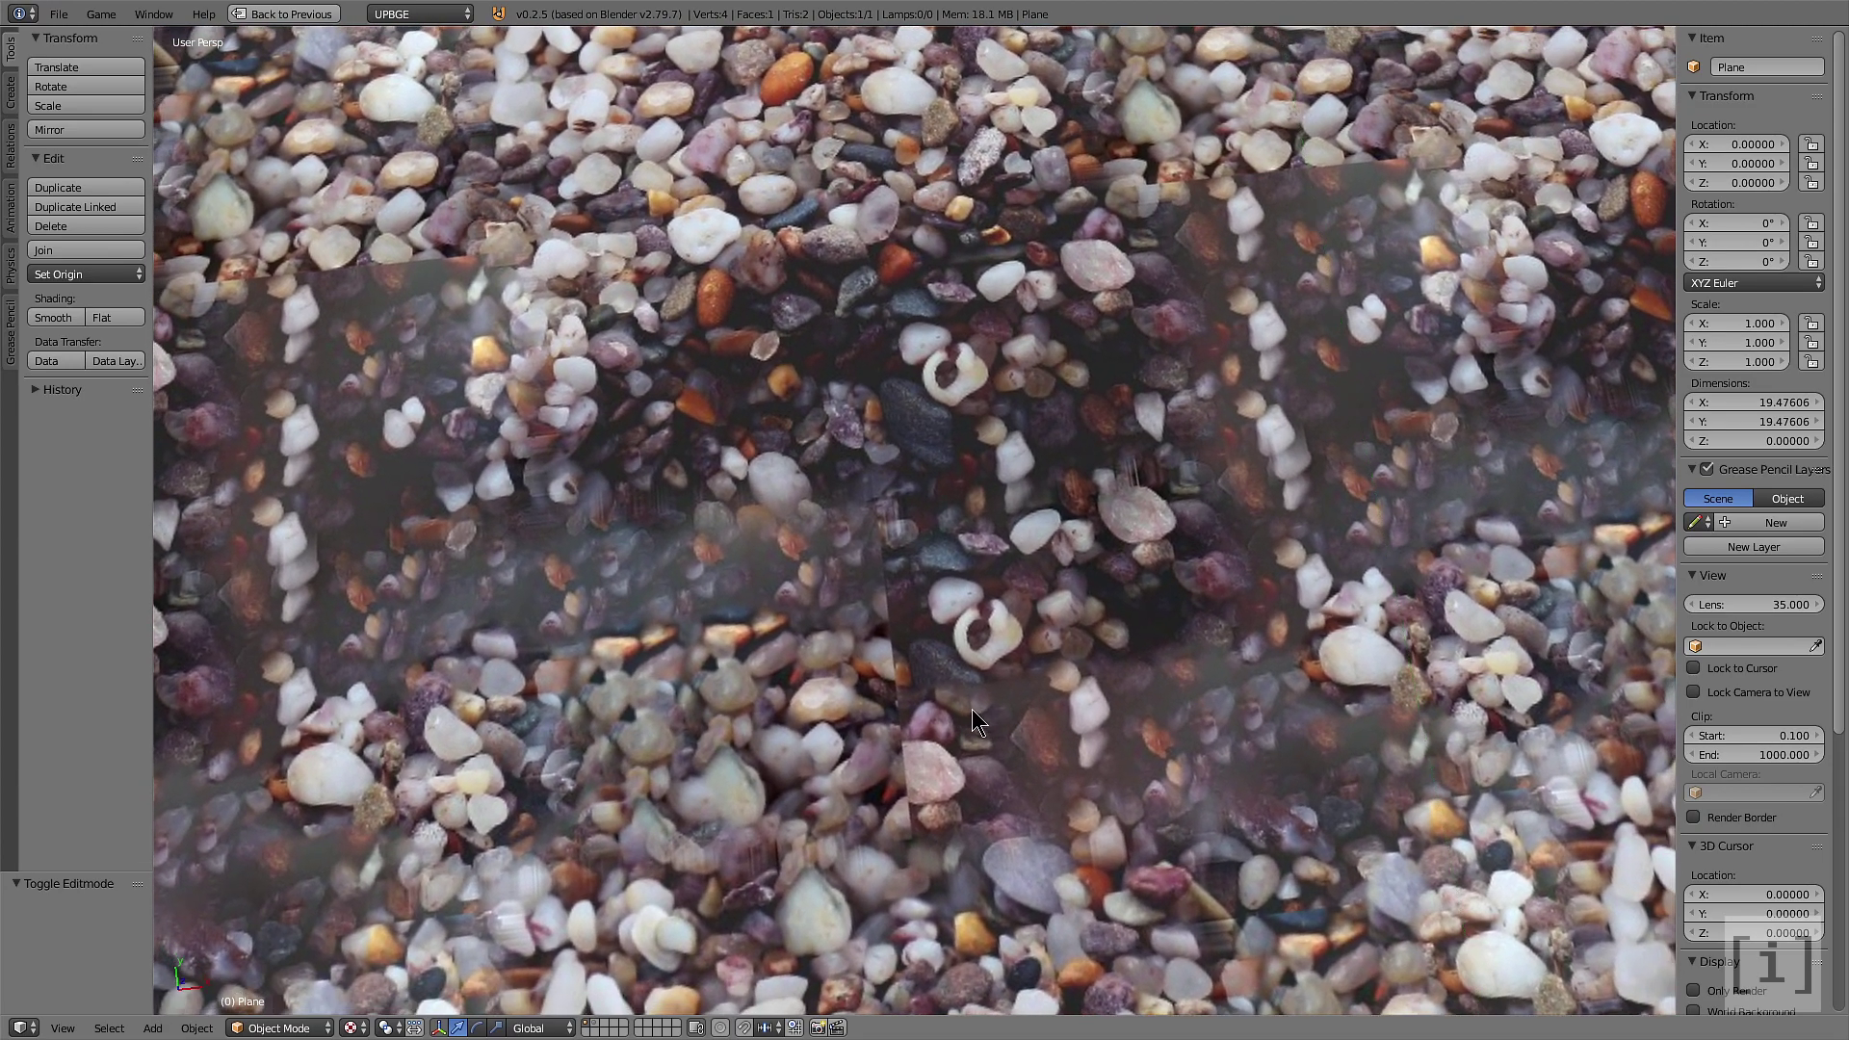
mouse_move(973, 709)
left_mouse_down()
mouse_move(1015, 679)
mouse_move(900, 494)
mouse_move(968, 552)
mouse_move(1083, 587)
mouse_move(928, 471)
mouse_move(922, 551)
mouse_move(1047, 624)
mouse_move(865, 613)
mouse_move(909, 622)
mouse_move(984, 518)
mouse_move(993, 576)
left_mouse_up()
scroll(864, 613, "down", 3)
scroll(876, 626, "down", 2)
scroll(871, 621, "down", 2)
scroll(984, 518, "down", 2)
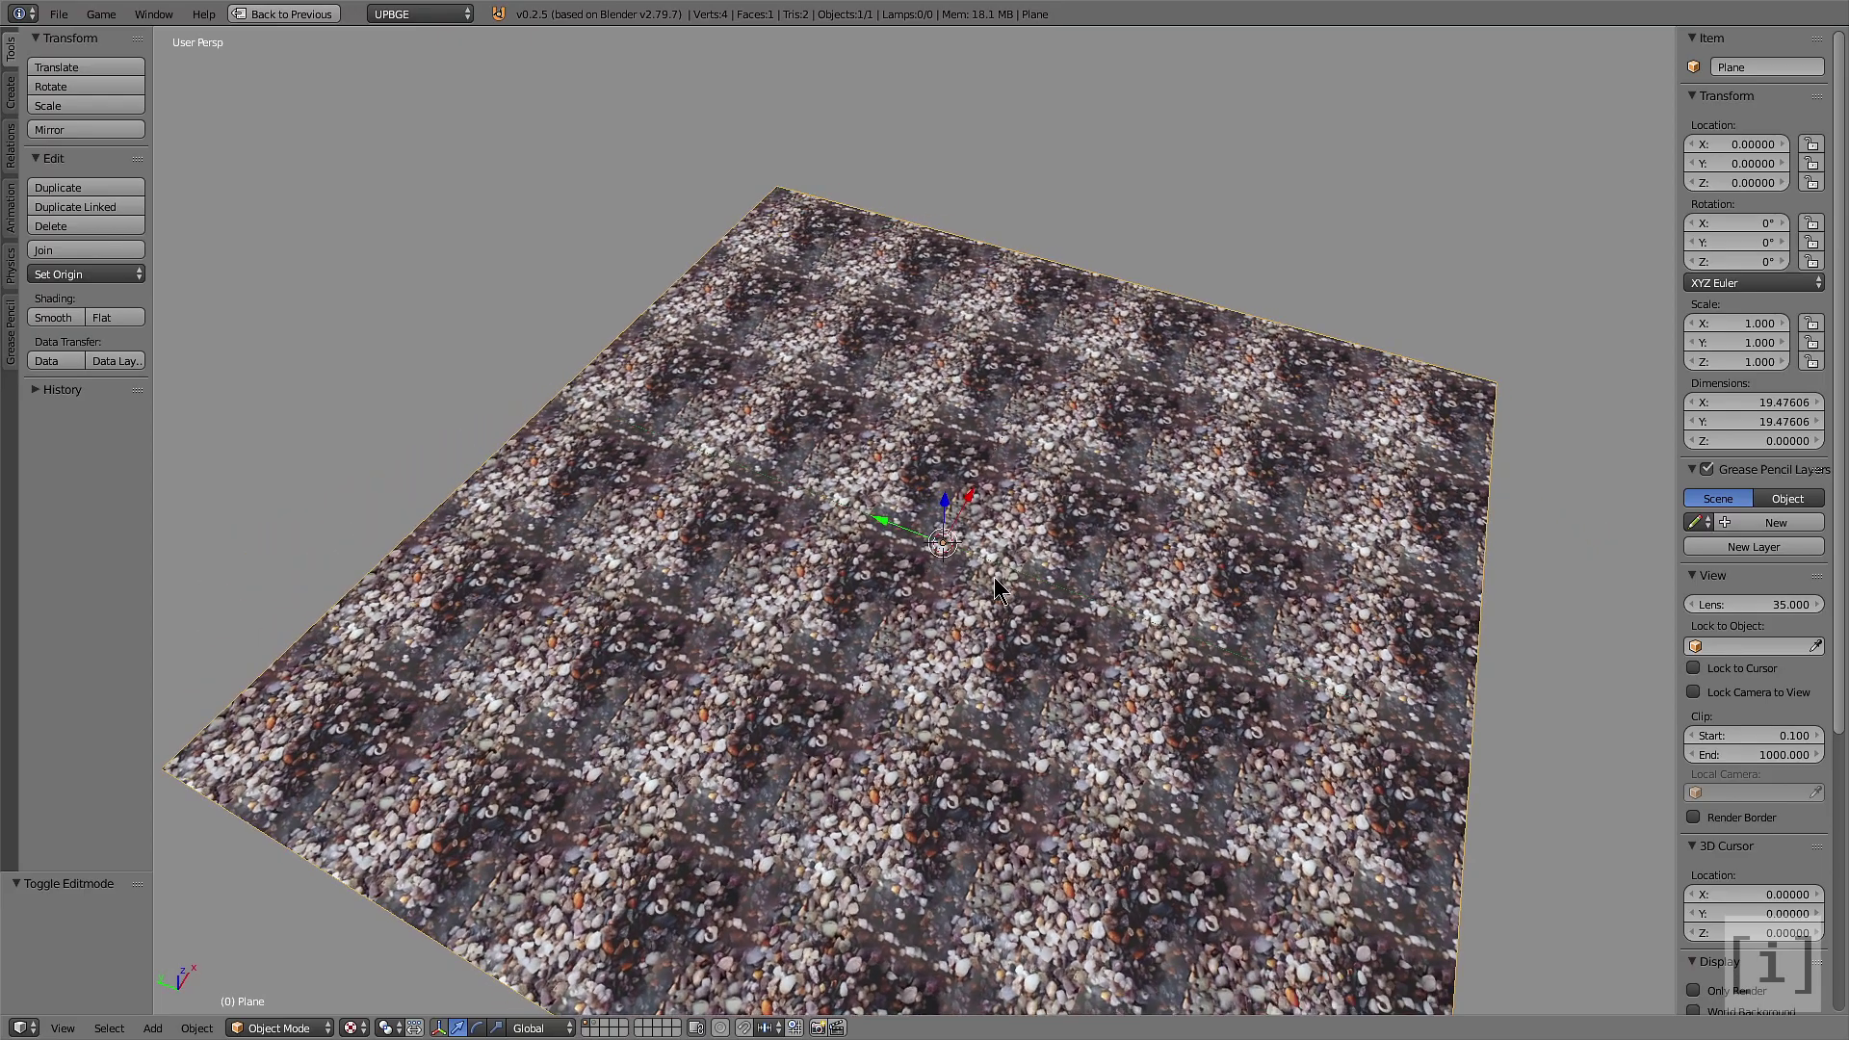
scroll(1007, 616, "down", 2)
scroll(969, 641, "up", 2)
mouse_move(969, 641)
left_mouse_down()
mouse_move(951, 551)
mouse_move(1078, 505)
mouse_move(917, 462)
mouse_move(887, 655)
left_mouse_up()
scroll(925, 527, "up", 4)
scroll(887, 655, "up", 3)
scroll(936, 742, "up", 2)
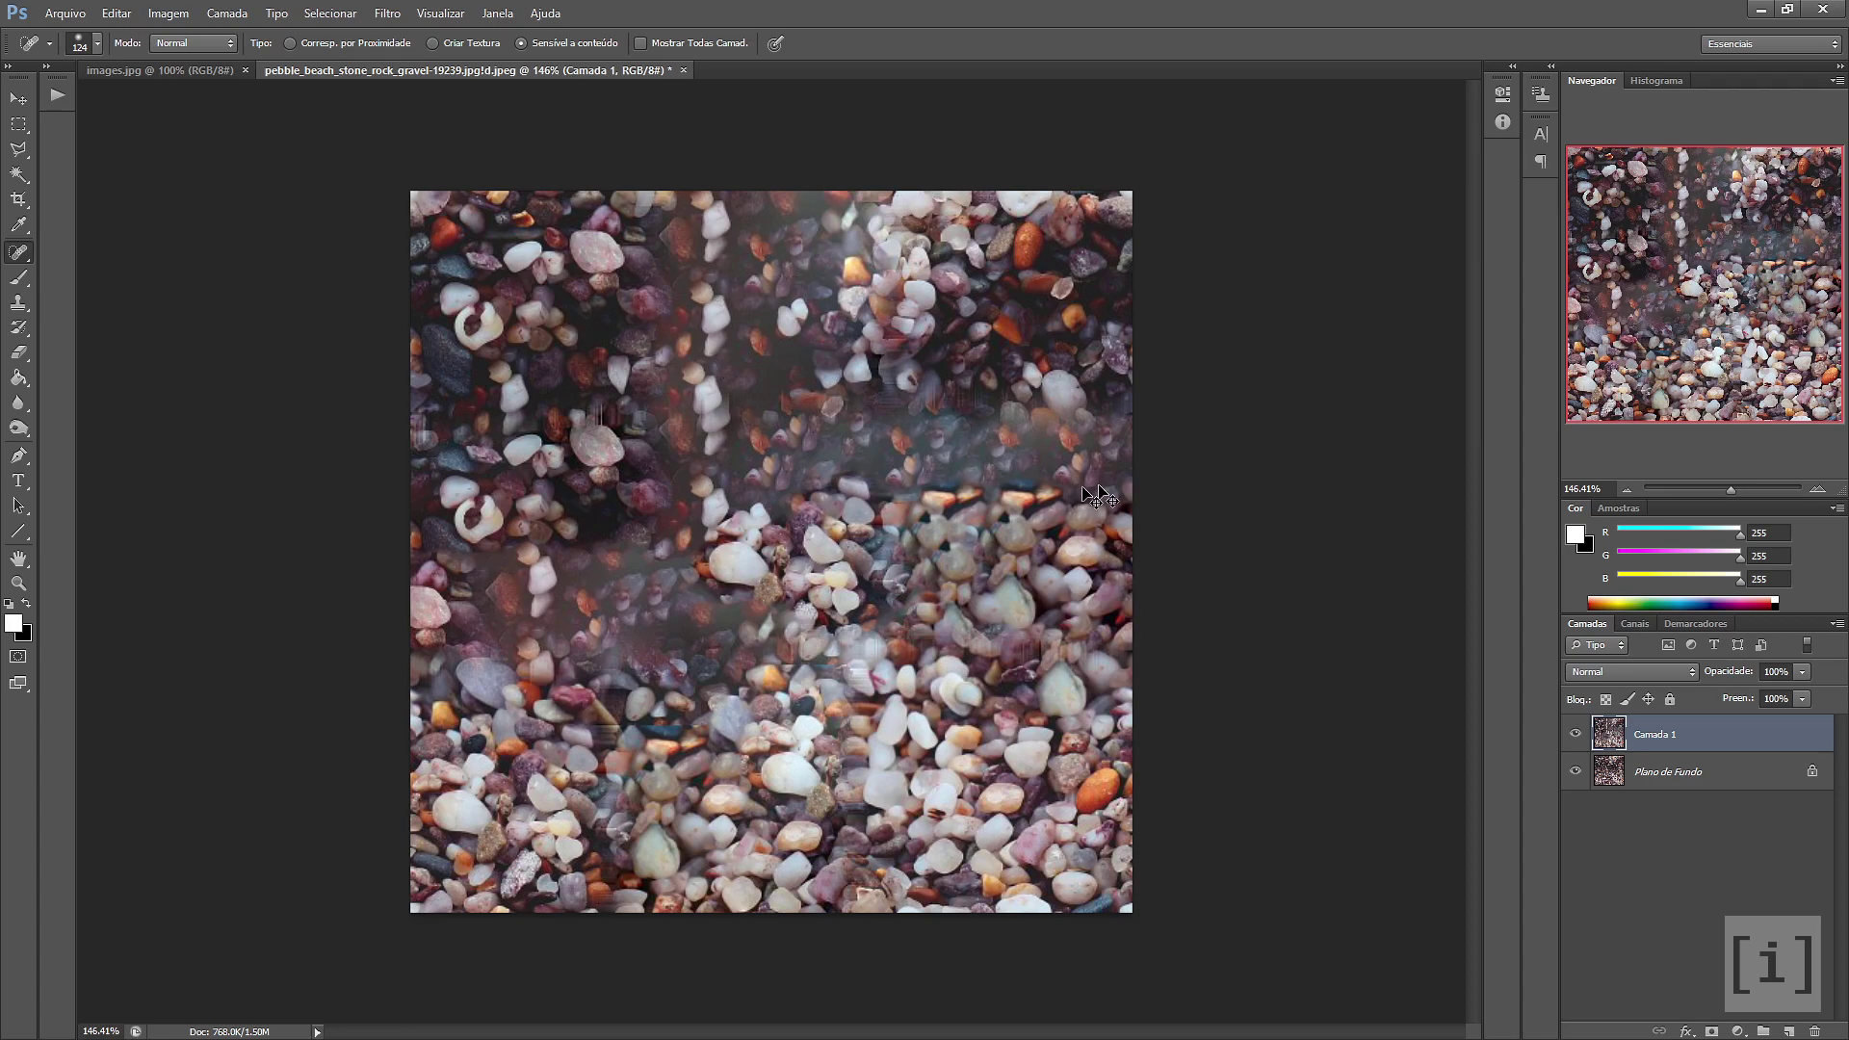
Re-apply the offset and heal seams at the right-middle, left, bottom and upper centre
left_click(387, 14)
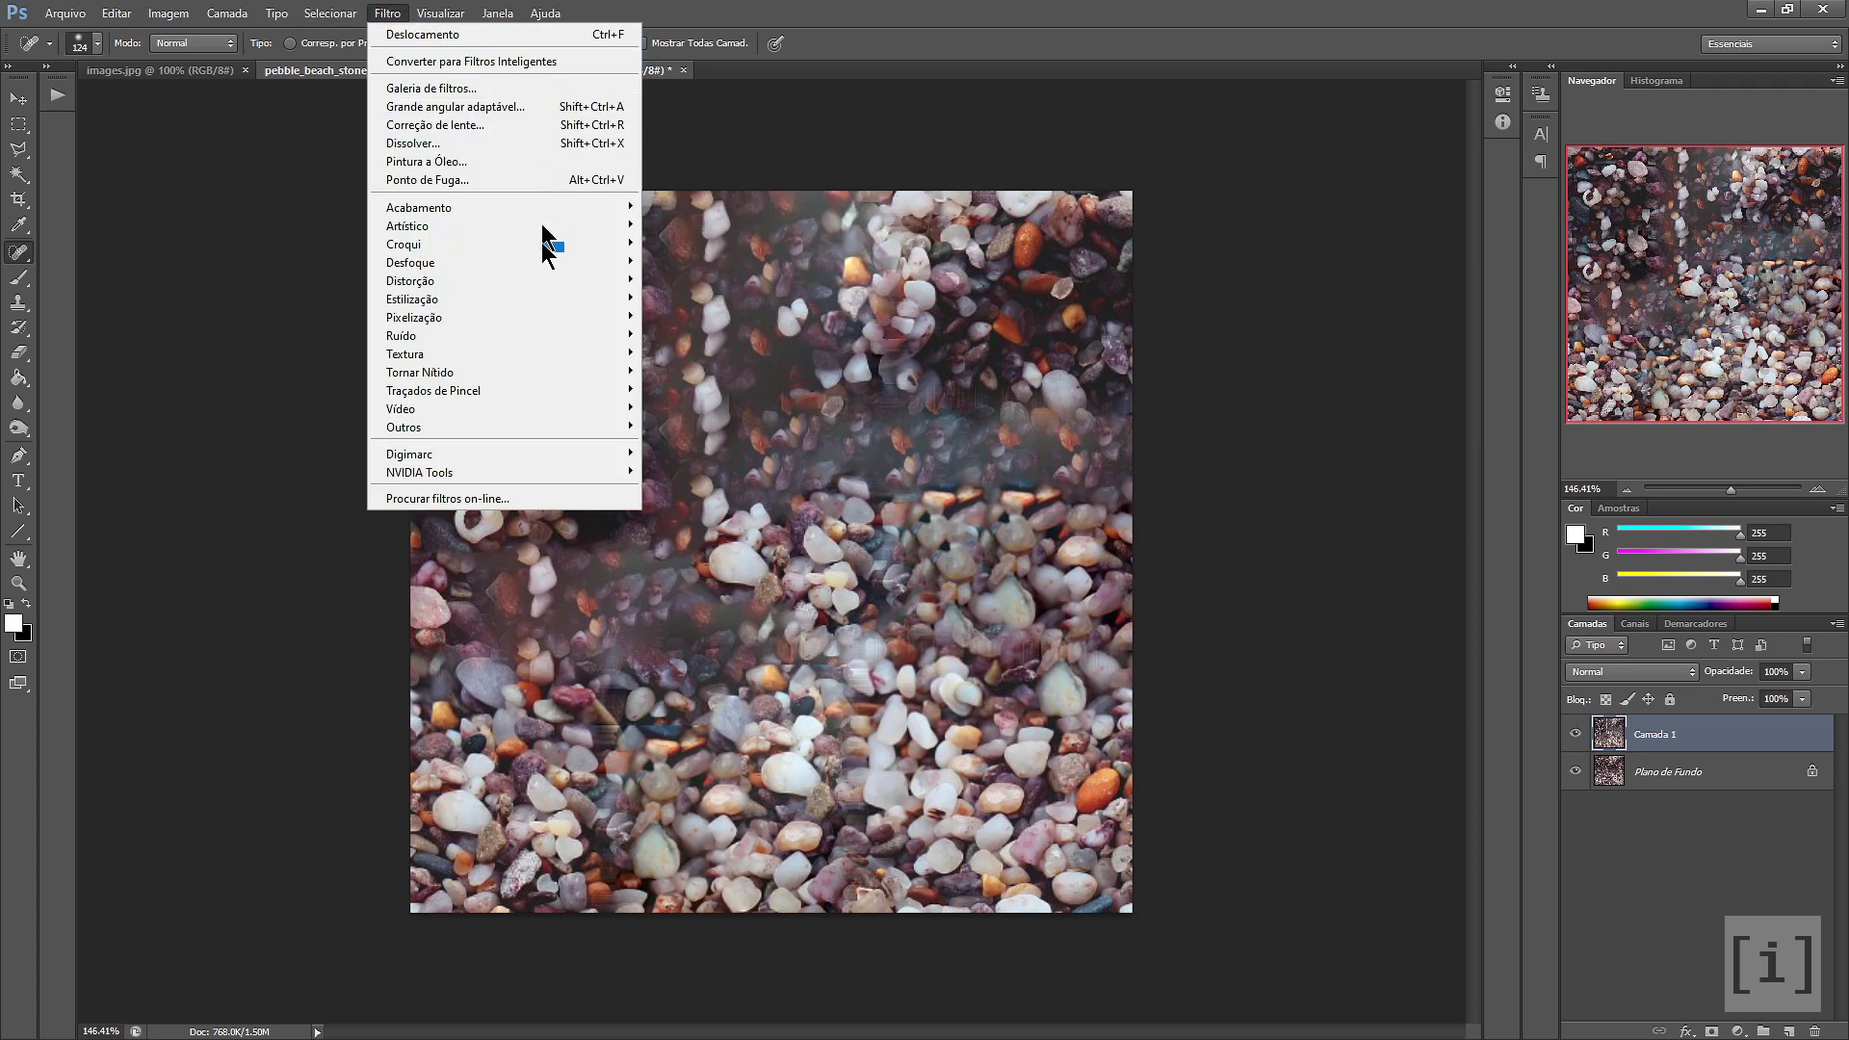
left_click(523, 34)
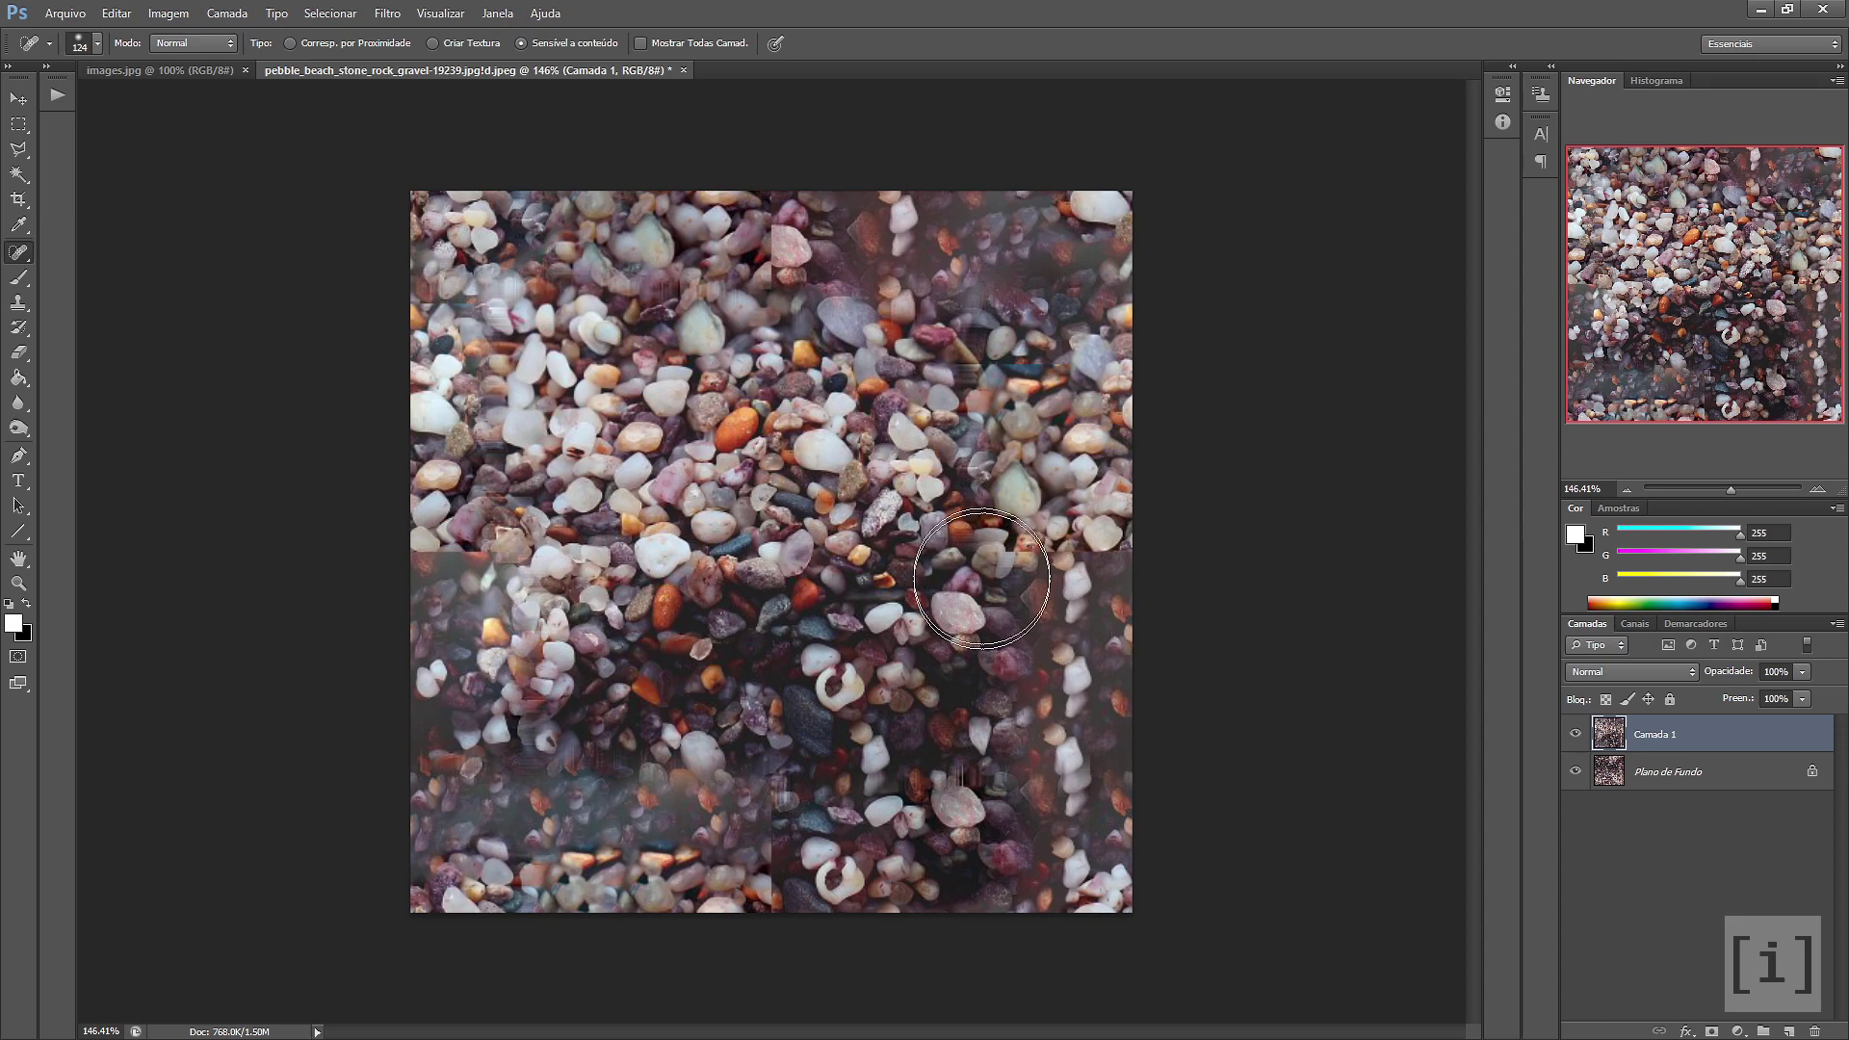
mouse_move(963, 505)
left_mouse_down()
mouse_move(1040, 558)
mouse_move(905, 626)
left_mouse_up()
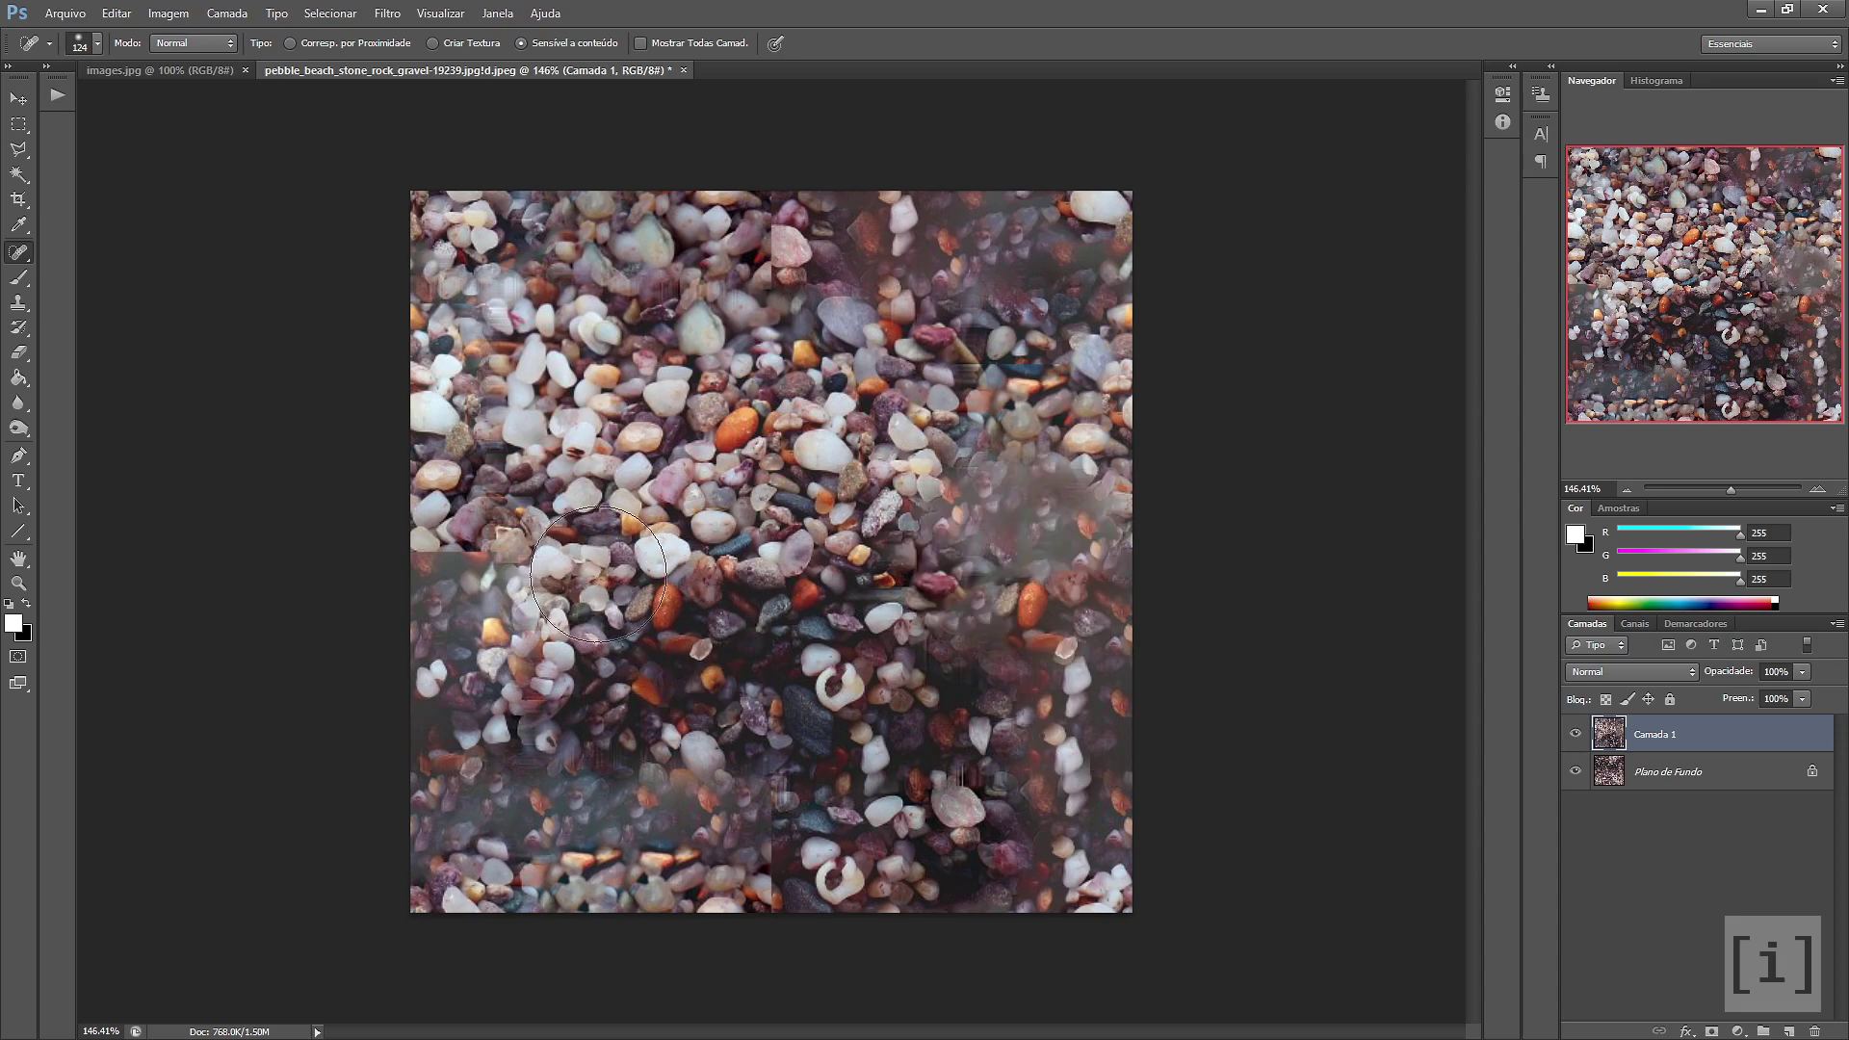
mouse_move(559, 578)
left_mouse_down()
mouse_move(502, 565)
mouse_move(520, 588)
left_mouse_up()
left_click_drag(783, 866, 731, 838)
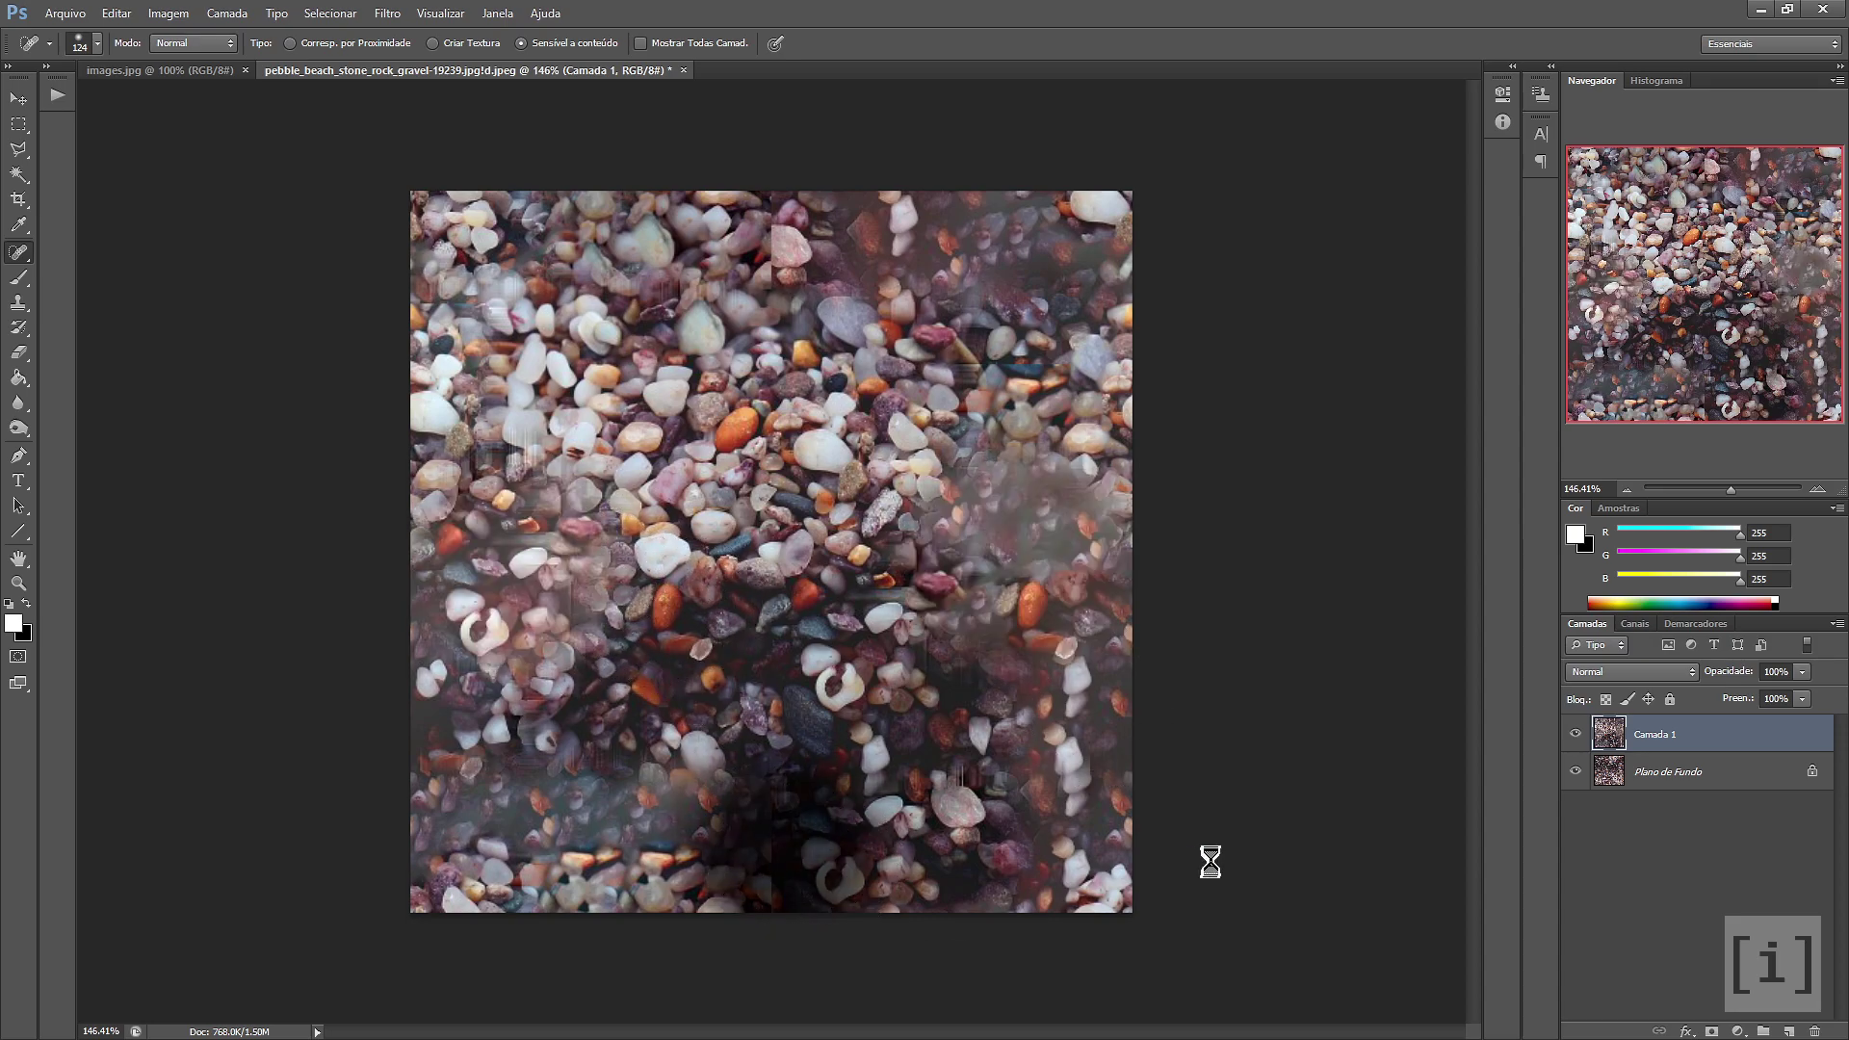
left_click_drag(837, 365, 732, 250)
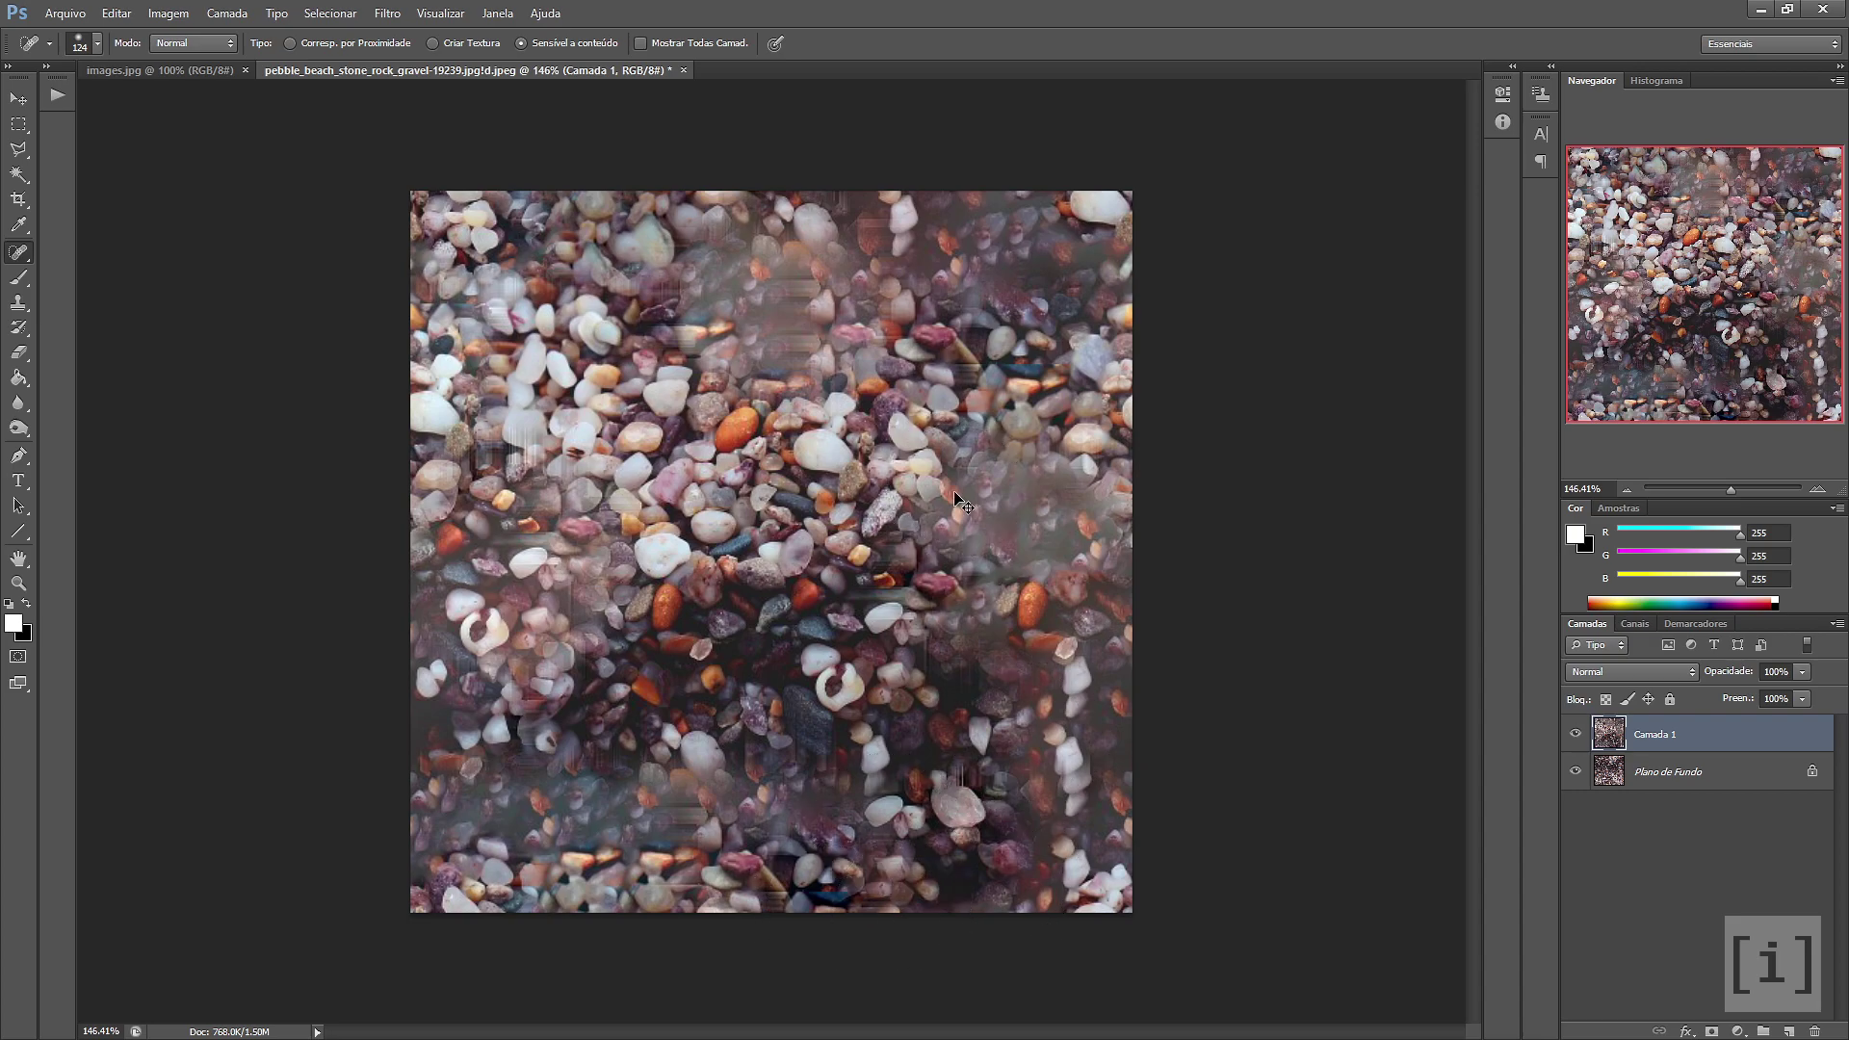
Save As PNG again, replacing the existing file in the textures folder
key("ctrl+shift+s")
left_click(938, 533)
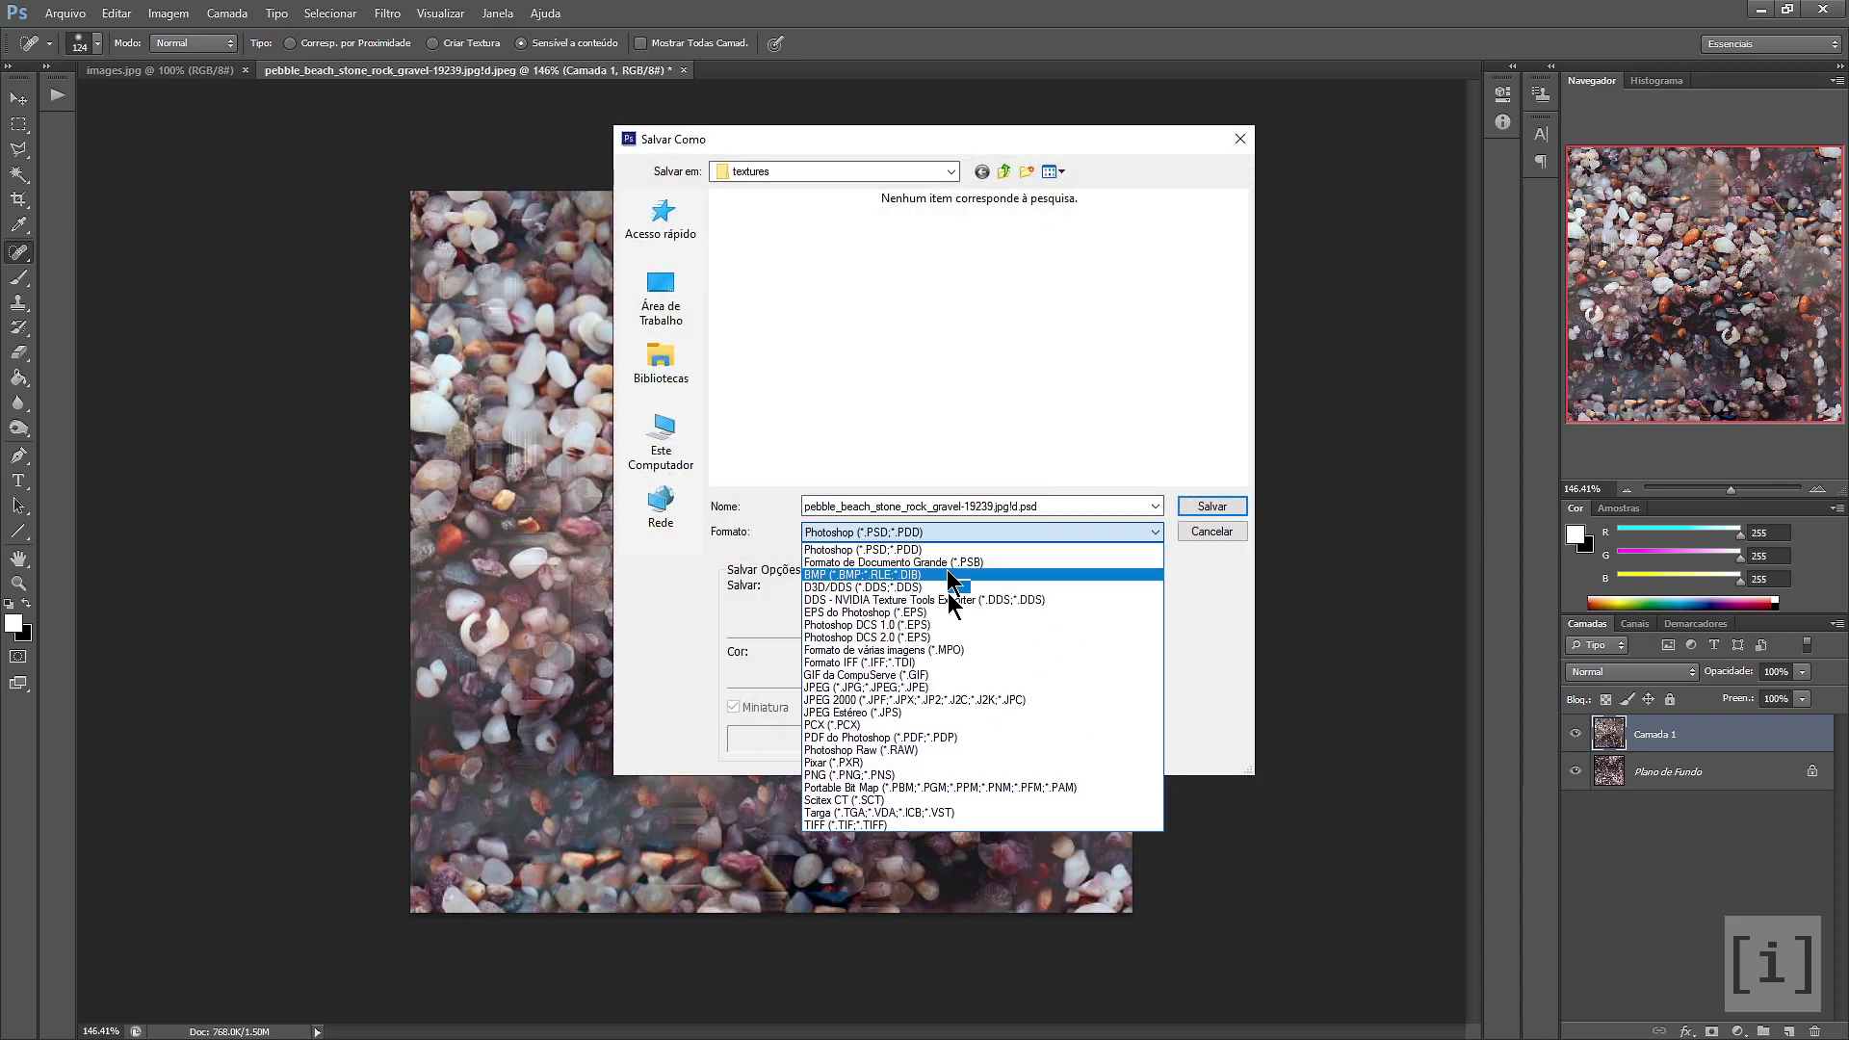
left_click(919, 766)
left_click(1212, 508)
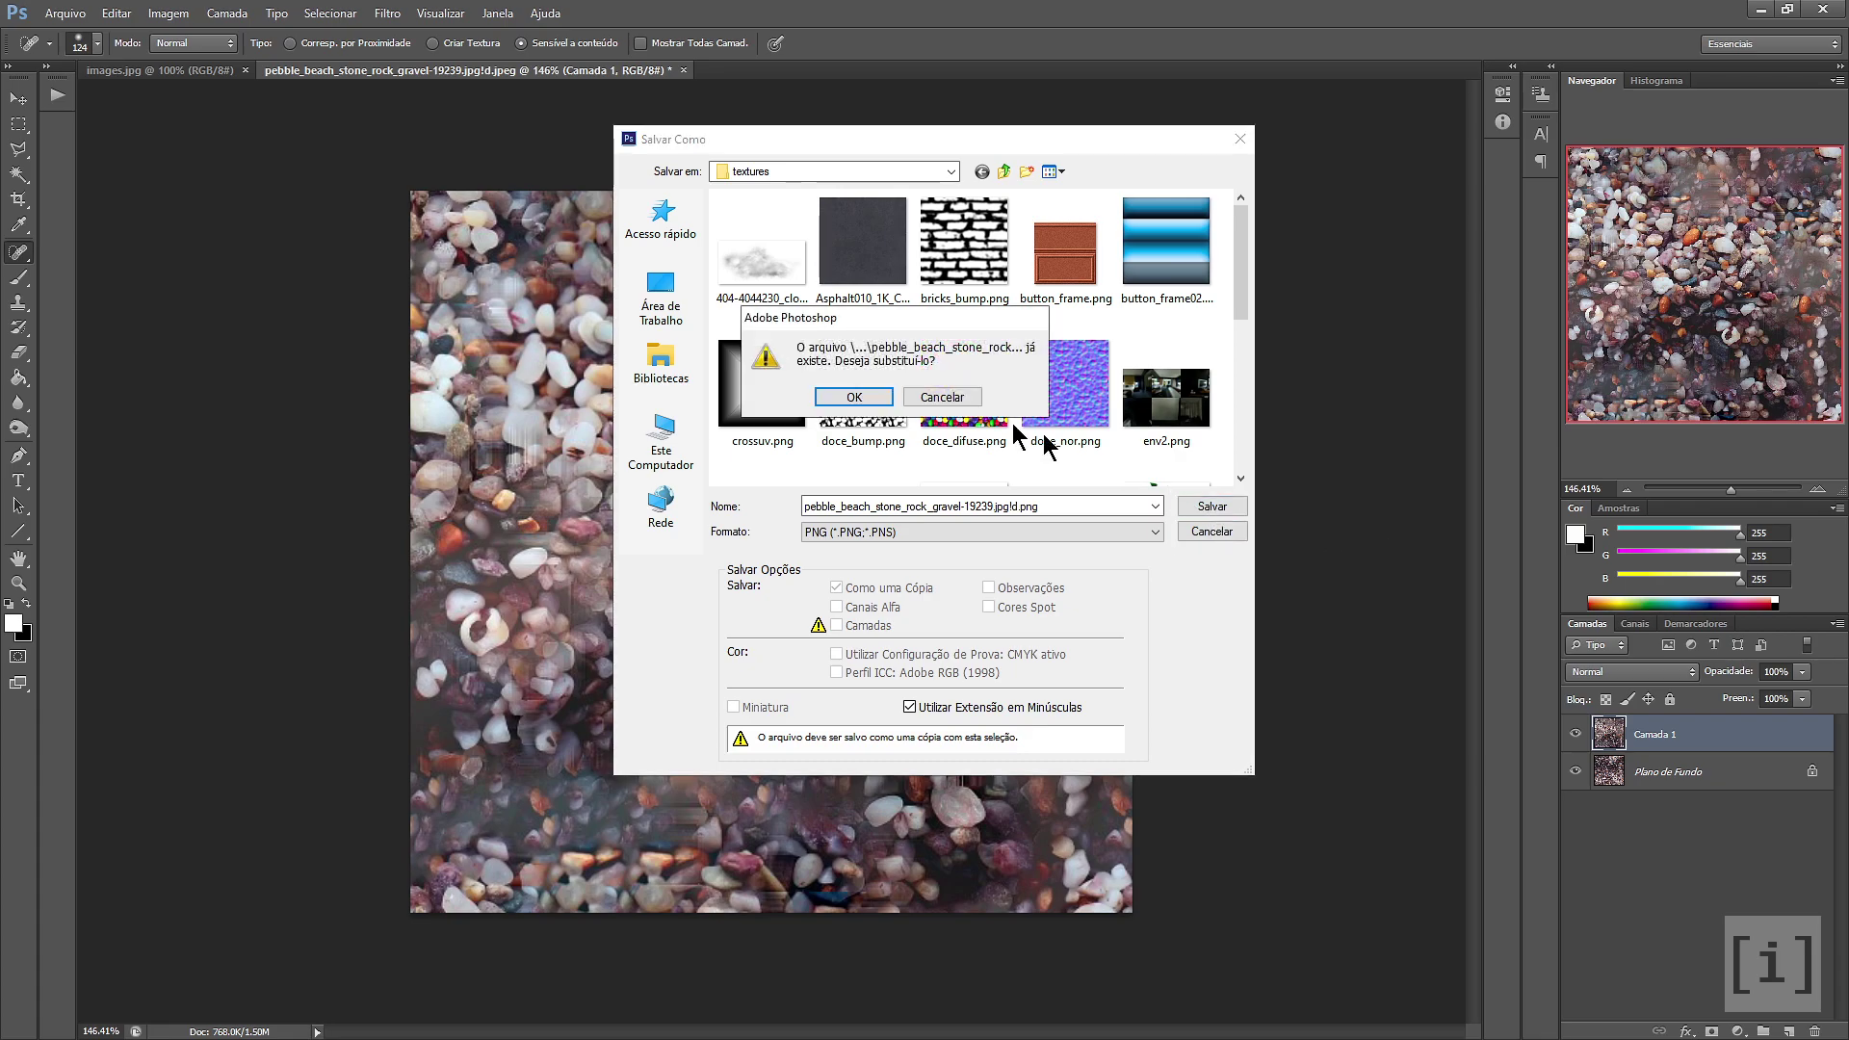
key("Escape")
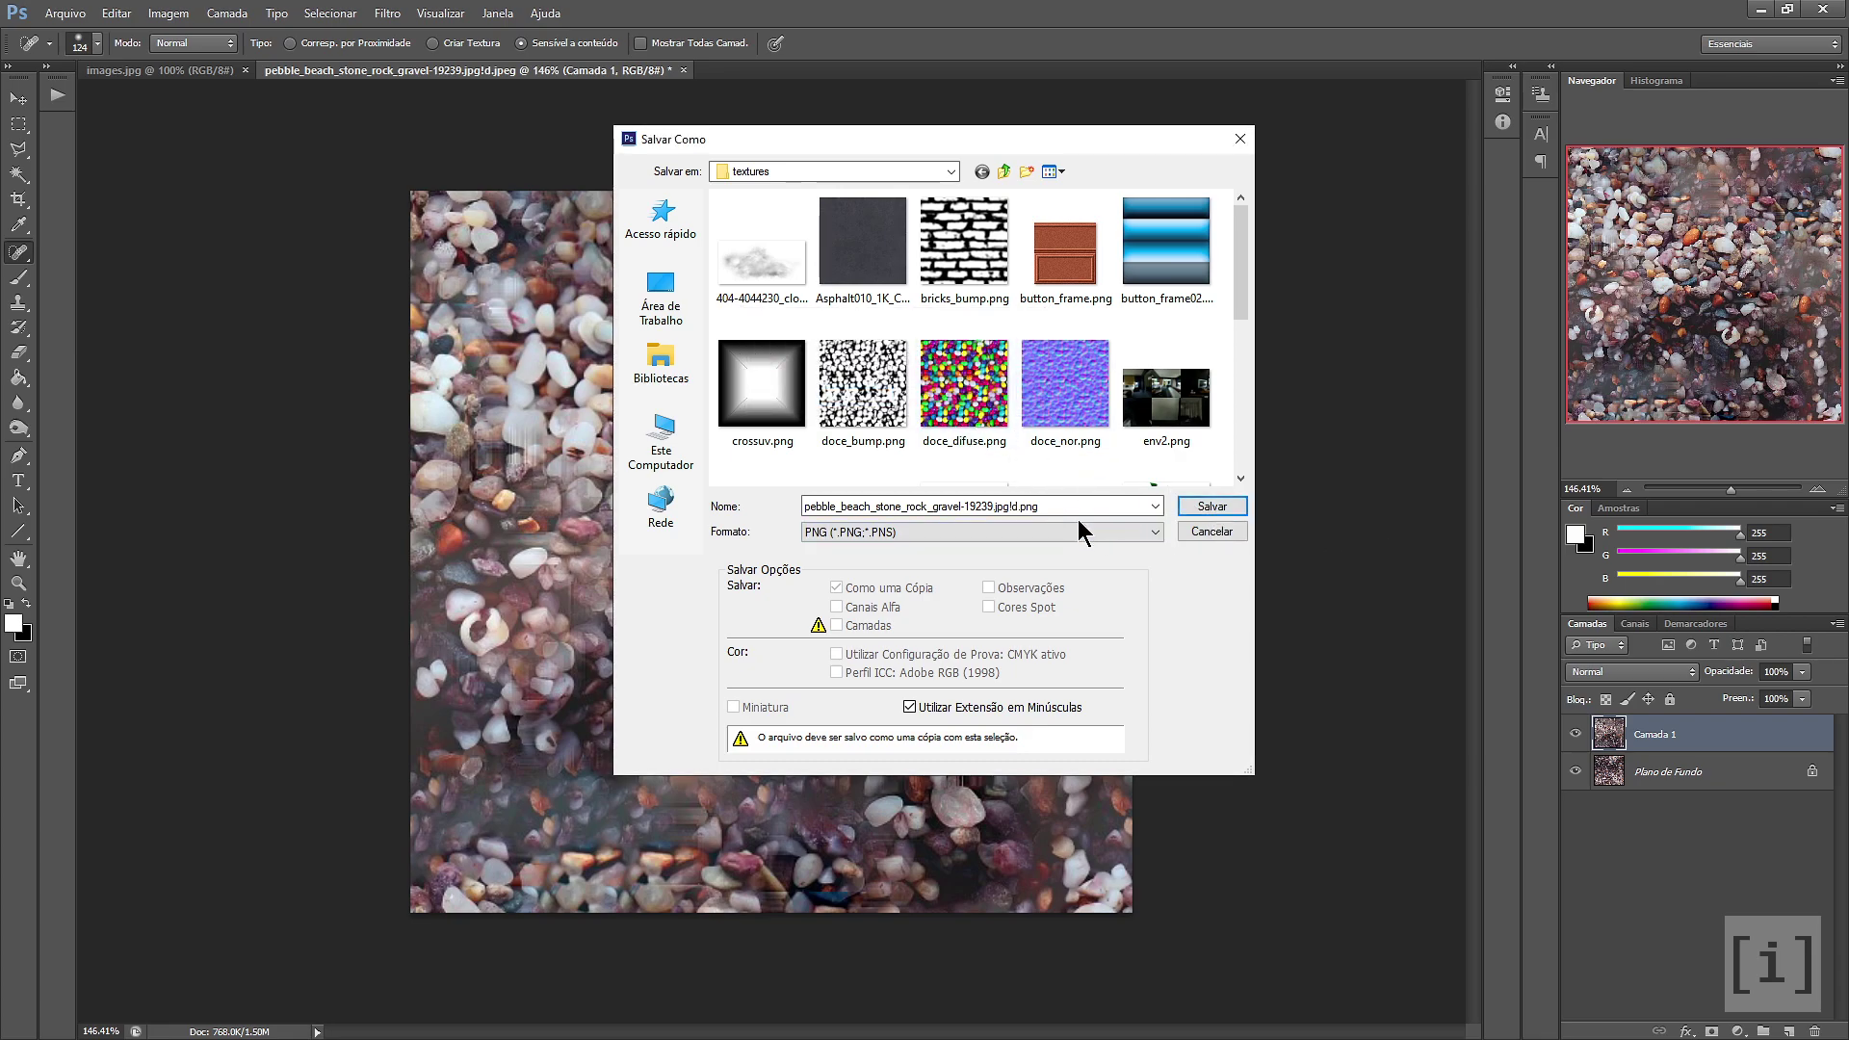
left_click(1212, 507)
left_click(871, 395)
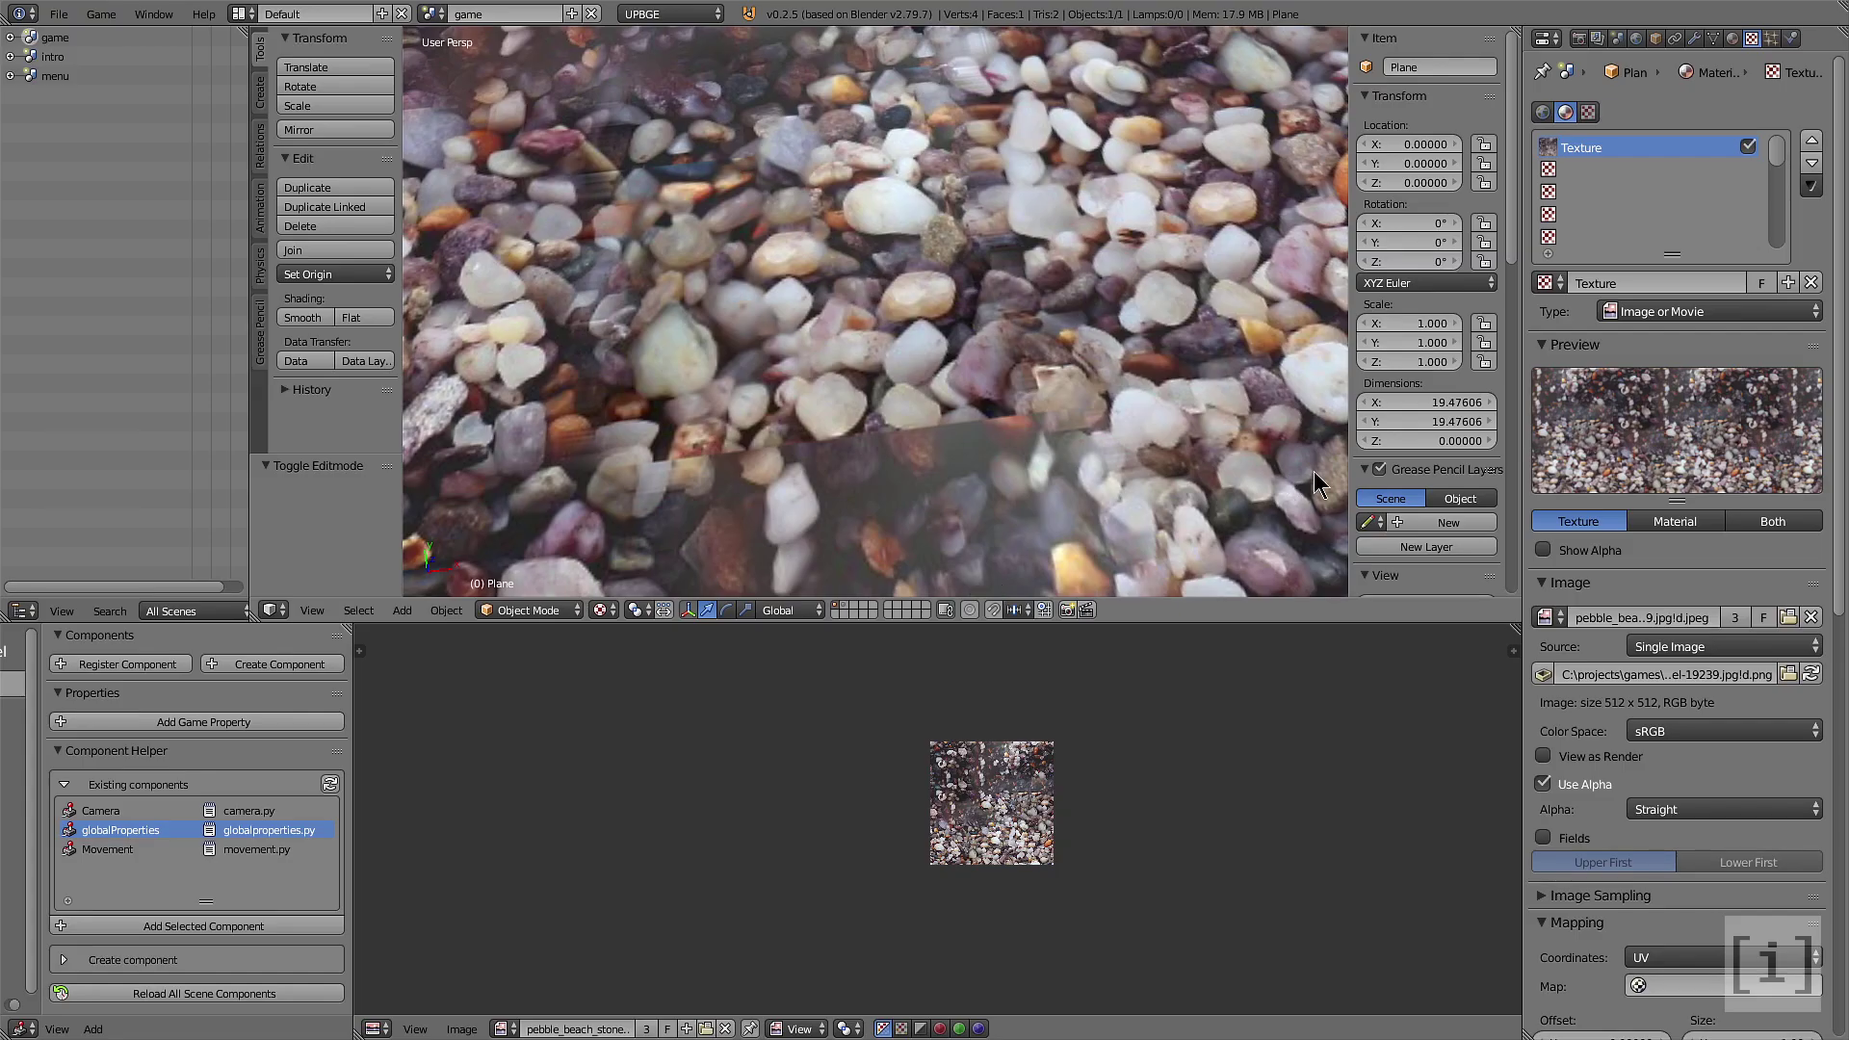
Reload the edited pebble image and zoom around the maximised 3D view to check tiling
left_click(1810, 674)
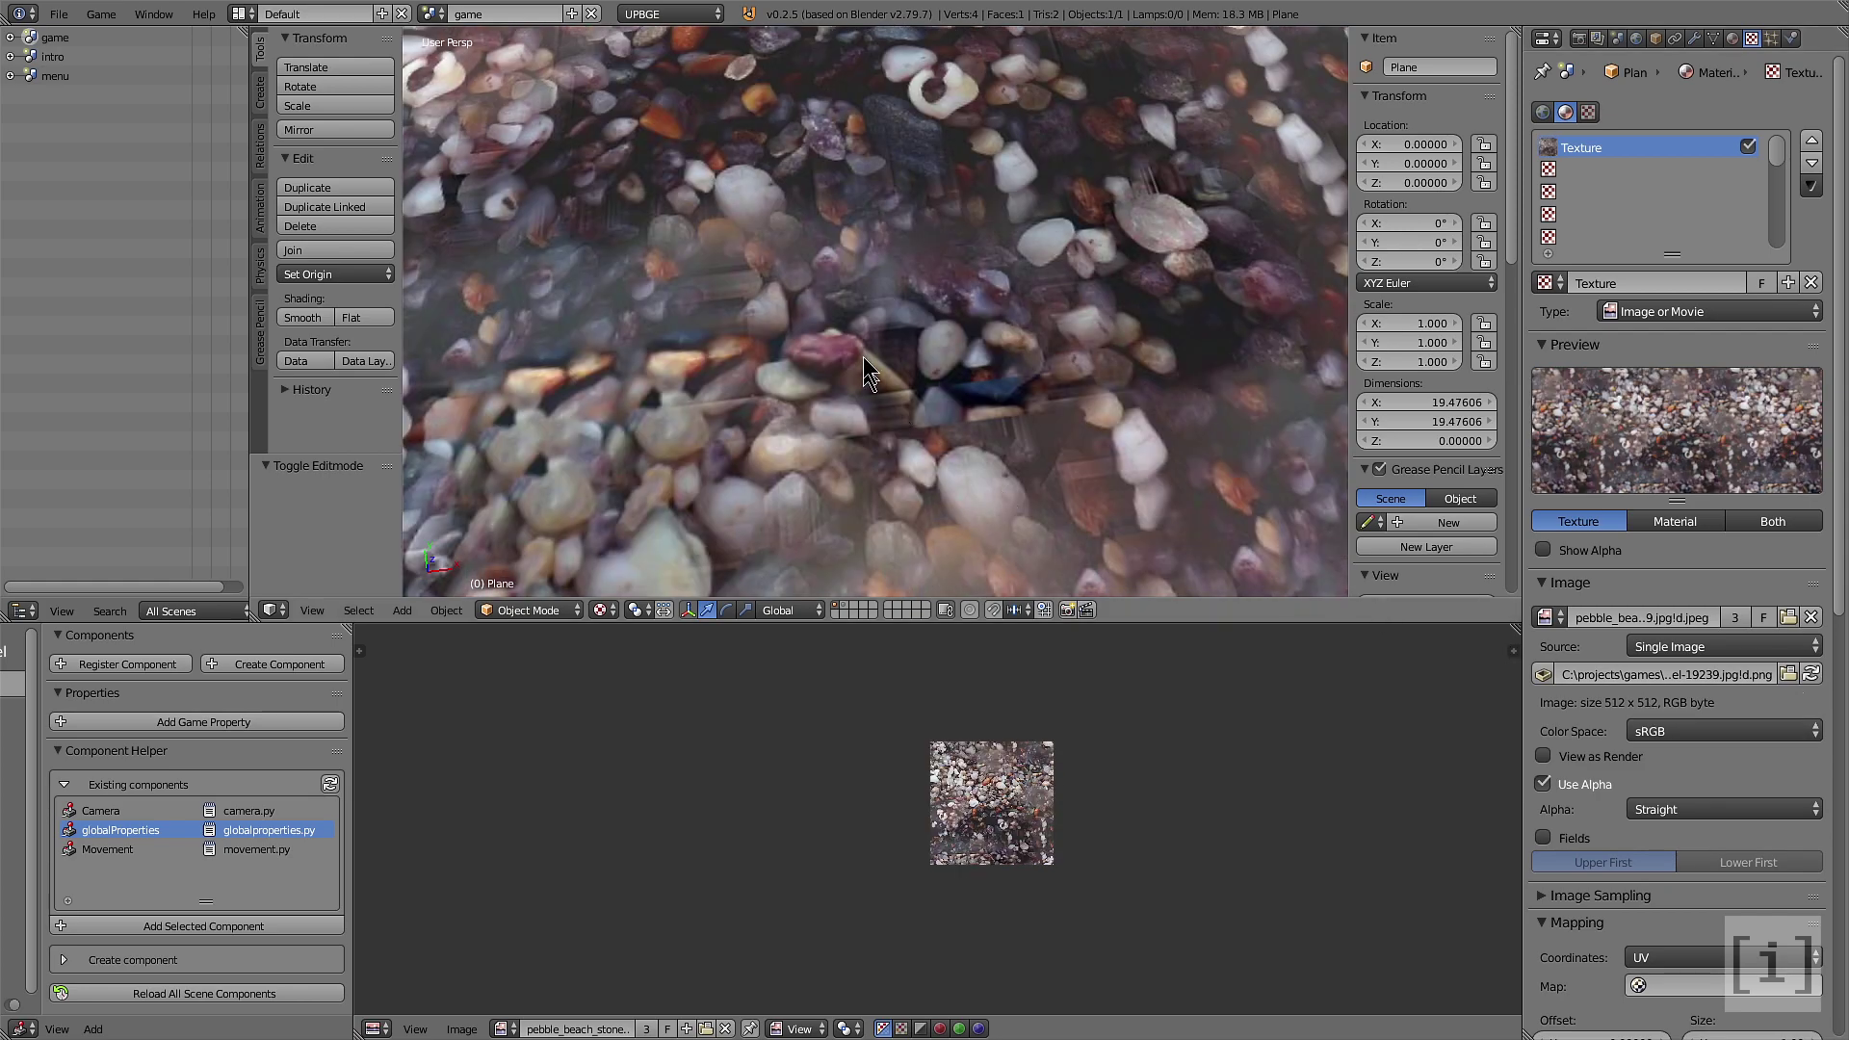
key("ctrl+Up")
scroll(961, 395, "down", 5)
scroll(932, 493, "up", 3)
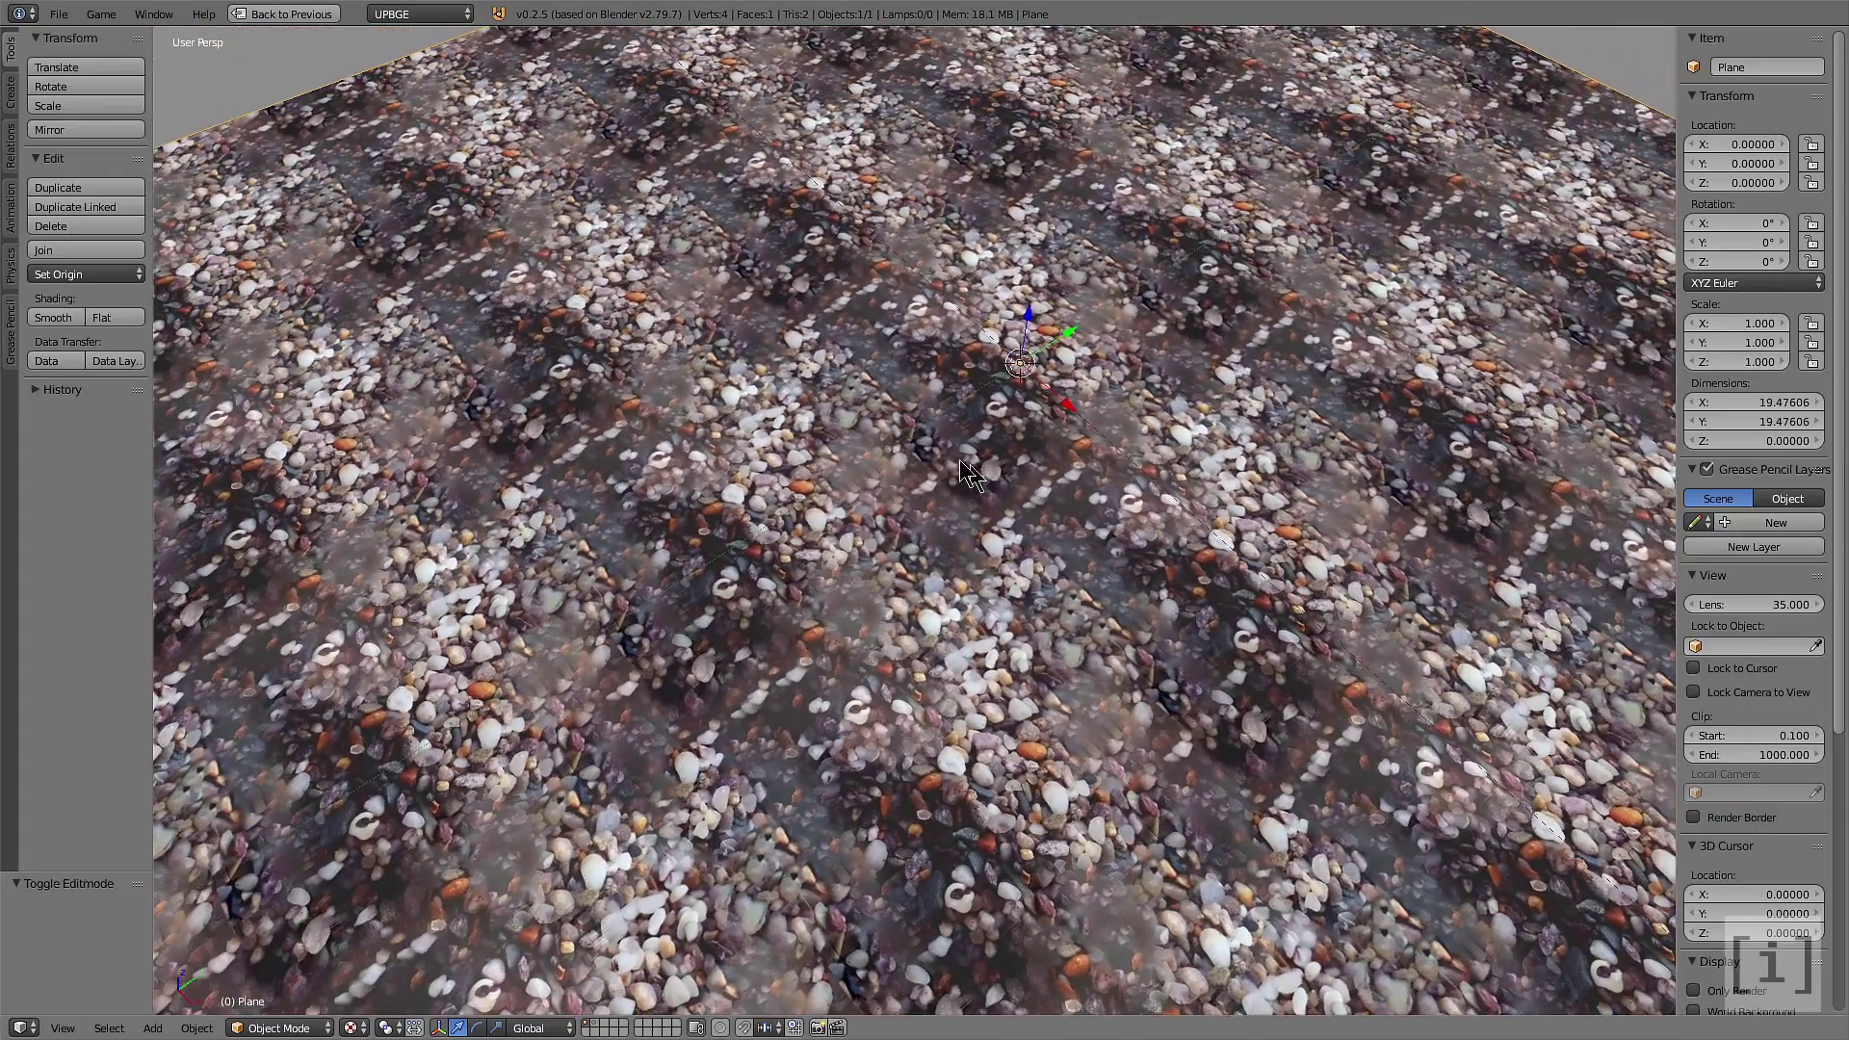
scroll(932, 493, "up", 3)
scroll(932, 493, "up", 2)
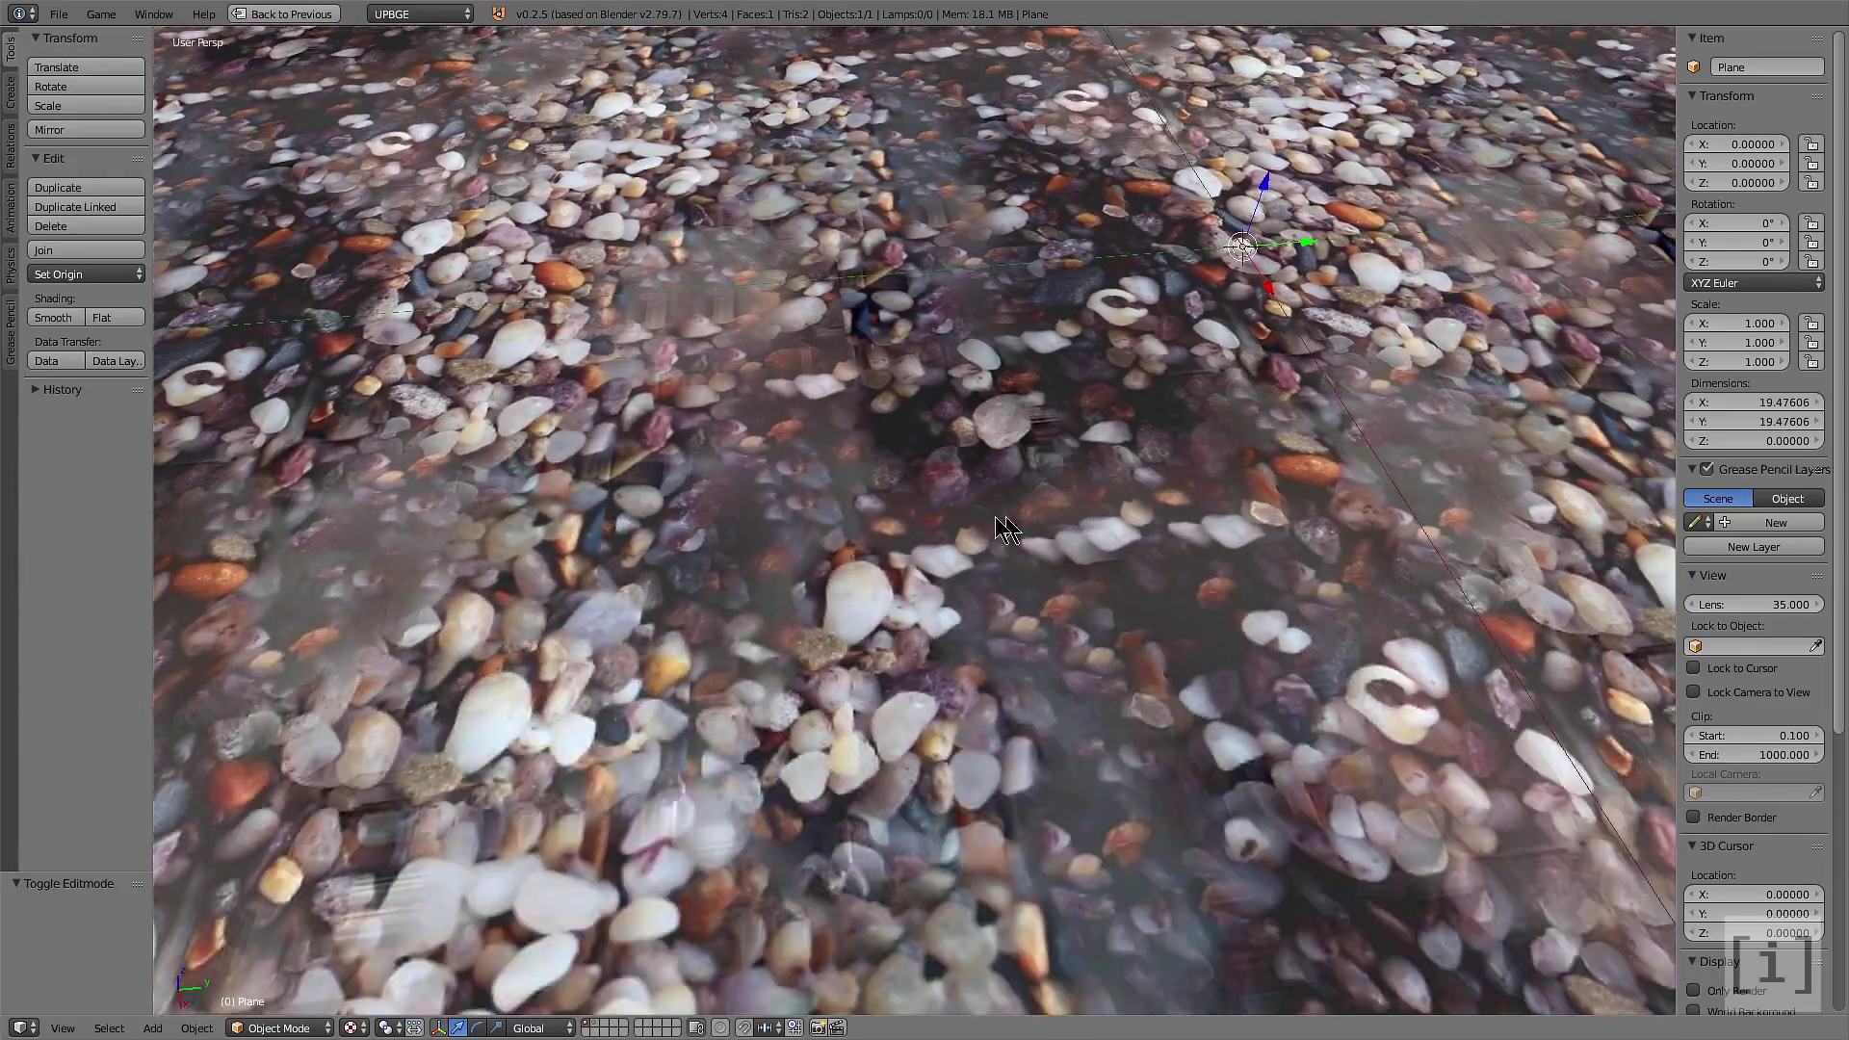
key("ctrl+Up")
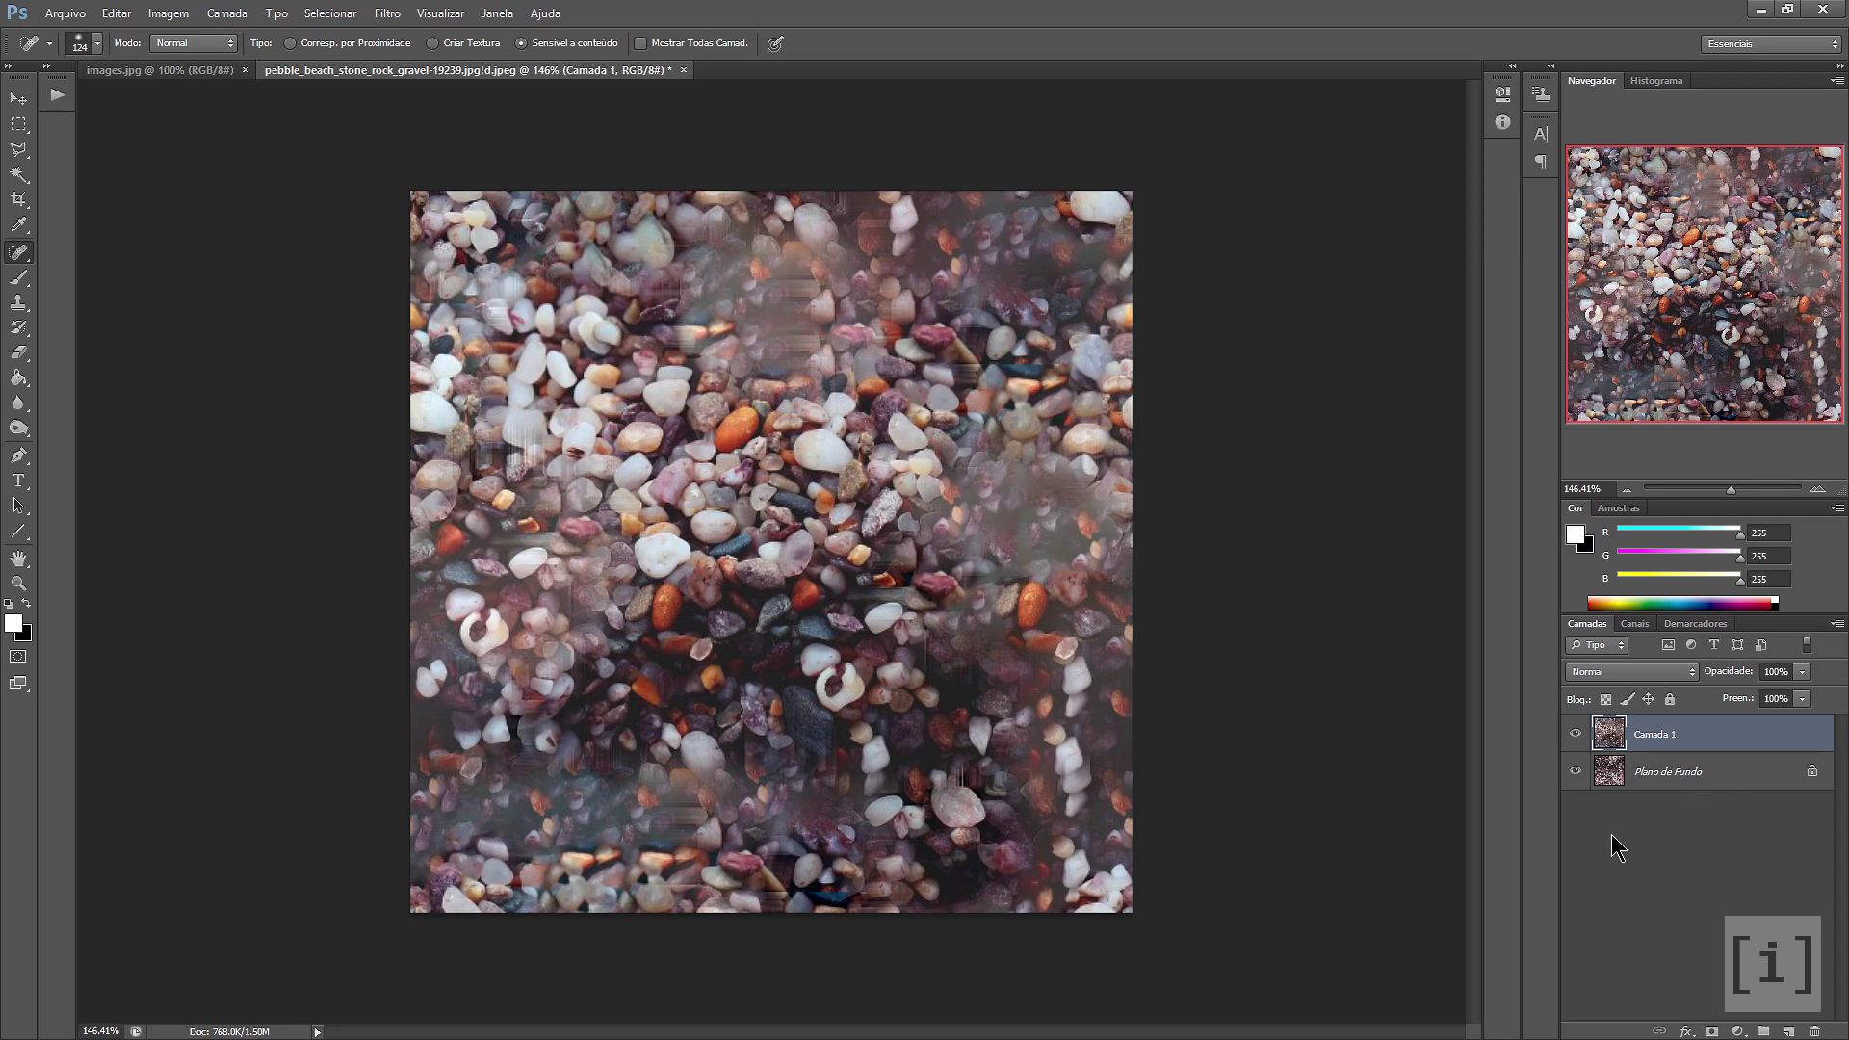
Hide Camada 1, activate Plano de Fundo and marquee a vertical band over the middle seam
left_click(1575, 734)
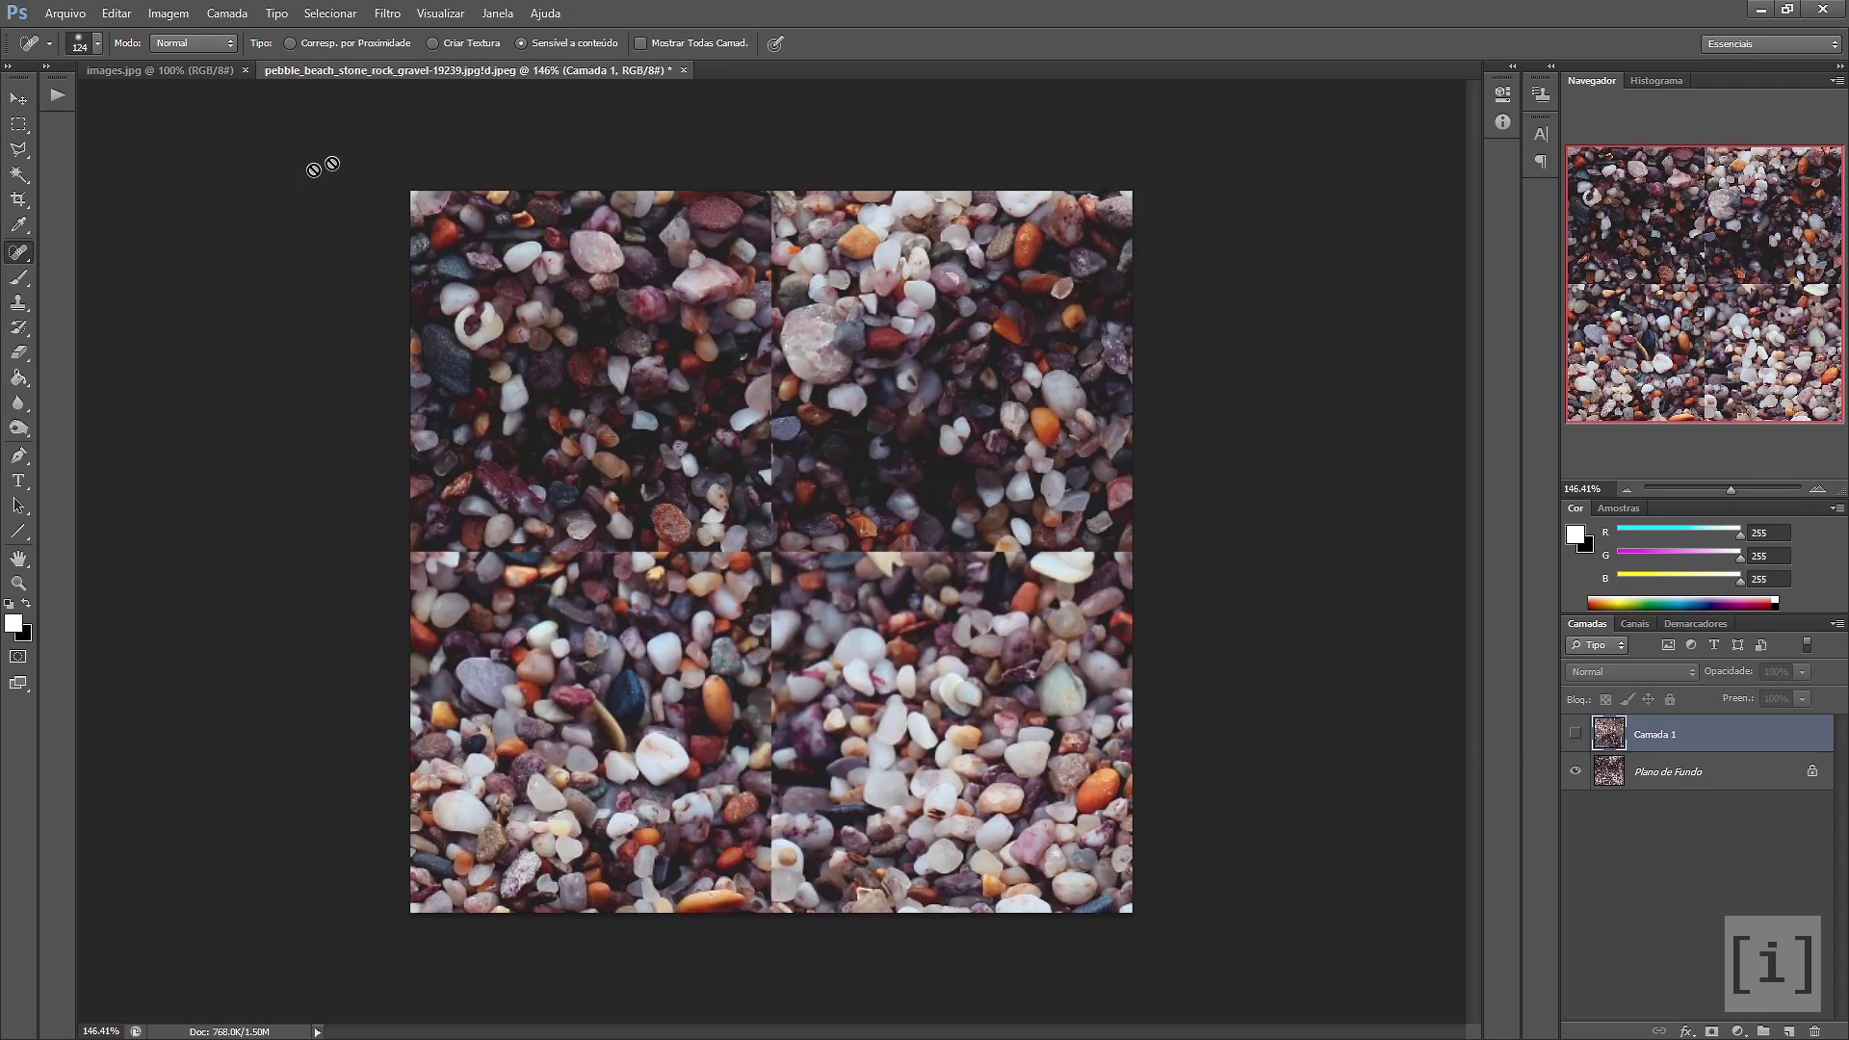
left_click(1644, 775)
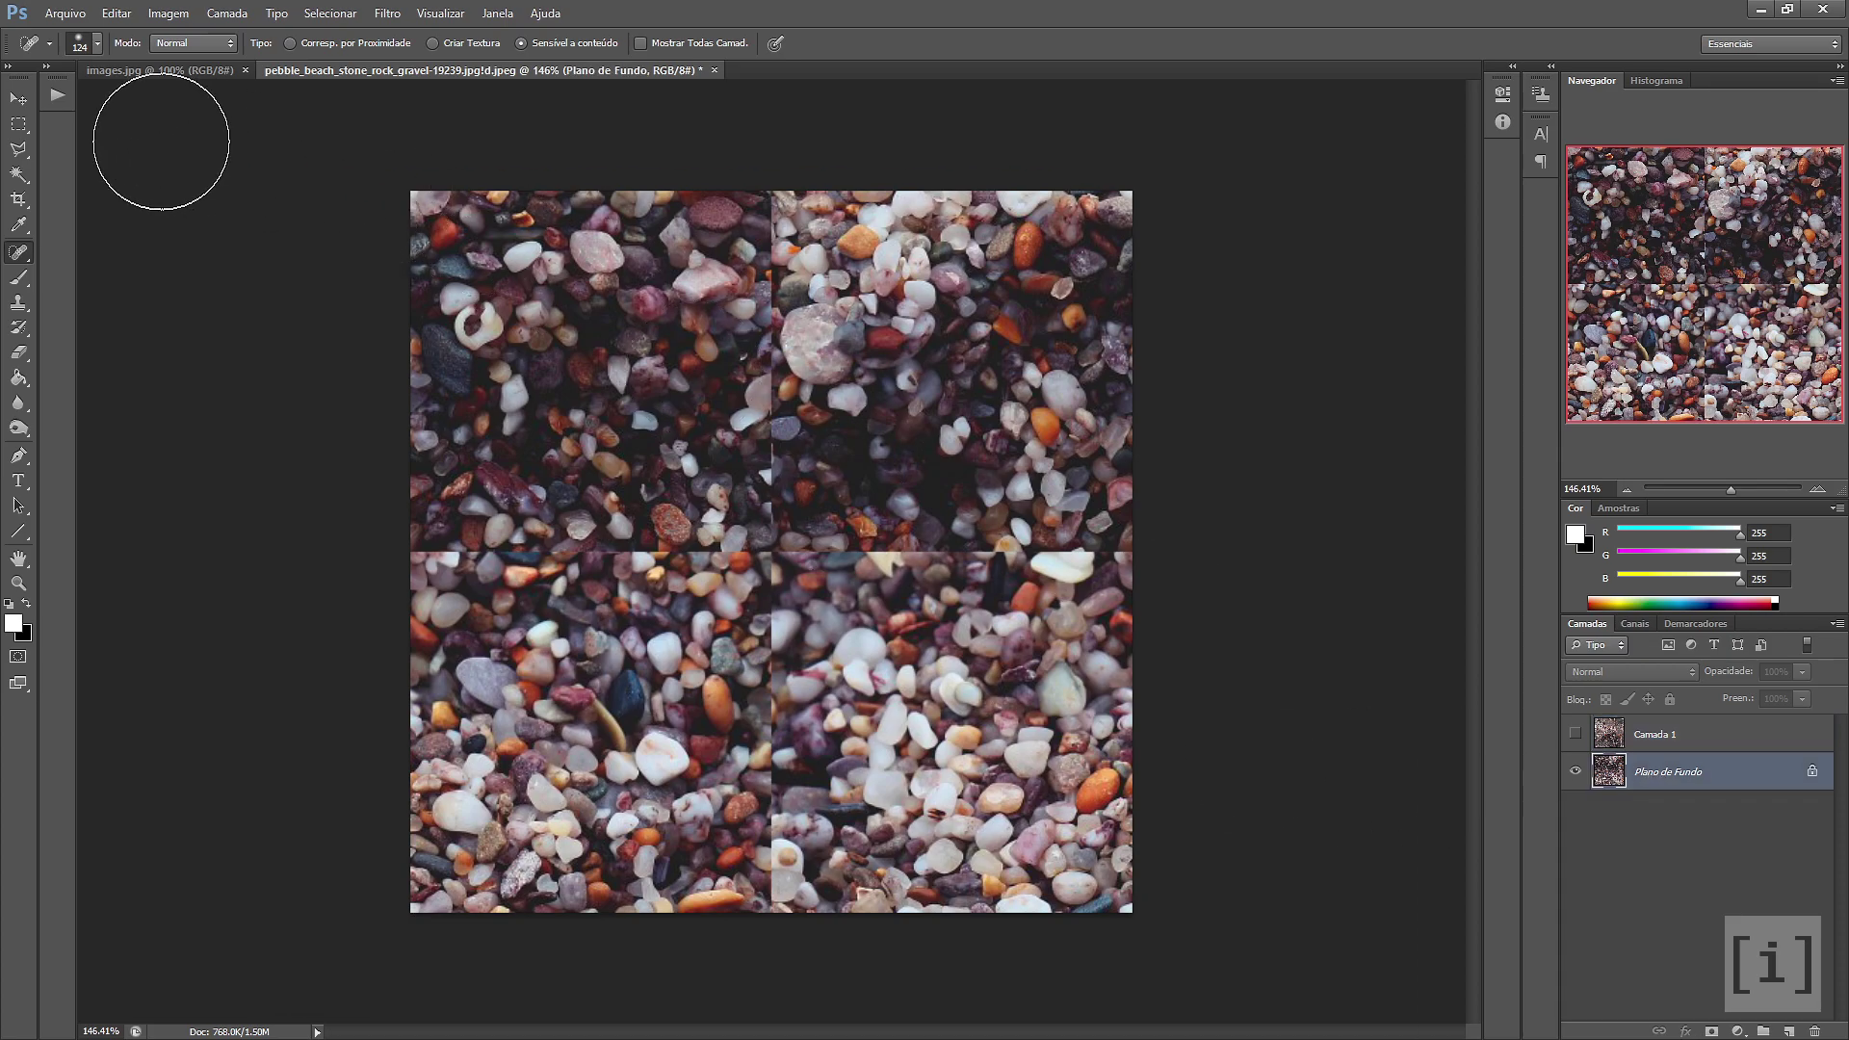
left_click(17, 125)
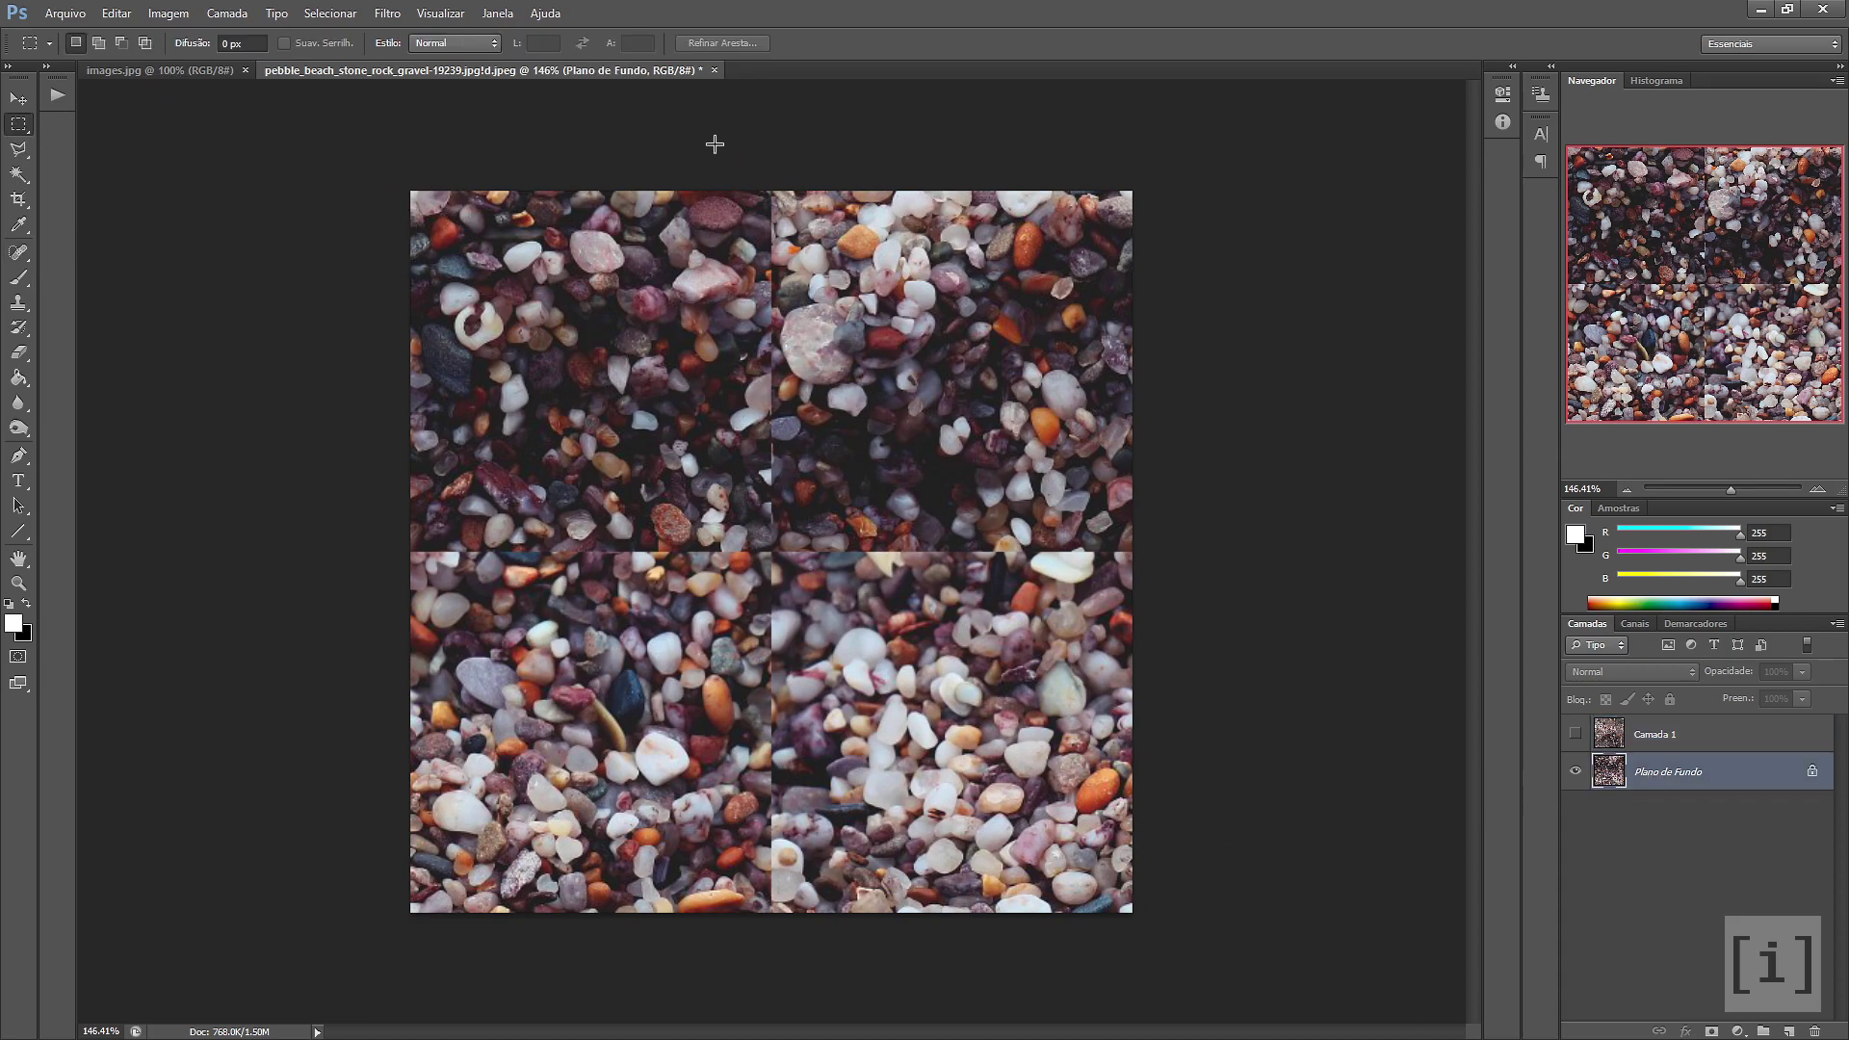
left_click_drag(723, 146, 830, 933)
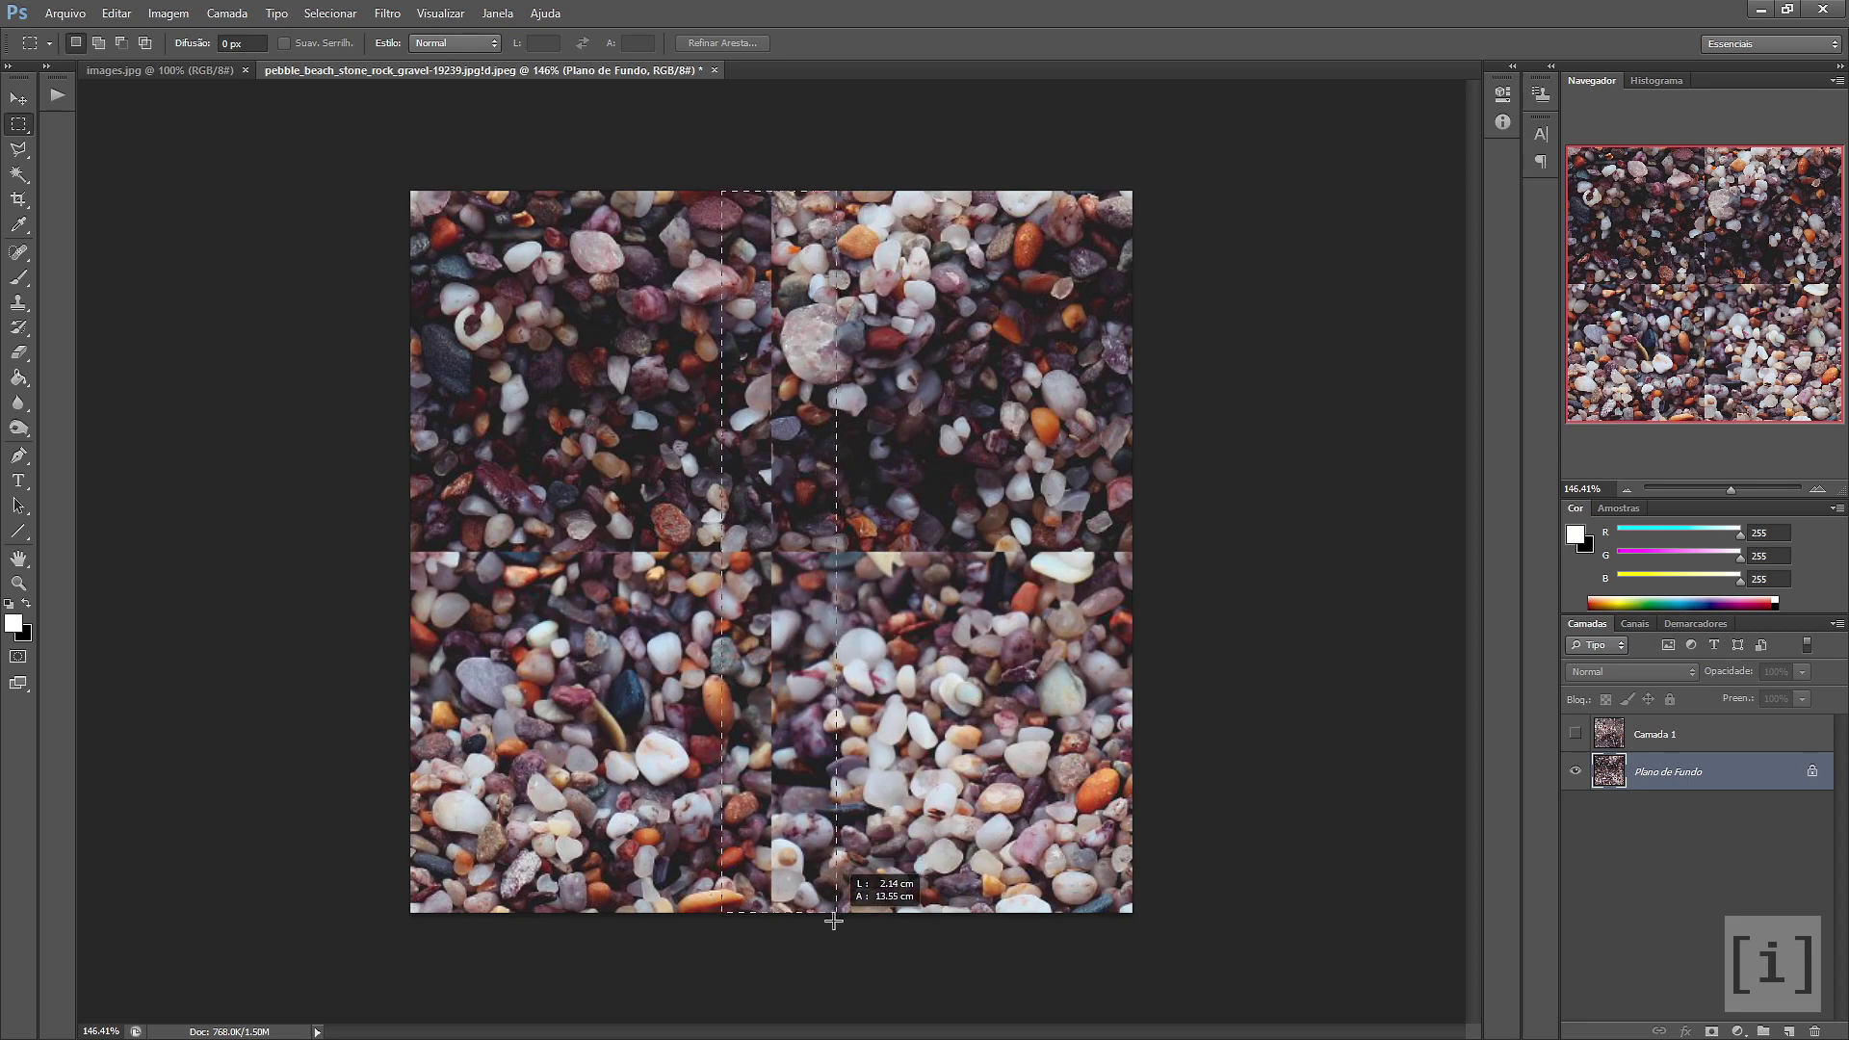
Add a horizontal seam band to the selection and bring up the Content-Aware fill settings
key("shift")
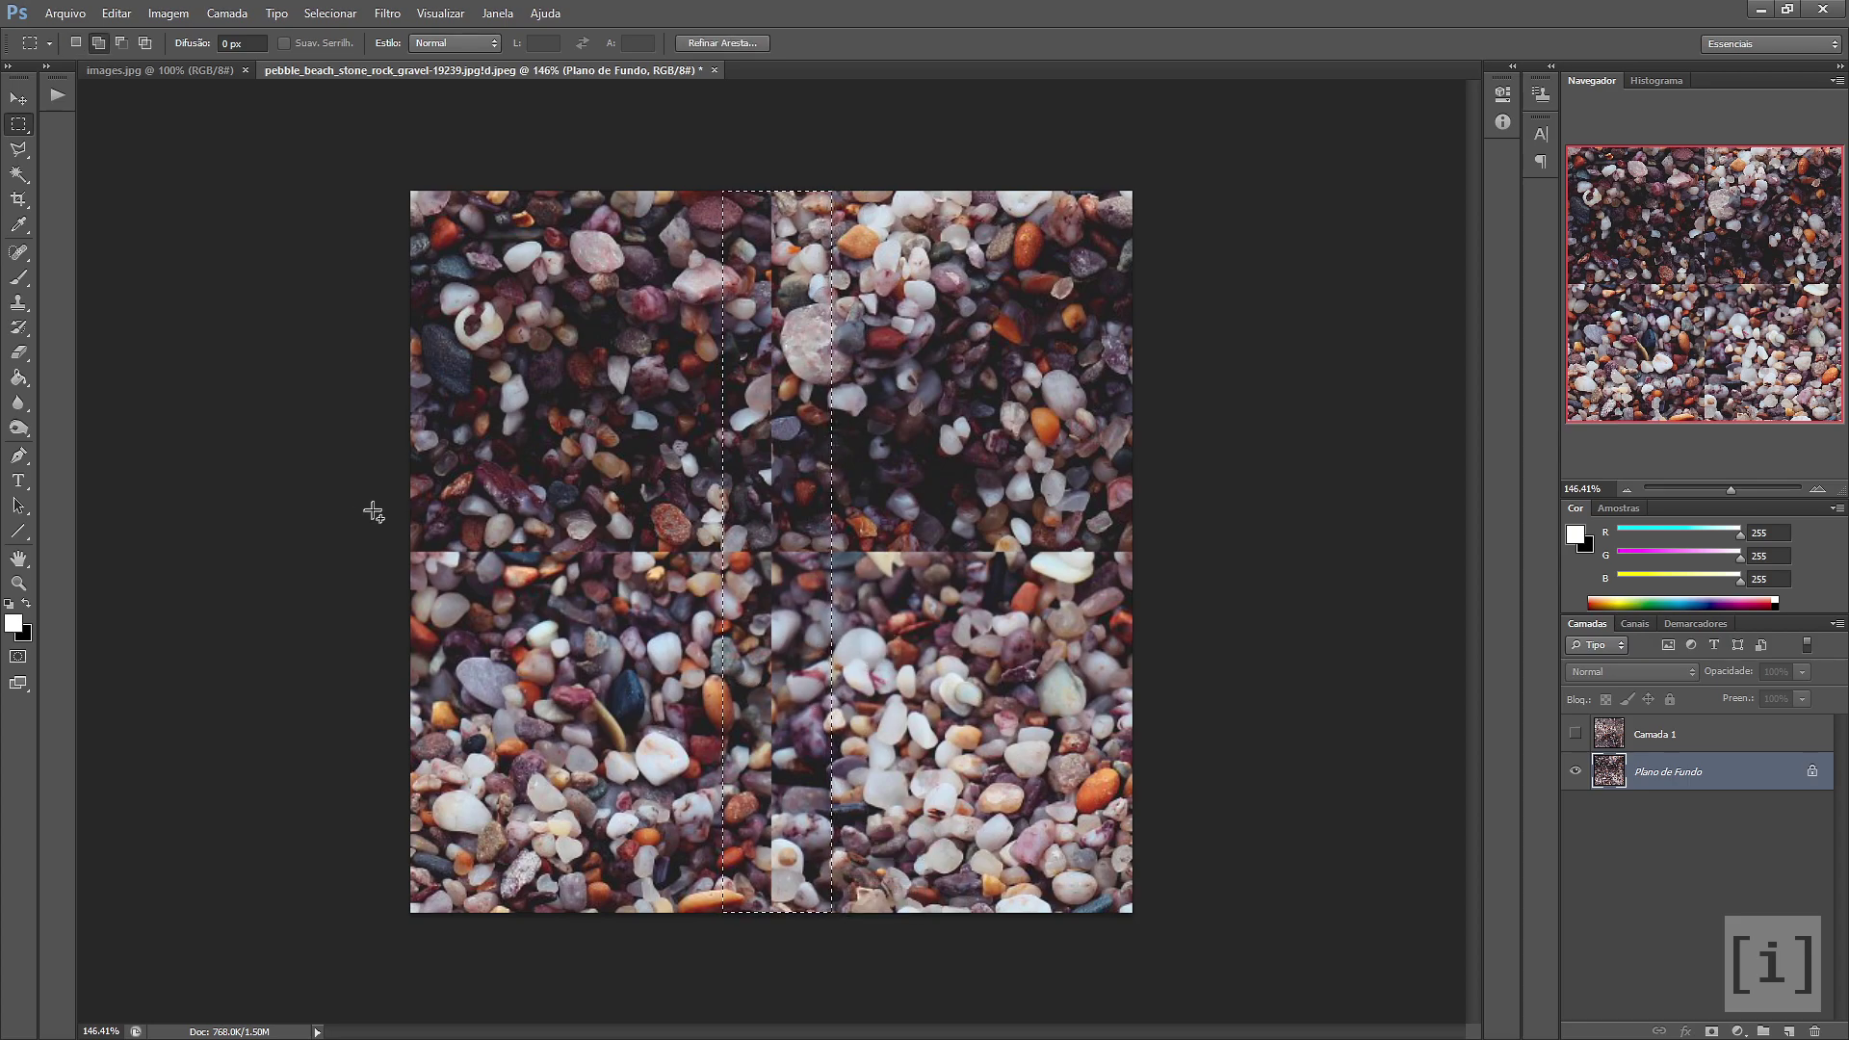
left_click_drag(373, 508, 1224, 595)
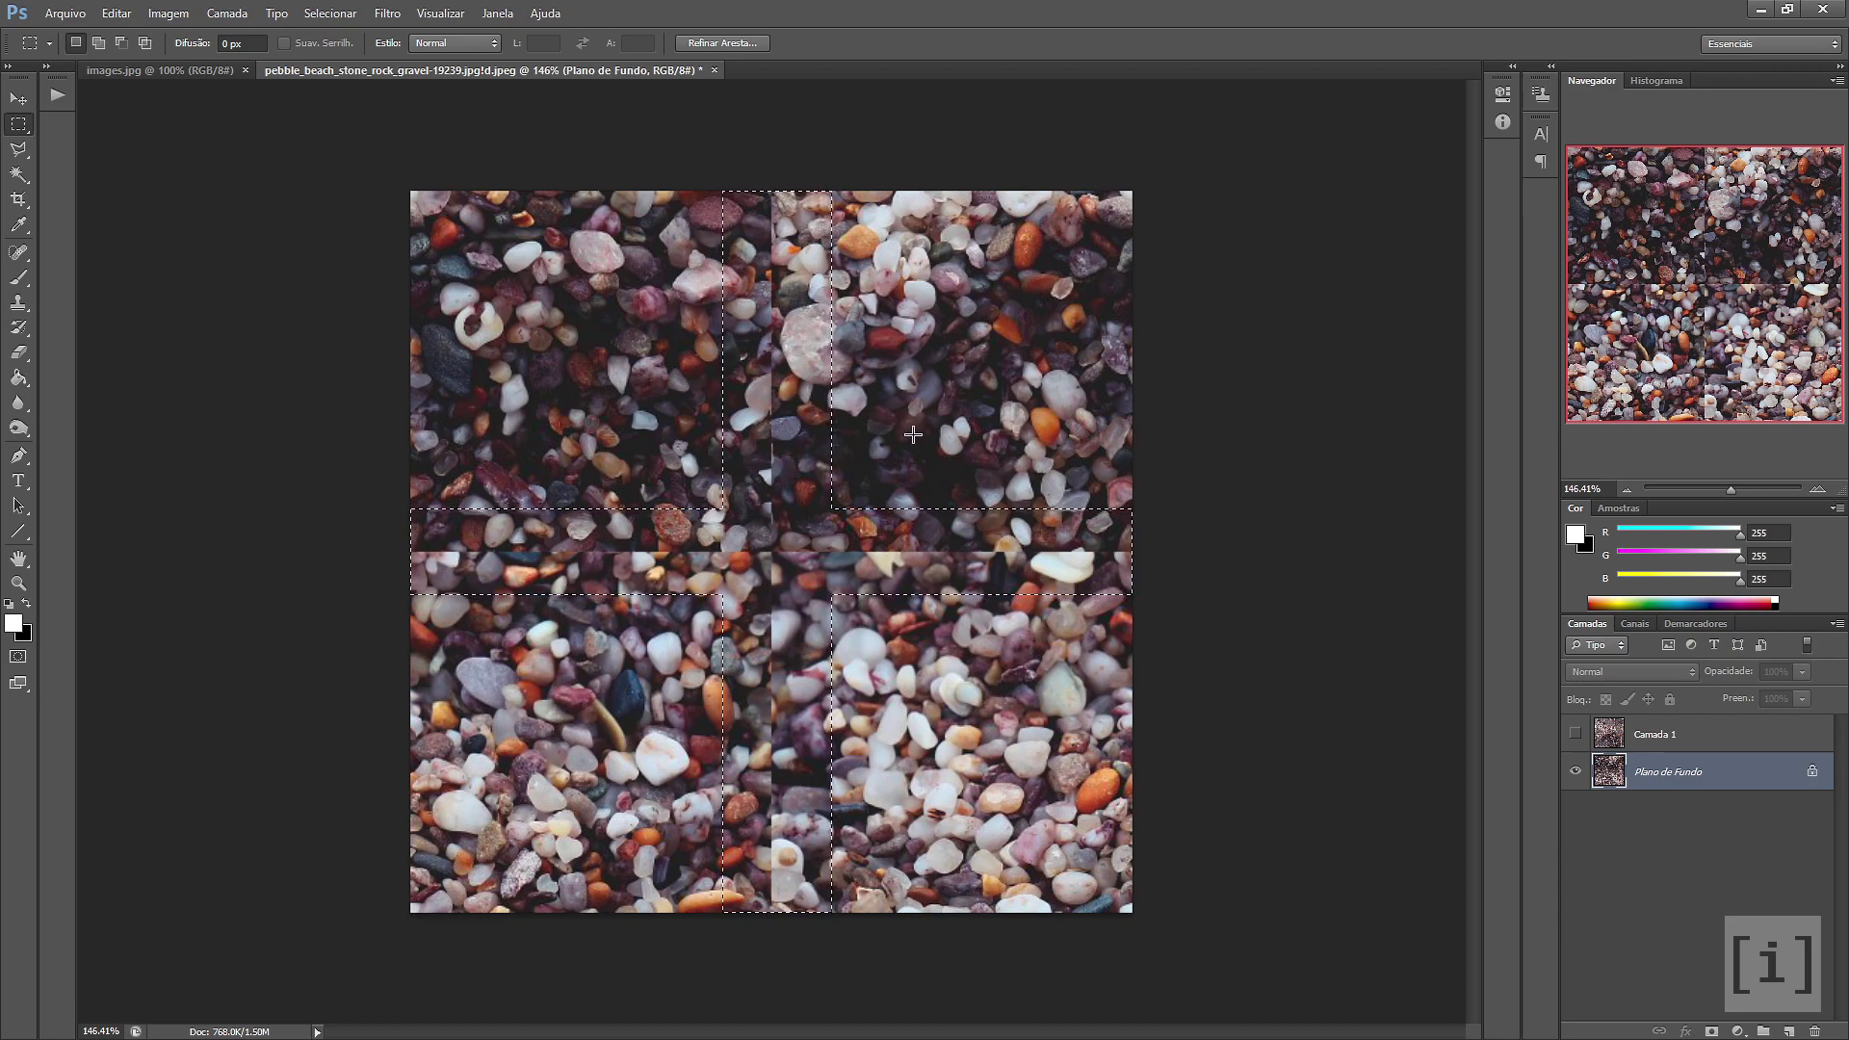
key("i")
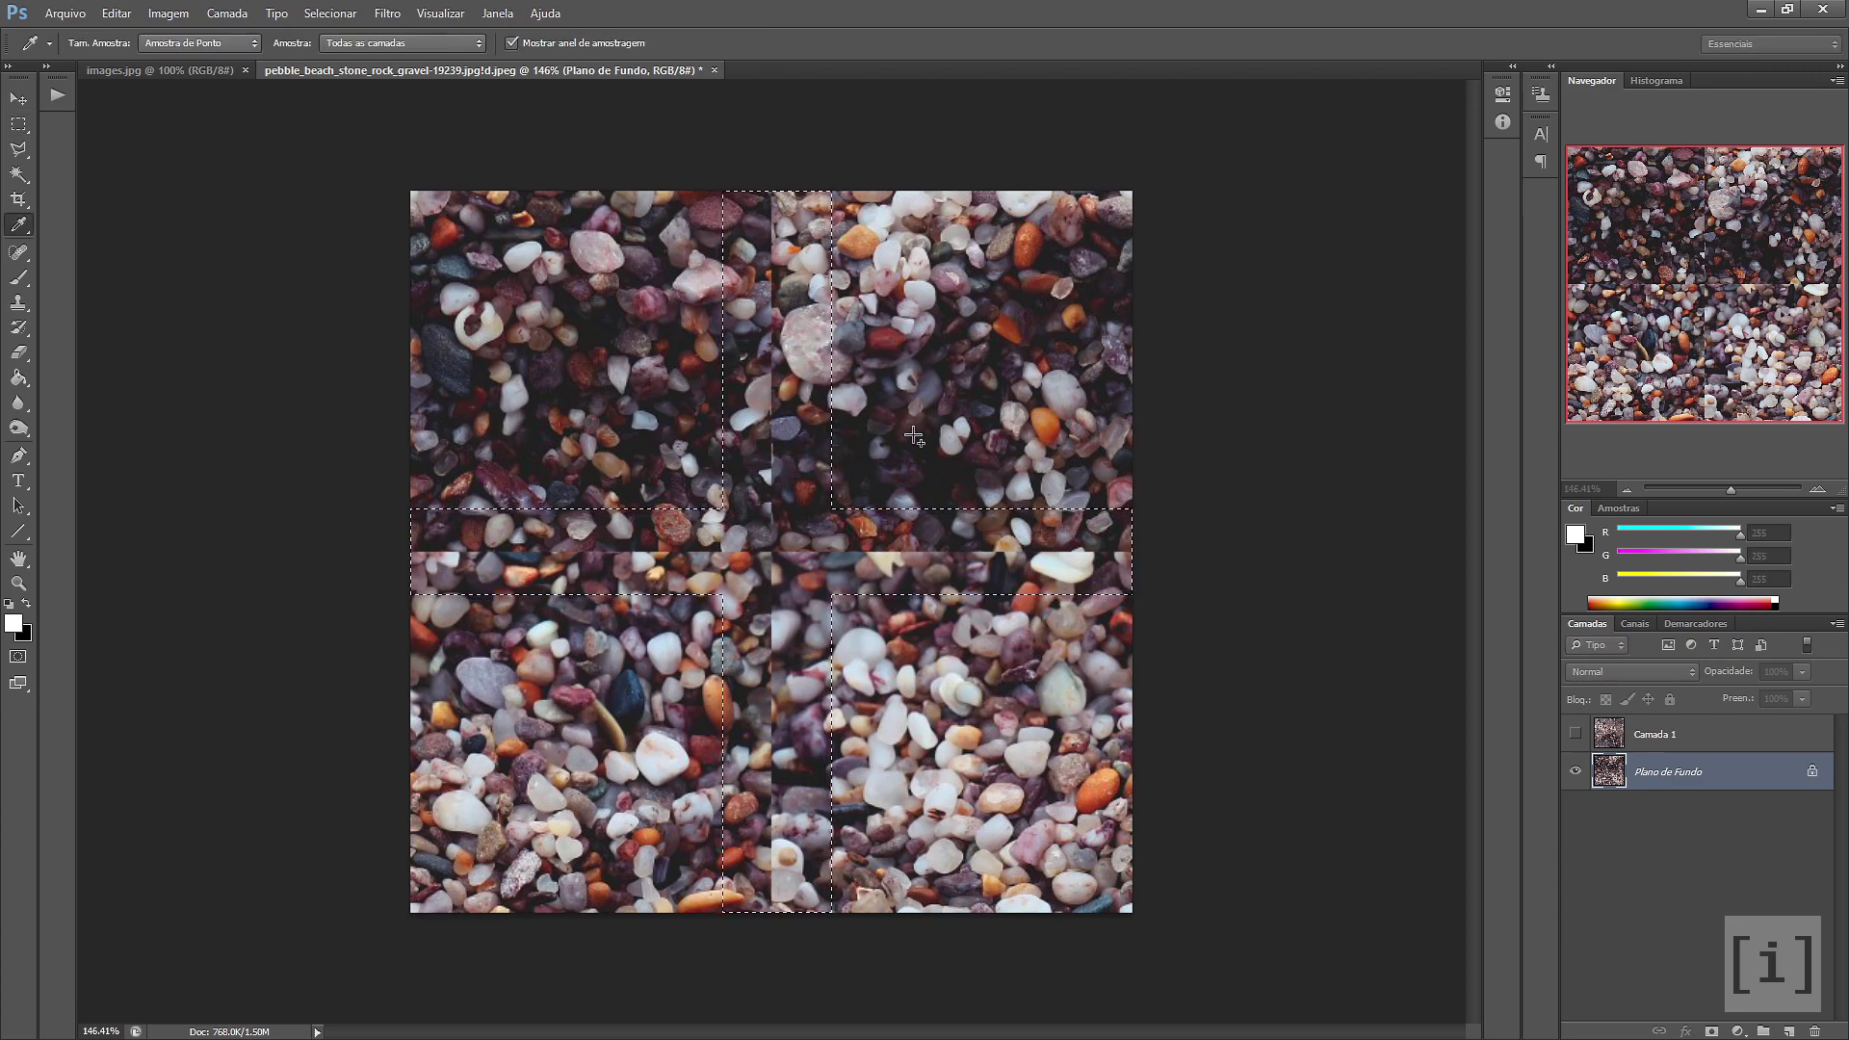
key("shift+F5")
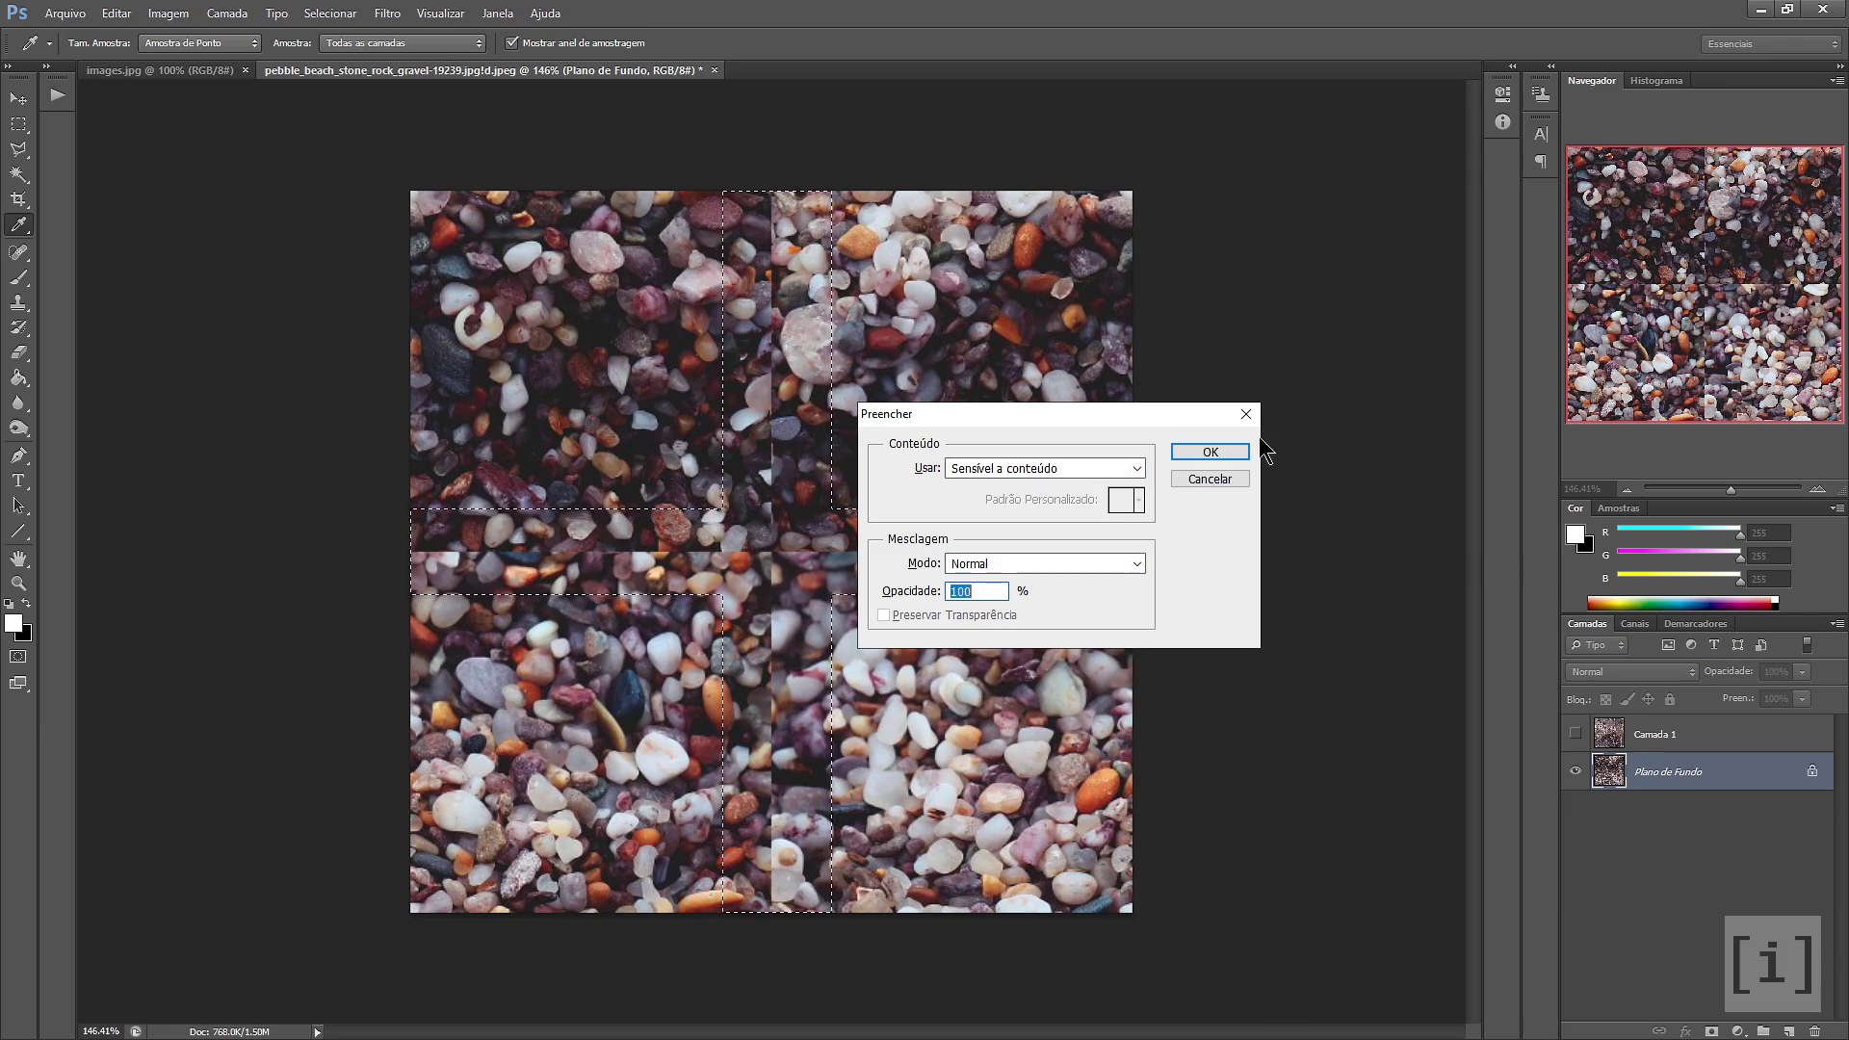
Content-aware fill the selected seams, deselect, and offset the image by half again
left_click(1204, 455)
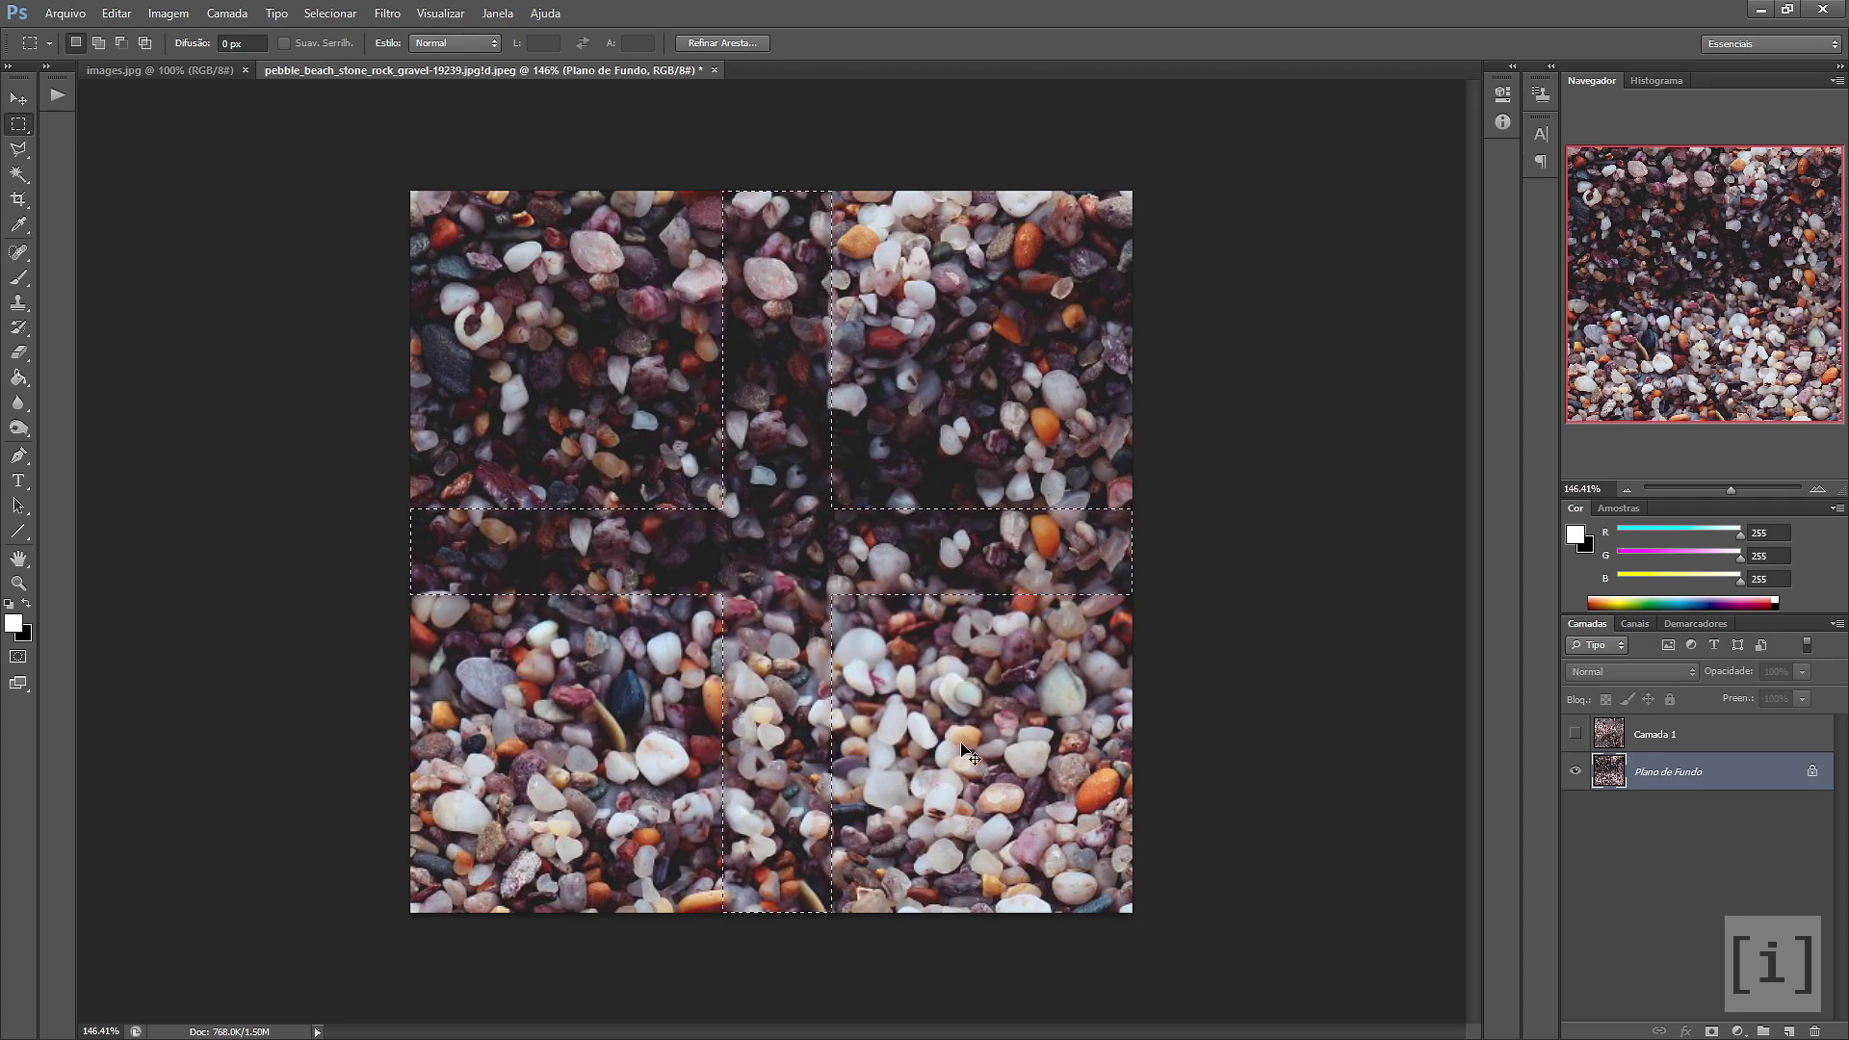
key("ctrl+d")
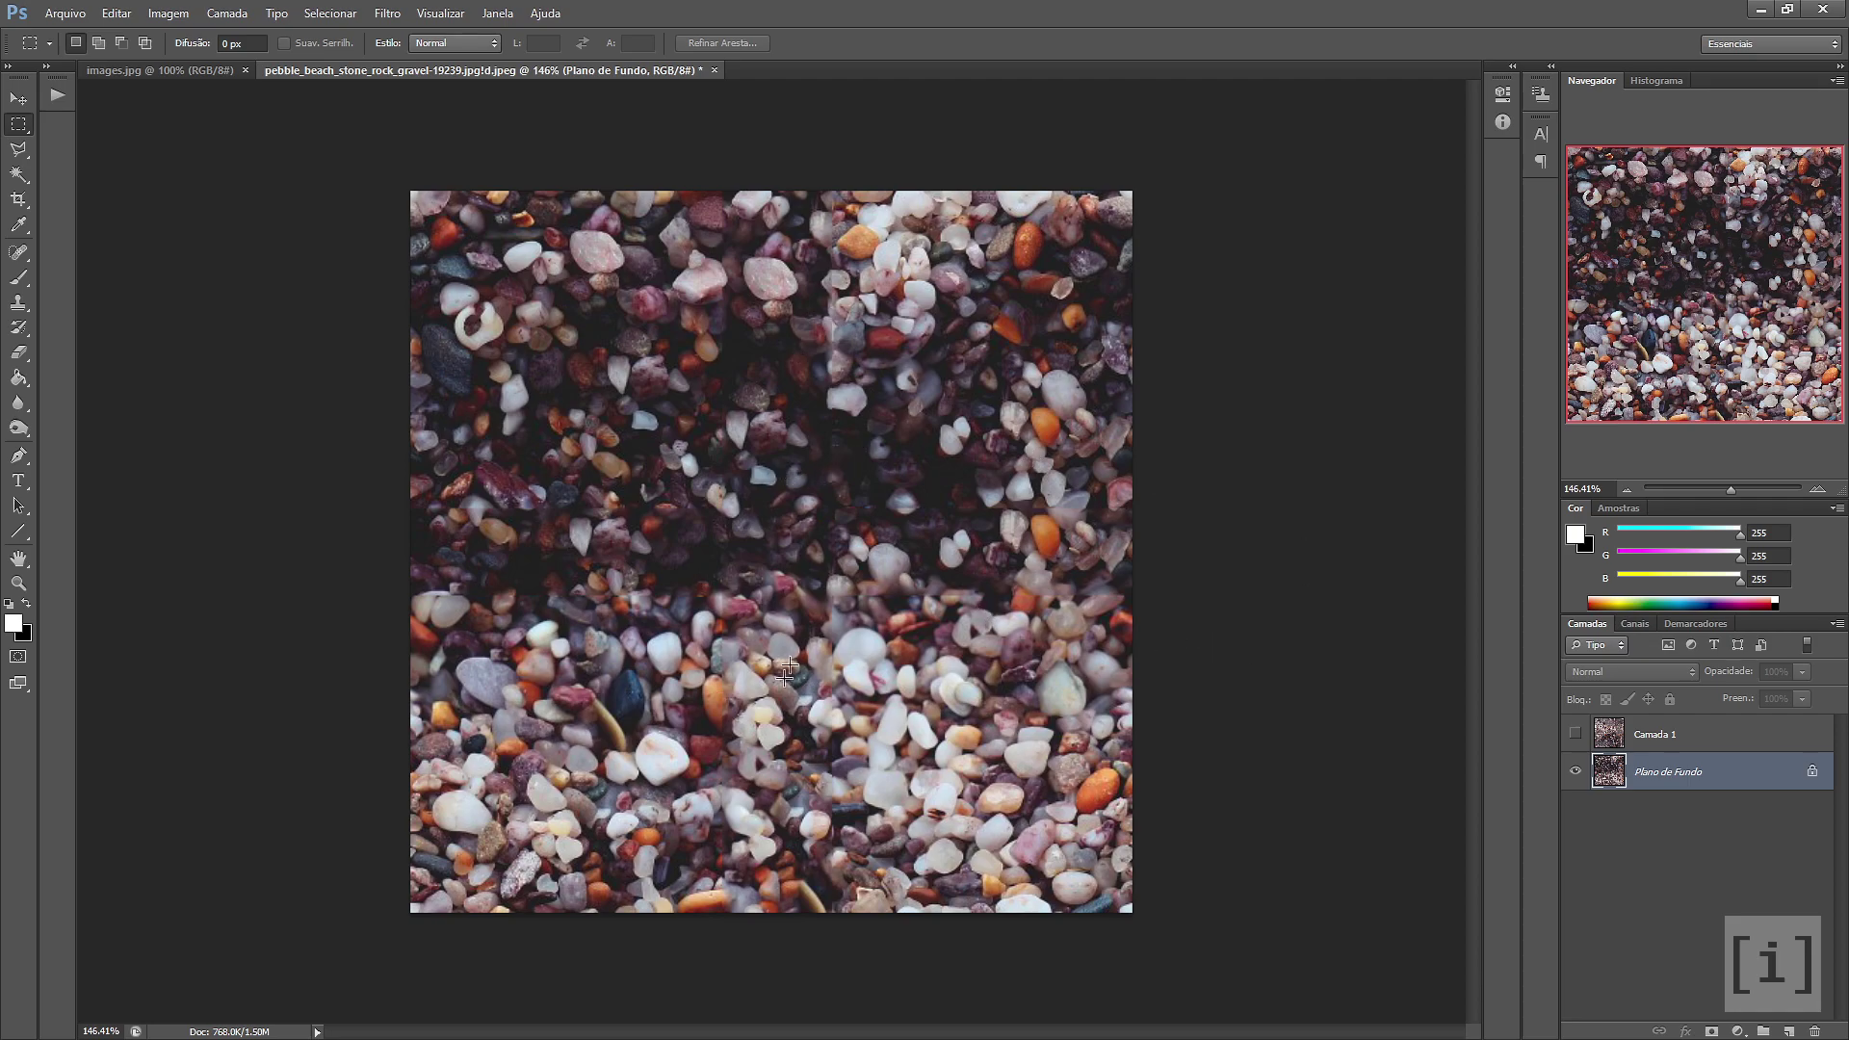
key("ctrl+f")
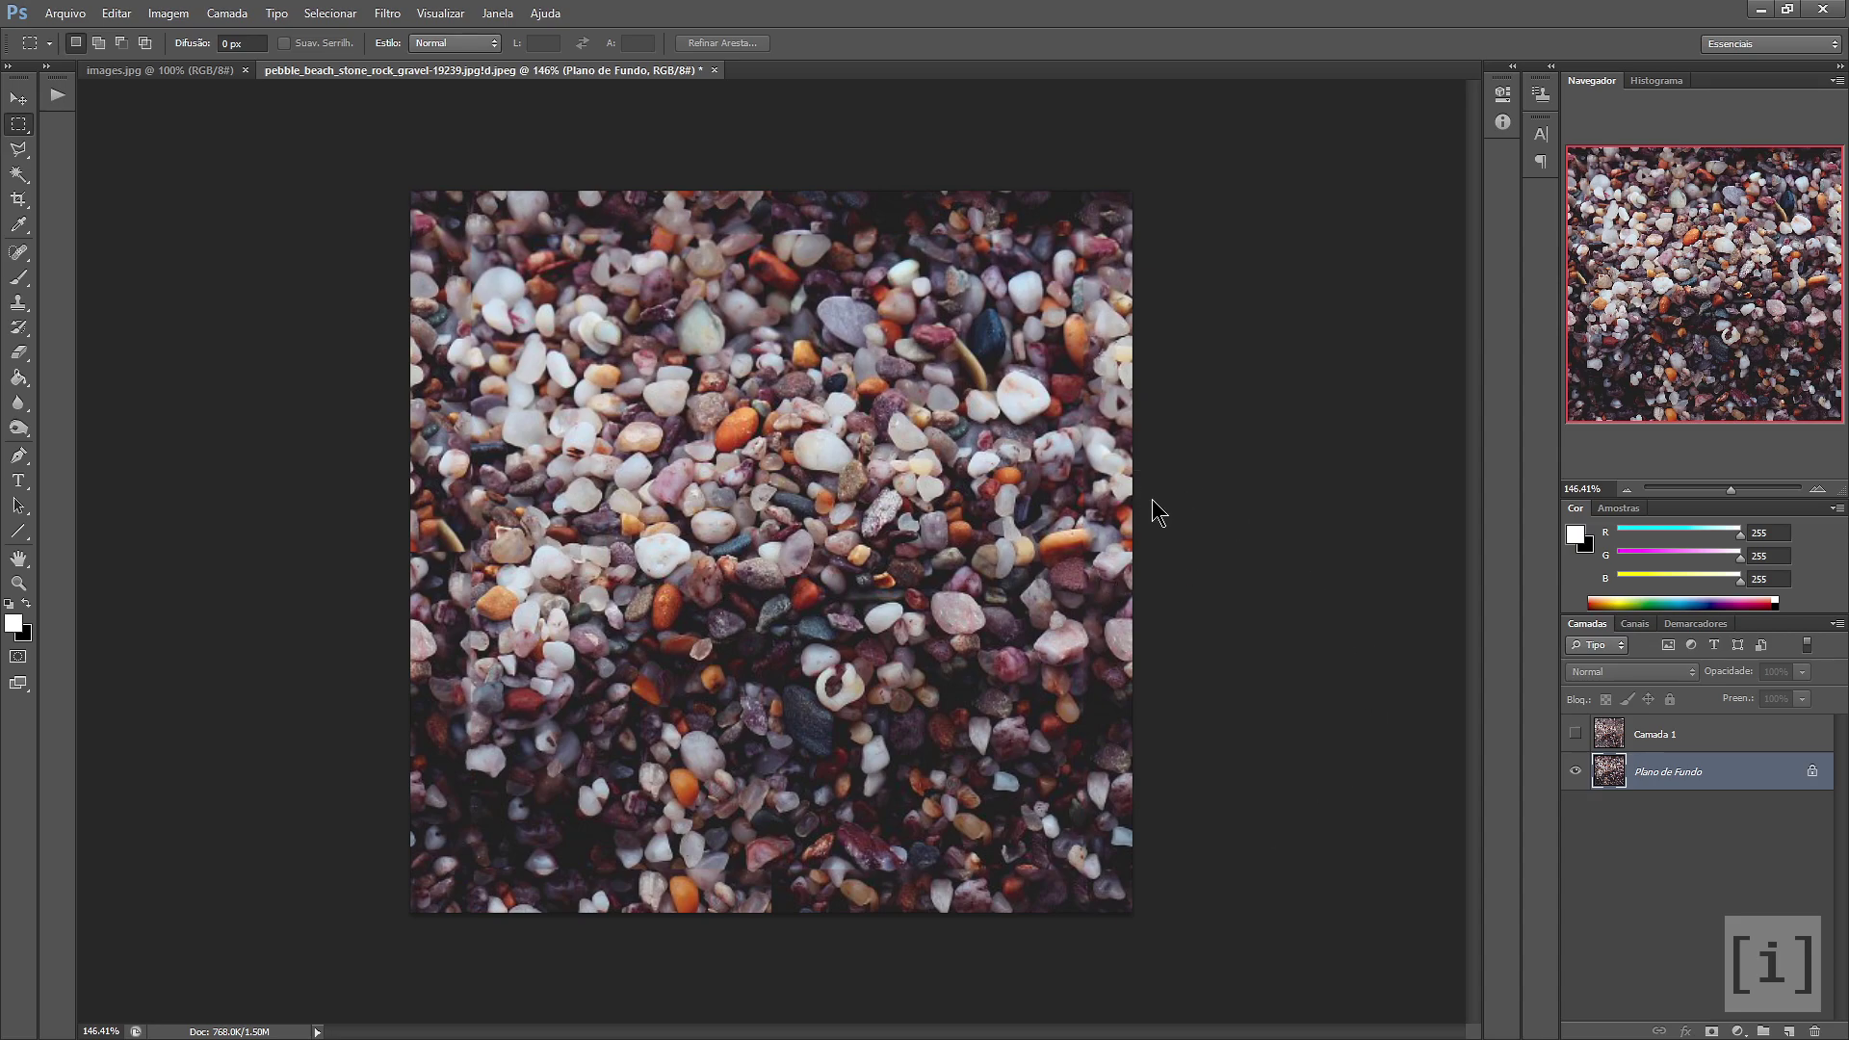
Save the tile as a PNG over the existing file and return to UPBGE
key("ctrl+shift+s")
left_click(999, 532)
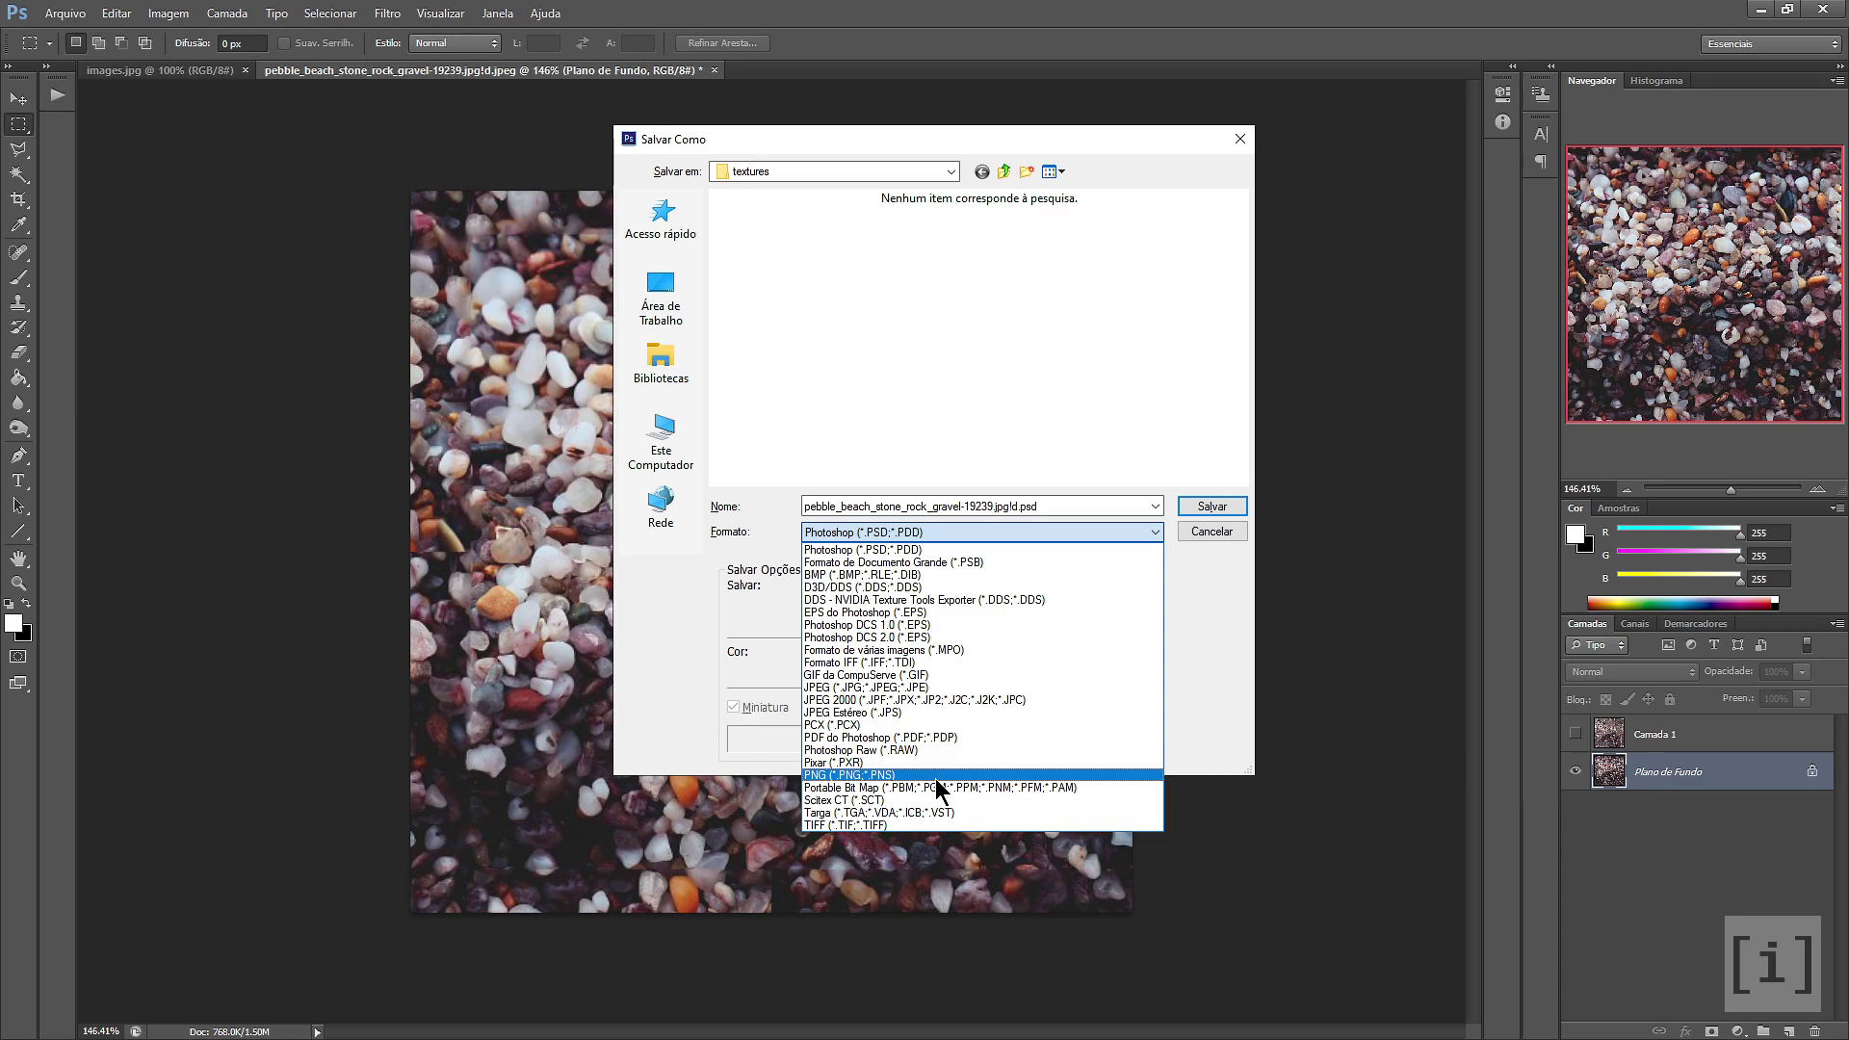
left_click(941, 775)
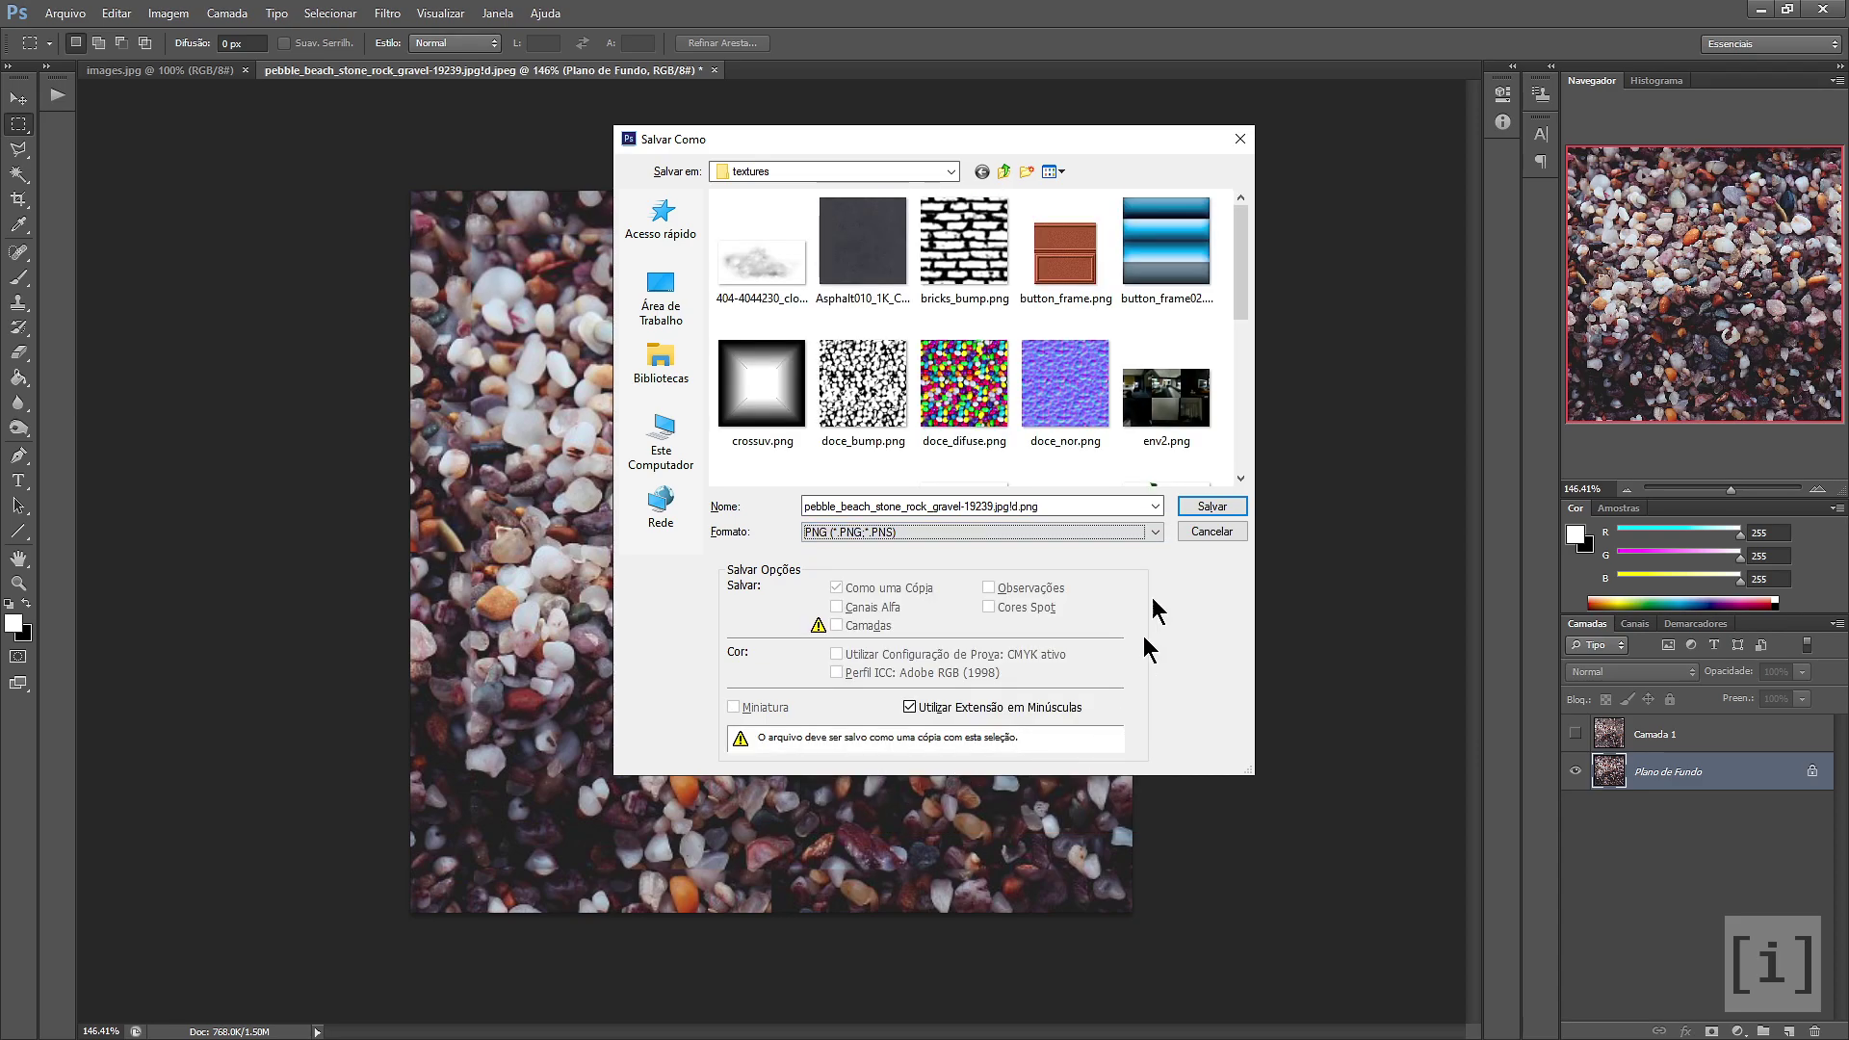
left_click(1227, 510)
left_click(862, 416)
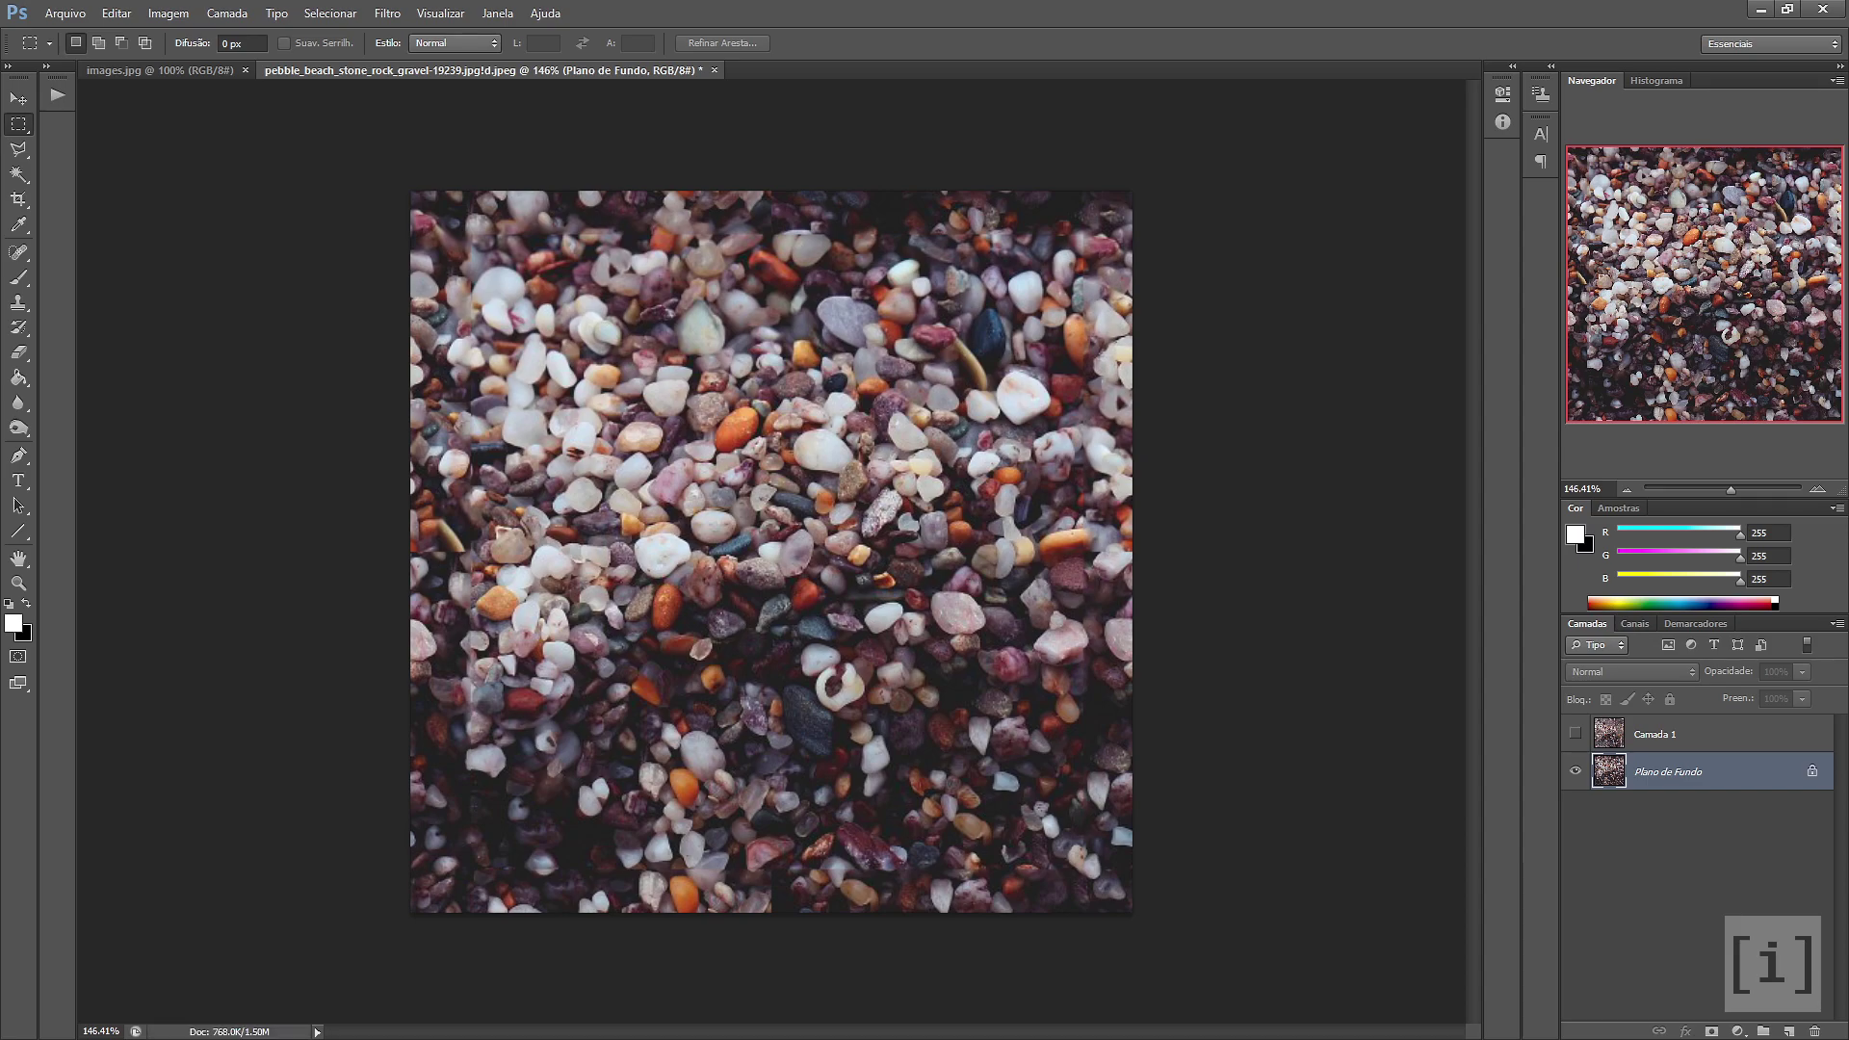
key("alt+Tab")
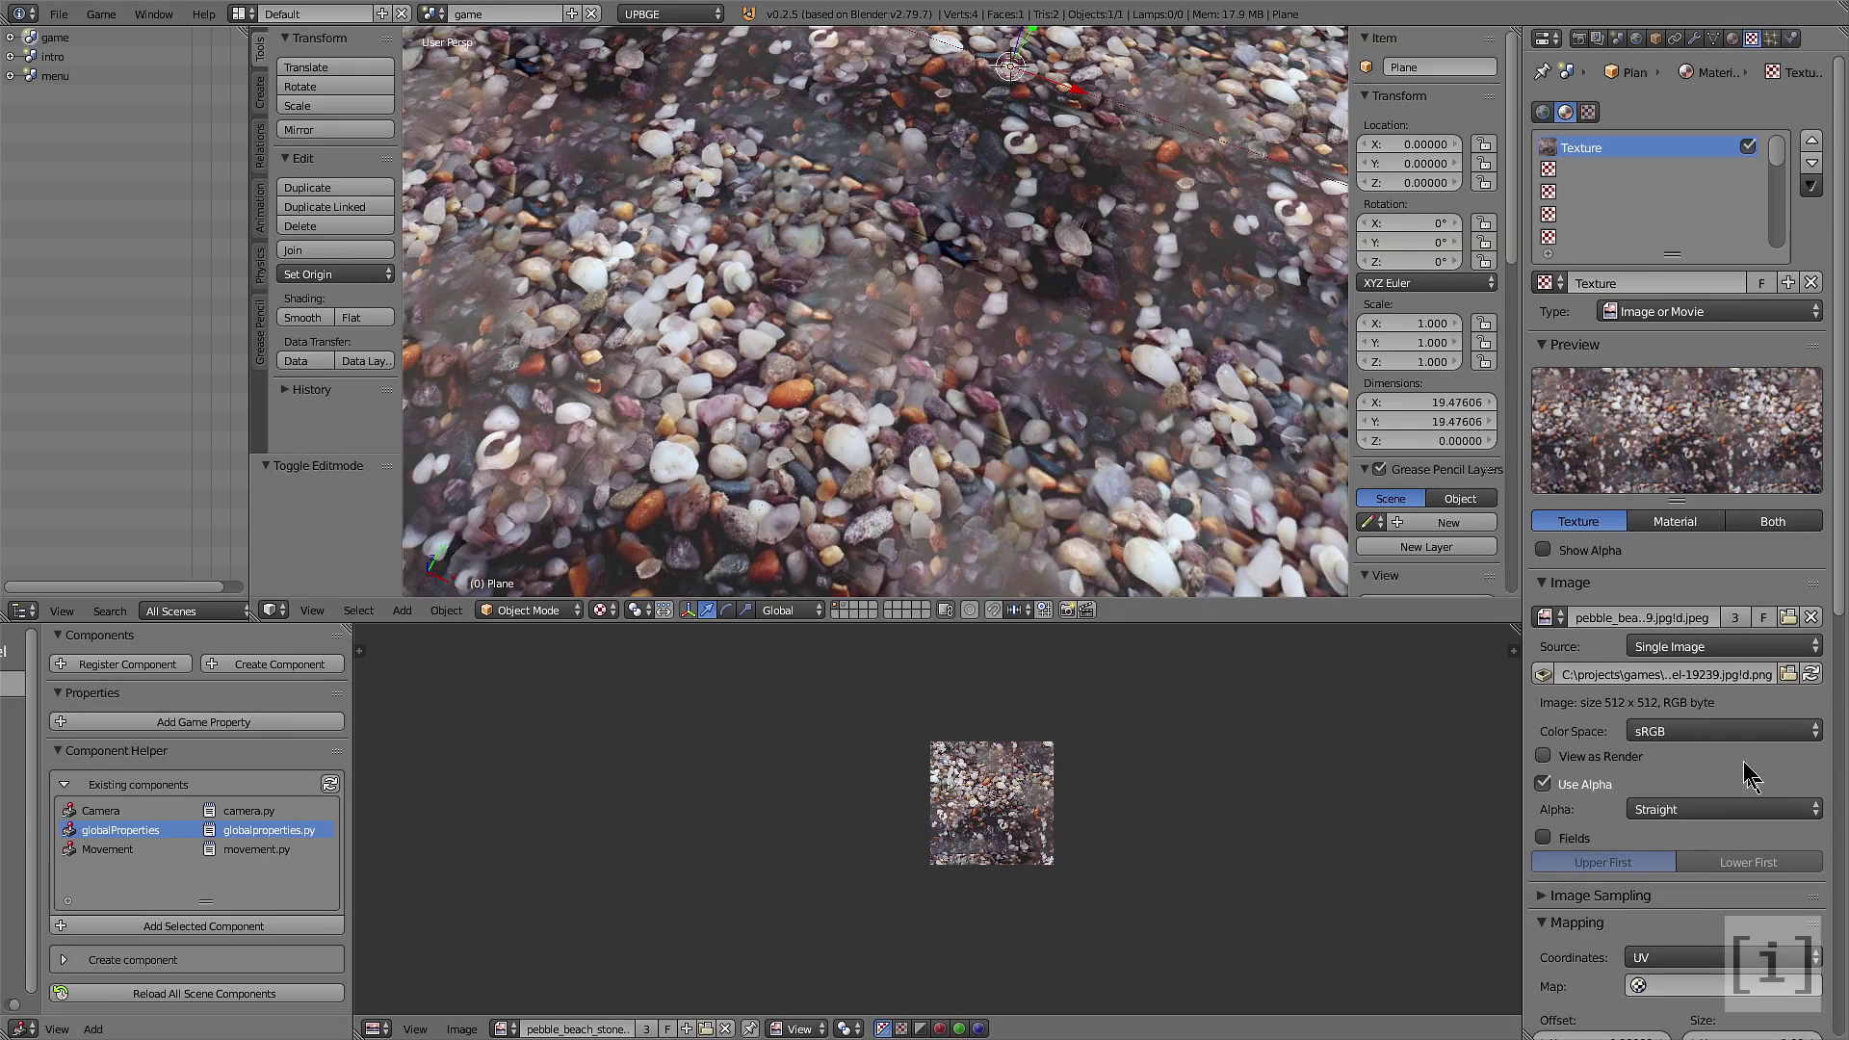
Reload the pebble image and inspect its tiling on the plane in a maximised 3D view
left_click(1812, 676)
key("ctrl+Up")
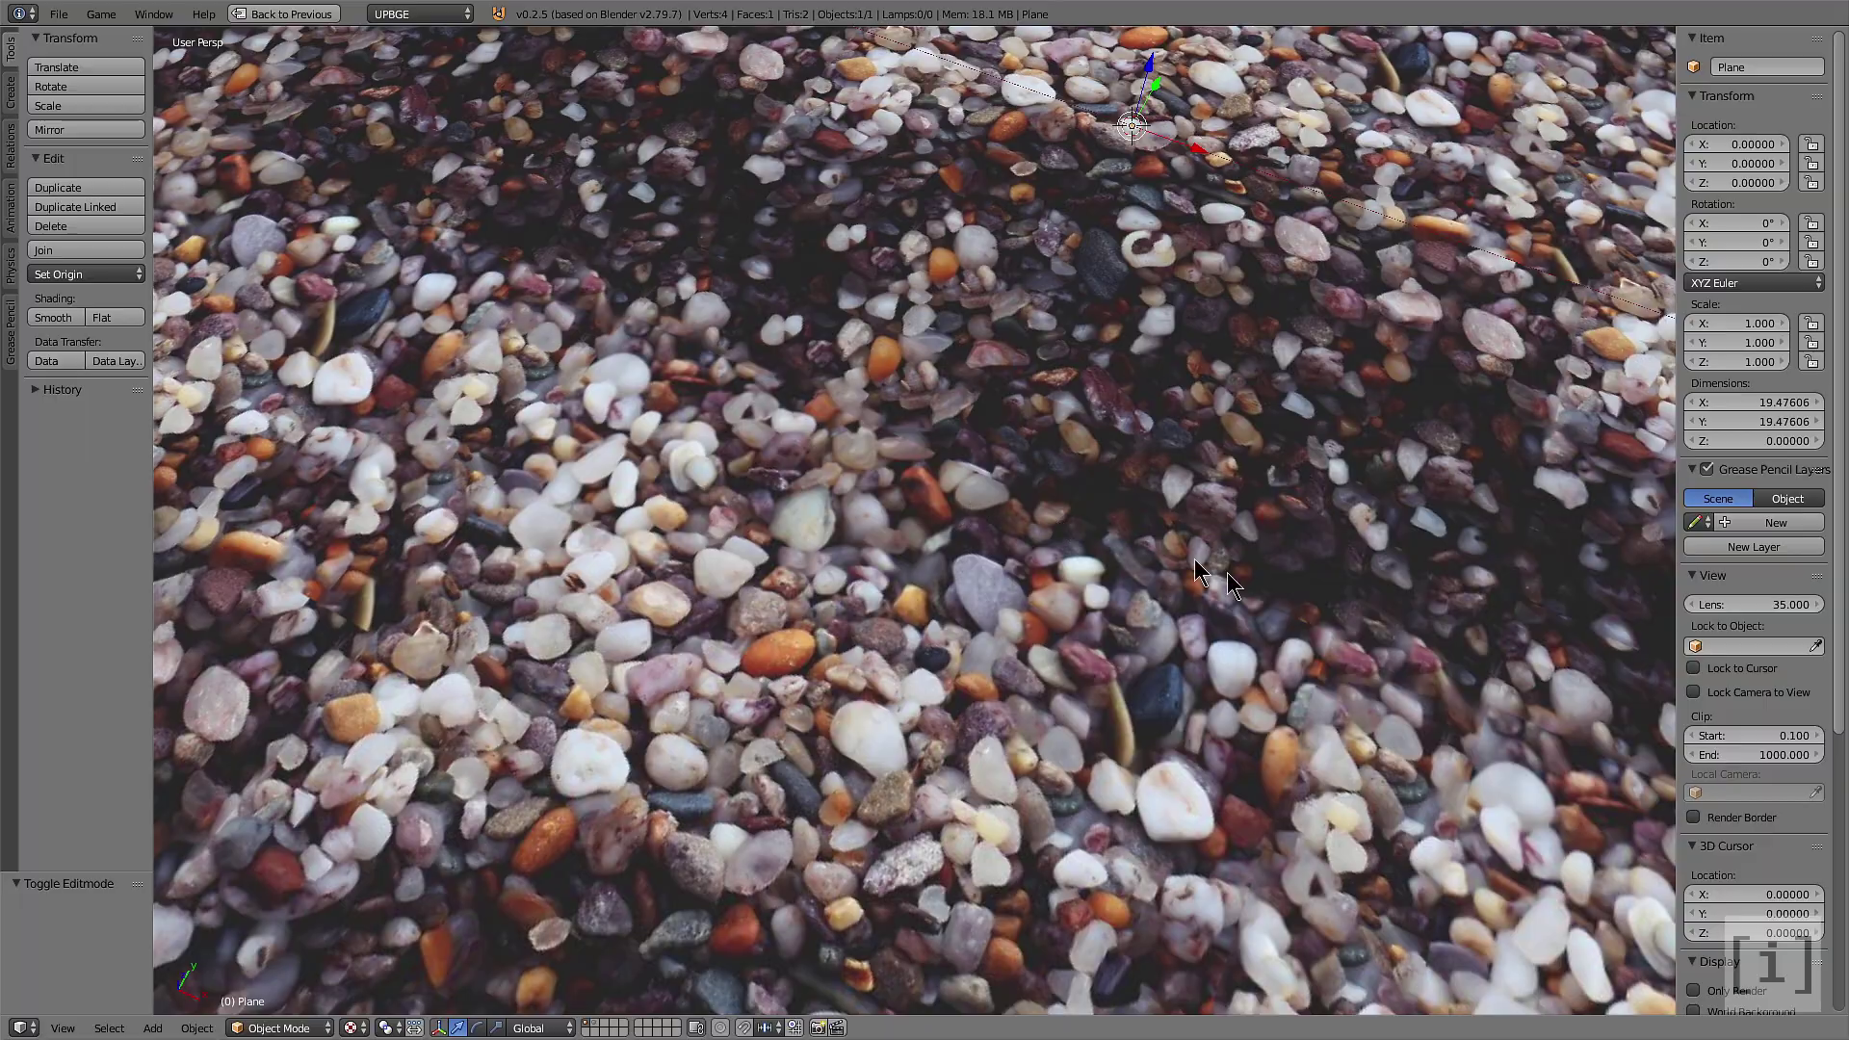
scroll(1085, 572, "down", 5)
scroll(1009, 709, "up", 4)
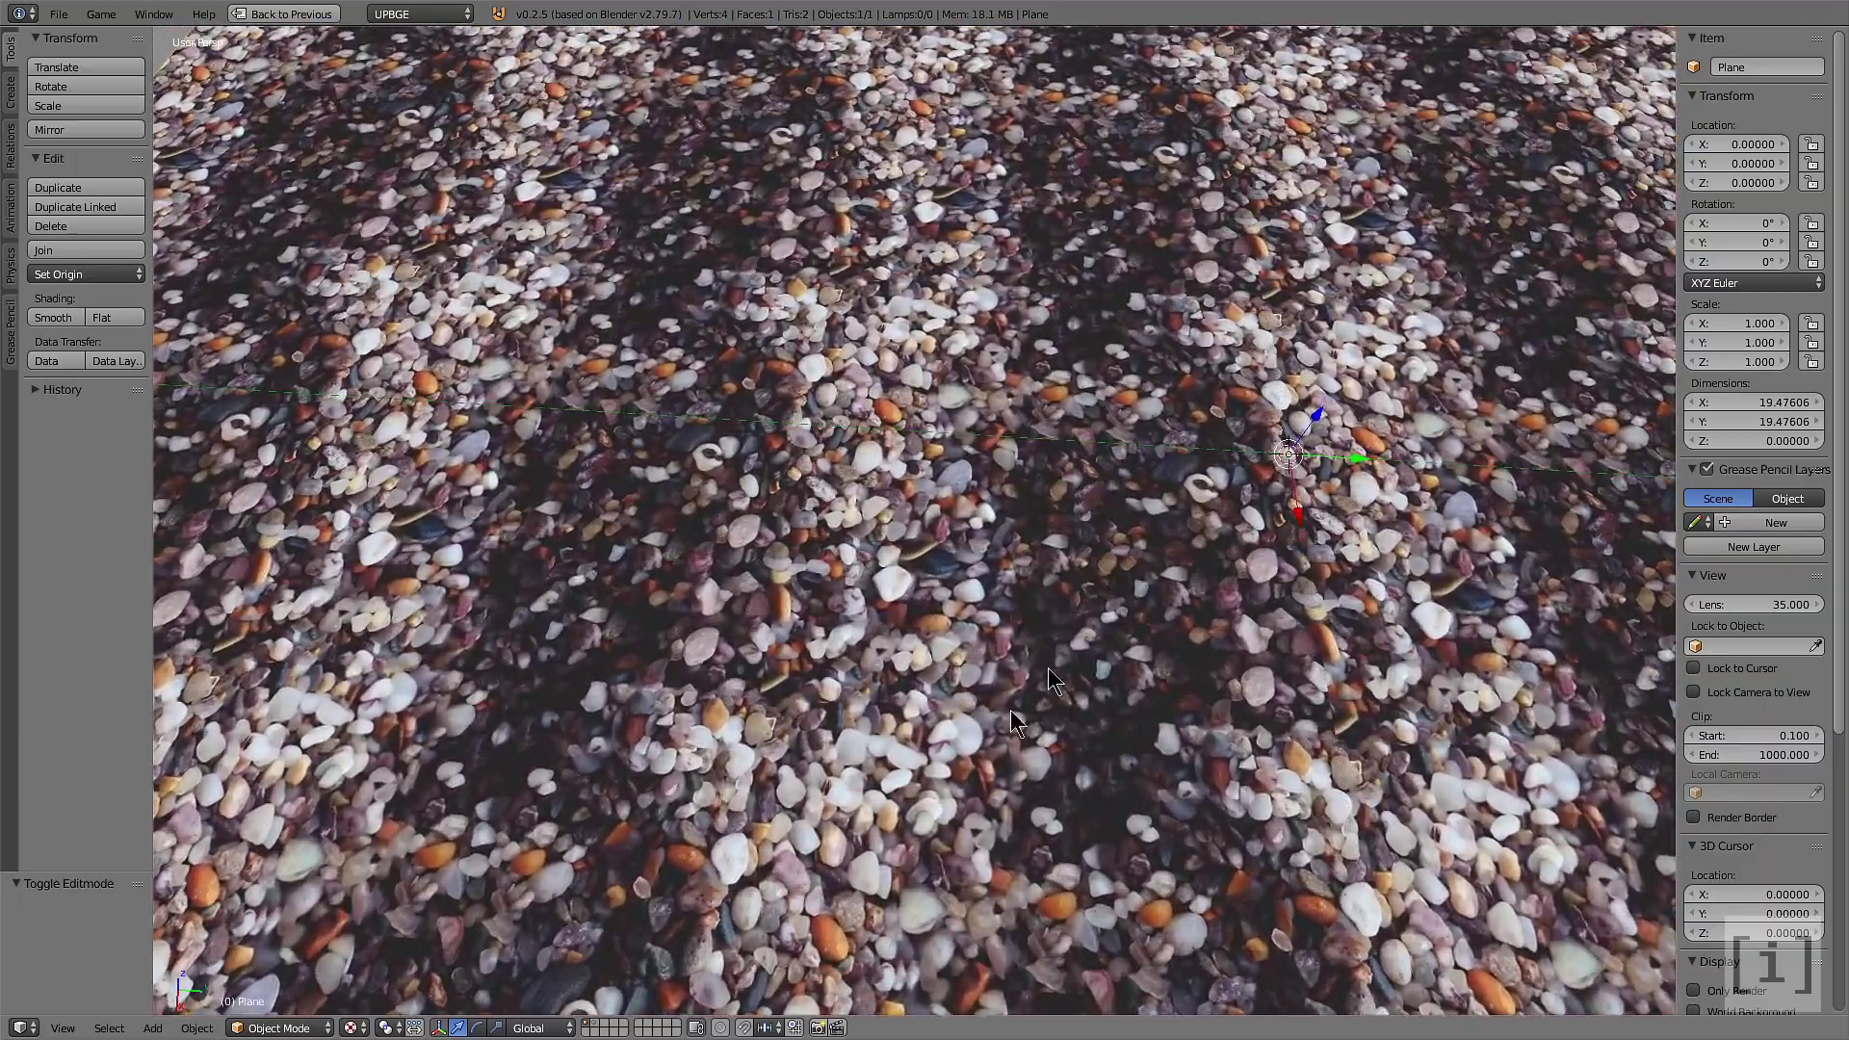
scroll(1011, 732, "up", 2)
mouse_move(1011, 739)
left_mouse_down()
mouse_move(1225, 553)
mouse_move(1044, 632)
mouse_move(1149, 654)
left_mouse_up()
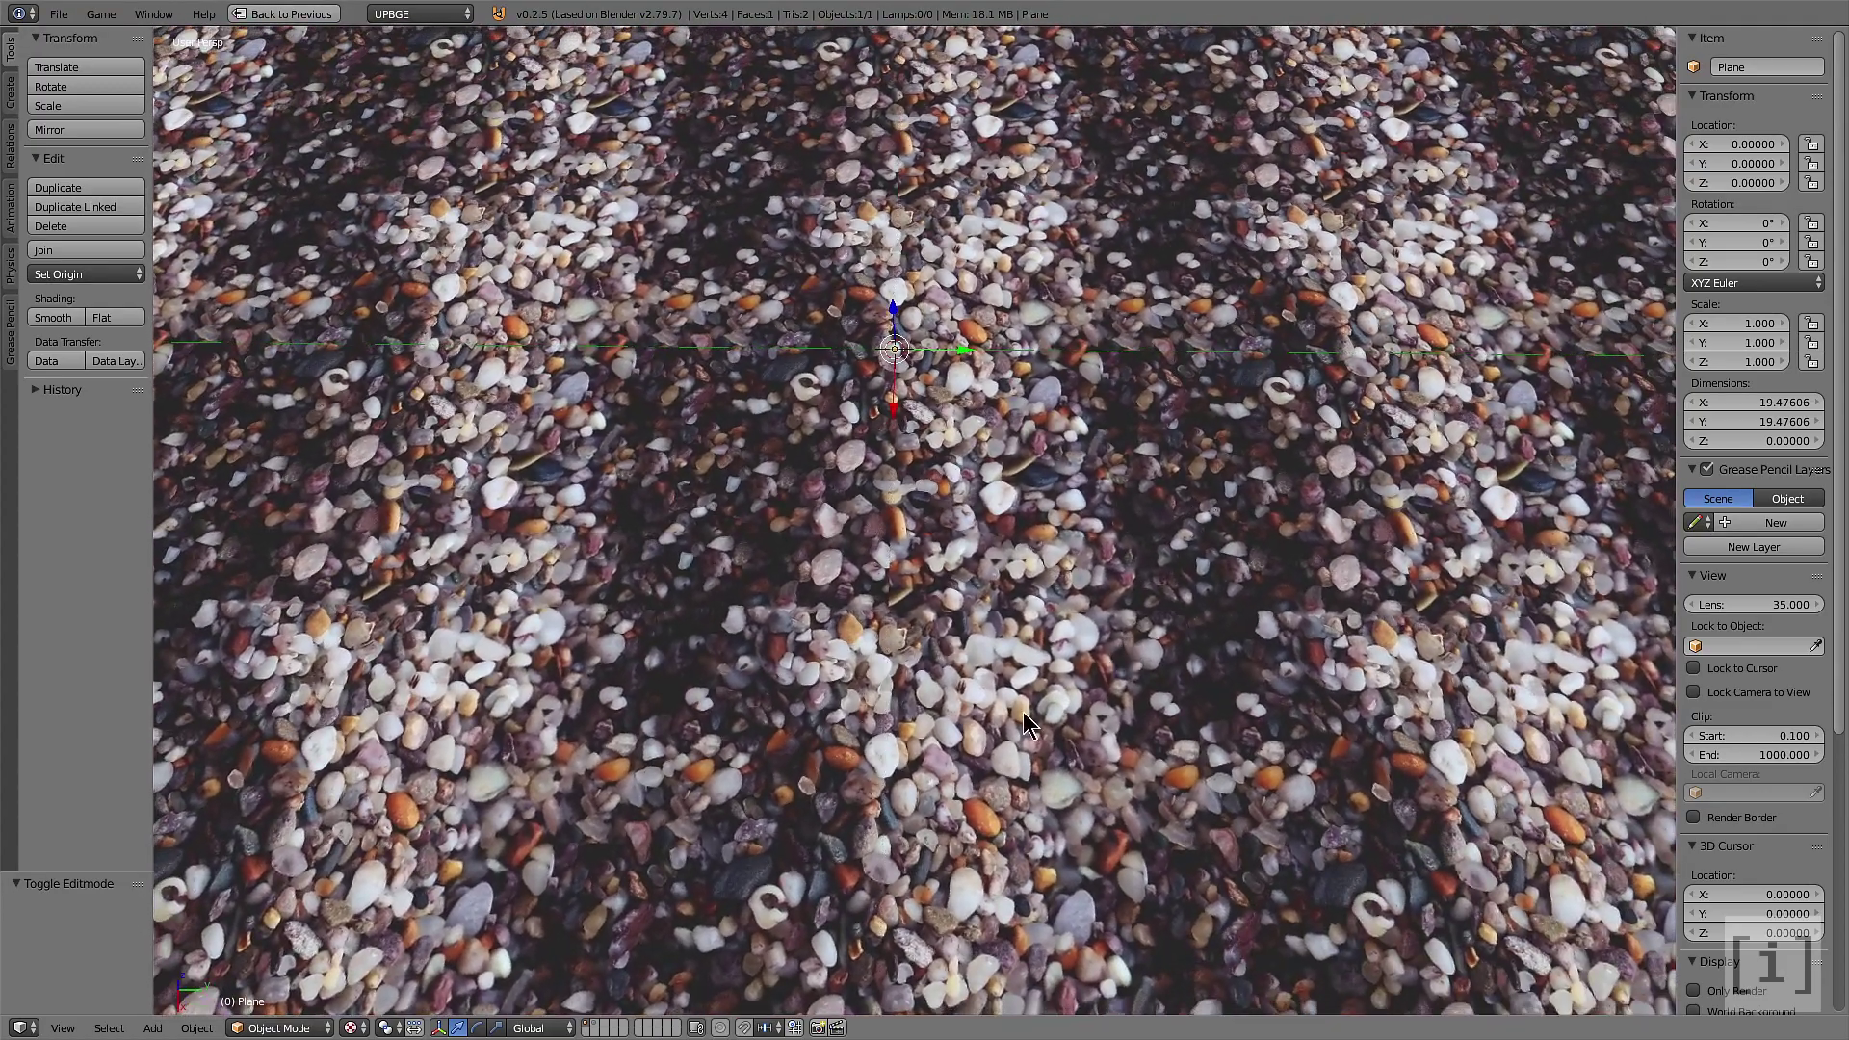
key("ctrl+Up")
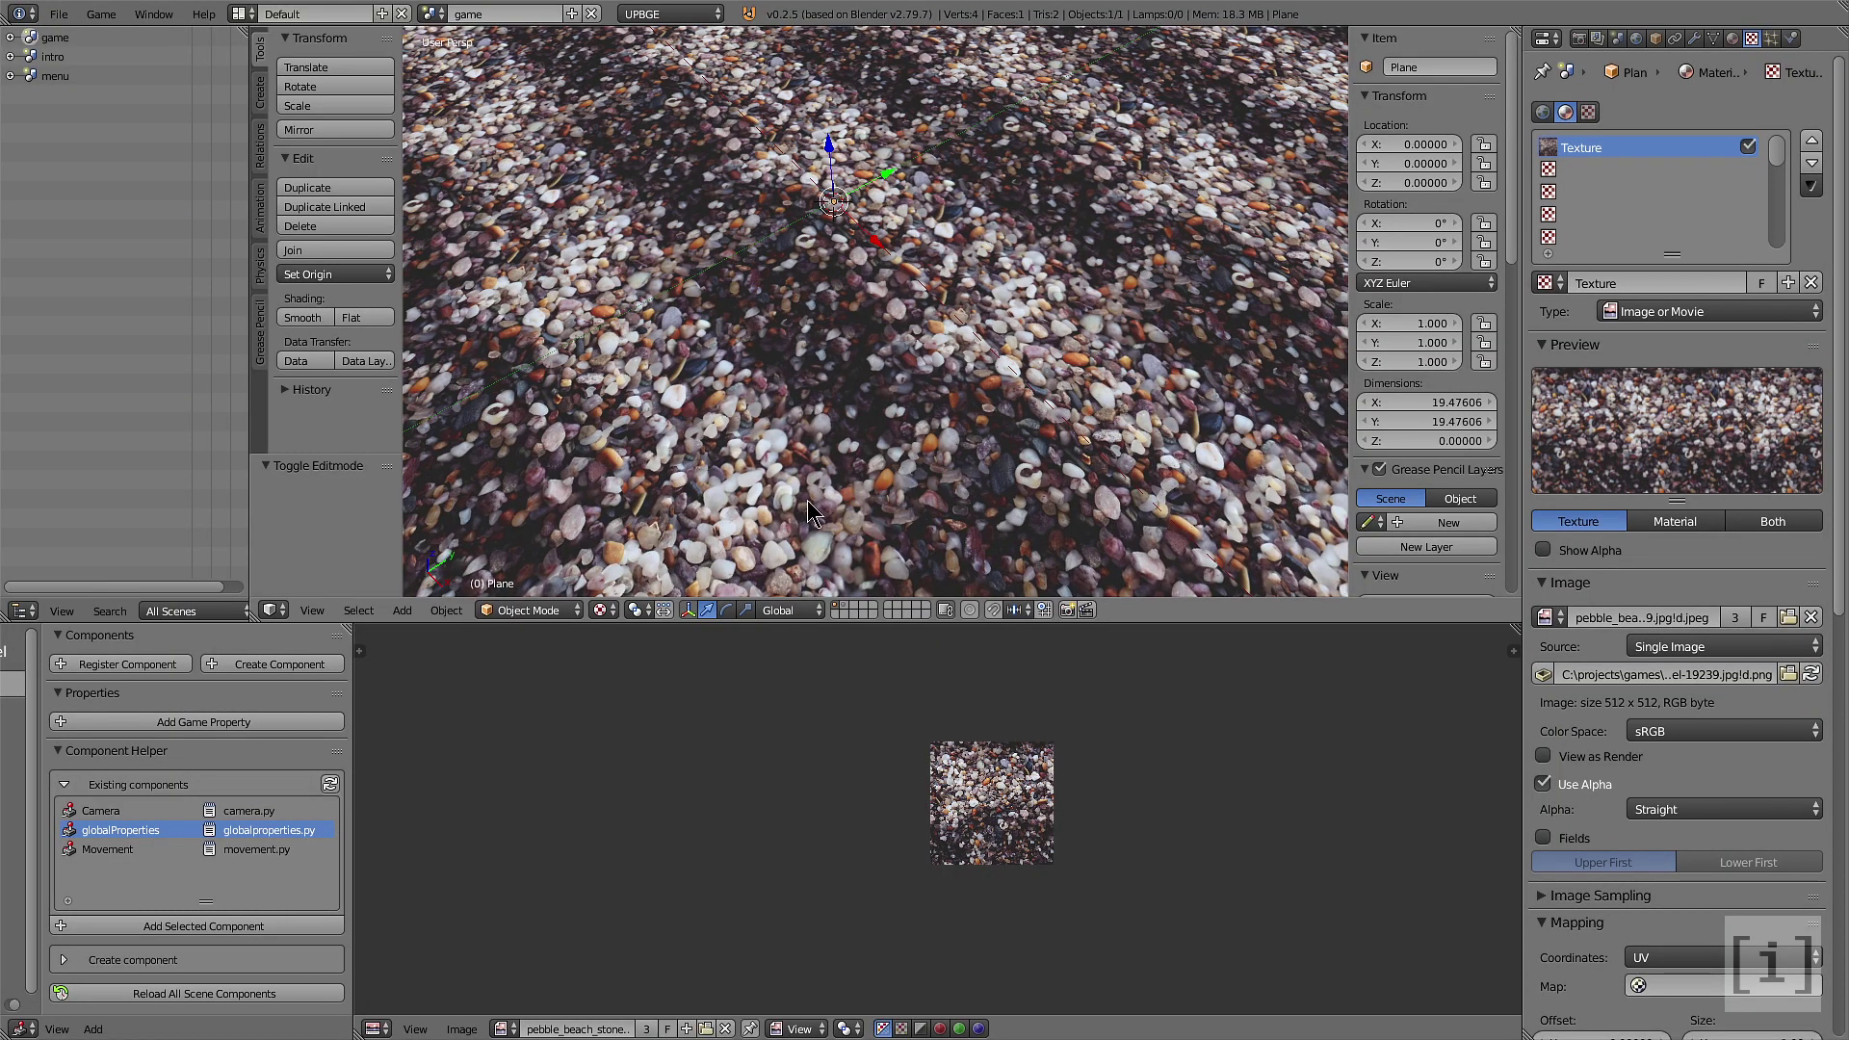
Show the candy-textured plane's layer and orbit around it
left_click(840, 610)
scroll(822, 251, "down", 5)
mouse_move(822, 250)
left_mouse_down()
mouse_move(805, 314)
mouse_move(1024, 292)
left_mouse_up()
scroll(932, 301, "up", 5)
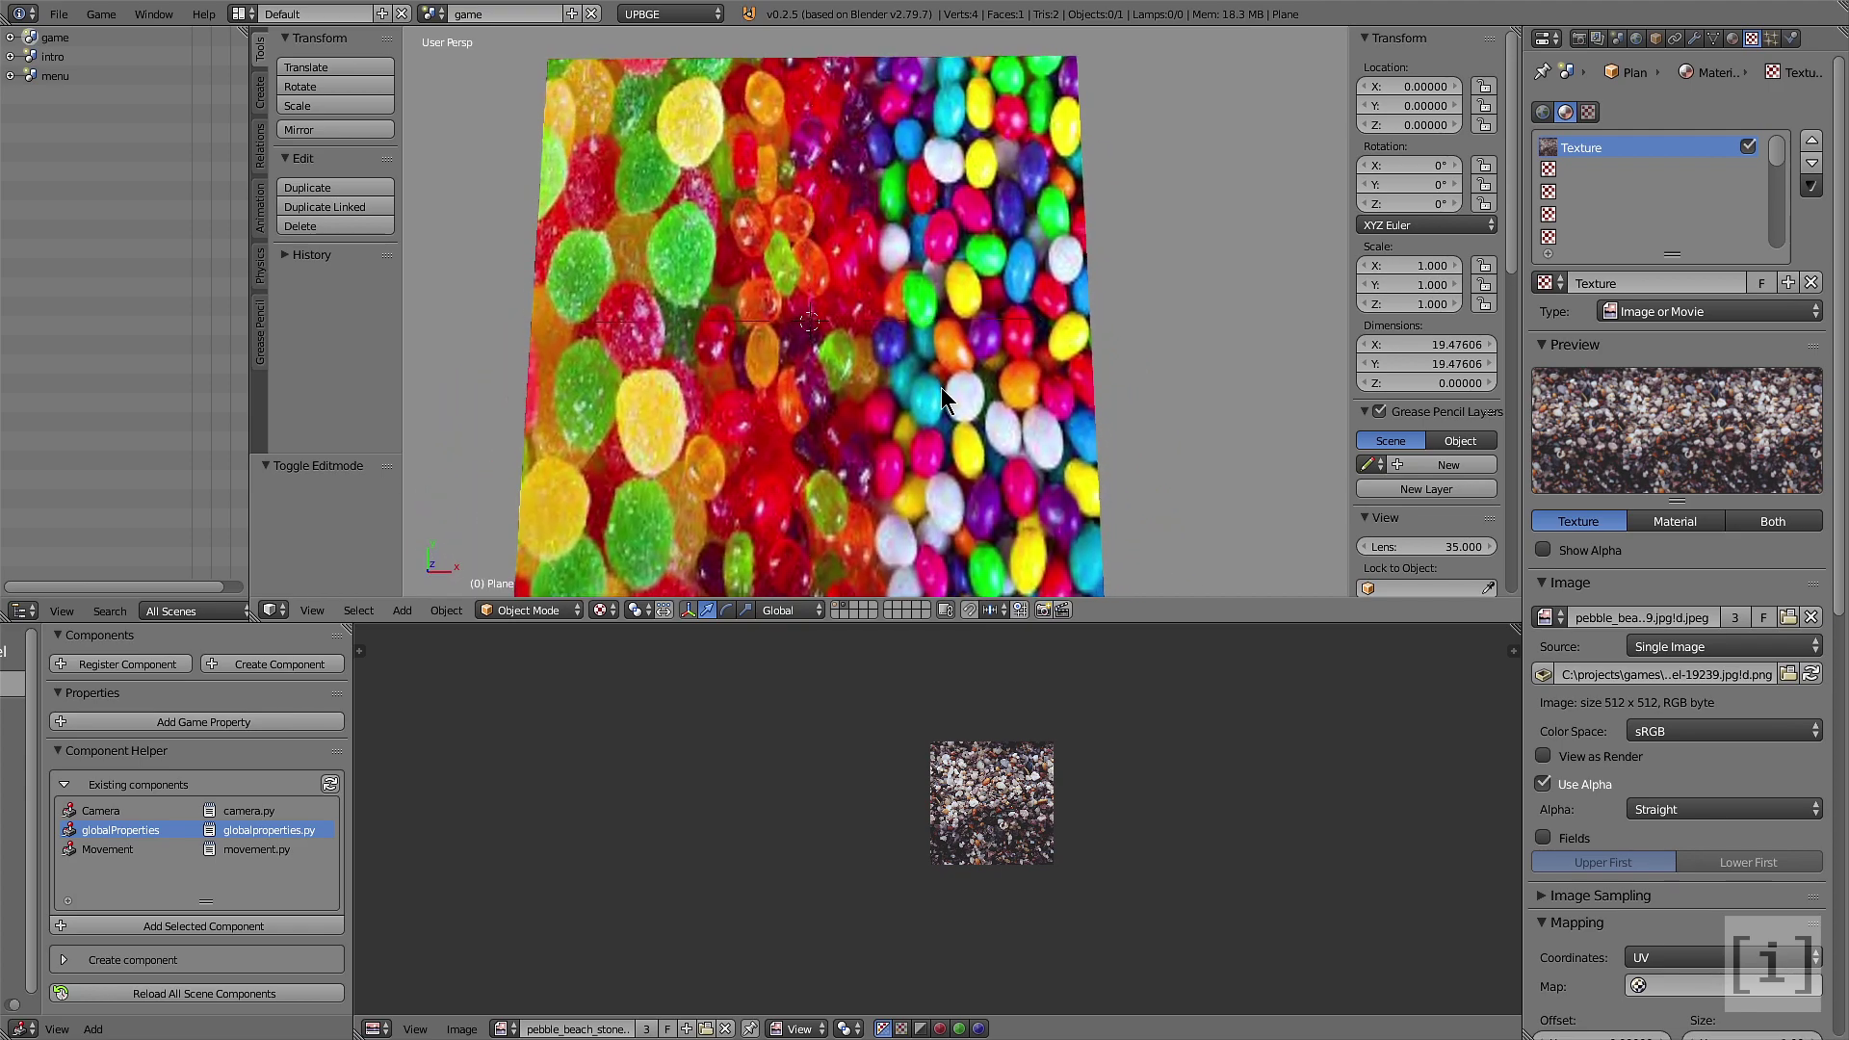
left_click_drag(940, 387, 957, 366)
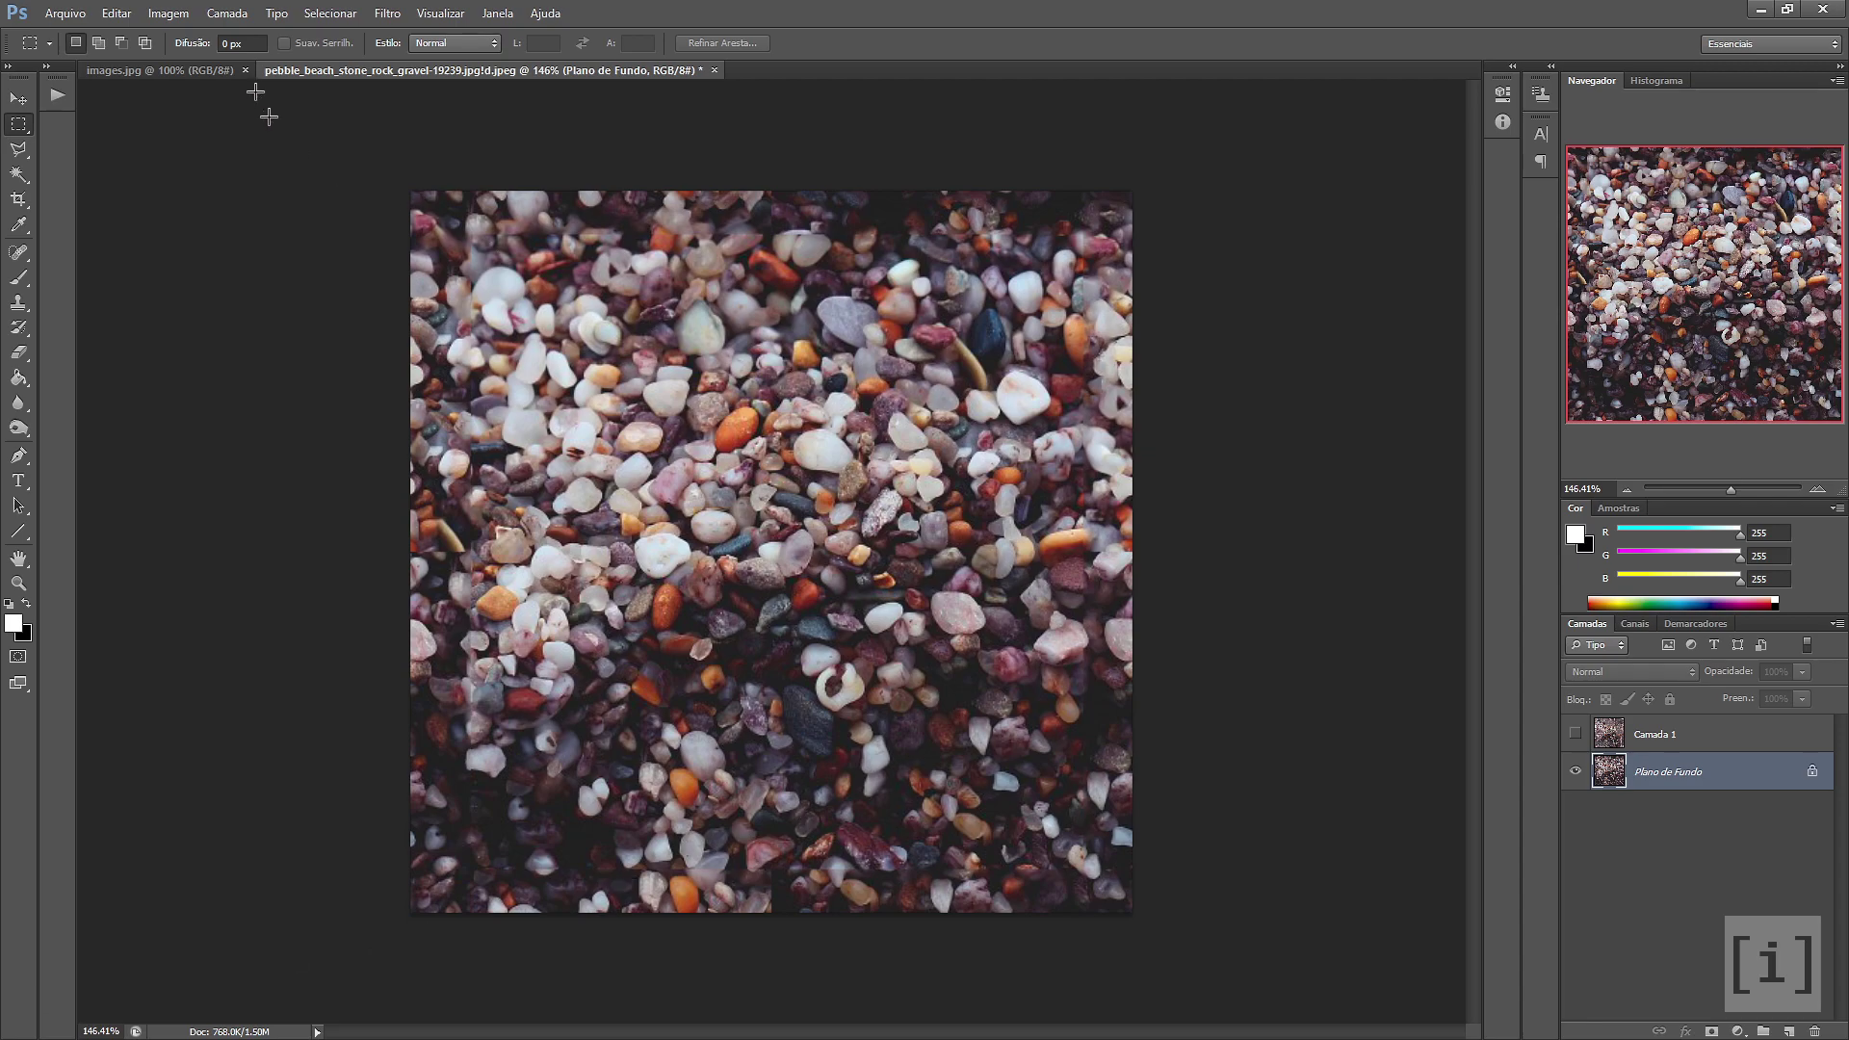
Crop images.jpg down to the jellybean half on the right using a marquee selection
left_click(178, 70)
scroll(801, 584, "up", 4)
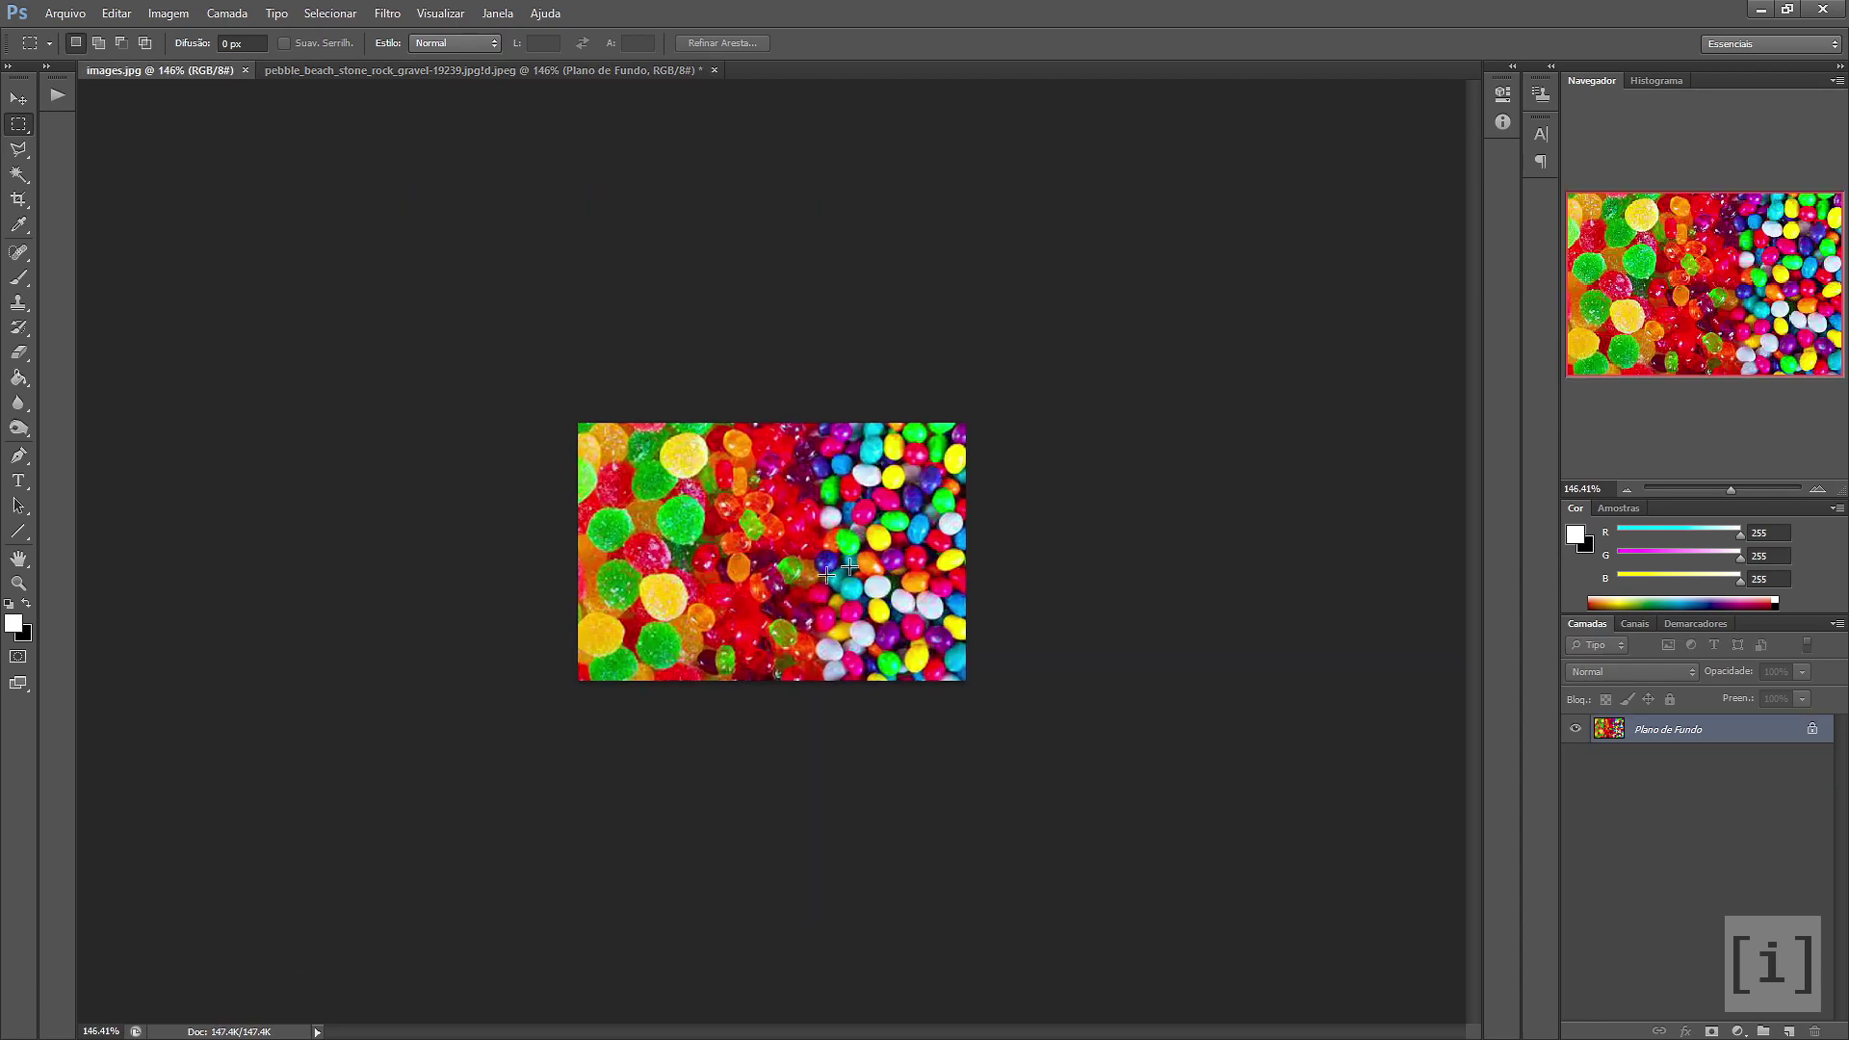
scroll(855, 565, "up", 1)
scroll(1056, 502, "up", 1)
scroll(960, 511, "up", 1)
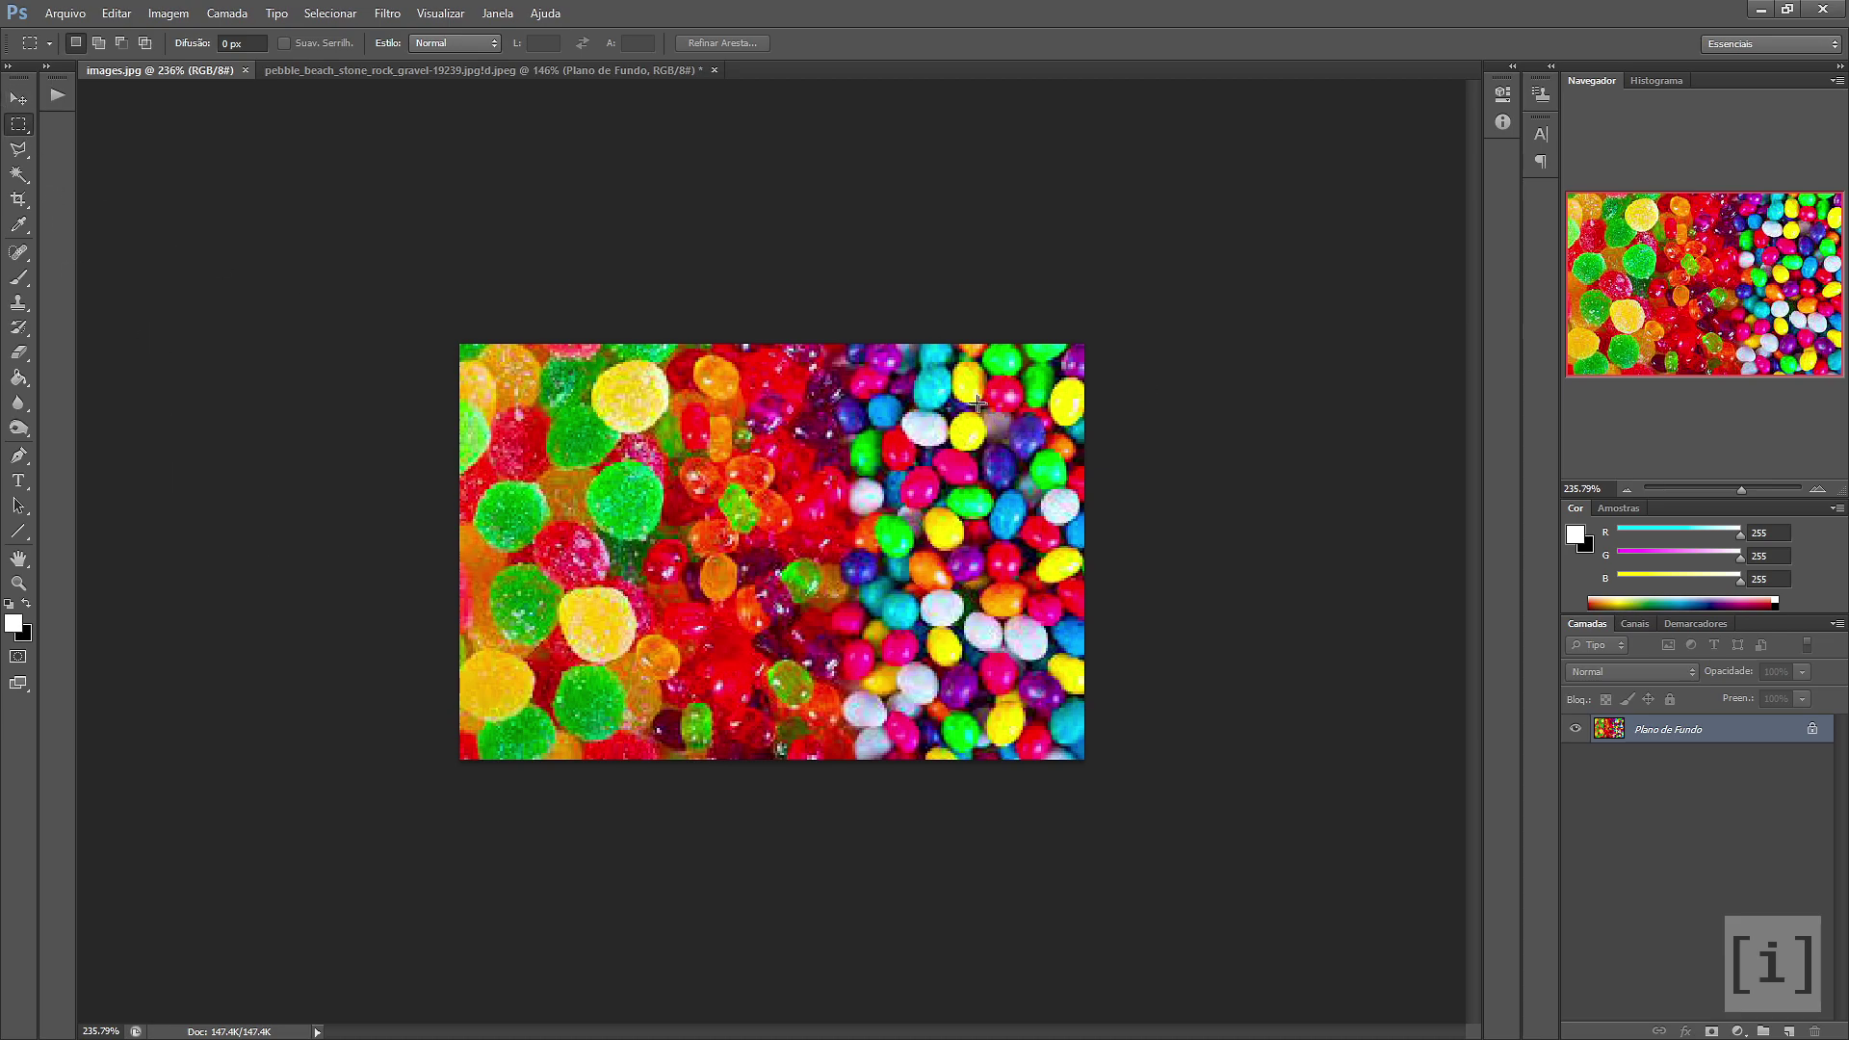
mouse_move(1142, 317)
left_mouse_down()
mouse_move(878, 789)
mouse_move(825, 796)
left_mouse_up()
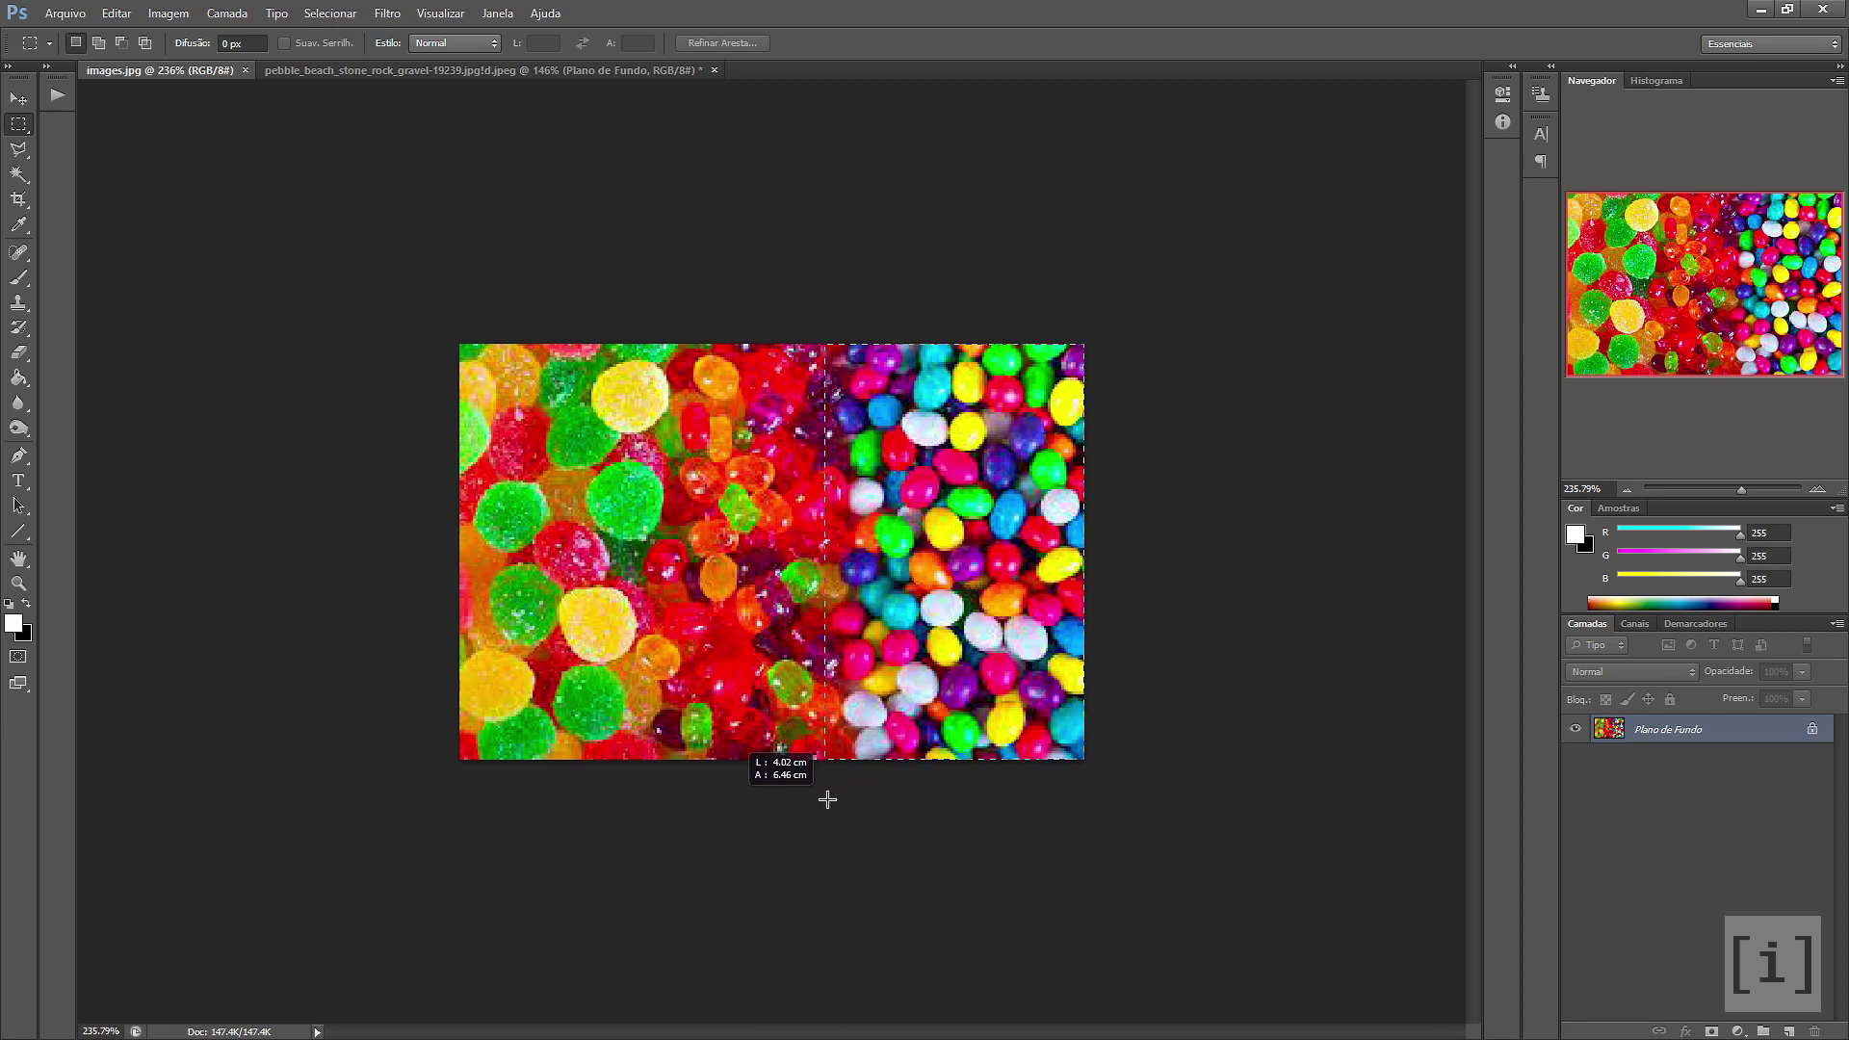
key("c")
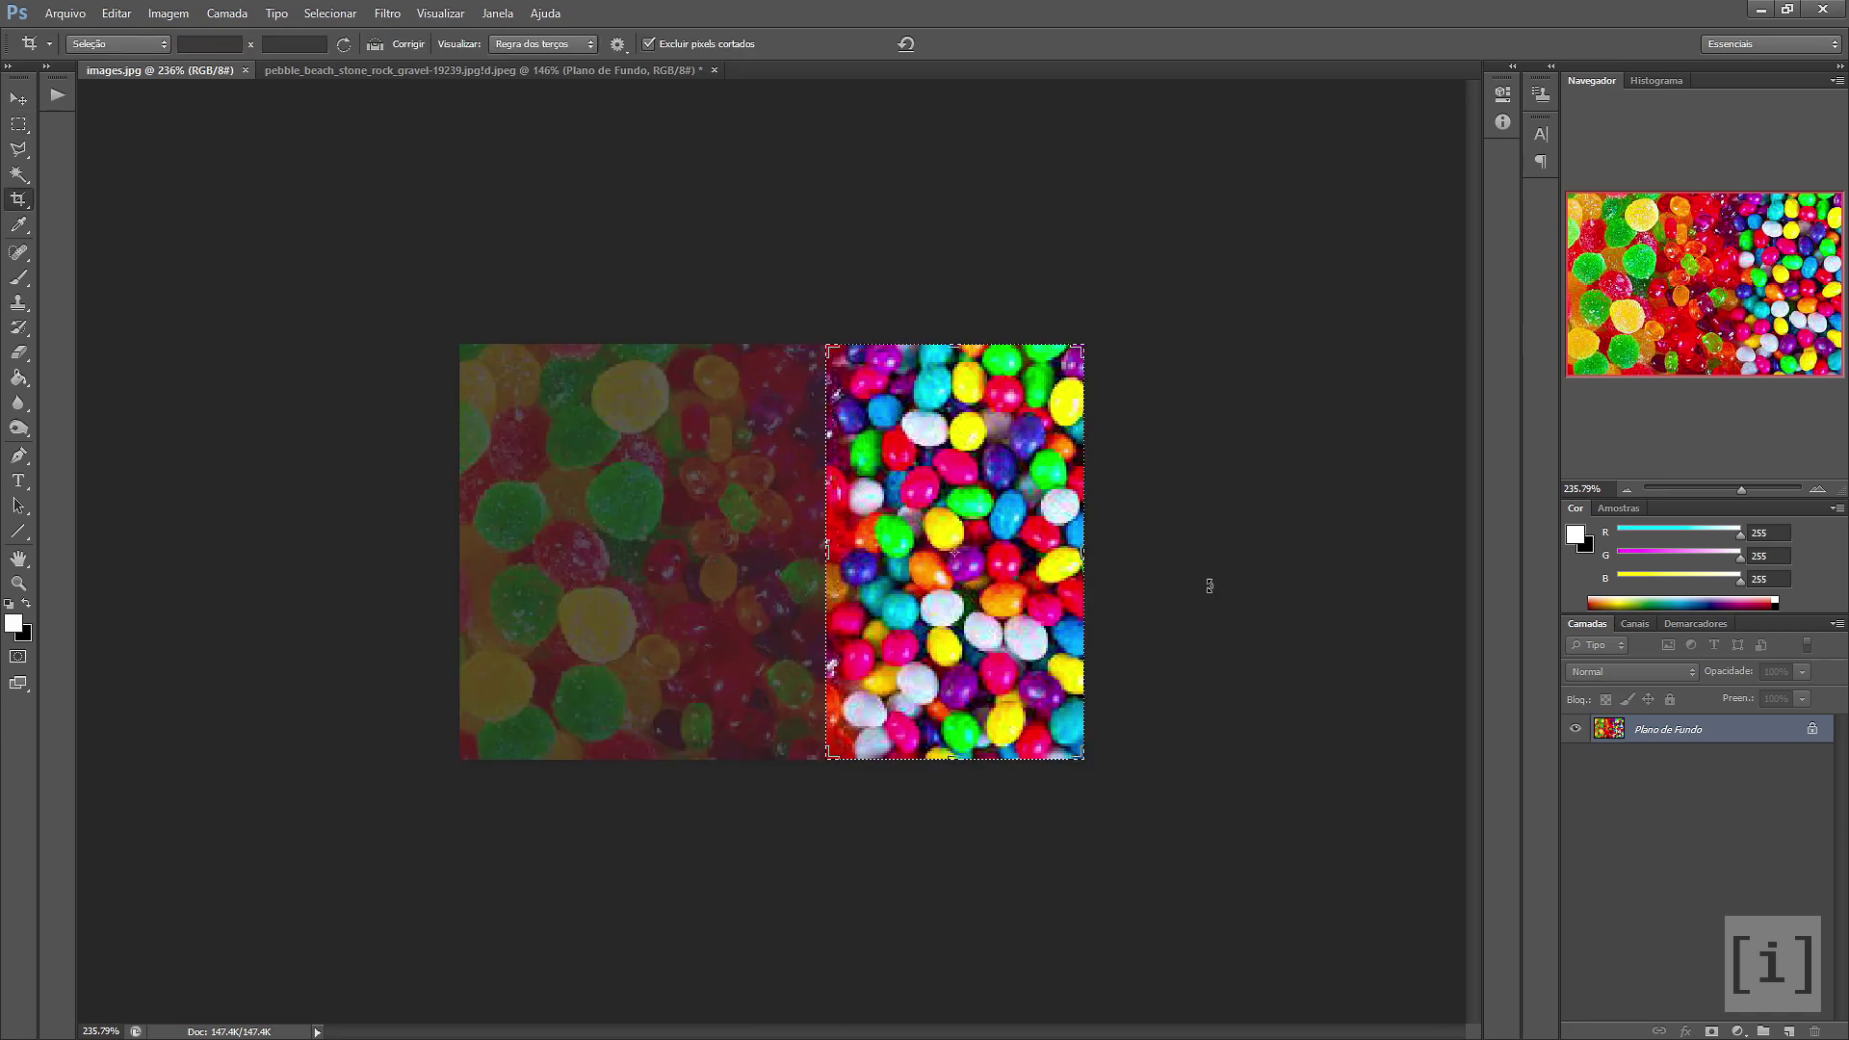
key("Return")
scroll(946, 547, "up", 1)
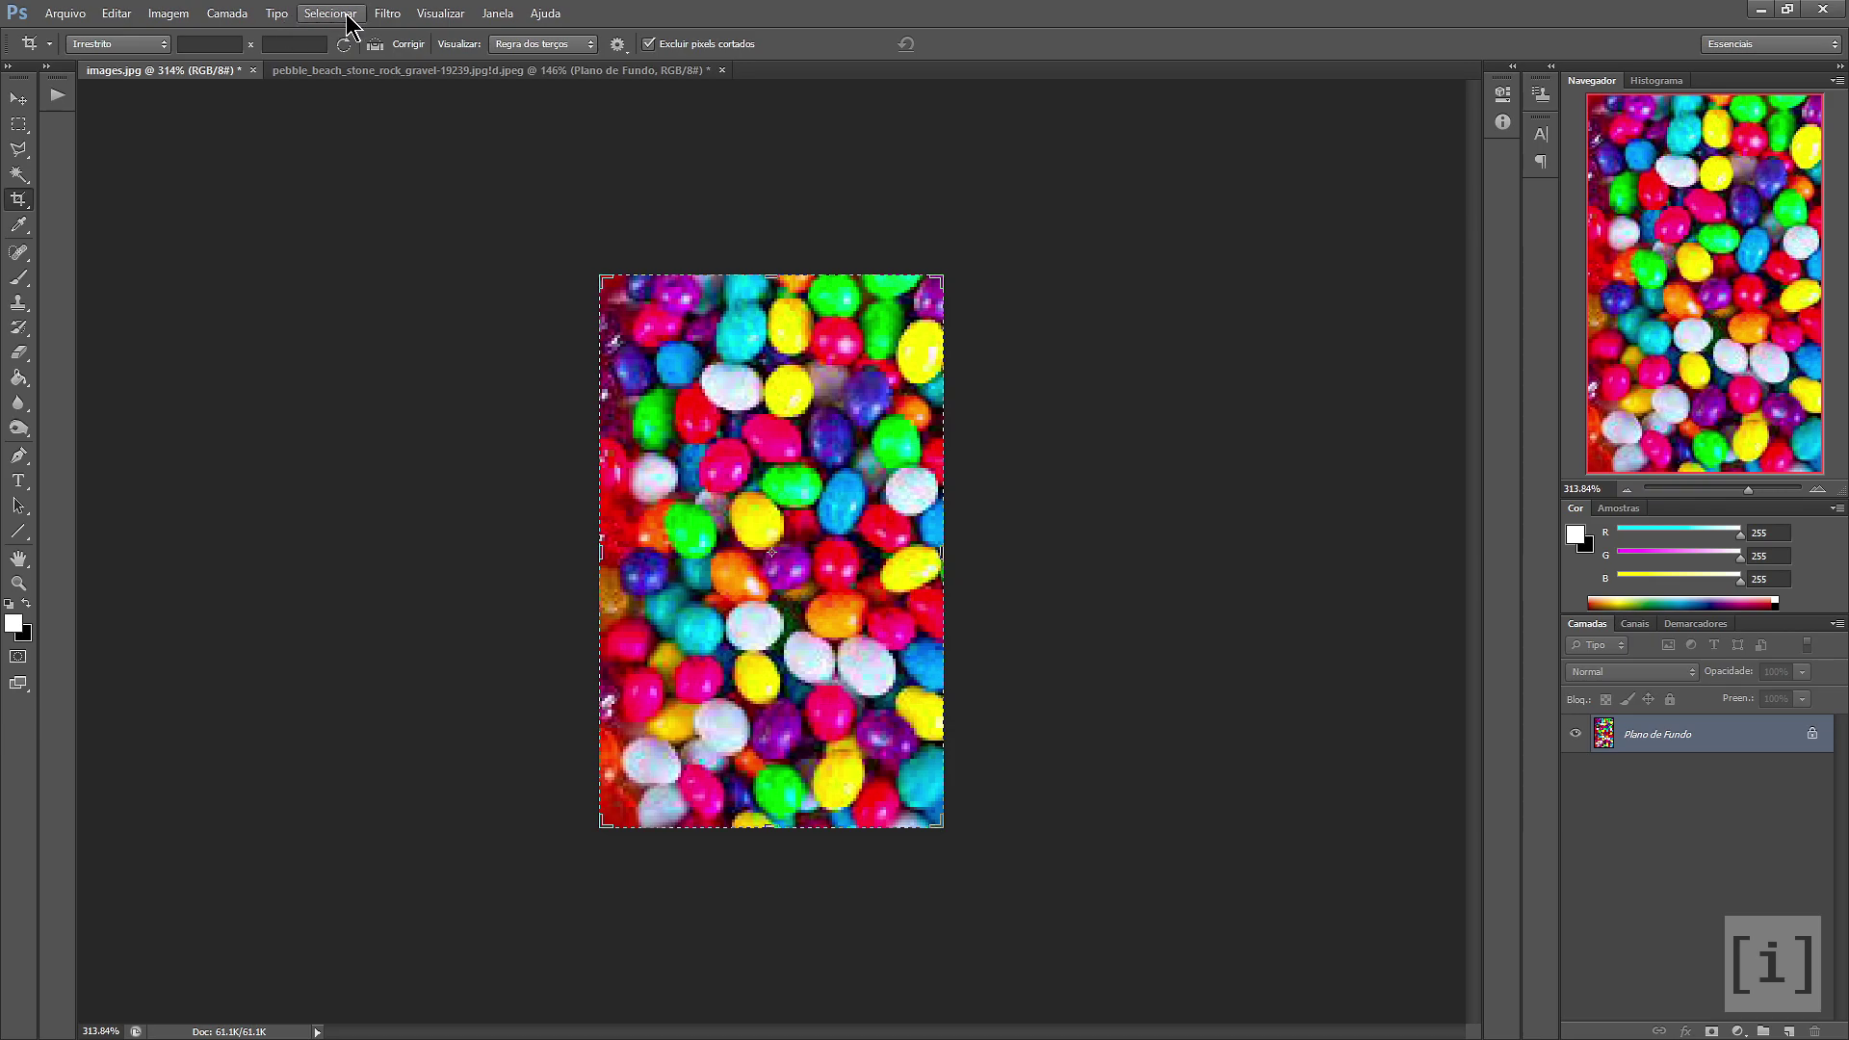
left_click(176, 14)
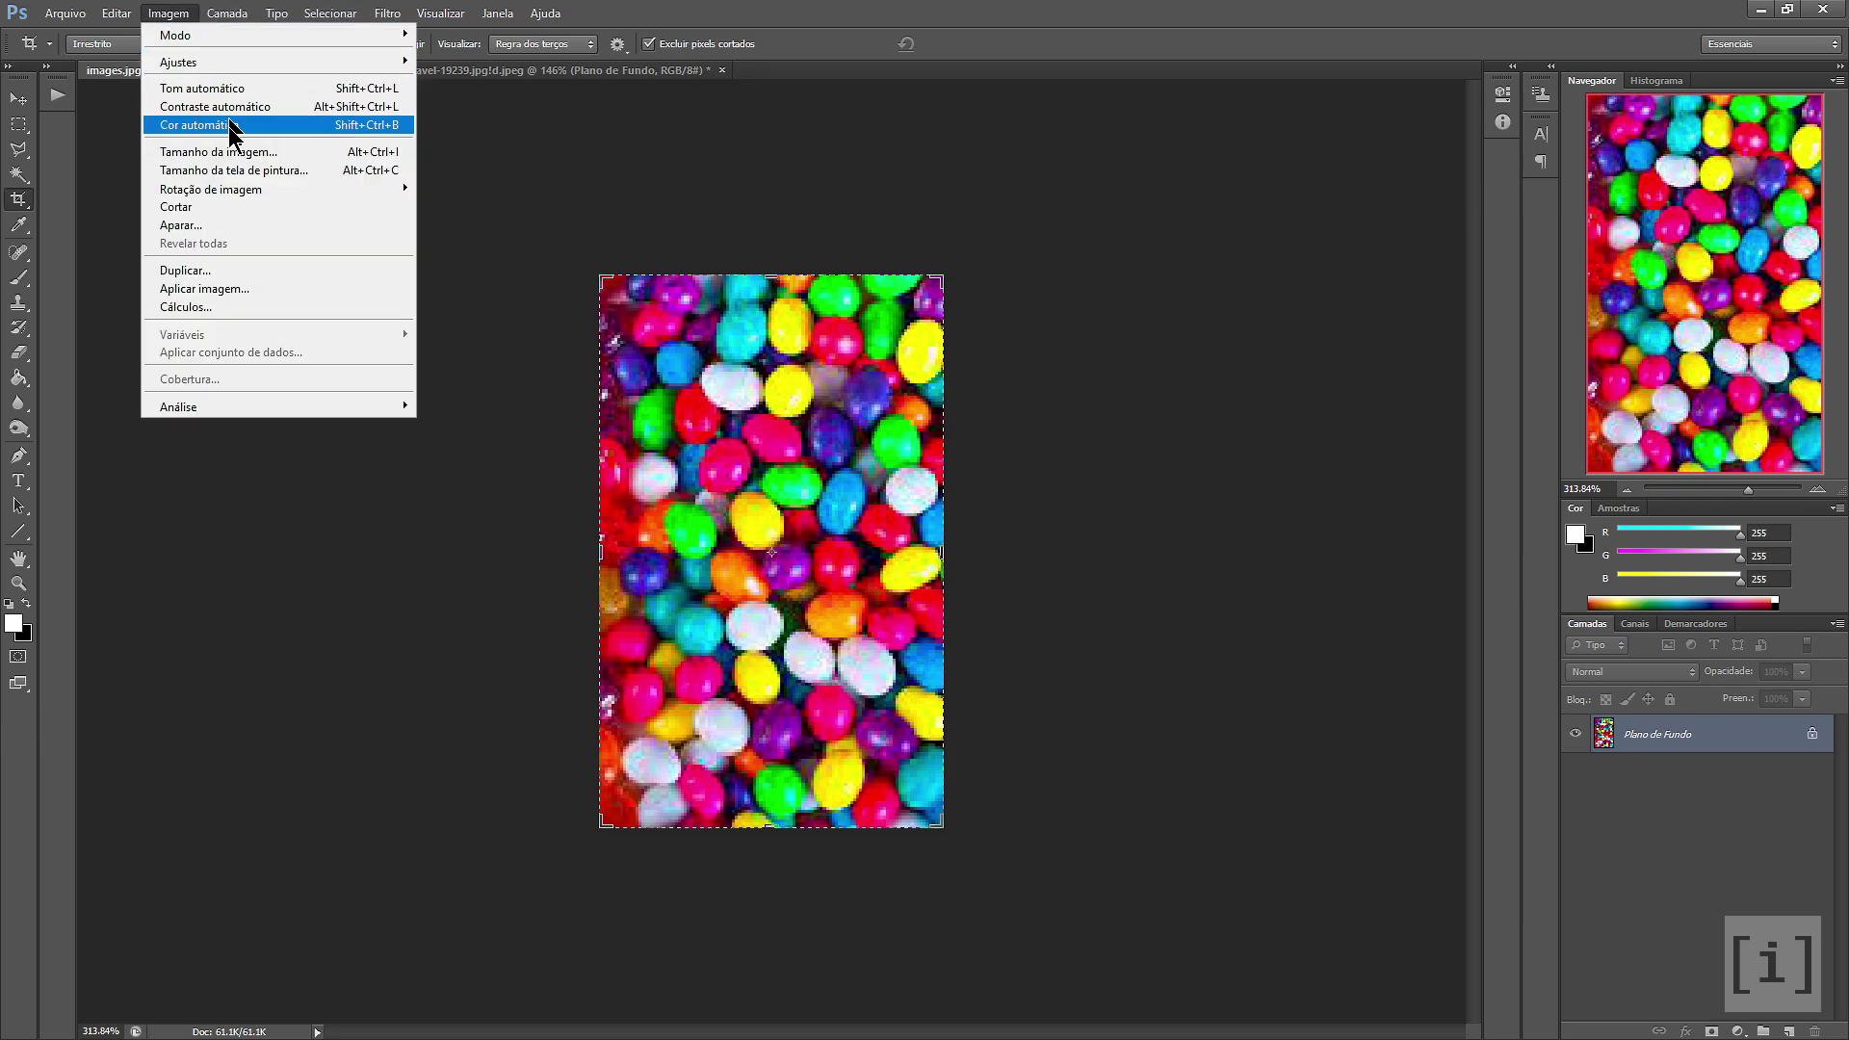
Resize the canvas to 256×256 pixels, which adds a black border
left_click(273, 150)
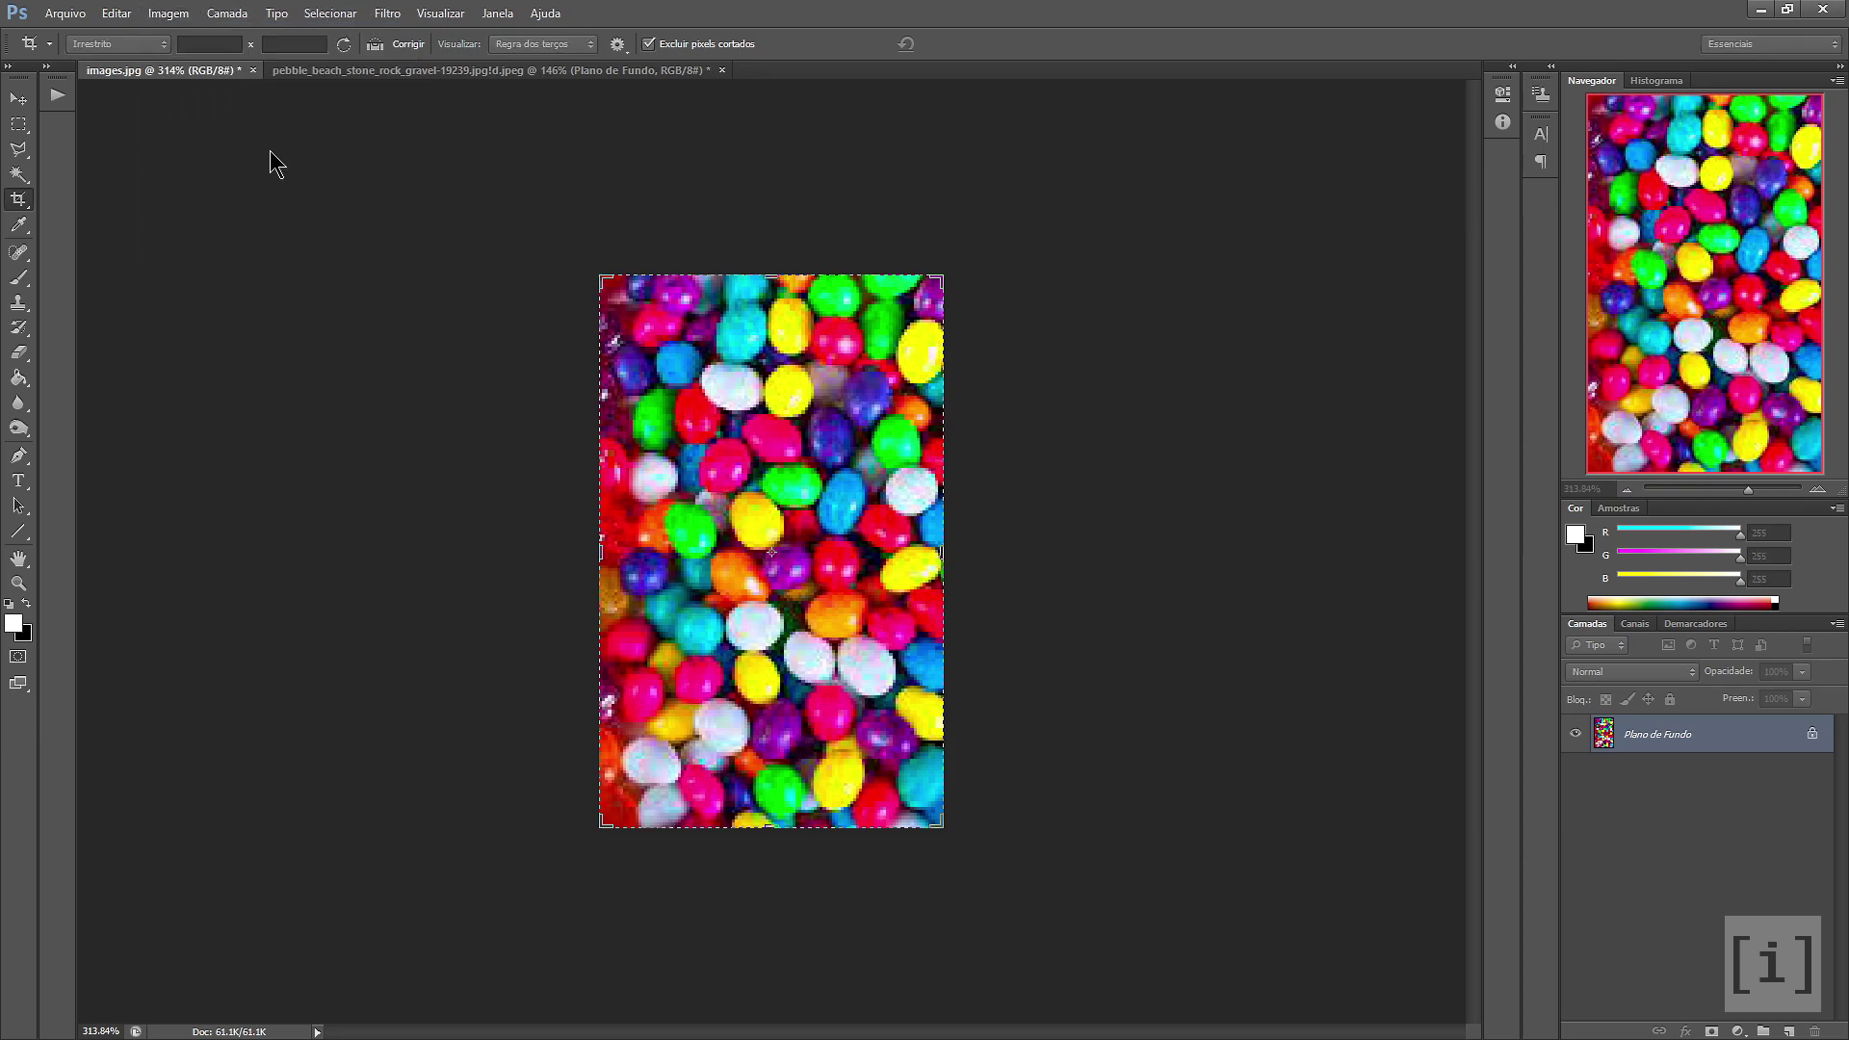
left_click(216, 14)
mouse_move(167, 14)
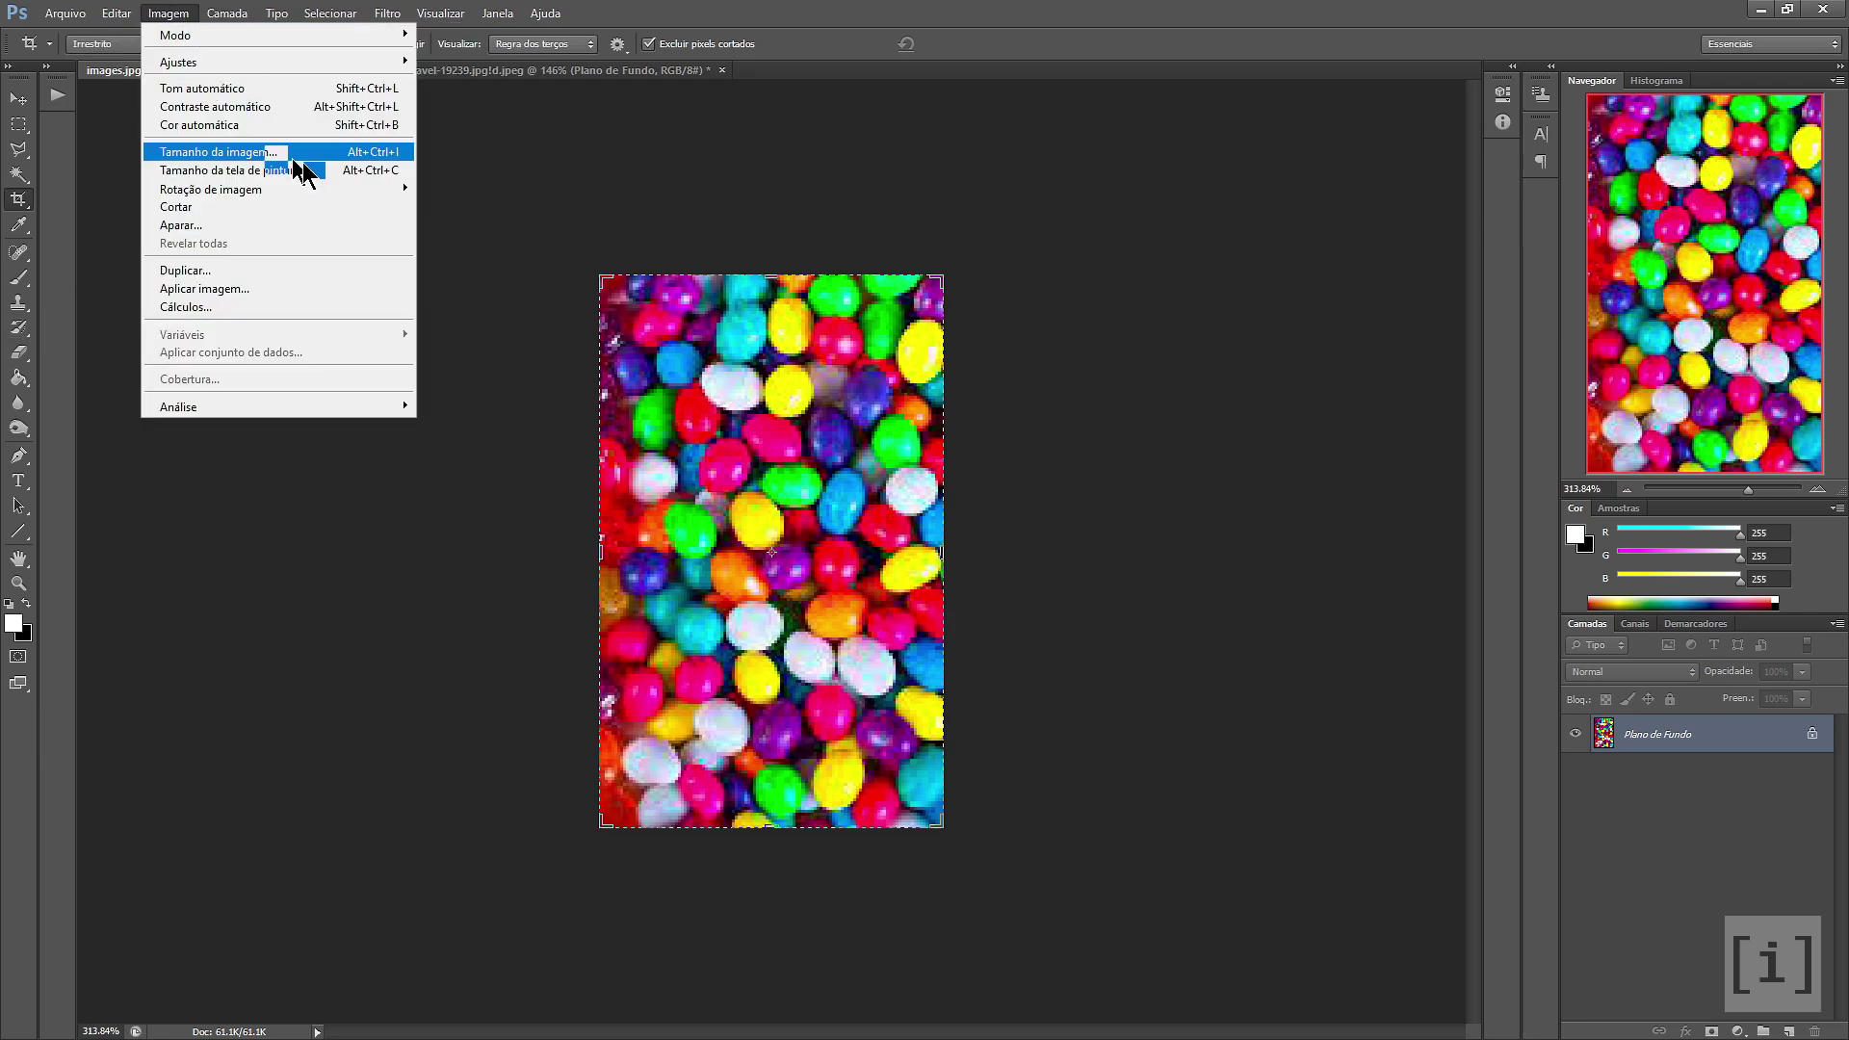
left_click(302, 172)
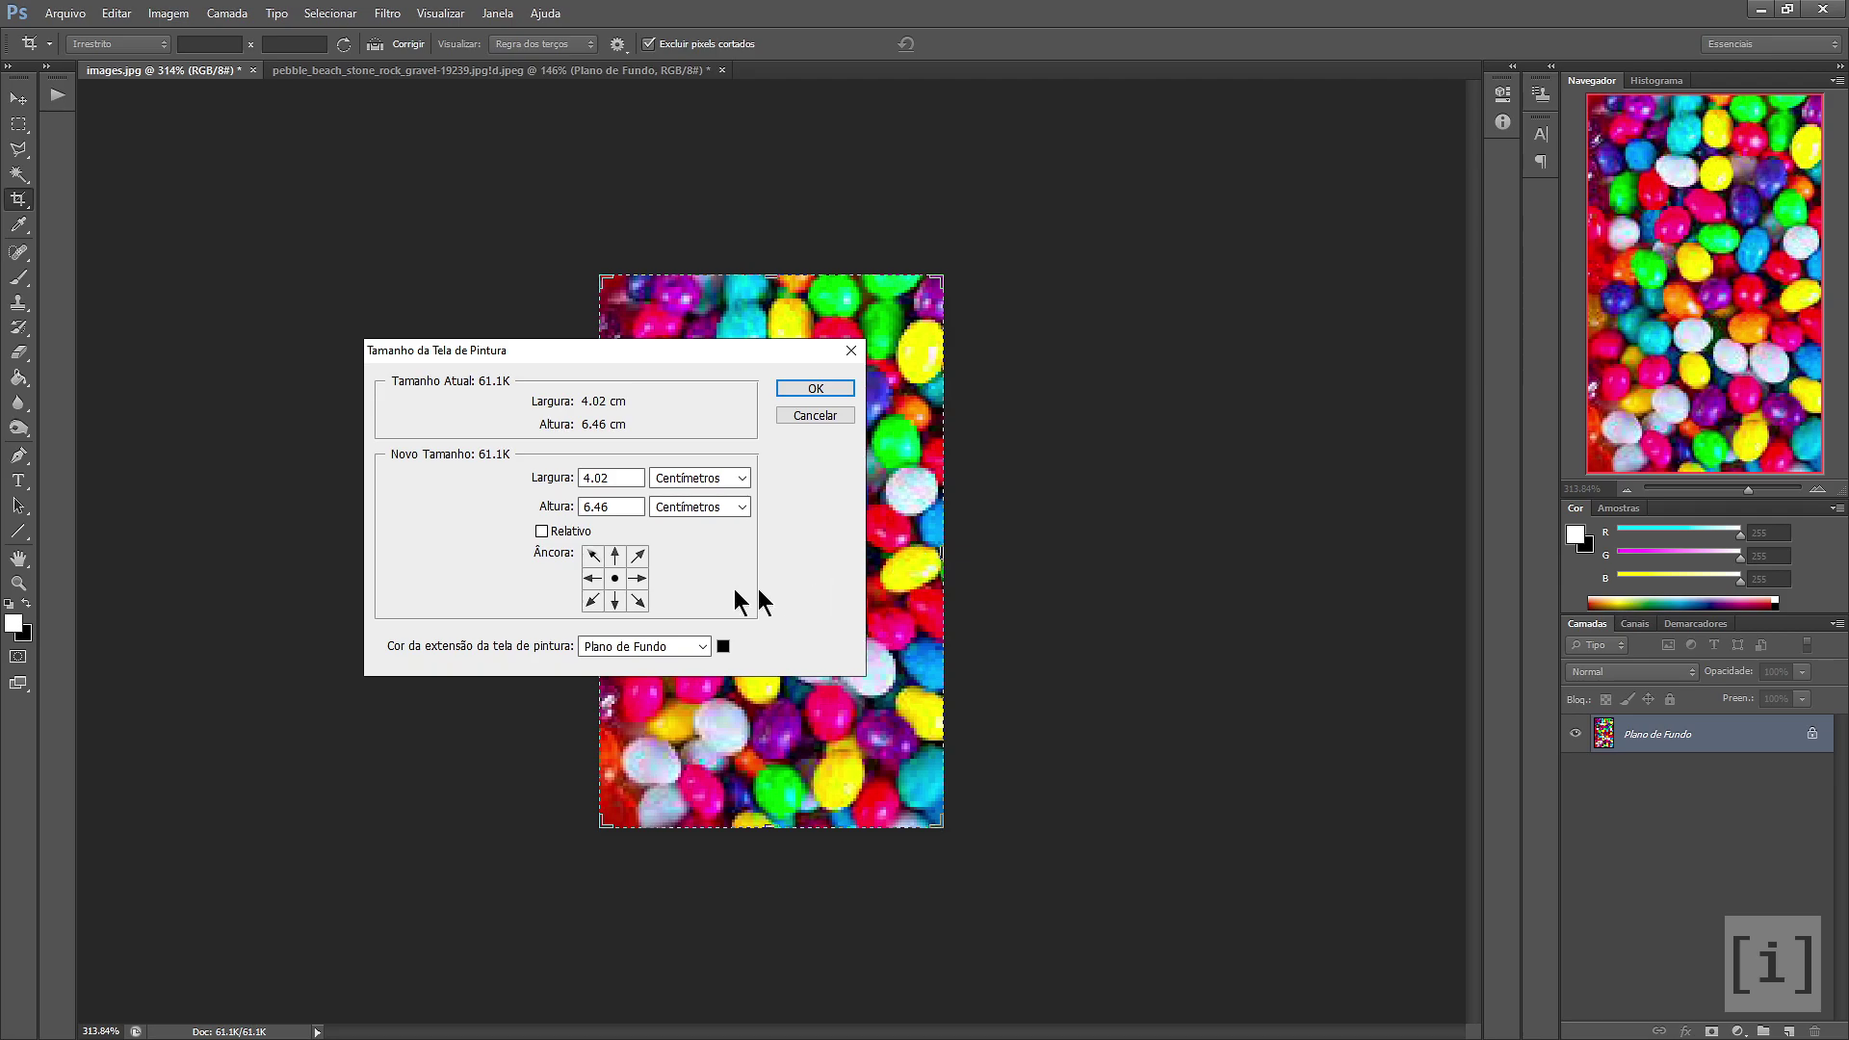
left_click(689, 482)
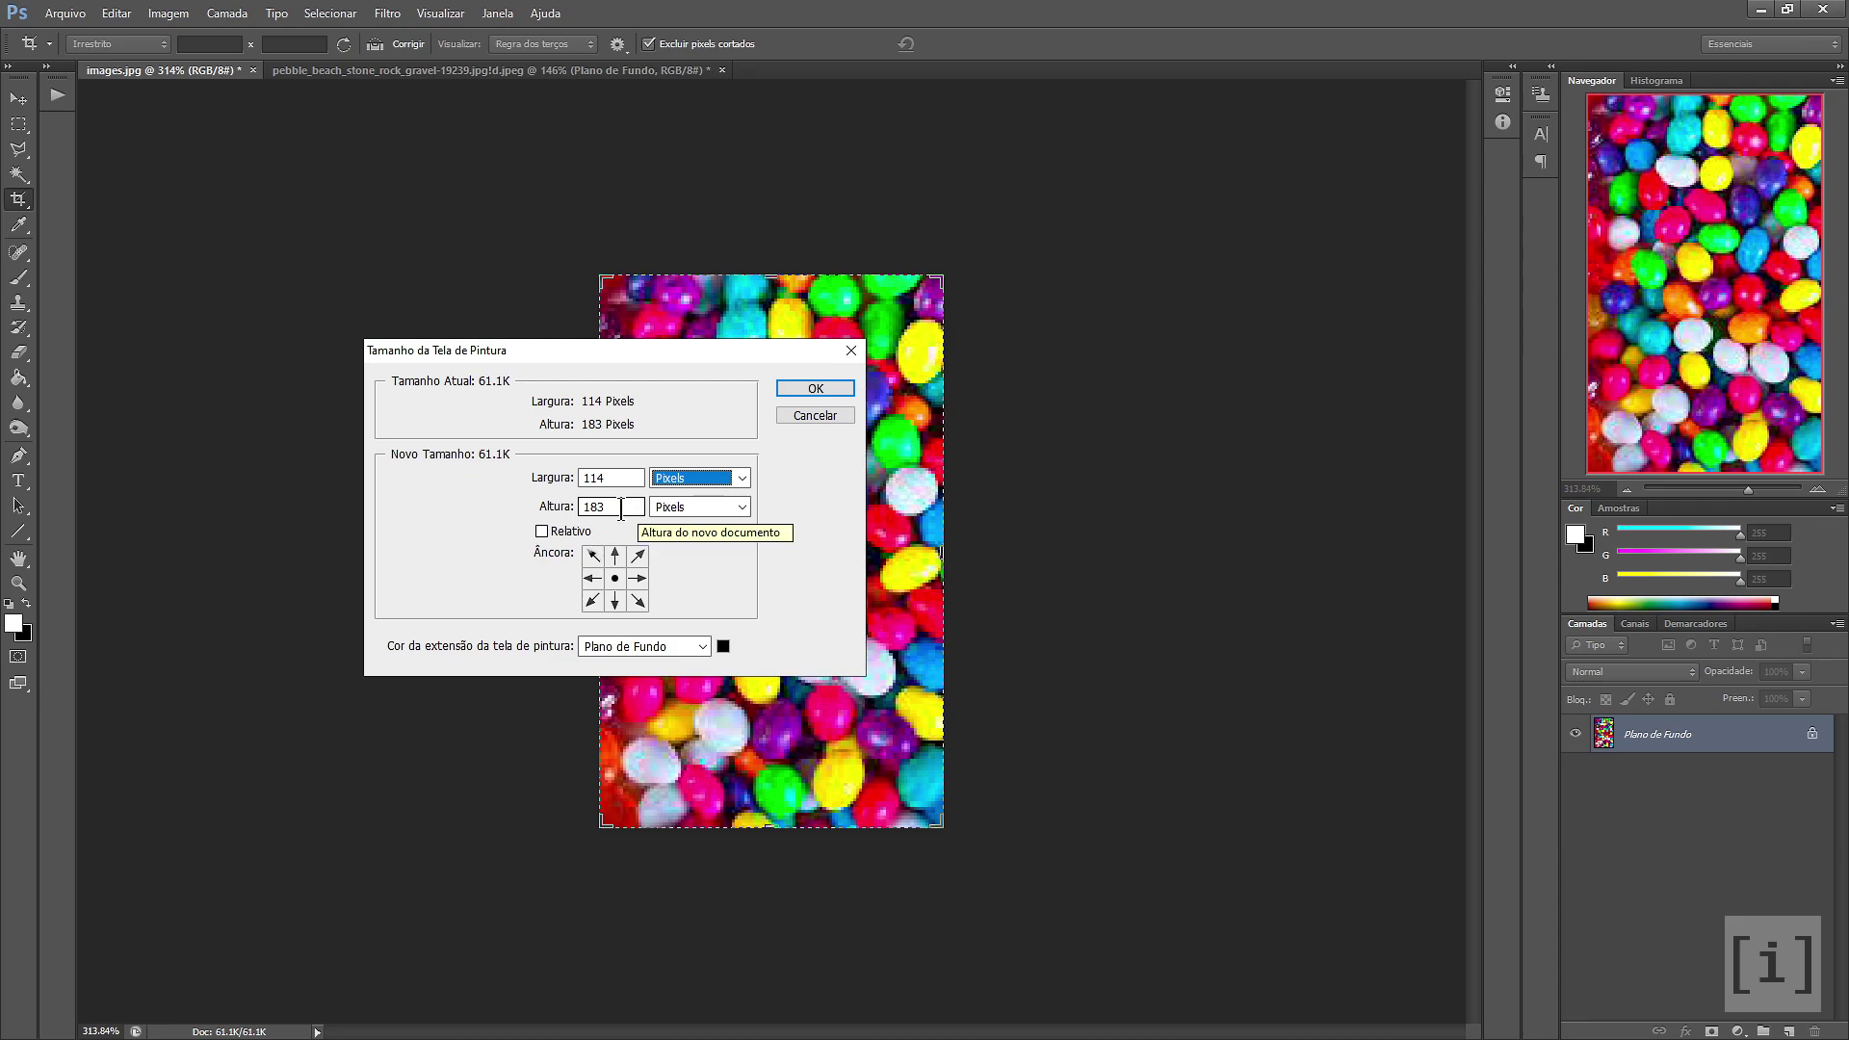
type("256")
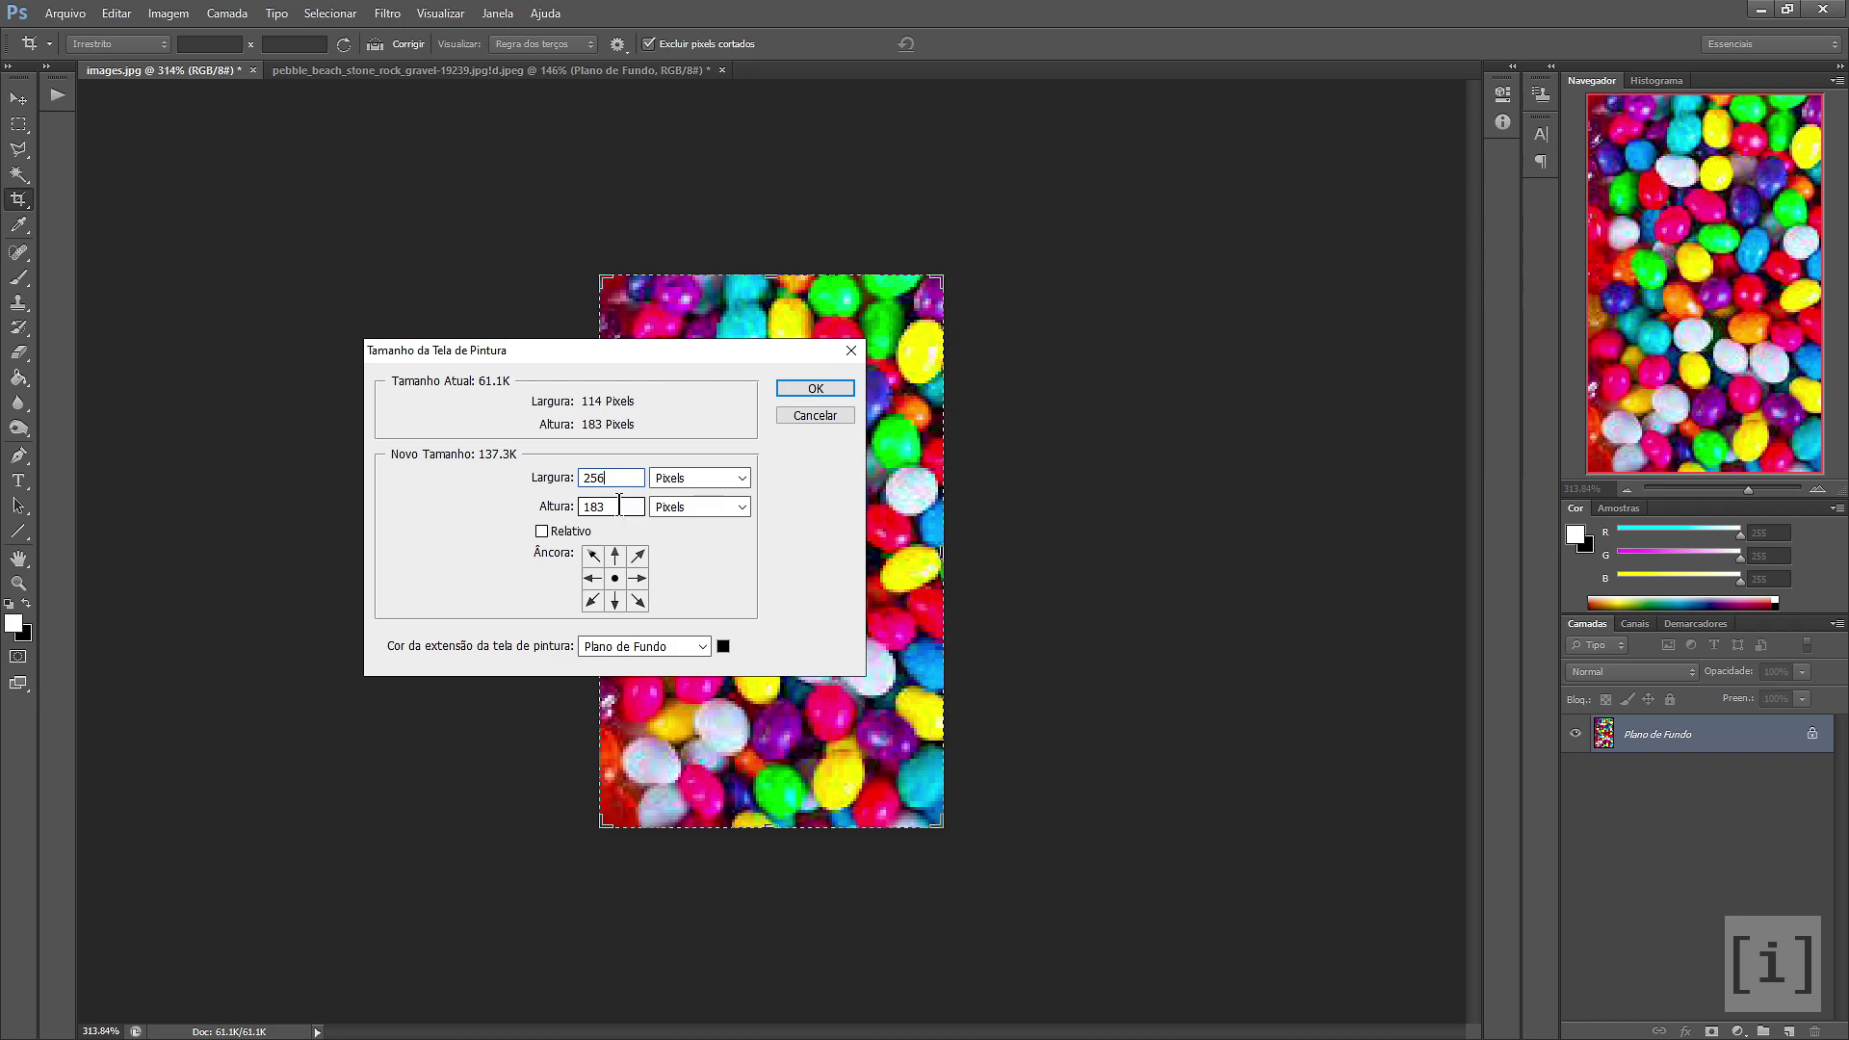
double_click(620, 505)
type("256")
left_click(812, 390)
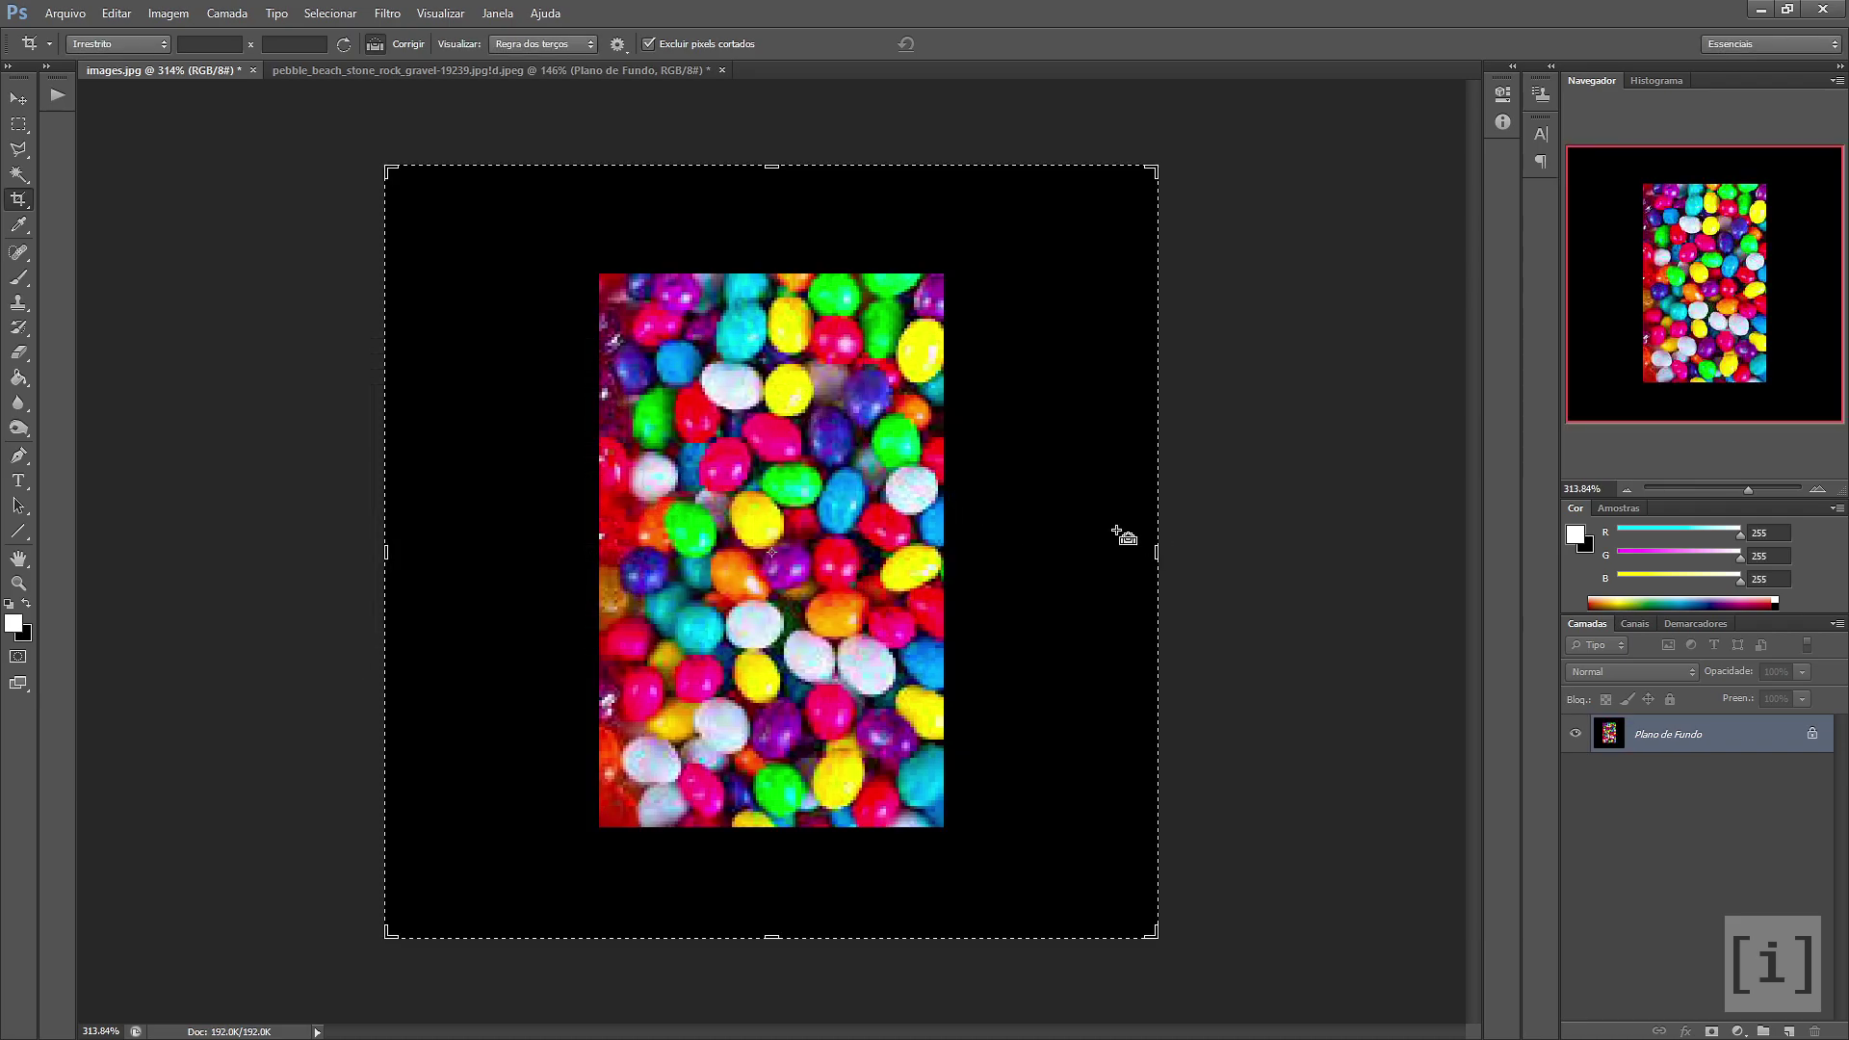
Undo the black canvas extension and unlock the background as Camada 0
key("ctrl+z")
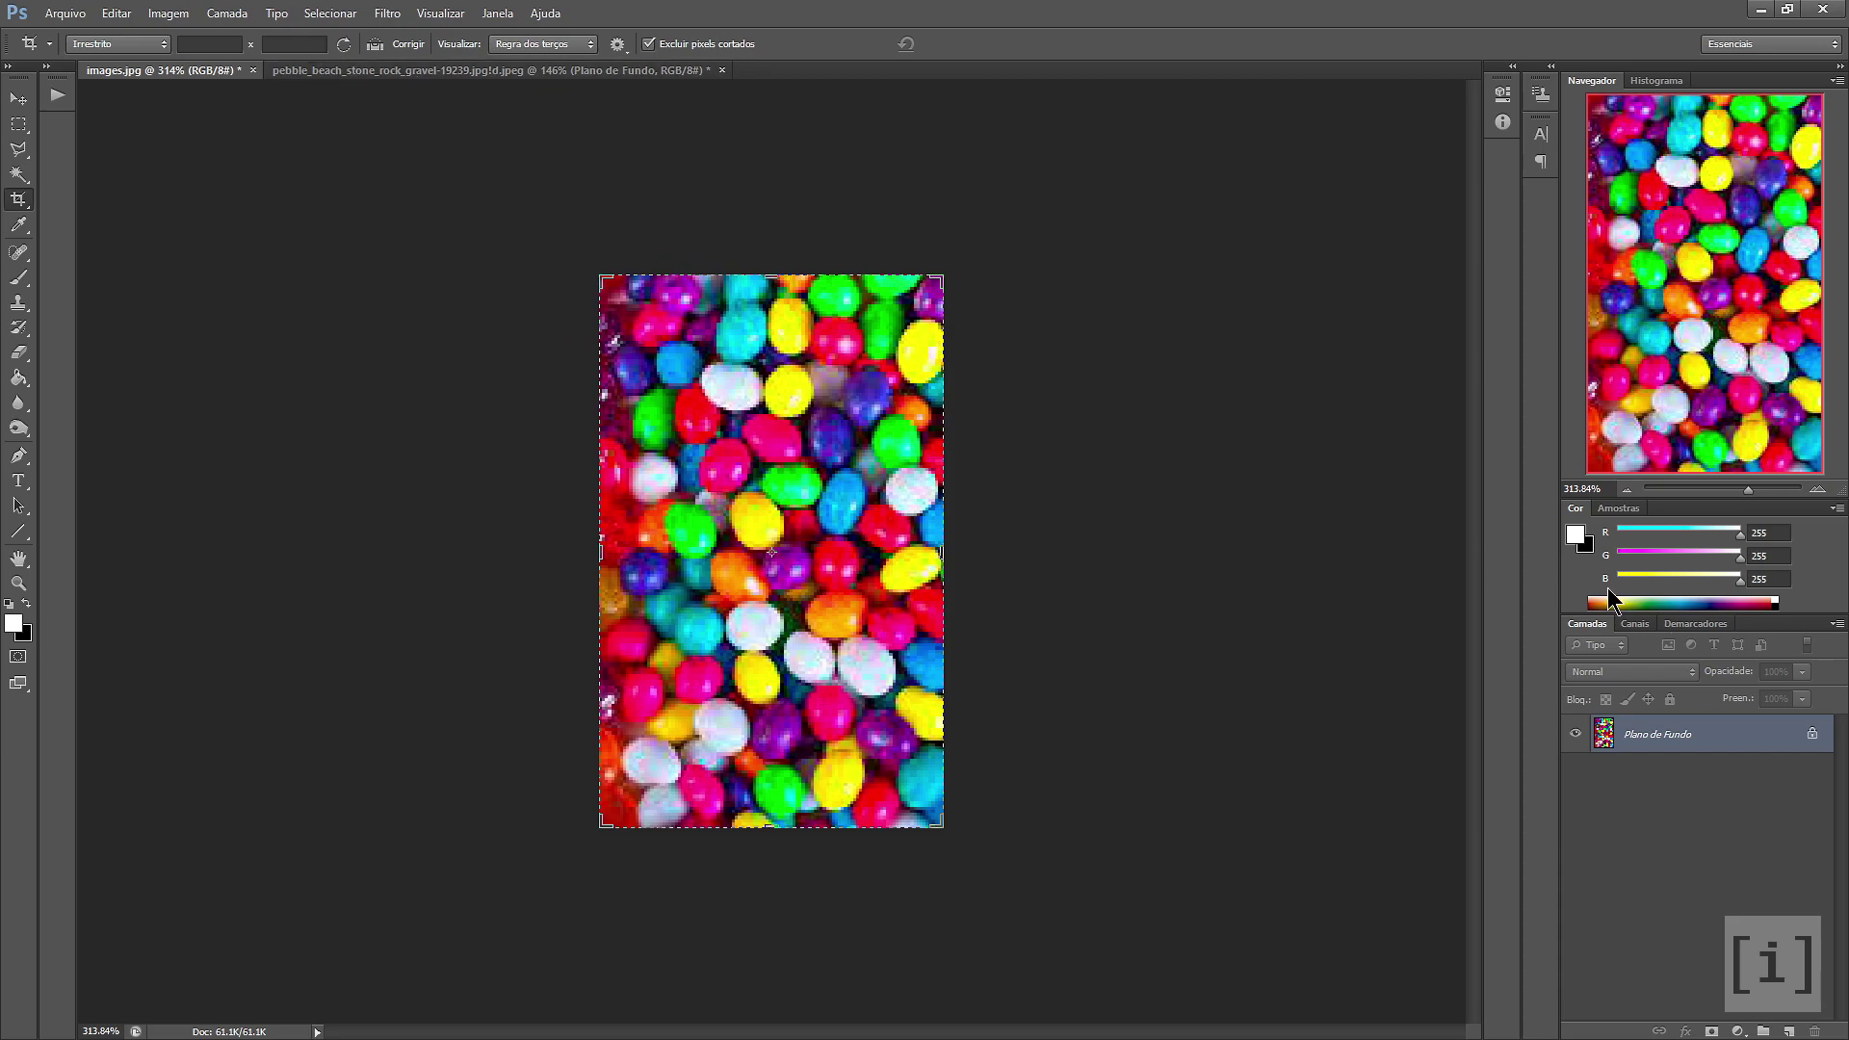
double_click(1814, 735)
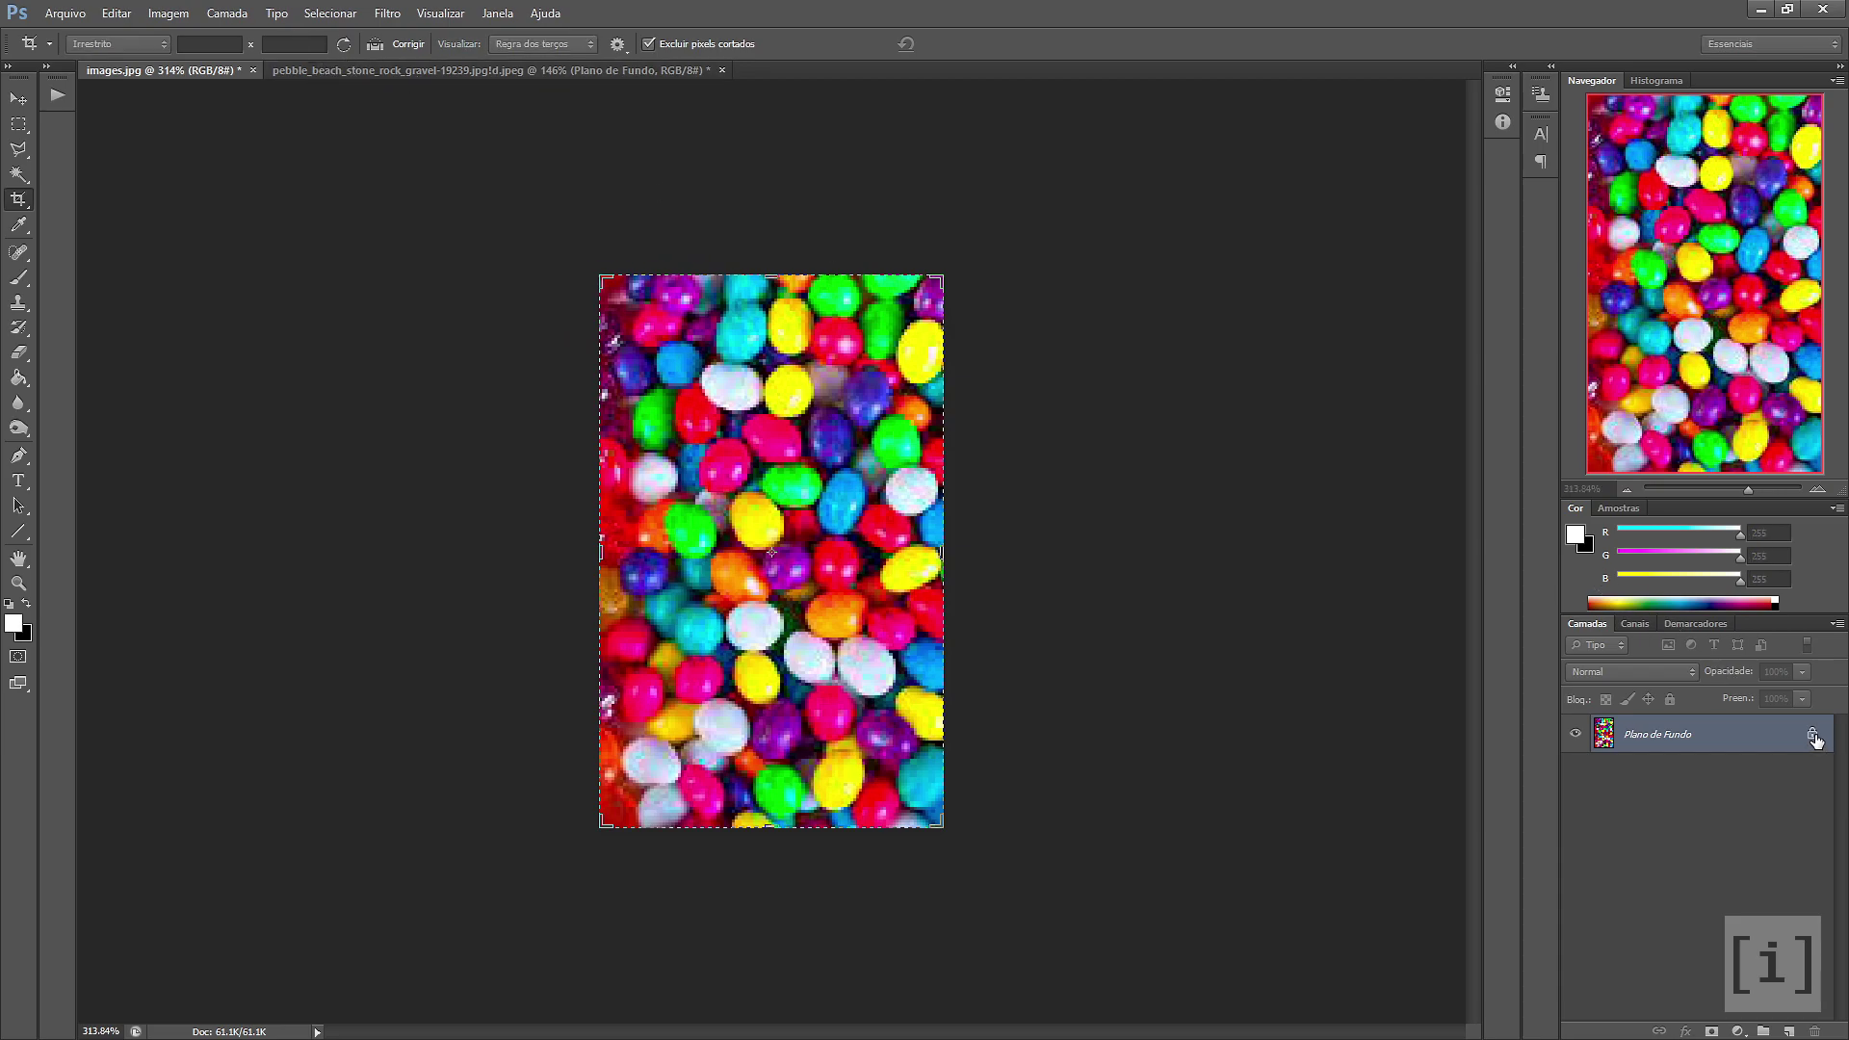
key("Return")
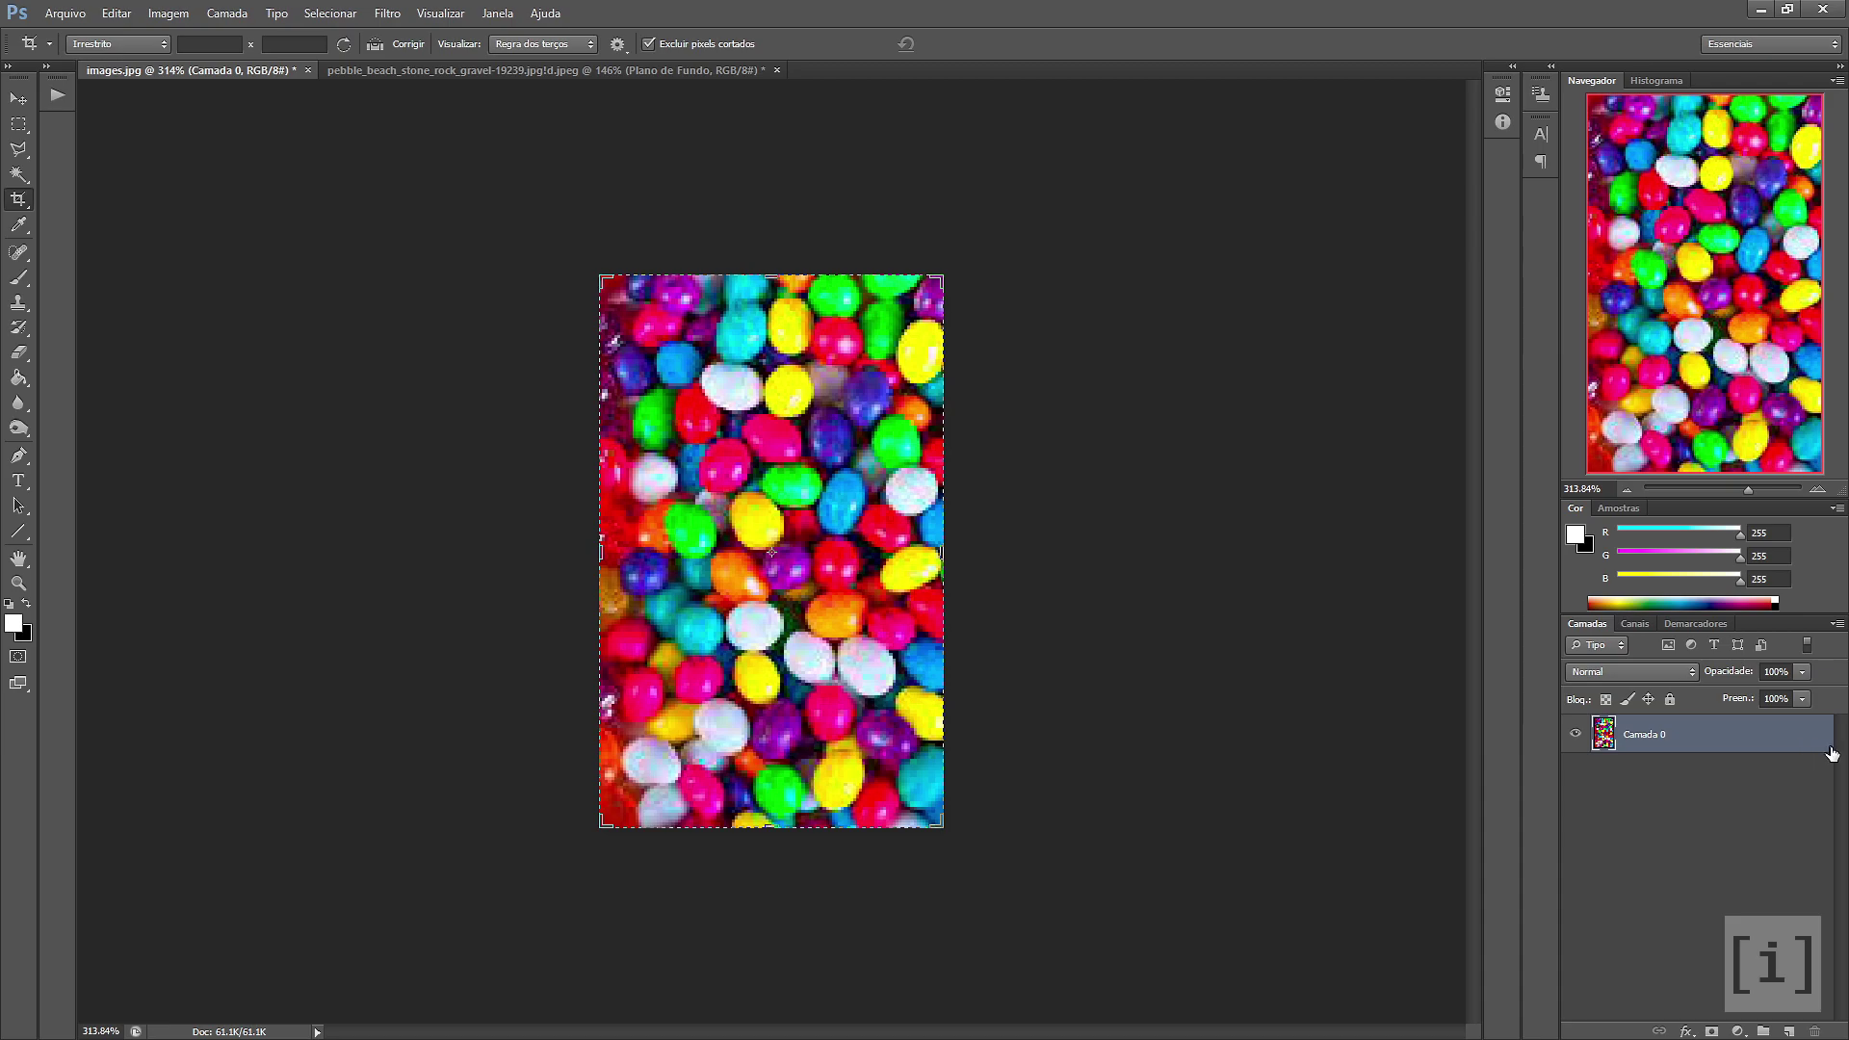
Resize the canvas to 256×256 pixels with a transparent border
left_click(181, 14)
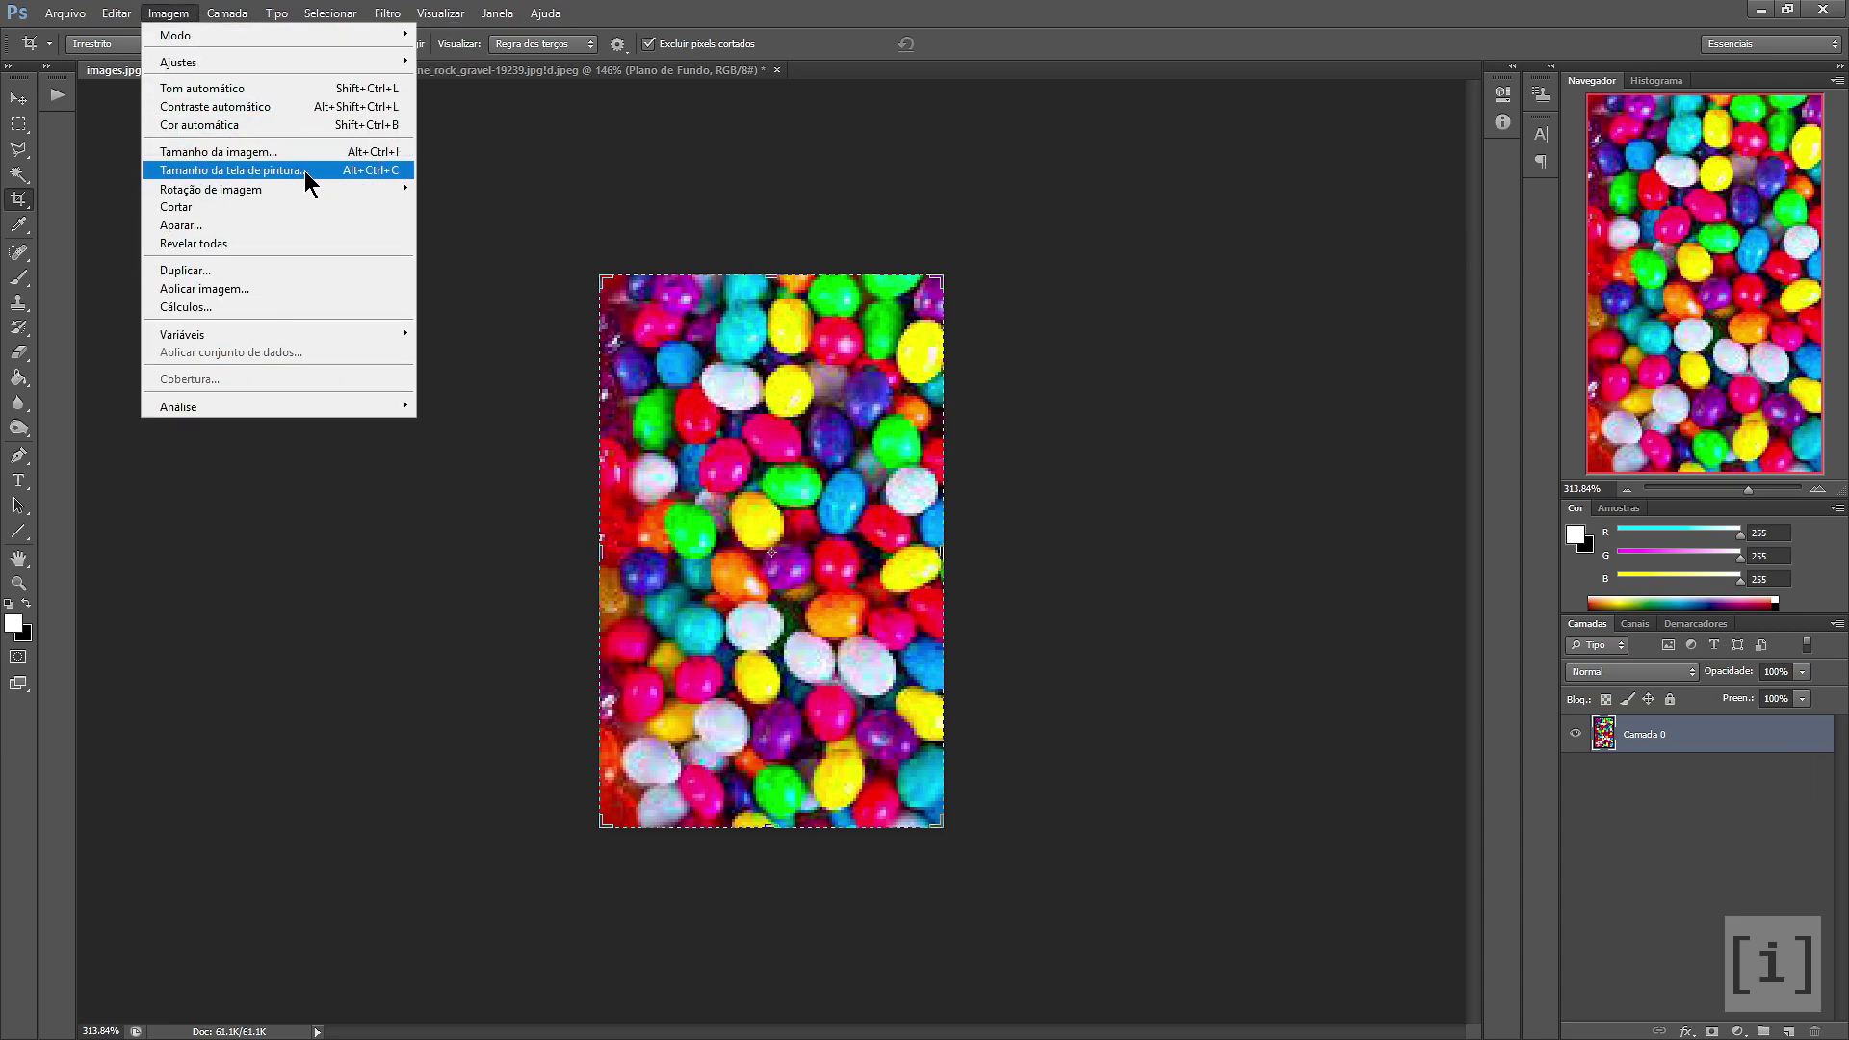
left_click(308, 179)
left_click(691, 485)
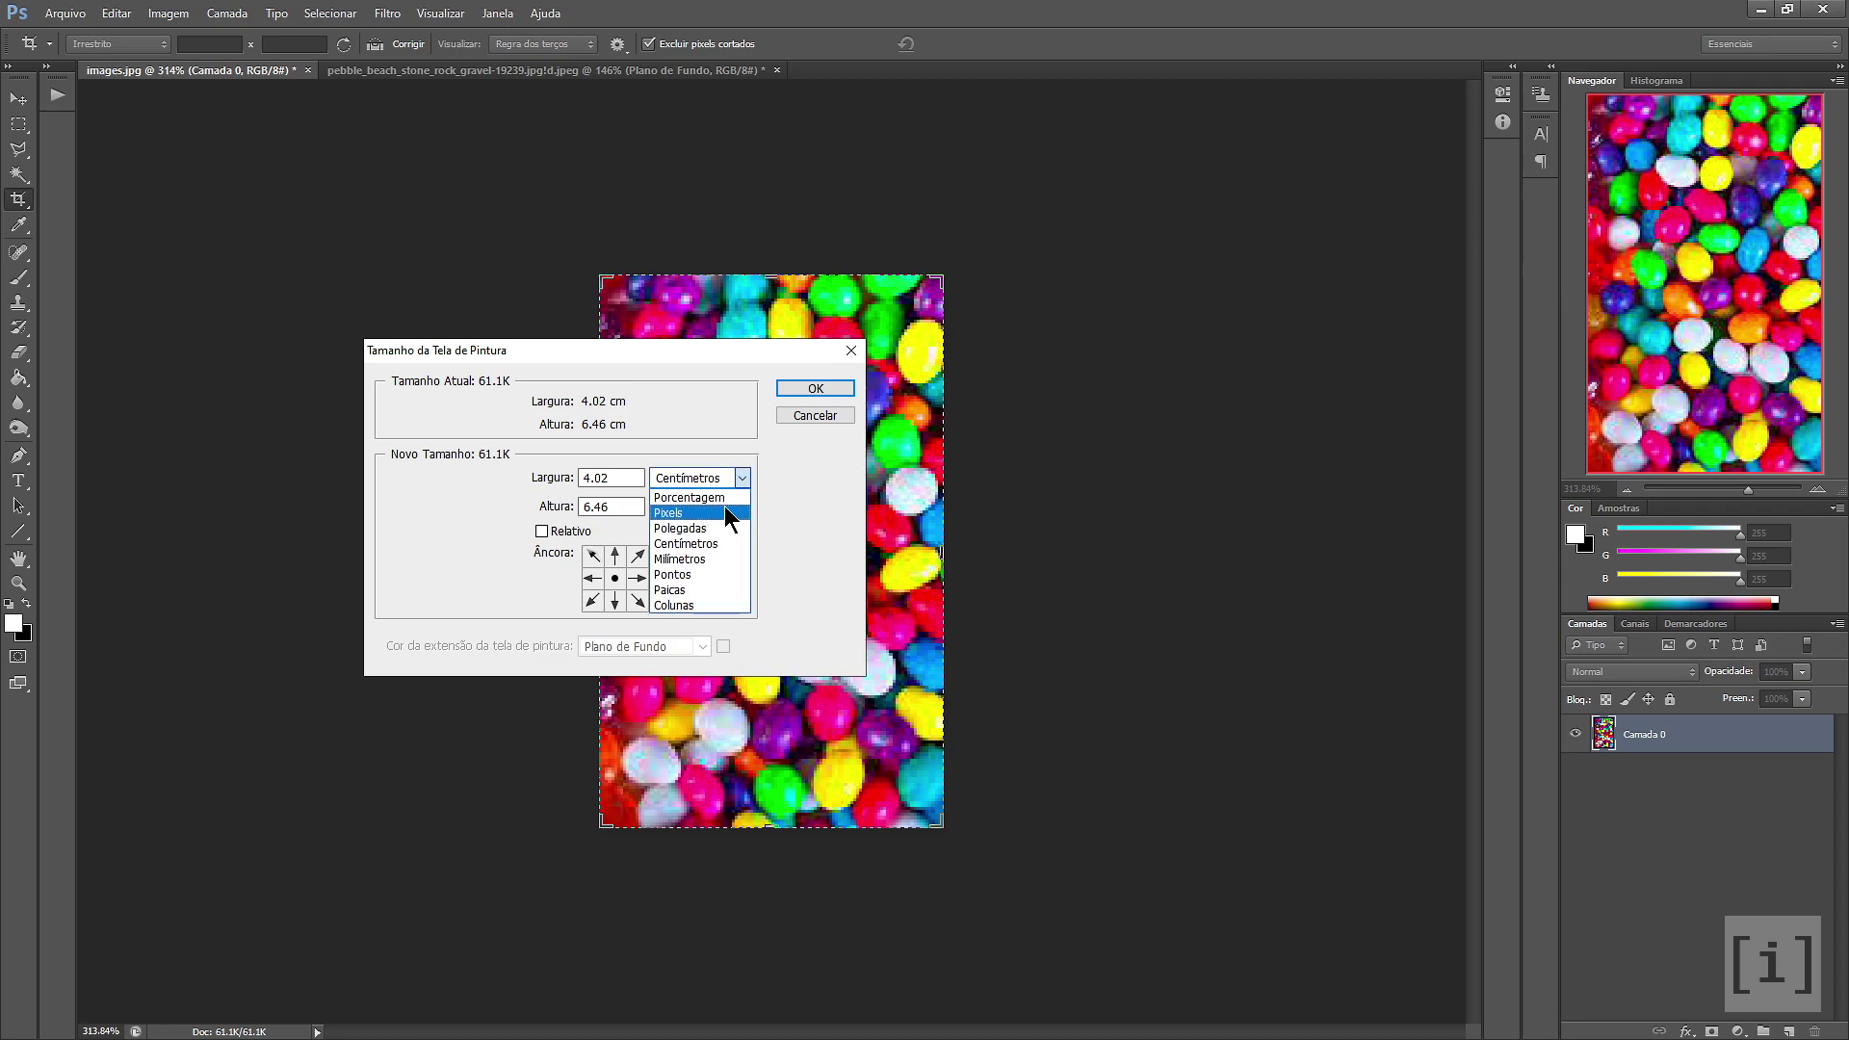
left_click(724, 512)
type("2")
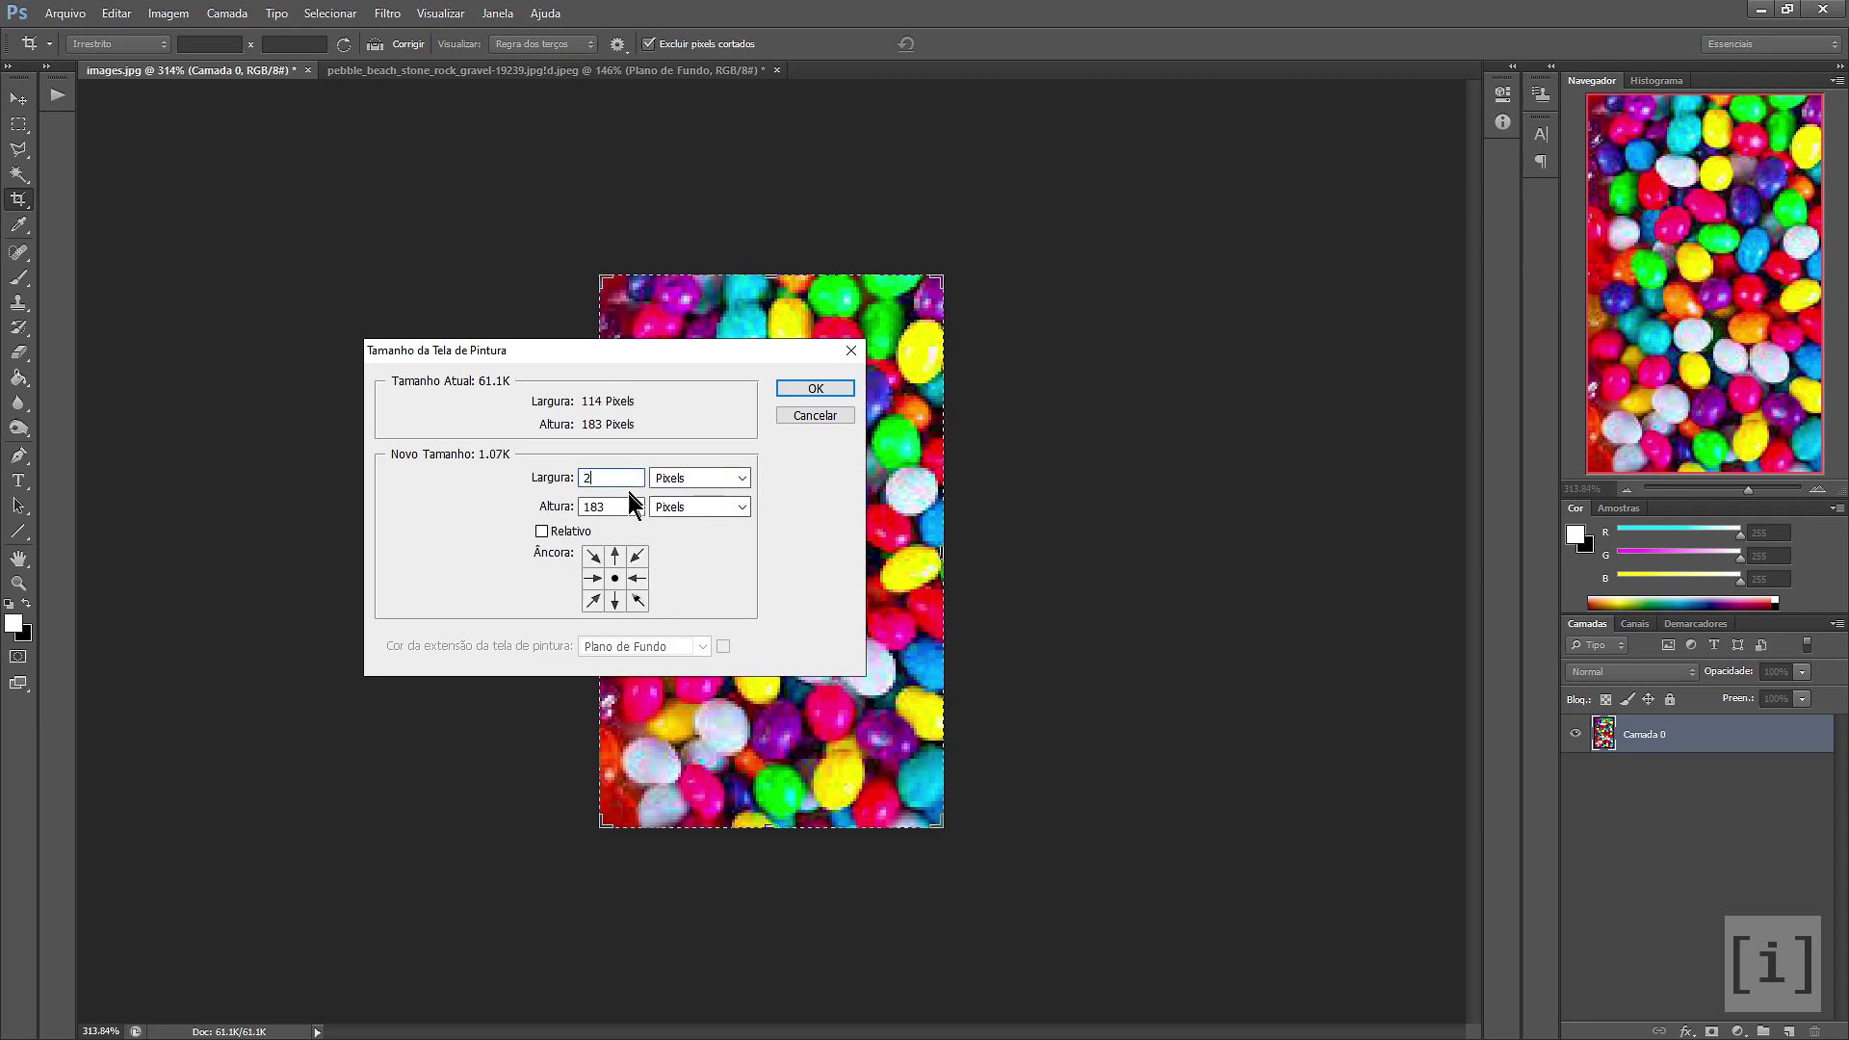
type("56")
key("Tab")
type("2")
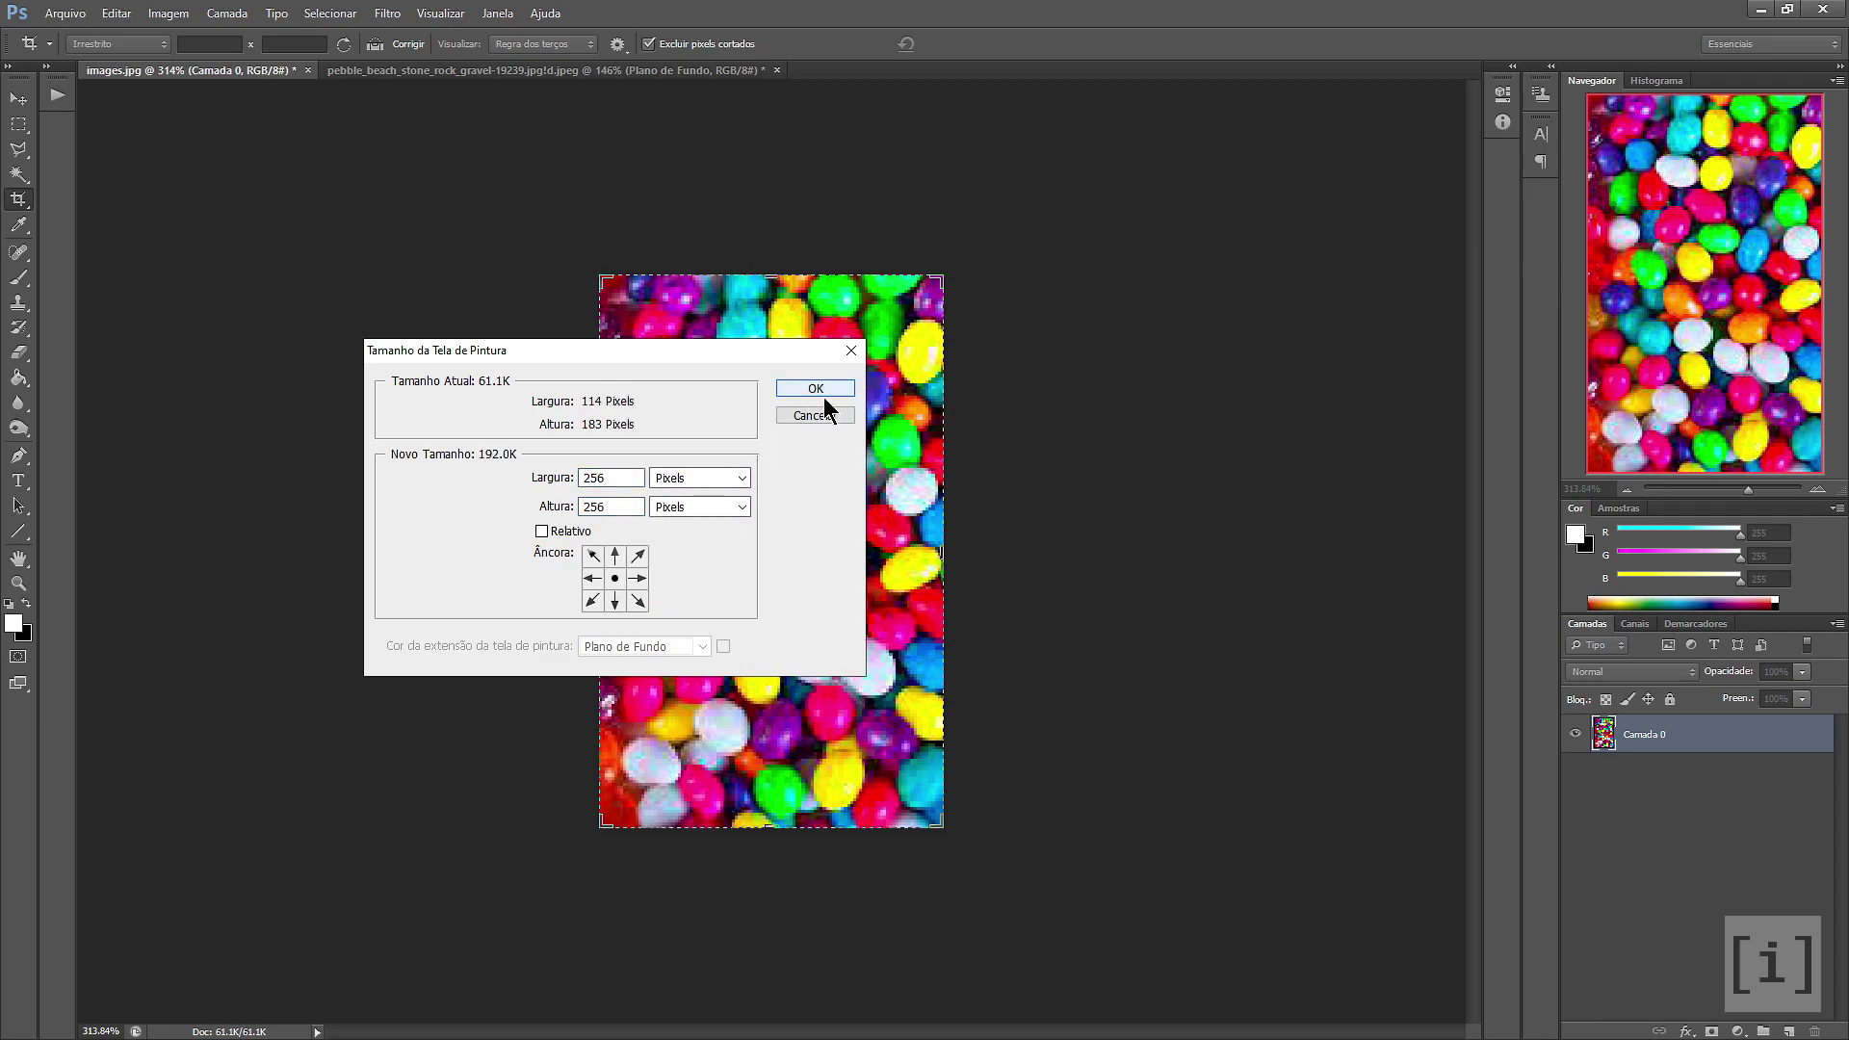
left_click(821, 390)
Move the jellybean image top-left, fill the canvas with three copies, and merge visible layers
key("v")
left_click_drag(876, 608, 671, 505)
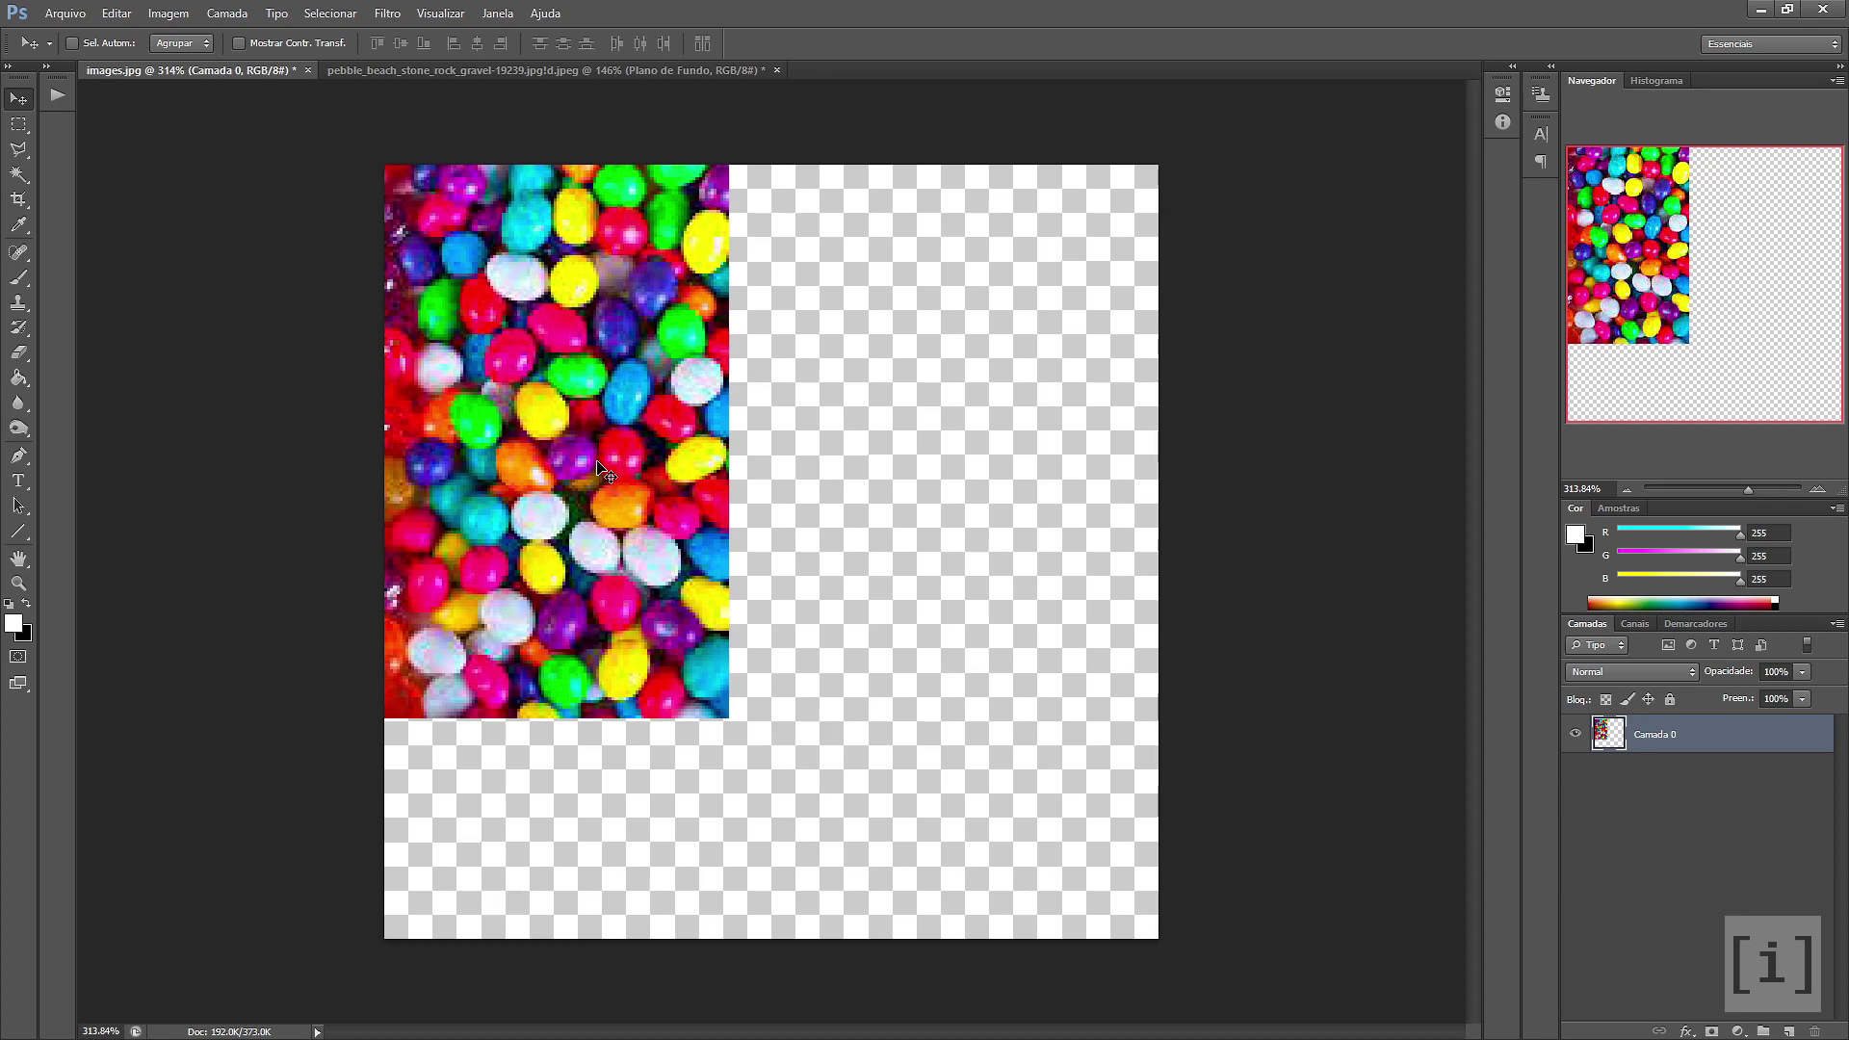
left_click_drag(613, 471, 1262, 433)
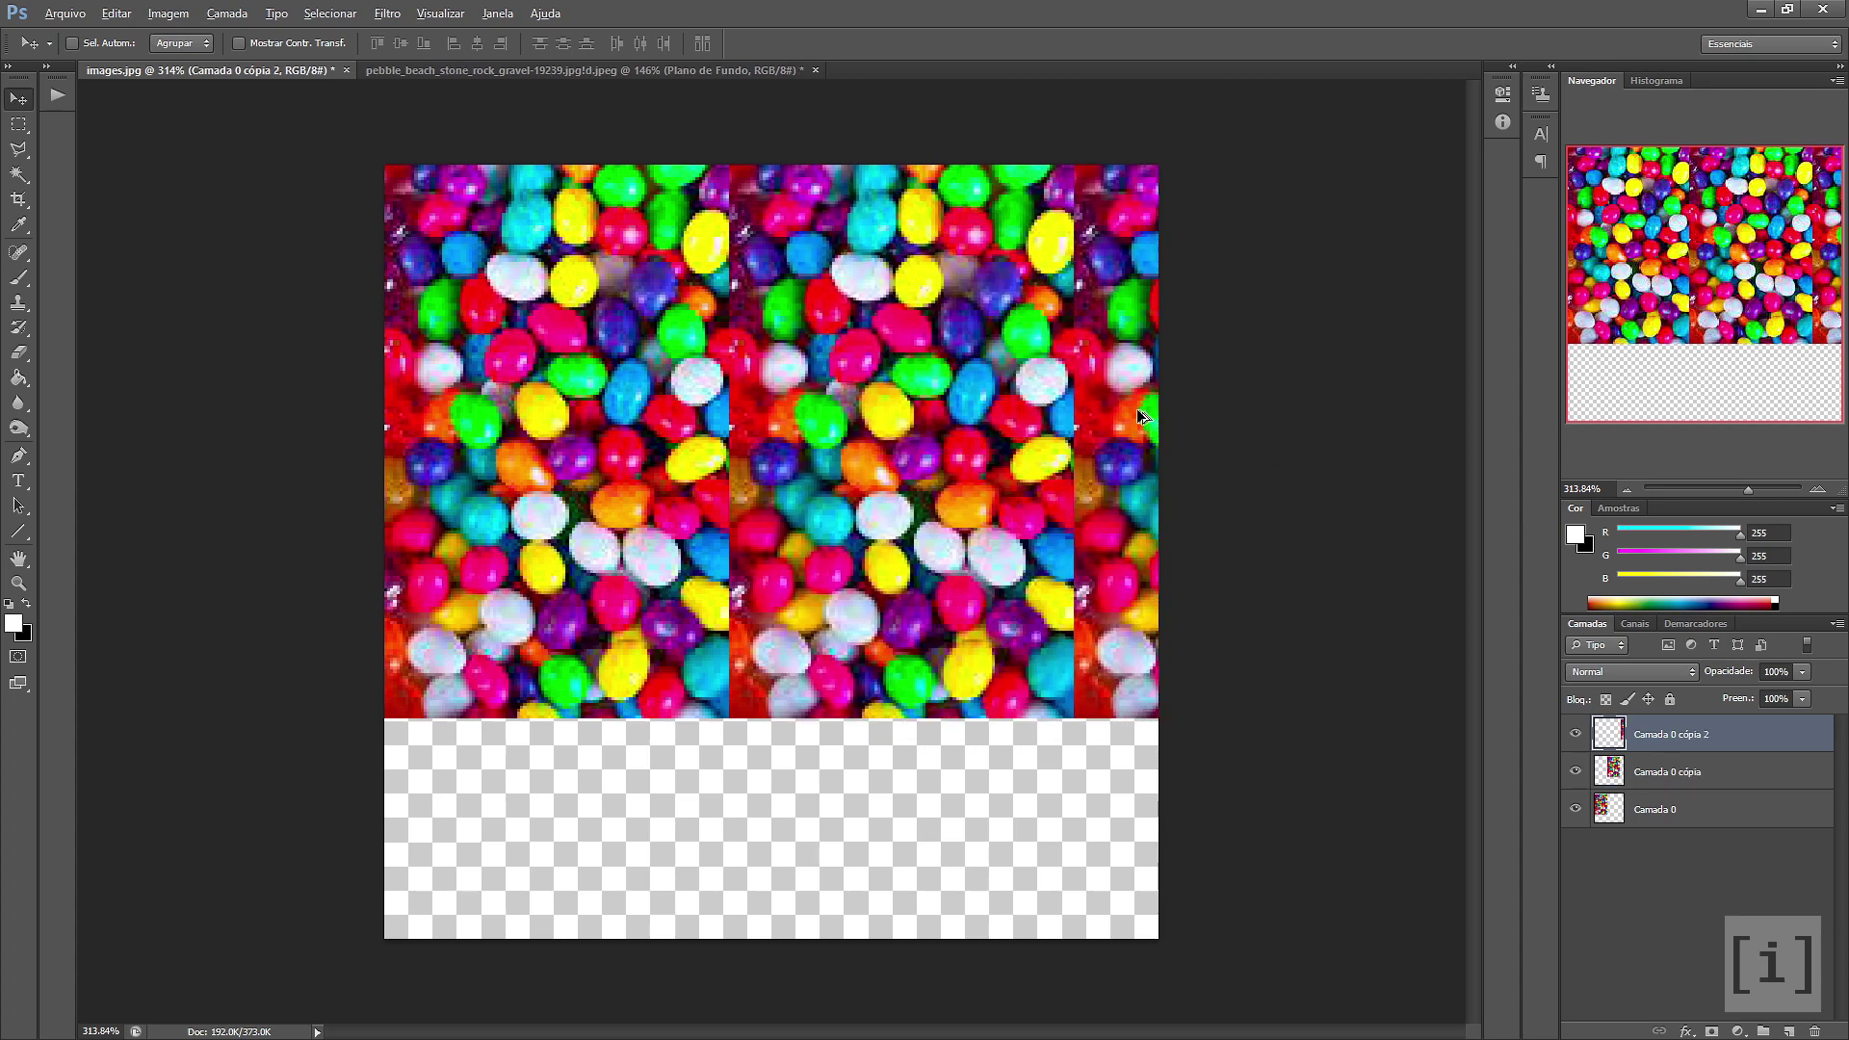
mouse_move(1136, 408)
left_mouse_down()
mouse_move(547, 868)
mouse_move(442, 922)
mouse_move(847, 858)
mouse_move(796, 858)
left_mouse_up()
left_click_drag(1242, 875, 1194, 807)
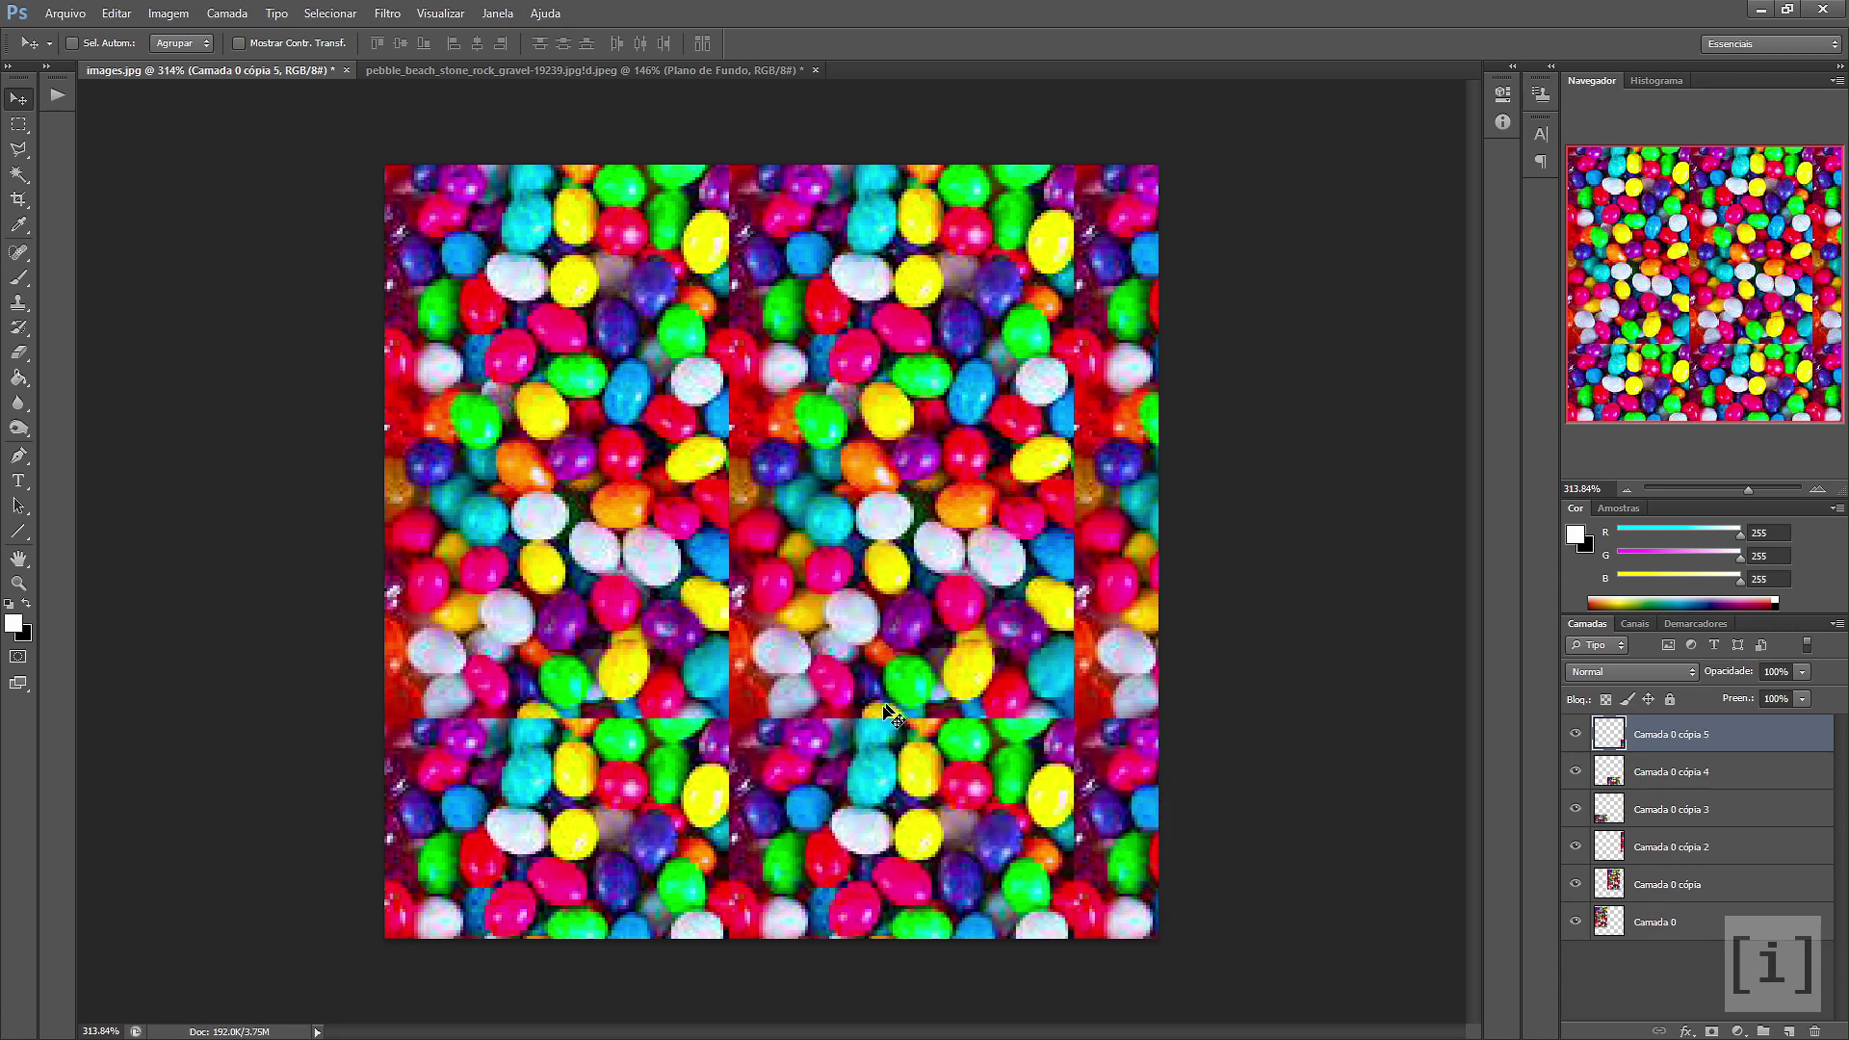
right_click(1787, 772)
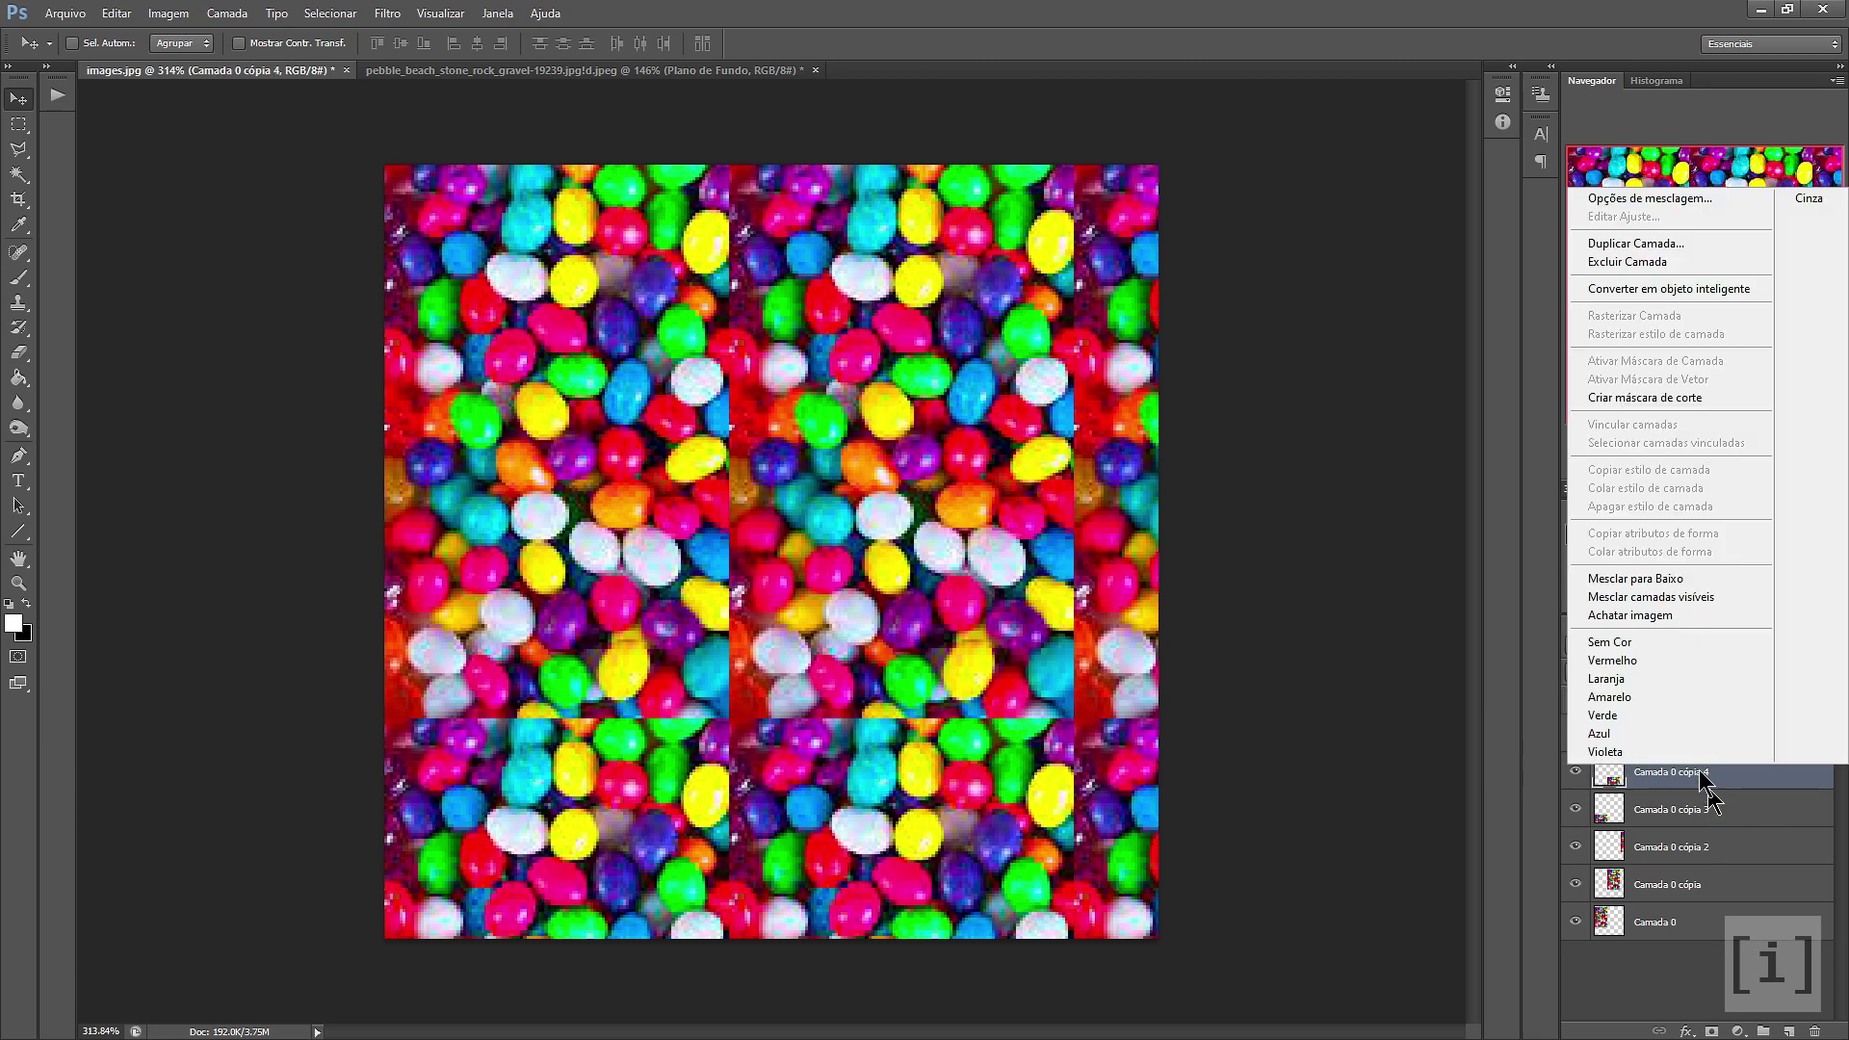
left_click(1690, 598)
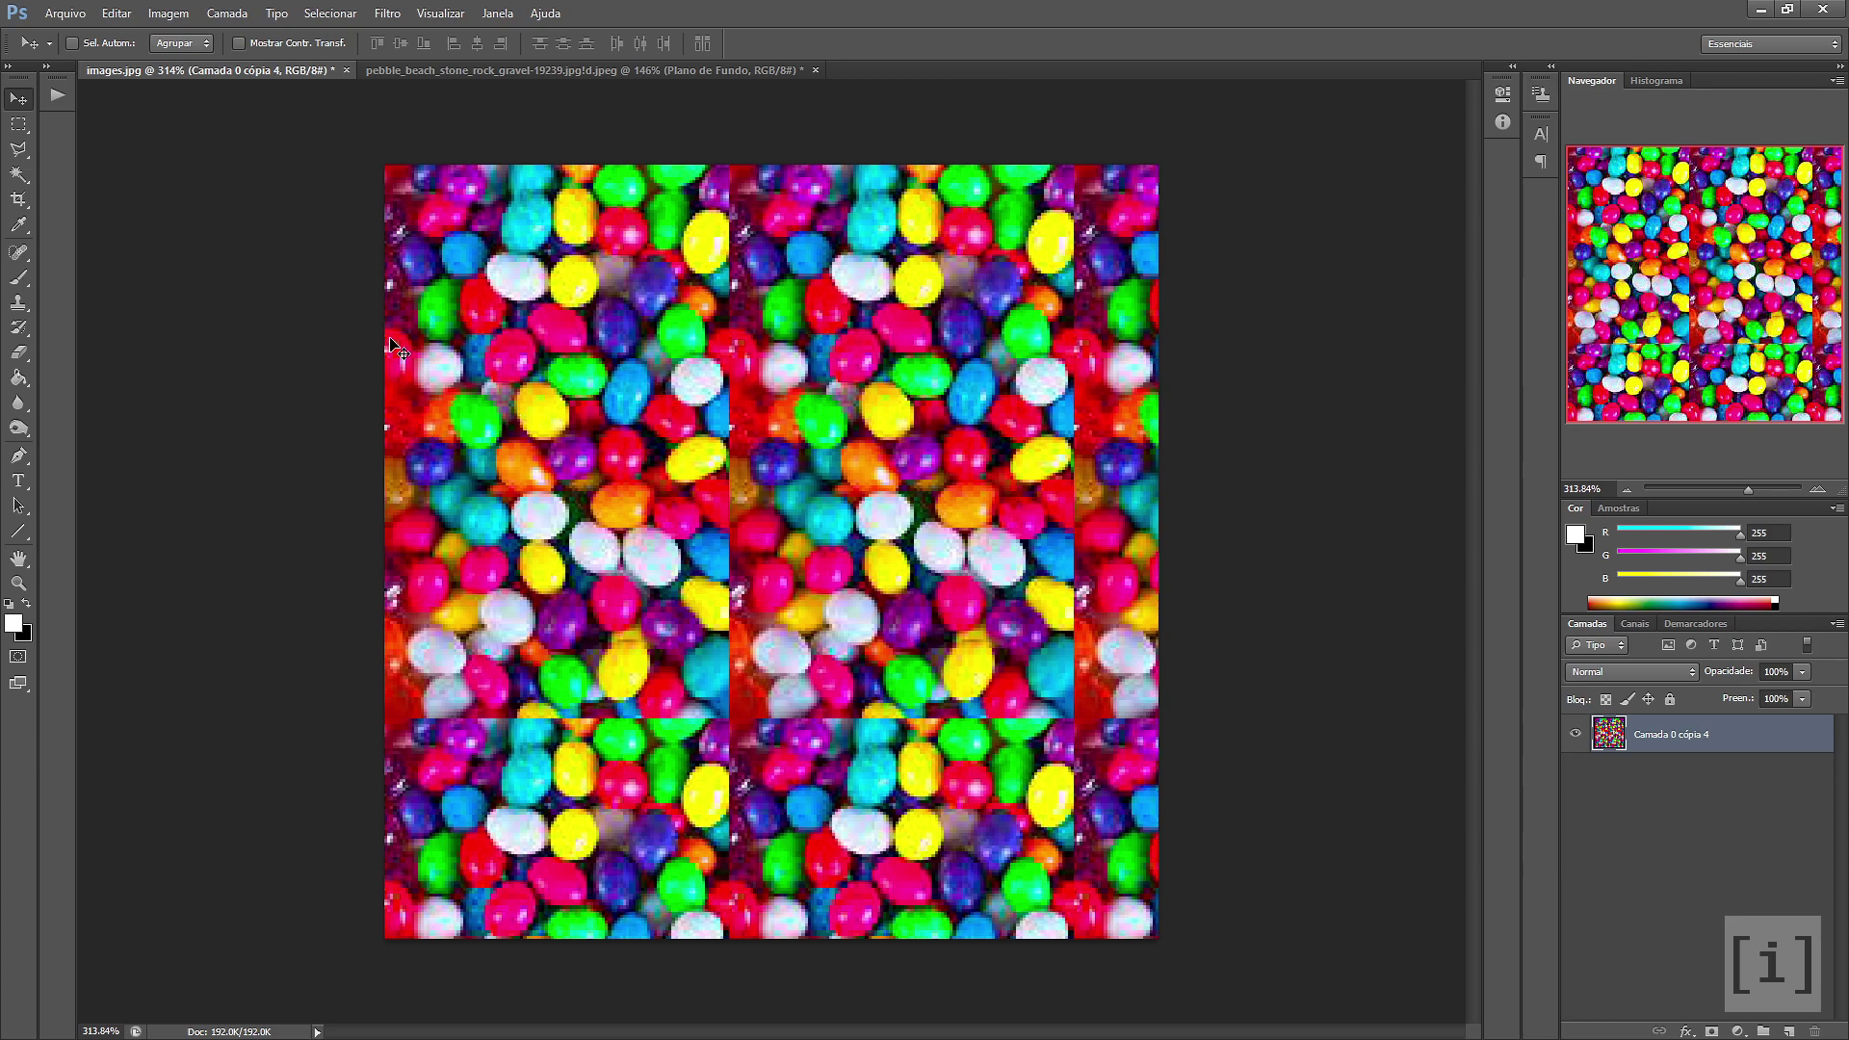
Select the three seam strips between tiles and content-aware fill them
left_click(18, 124)
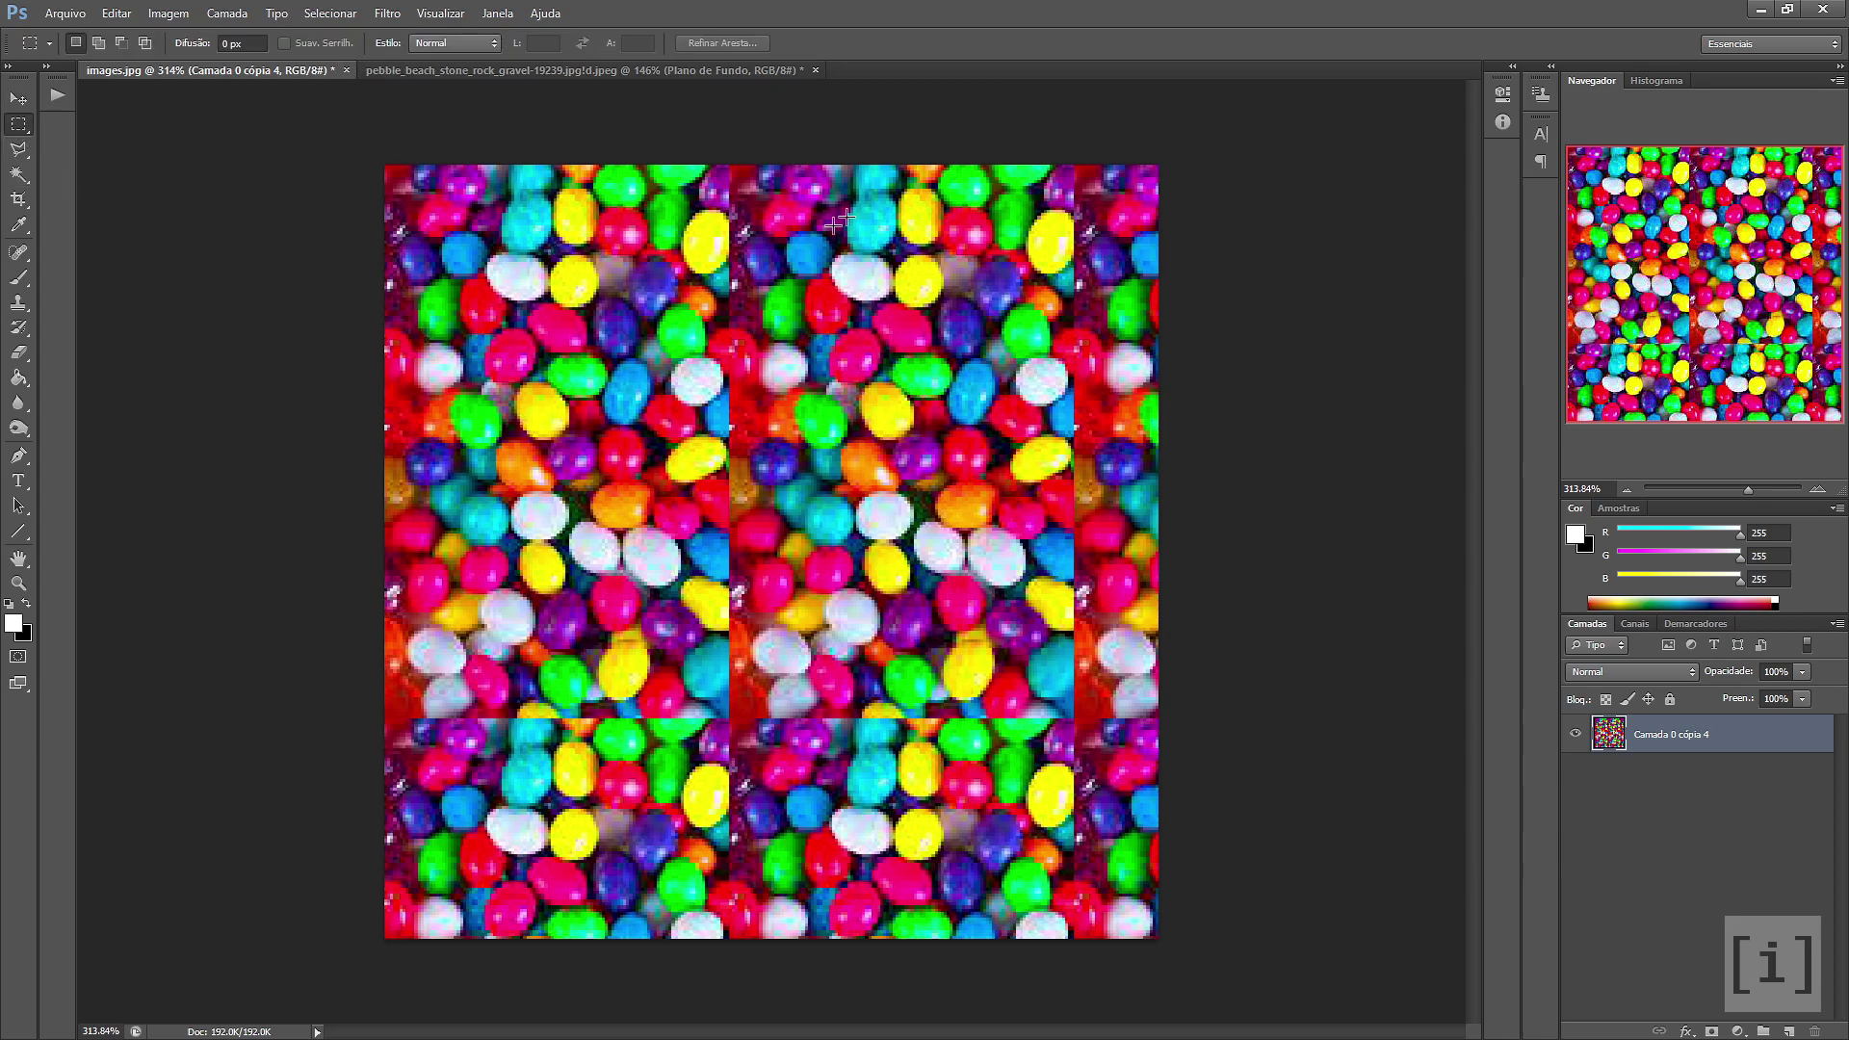
left_click_drag(695, 130, 762, 962)
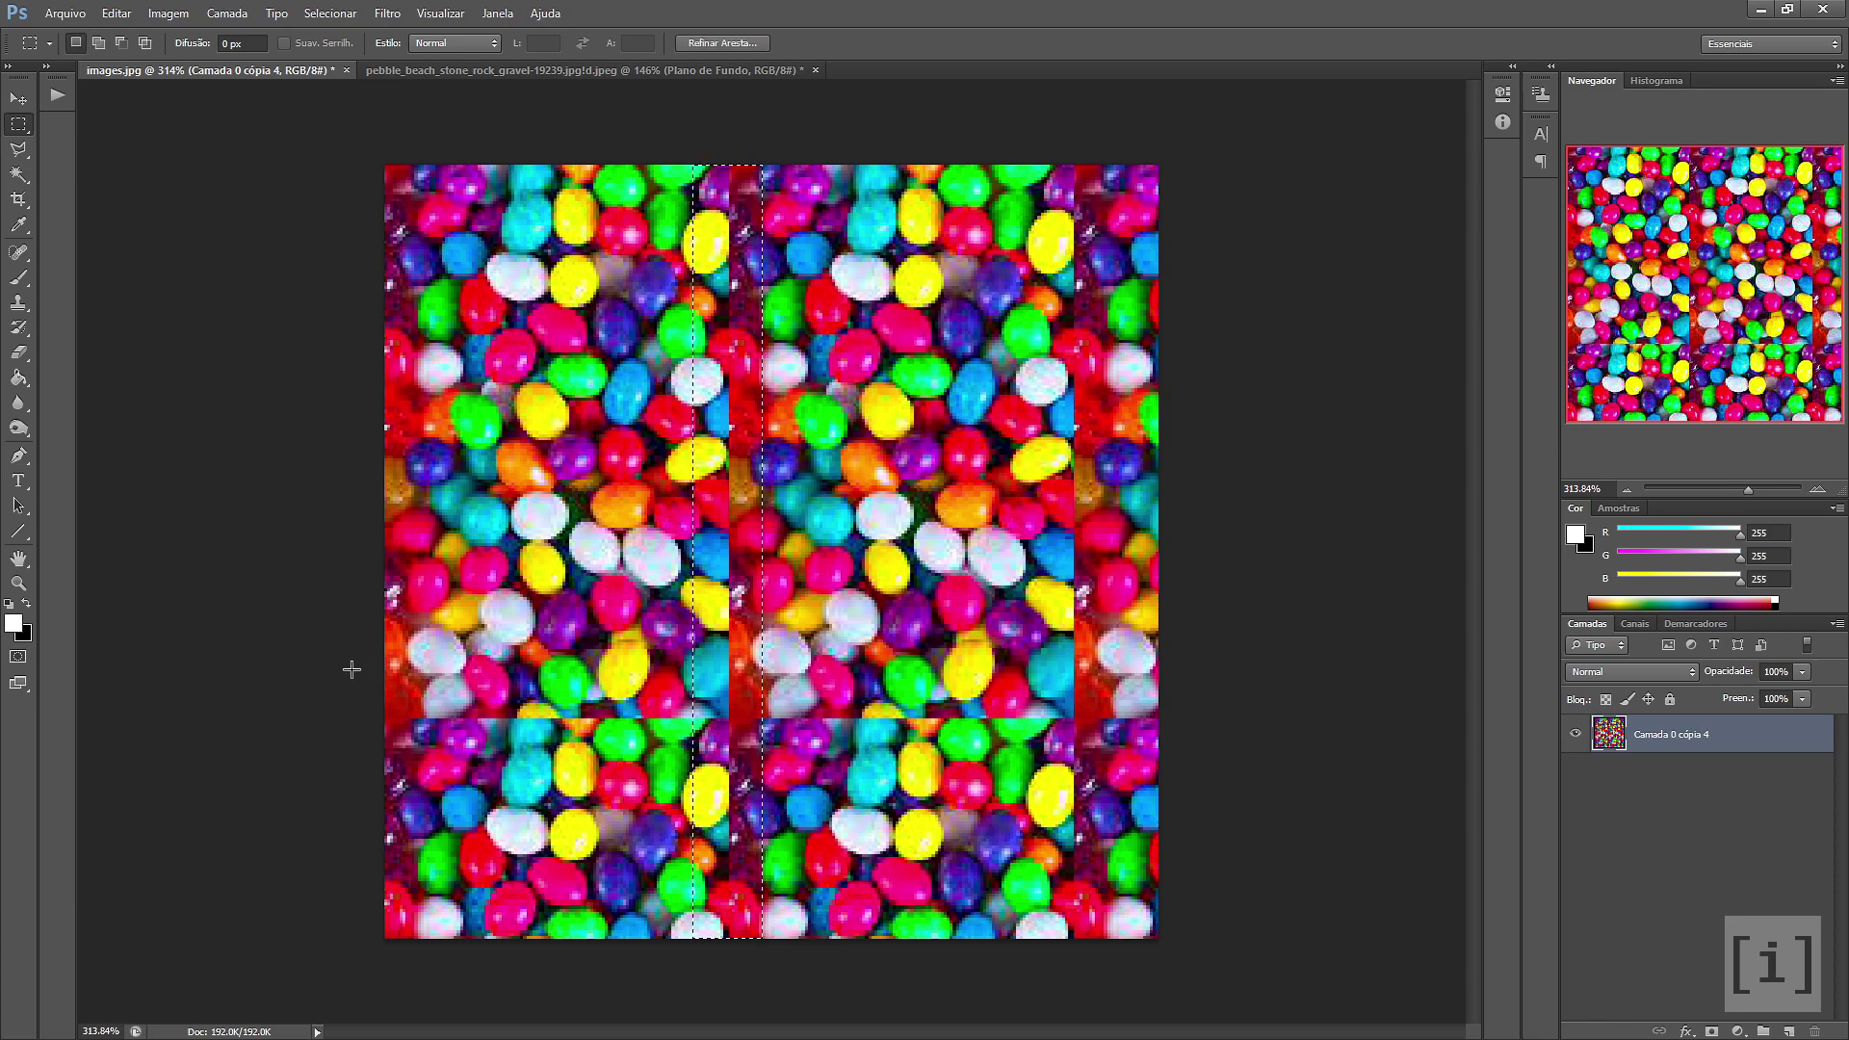
mouse_move(386, 665)
left_mouse_down()
mouse_move(1088, 771)
mouse_move(1209, 763)
left_mouse_up()
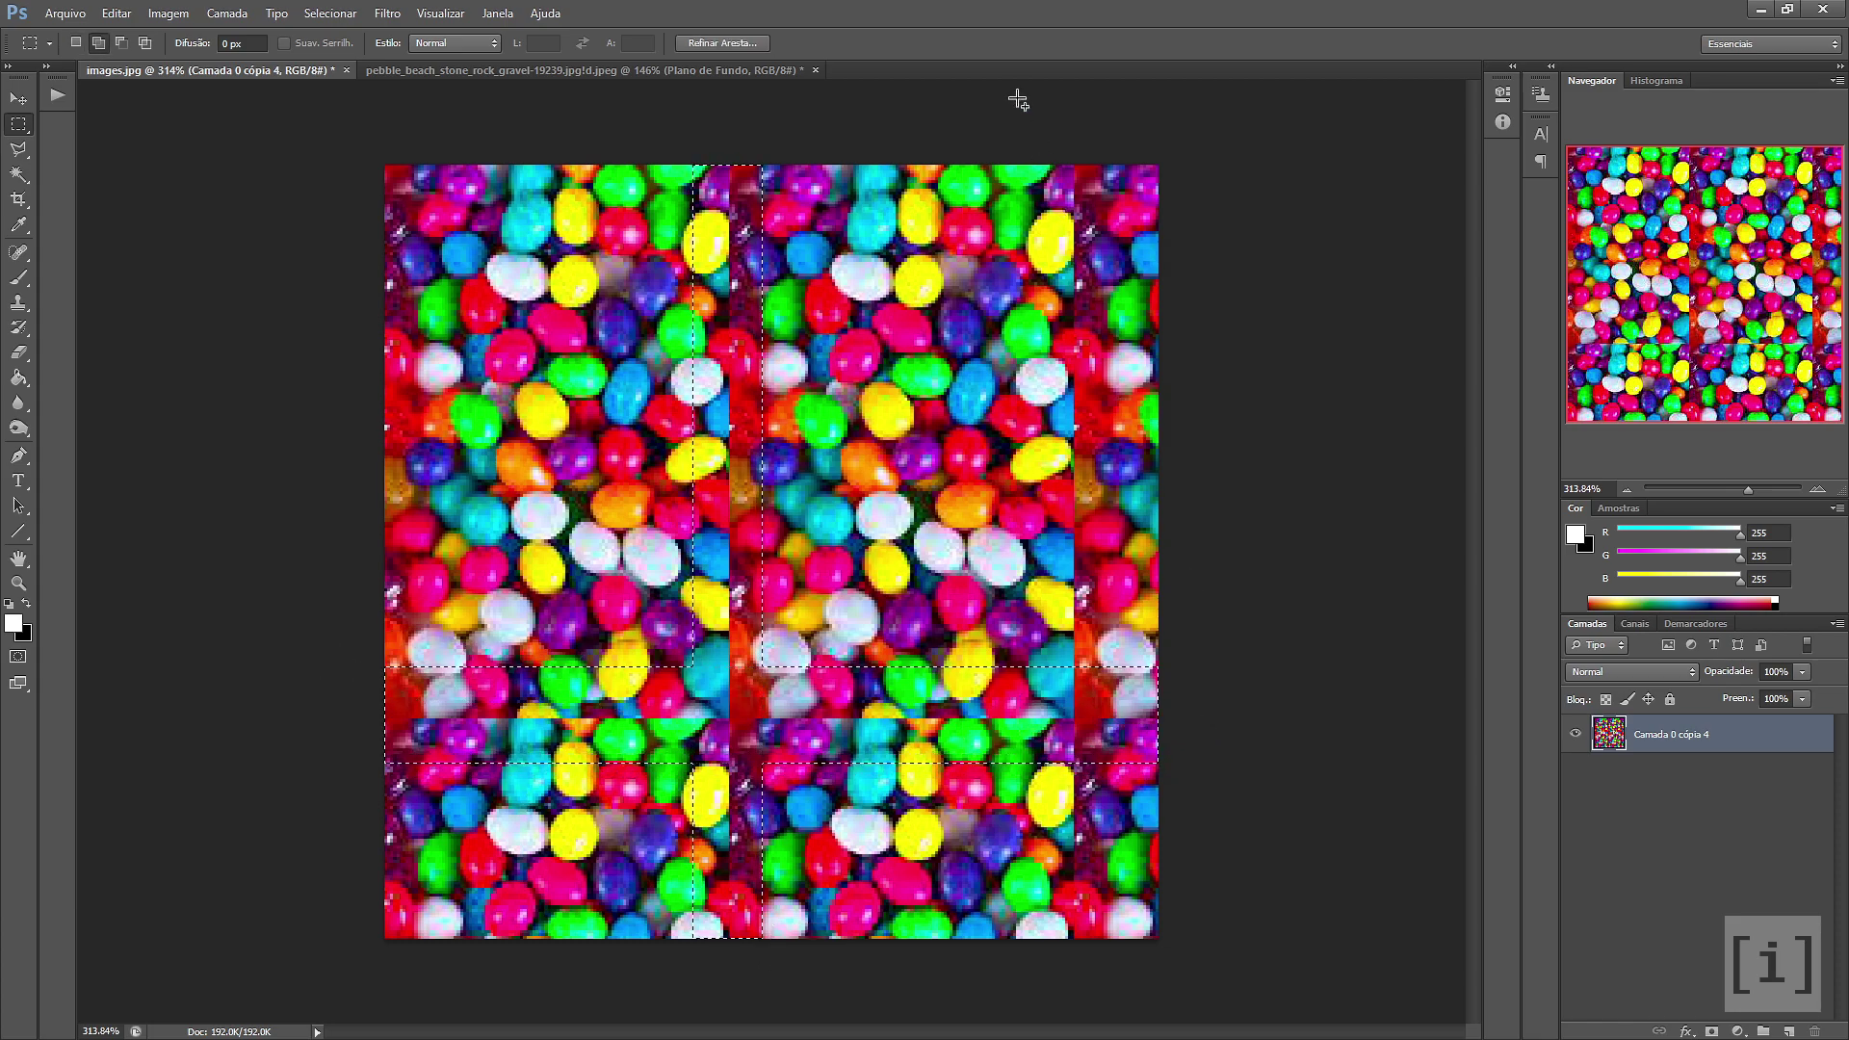
mouse_move(1025, 134)
left_mouse_down()
mouse_move(1072, 785)
mouse_move(1109, 954)
left_mouse_up()
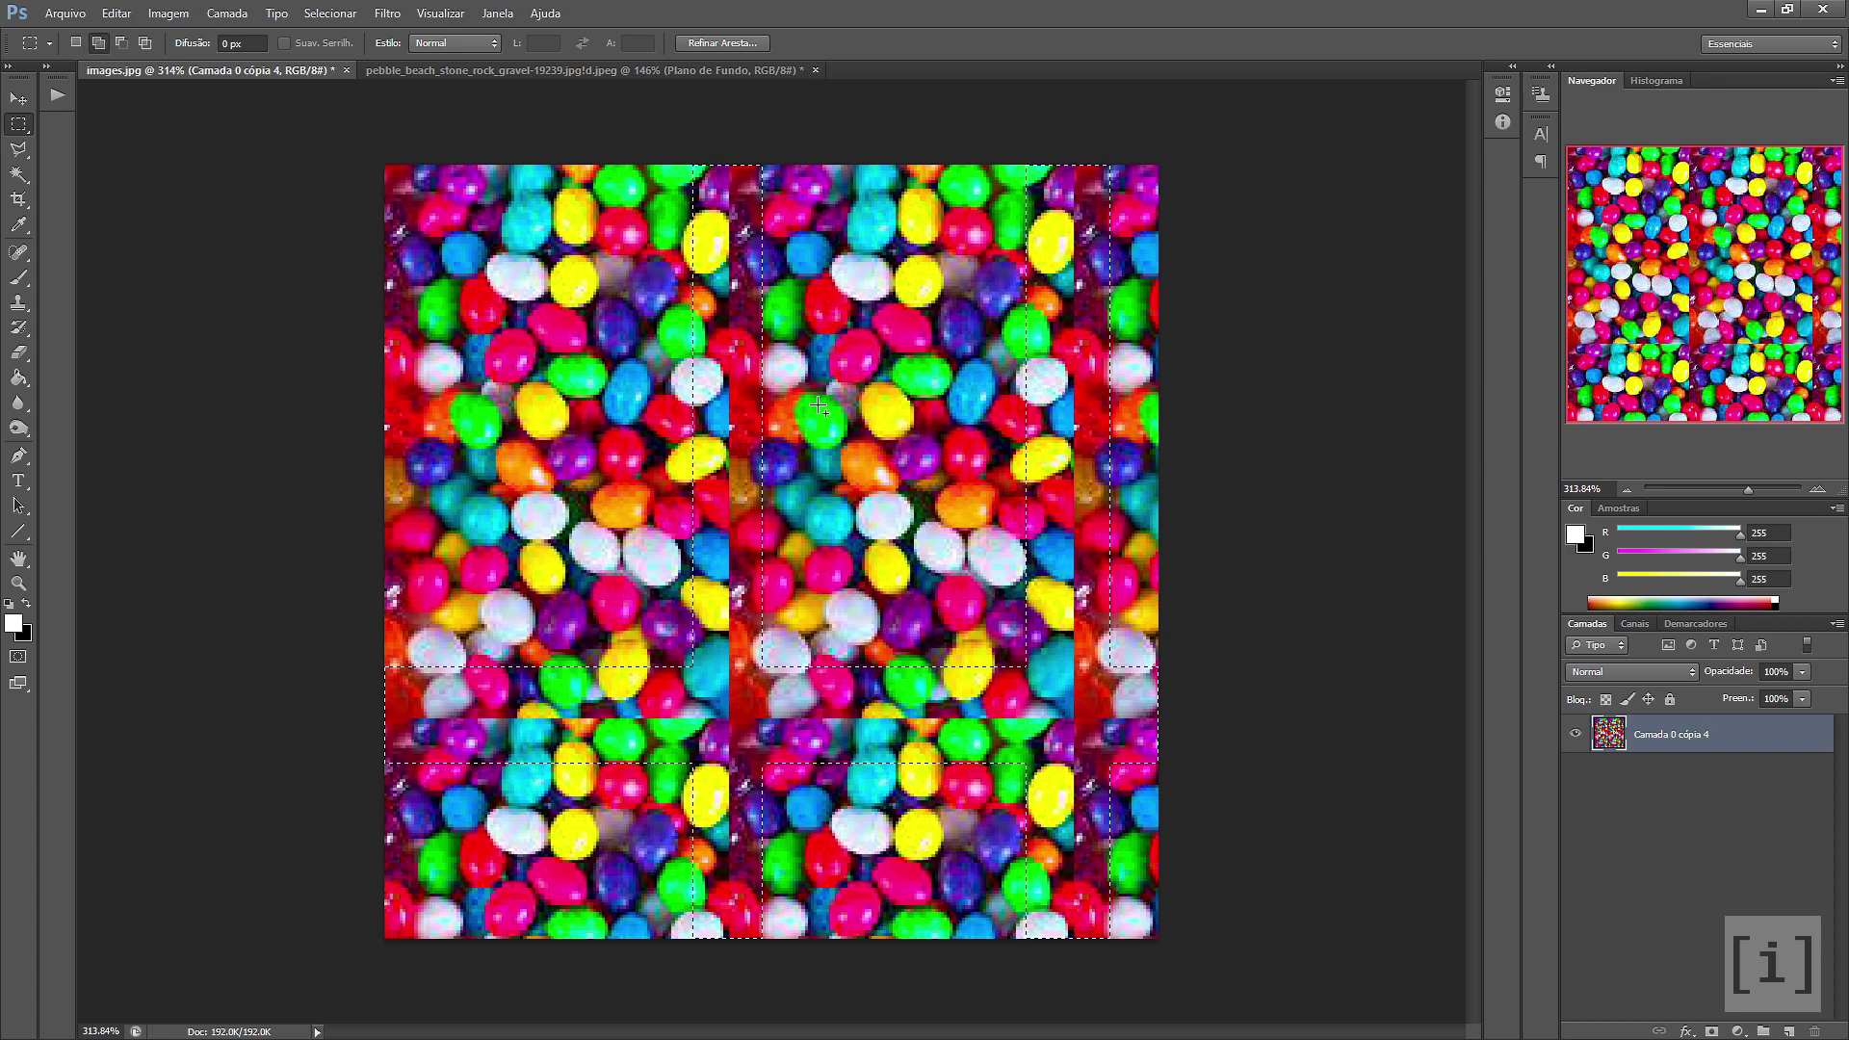
key("shift+BackSpace")
key("Return")
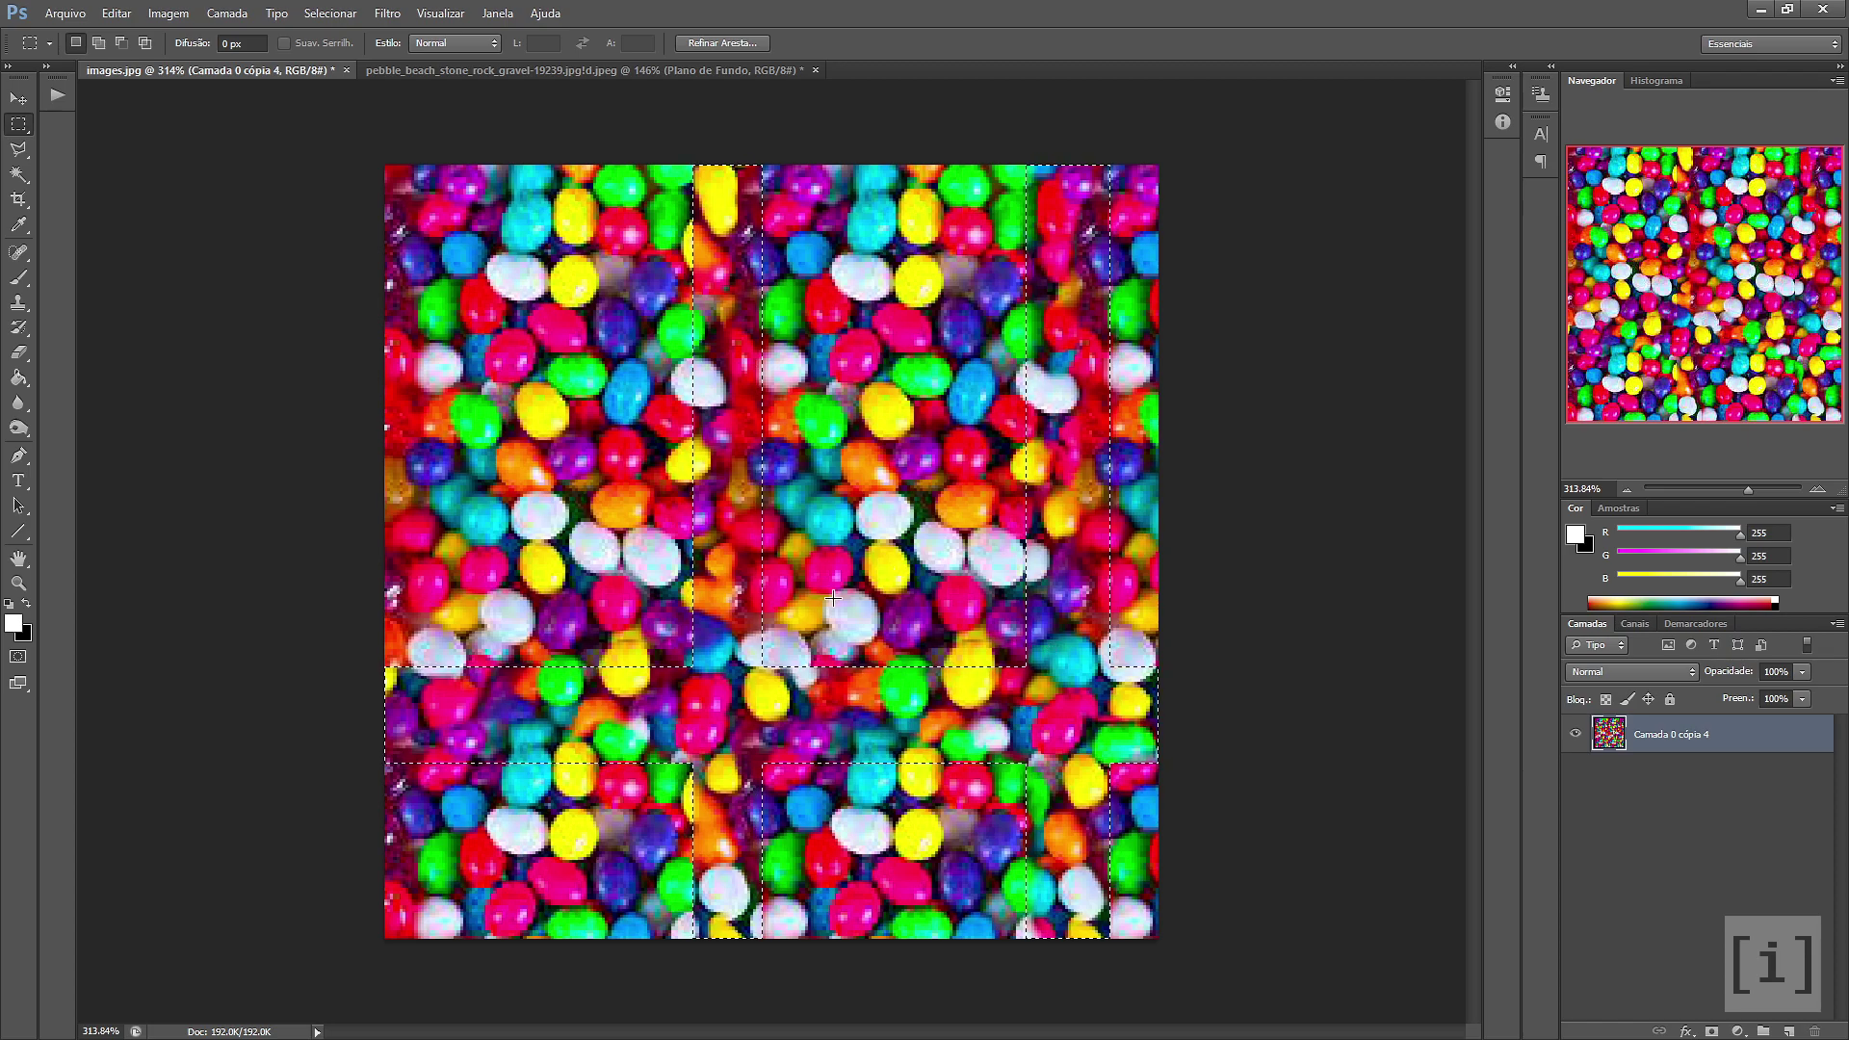
key("ctrl+d")
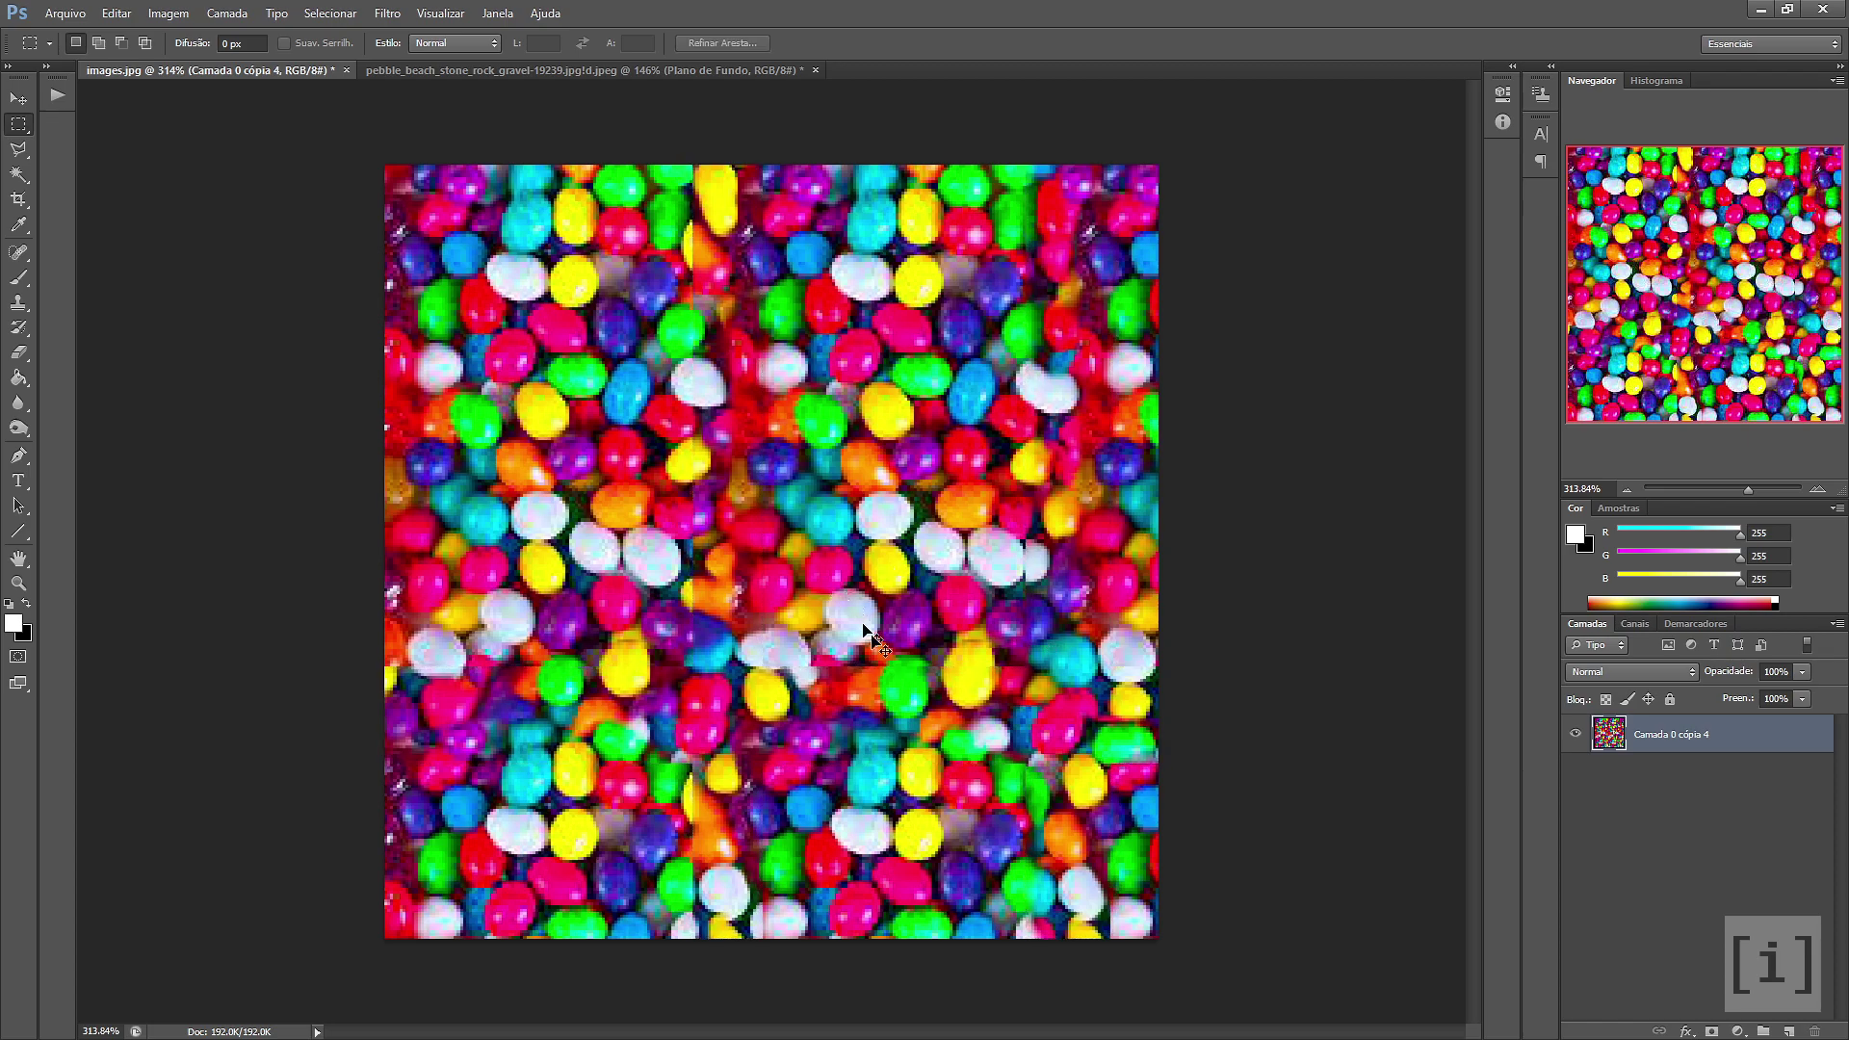
Inspect the seams up close and shift the jellybean copies into a tiled grid
scroll(745, 402, "up", 3)
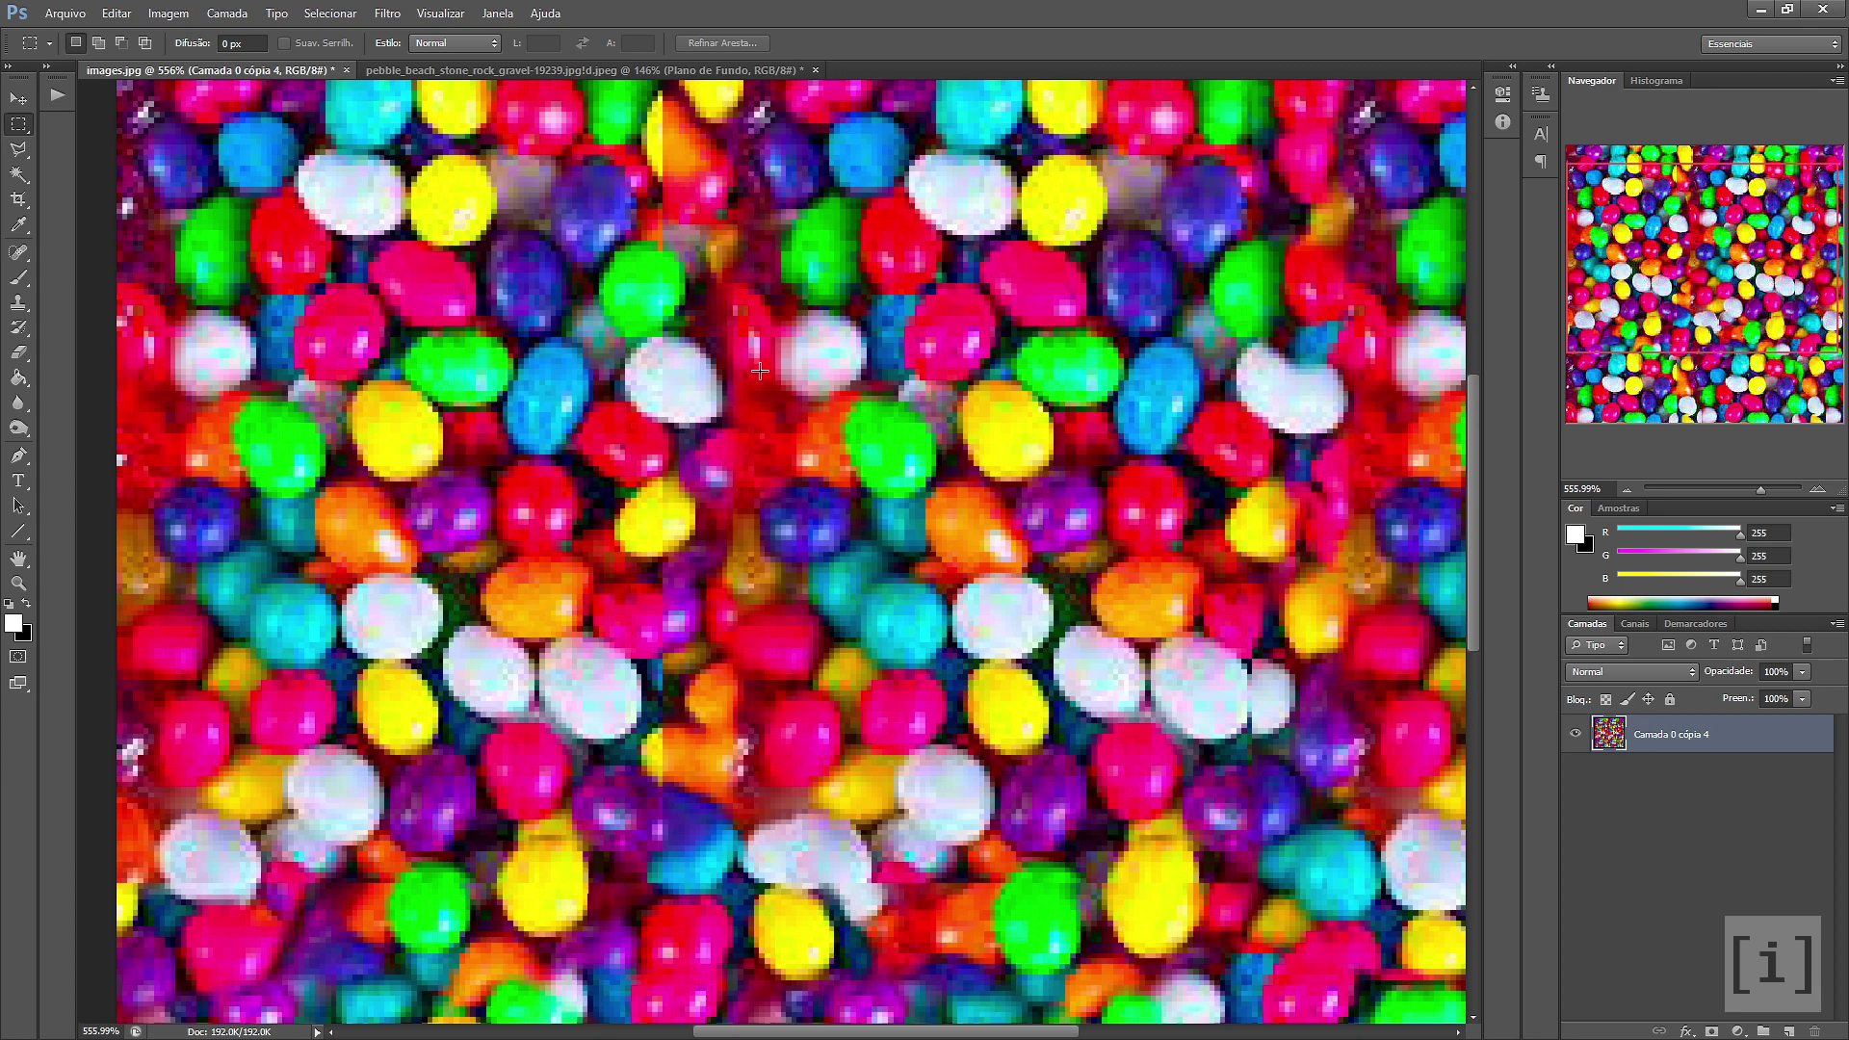
left_click_drag(739, 263, 794, 426)
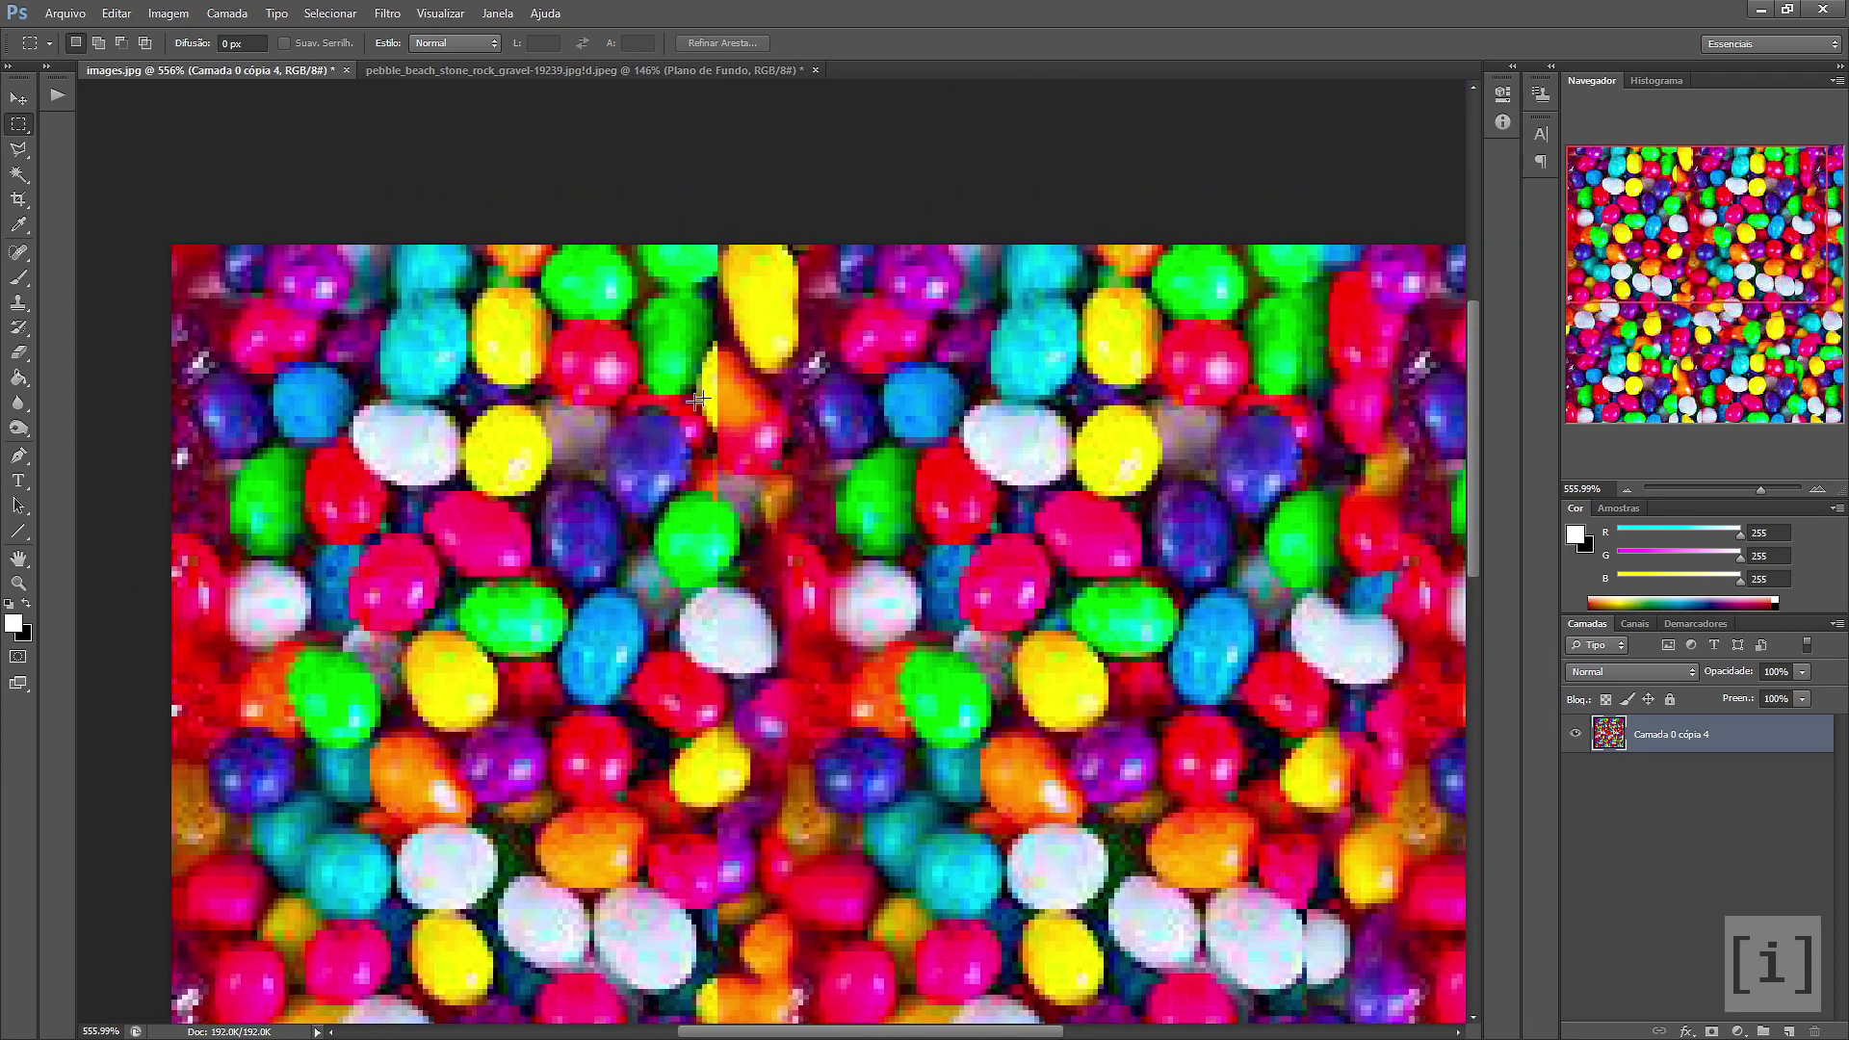
left_click_drag(1272, 599, 857, 544)
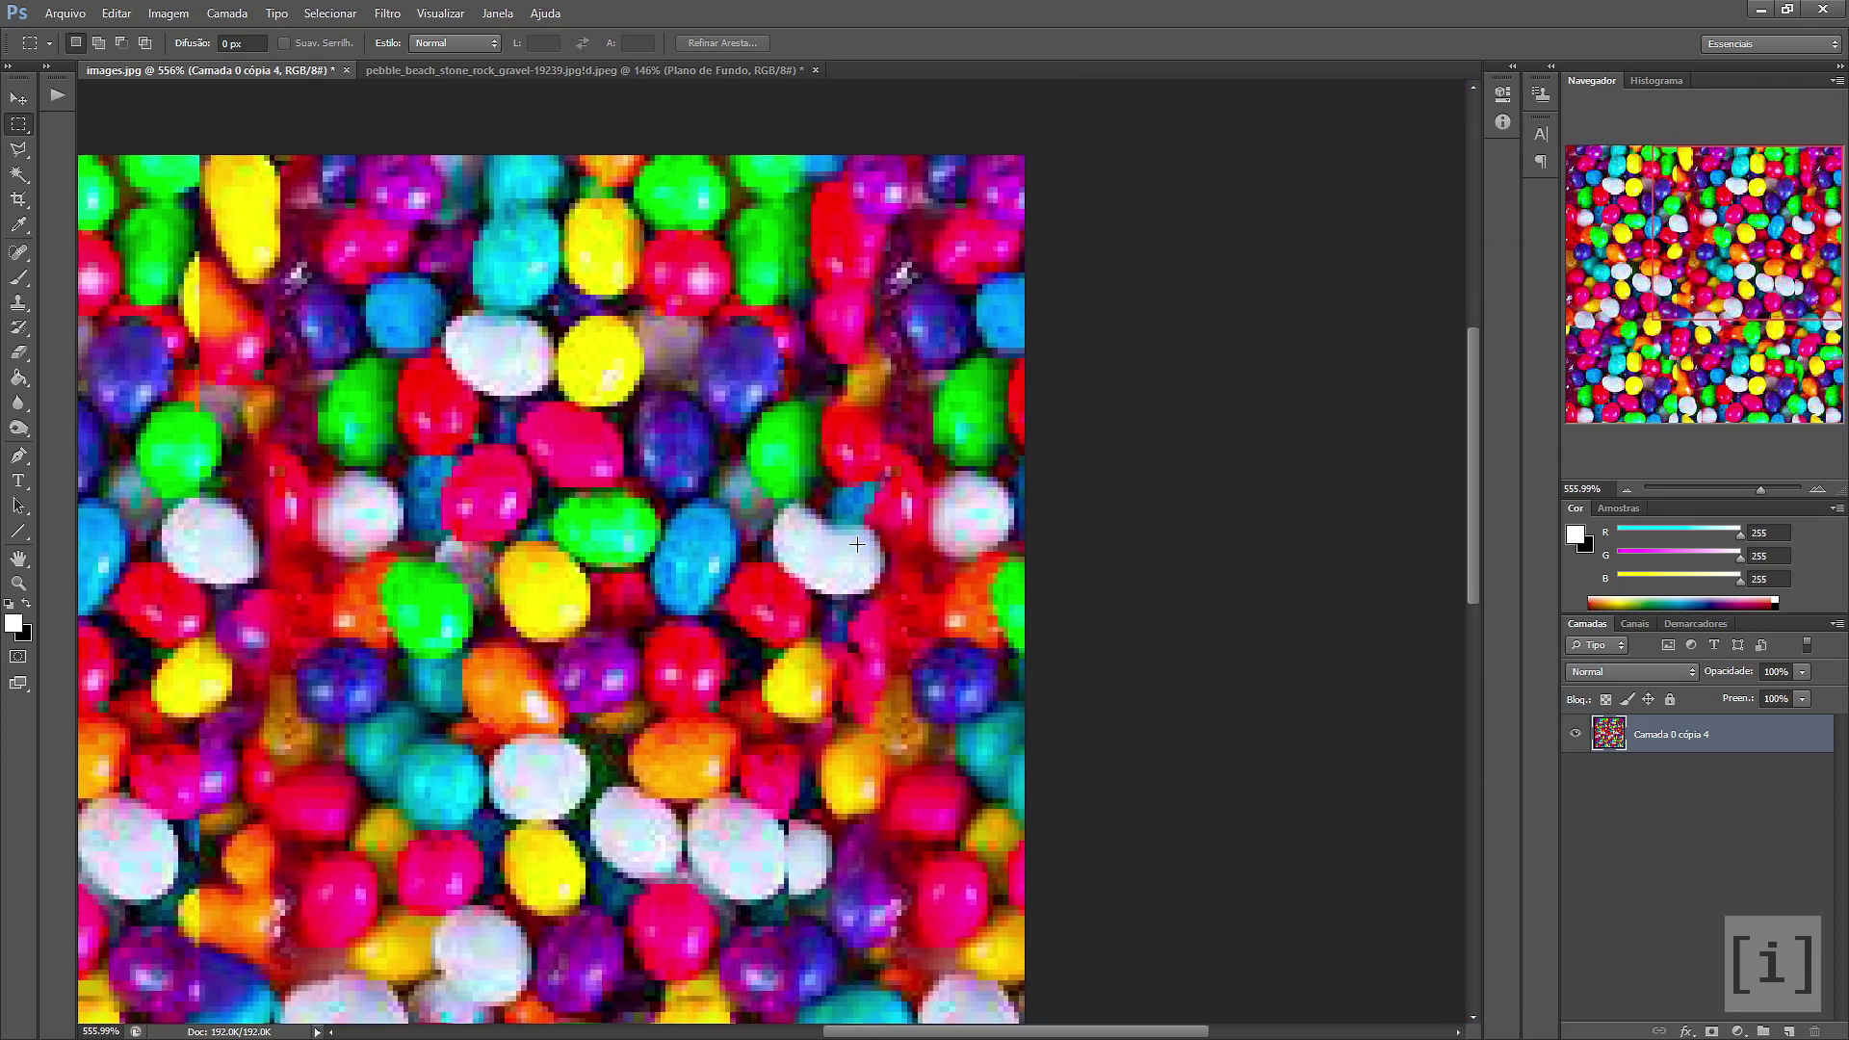
left_click_drag(856, 613, 1088, 375)
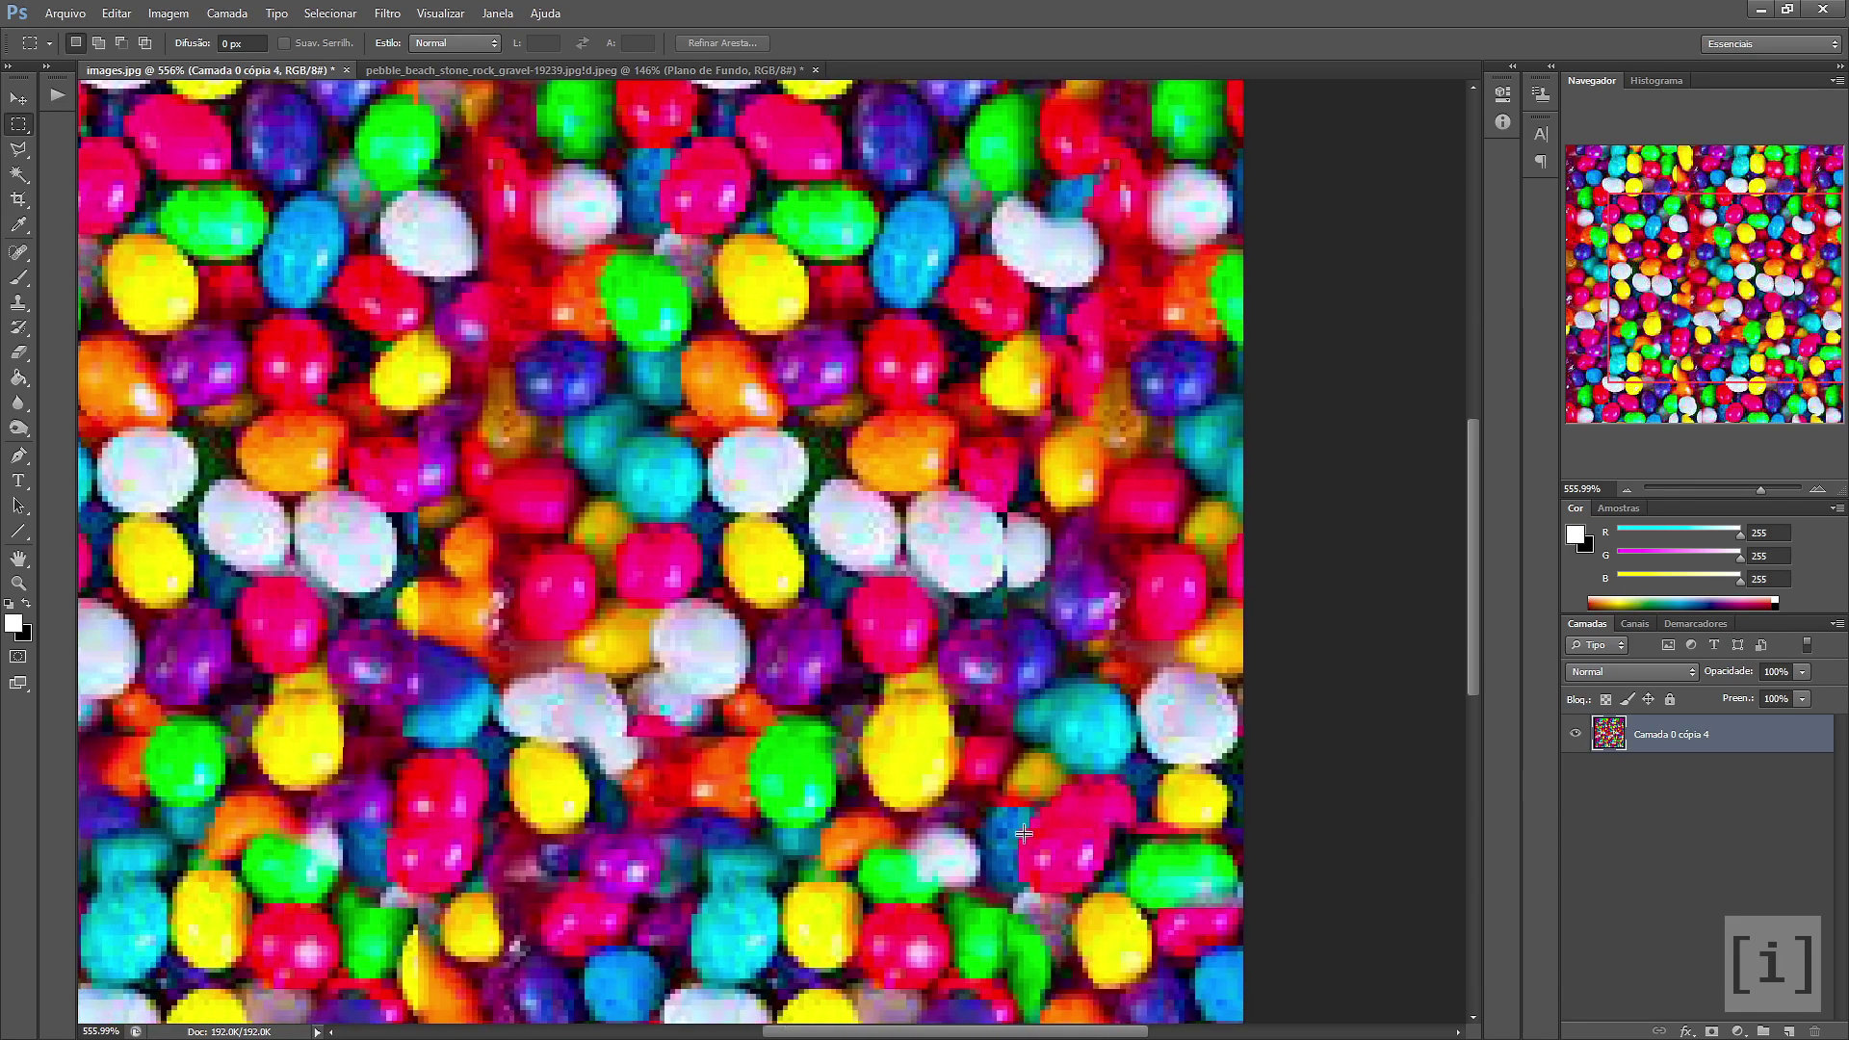
scroll(576, 596, "down", 5)
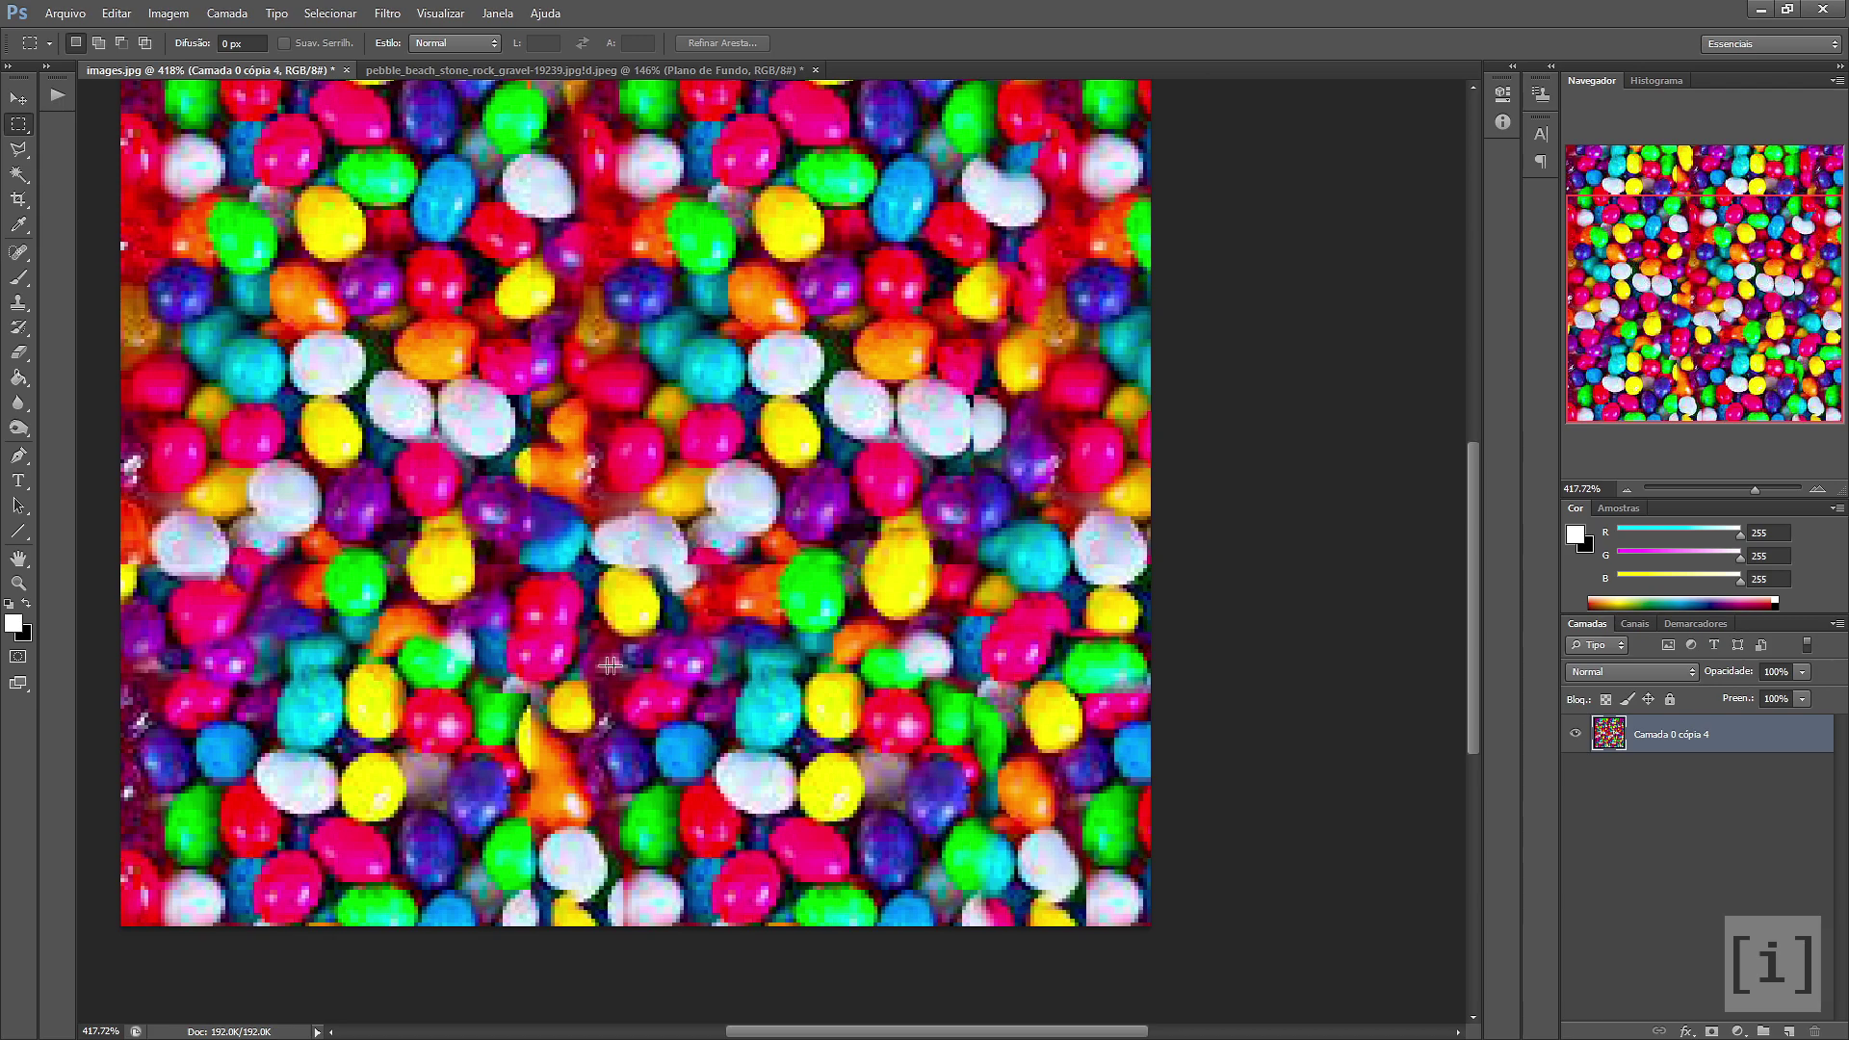
scroll(609, 664, "up", 1)
scroll(612, 669, "up", 3)
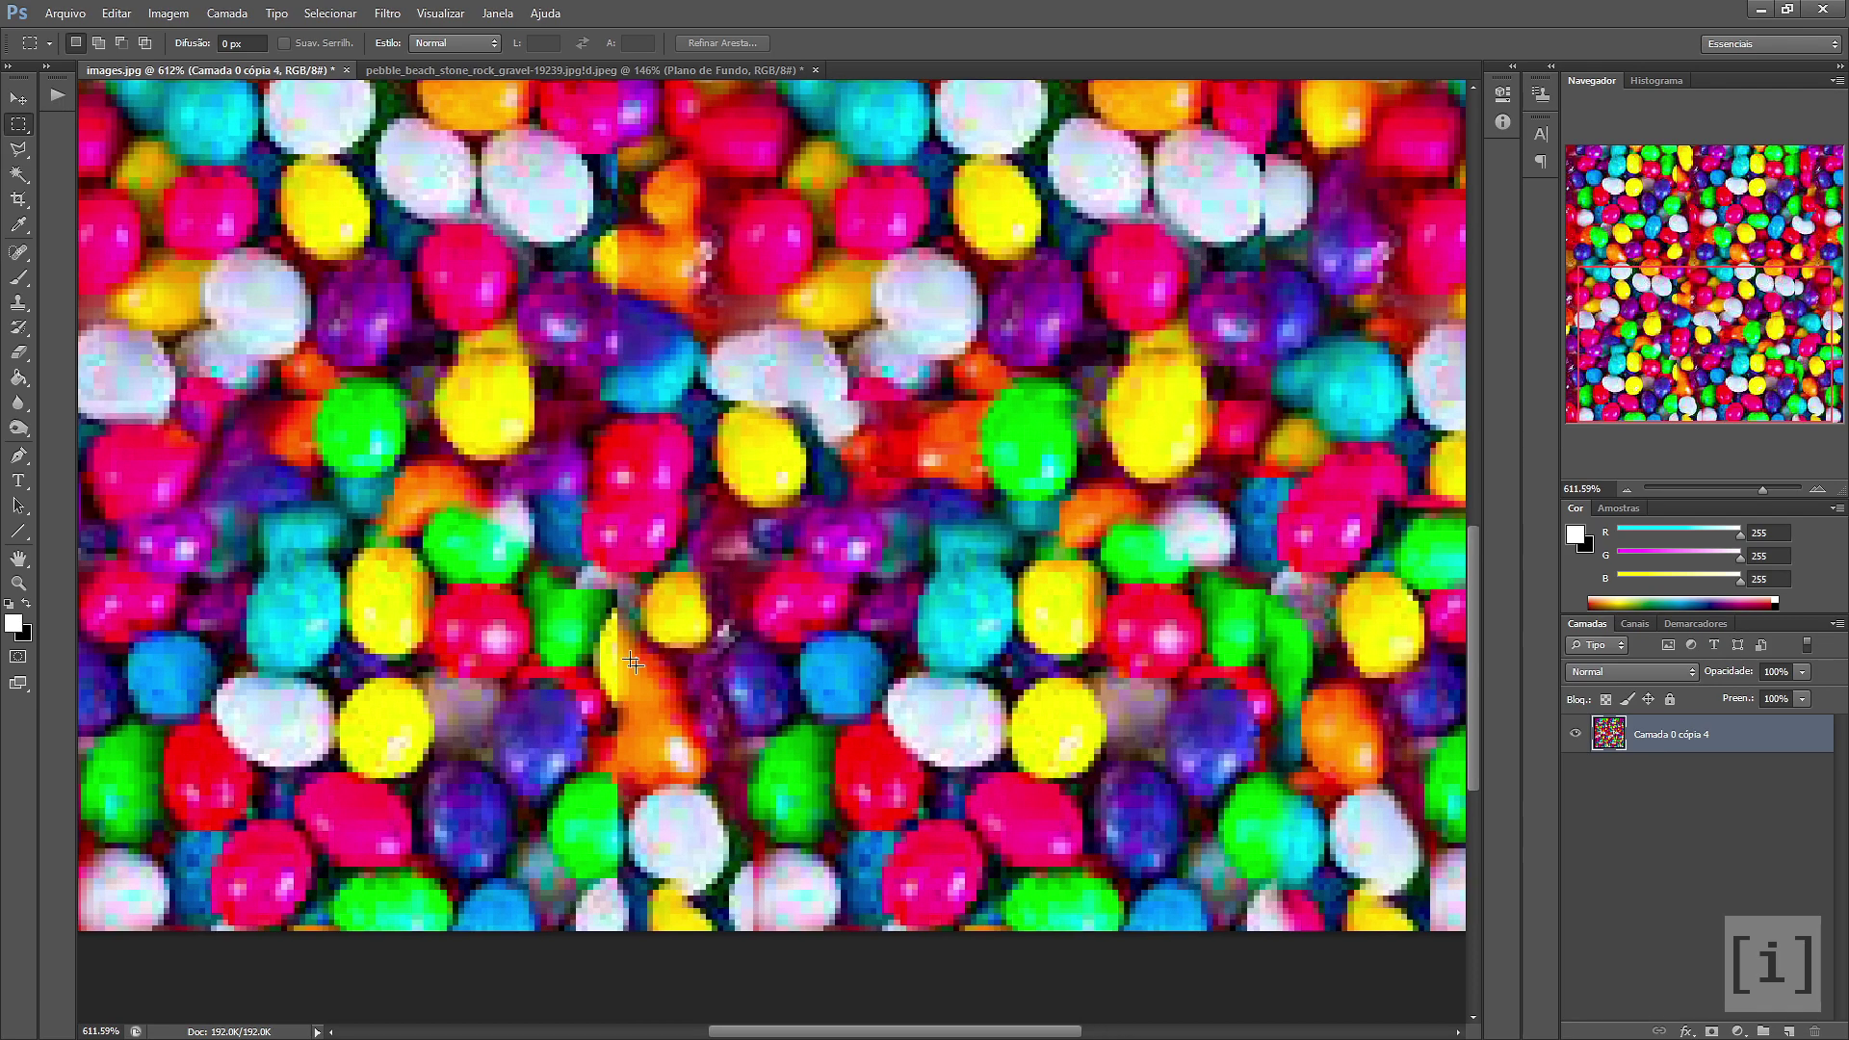
scroll(633, 662, "down", 2)
scroll(770, 597, "down", 2)
scroll(911, 489, "down", 1)
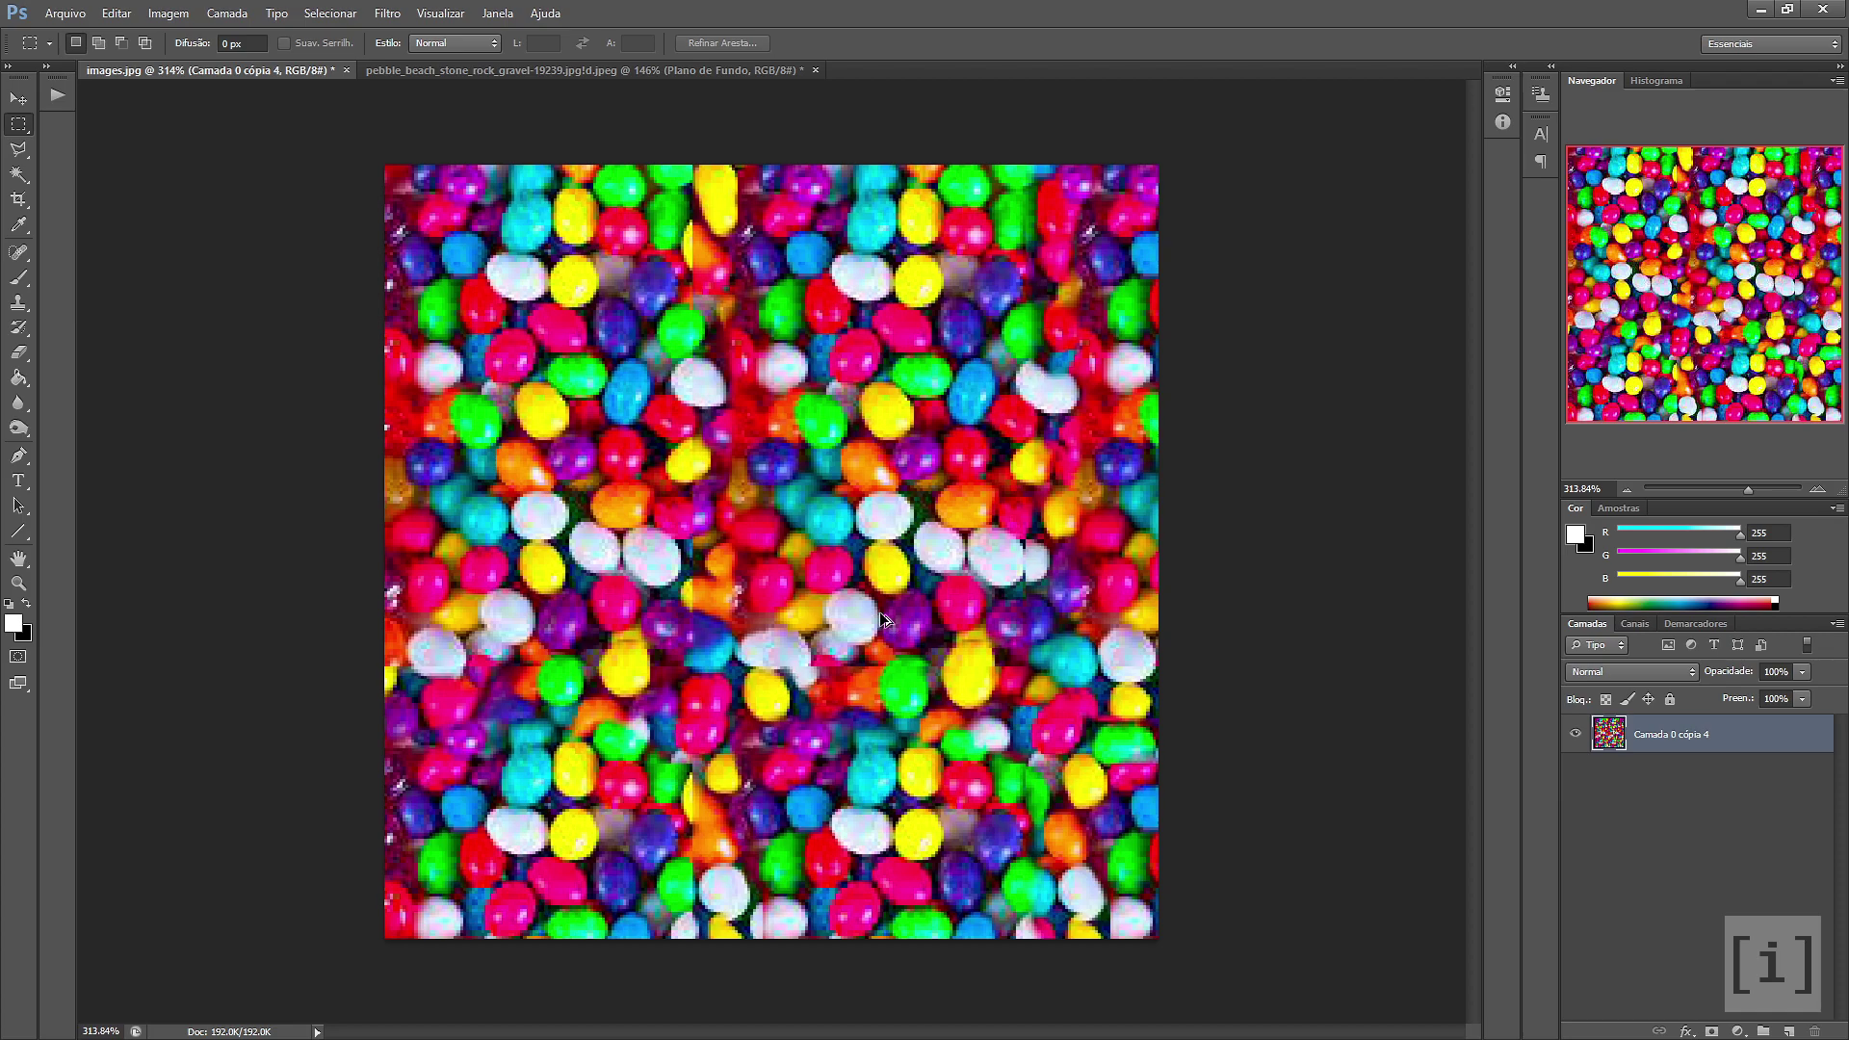
left_click_drag(944, 639, 1100, 610)
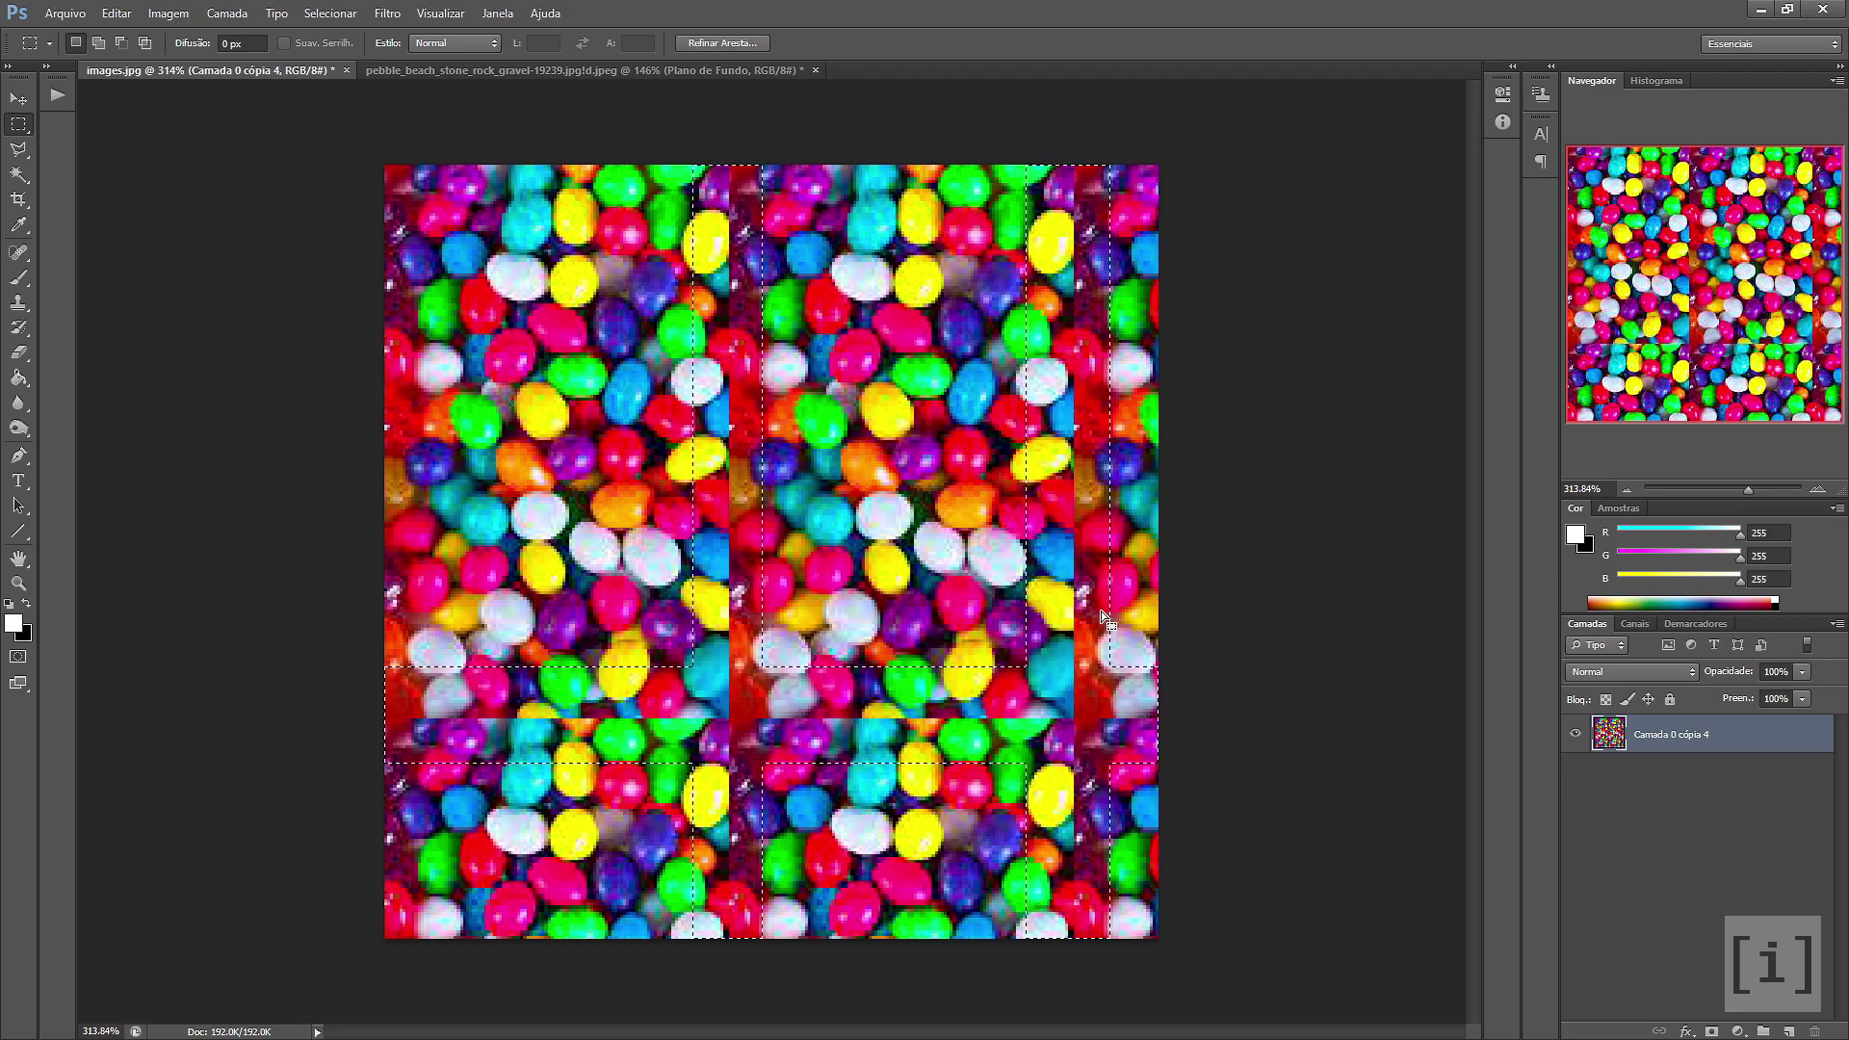
key("ctrl+d")
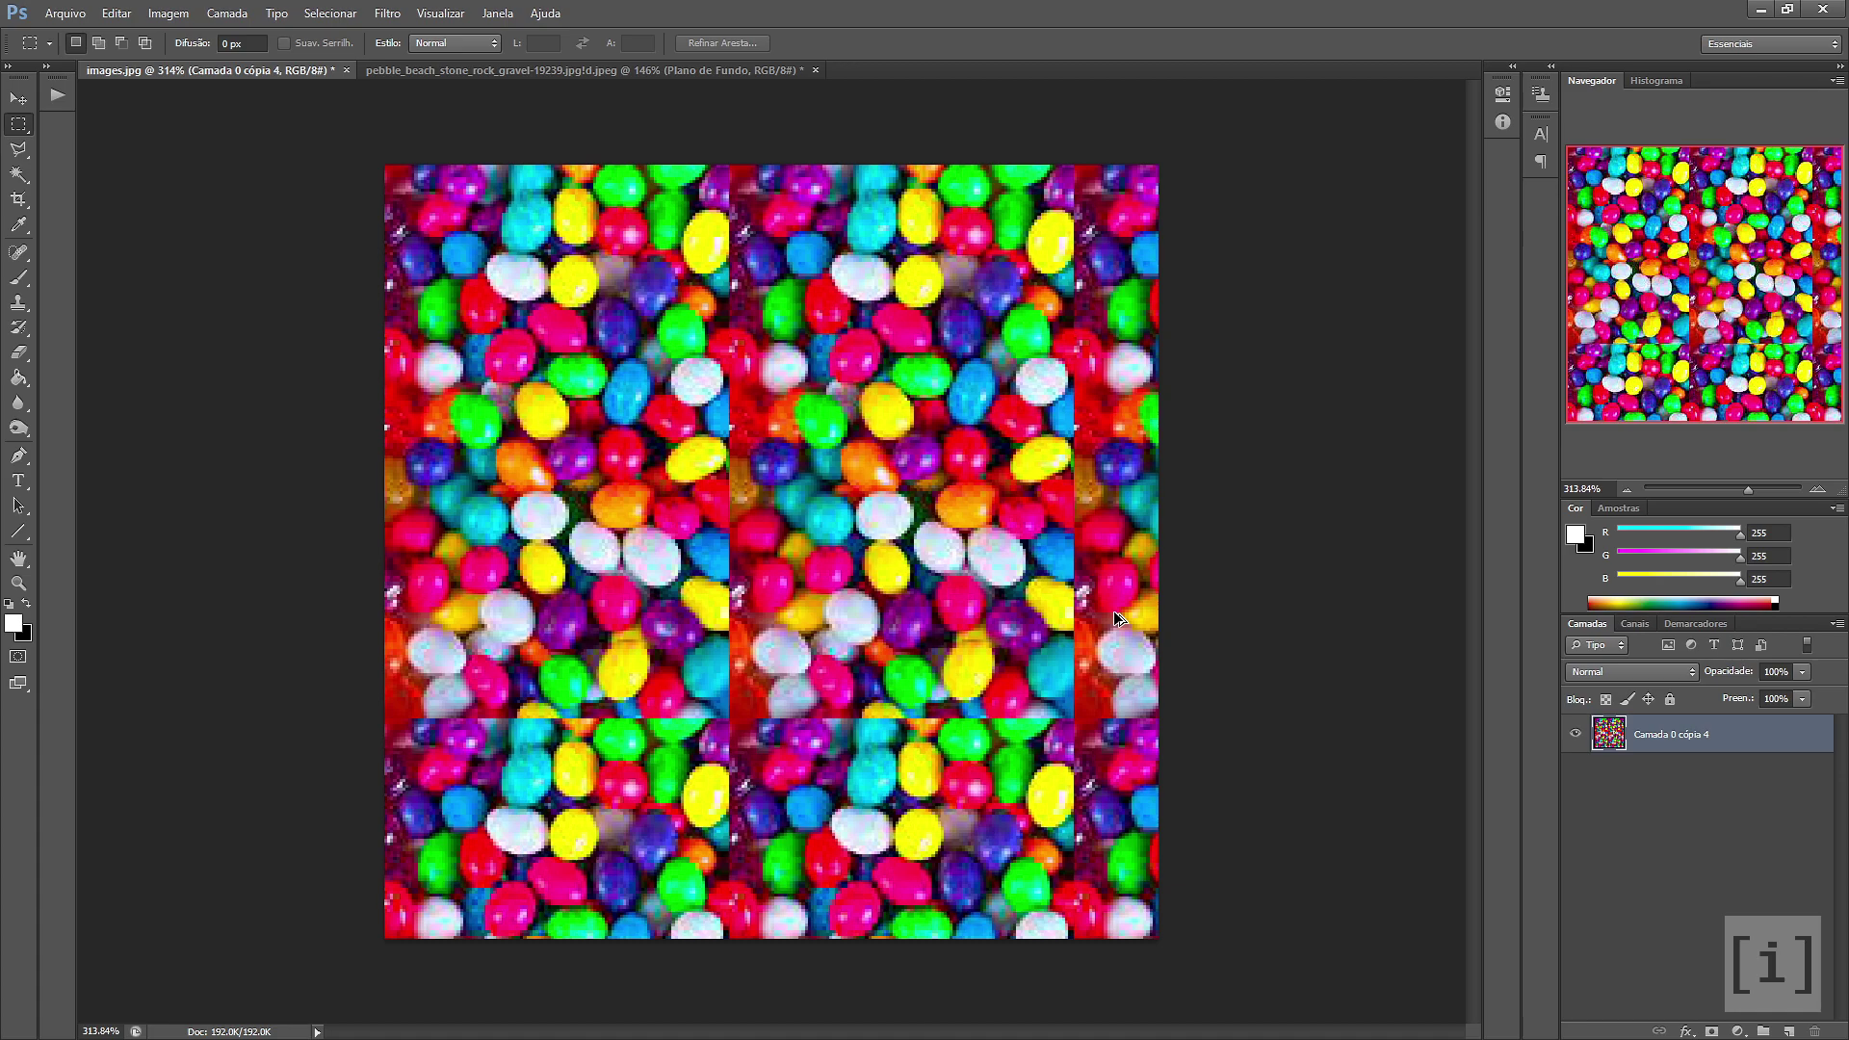
Delete layers Camada 0 cópia through cópia 5 and centre Camada 0 on the canvas
key("ctrl+j")
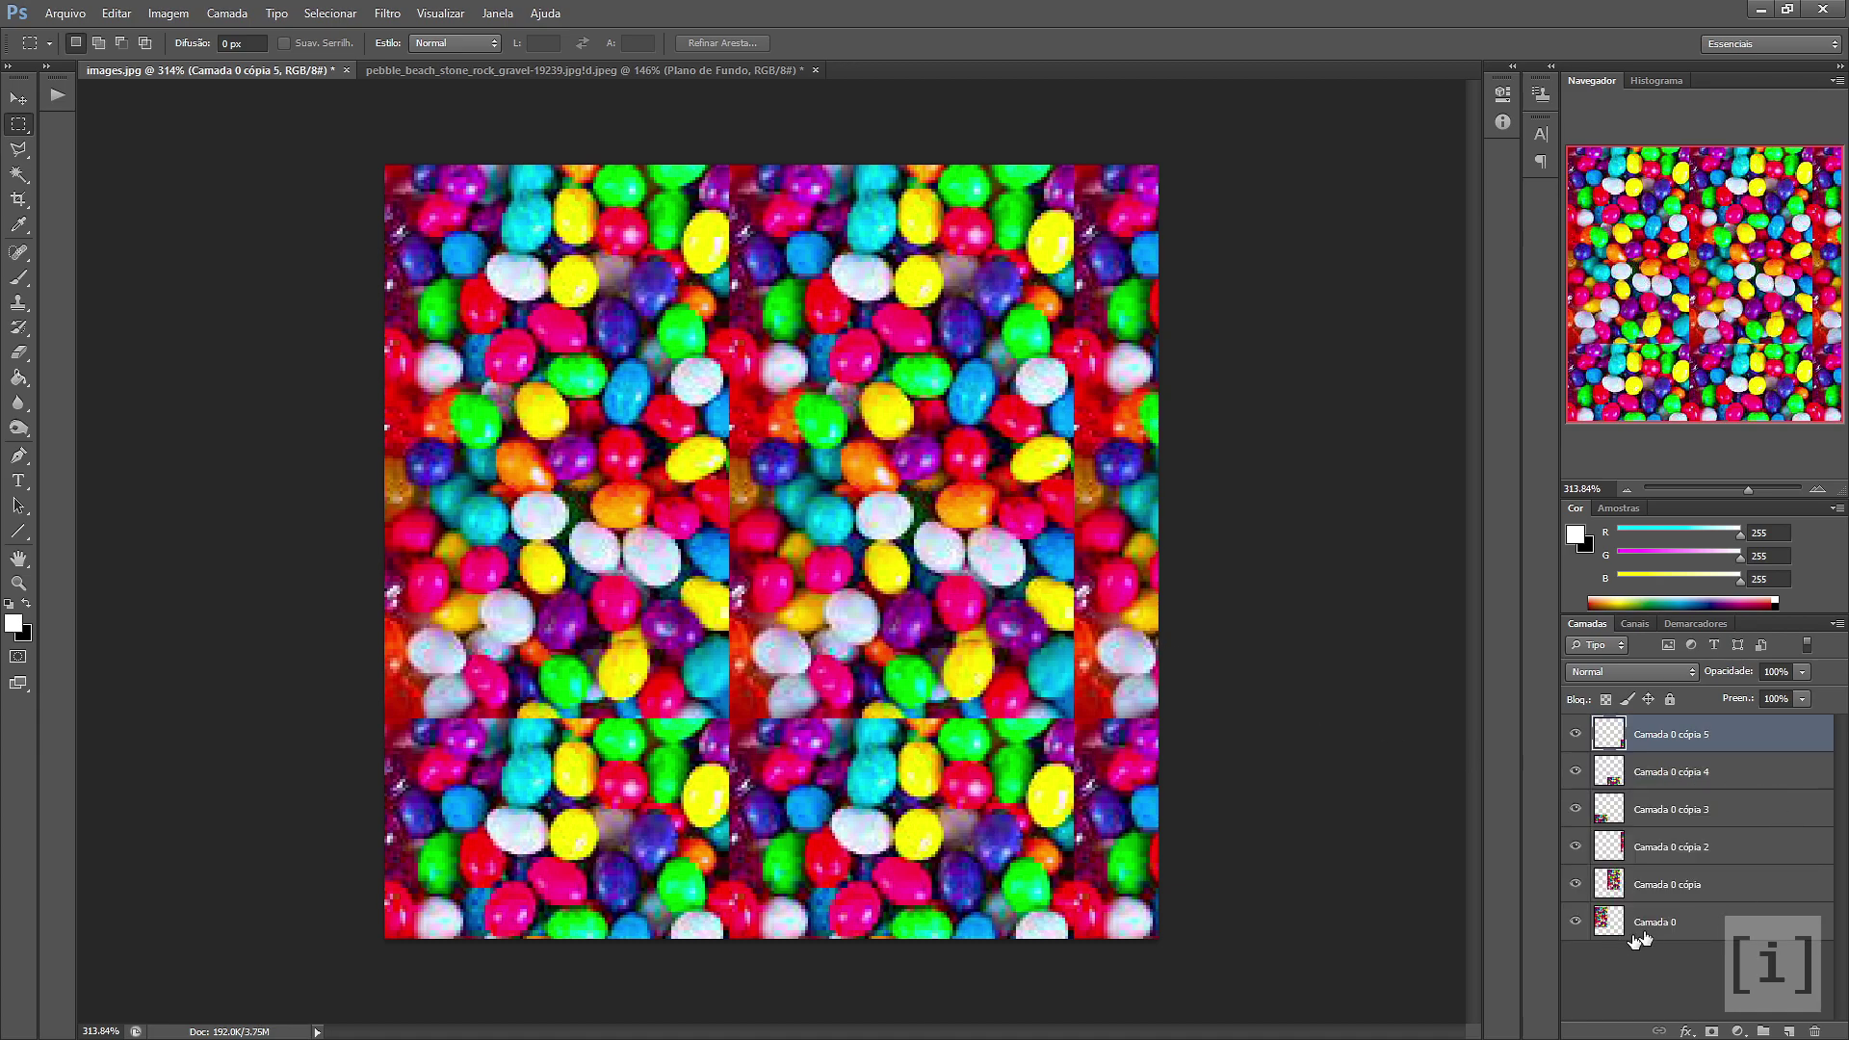
left_click(1663, 884)
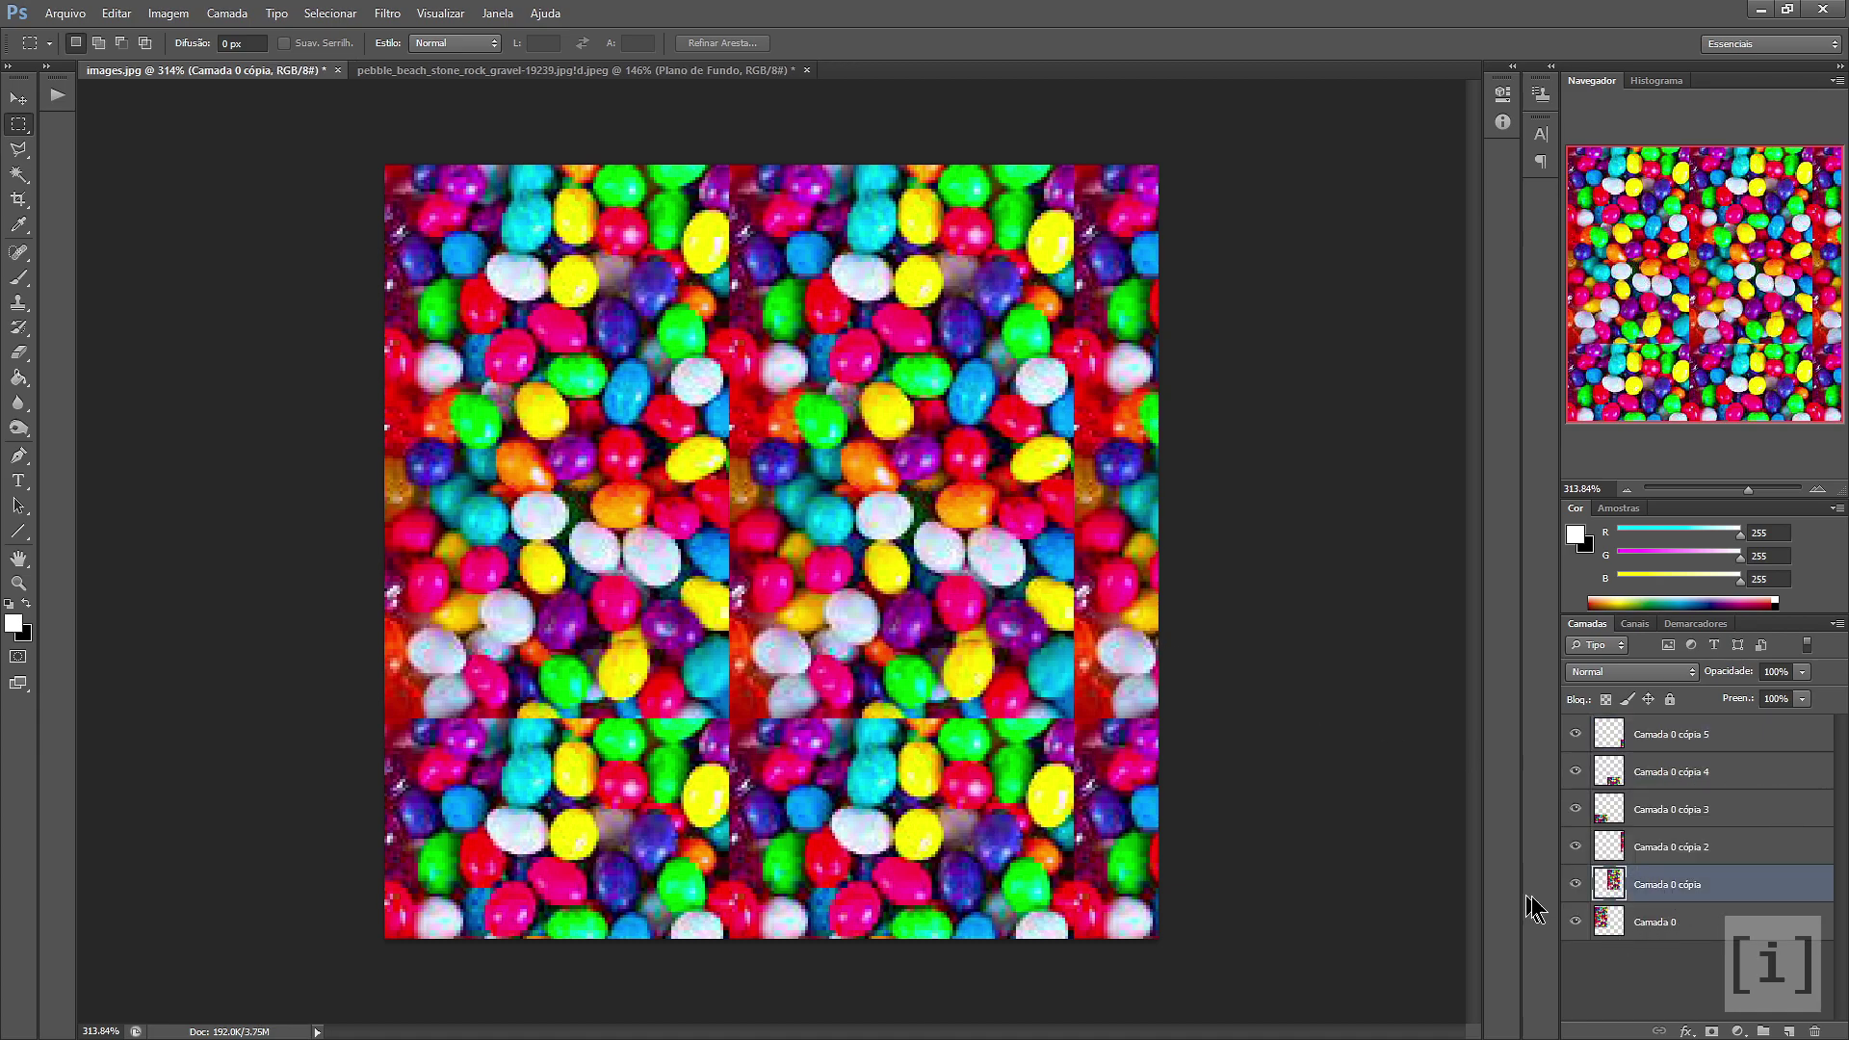
left_click(1685, 732, "shift")
key("Delete")
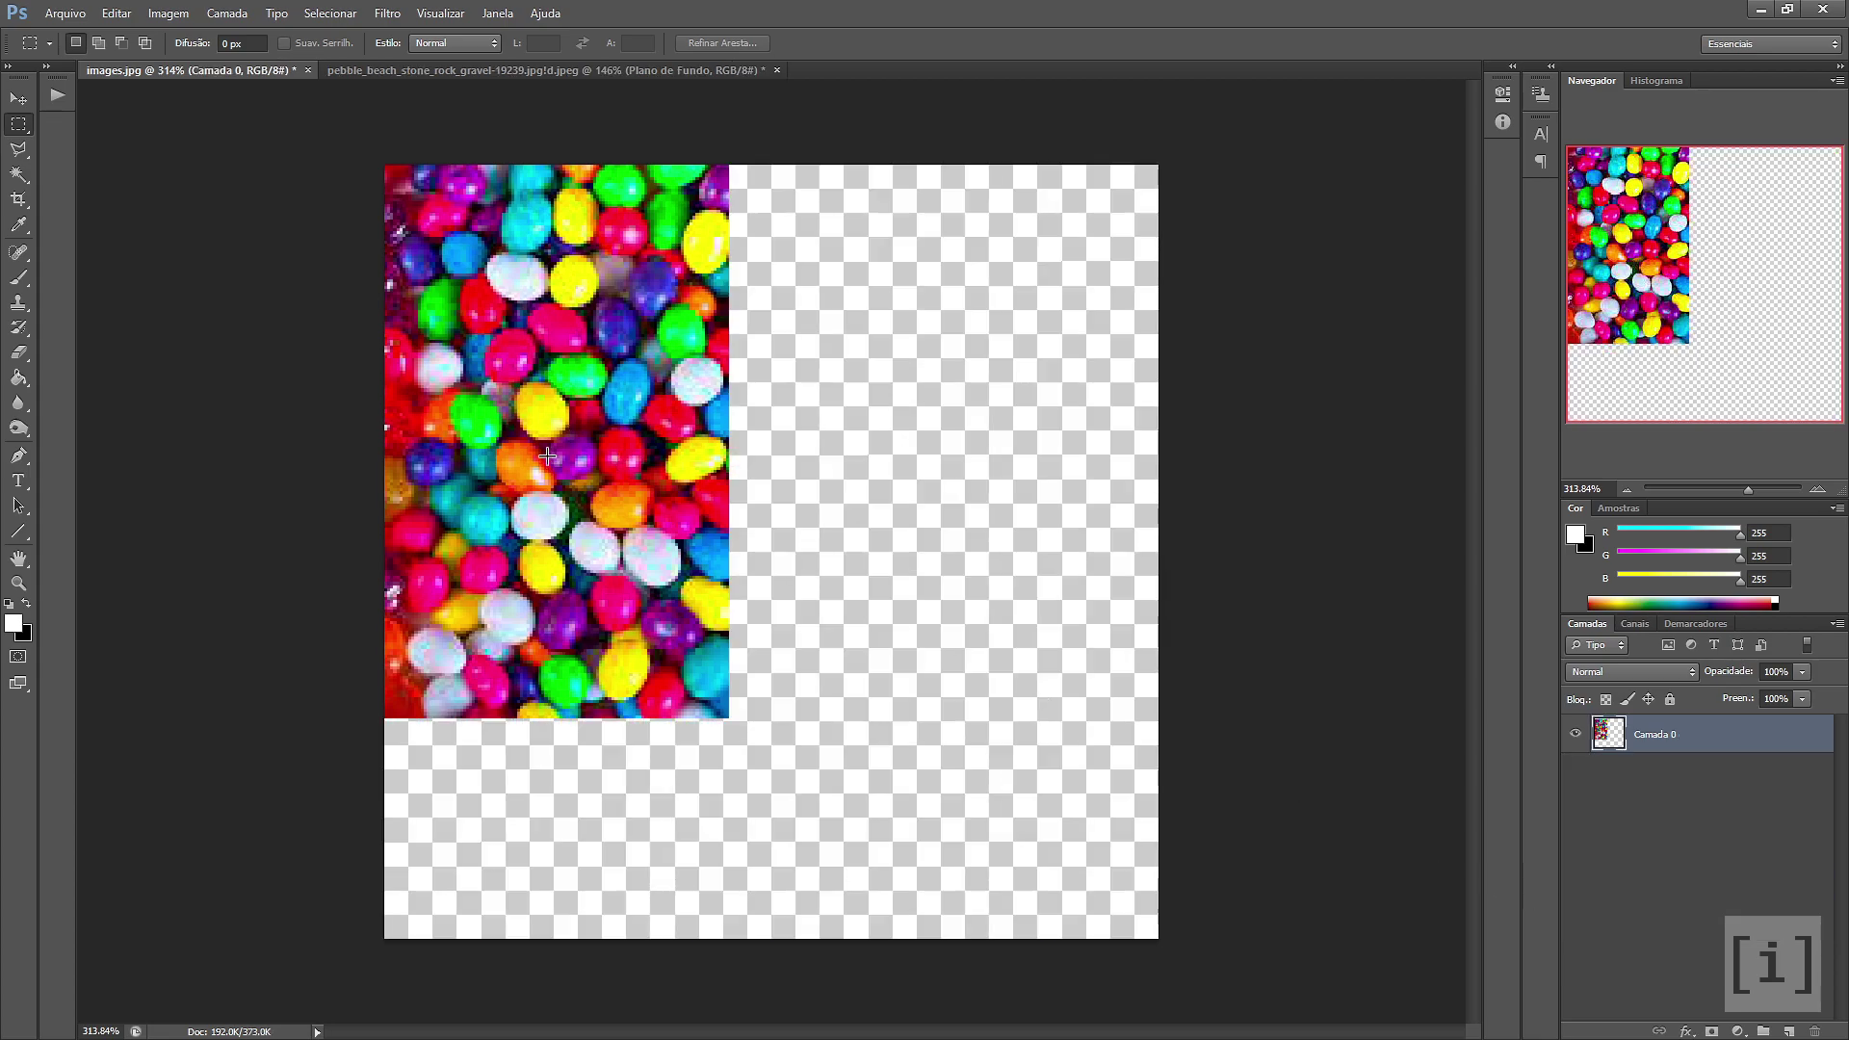
key("v")
left_click_drag(541, 412, 753, 500)
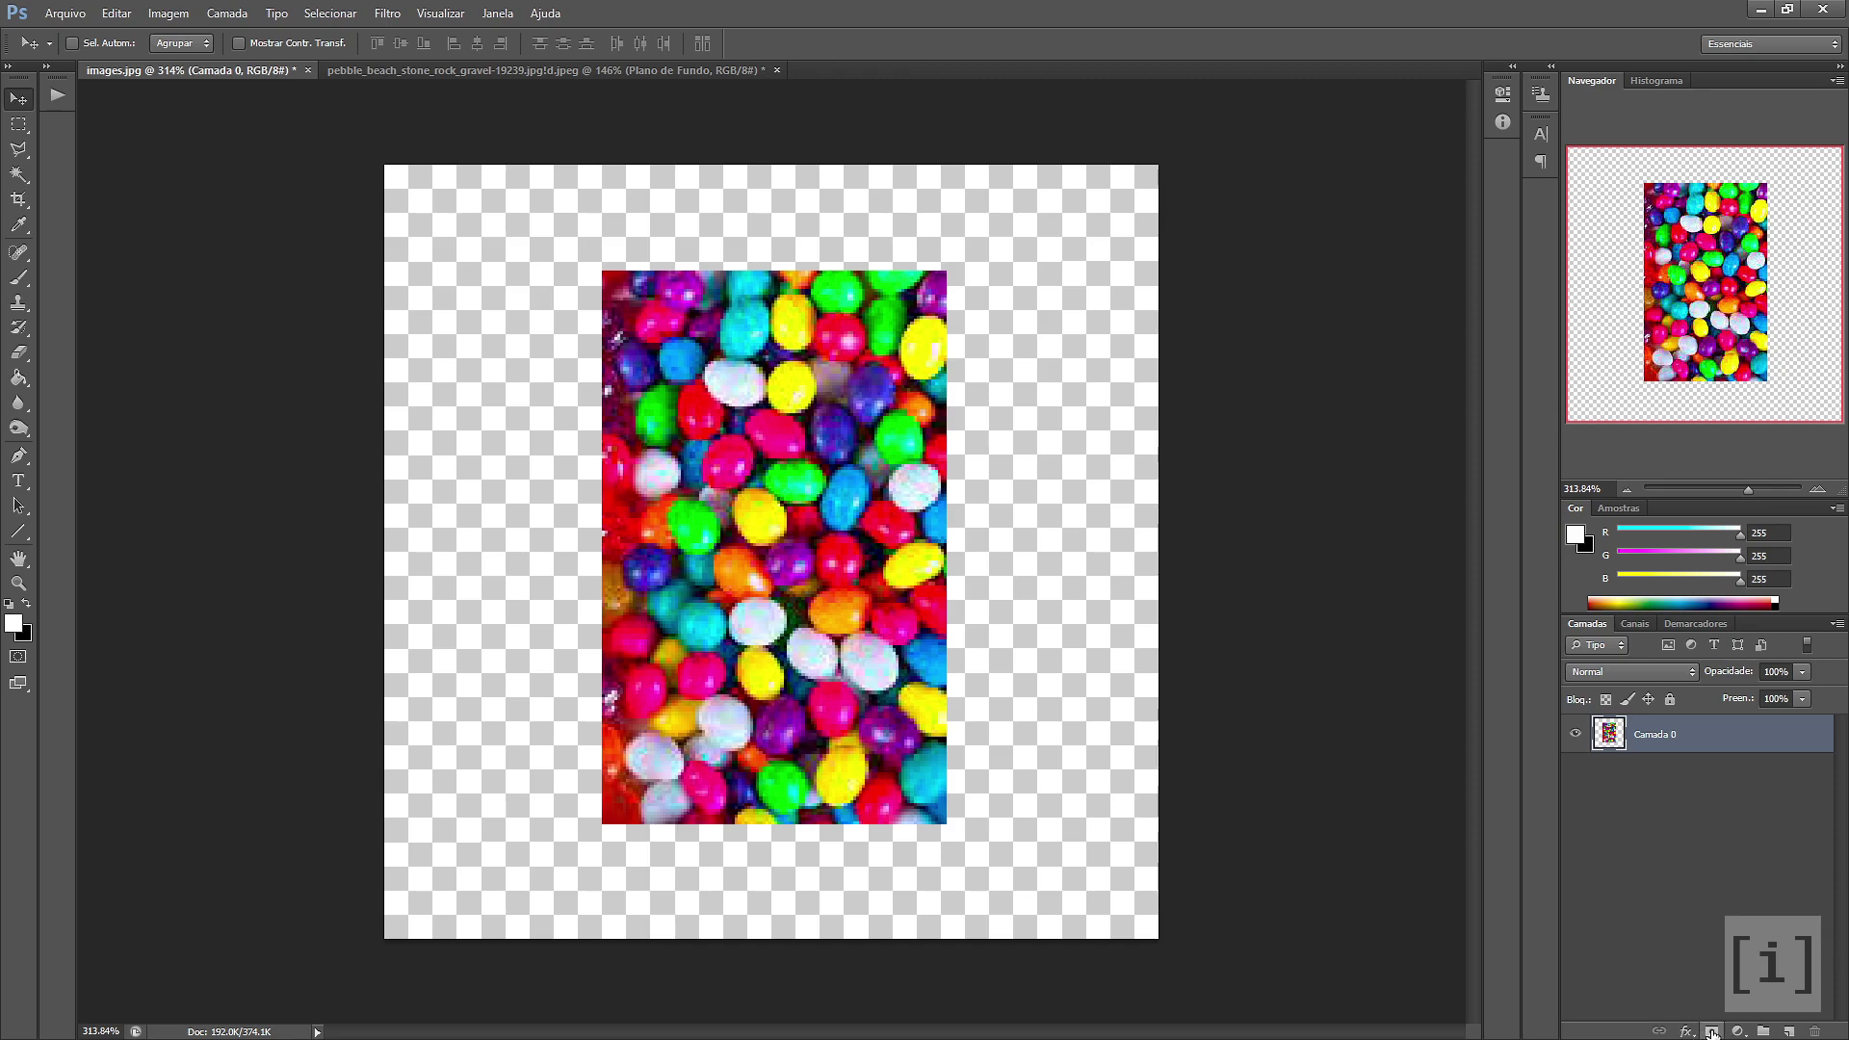
Add a layer mask to Camada 0 and brush black along the top and top-right edges
left_click(1711, 1032)
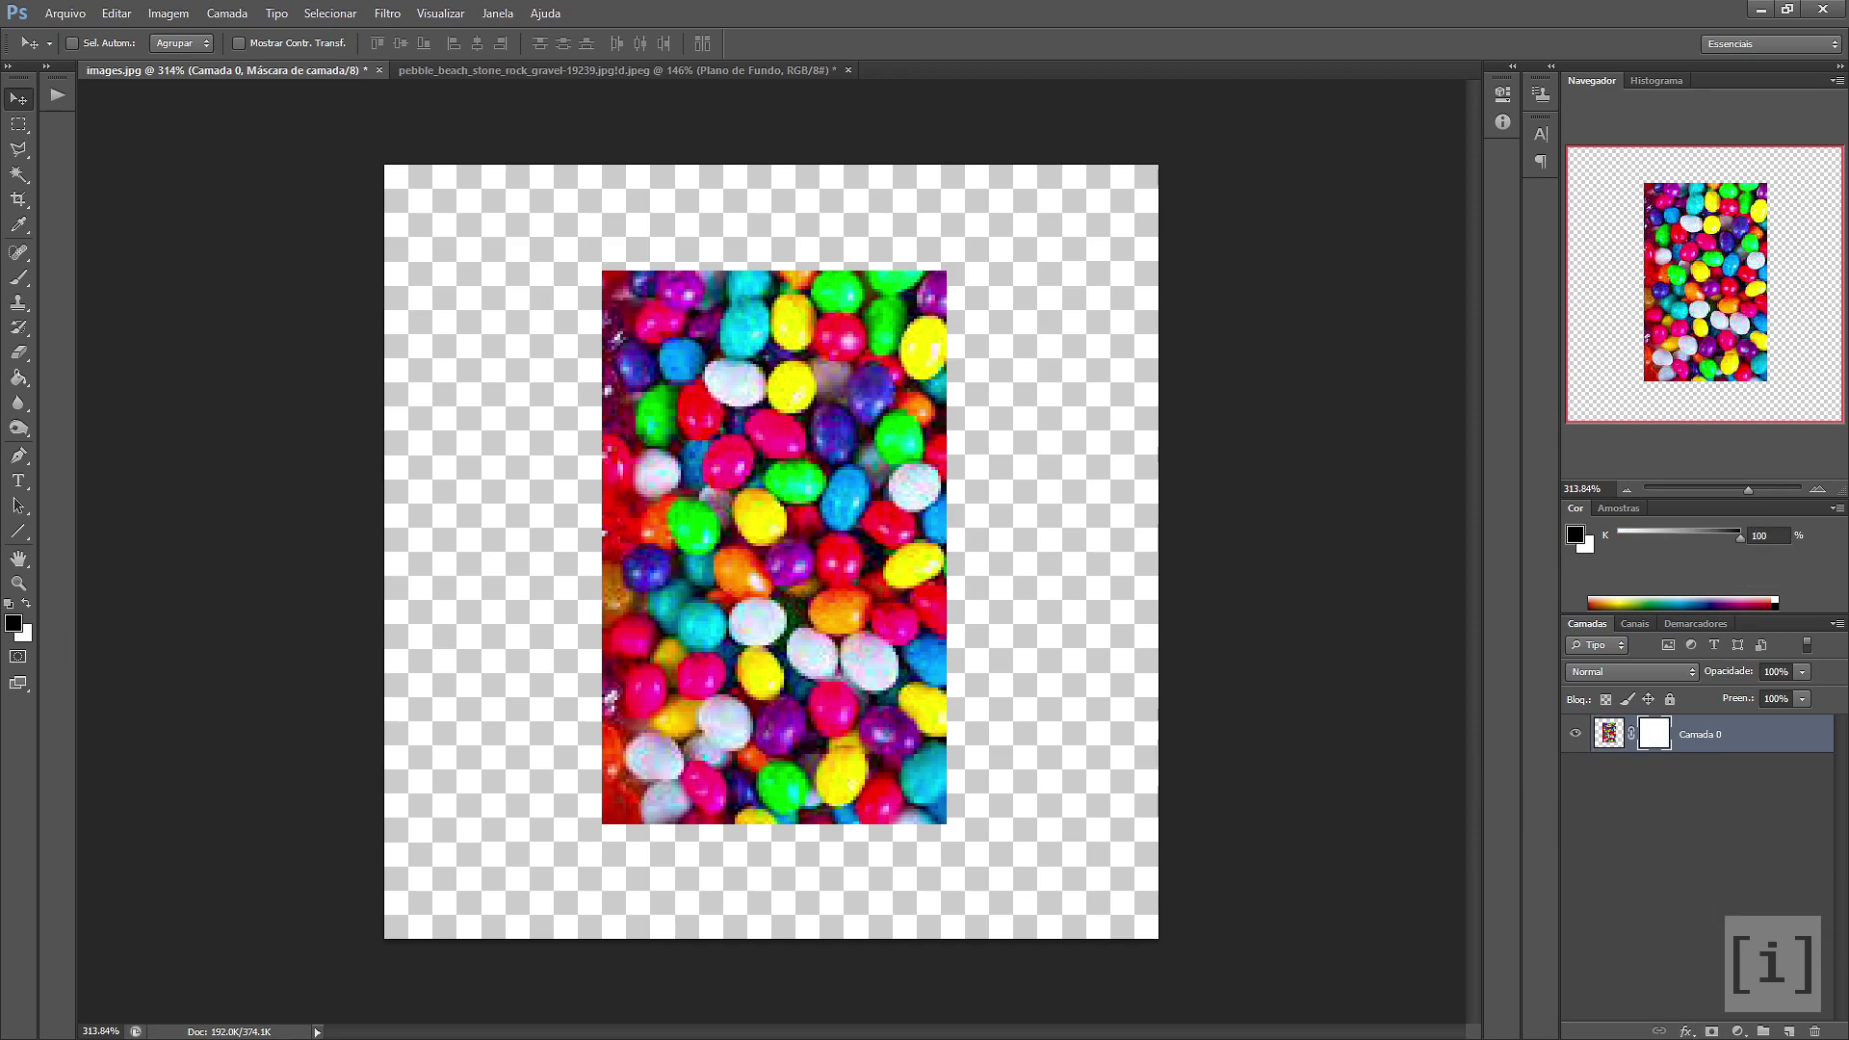
key("y")
left_click(19, 279)
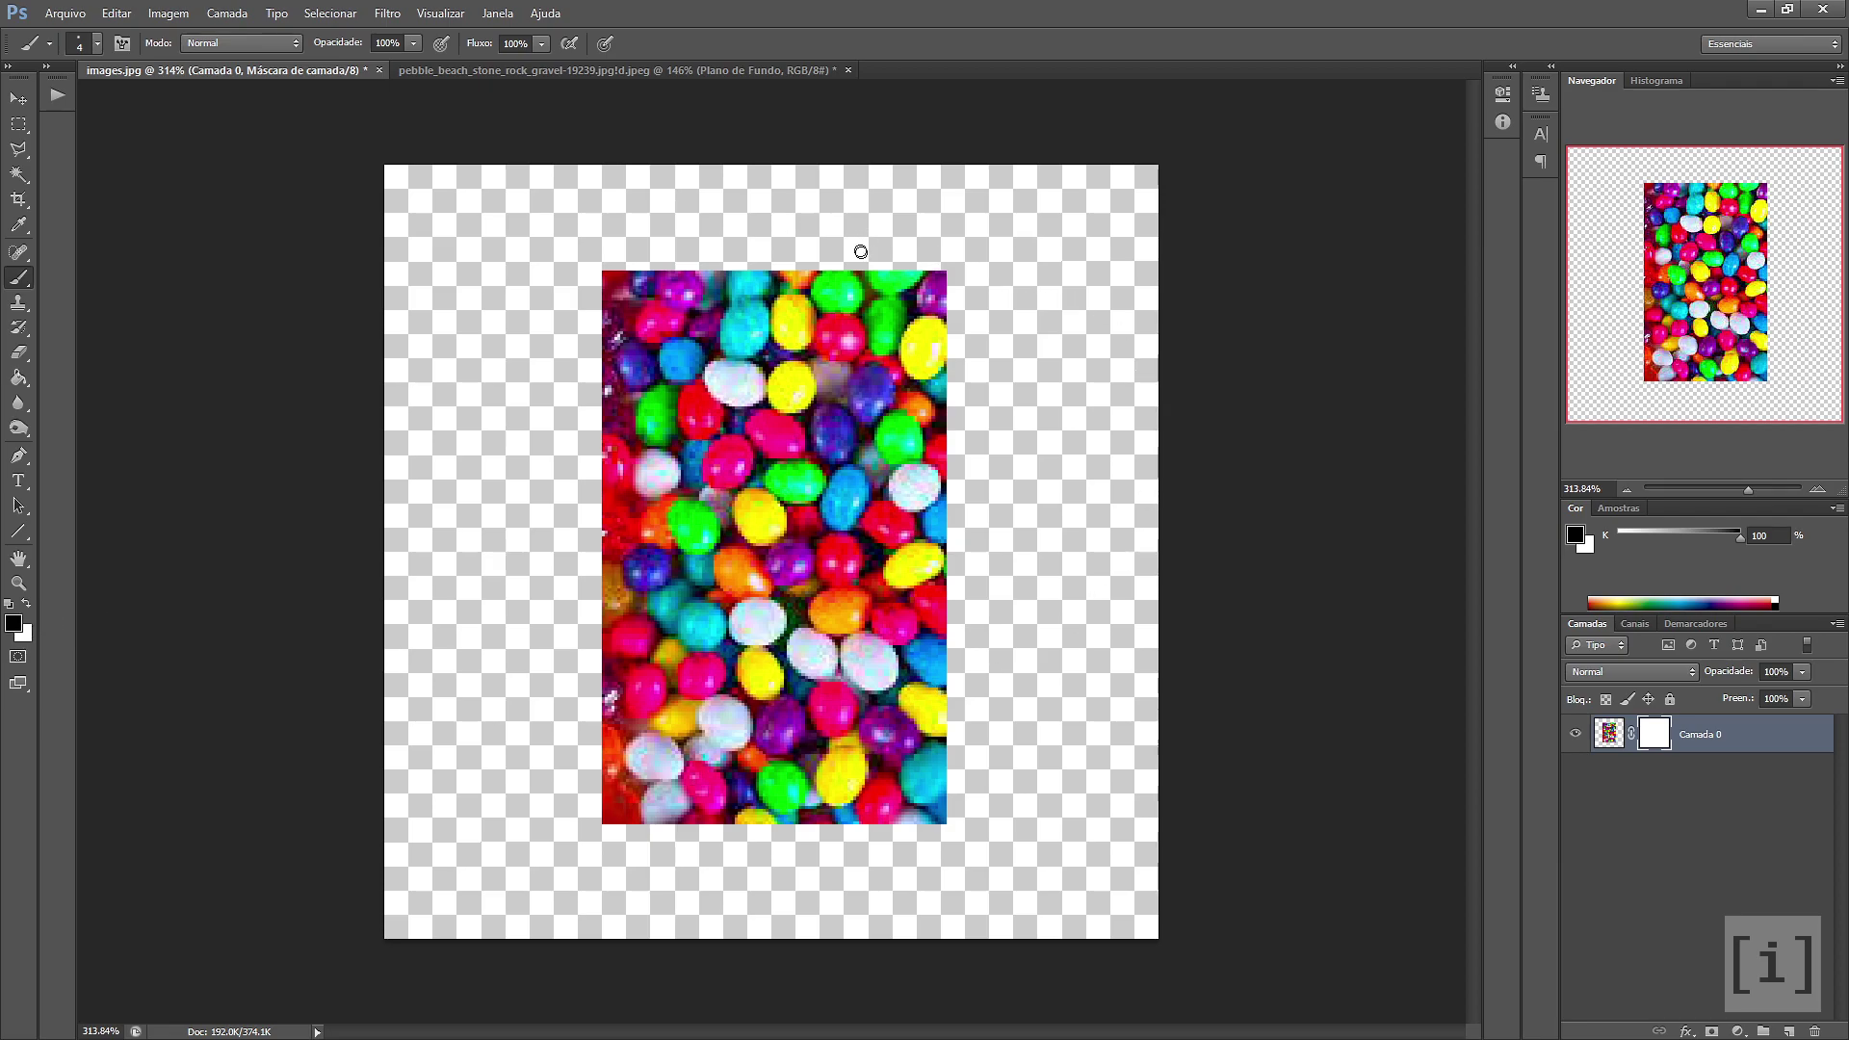
scroll(860, 251, "up", 3)
scroll(854, 356, "up", 2)
scroll(850, 455, "up", 2)
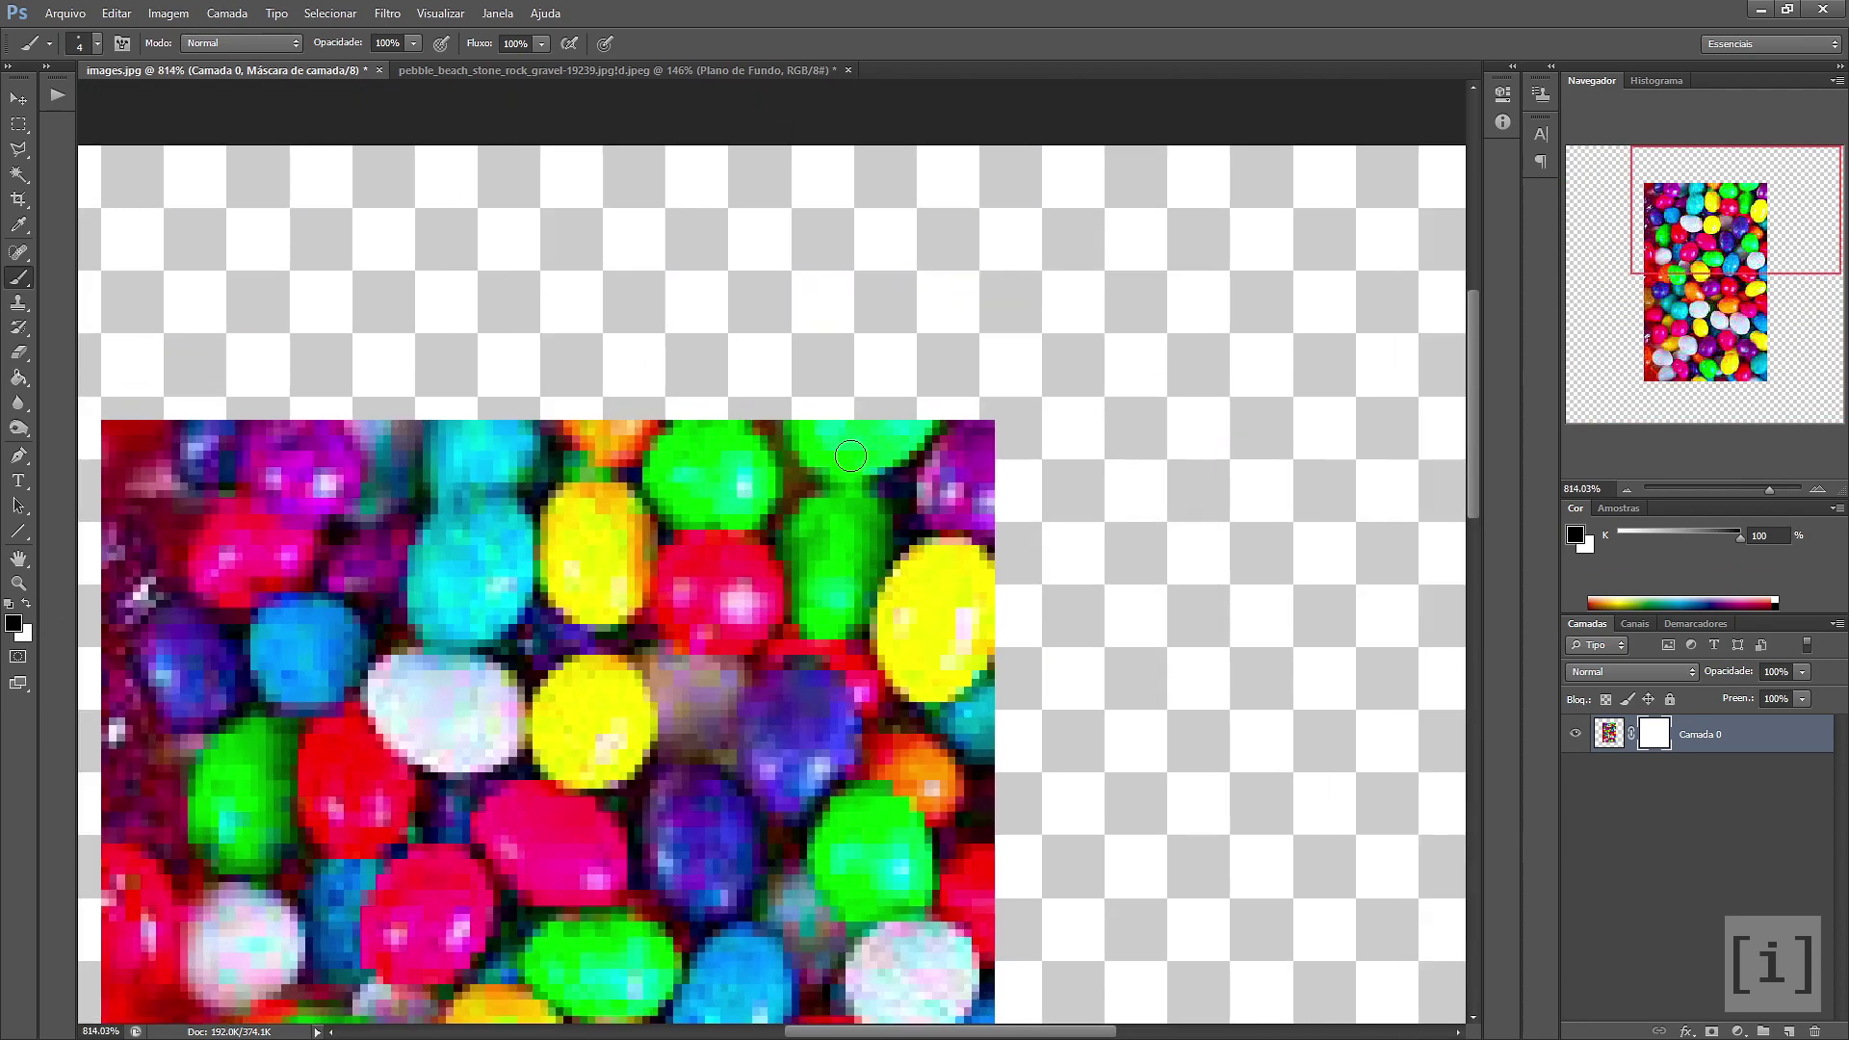
scroll(850, 455, "up", 1)
mouse_move(825, 425)
left_mouse_down()
mouse_move(840, 458)
mouse_move(829, 420)
mouse_move(982, 417)
mouse_move(873, 459)
mouse_move(932, 453)
mouse_move(925, 500)
mouse_move(1044, 549)
mouse_move(957, 482)
mouse_move(978, 482)
mouse_move(896, 467)
mouse_move(940, 475)
mouse_move(929, 516)
mouse_move(1041, 556)
left_mouse_up()
mouse_move(1018, 693)
left_mouse_down()
mouse_move(953, 731)
mouse_move(990, 784)
mouse_move(1017, 689)
left_mouse_up()
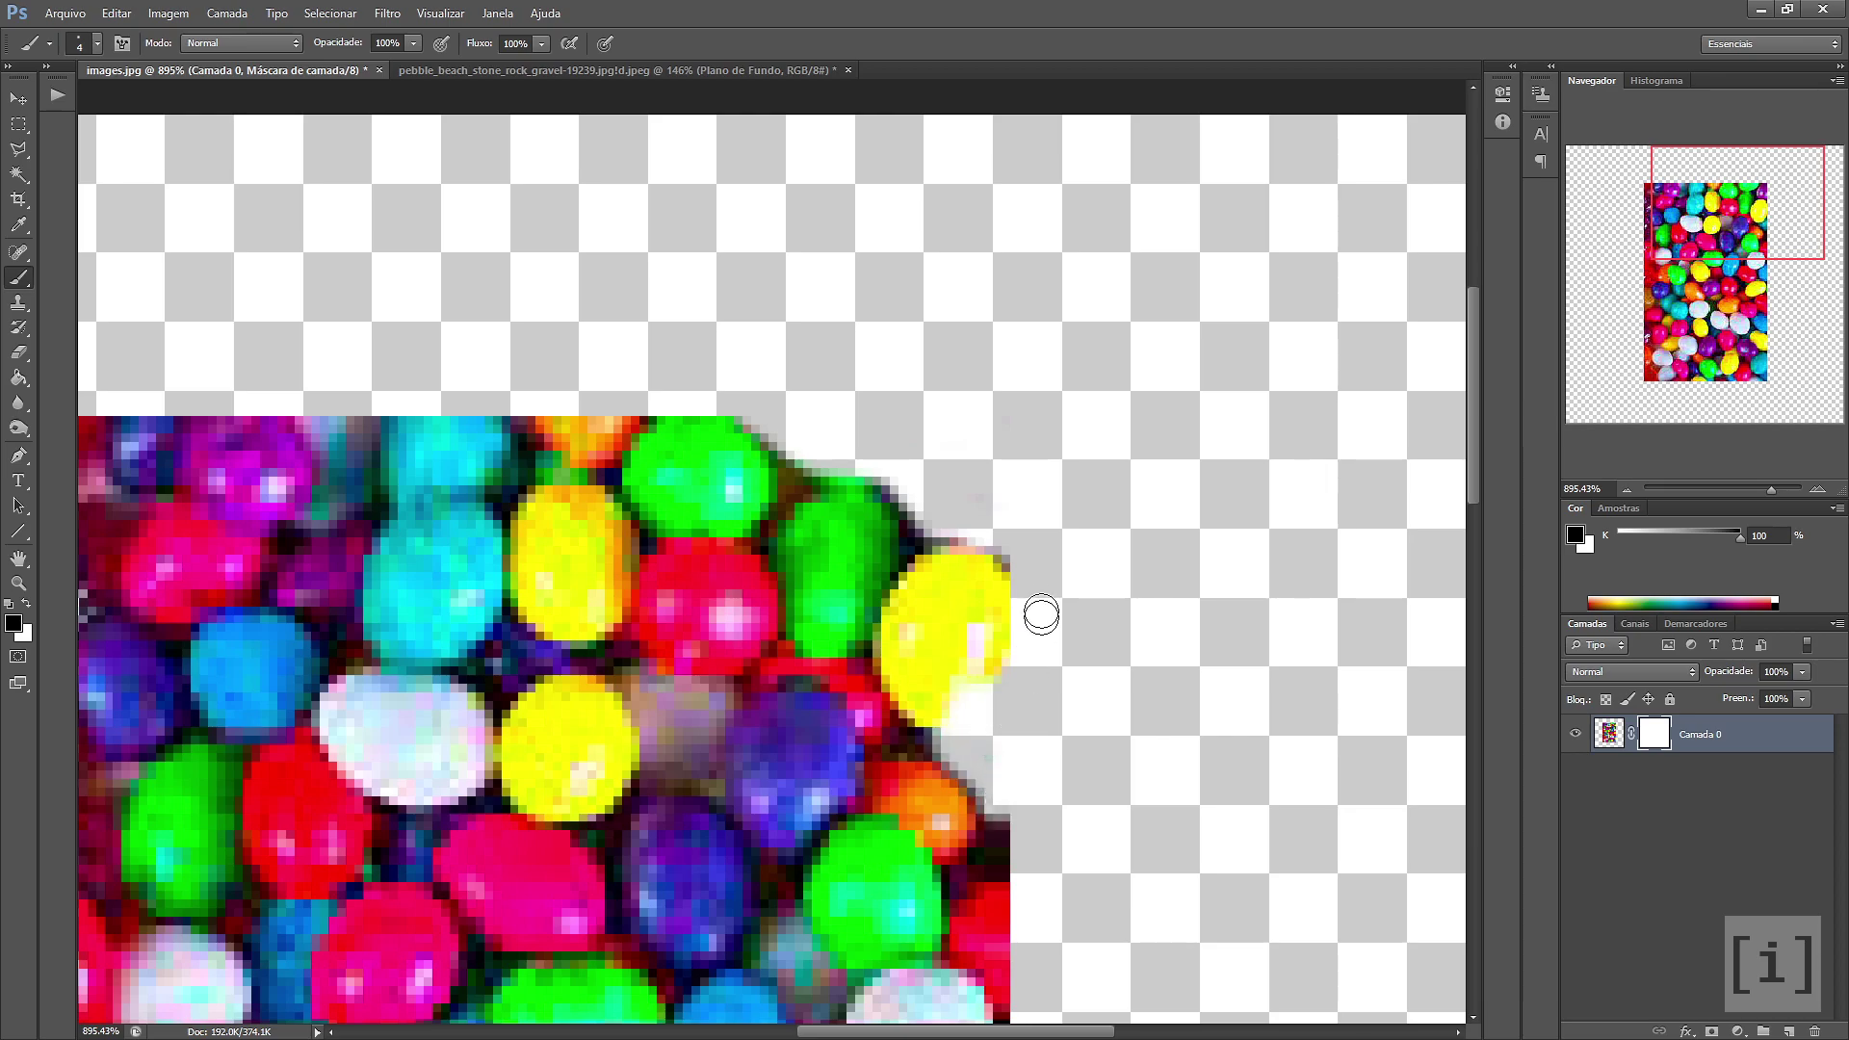
scroll(1072, 615, "down", 1)
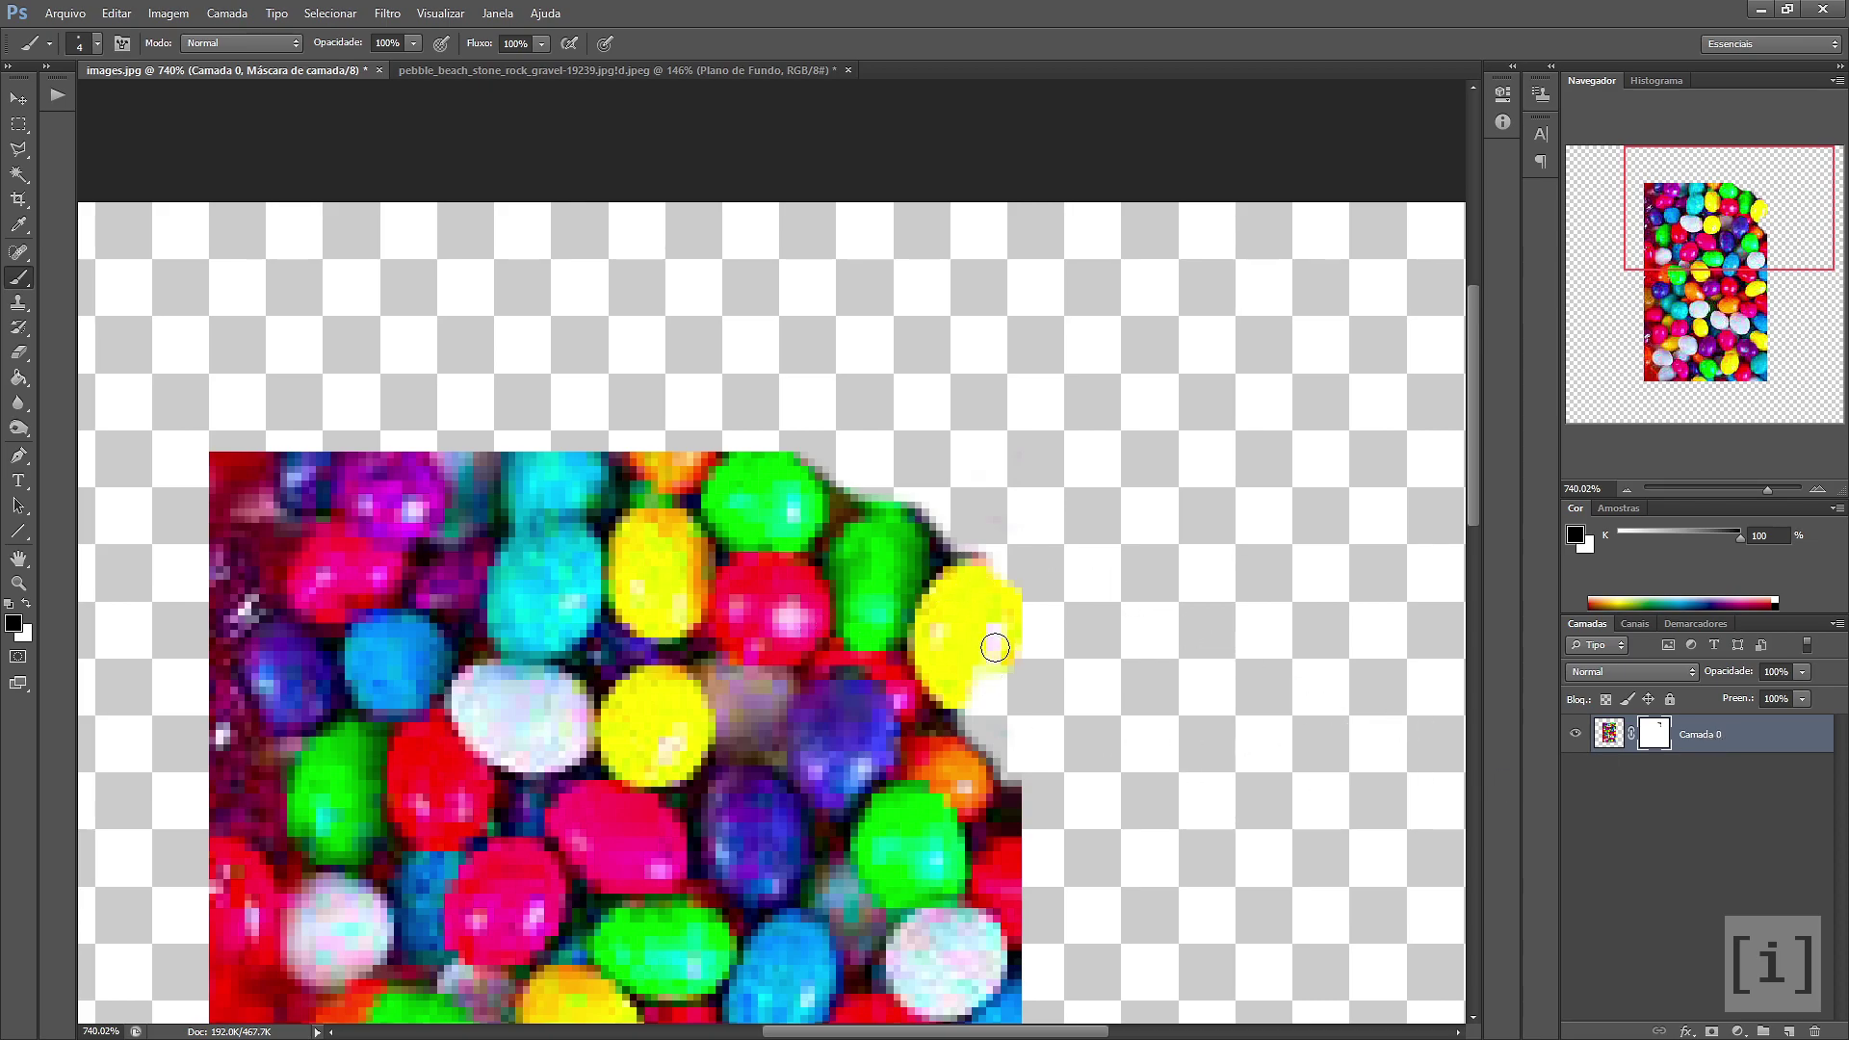
mouse_move(670, 569)
left_mouse_down()
mouse_move(536, 694)
mouse_move(848, 837)
mouse_move(648, 693)
left_mouse_up()
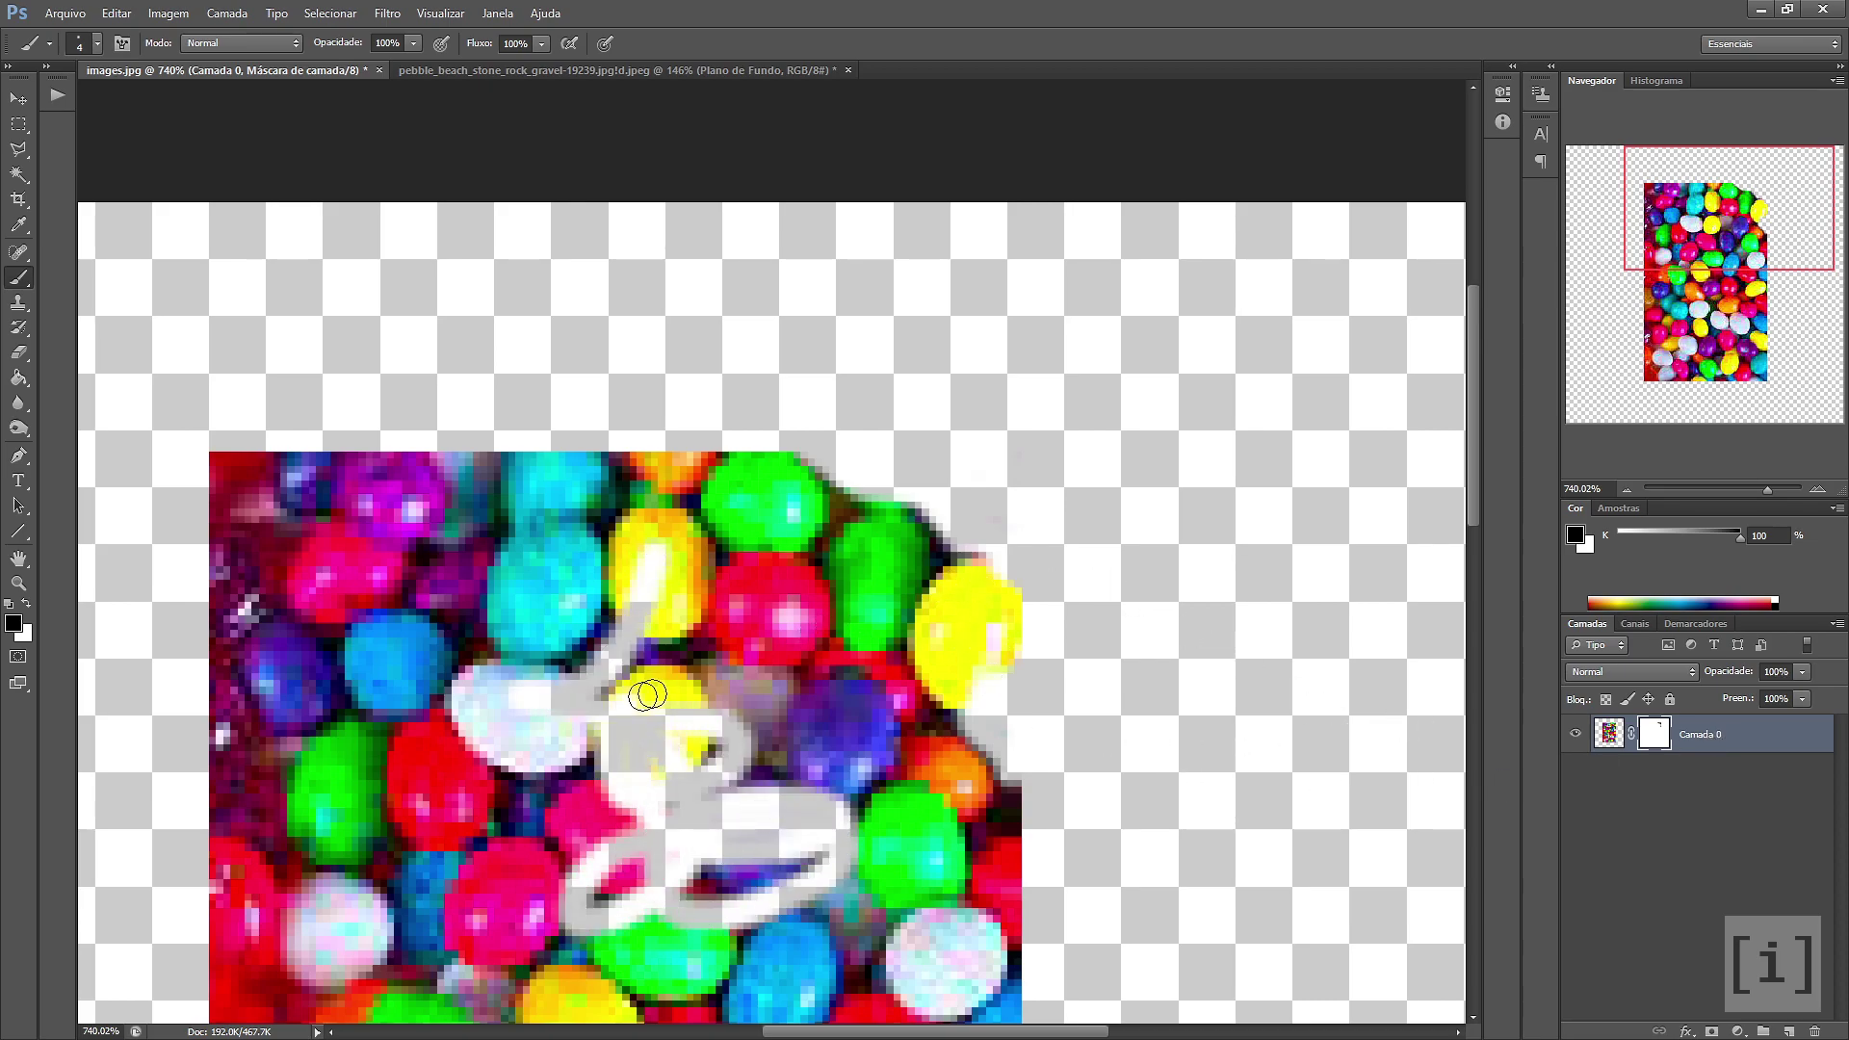
left_click_drag(862, 739, 946, 543)
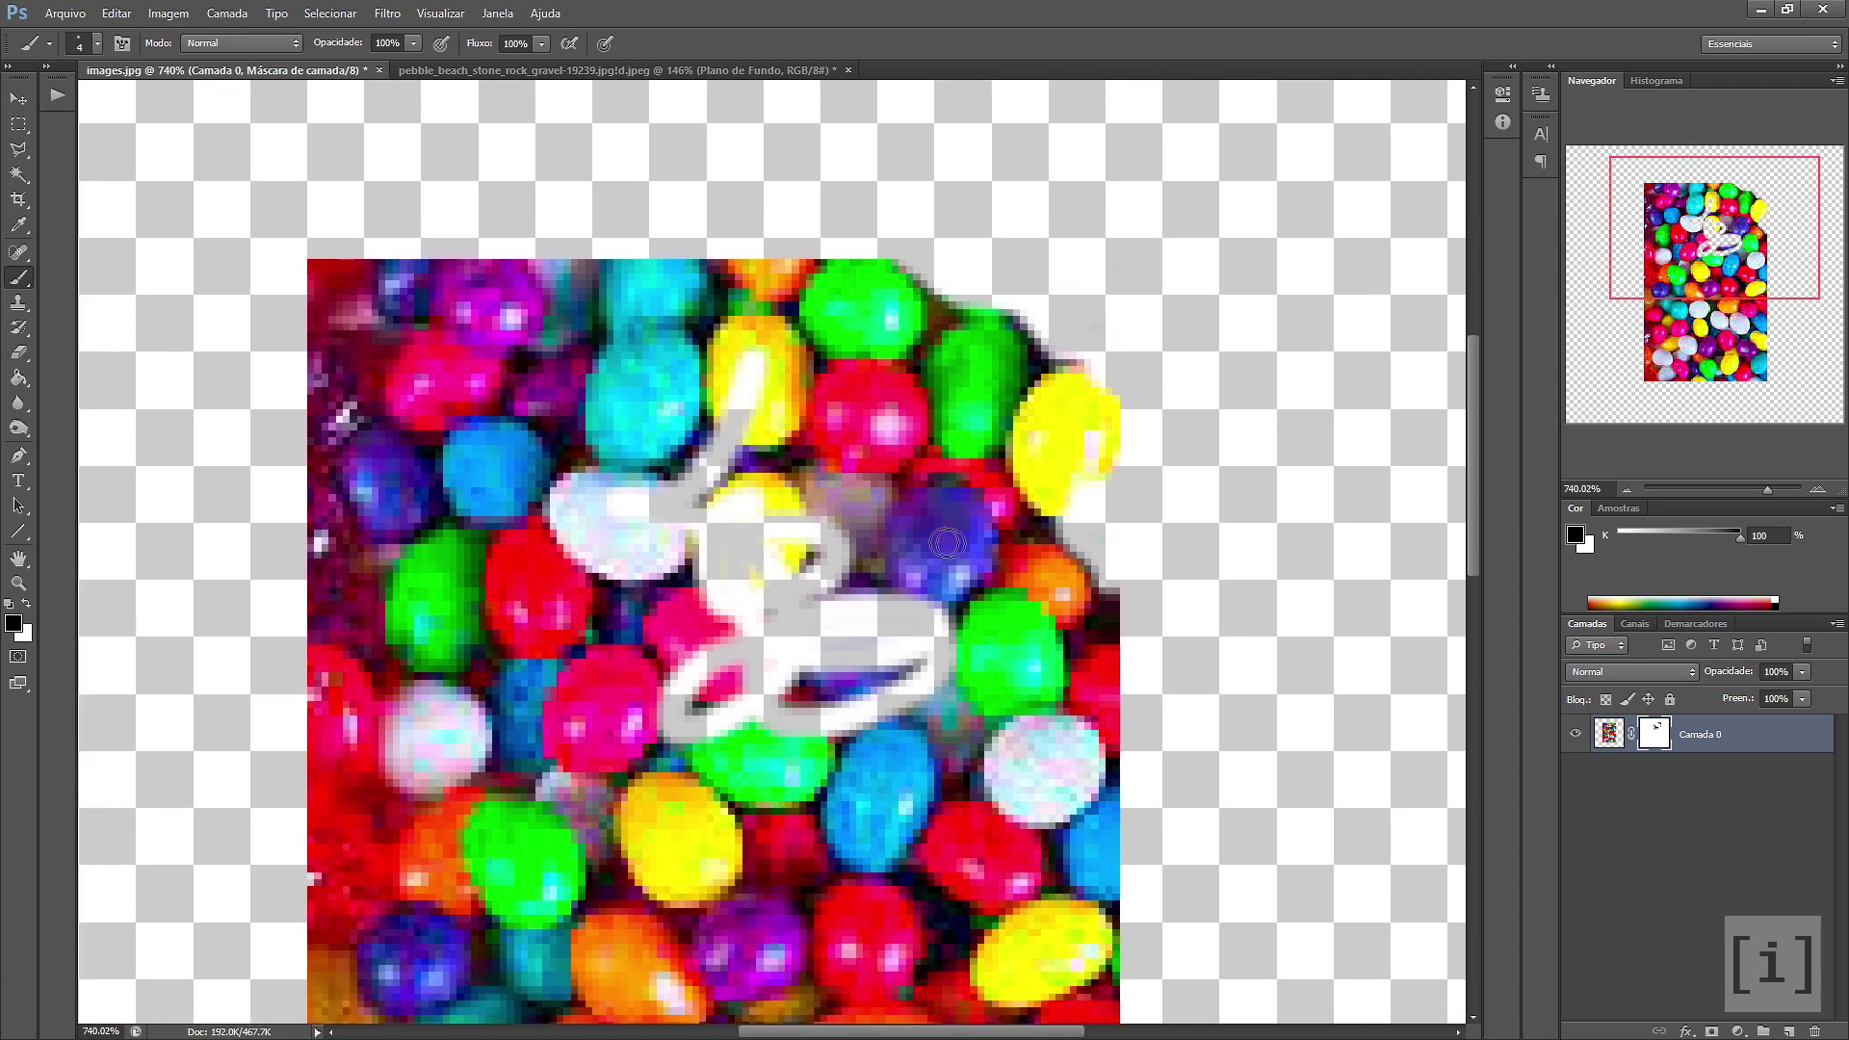
Paint white on the mask to restore candy hidden by the stray loop stroke
left_click(24, 603)
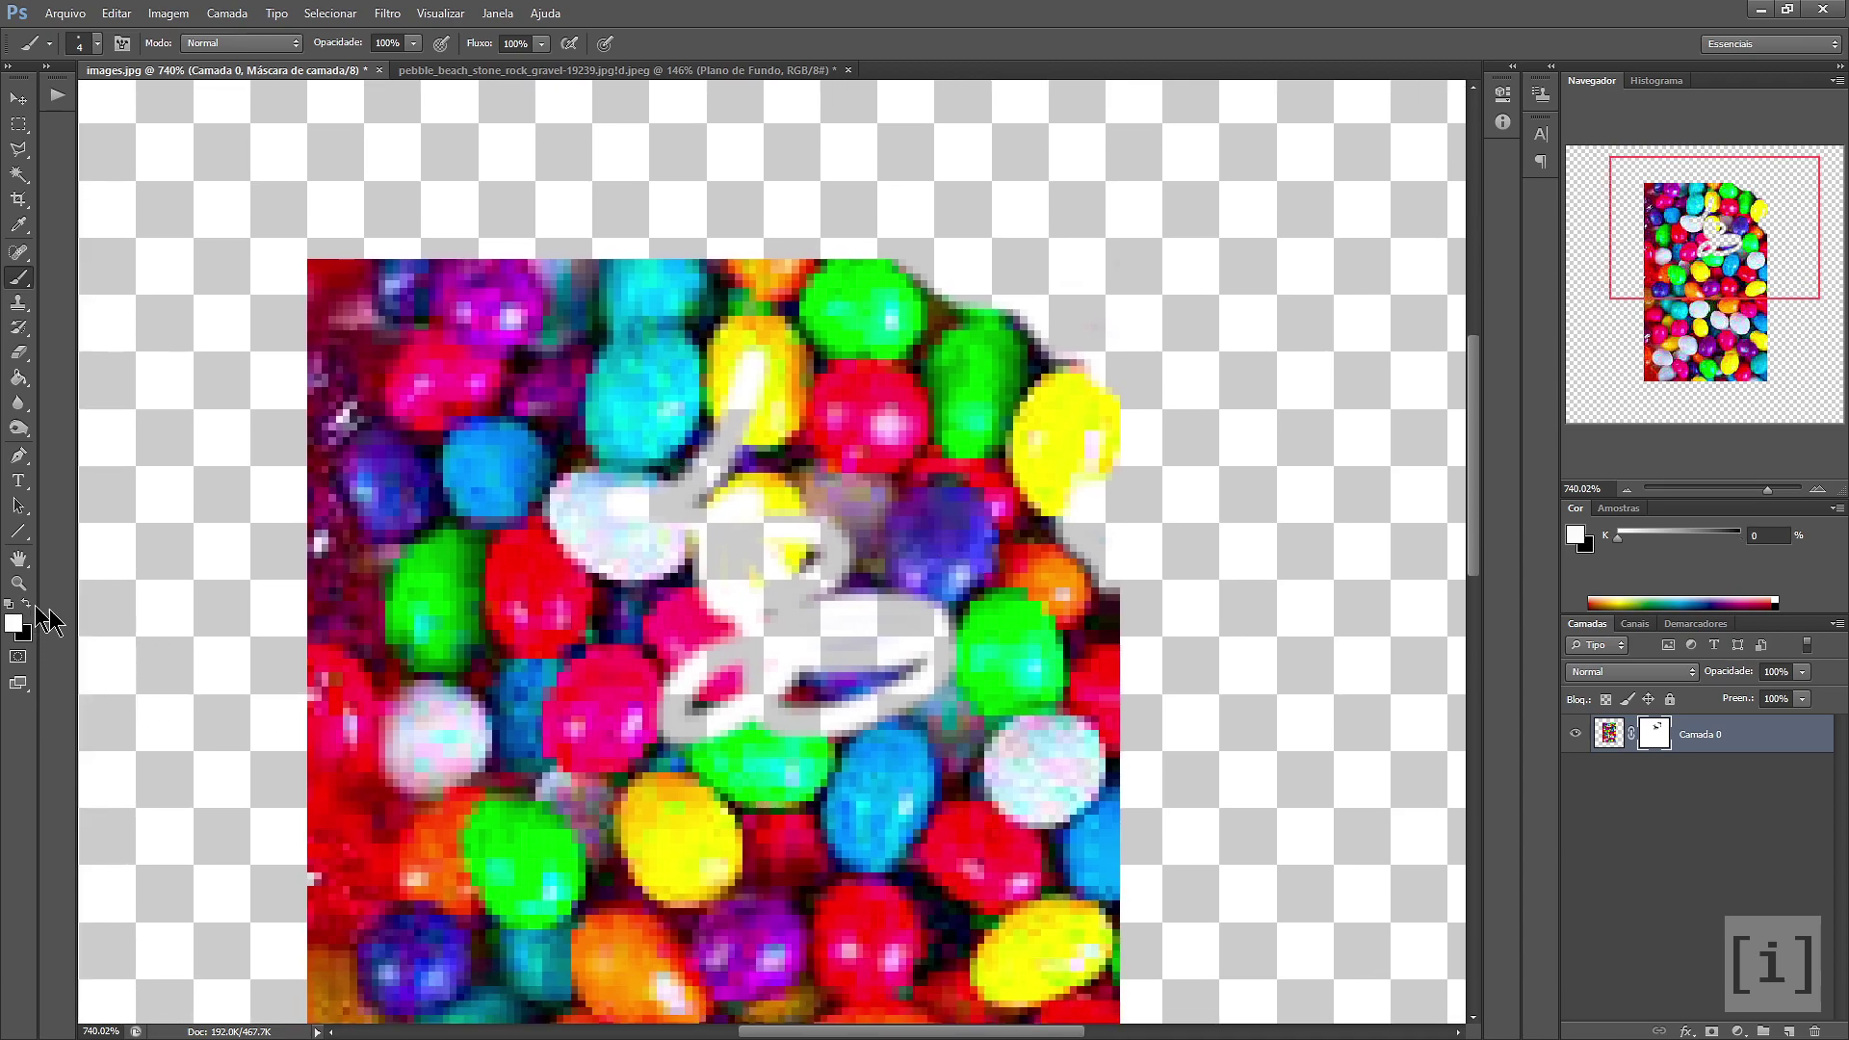
left_click_drag(708, 481, 698, 578)
mouse_move(729, 432)
left_mouse_down()
mouse_move(694, 713)
mouse_move(674, 693)
left_mouse_up()
mouse_move(799, 520)
left_mouse_down()
mouse_move(770, 674)
mouse_move(905, 712)
mouse_move(925, 626)
mouse_move(888, 656)
mouse_move(857, 583)
left_mouse_up()
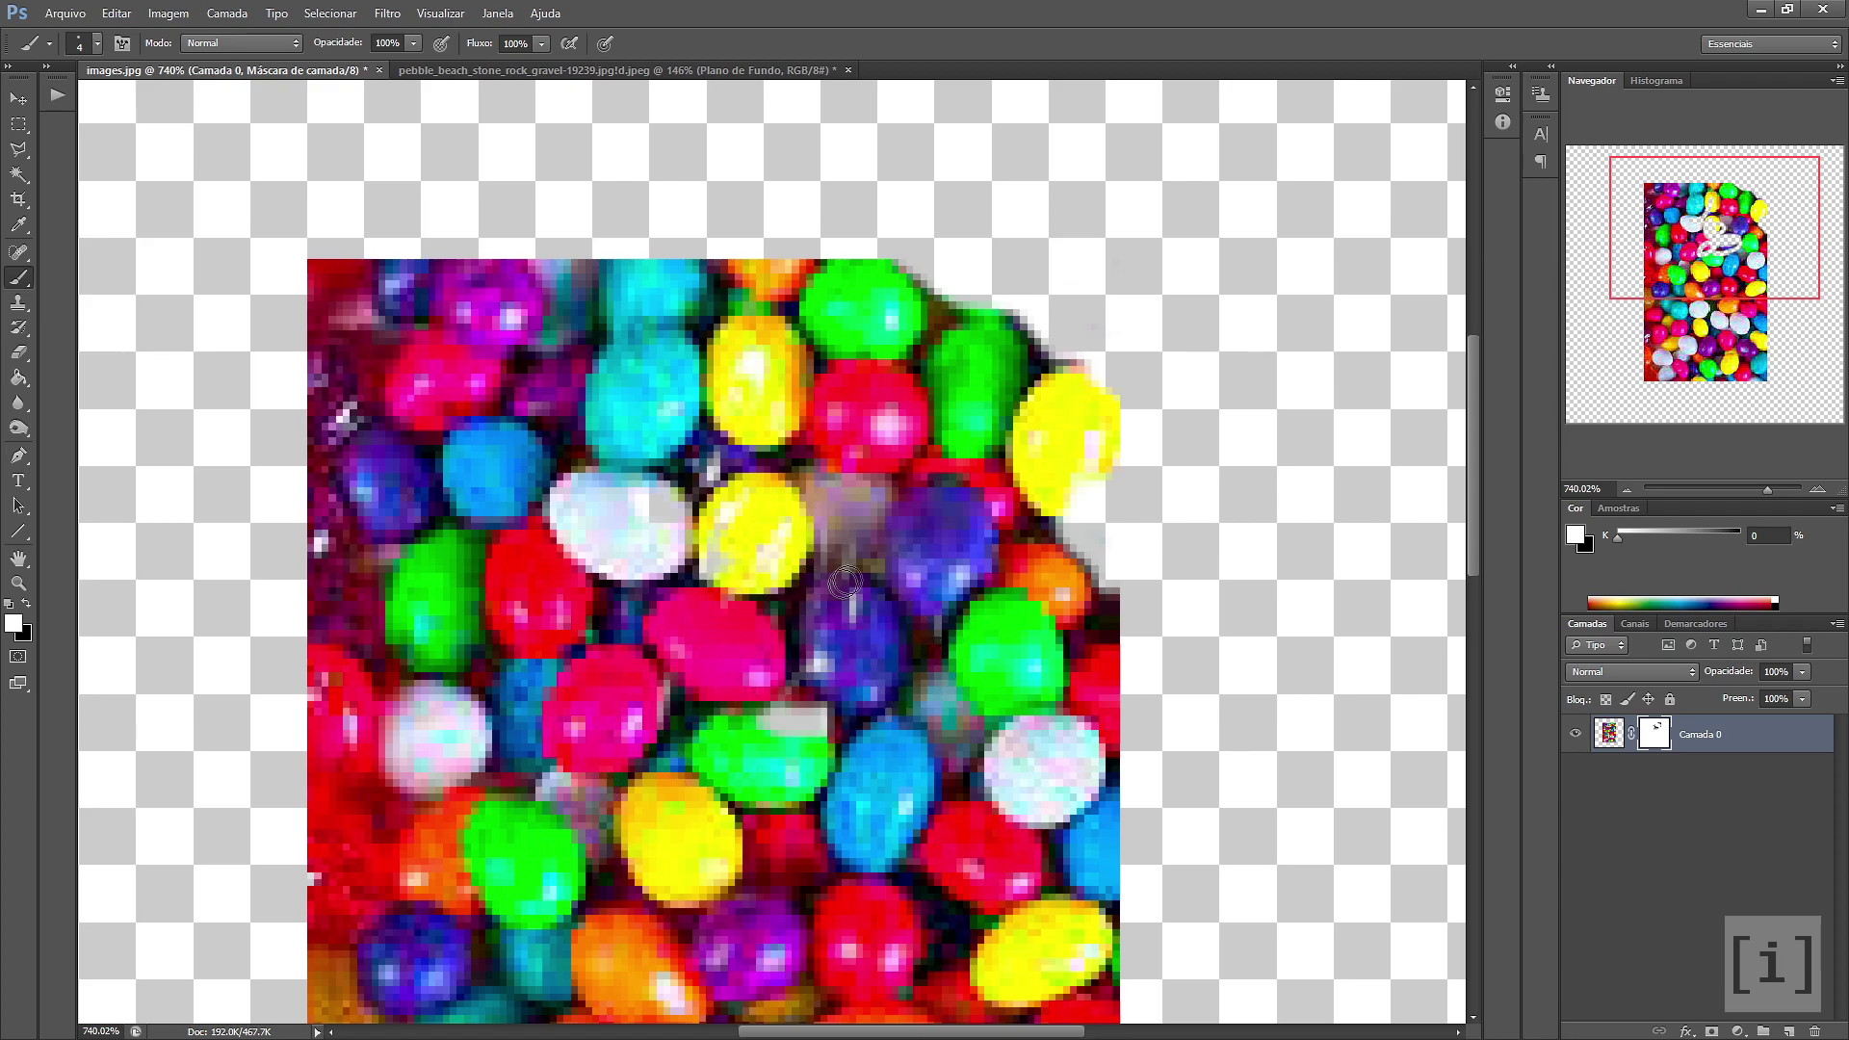
Set the brush size to 50 px, then shrink it to 4 px
right_click(956, 576)
type("50")
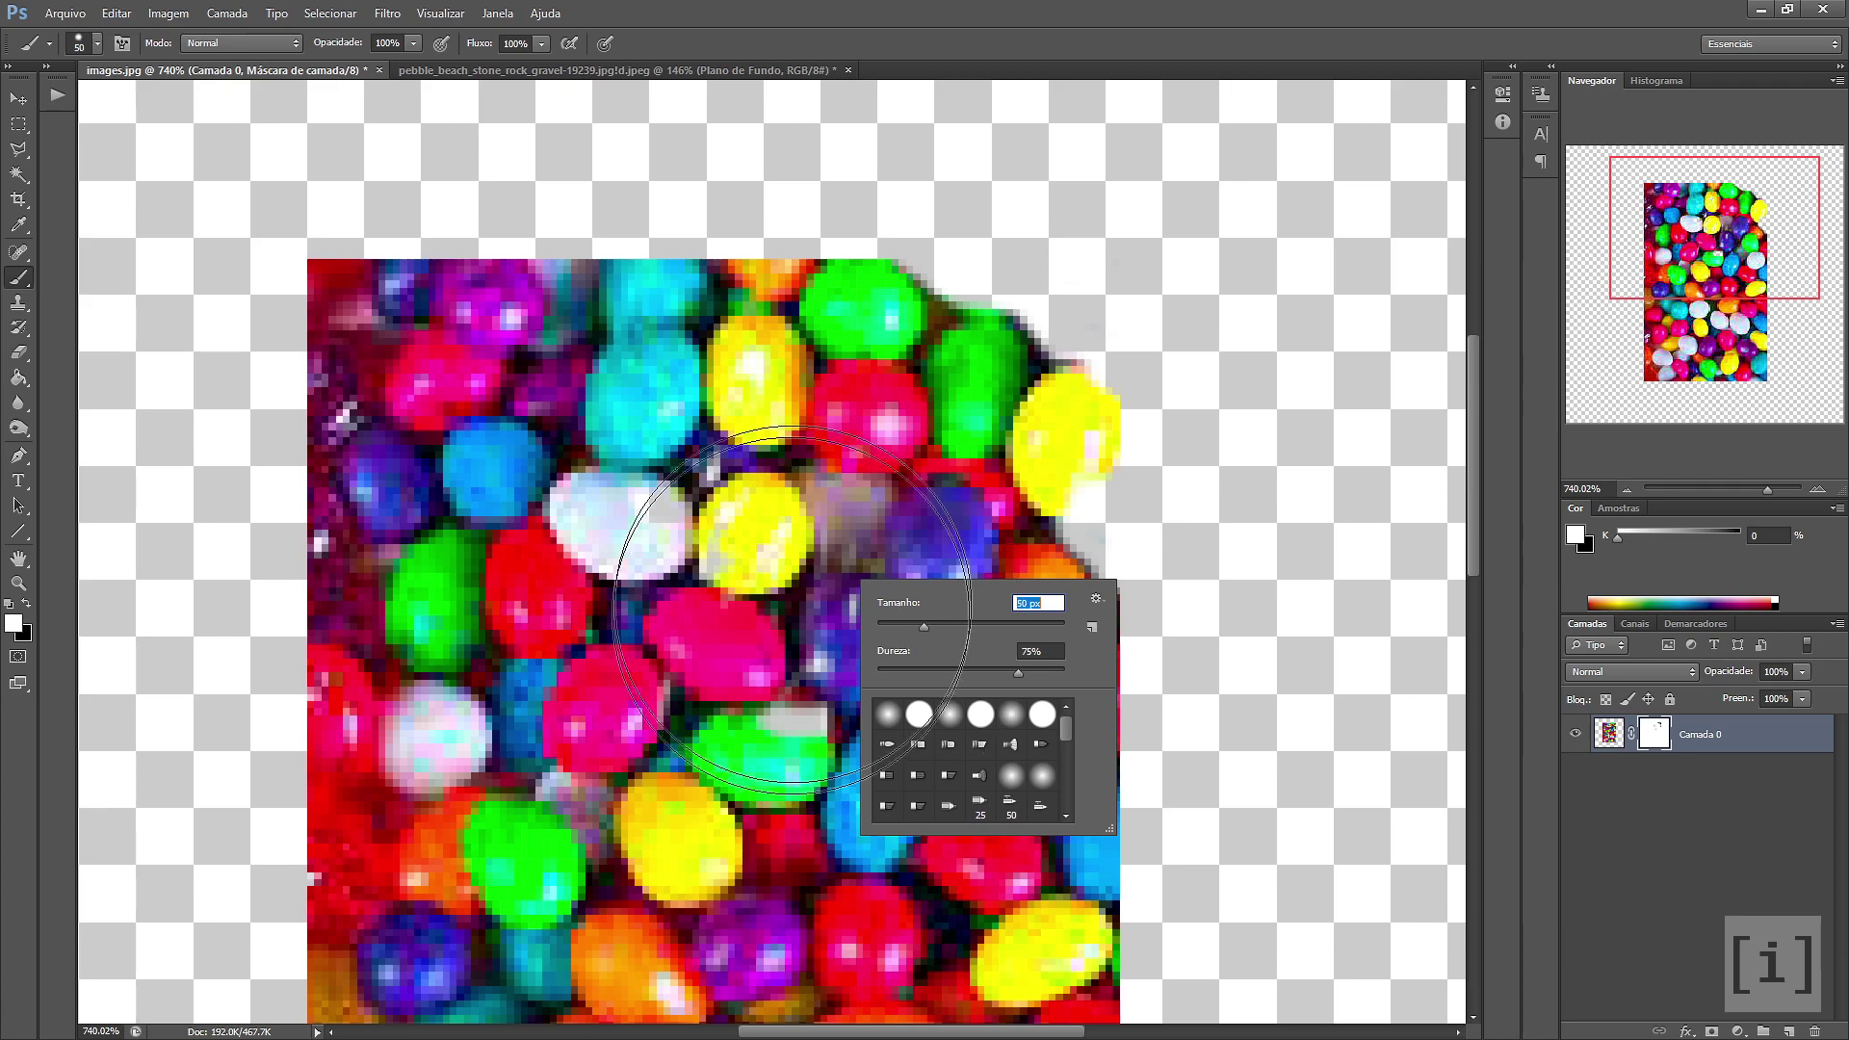
key("Return")
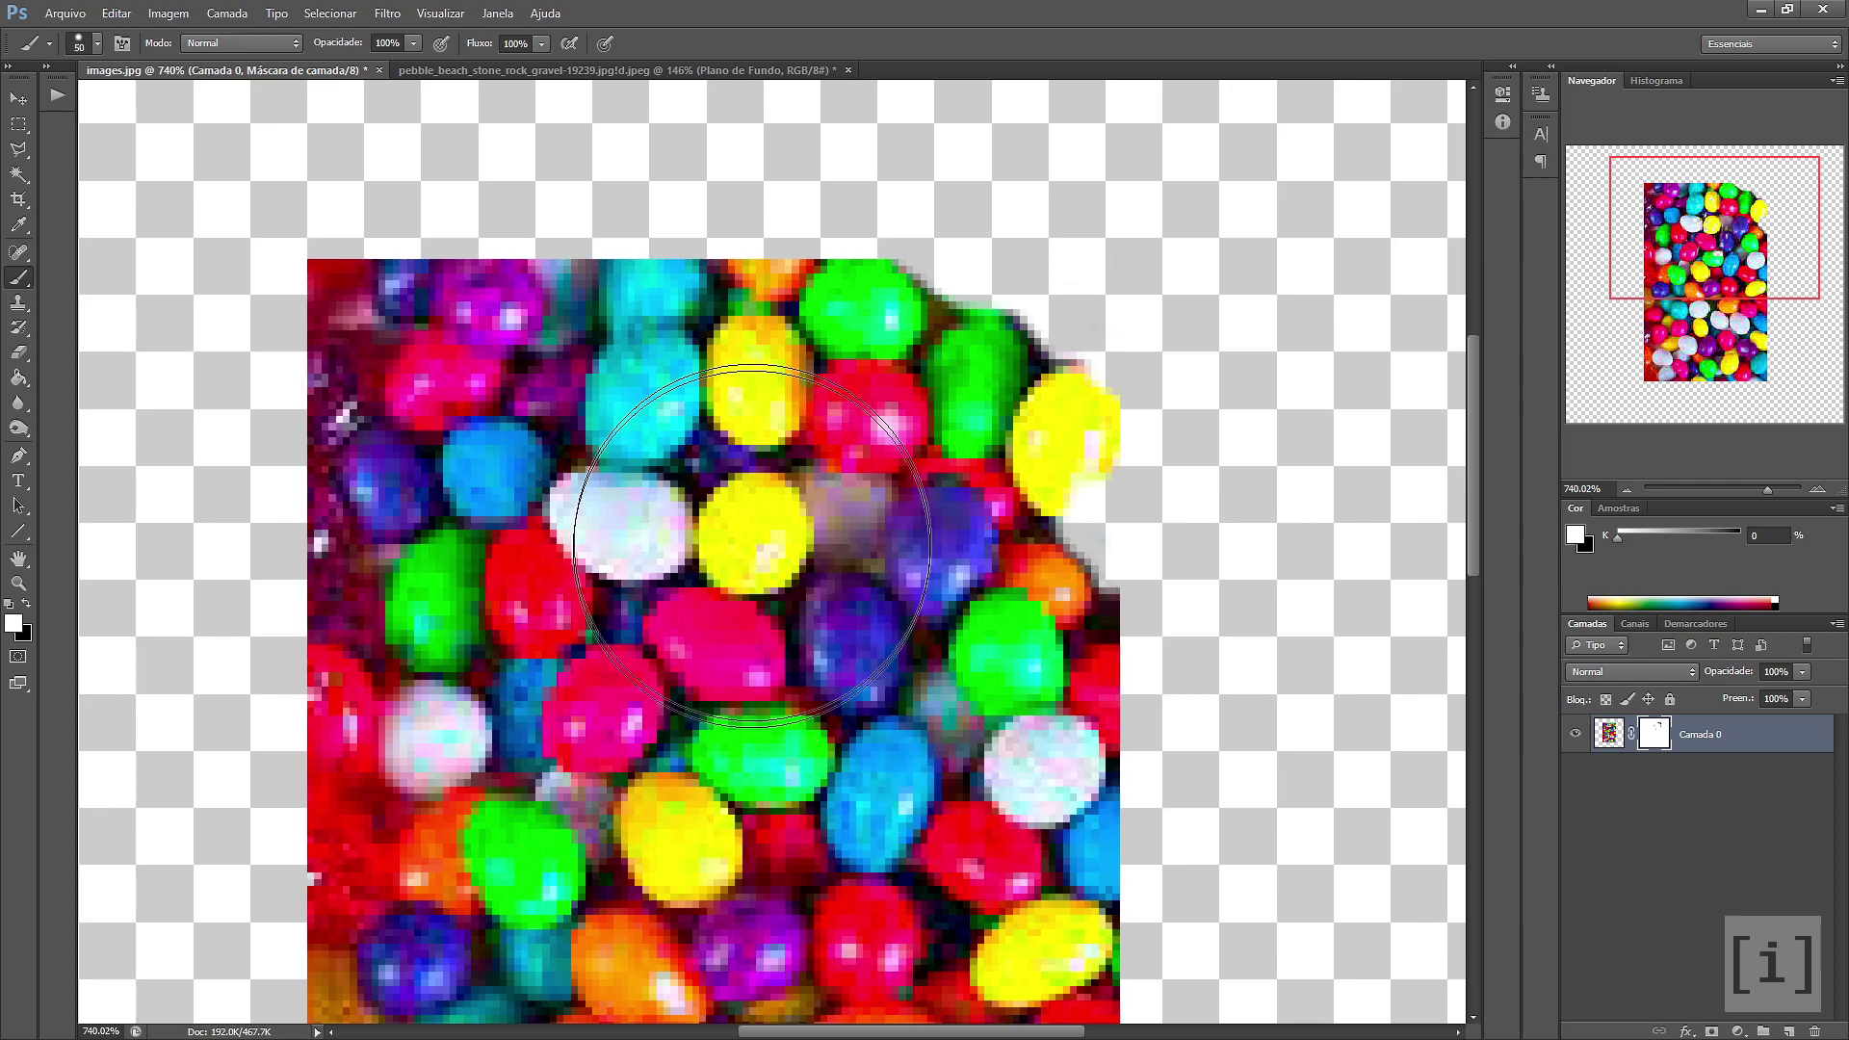
right_click(994, 662)
left_click_drag(877, 599, 836, 599)
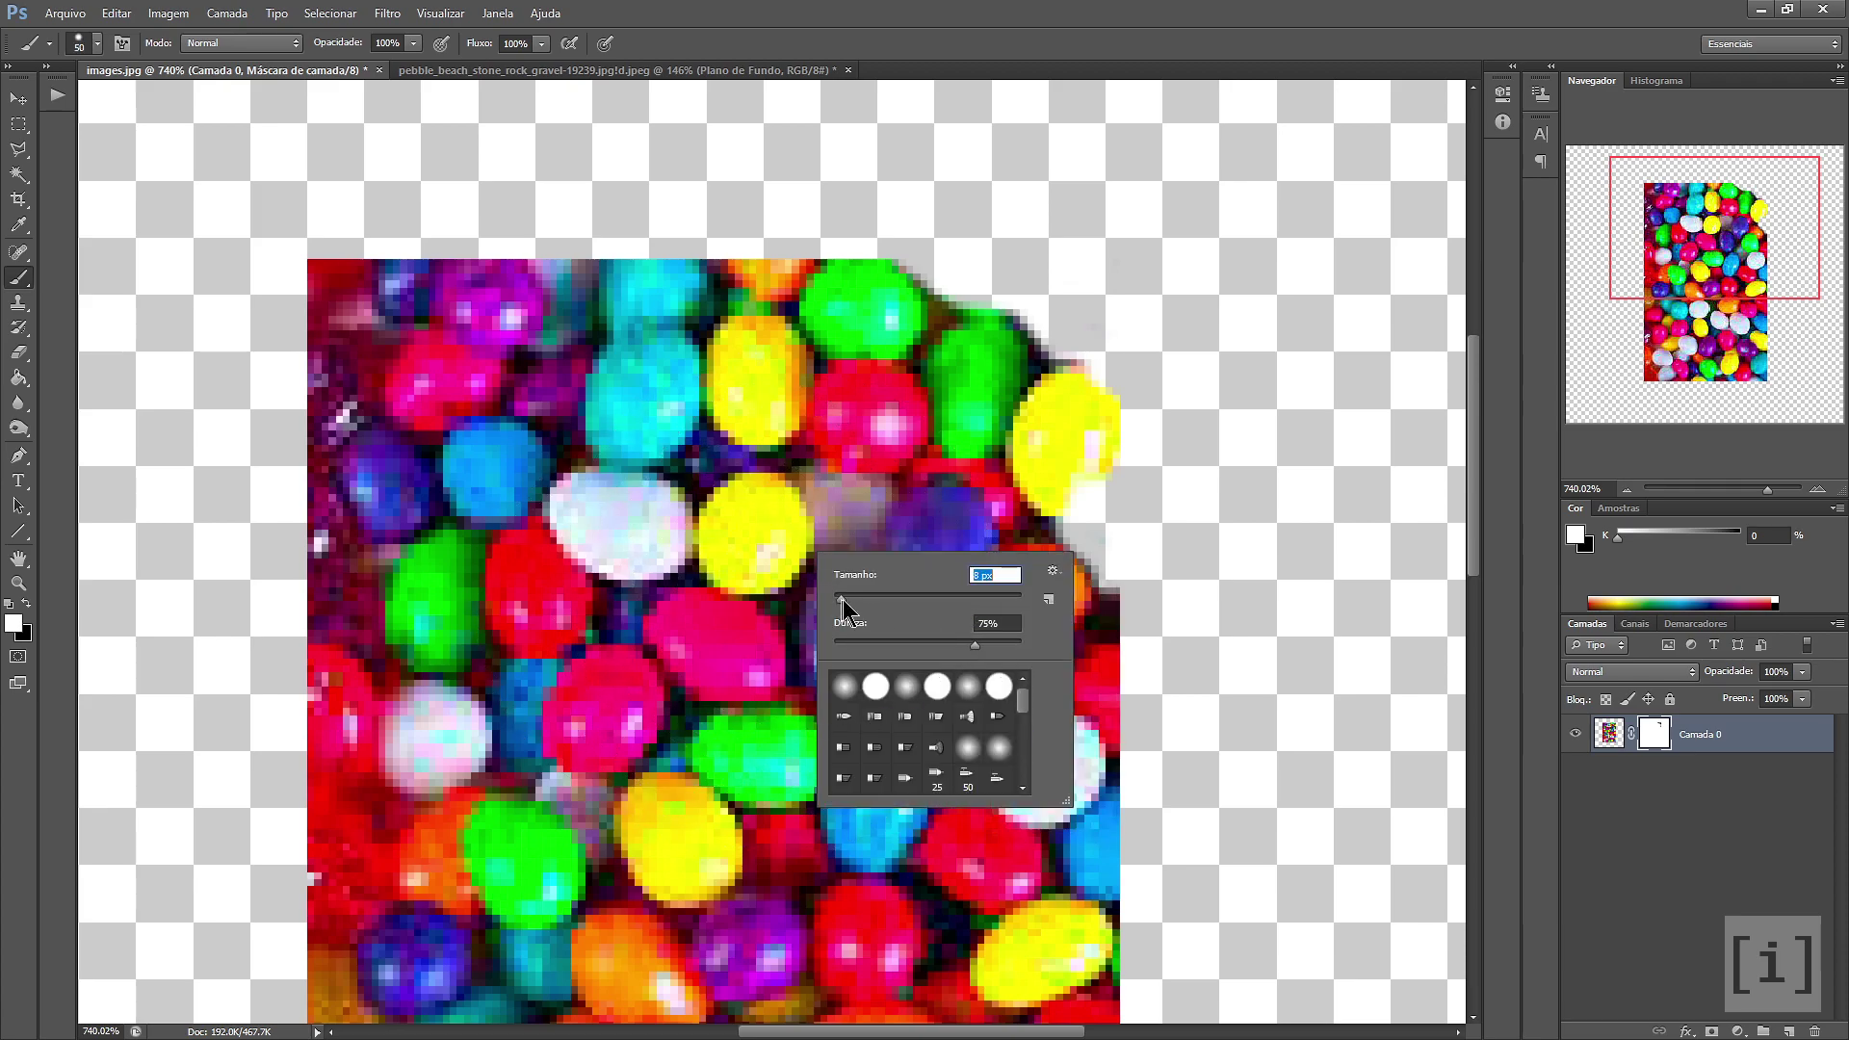
key("Return")
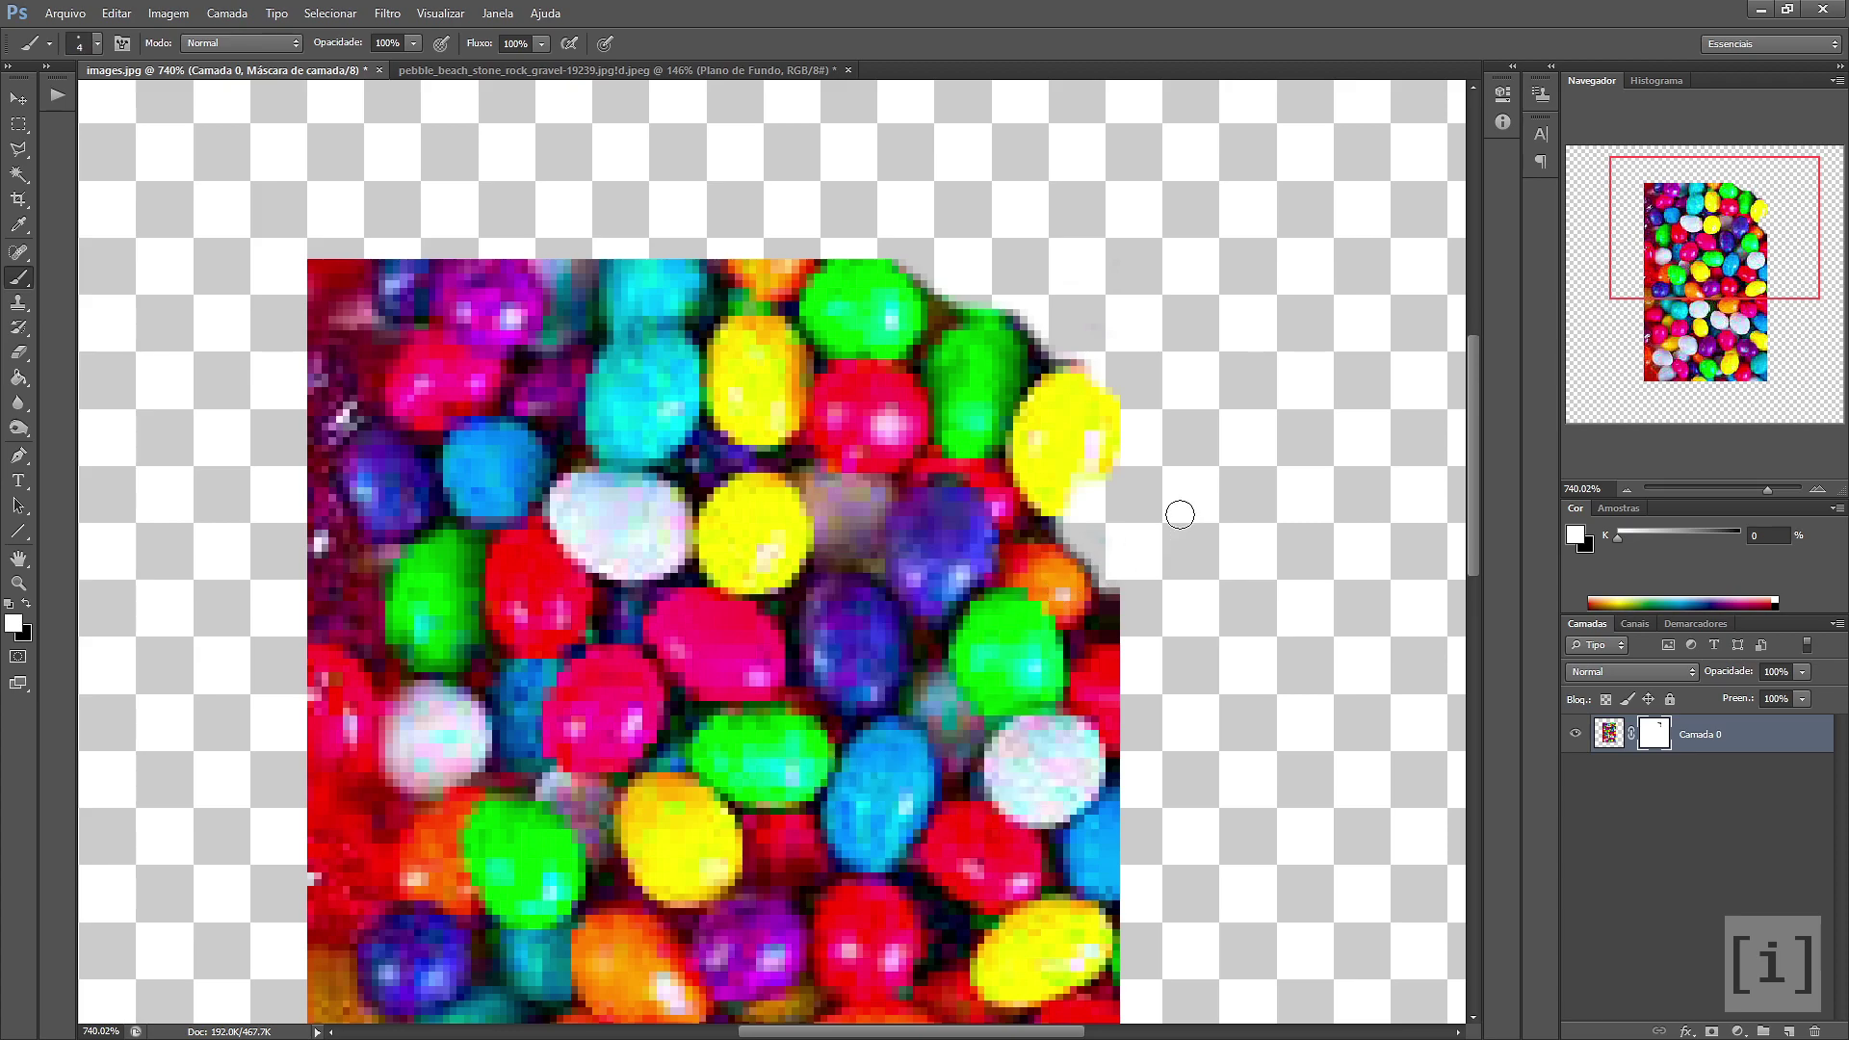
left_click_drag(1162, 641, 1085, 462)
scroll(1085, 462, "up", 2)
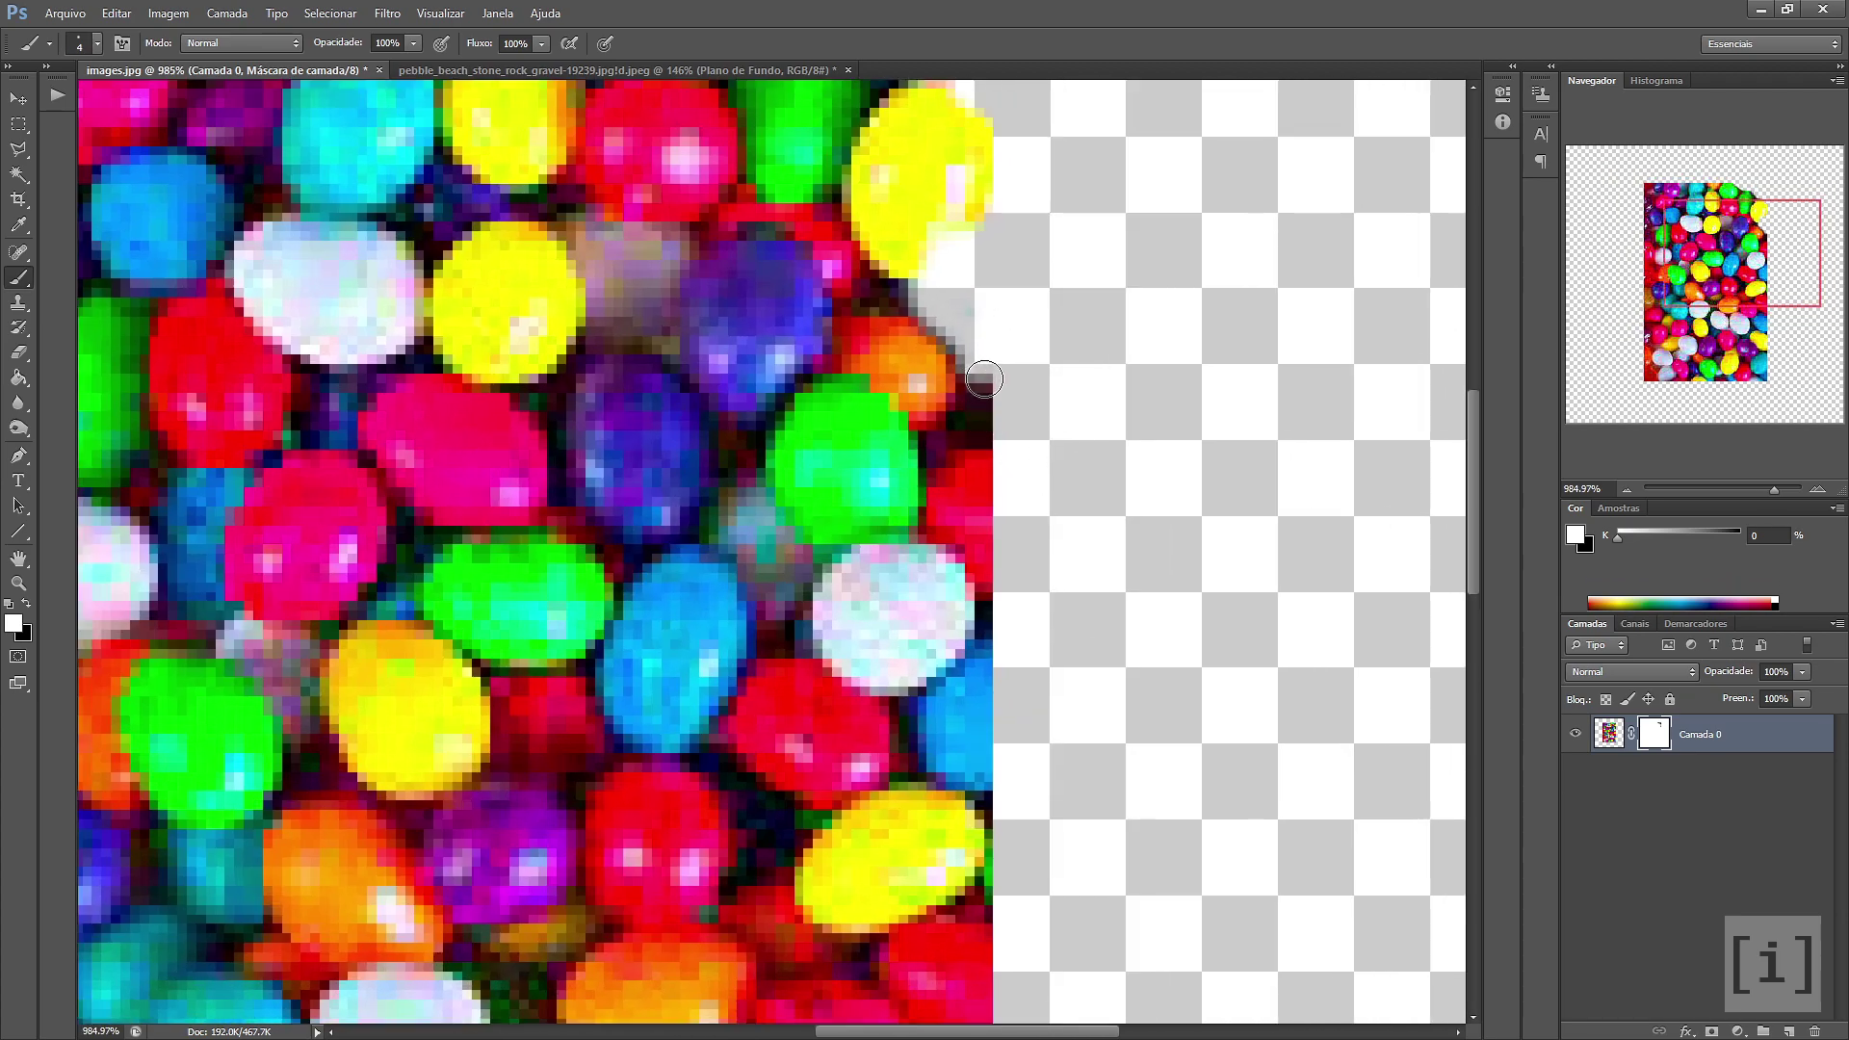
Mask the right edge around each candy, including the blue and yellow ones, with a 4 px brush
left_click_drag(983, 380, 1005, 421)
left_click(29, 605)
mouse_move(983, 424)
left_mouse_down()
mouse_move(977, 377)
mouse_move(948, 462)
mouse_move(961, 549)
mouse_move(940, 495)
mouse_move(1011, 529)
mouse_move(995, 417)
mouse_move(998, 607)
mouse_move(986, 565)
mouse_move(929, 518)
mouse_move(982, 363)
mouse_move(935, 310)
mouse_move(965, 388)
mouse_move(924, 433)
mouse_move(978, 363)
left_mouse_up()
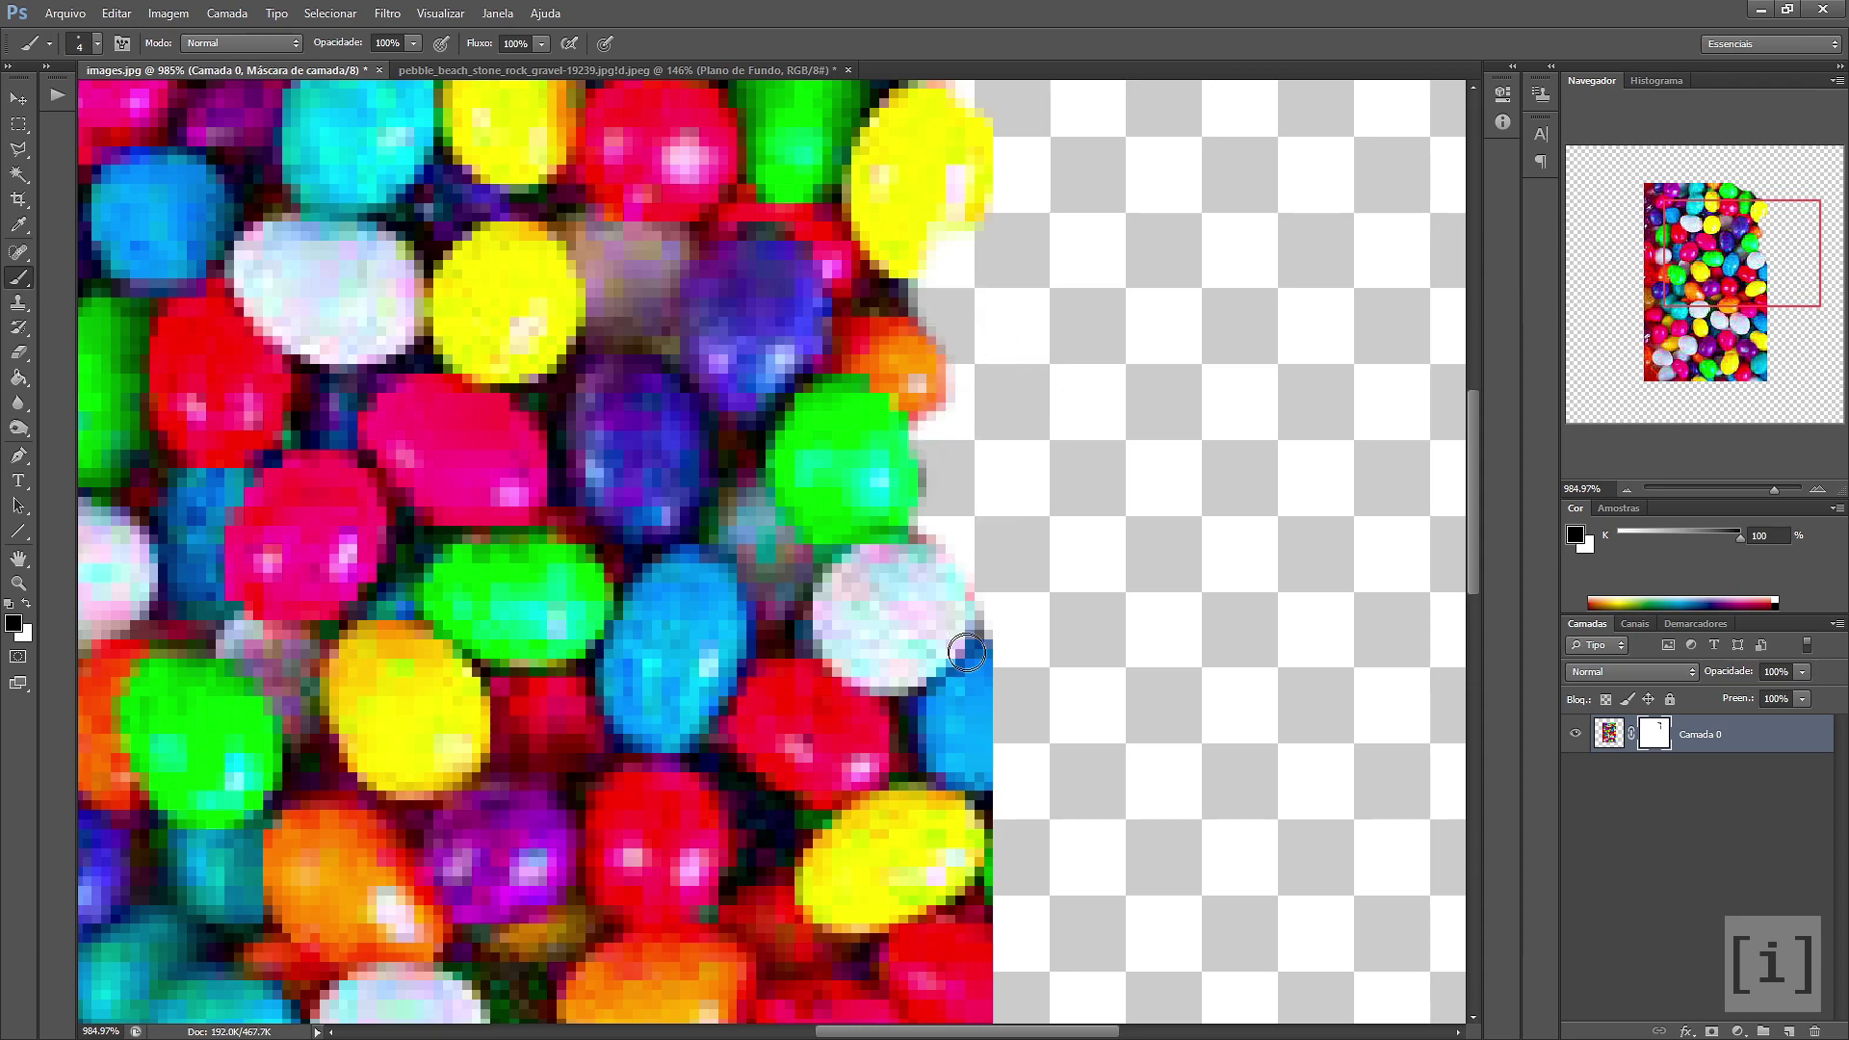
left_click_drag(1019, 813, 1099, 569)
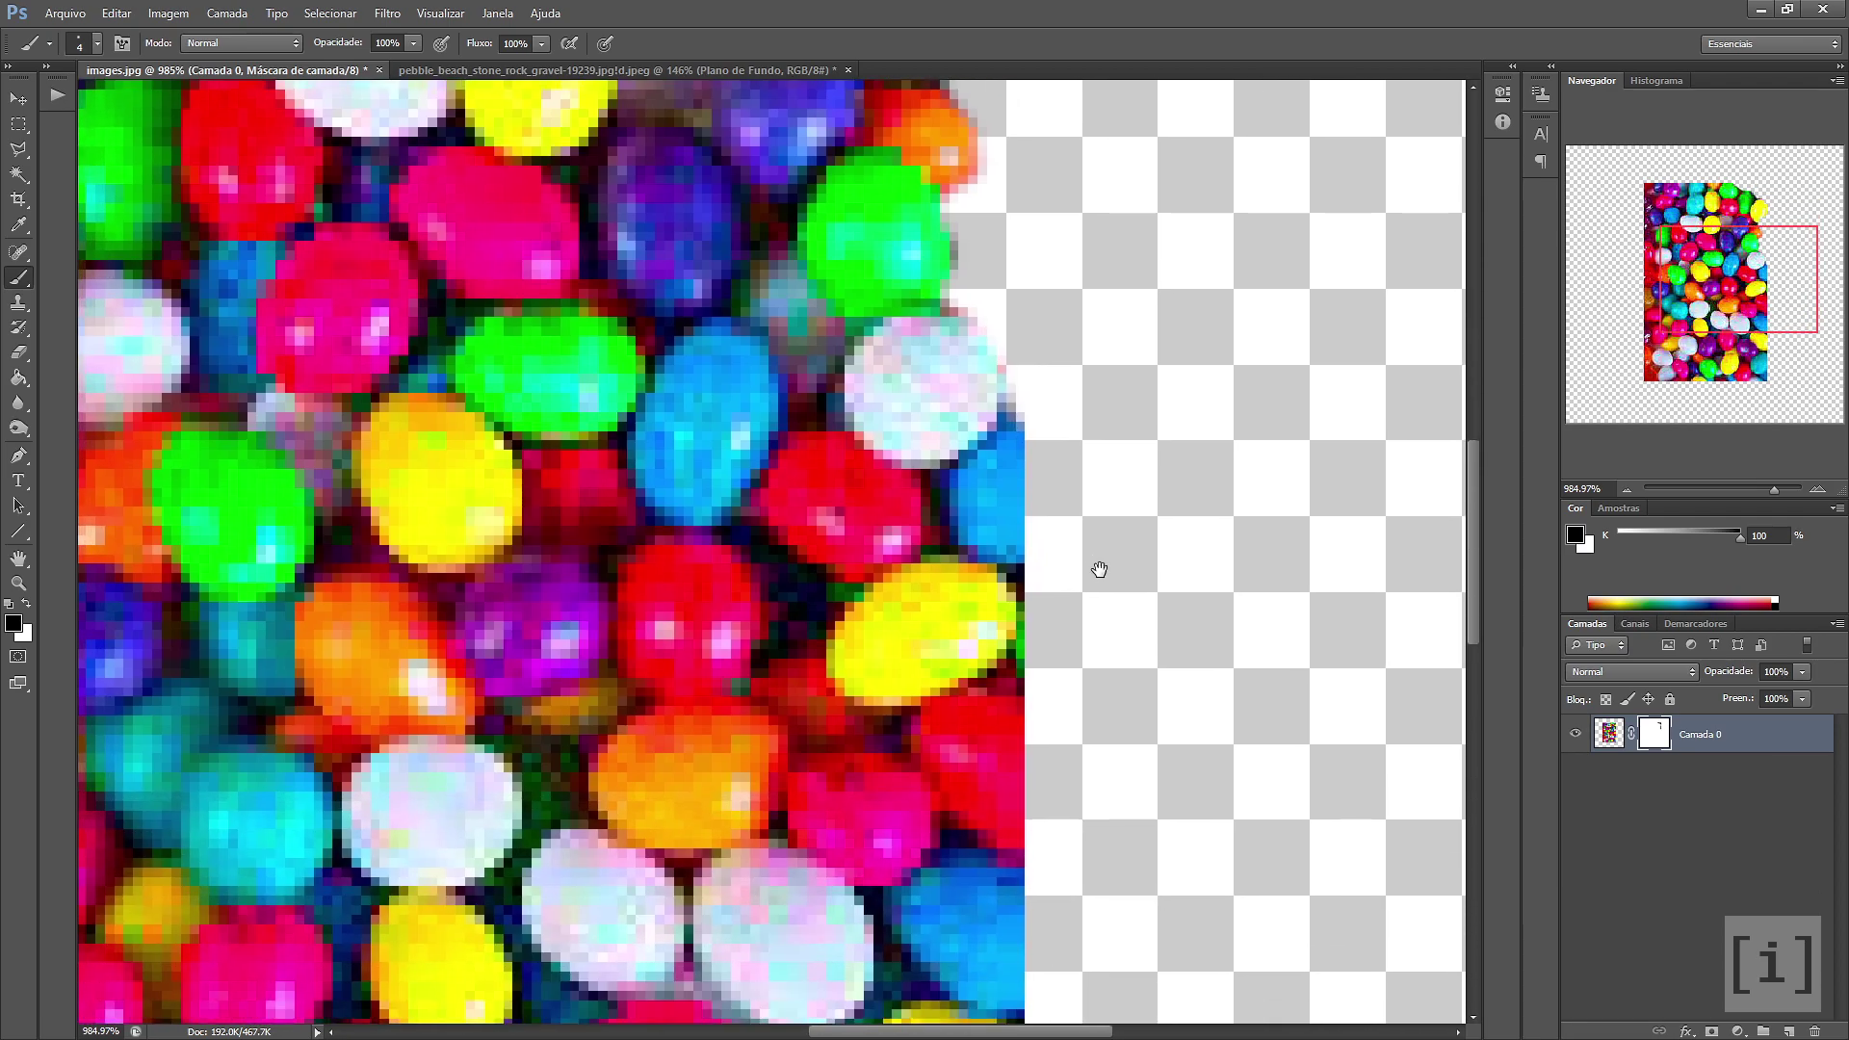
mouse_move(1025, 409)
left_mouse_down()
mouse_move(949, 479)
mouse_move(996, 554)
mouse_move(982, 529)
left_mouse_up()
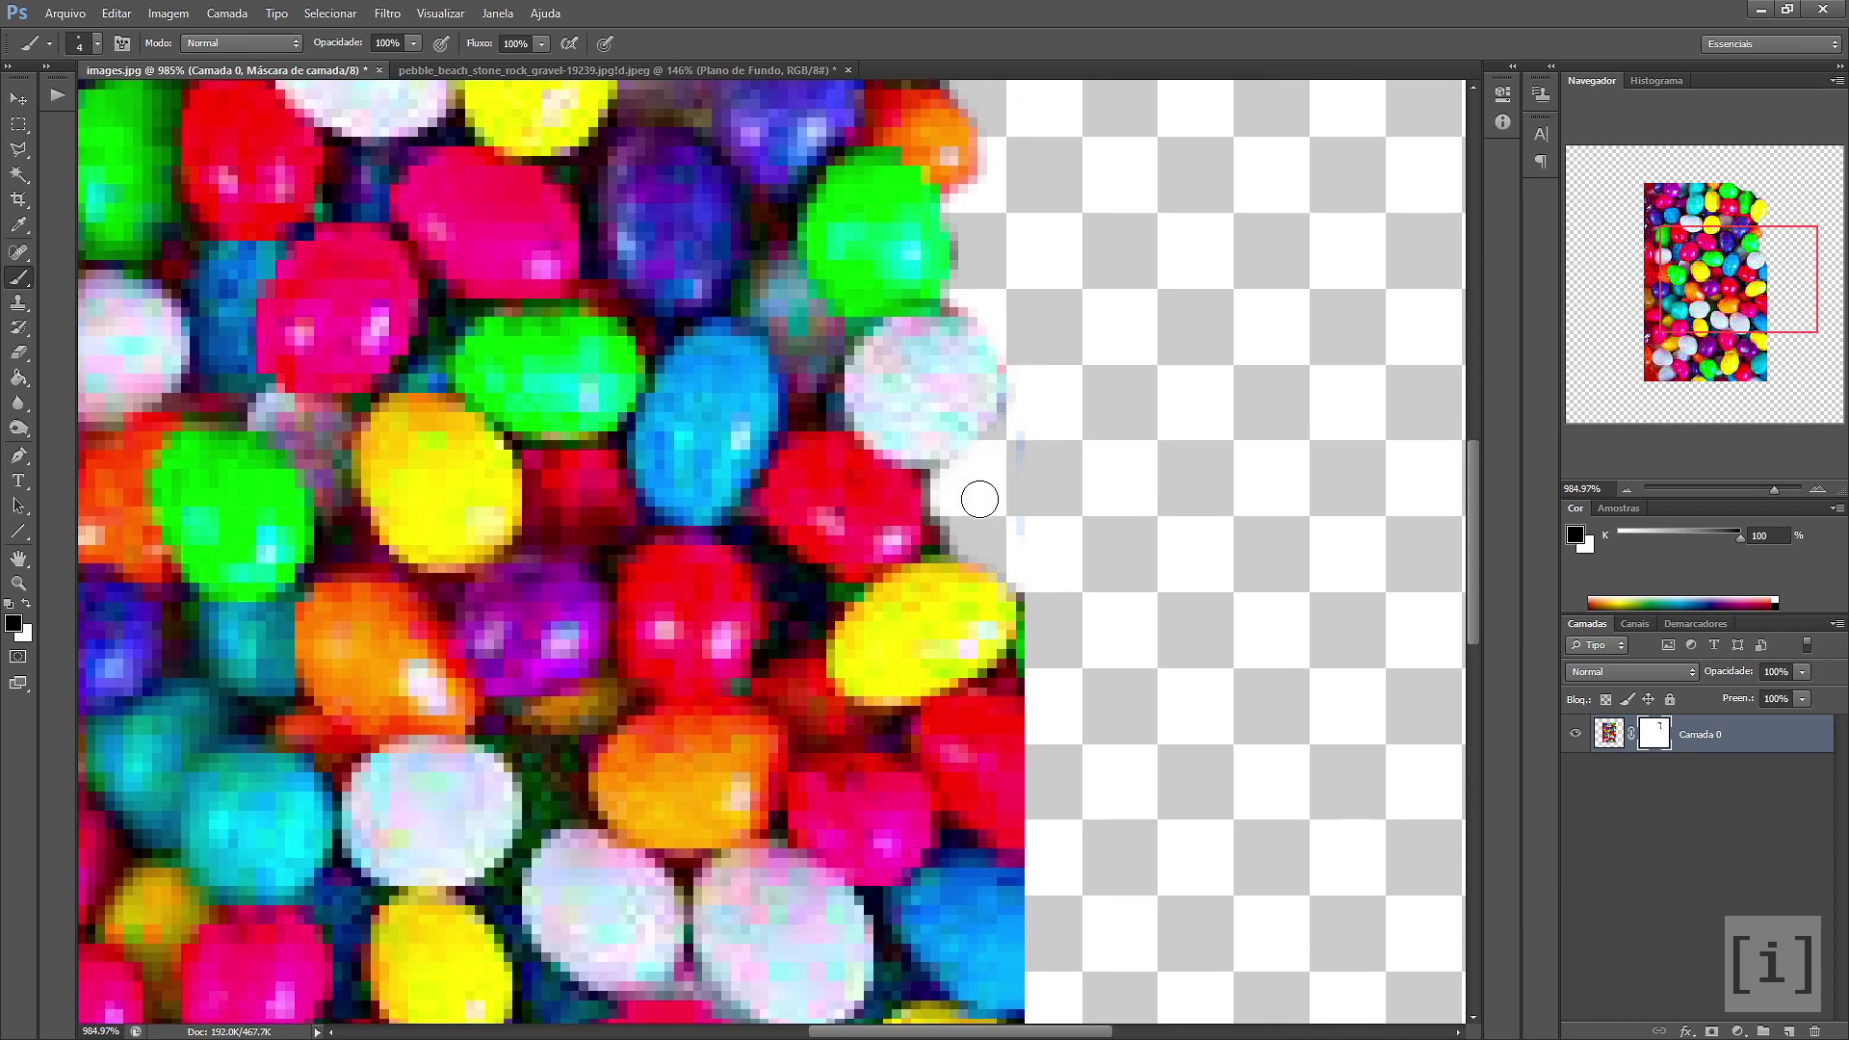
left_click_drag(1081, 603, 1124, 441)
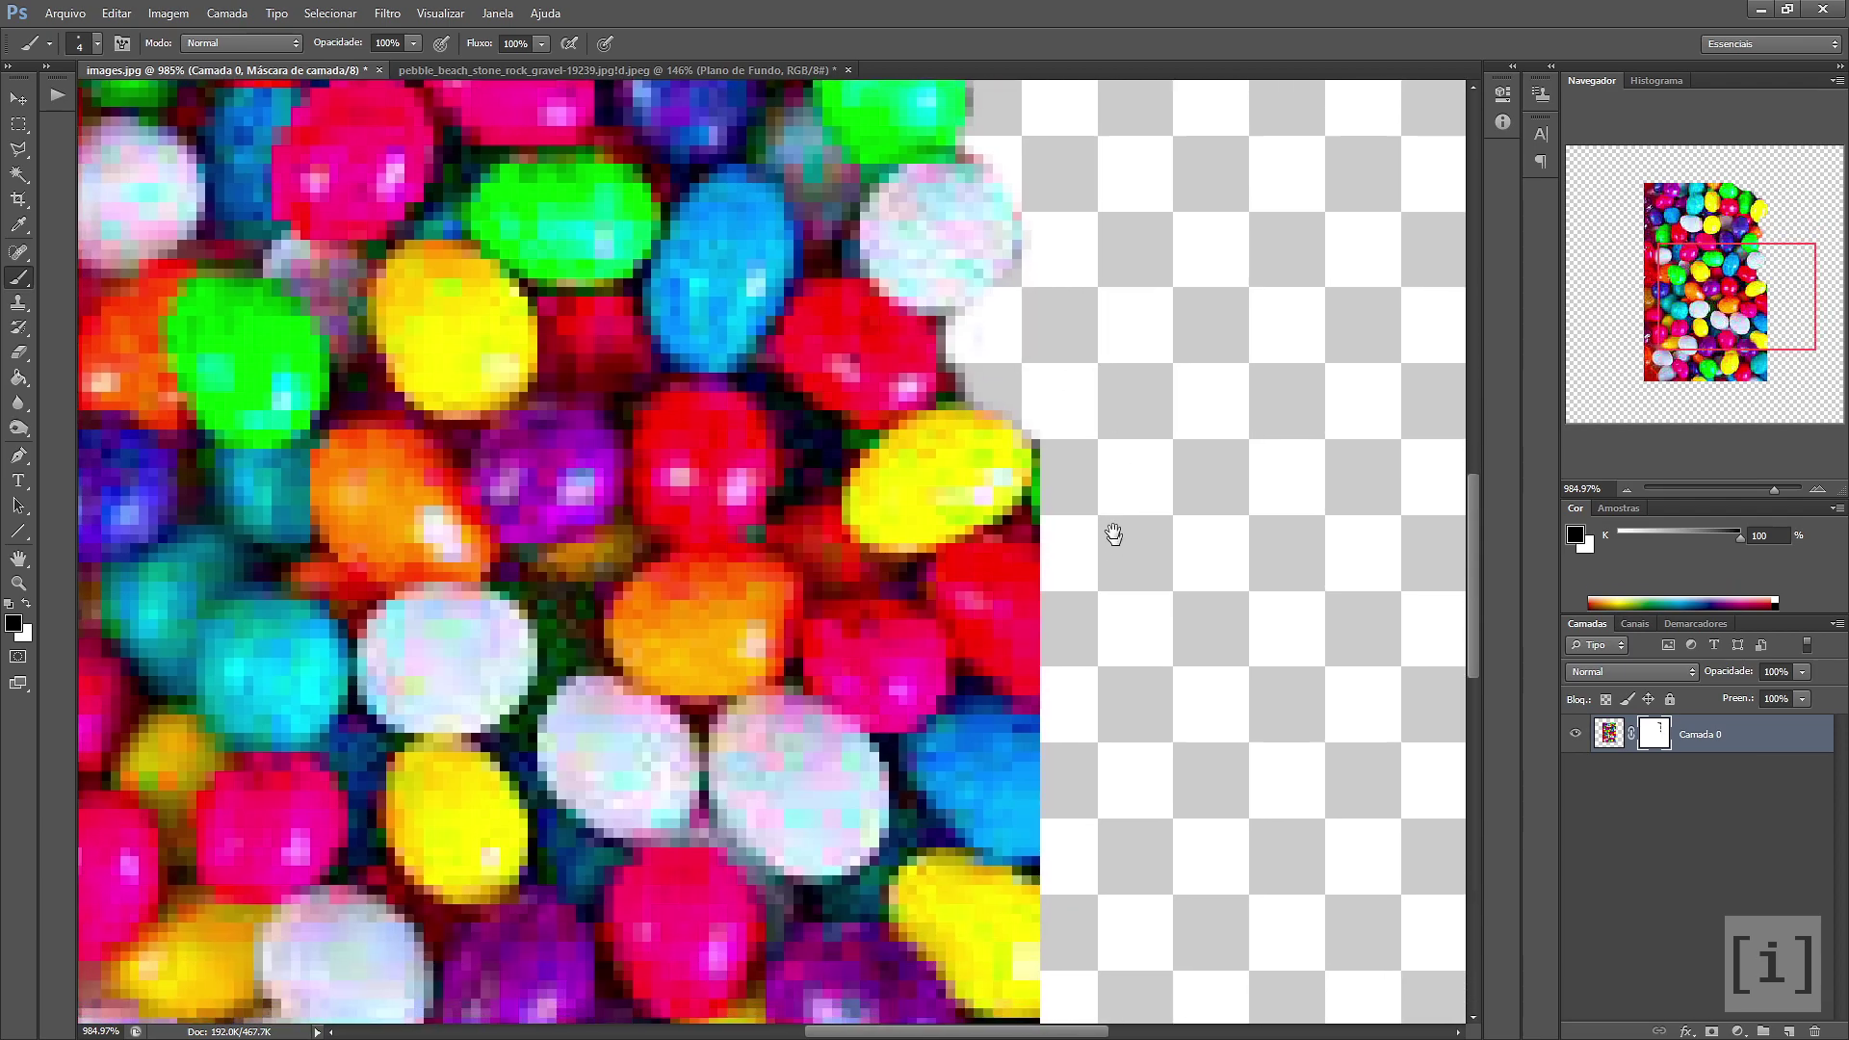
mouse_move(1024, 346)
left_mouse_down()
mouse_move(987, 438)
mouse_move(900, 472)
mouse_move(962, 559)
mouse_move(948, 474)
mouse_move(928, 516)
mouse_move(928, 483)
mouse_move(1024, 619)
mouse_move(953, 552)
mouse_move(1094, 742)
mouse_move(1095, 467)
left_mouse_up()
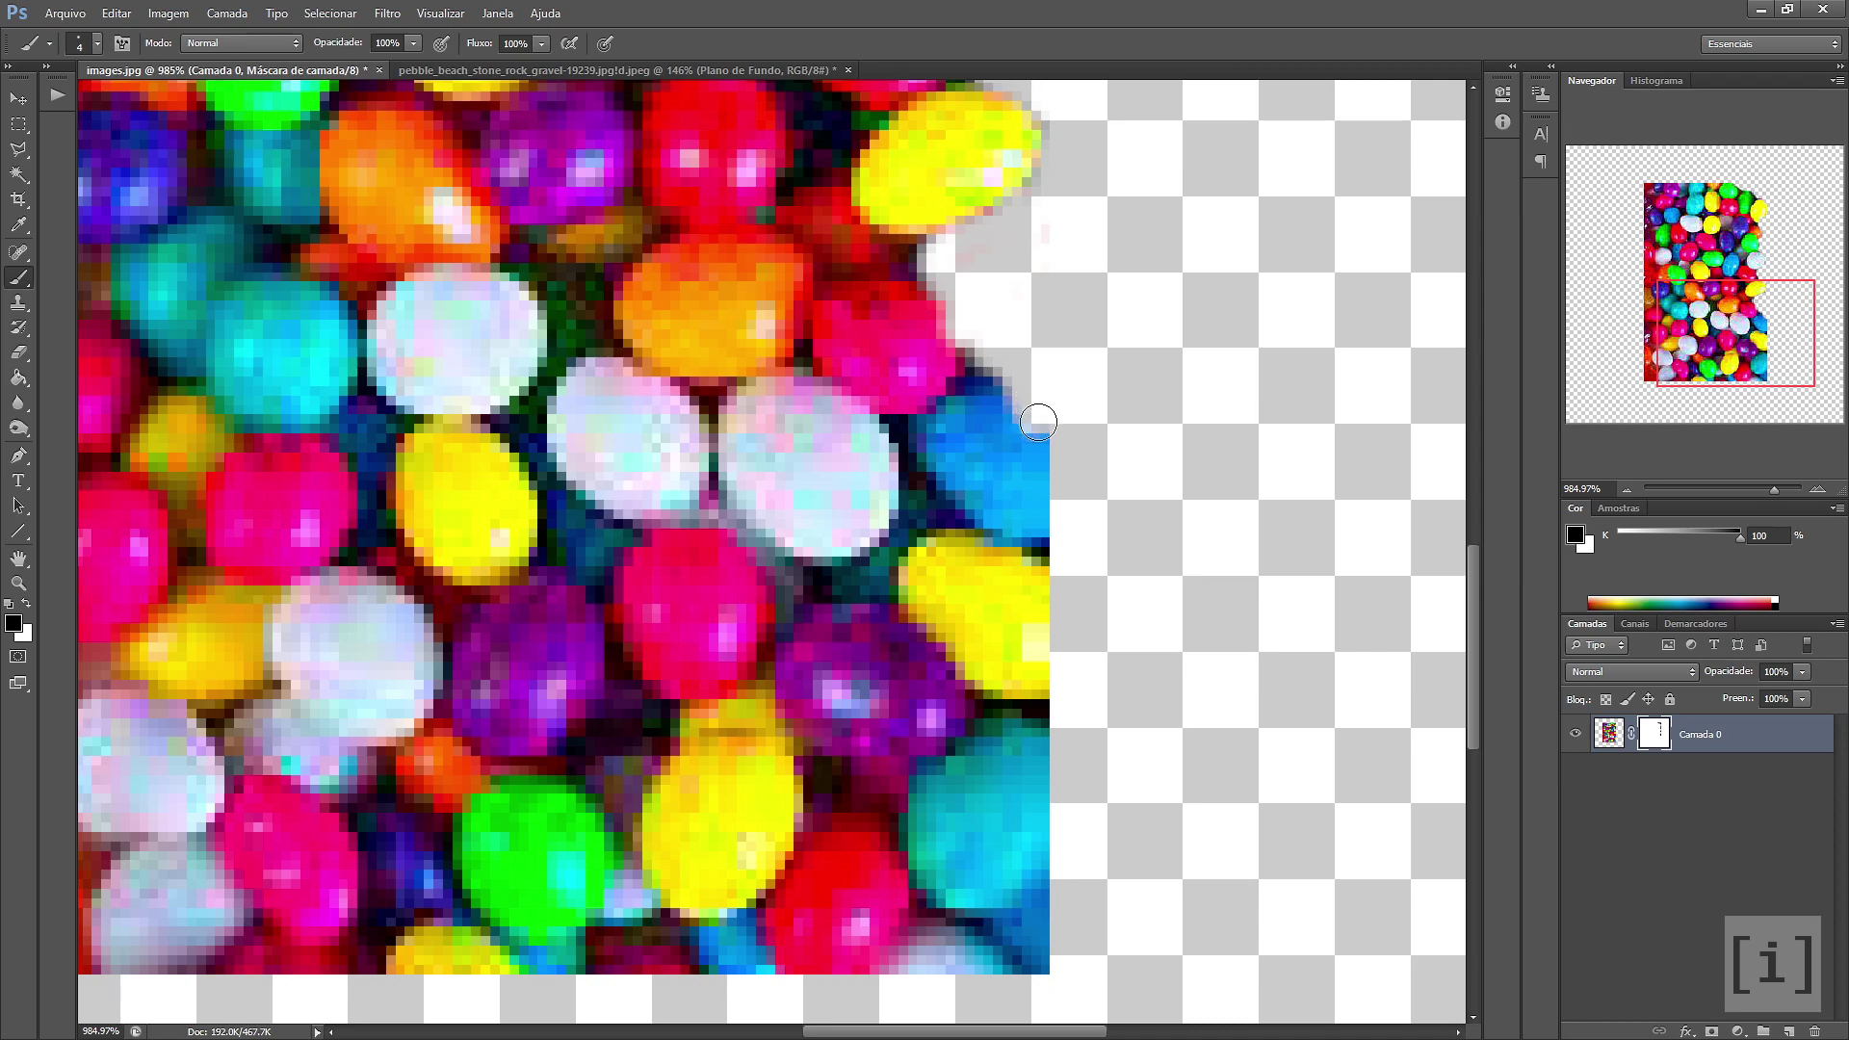
mouse_move(1038, 422)
left_mouse_down()
mouse_move(1058, 445)
mouse_move(1048, 516)
mouse_move(966, 539)
mouse_move(1028, 536)
left_mouse_up()
mouse_move(1085, 610)
left_mouse_down()
mouse_move(1037, 620)
mouse_move(1031, 558)
mouse_move(940, 557)
mouse_move(941, 619)
mouse_move(980, 650)
mouse_move(929, 583)
mouse_move(1039, 658)
left_mouse_up()
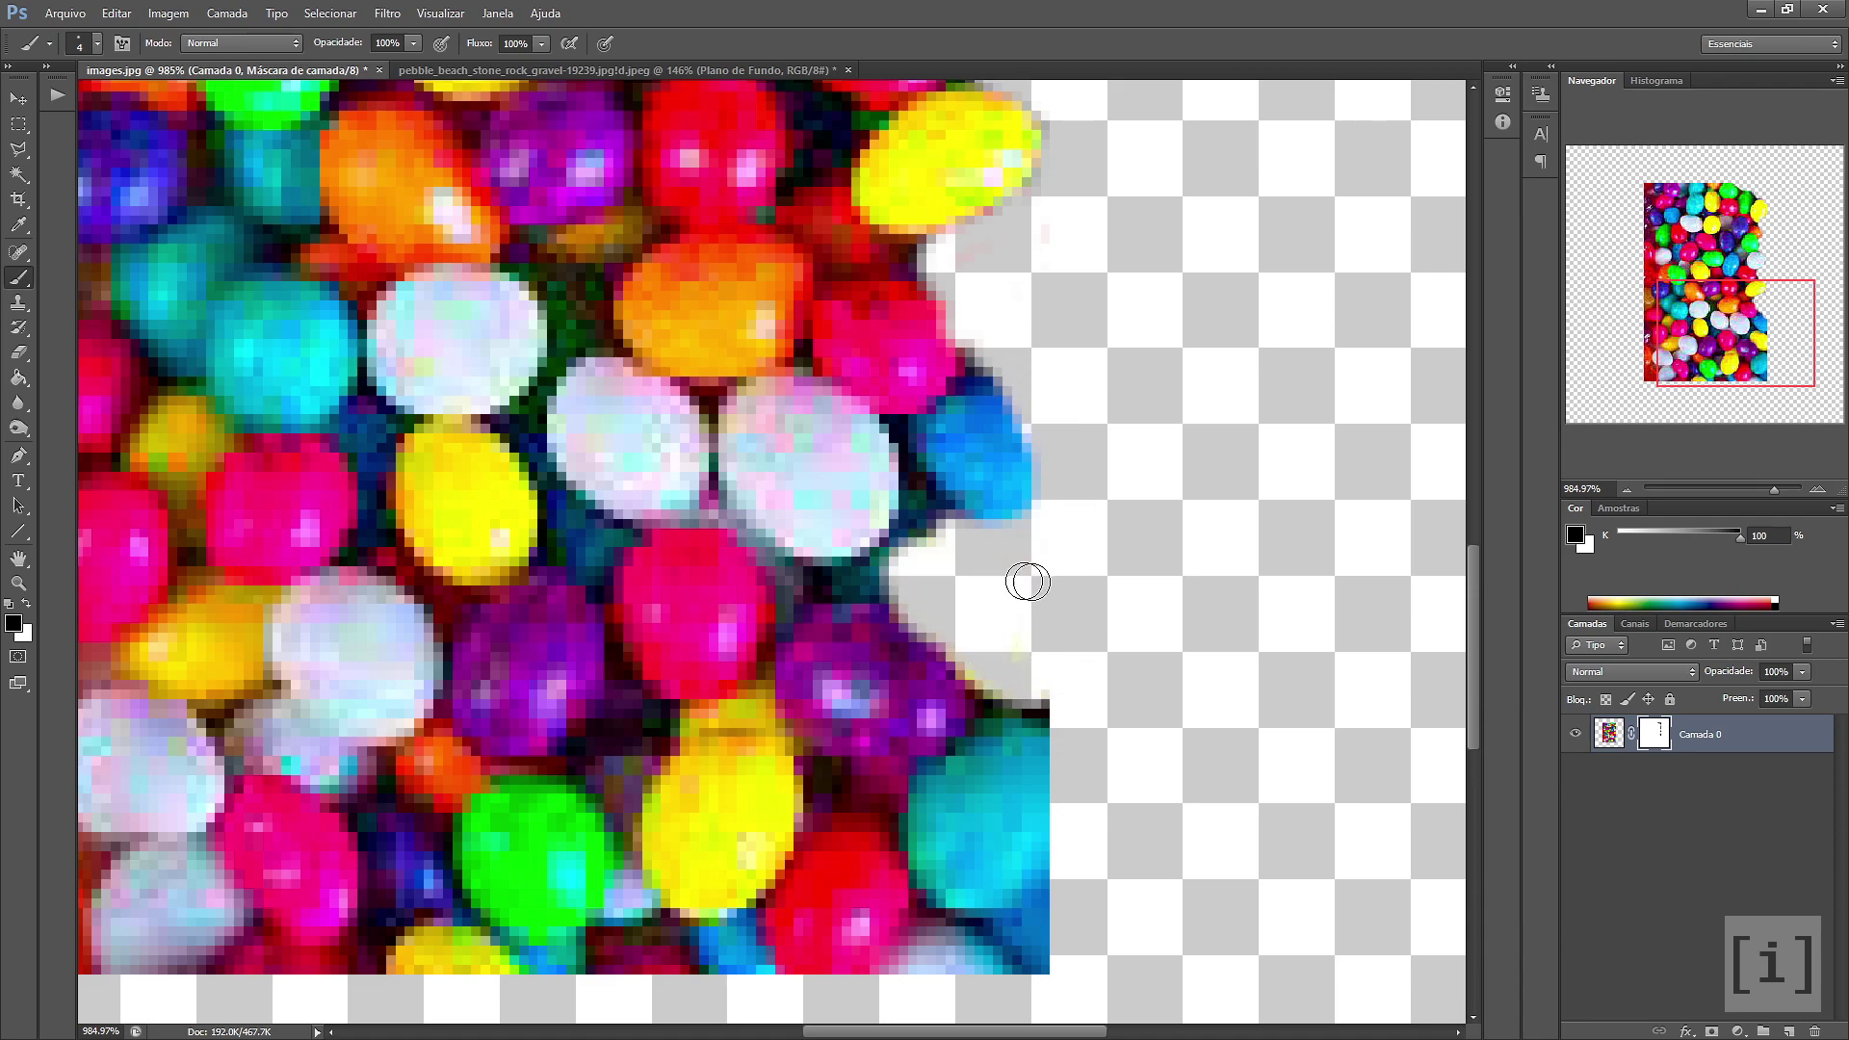
scroll(1107, 578, "down", 3)
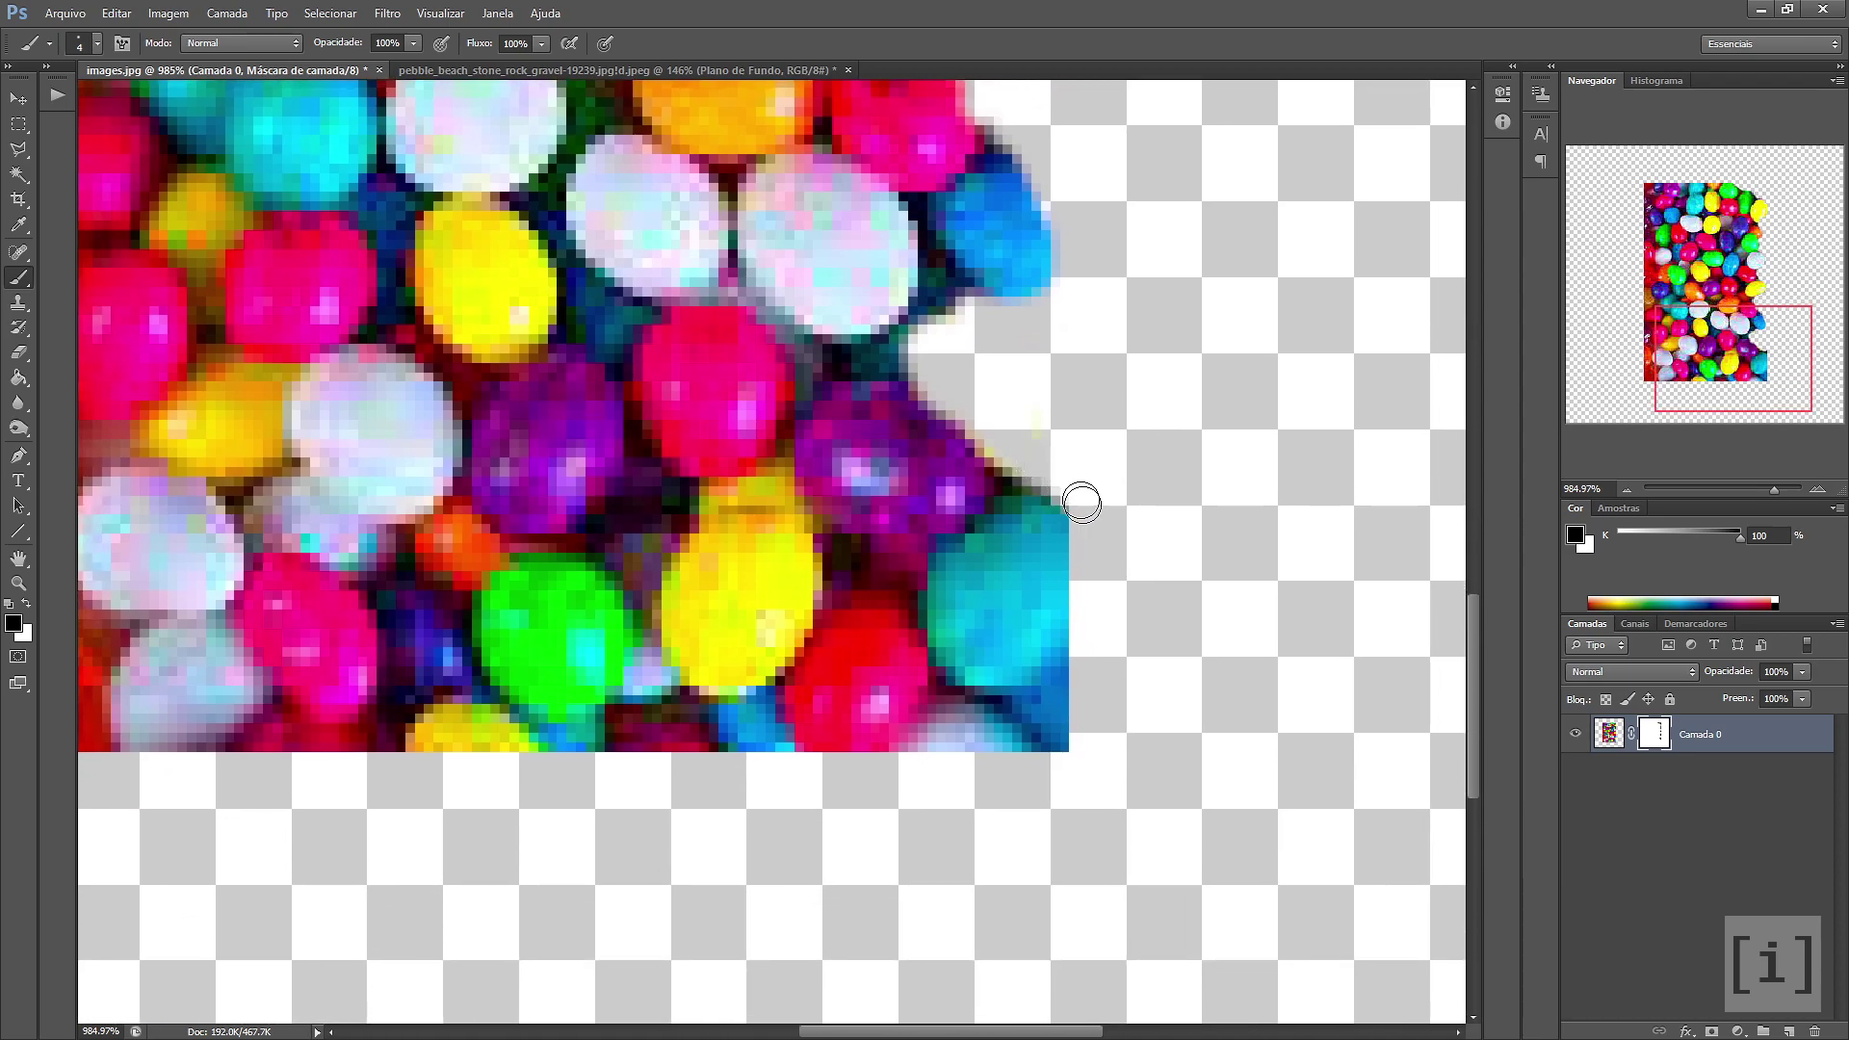
Mask out stray pixels along the cyan candy's lower edge and the lower-left corner
mouse_move(1082, 631)
left_mouse_down()
mouse_move(967, 703)
mouse_move(1079, 654)
mouse_move(1081, 735)
mouse_move(960, 732)
left_mouse_up()
mouse_move(912, 752)
left_mouse_down()
mouse_move(948, 701)
mouse_move(1008, 746)
mouse_move(759, 735)
mouse_move(1055, 628)
mouse_move(944, 597)
mouse_move(980, 591)
mouse_move(963, 628)
mouse_move(911, 619)
mouse_move(1074, 660)
mouse_move(1005, 623)
mouse_move(991, 644)
mouse_move(846, 660)
mouse_move(867, 644)
mouse_move(821, 642)
mouse_move(723, 673)
mouse_move(655, 645)
mouse_move(645, 548)
mouse_move(660, 681)
left_mouse_up()
mouse_move(596, 591)
left_mouse_down()
mouse_move(870, 784)
mouse_move(847, 809)
mouse_move(861, 845)
mouse_move(919, 722)
mouse_move(876, 664)
mouse_move(879, 587)
mouse_move(852, 640)
mouse_move(863, 779)
left_mouse_up()
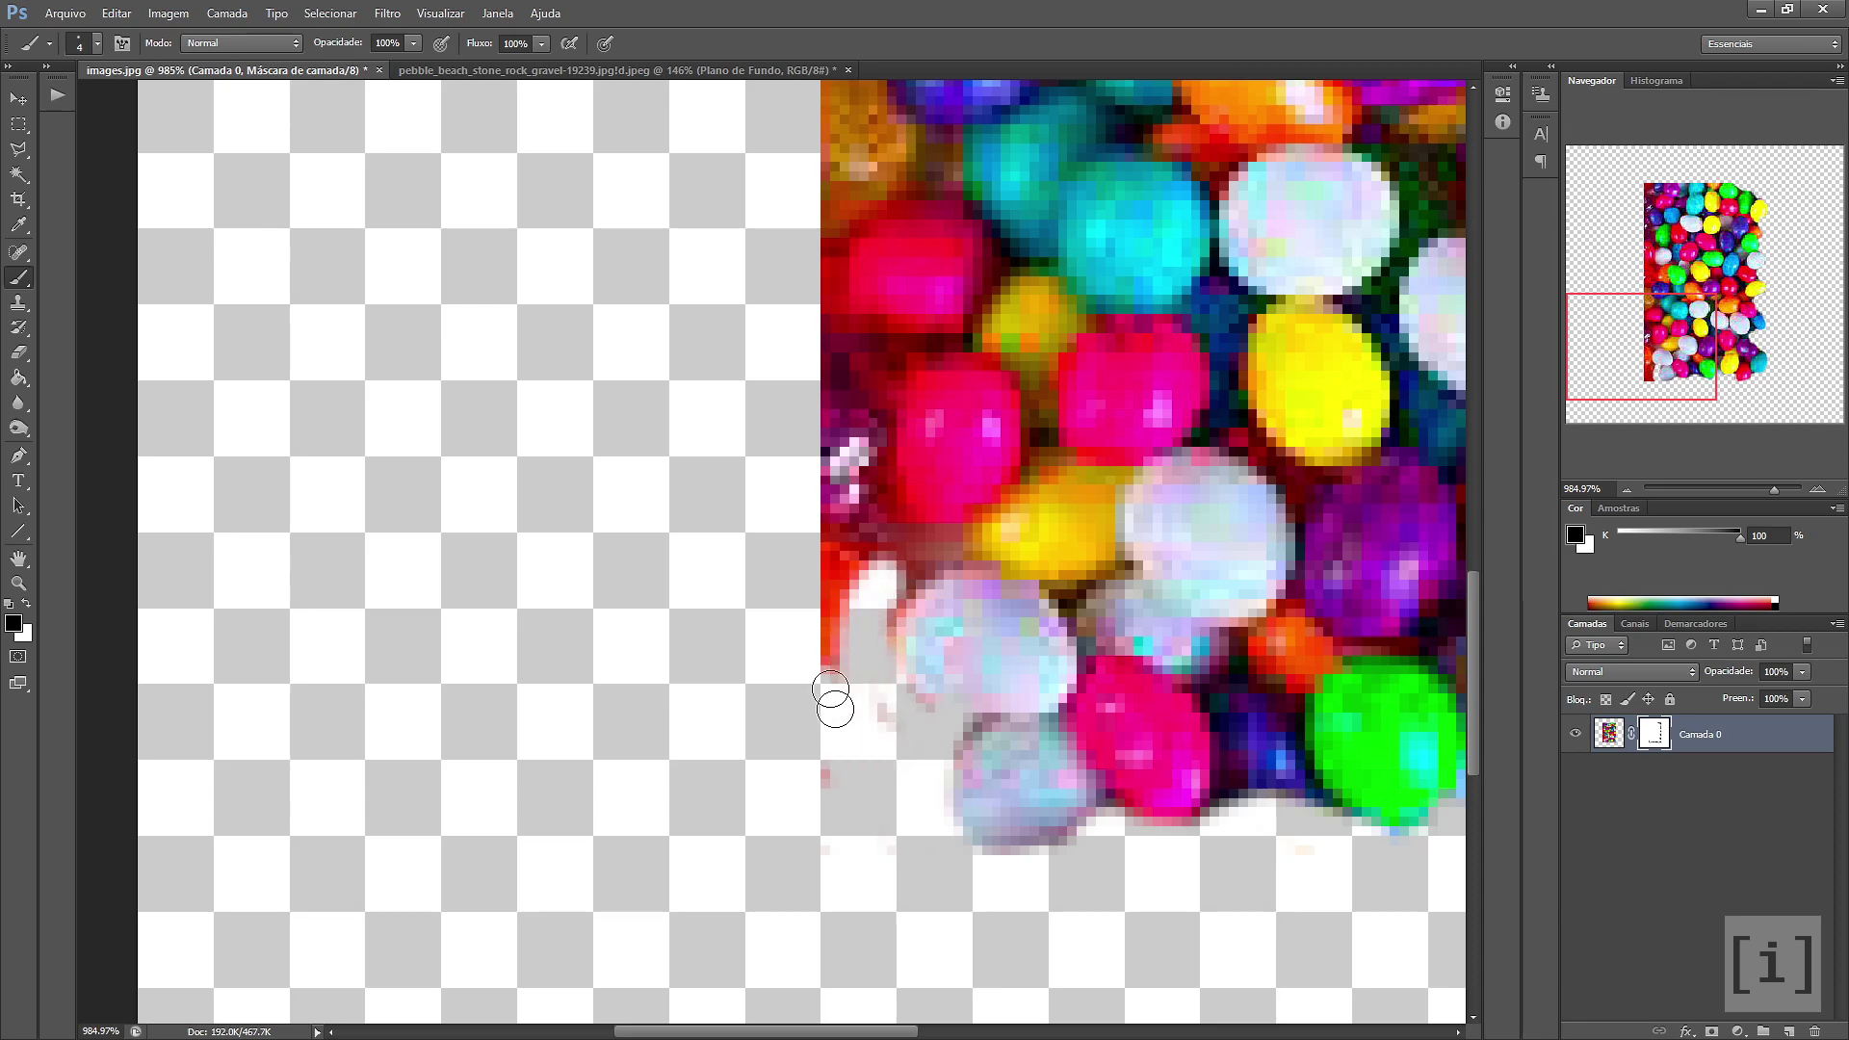
mouse_move(834, 709)
left_mouse_down()
mouse_move(866, 710)
mouse_move(809, 747)
mouse_move(862, 536)
mouse_move(837, 577)
mouse_move(857, 395)
mouse_move(878, 515)
mouse_move(817, 371)
mouse_move(799, 655)
mouse_move(729, 757)
left_mouse_up()
mouse_move(729, 757)
left_mouse_down()
mouse_move(751, 812)
mouse_move(706, 731)
mouse_move(760, 568)
mouse_move(747, 594)
mouse_move(842, 563)
mouse_move(789, 520)
mouse_move(746, 434)
mouse_move(756, 525)
mouse_move(722, 361)
mouse_move(727, 530)
left_mouse_up()
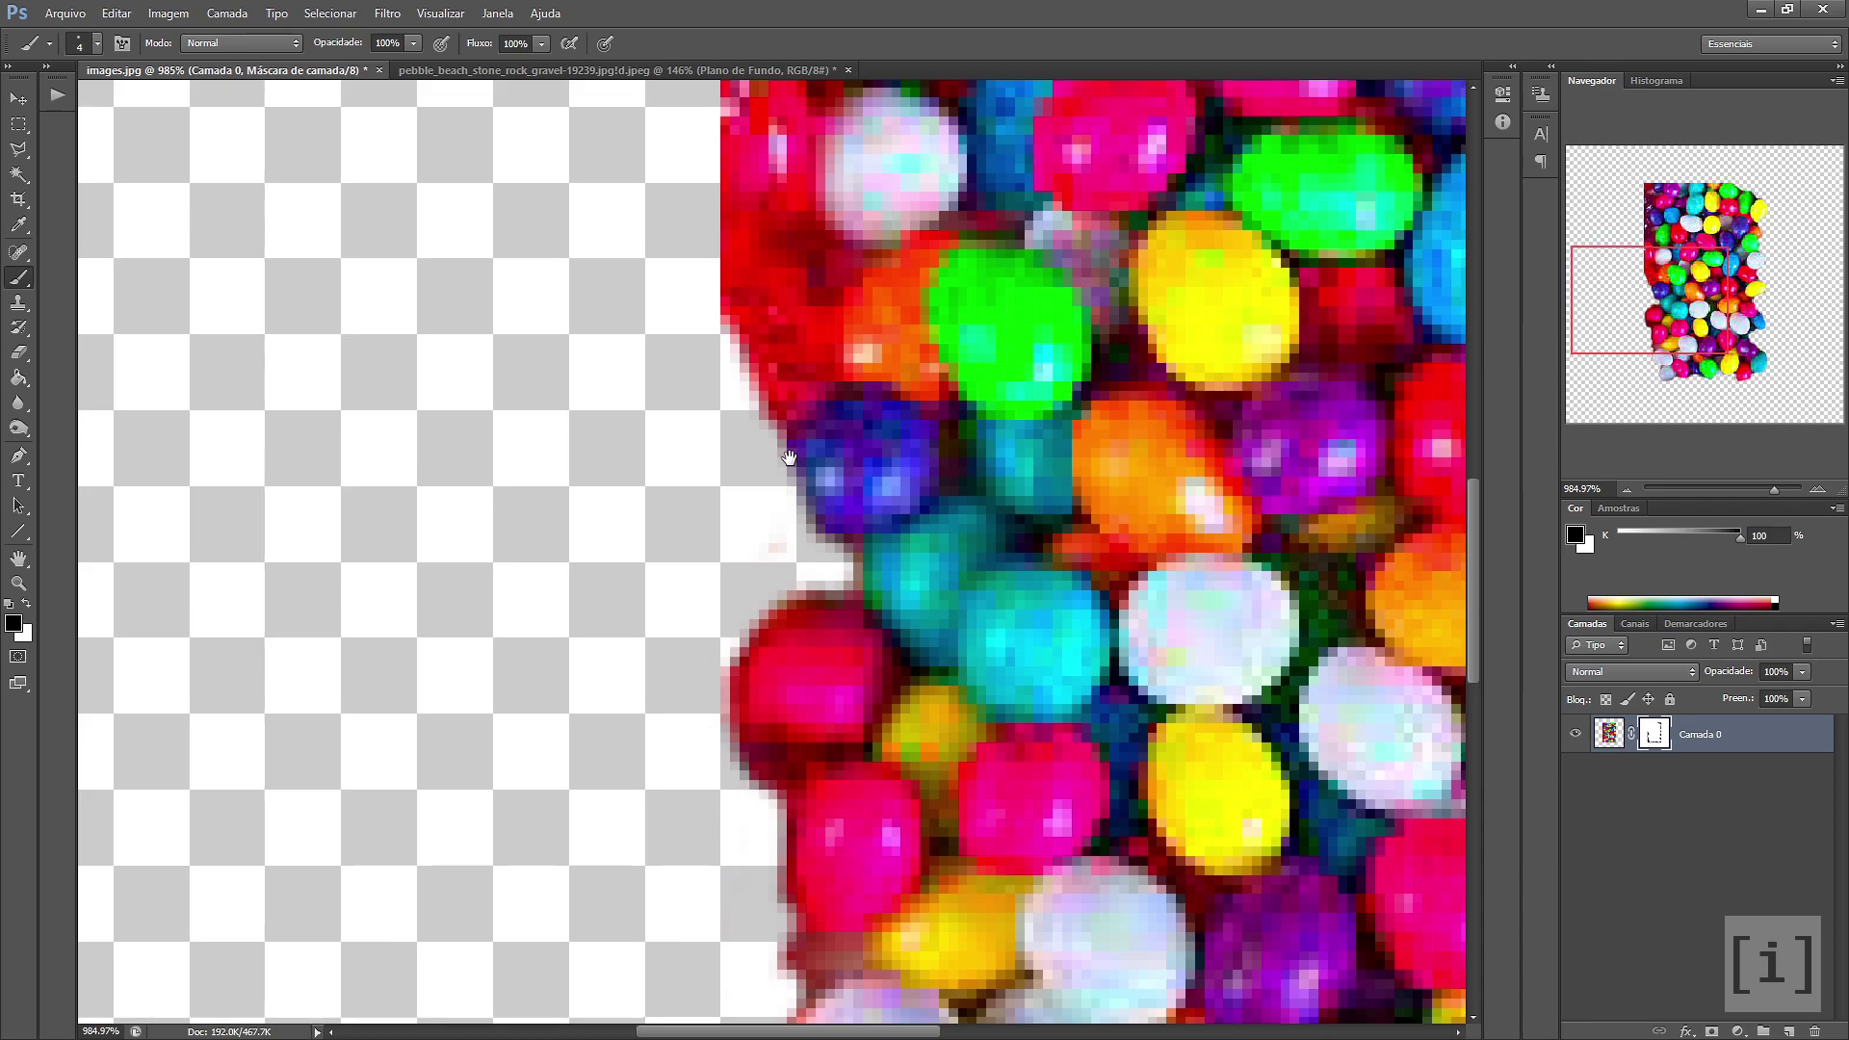
Paint out the remaining white fringe along the cutout's left edge
scroll(771, 674, "up", 5)
mouse_move(796, 674)
left_mouse_down()
mouse_move(828, 588)
mouse_move(799, 674)
mouse_move(751, 611)
mouse_move(730, 498)
mouse_move(819, 578)
mouse_move(791, 440)
mouse_move(735, 495)
mouse_move(767, 594)
mouse_move(784, 524)
left_mouse_up()
left_click_drag(790, 340, 778, 664)
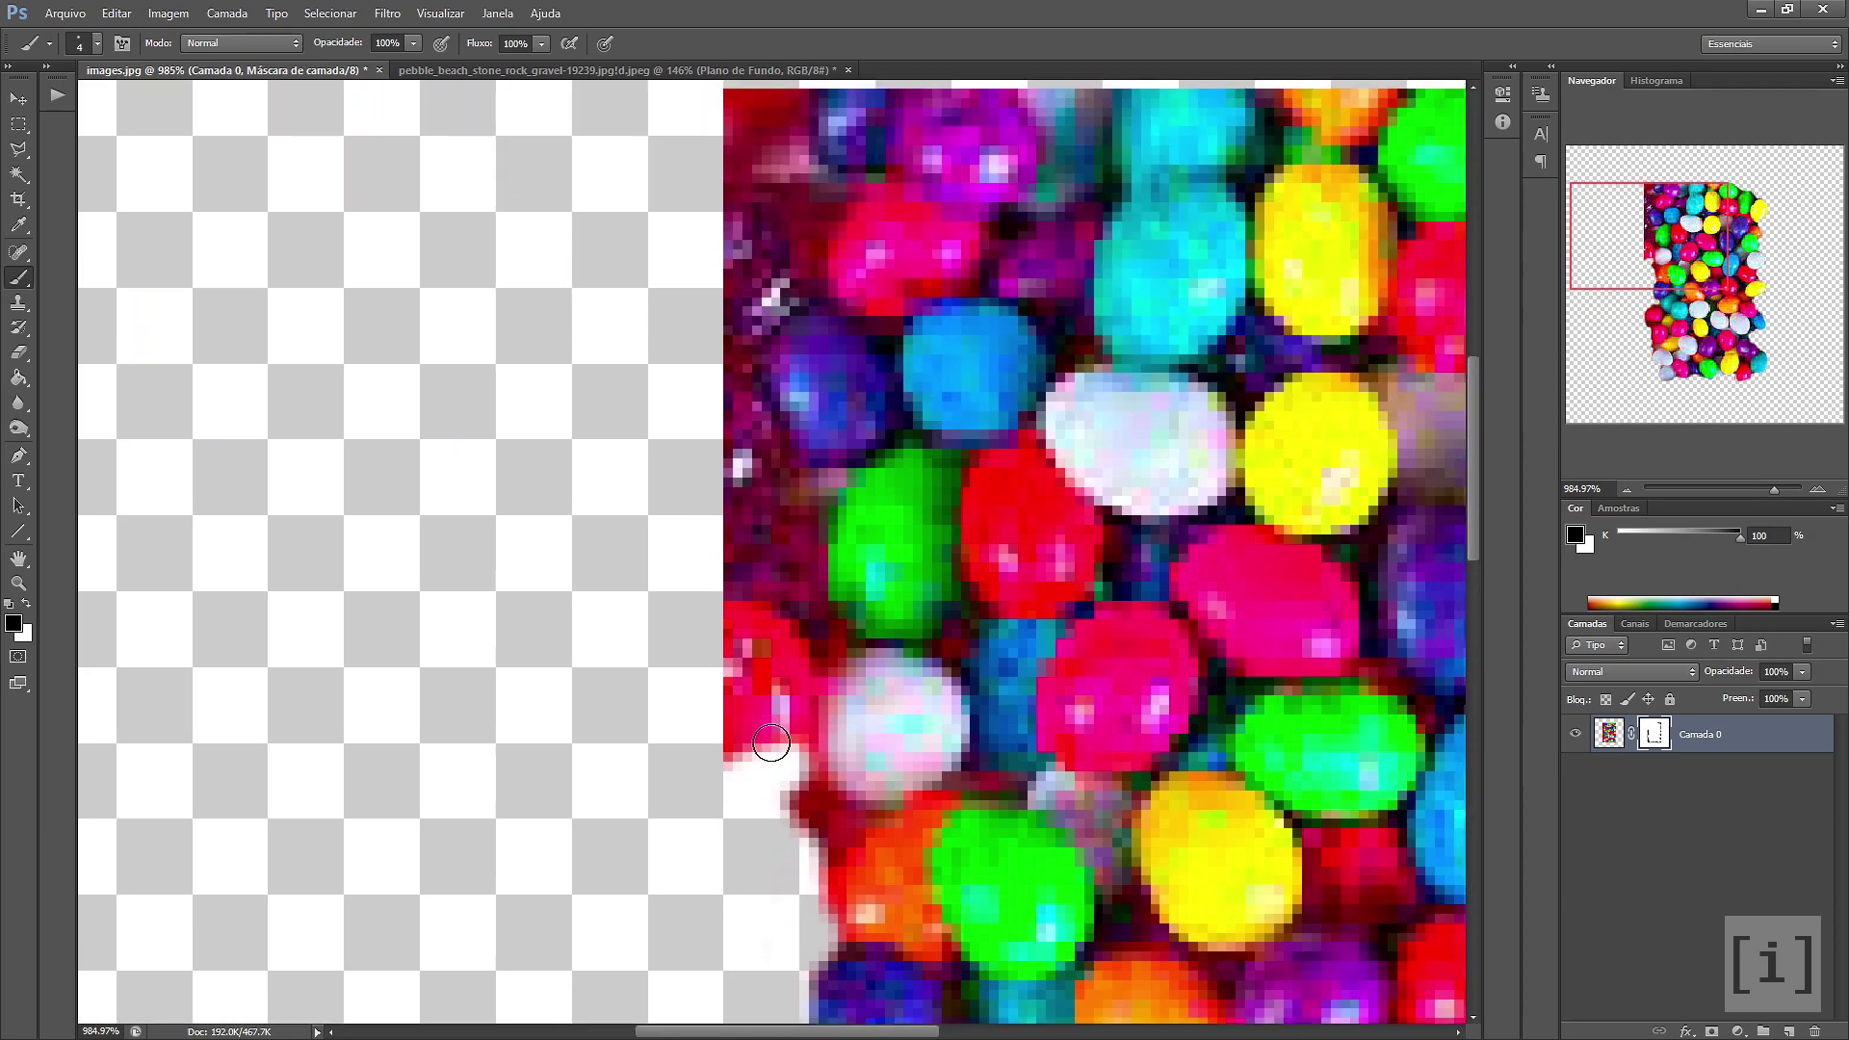
mouse_move(776, 742)
left_mouse_down()
mouse_move(755, 652)
mouse_move(776, 652)
mouse_move(802, 684)
mouse_move(693, 689)
mouse_move(744, 650)
mouse_move(776, 660)
mouse_move(798, 682)
mouse_move(777, 740)
mouse_move(808, 616)
mouse_move(790, 501)
mouse_move(813, 616)
left_mouse_up()
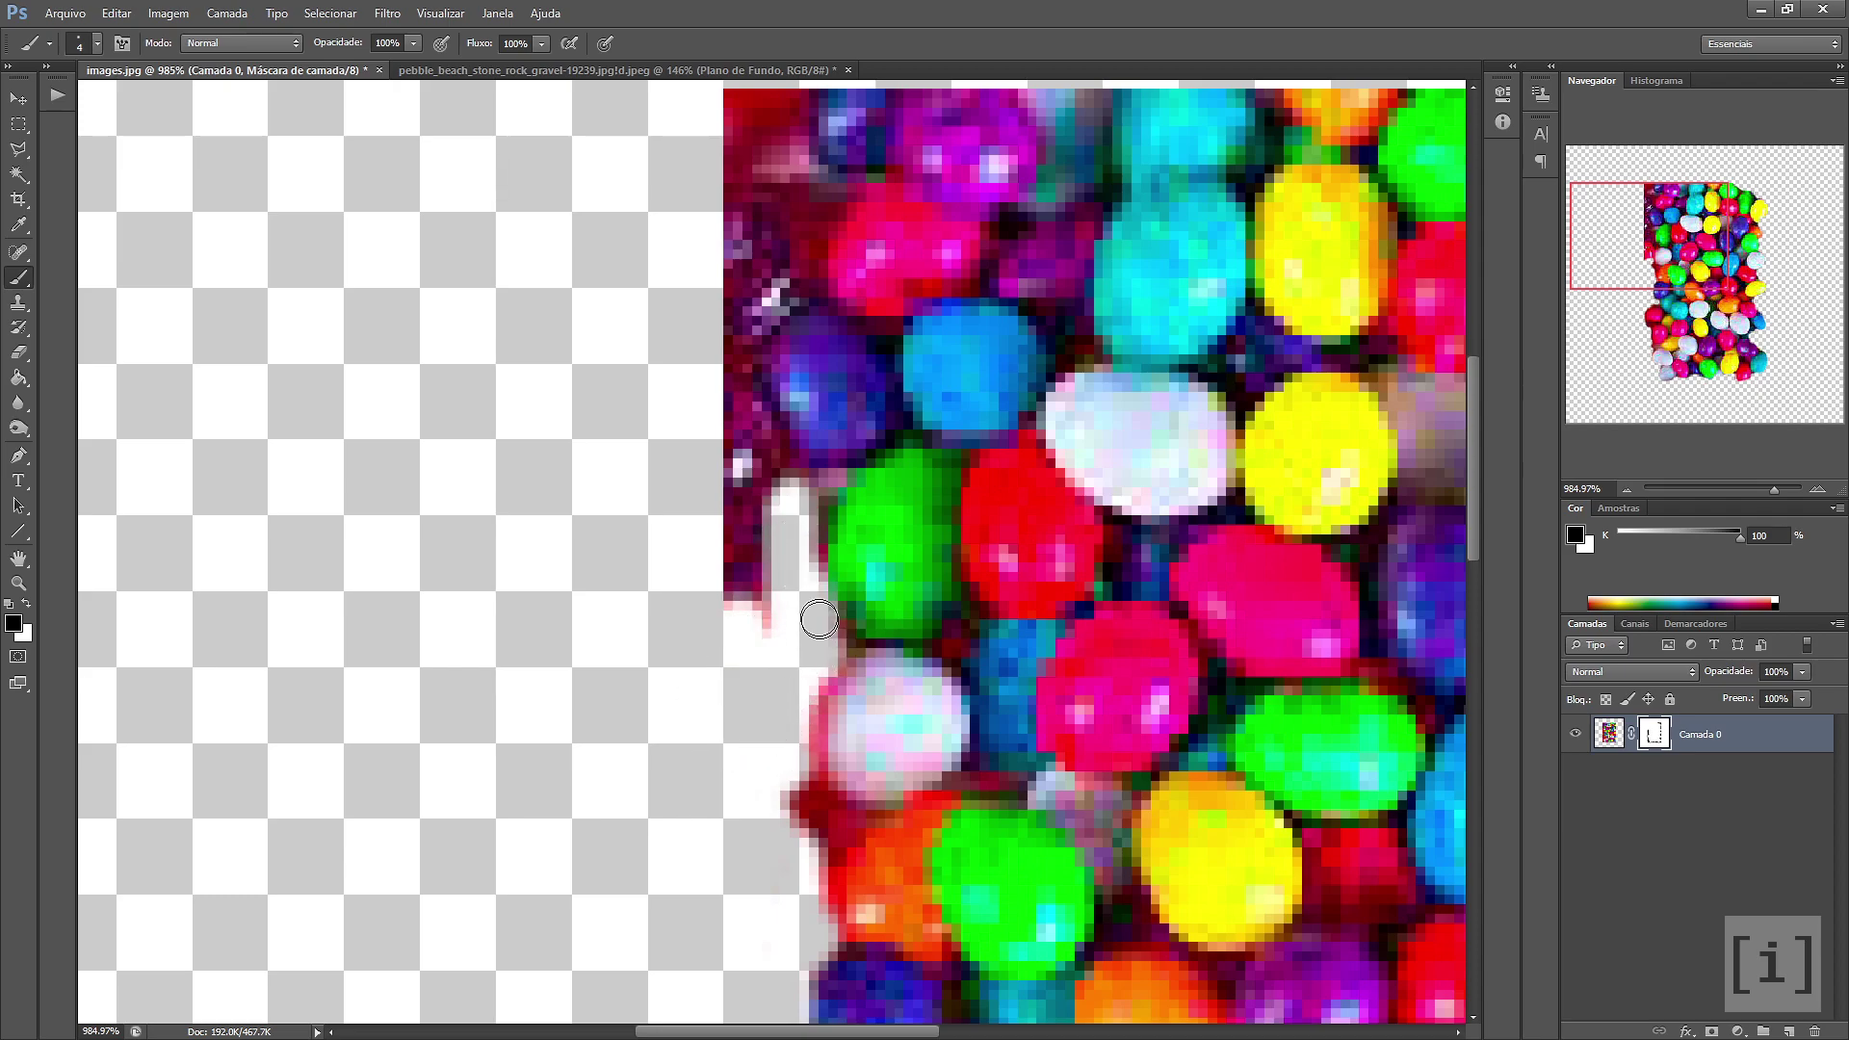
mouse_move(771, 493)
left_mouse_down()
mouse_move(758, 738)
mouse_move(760, 666)
mouse_move(739, 747)
mouse_move(713, 707)
mouse_move(771, 702)
mouse_move(731, 520)
mouse_move(764, 466)
mouse_move(724, 524)
mouse_move(760, 616)
mouse_move(755, 487)
mouse_move(747, 578)
mouse_move(791, 484)
left_mouse_up()
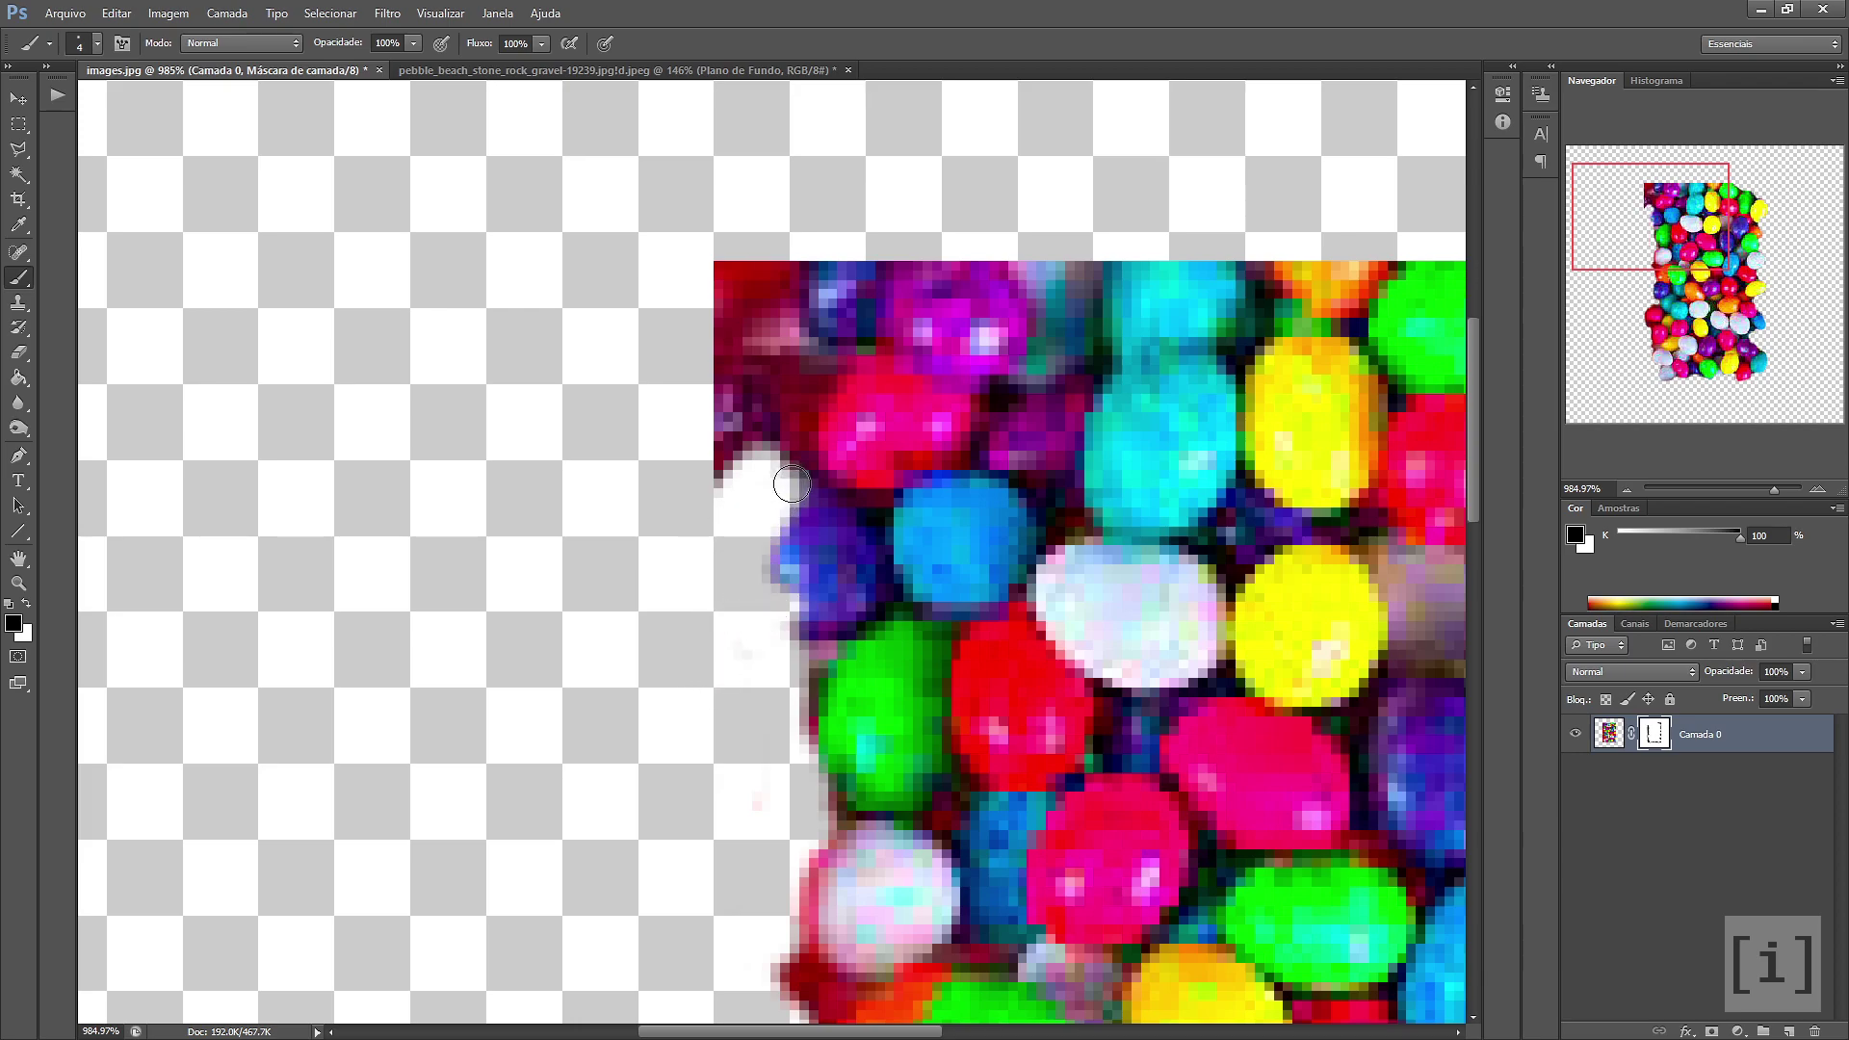
Mask-paint the blue and purple candies' left edges and remove the upper-left corner fringe
key("x")
mouse_move(821, 523)
left_mouse_down()
mouse_move(761, 540)
mouse_move(770, 602)
mouse_move(814, 601)
mouse_move(802, 527)
left_mouse_up()
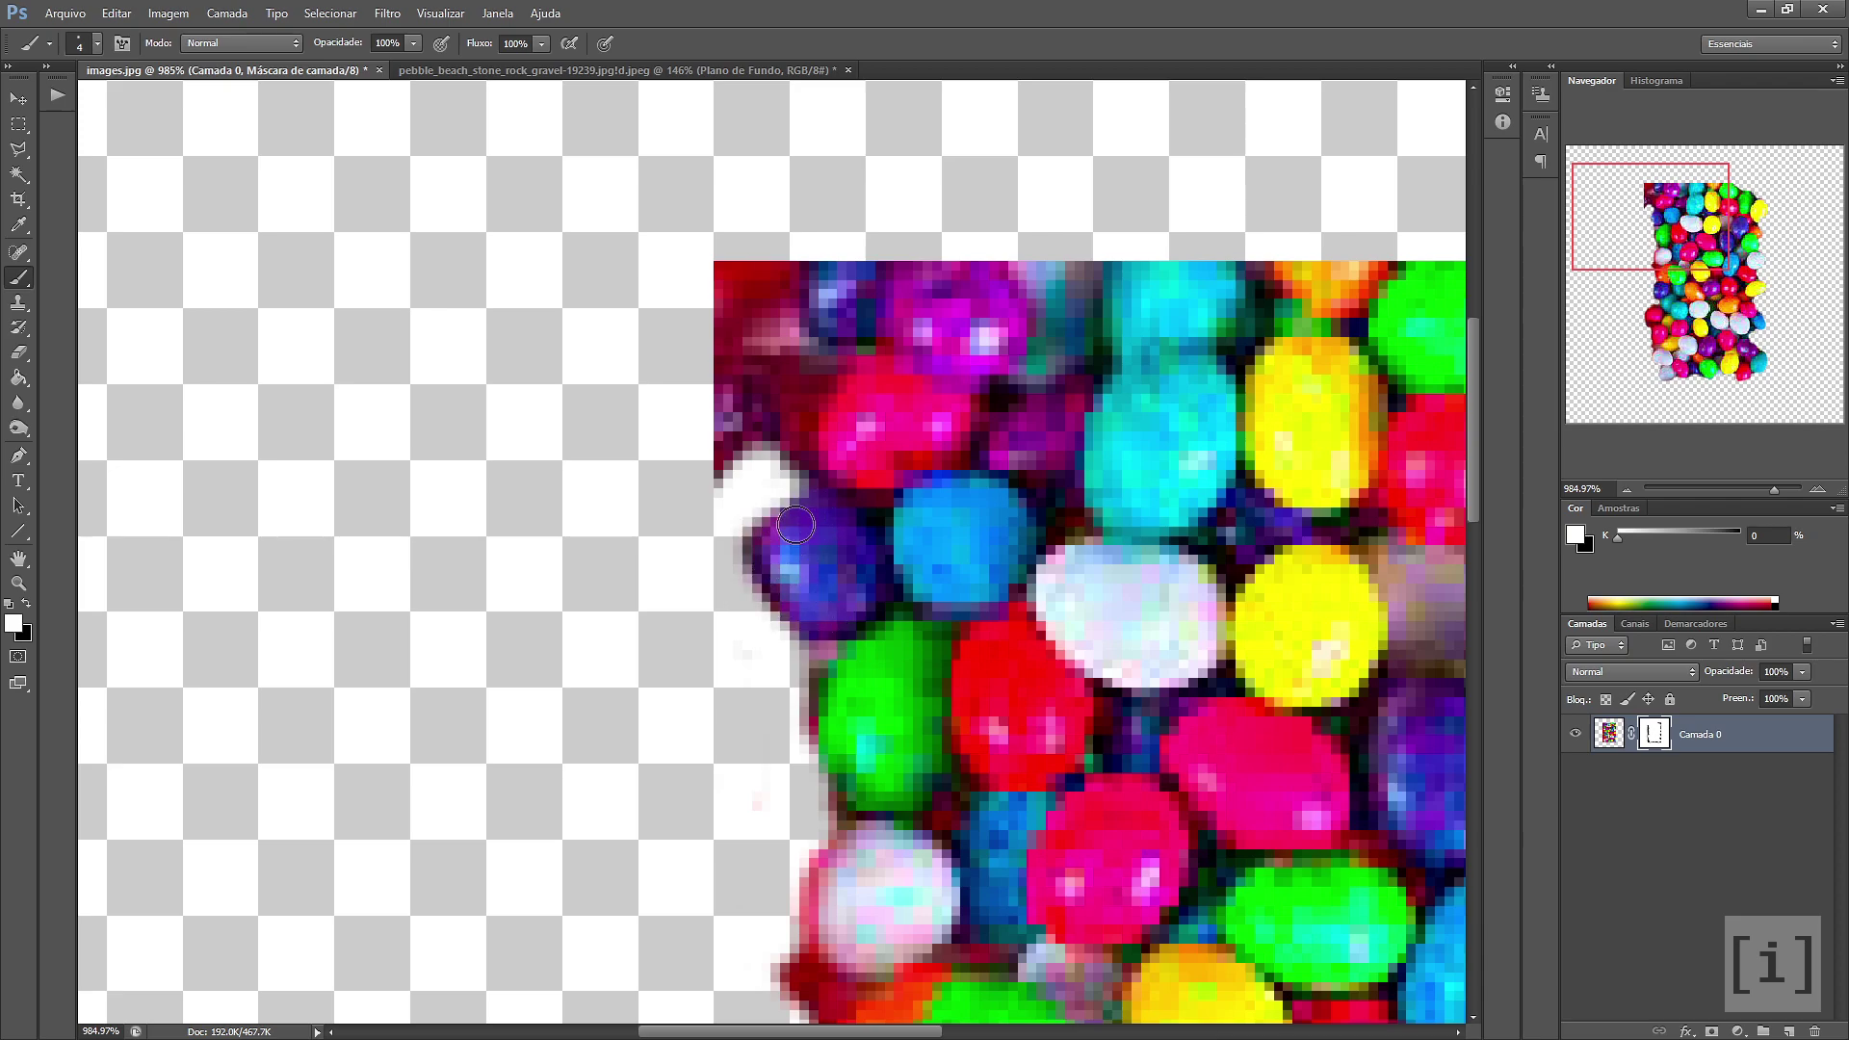
key("x")
mouse_move(742, 511)
left_mouse_down()
mouse_move(767, 639)
mouse_move(767, 511)
mouse_move(756, 563)
mouse_move(825, 611)
left_mouse_up()
key("x")
mouse_move(762, 508)
left_mouse_down()
mouse_move(711, 588)
mouse_move(681, 297)
left_mouse_up()
key("x")
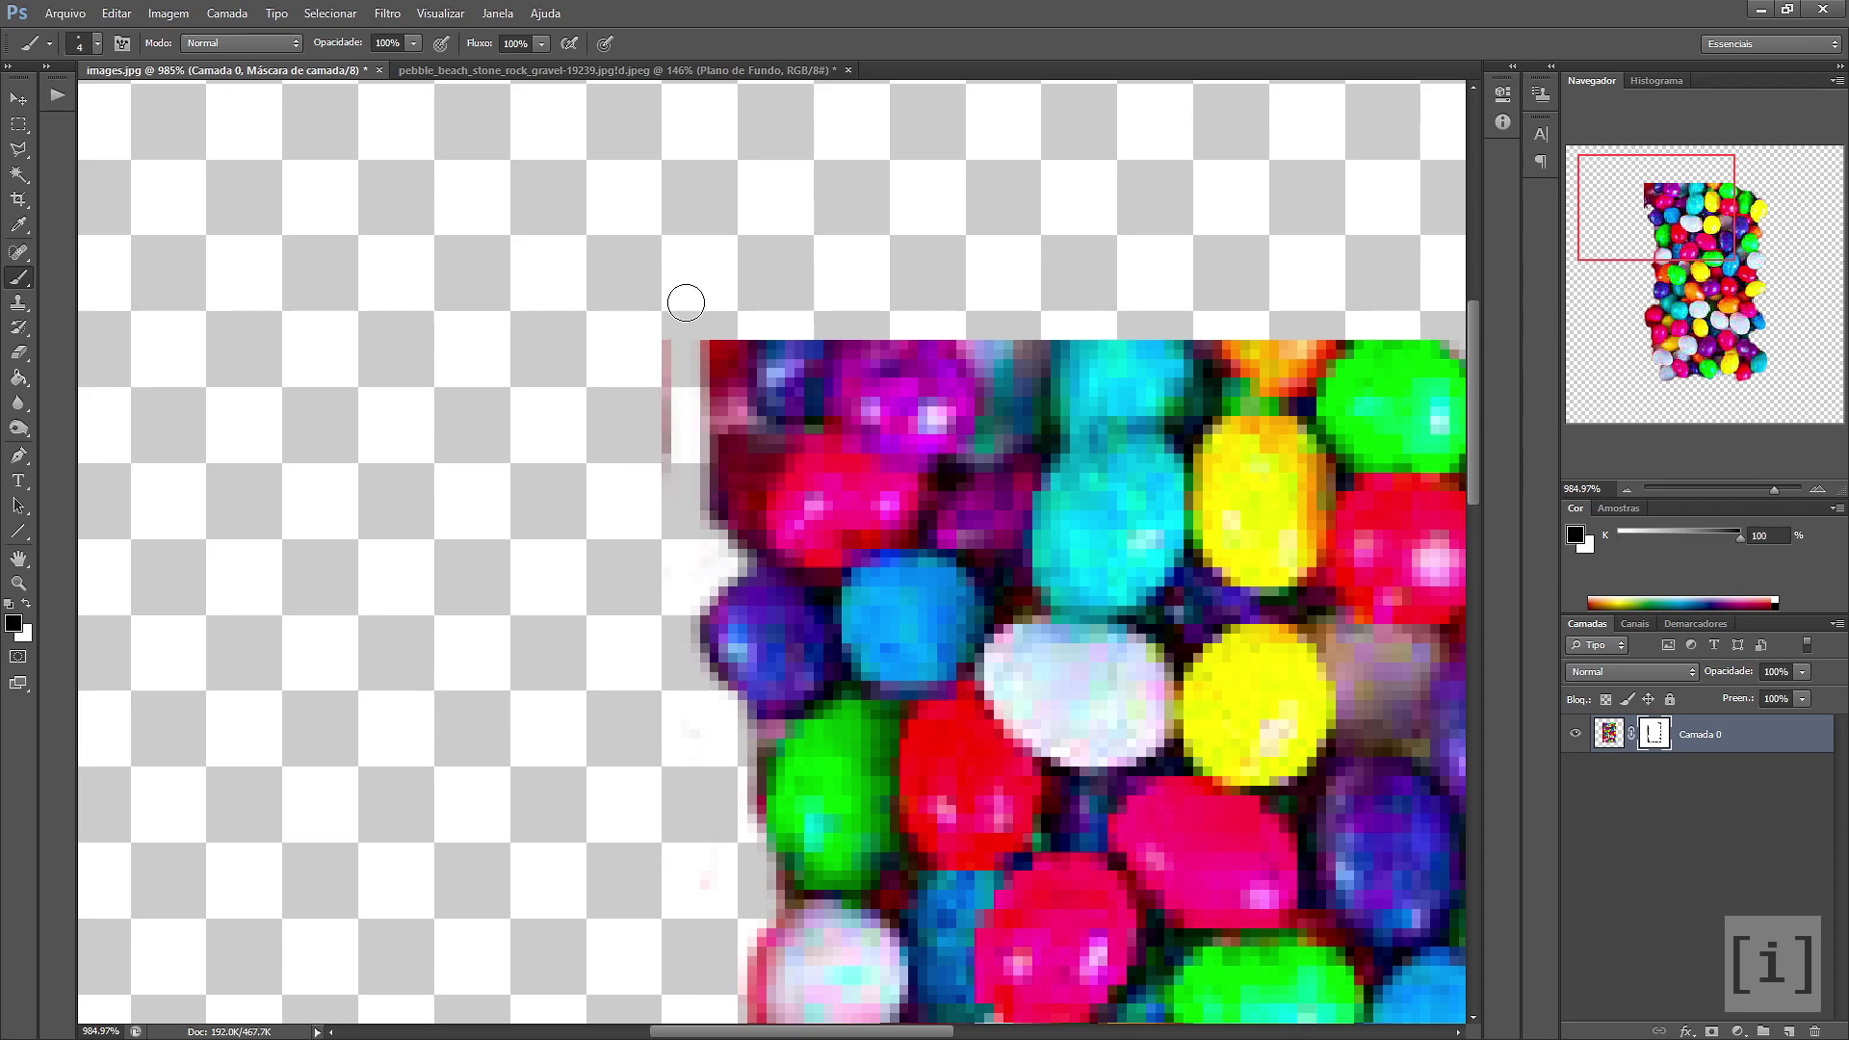
mouse_move(664, 561)
left_mouse_down()
mouse_move(723, 348)
mouse_move(796, 343)
mouse_move(790, 395)
mouse_move(689, 462)
mouse_move(694, 526)
left_mouse_up()
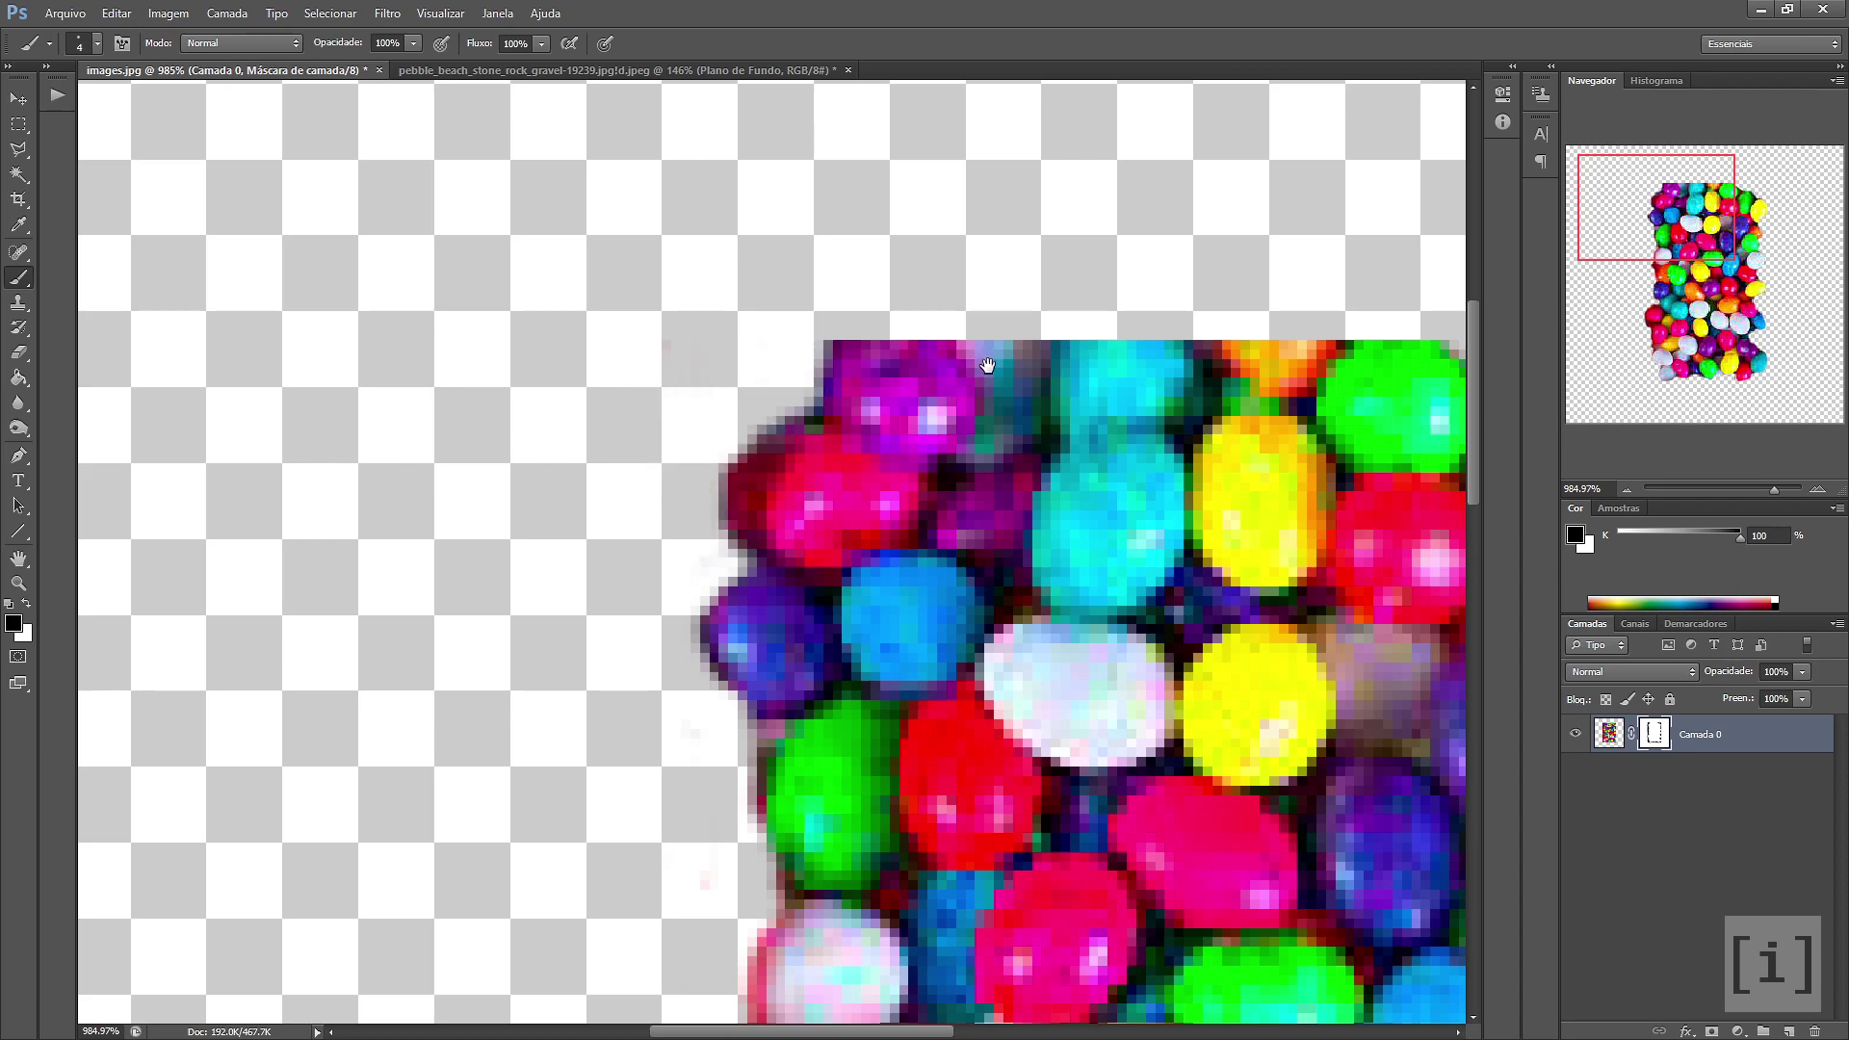
Hide dark gaps along the top edge and round off the purple candy's top
left_click_drag(987, 364, 903, 431)
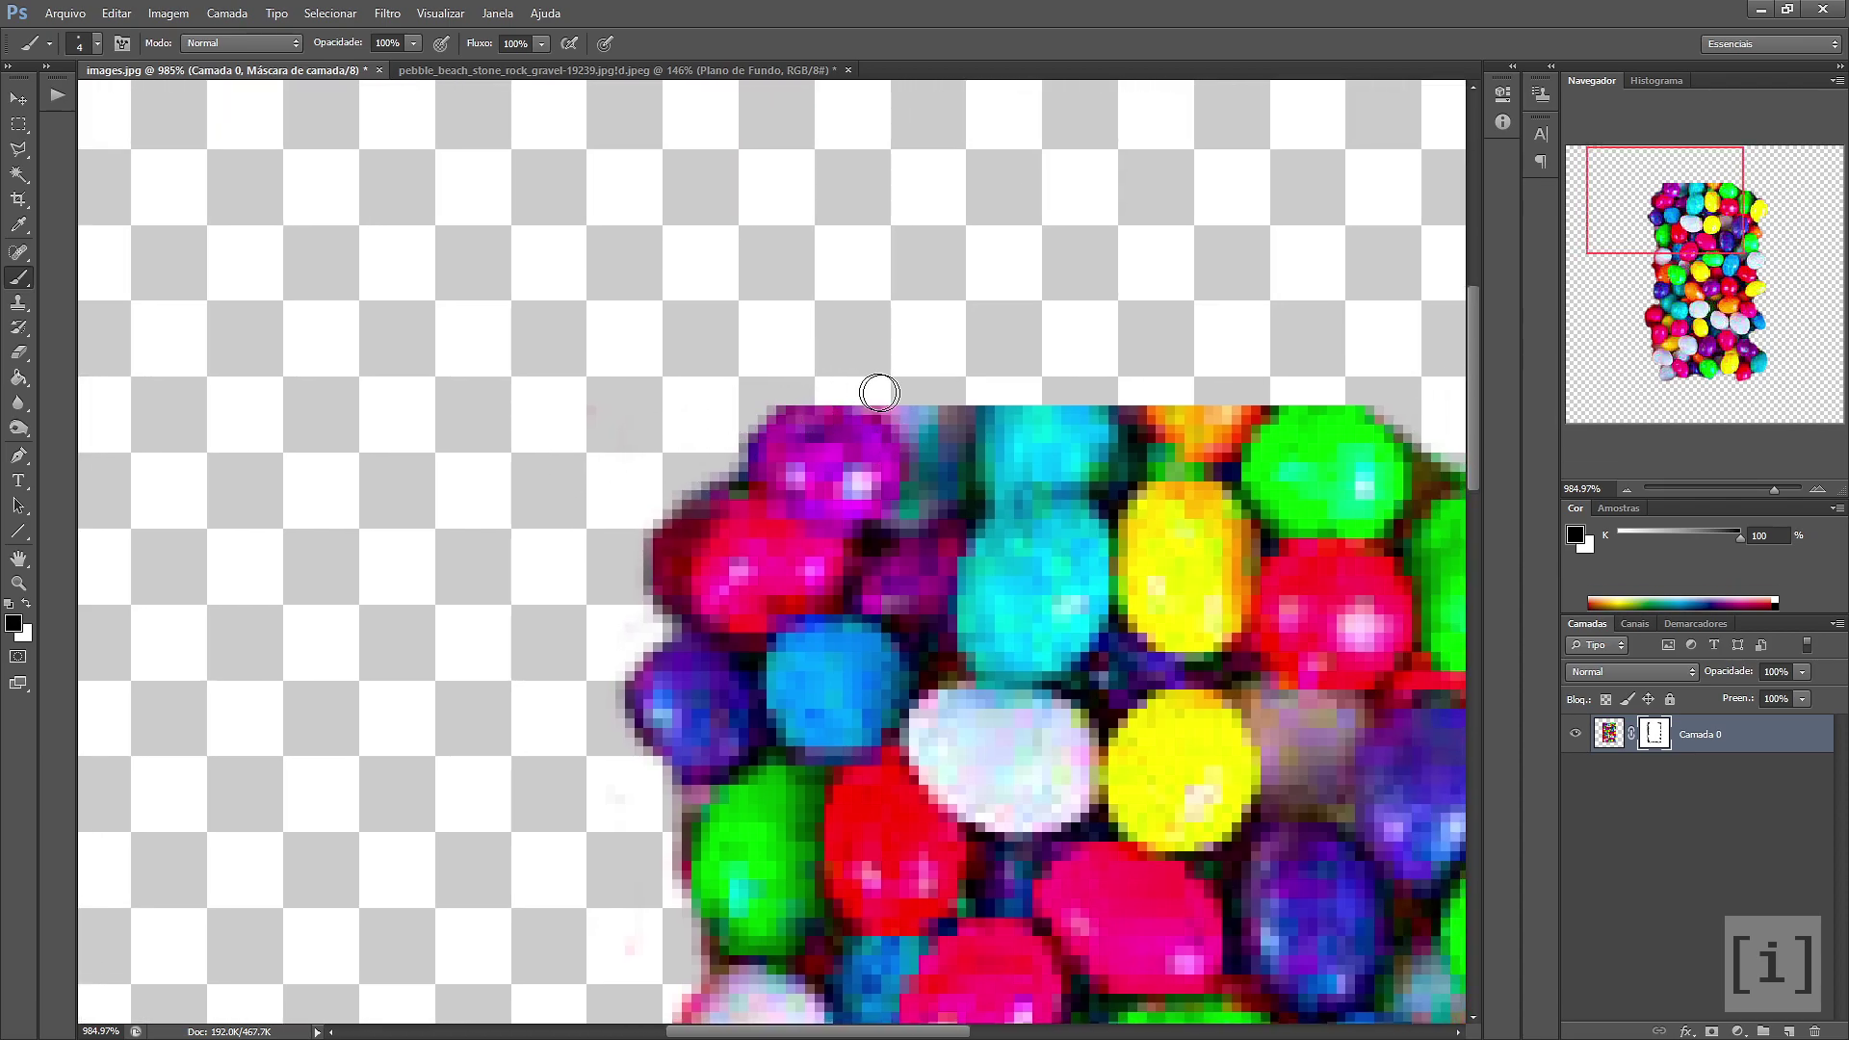
mouse_move(838, 380)
left_mouse_down()
mouse_move(941, 409)
mouse_move(992, 393)
left_mouse_up()
left_click_drag(924, 453, 853, 379)
mouse_move(1075, 384)
left_mouse_down()
mouse_move(1180, 417)
mouse_move(1291, 400)
mouse_move(1176, 446)
mouse_move(1143, 416)
mouse_move(1002, 396)
mouse_move(1052, 384)
mouse_move(1168, 430)
mouse_move(1374, 392)
mouse_move(1126, 433)
left_mouse_up()
scroll(1123, 420, "down", 2)
Duplicate the cutout up-left and move the original Camada 0 up-right into the gap
scroll(1136, 453, "down", 3)
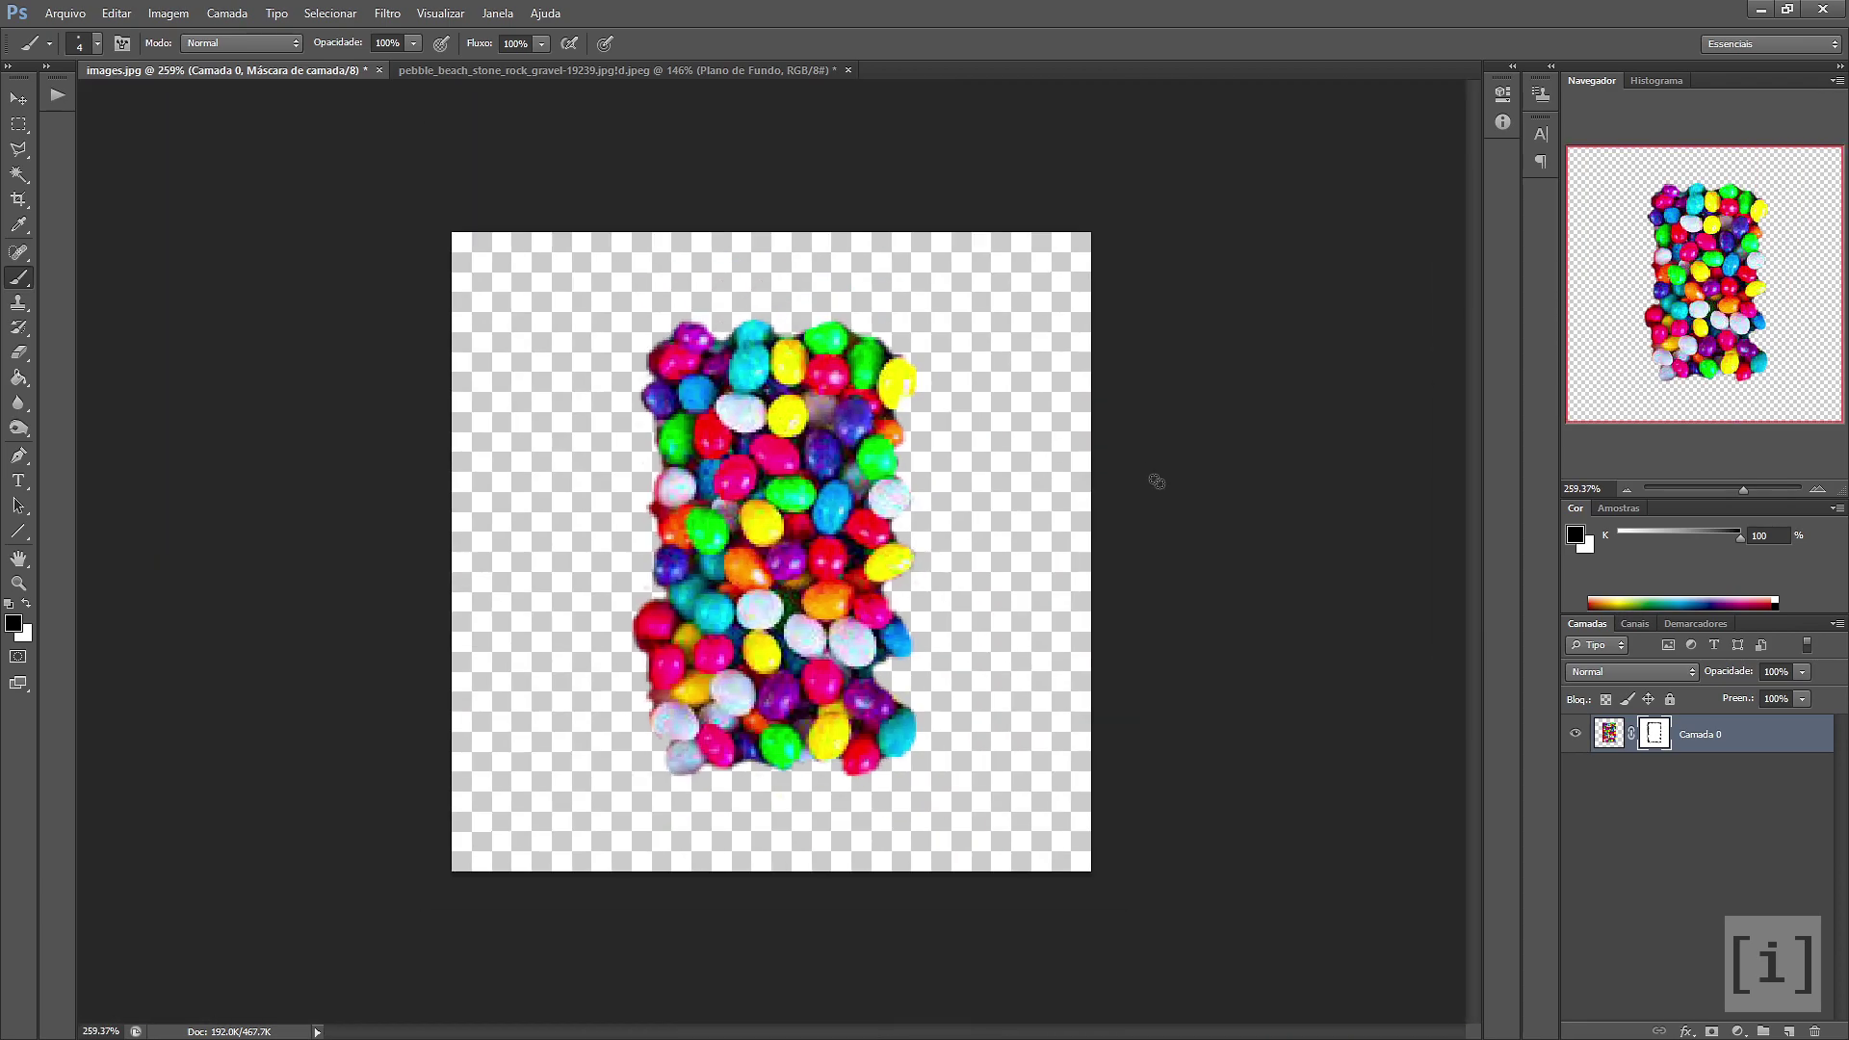
key("ctrl+0")
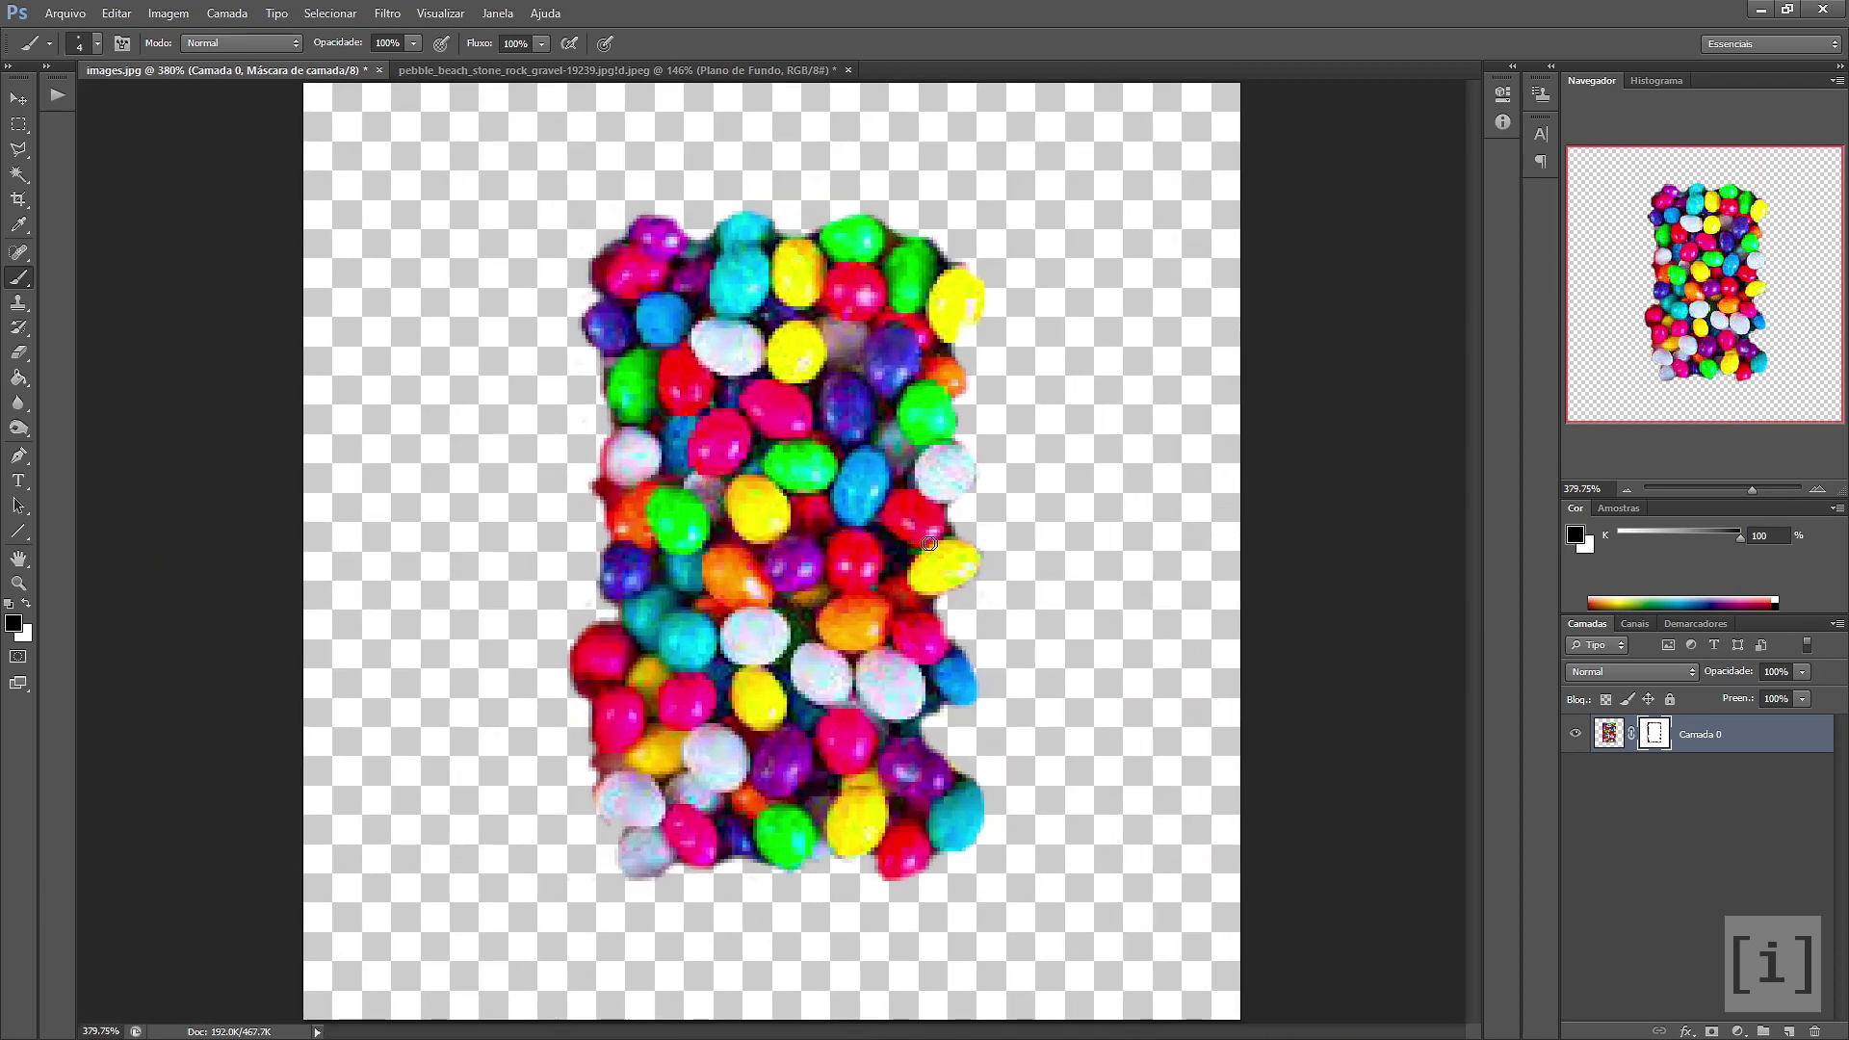
left_click(18, 100)
scroll(925, 659, "down", 3)
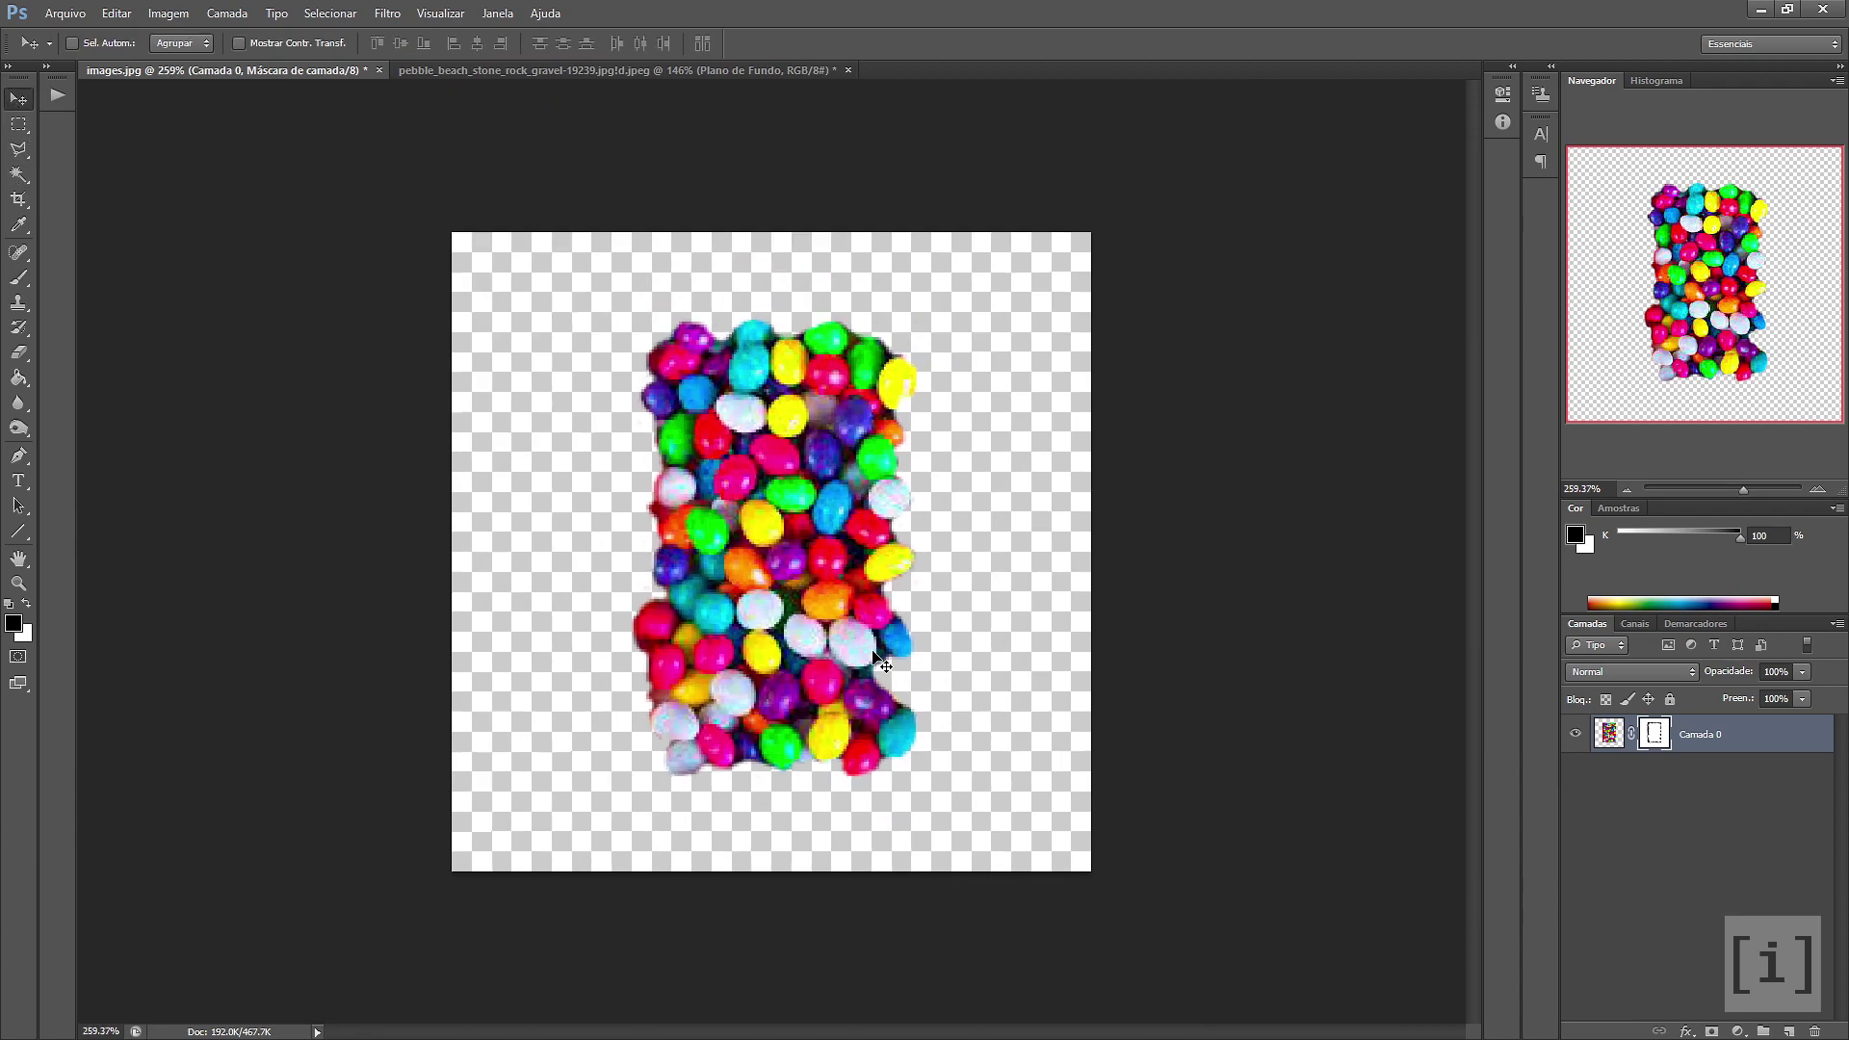
left_click_drag(807, 556, 635, 477)
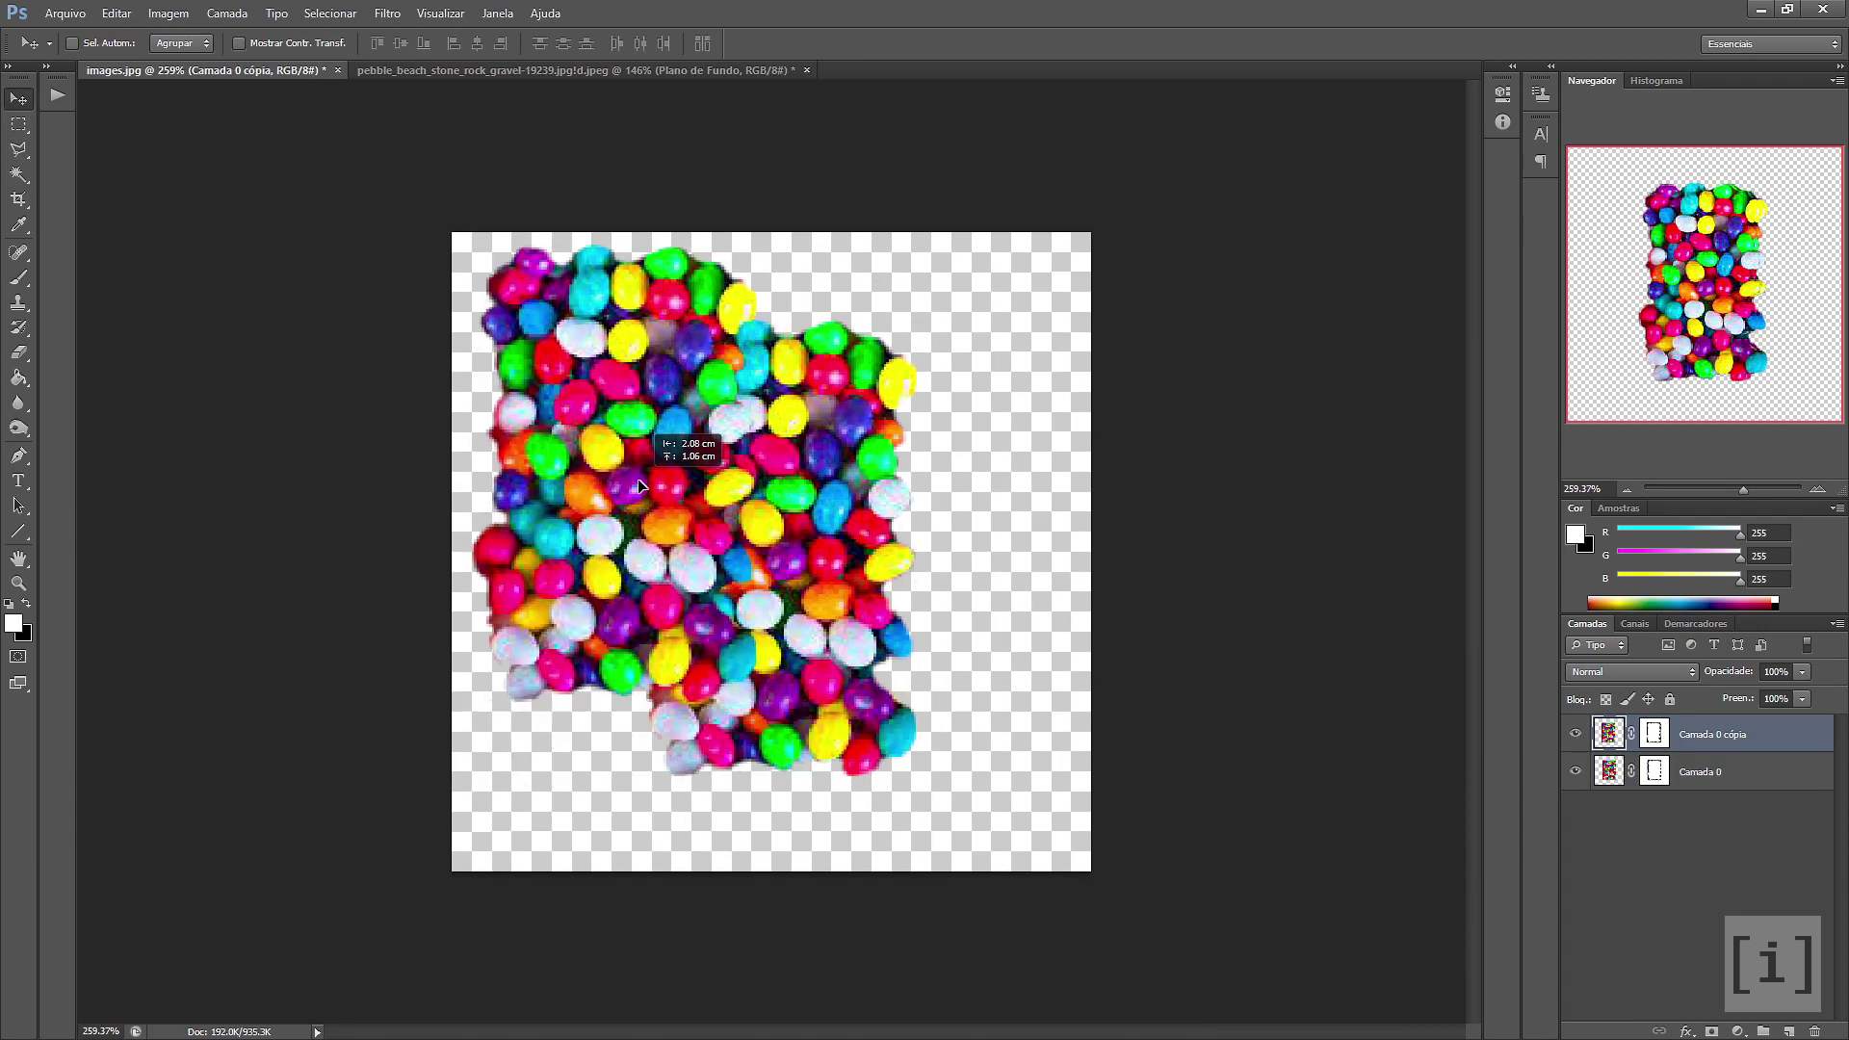
left_click(1733, 765)
left_click_drag(817, 571, 845, 489)
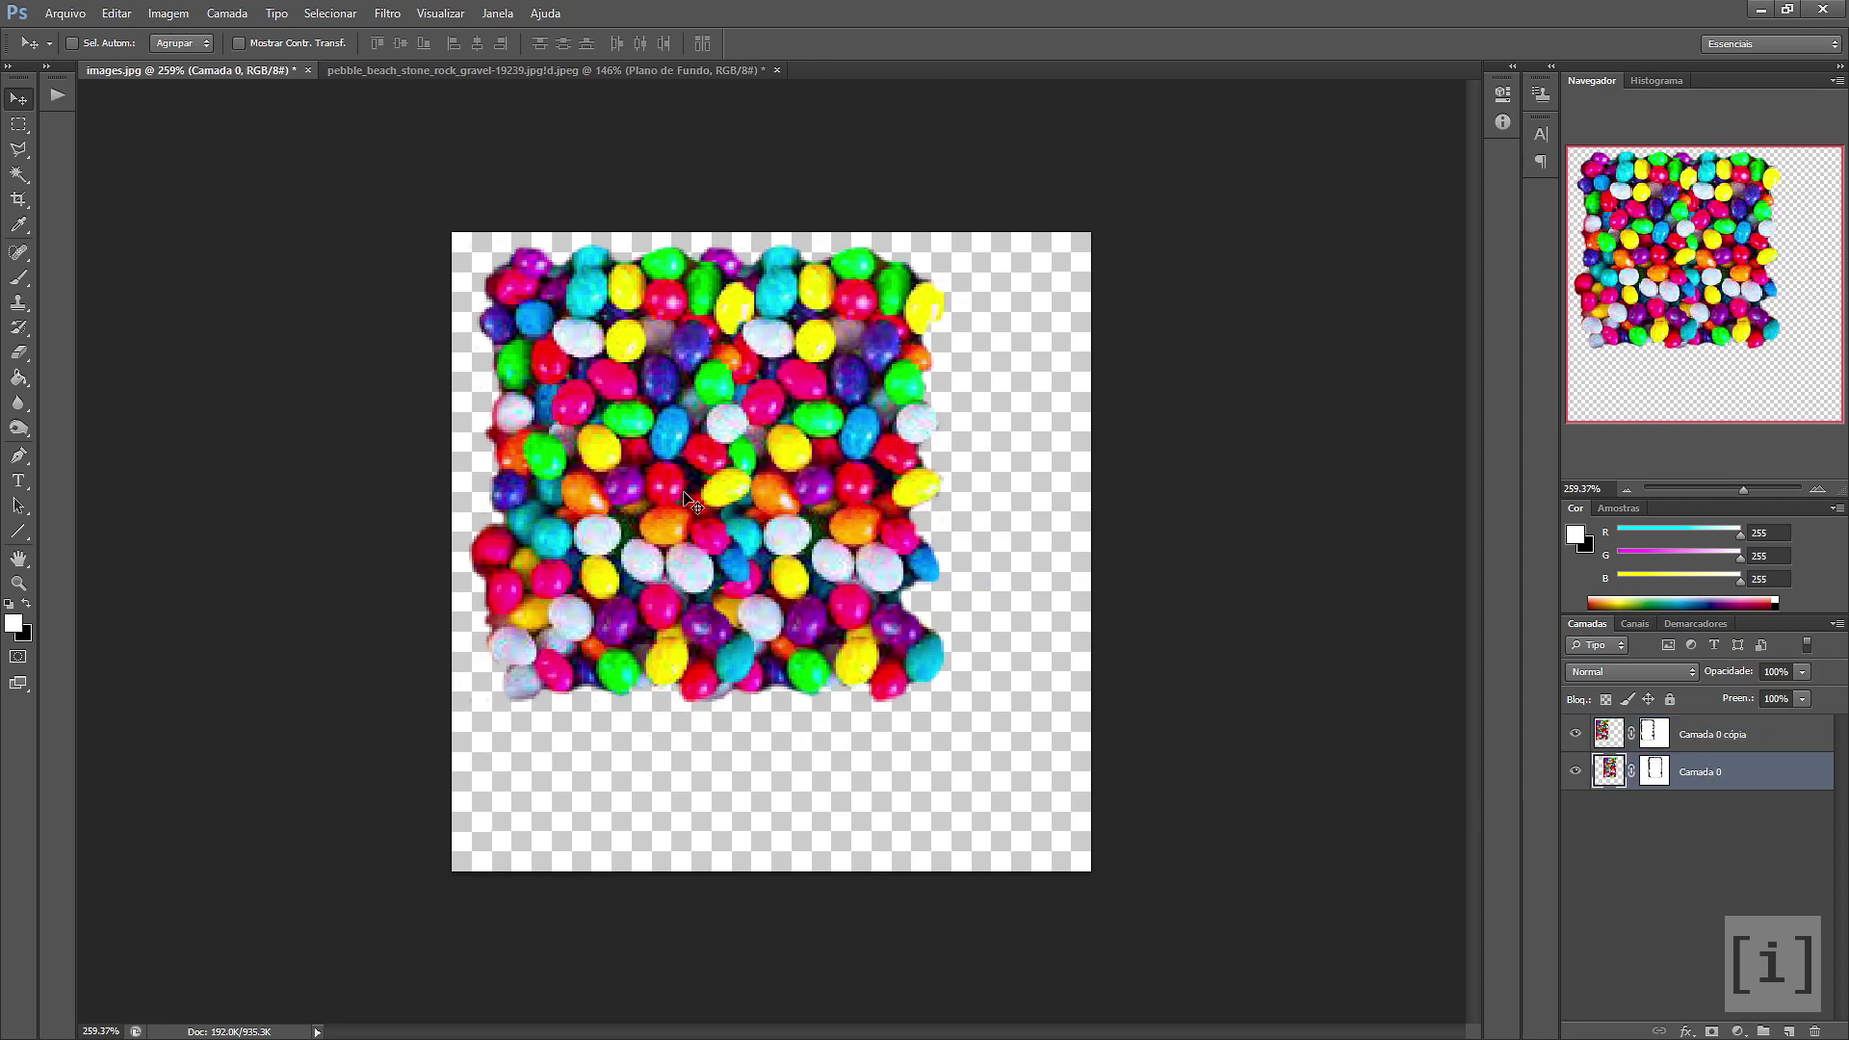
Reposition the copies, placing Camada 0 cópia 3 over an empty canvas area
left_click(1735, 748)
mouse_move(655, 459)
left_mouse_down()
mouse_move(634, 458)
mouse_move(954, 460)
mouse_move(934, 591)
mouse_move(747, 604)
left_mouse_up()
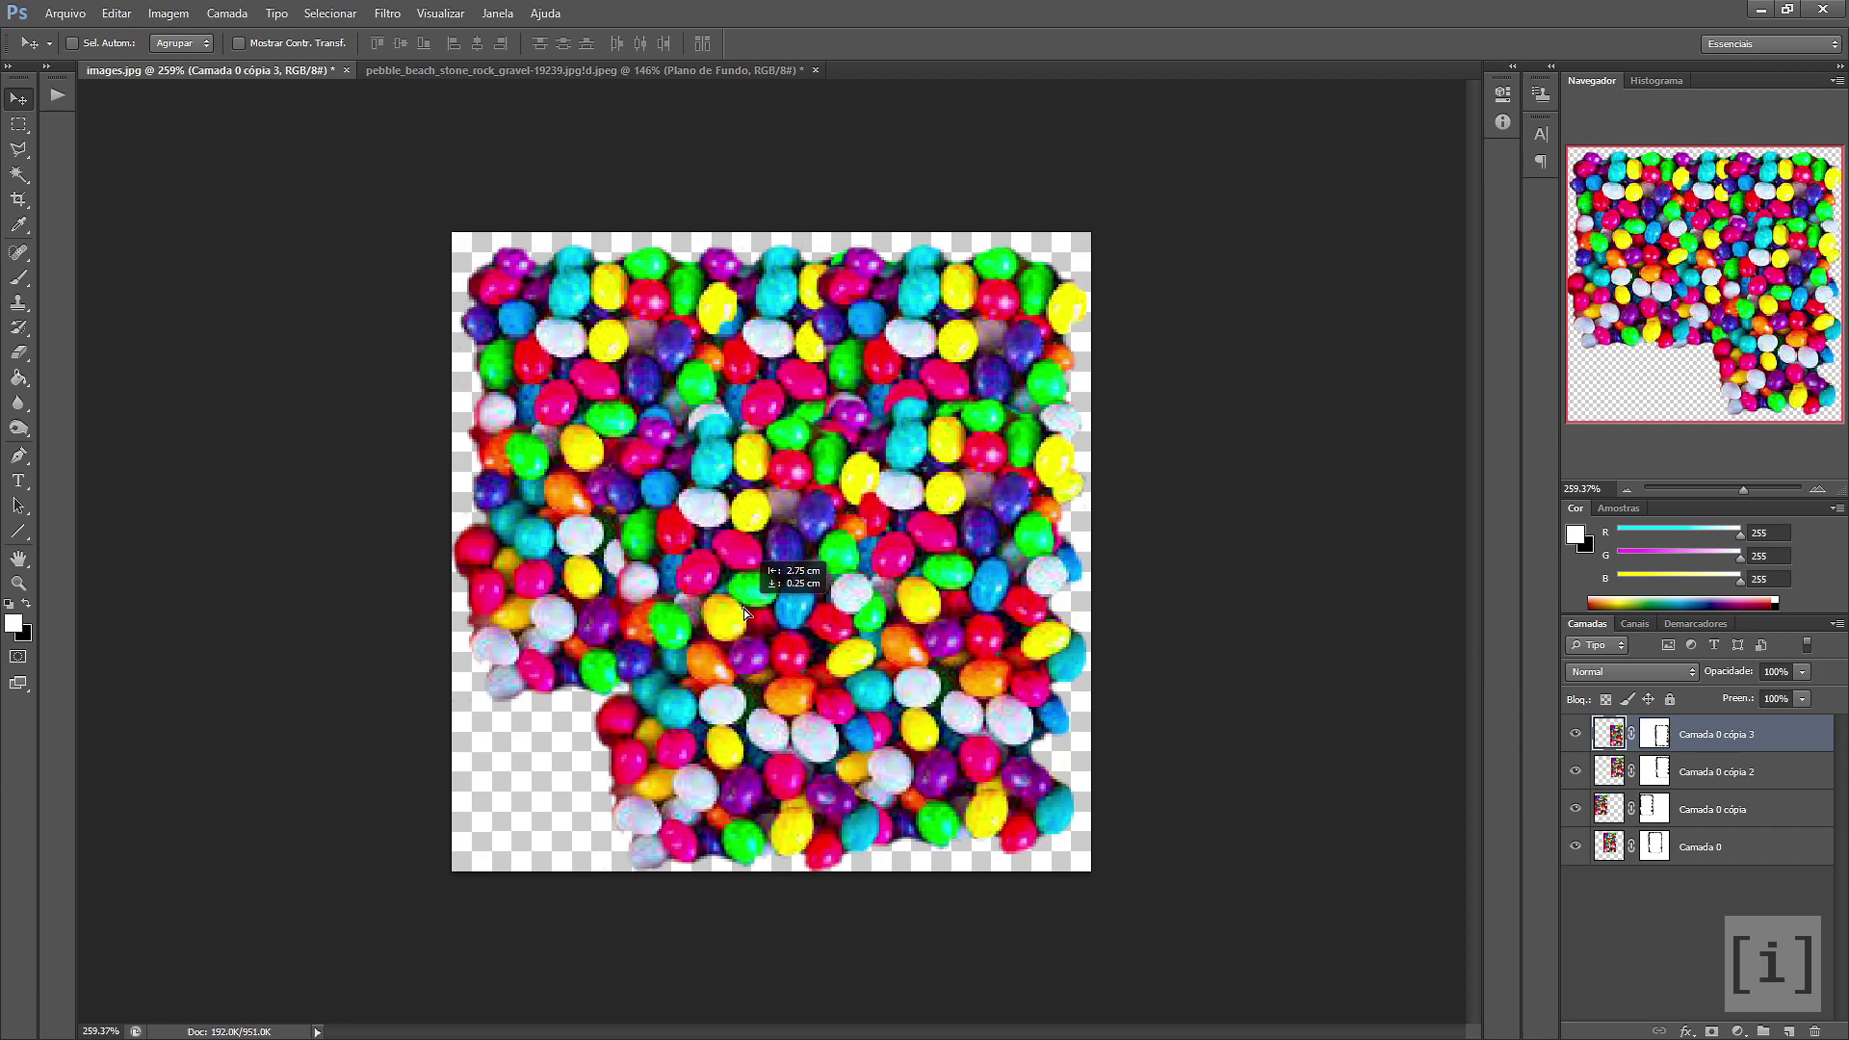
left_click_drag(748, 604, 1059, 631)
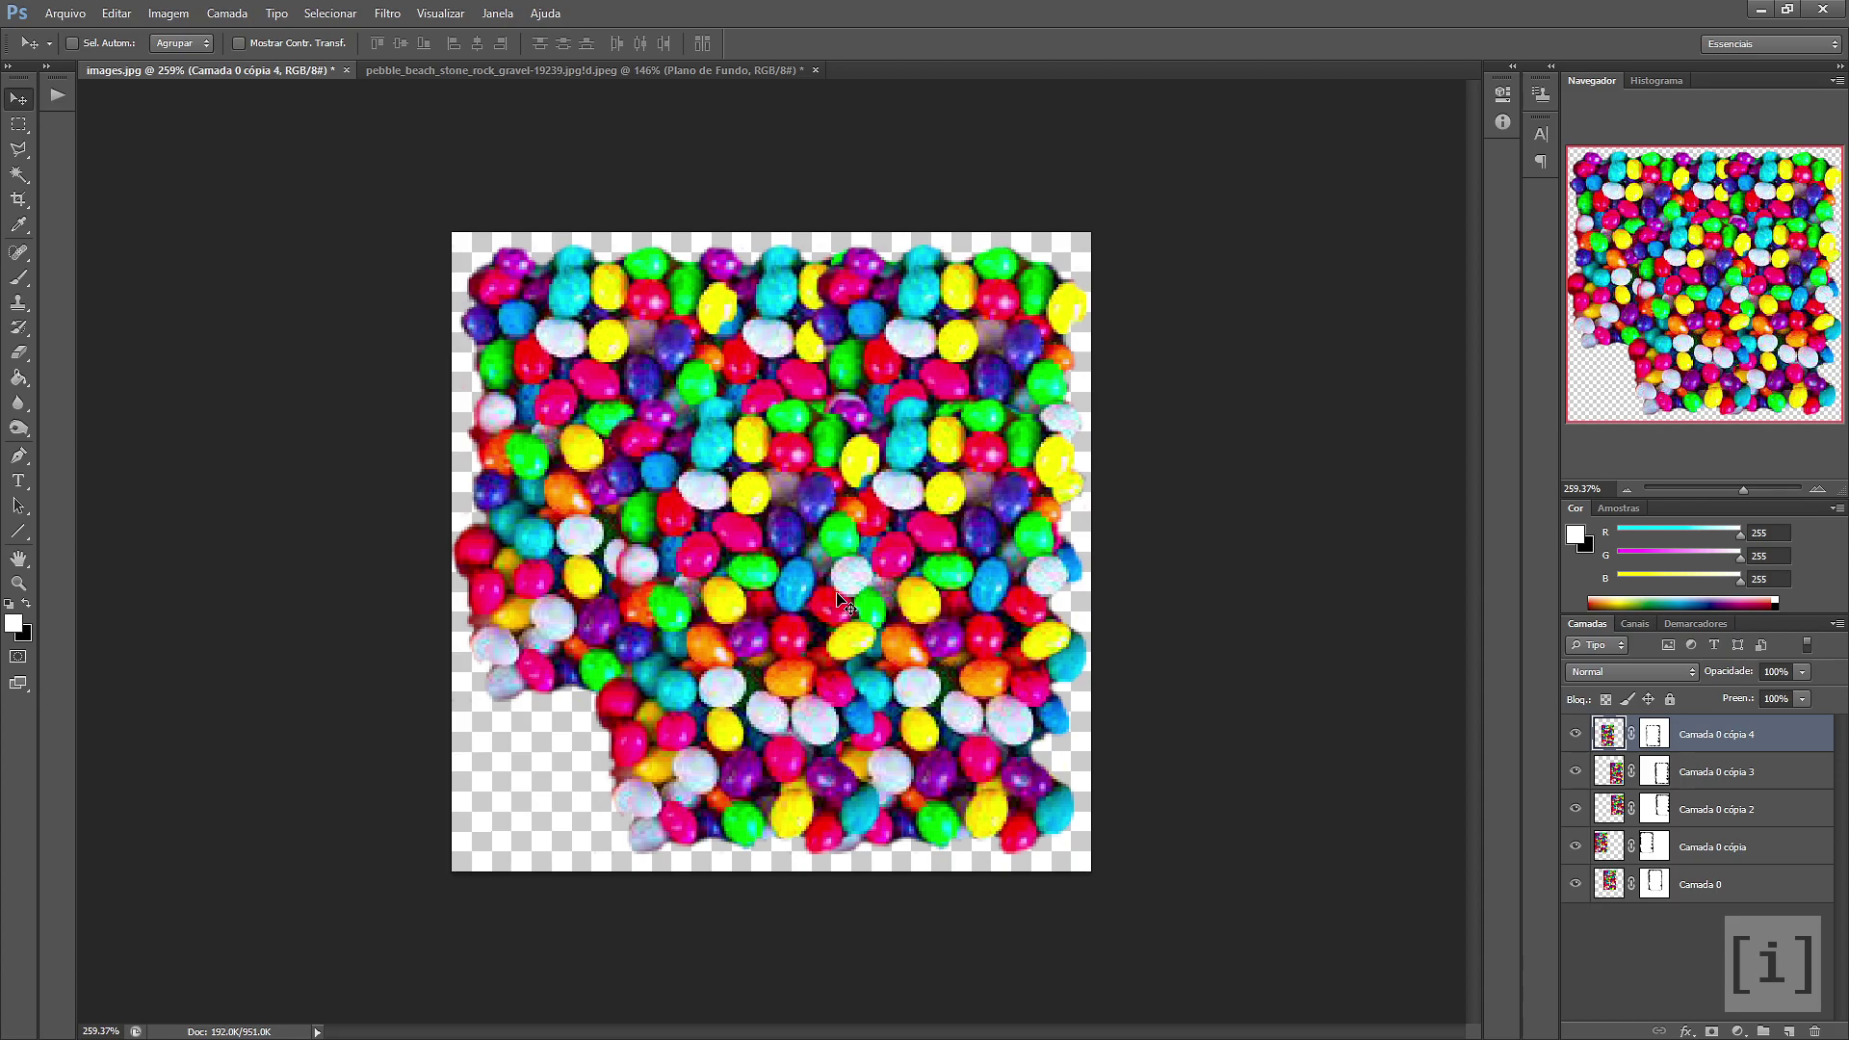
key("ctrl+t")
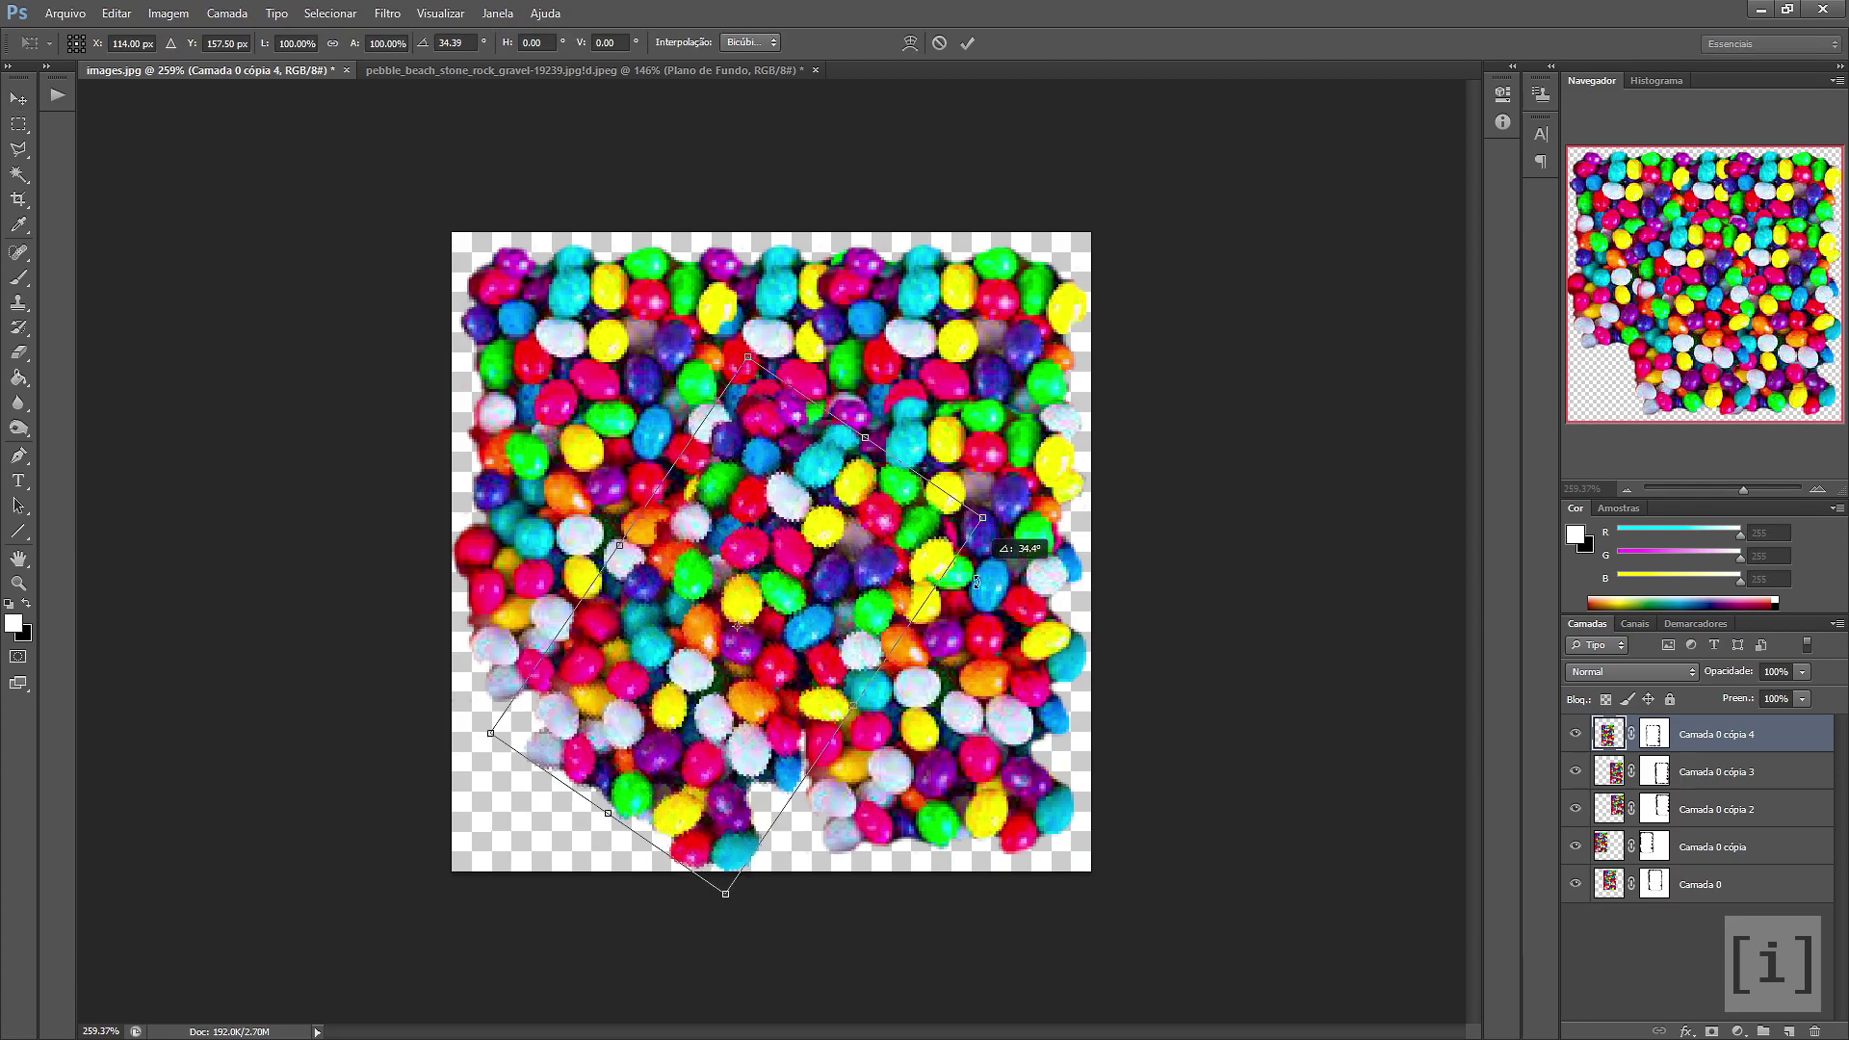
Rotate the newest copy, then turn Camada 0 cópia 3 about -90° and move it down-left
mouse_move(939, 368)
left_mouse_down()
mouse_move(624, 794)
mouse_move(601, 782)
left_mouse_up()
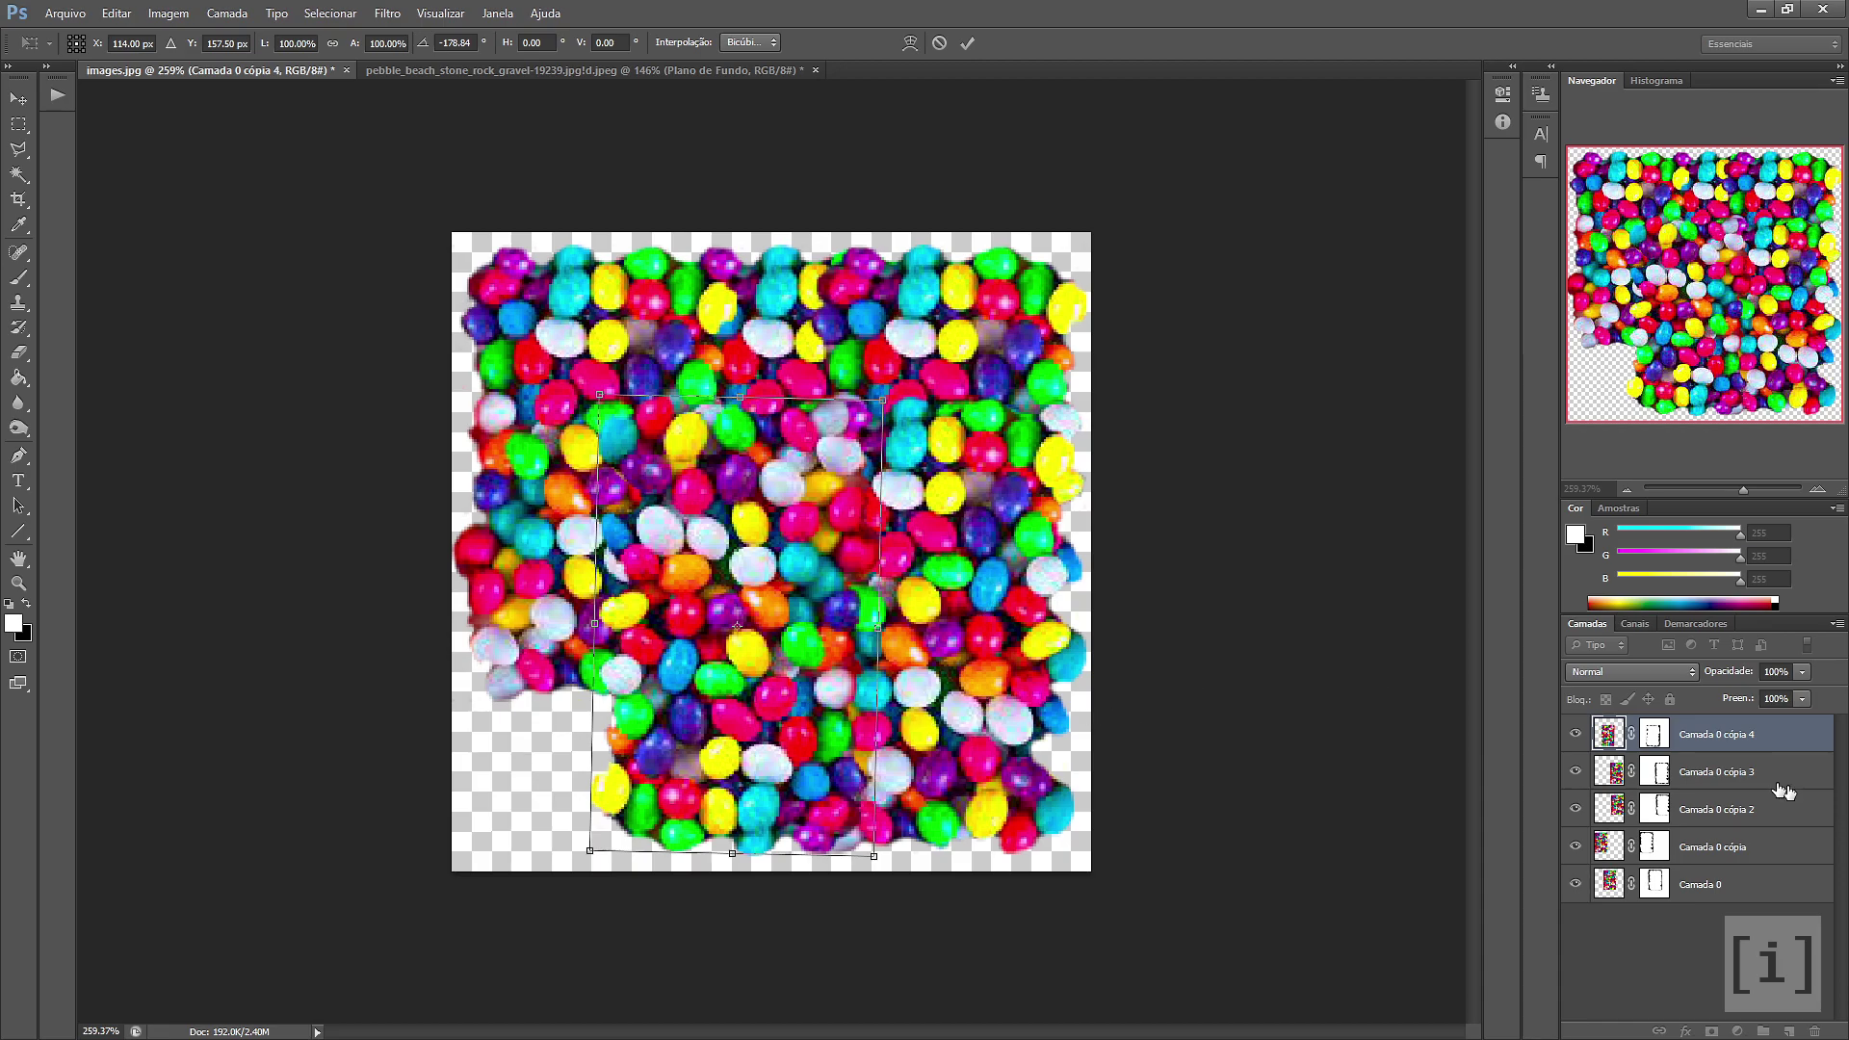
key("Return")
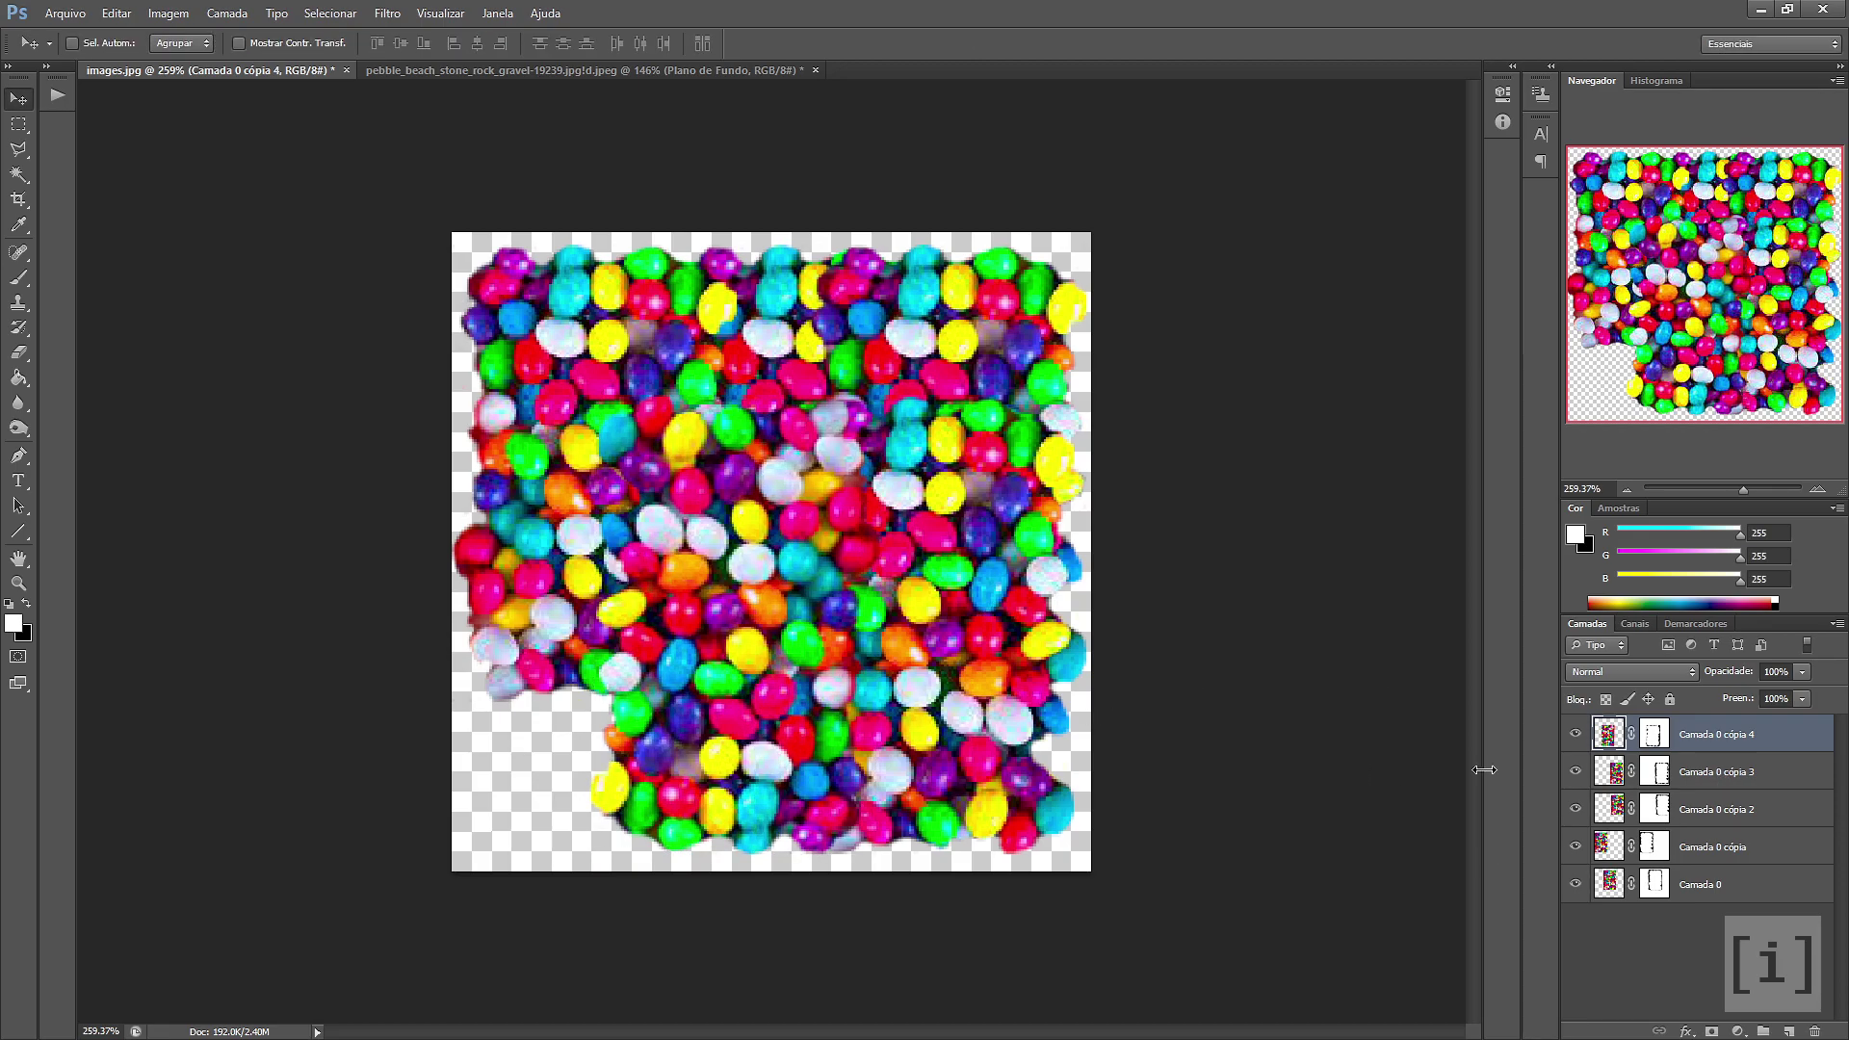
left_click(1736, 776)
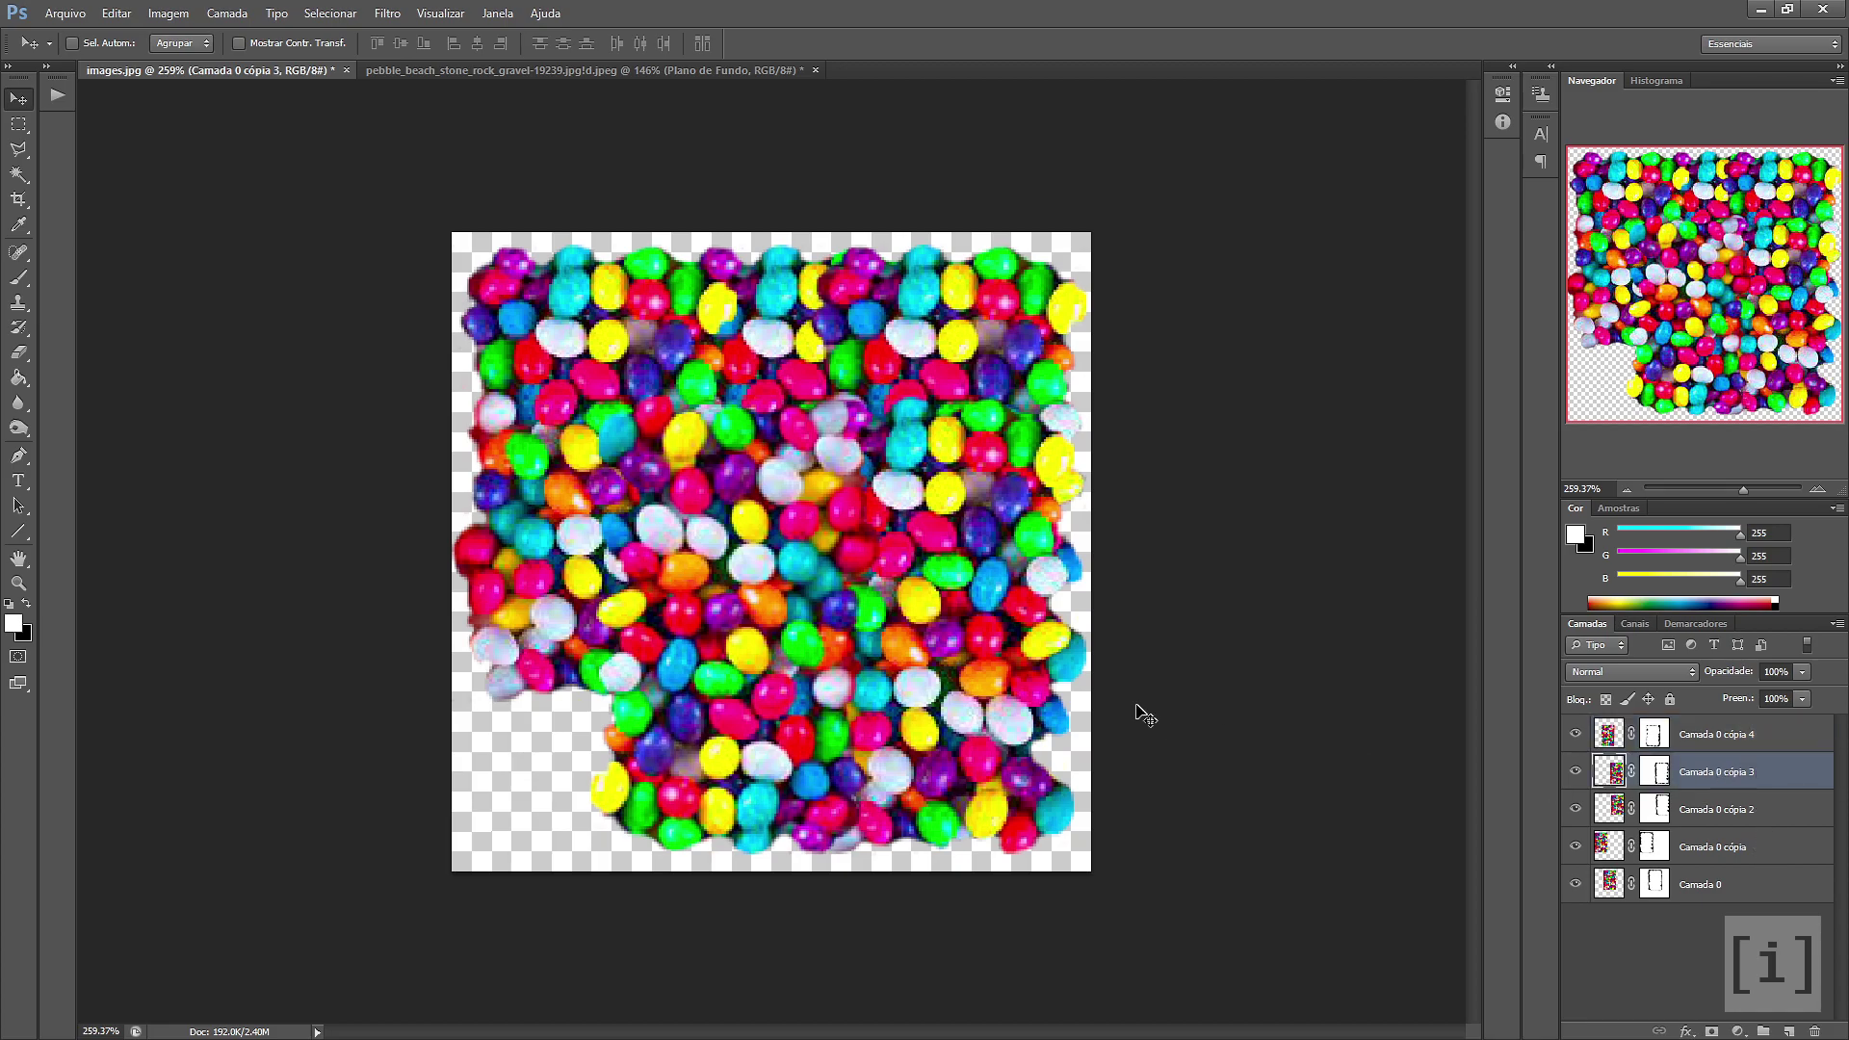
key("ctrl+t")
left_click_drag(1104, 396, 506, 421)
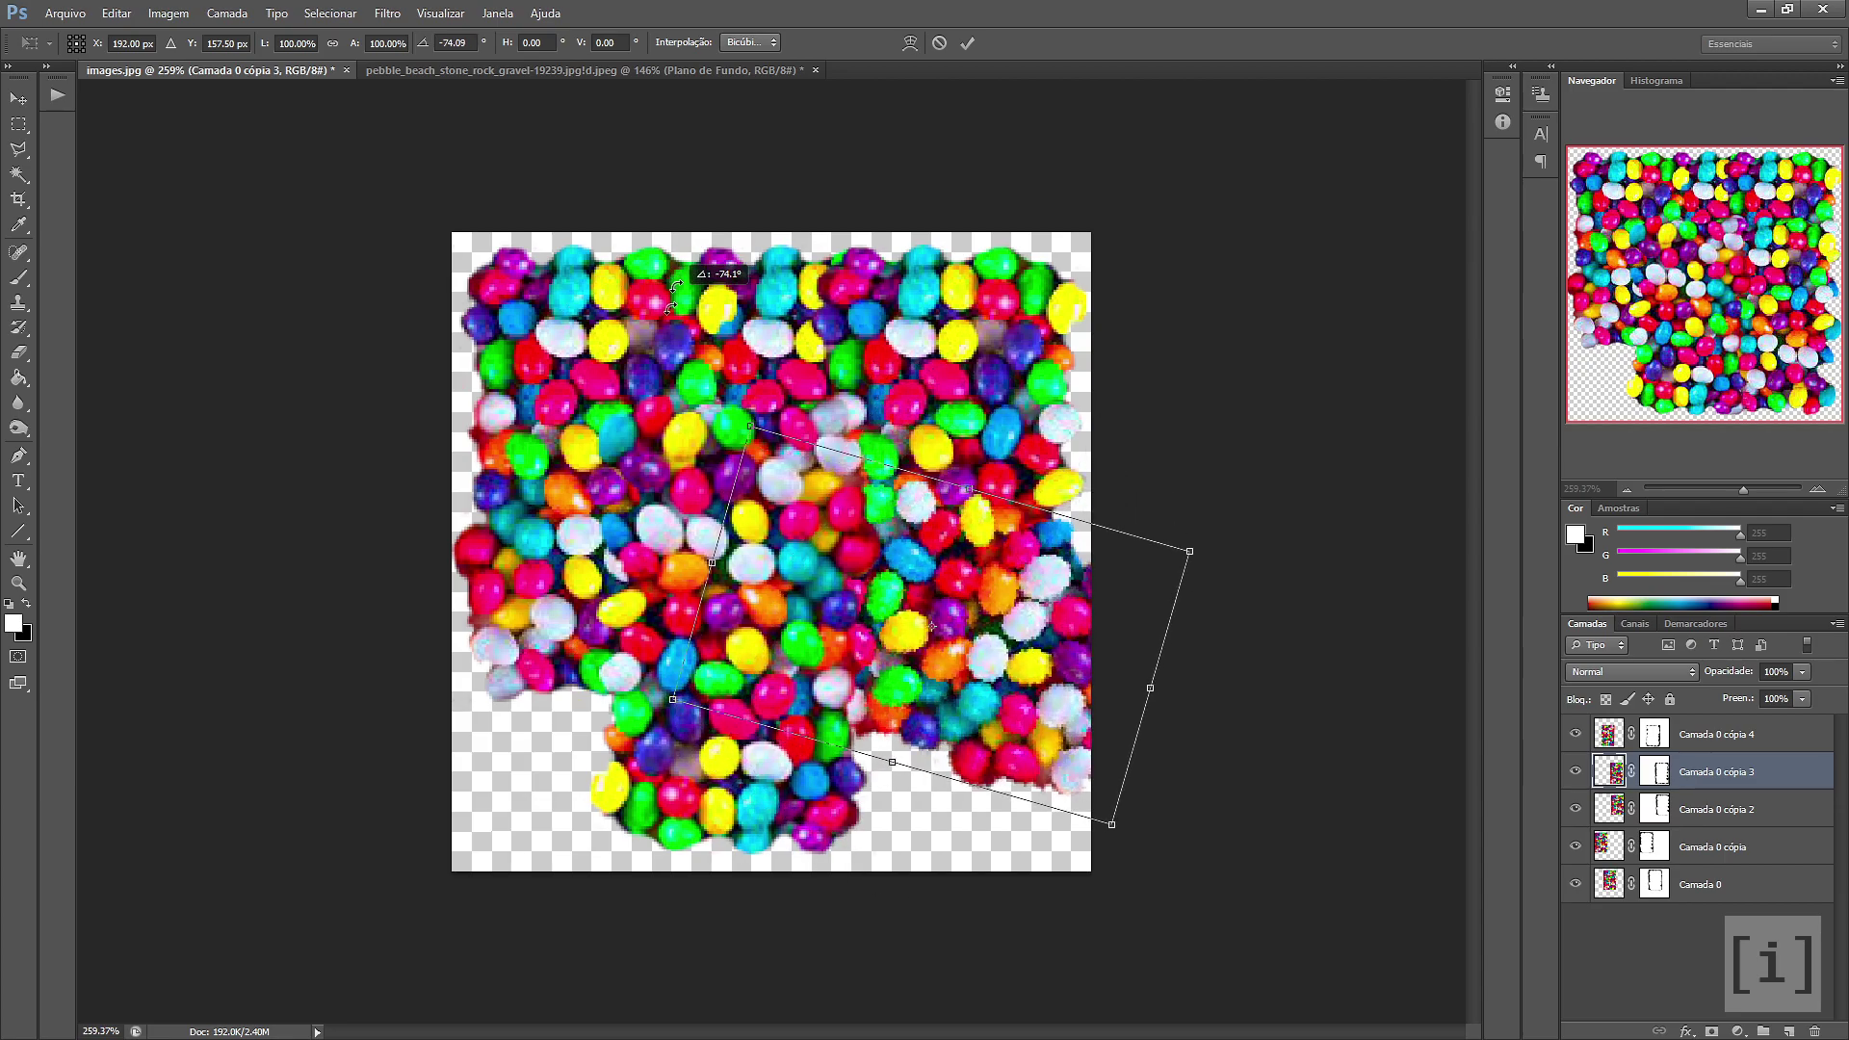
left_click_drag(506, 421, 616, 385)
left_click_drag(1011, 685, 892, 714)
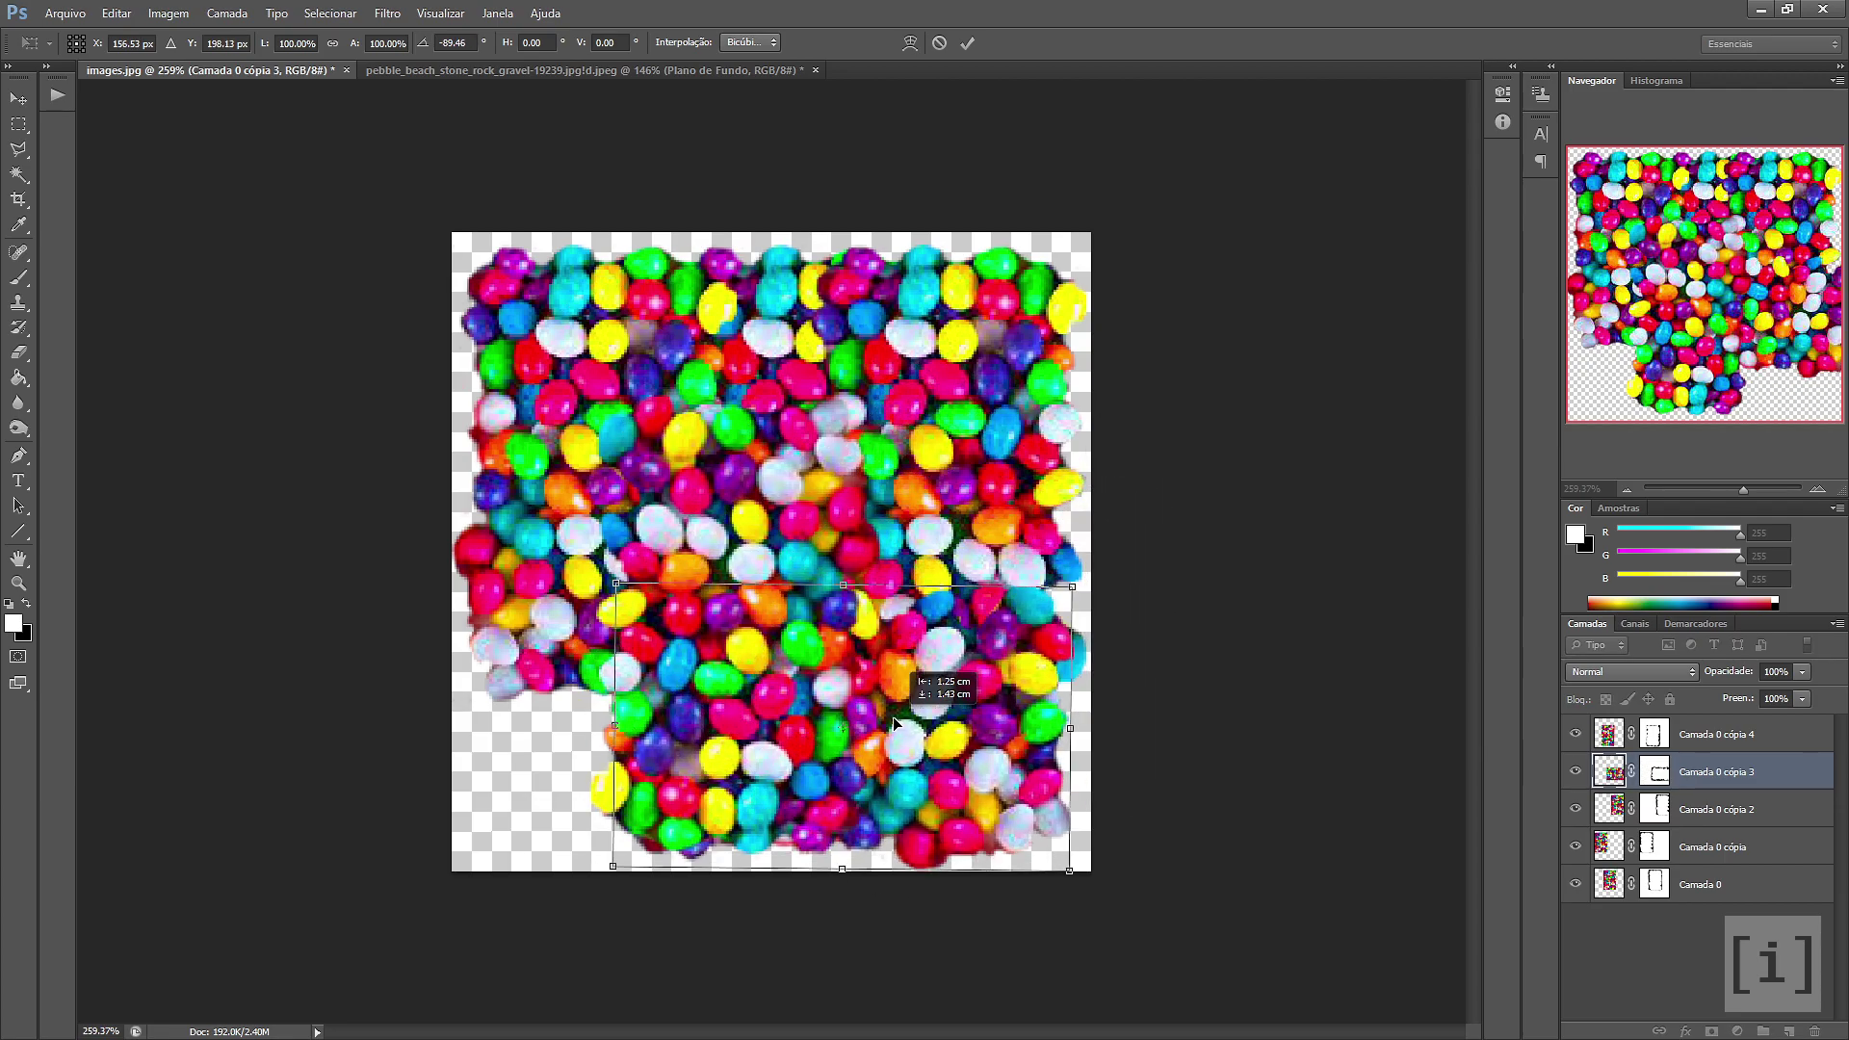
key("Return")
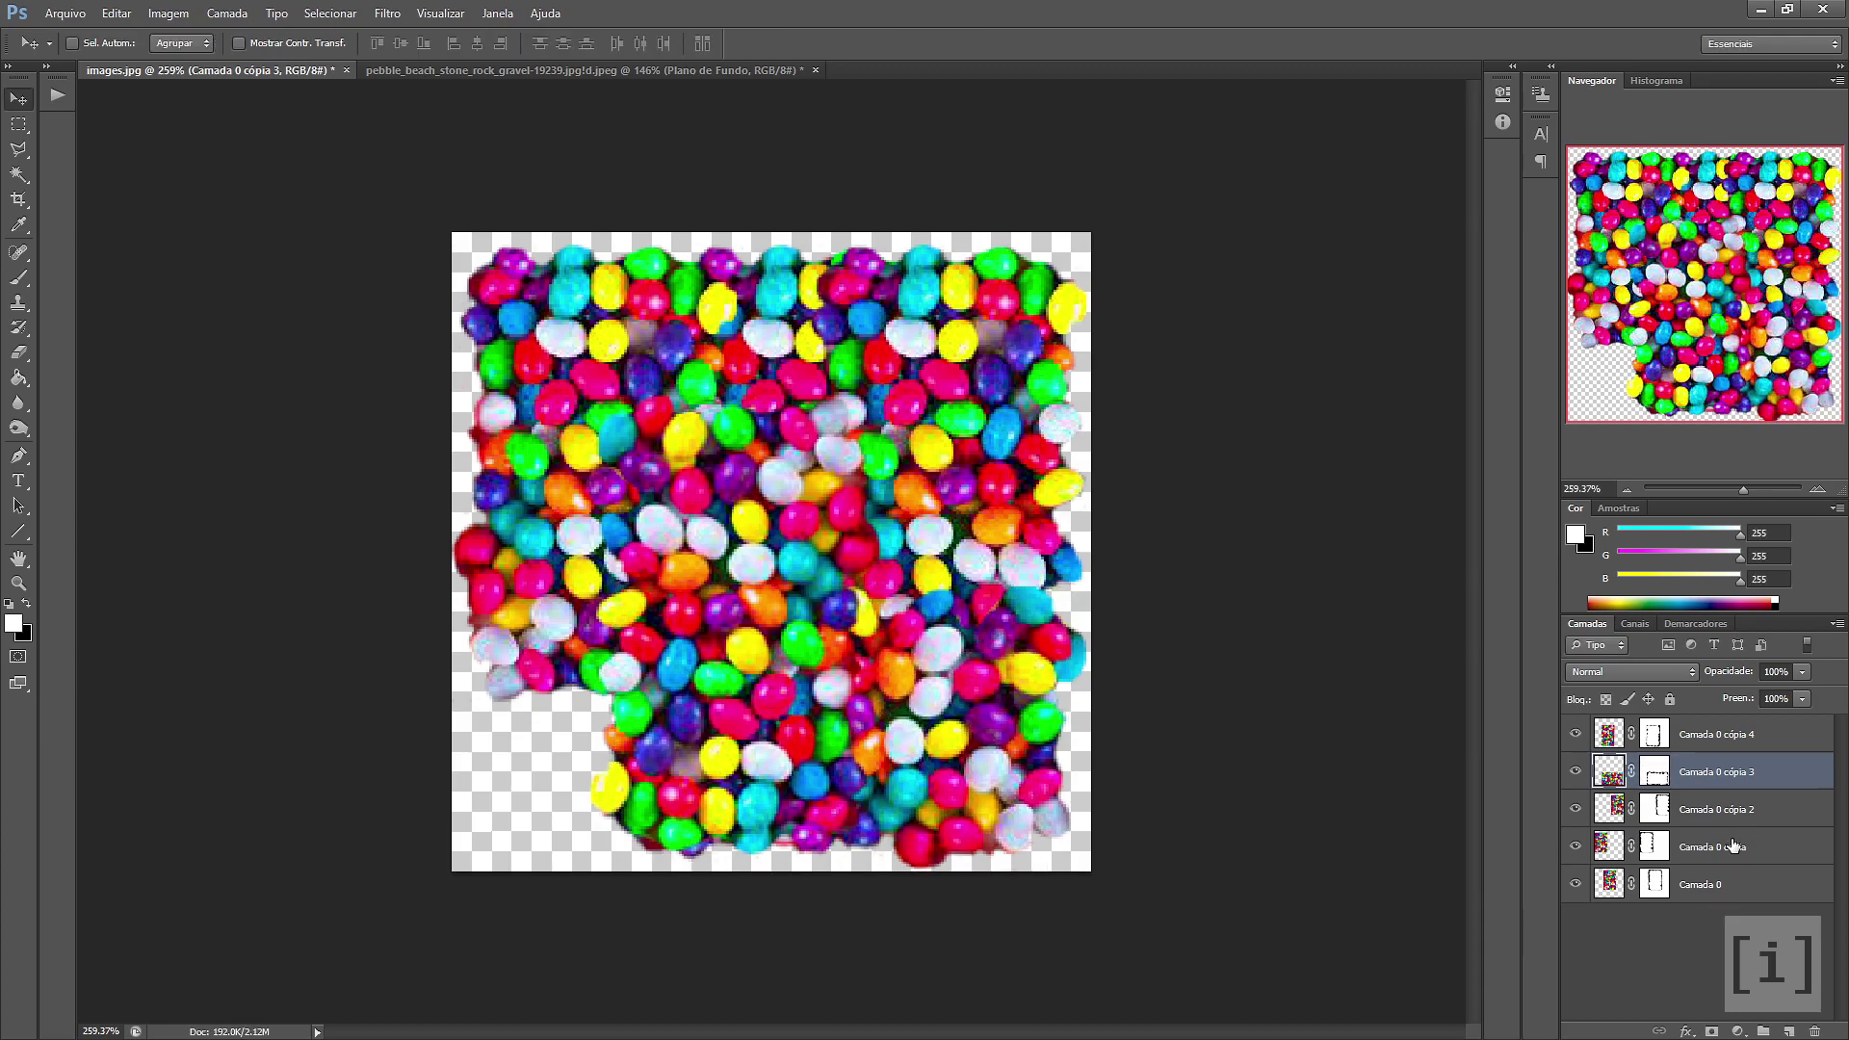
Rotate Camada 0 roughly upside down and move it into the bottom-left gap
left_click(1716, 881)
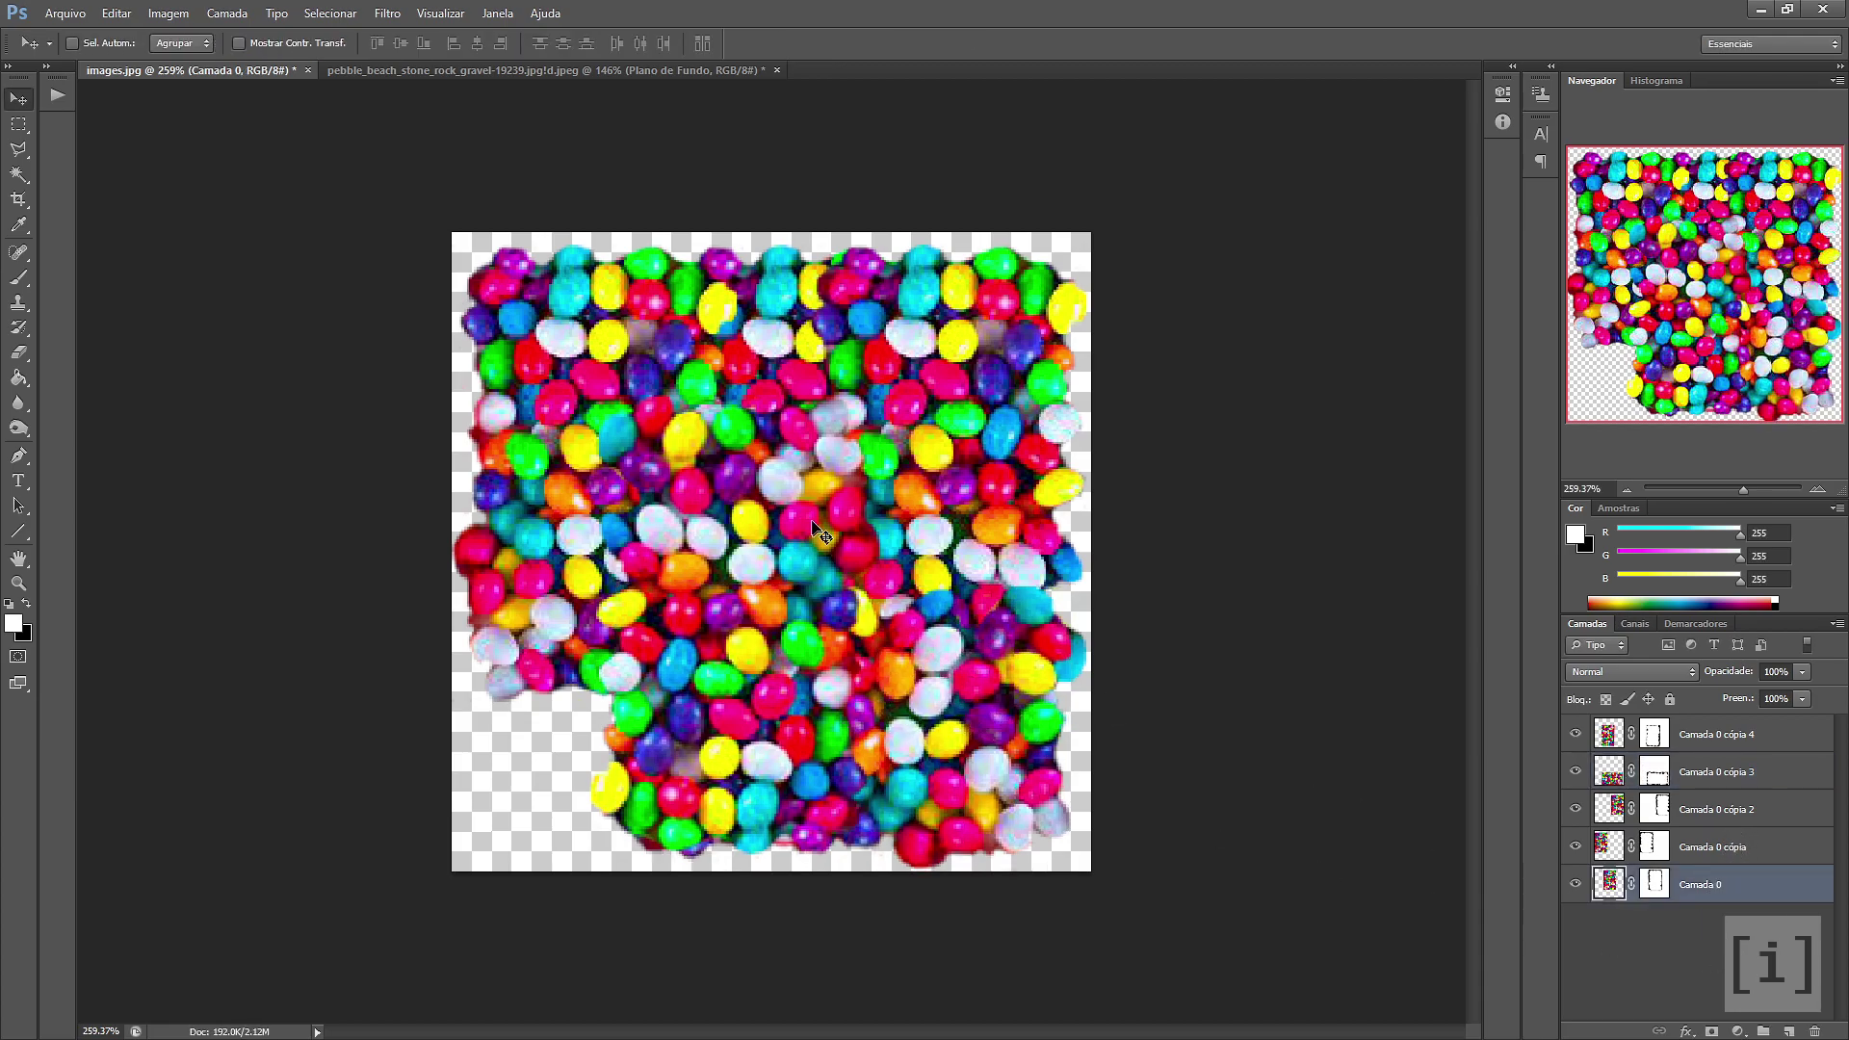
key("ctrl+t")
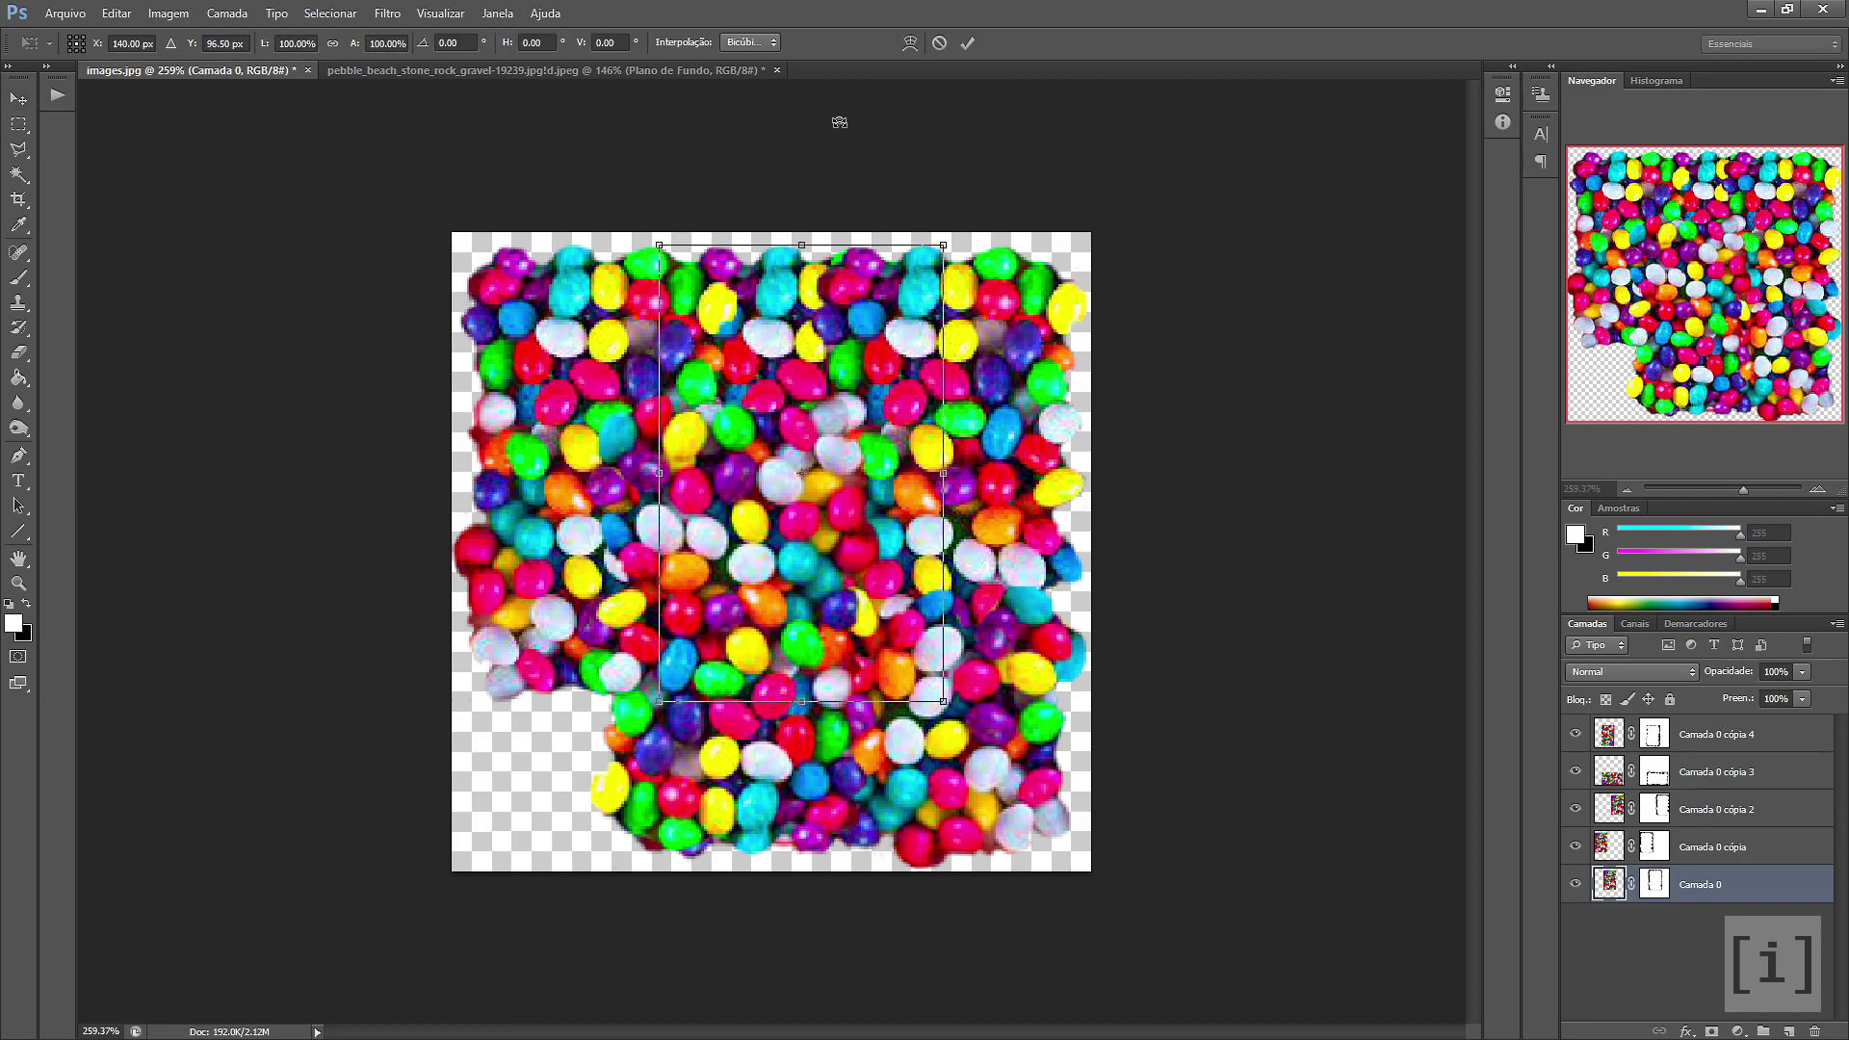
left_click_drag(968, 213, 536, 825)
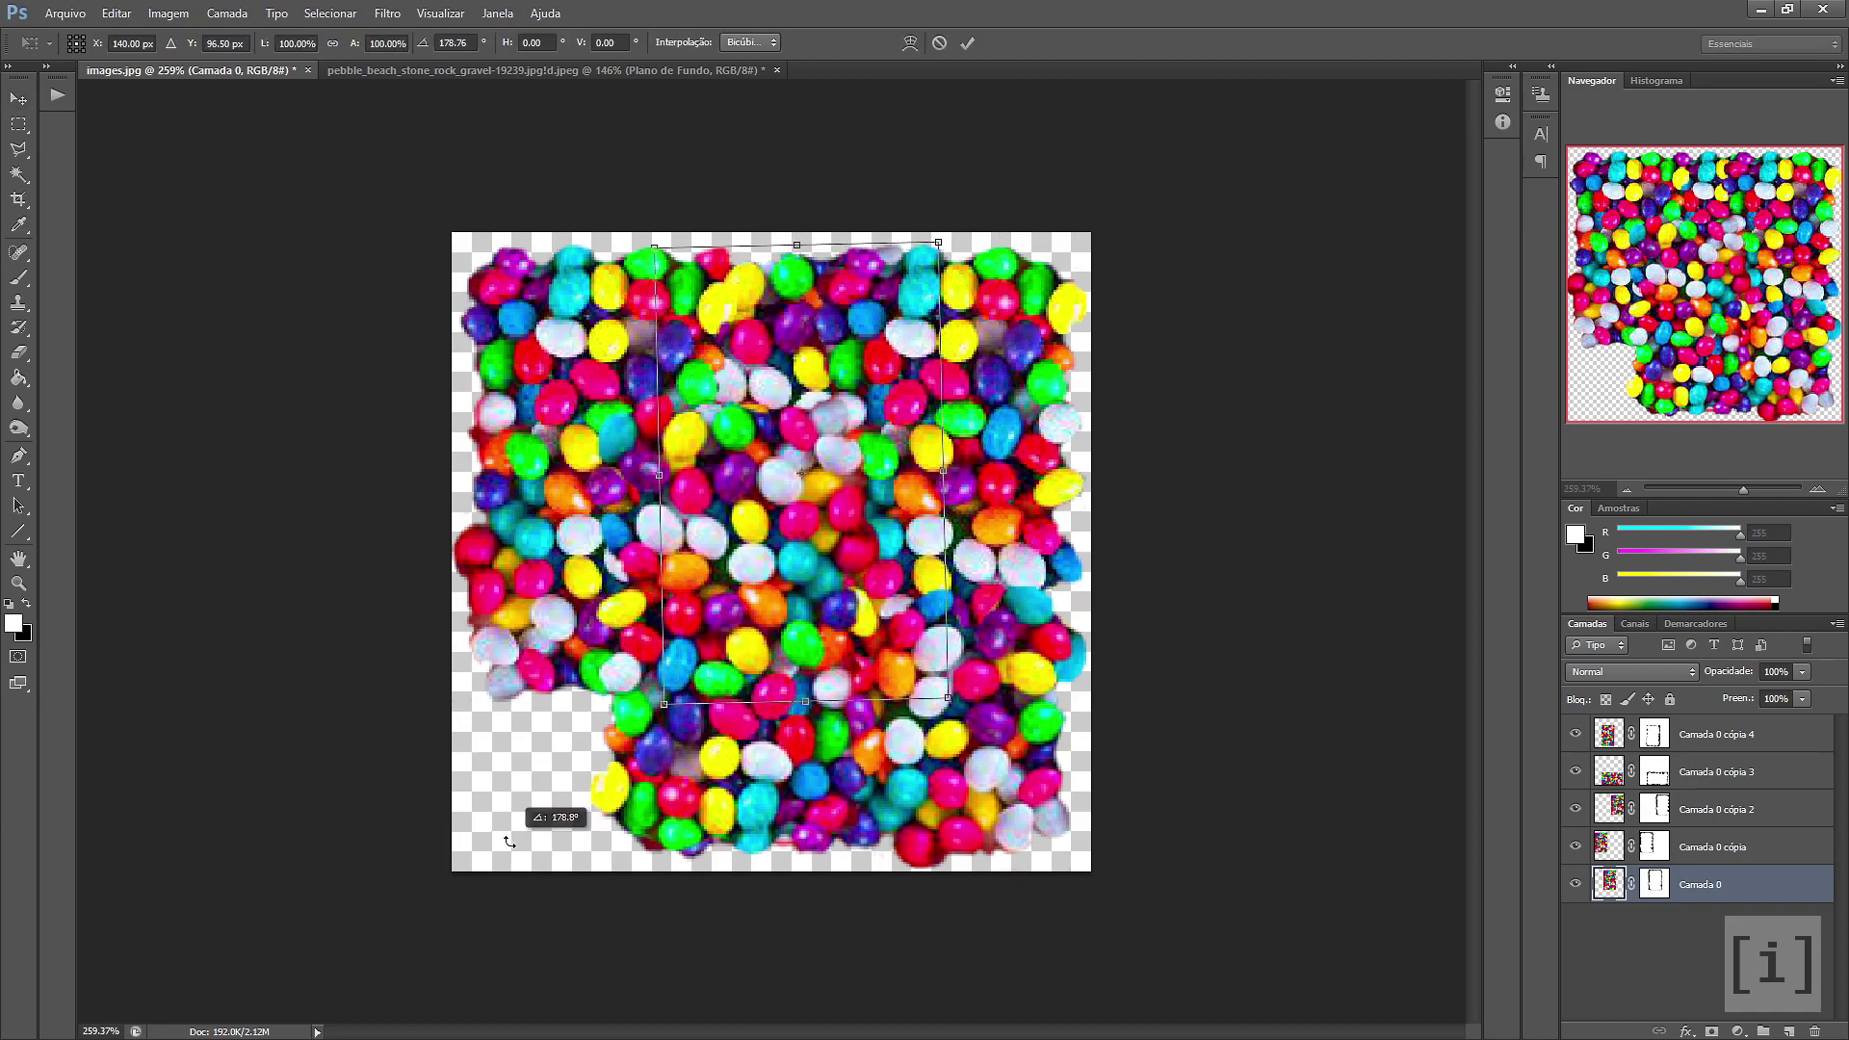
key("Return")
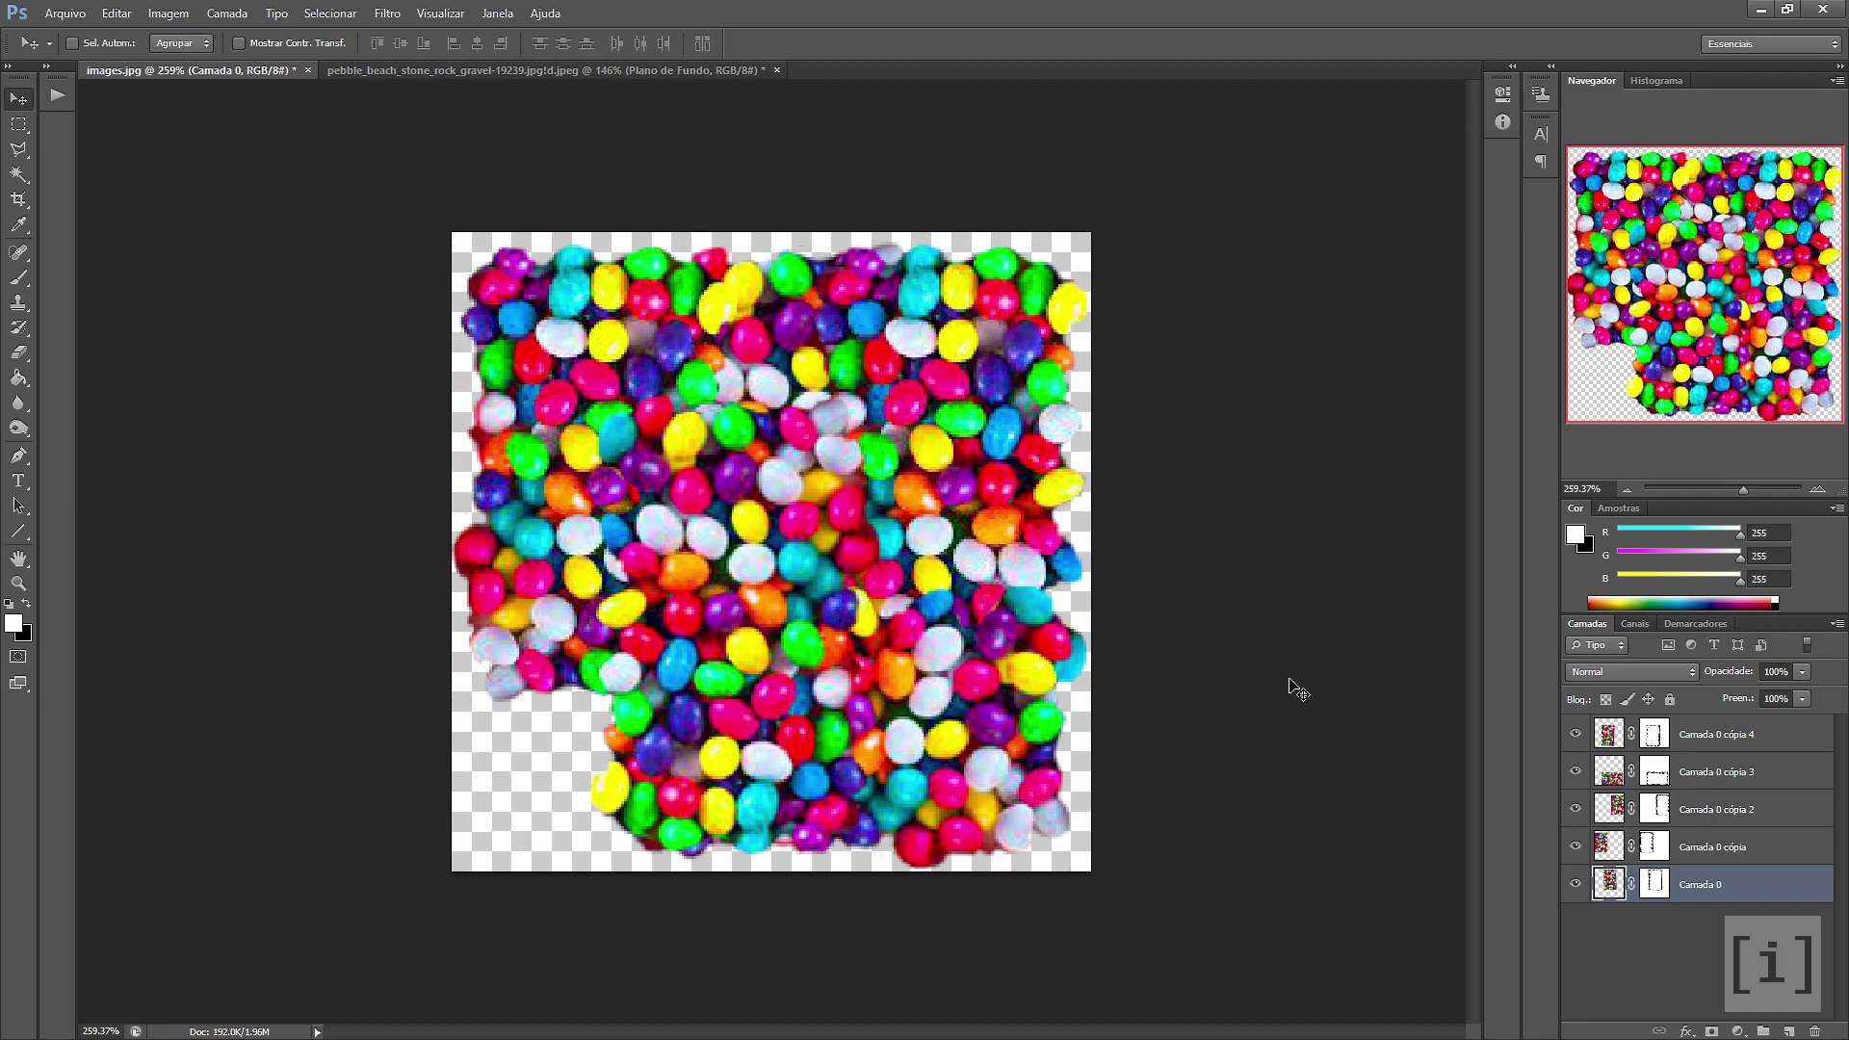
left_click_drag(820, 343, 628, 501)
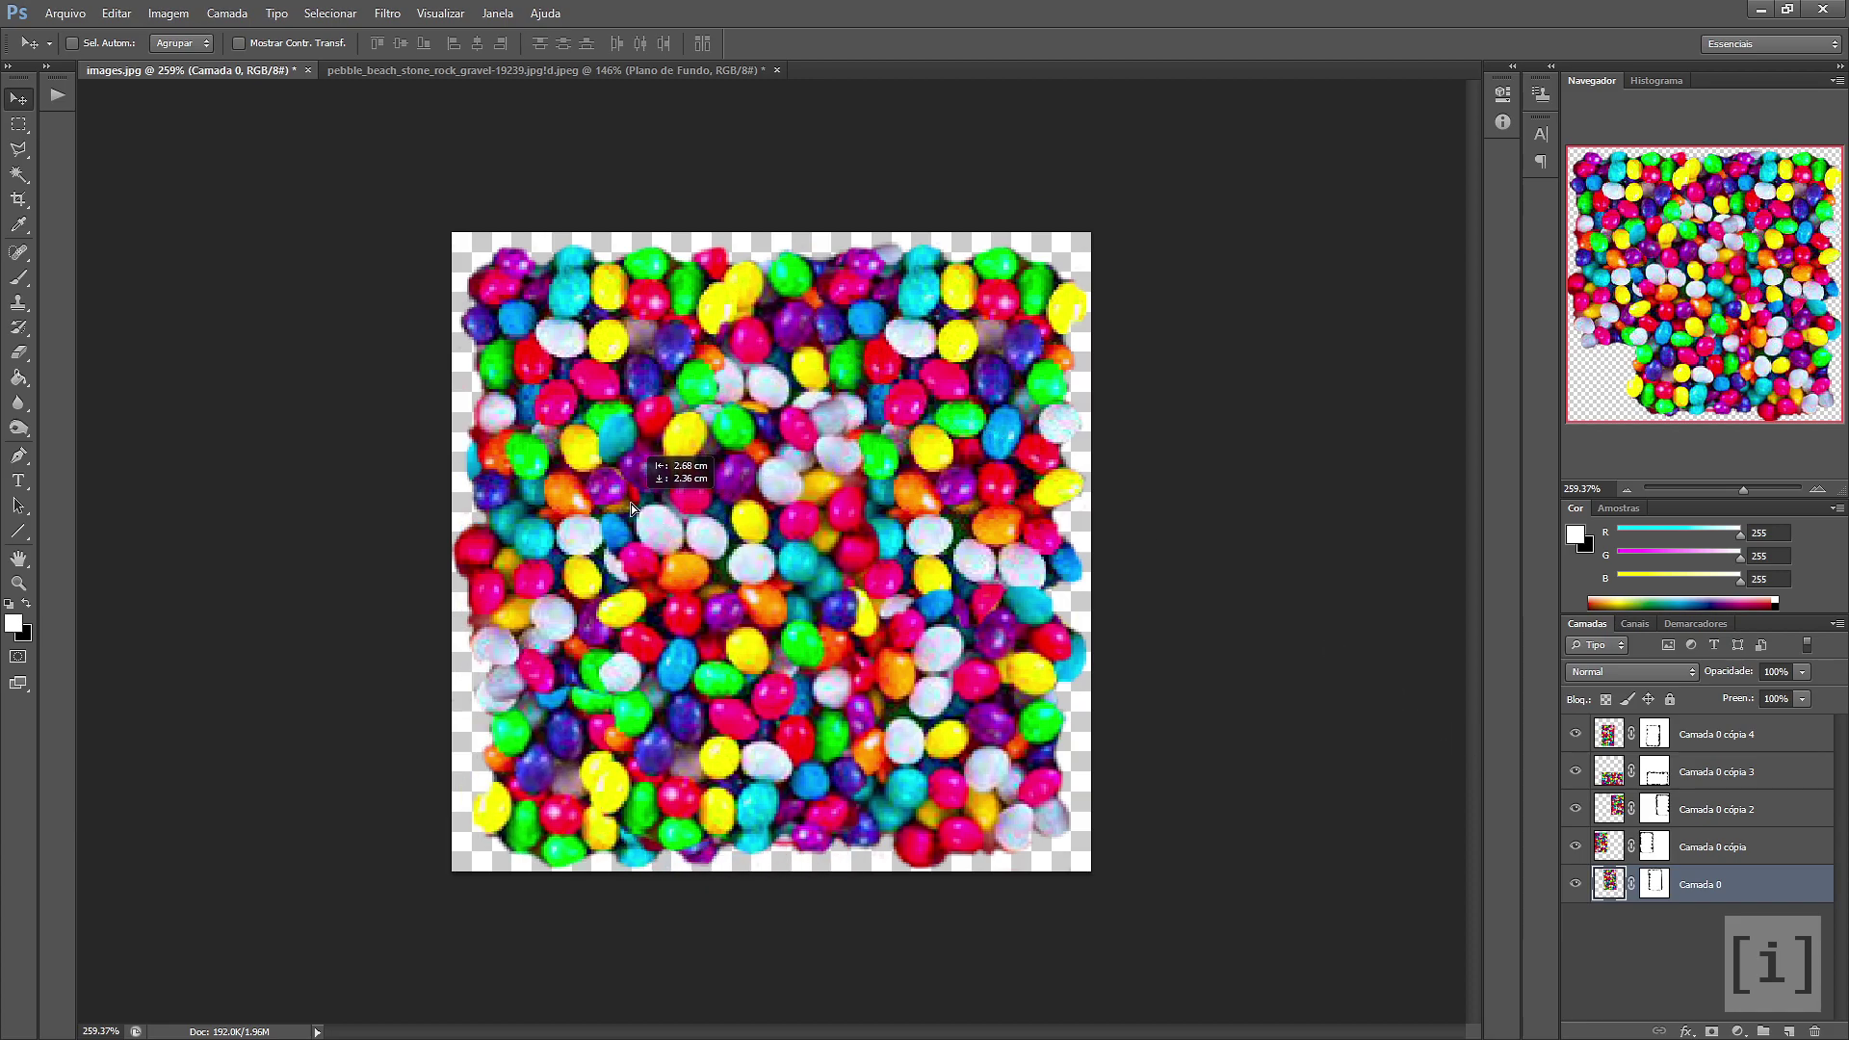
Duplicate Camada 0 twice, creating Camada 0 cópia 5 and cópia 6
key("ctrl+j")
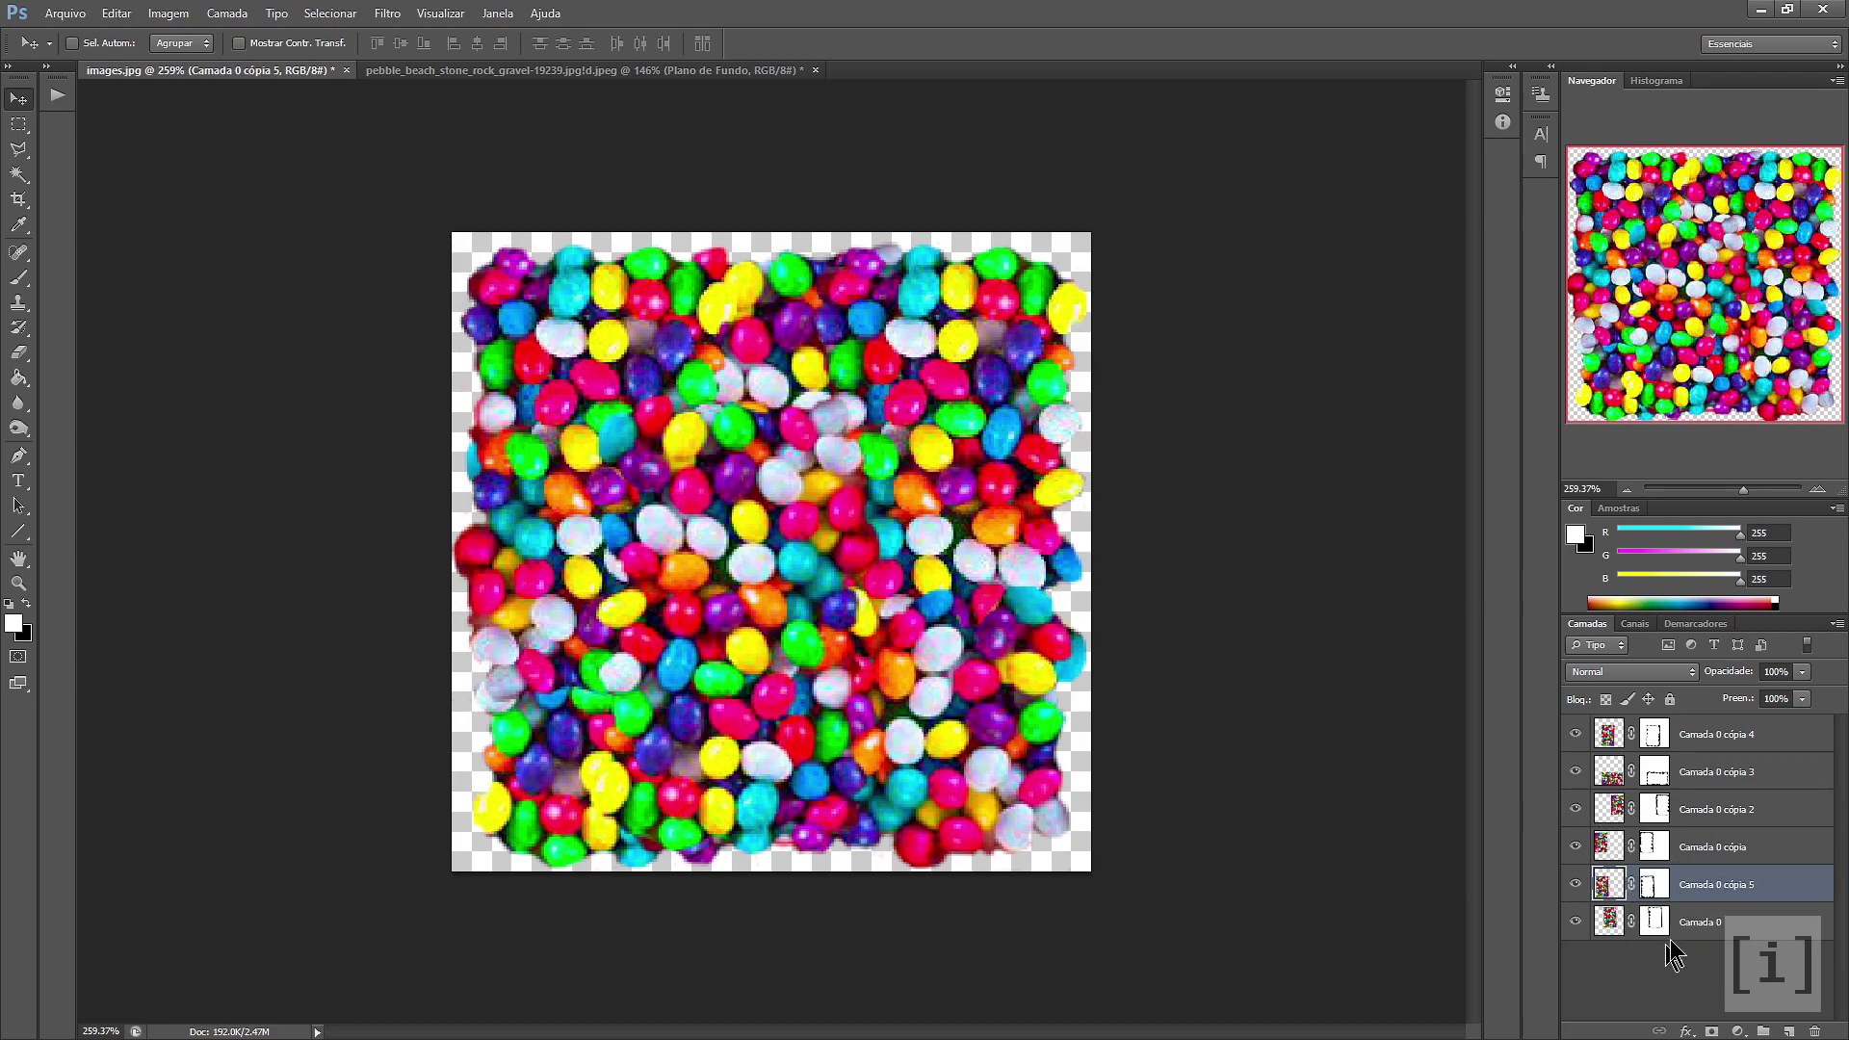
left_click(1704, 926)
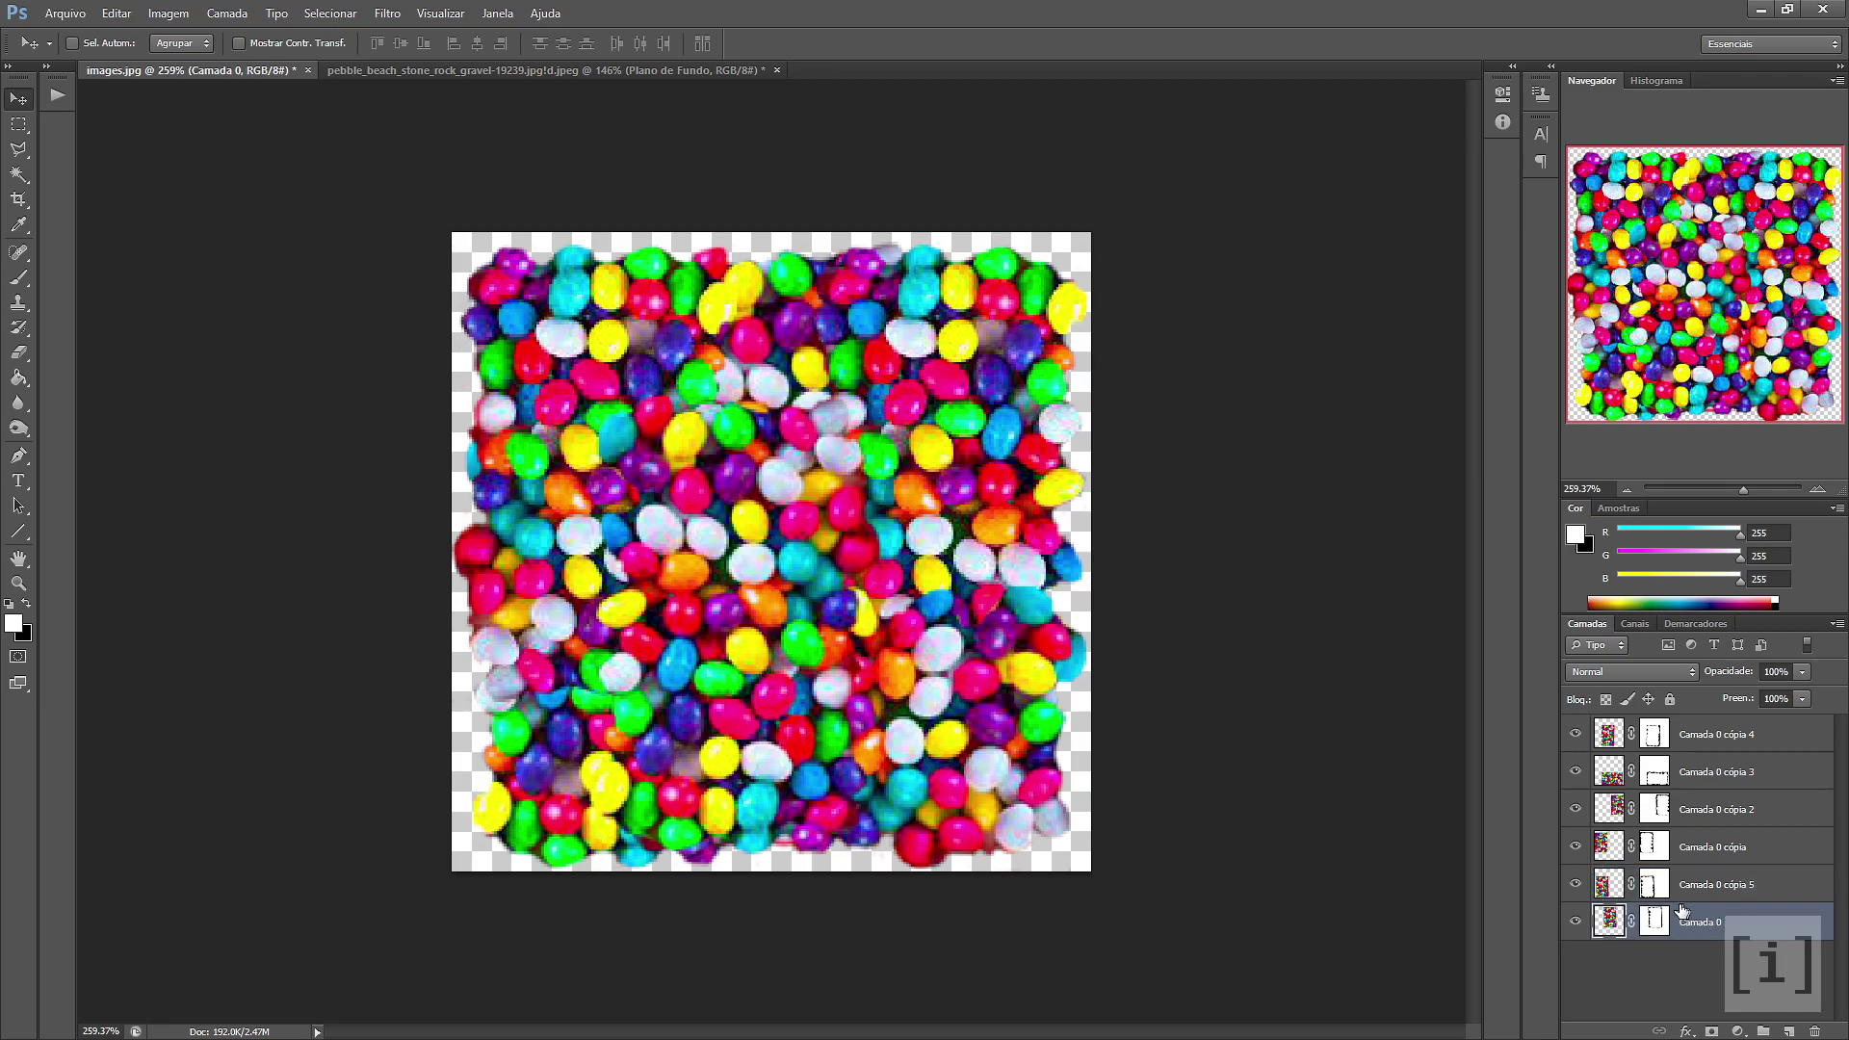
key("ctrl+j")
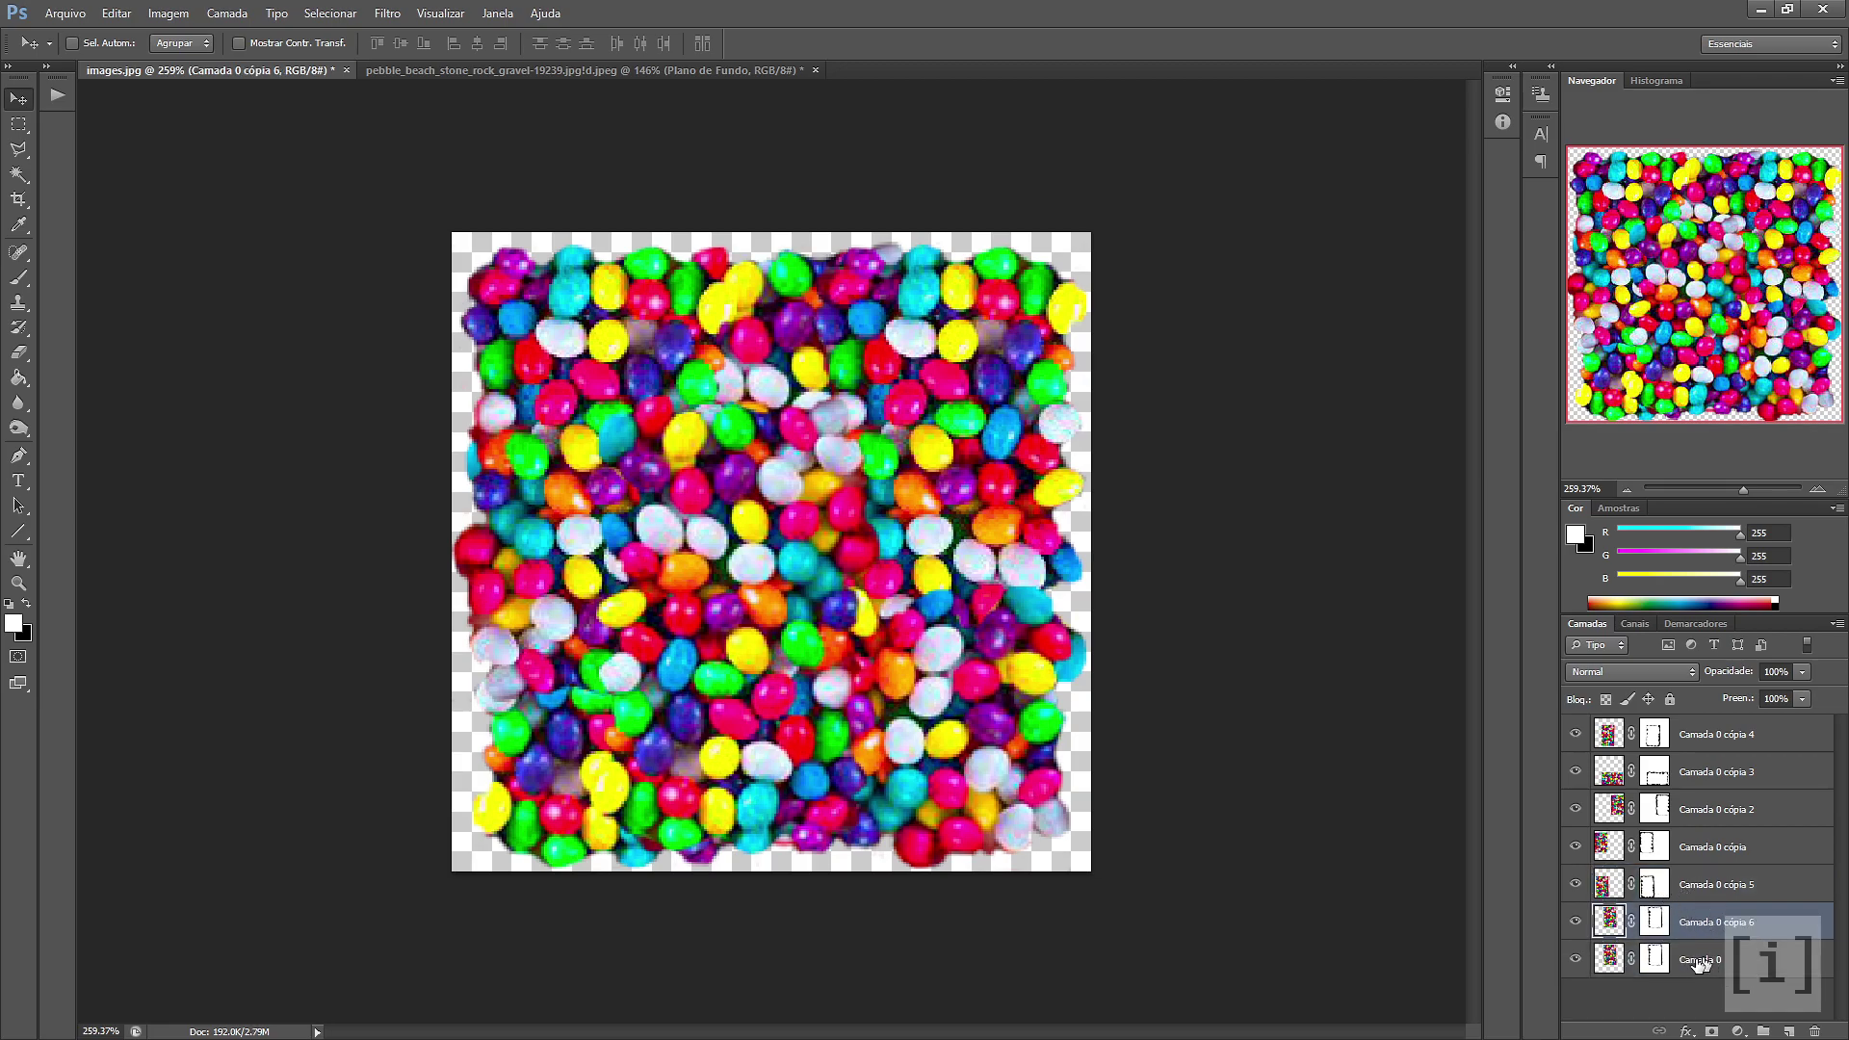
Merge visible layers, then view only masked Camada 0 and shift its beans down-left
right_click(1768, 850)
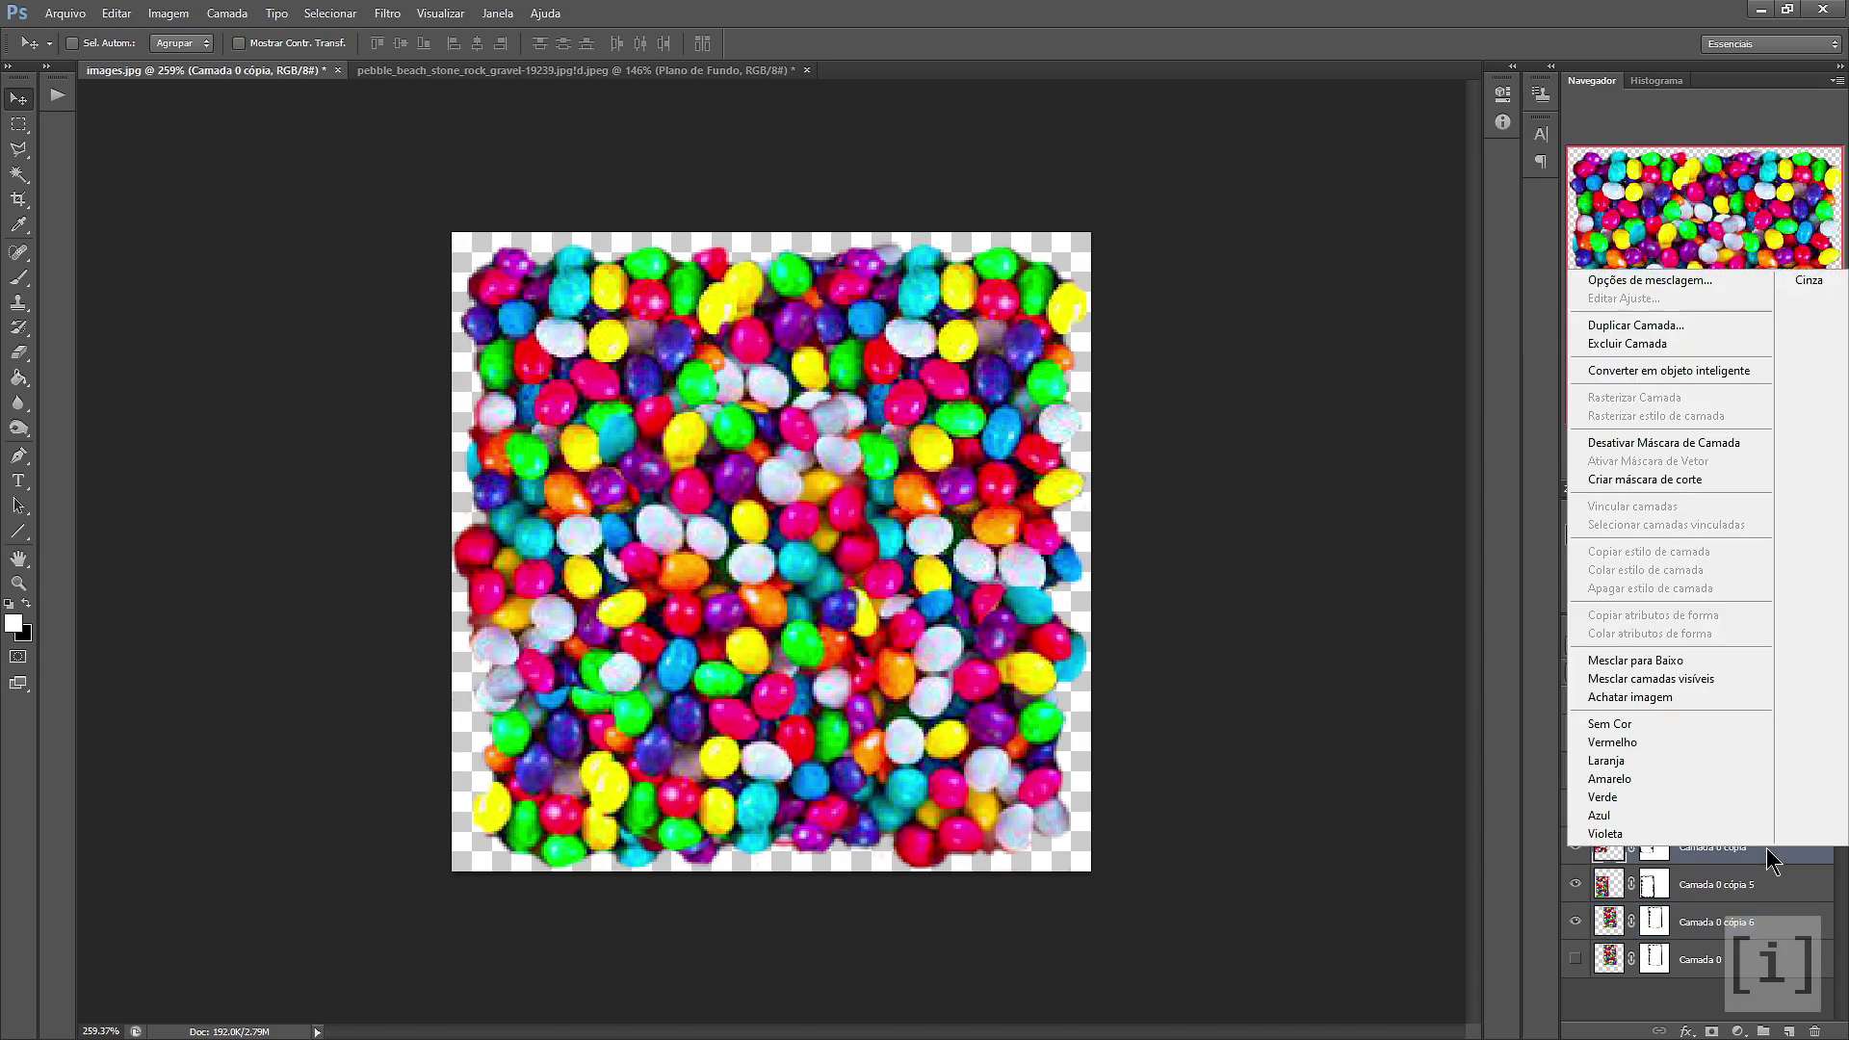
left_click(1702, 684)
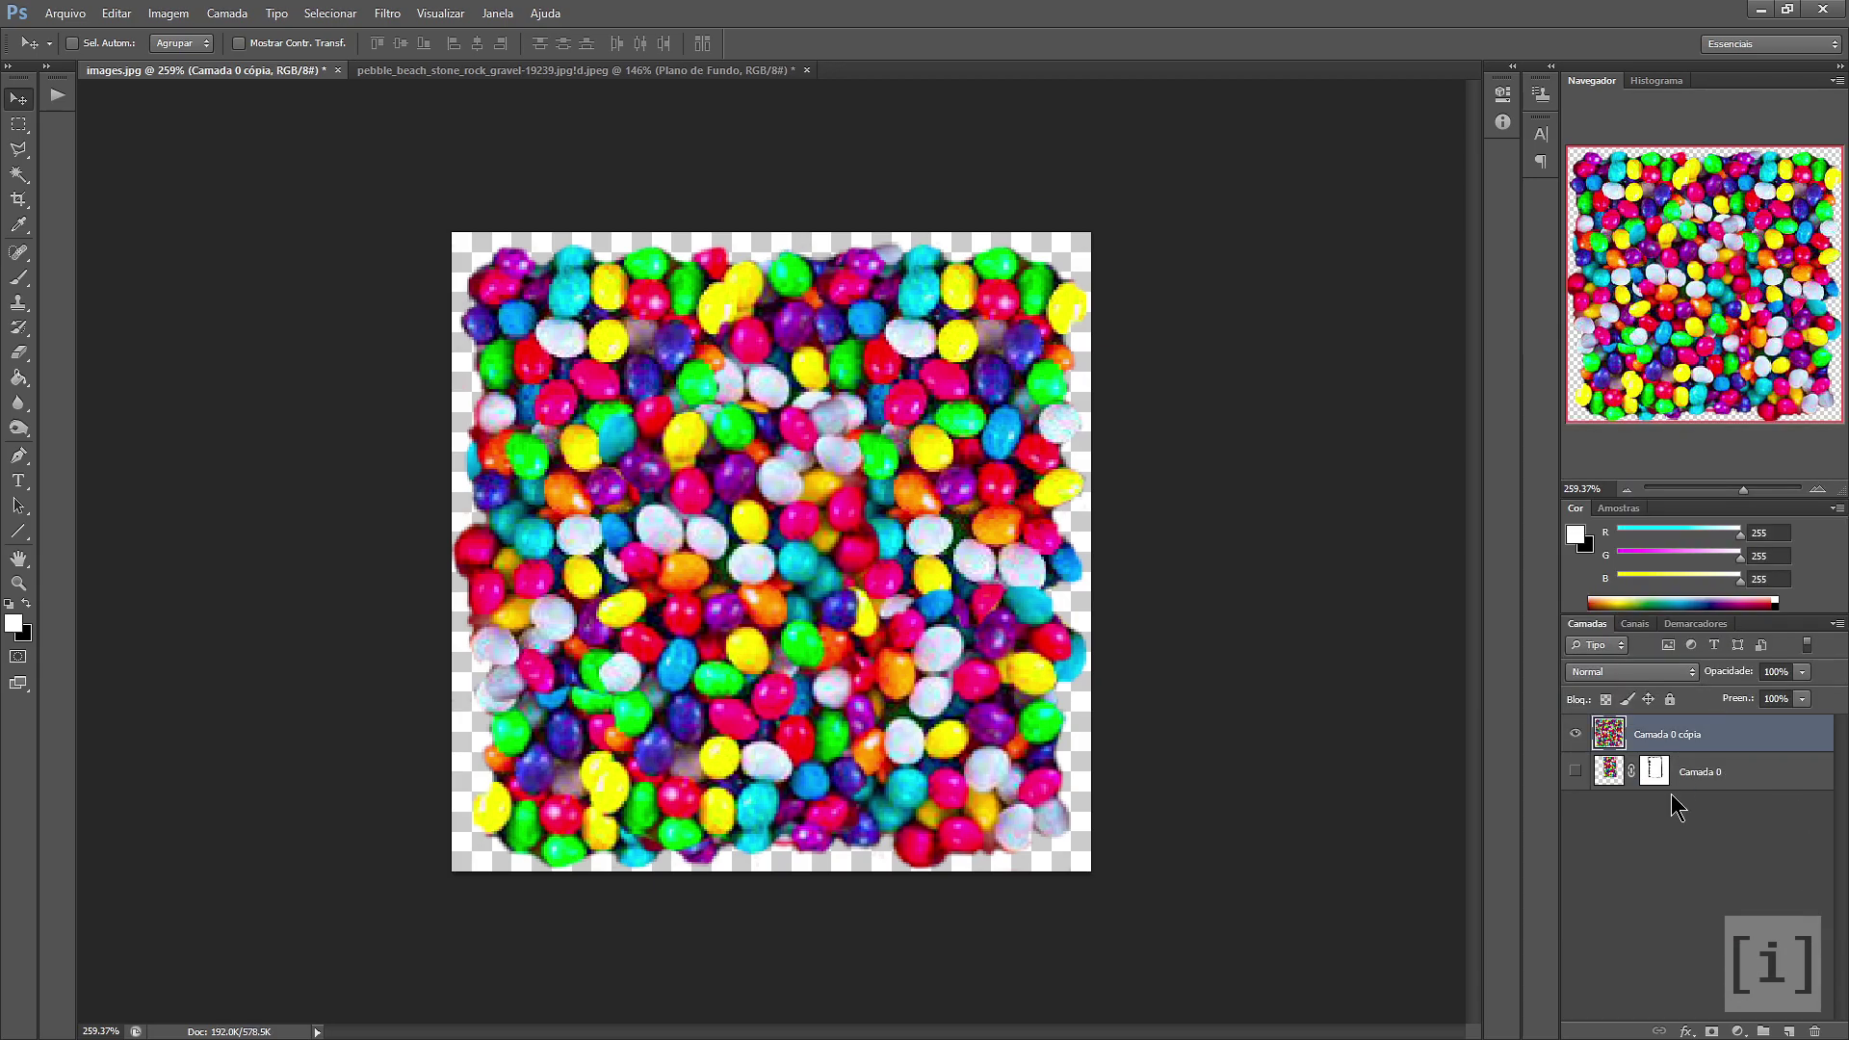
left_click(1575, 734)
left_click(1575, 771)
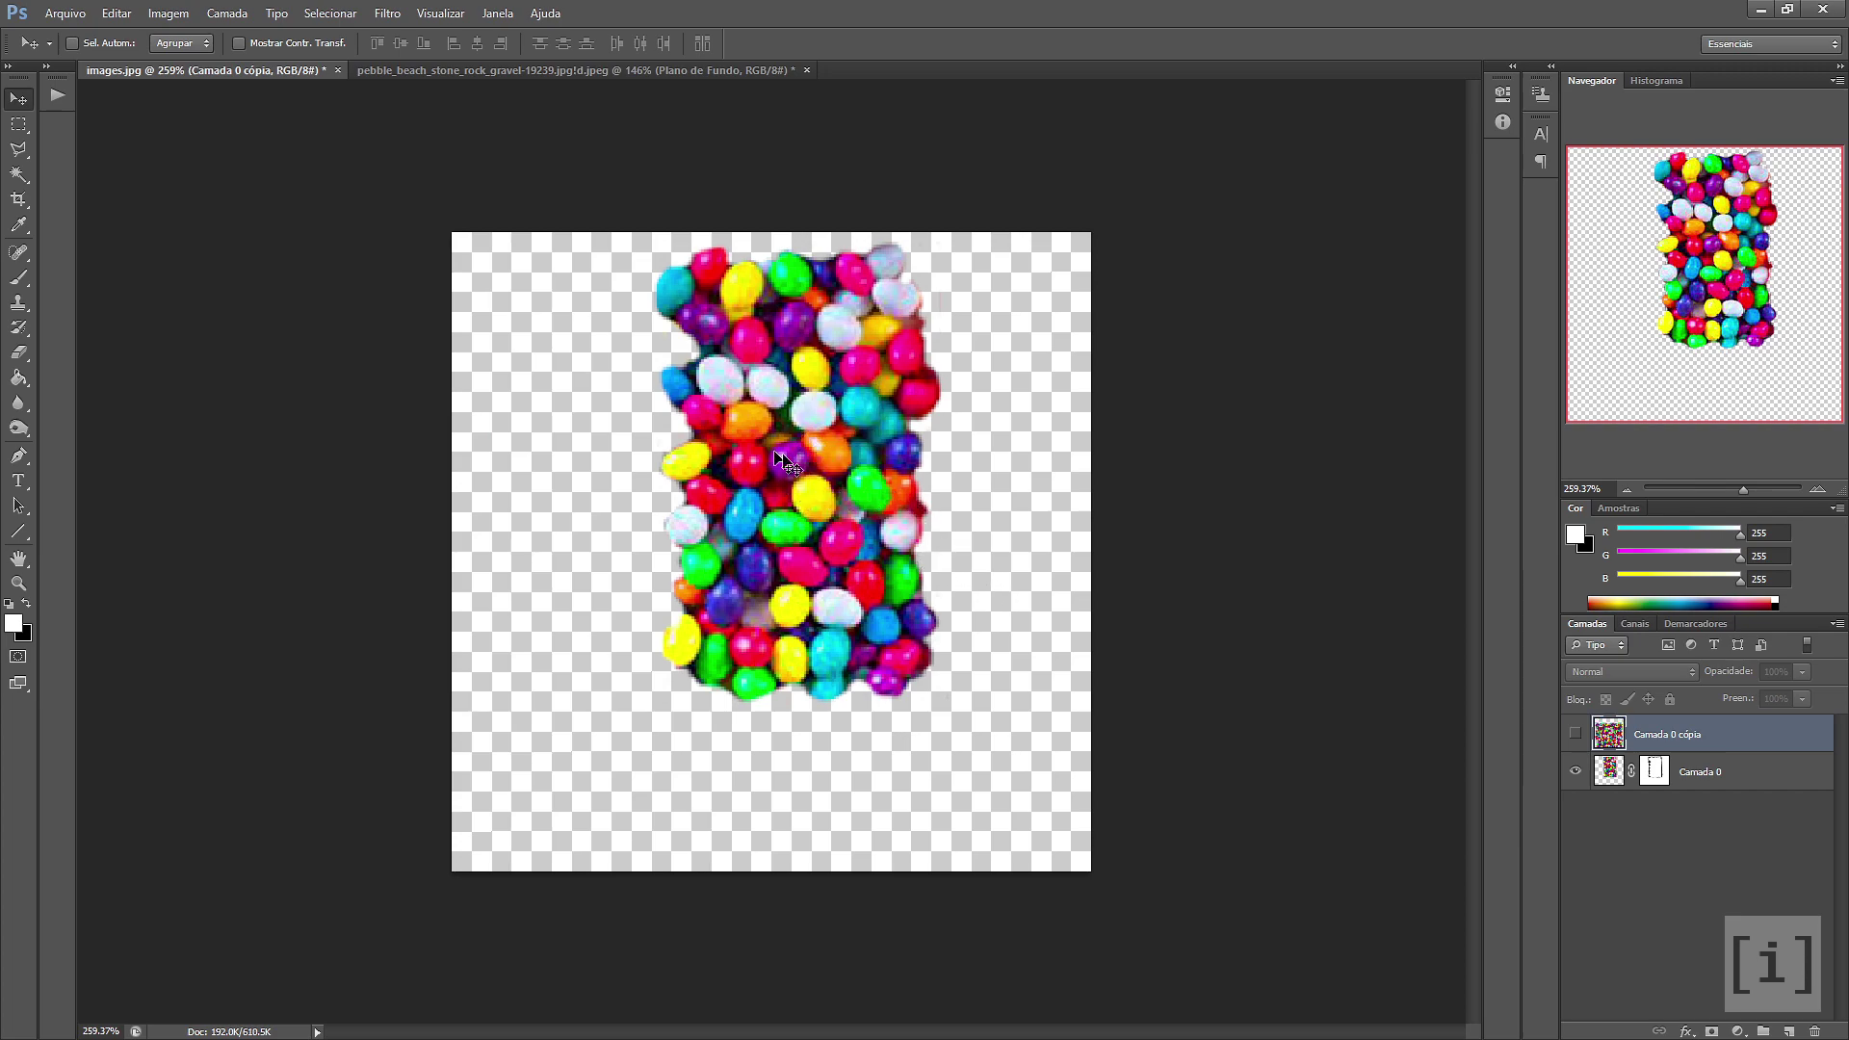
left_click(1680, 778)
left_click_drag(861, 466, 828, 535)
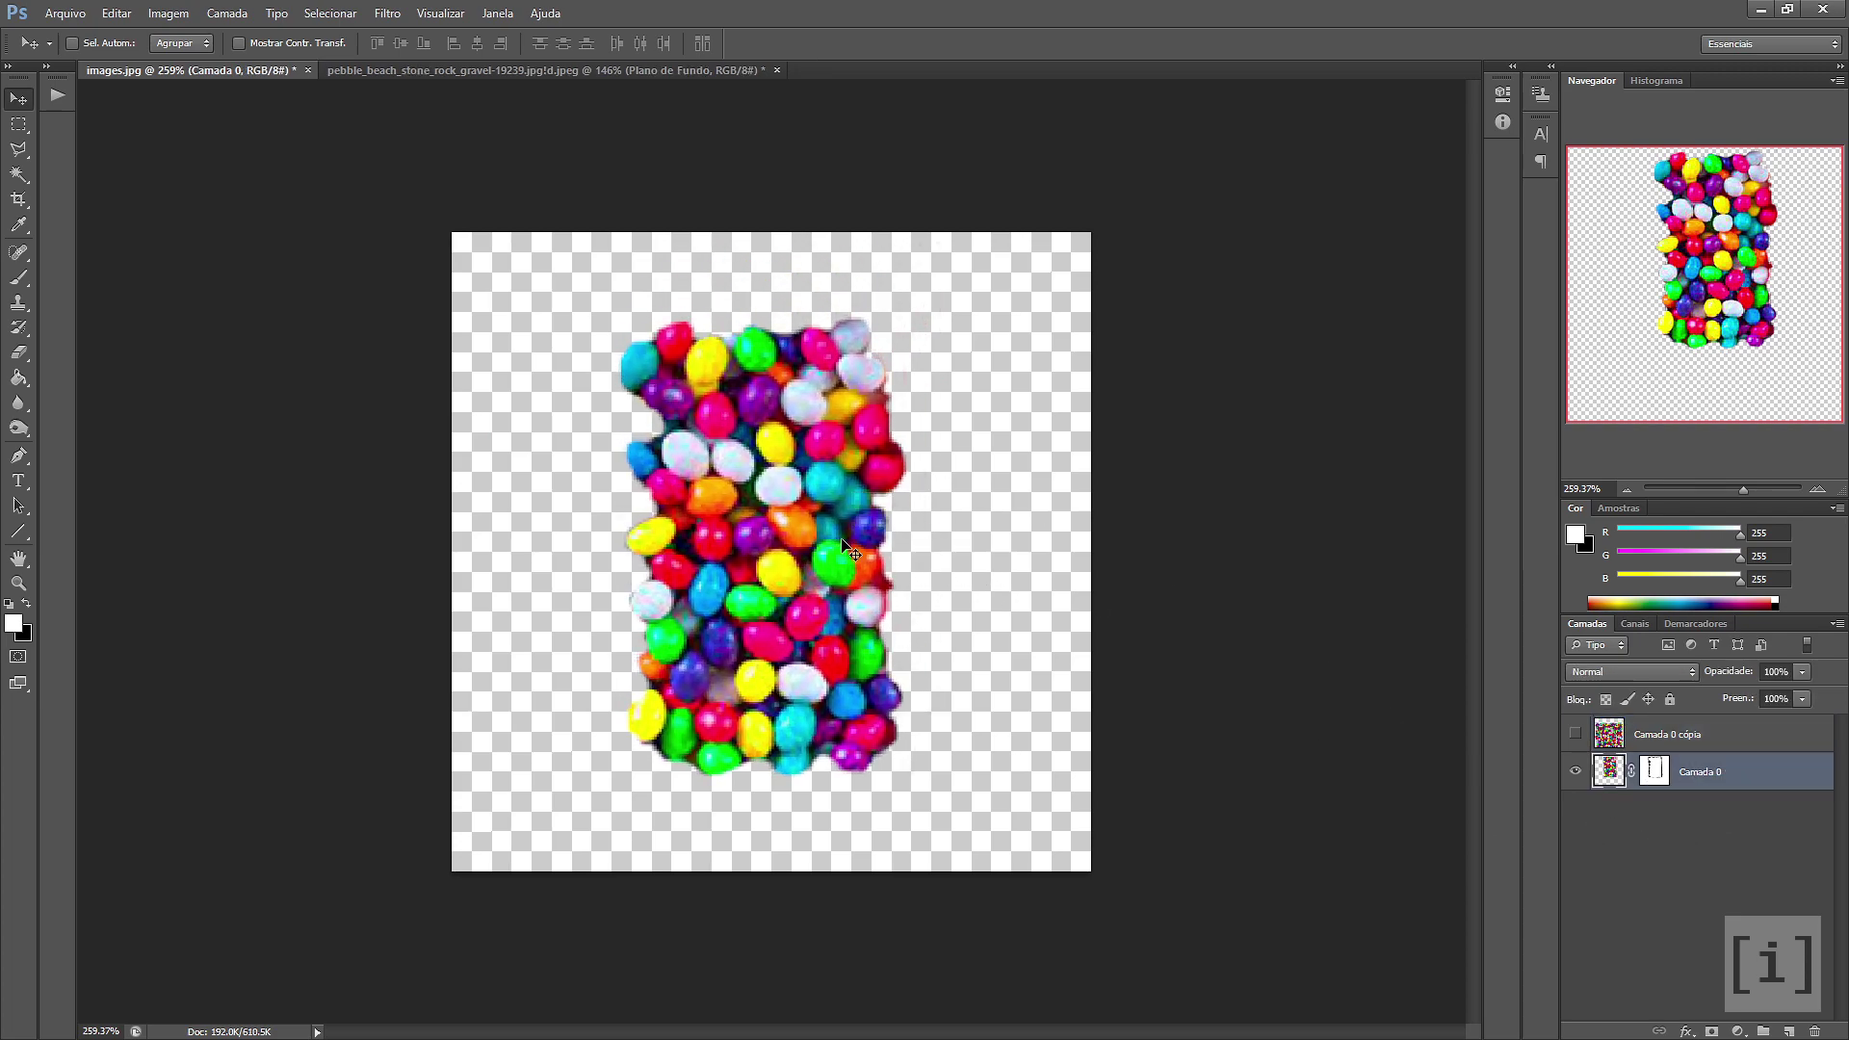
Show the merged copy again and test-move its beans before returning them to place
left_click(1576, 734)
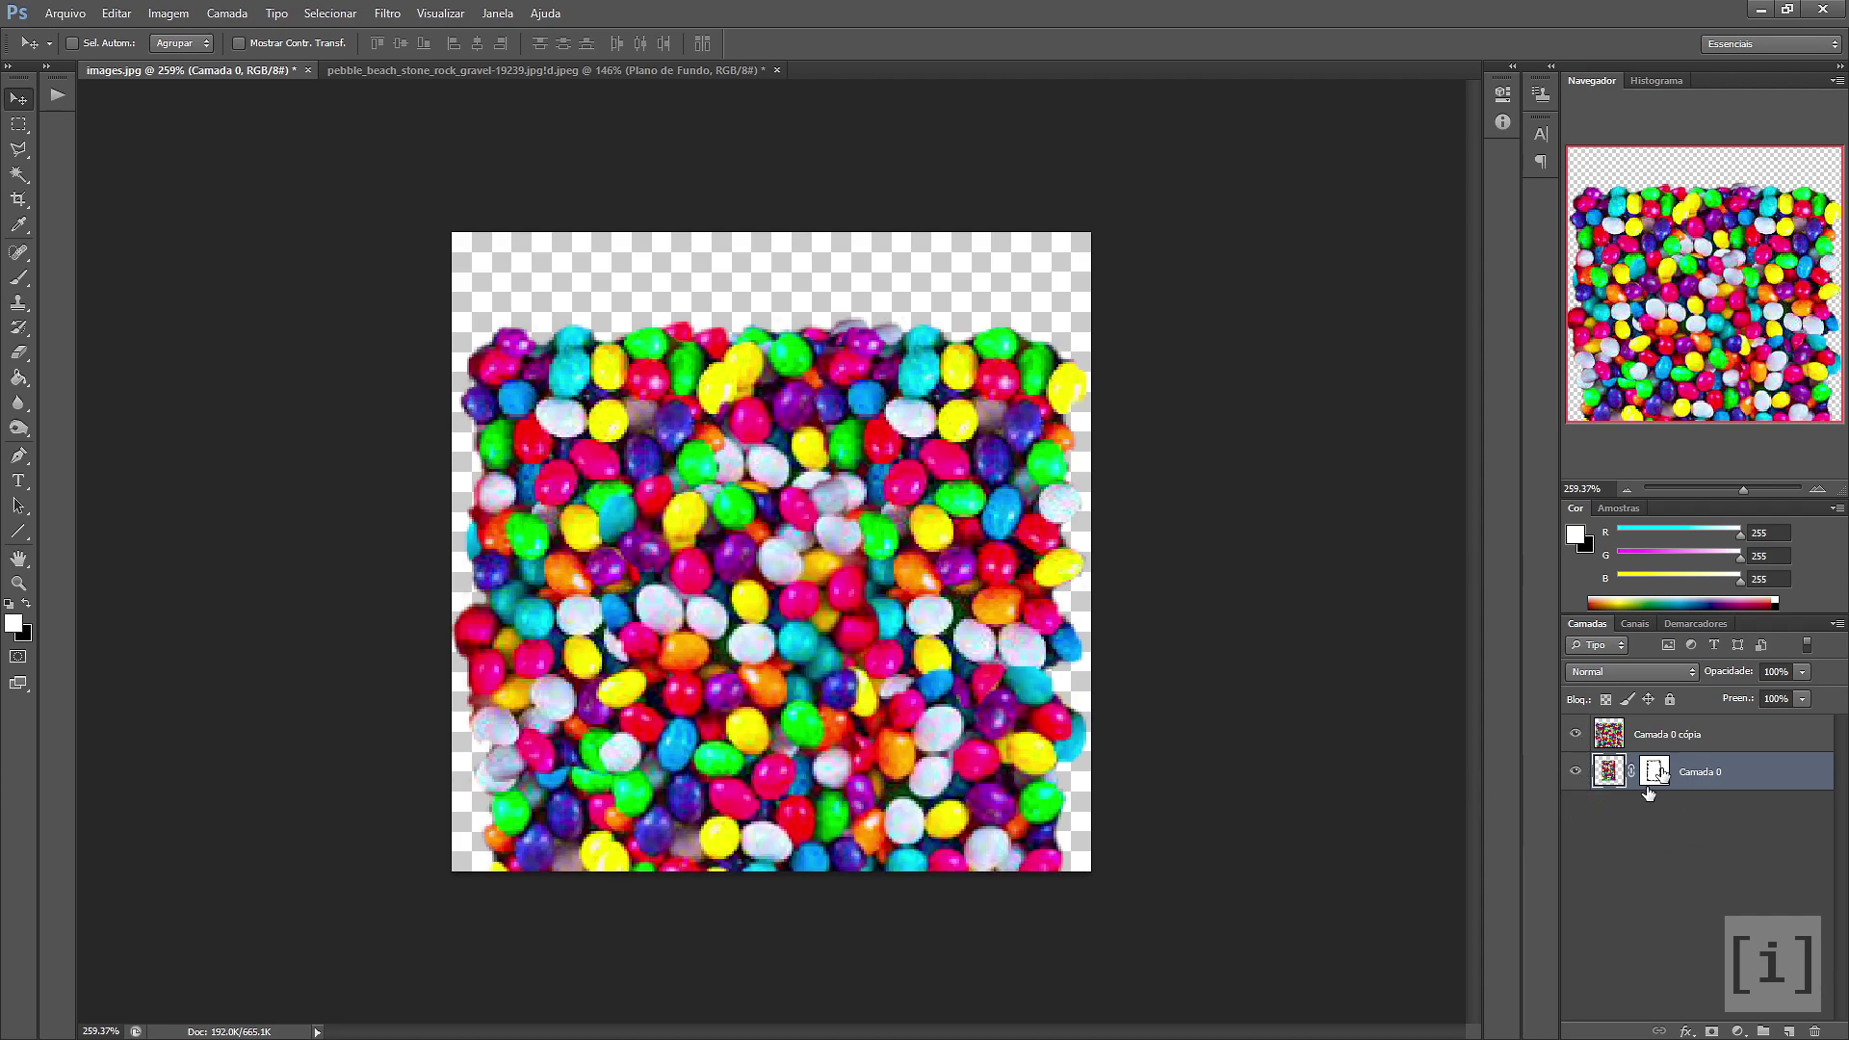
left_click(1681, 733)
left_click_drag(776, 618, 776, 538)
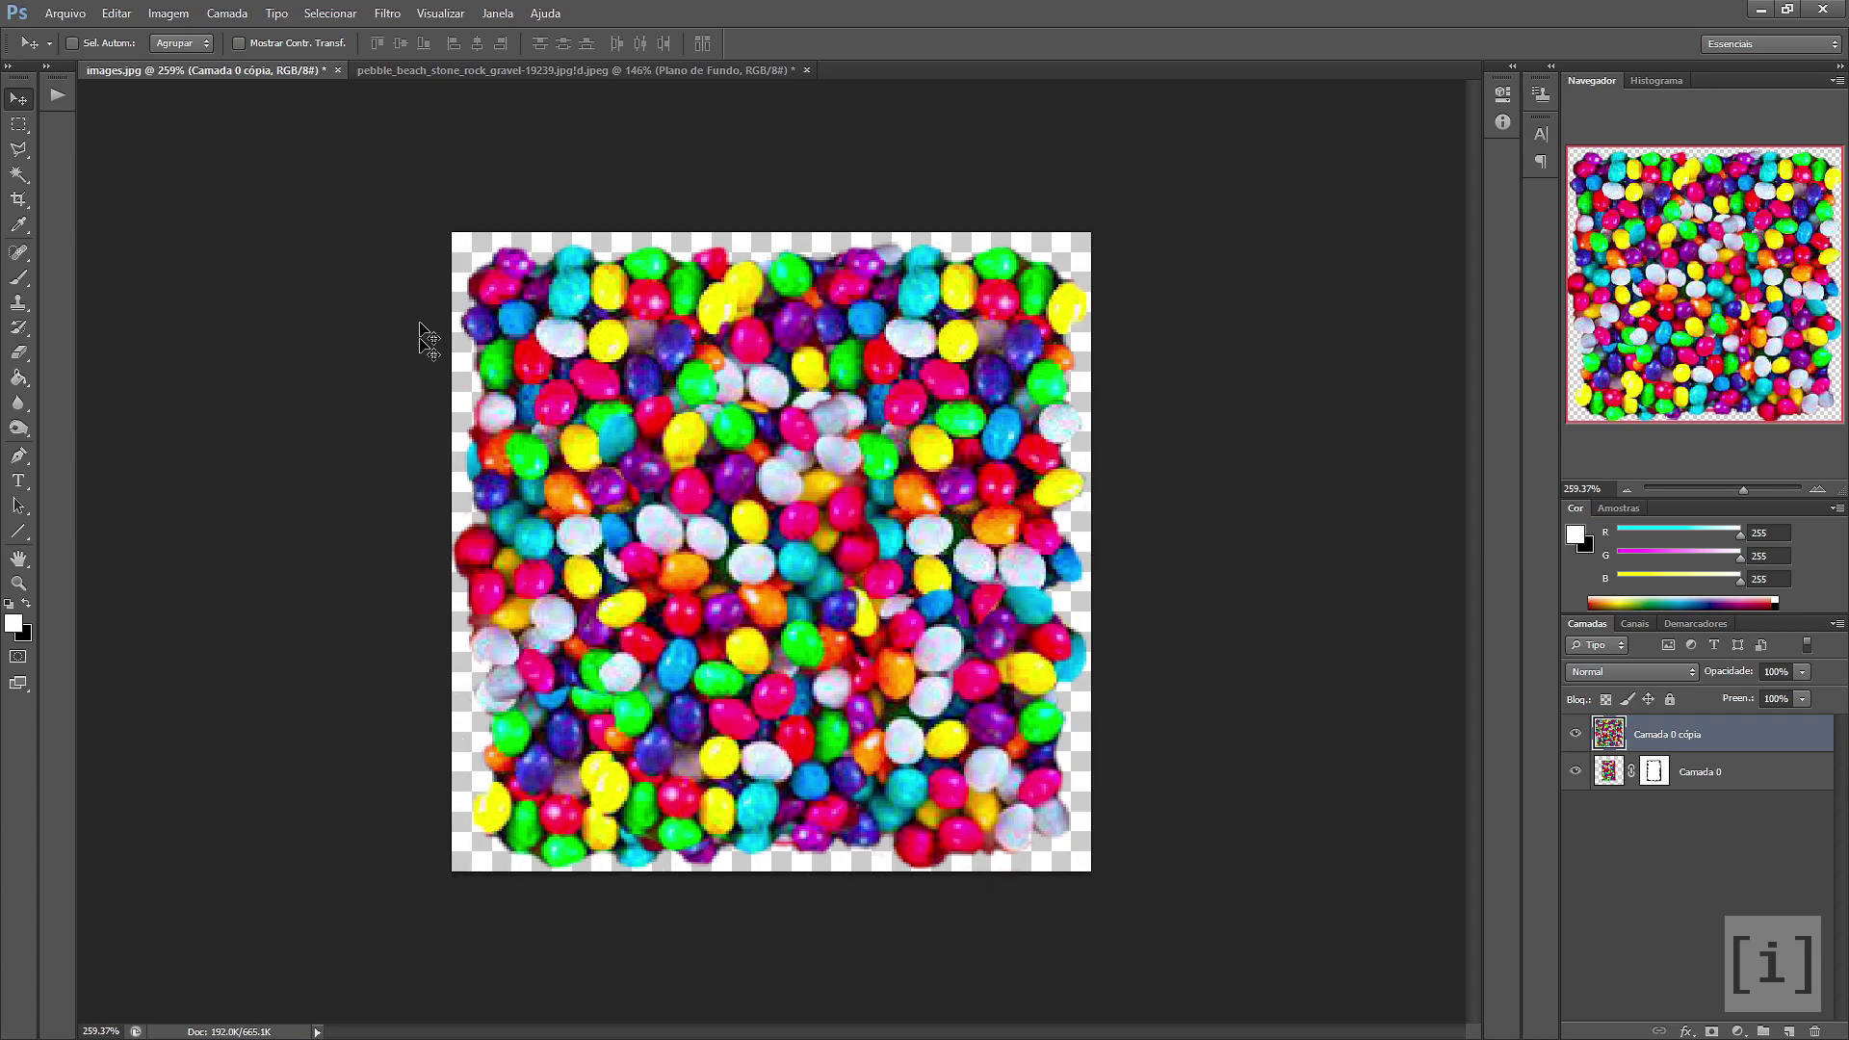
left_click_drag(1113, 476, 859, 493)
Apply the Deslocamento filter: 128 px horizontal and vertical with wrap-around, then select Camada 0
left_click(387, 14)
mouse_move(499, 427)
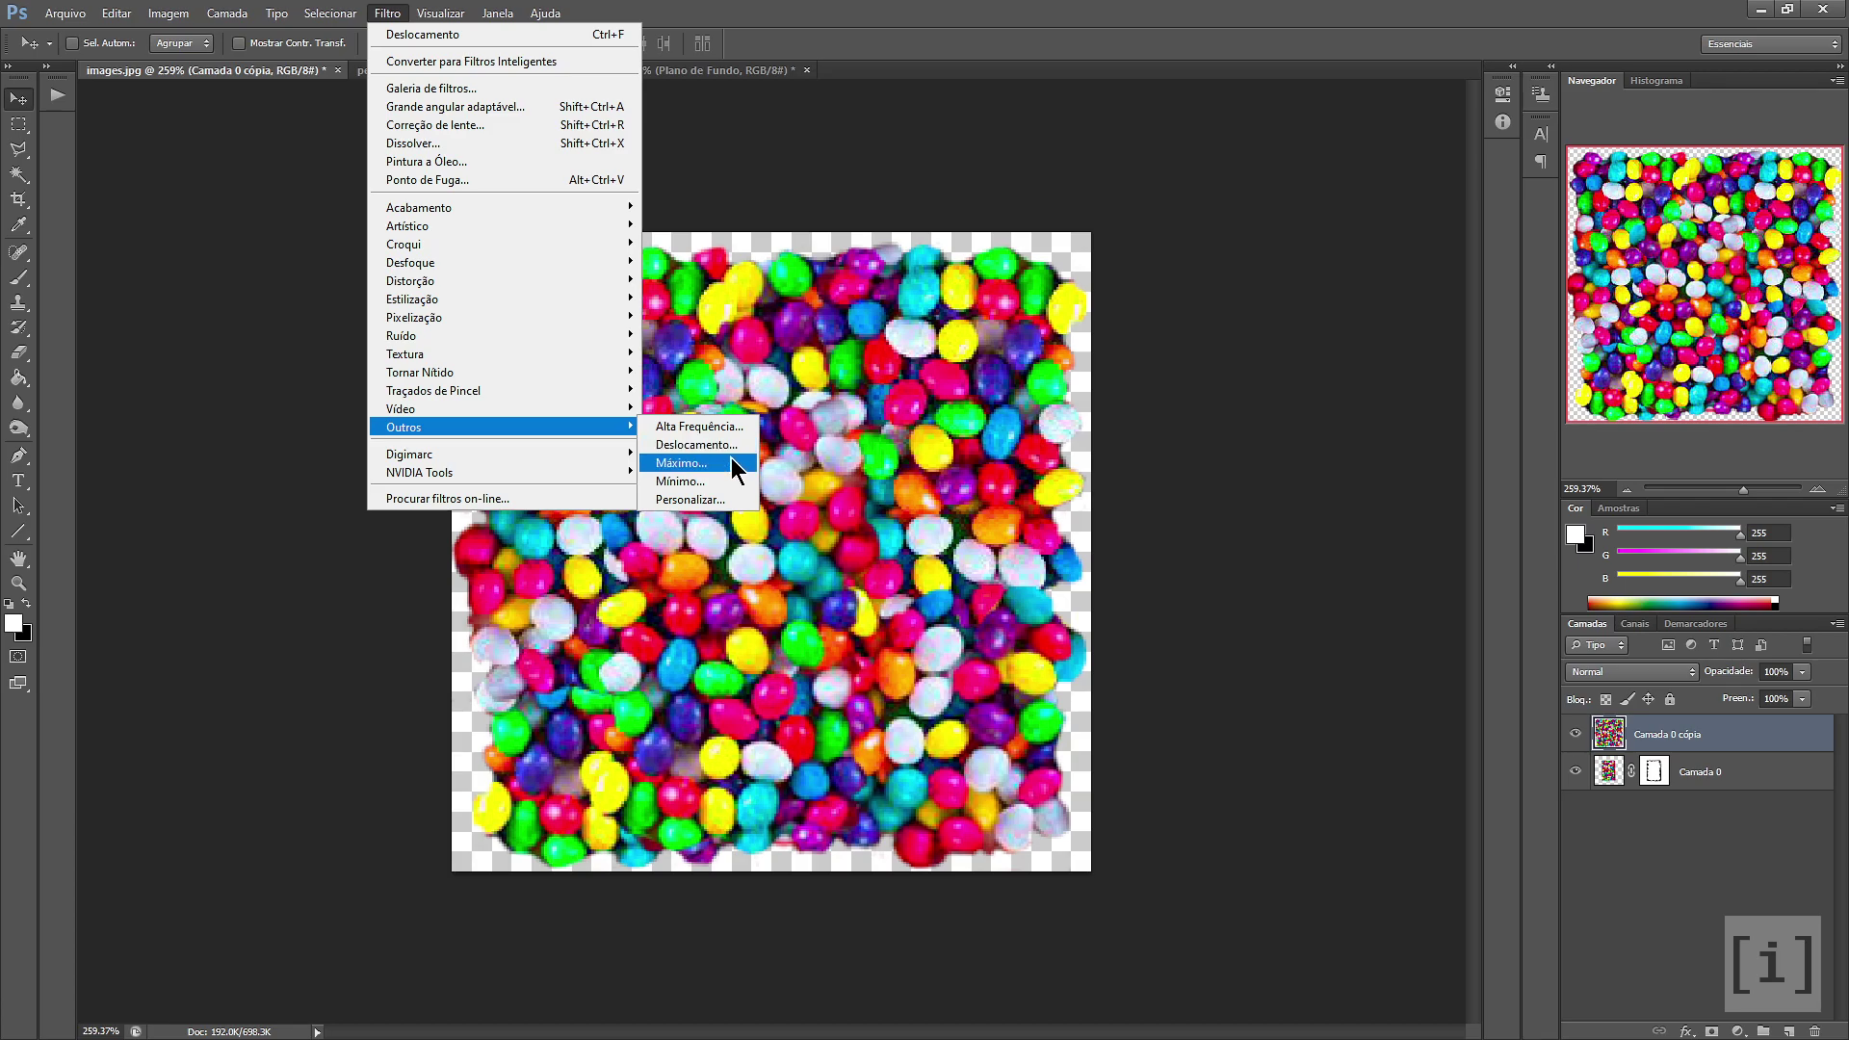
left_click(723, 447)
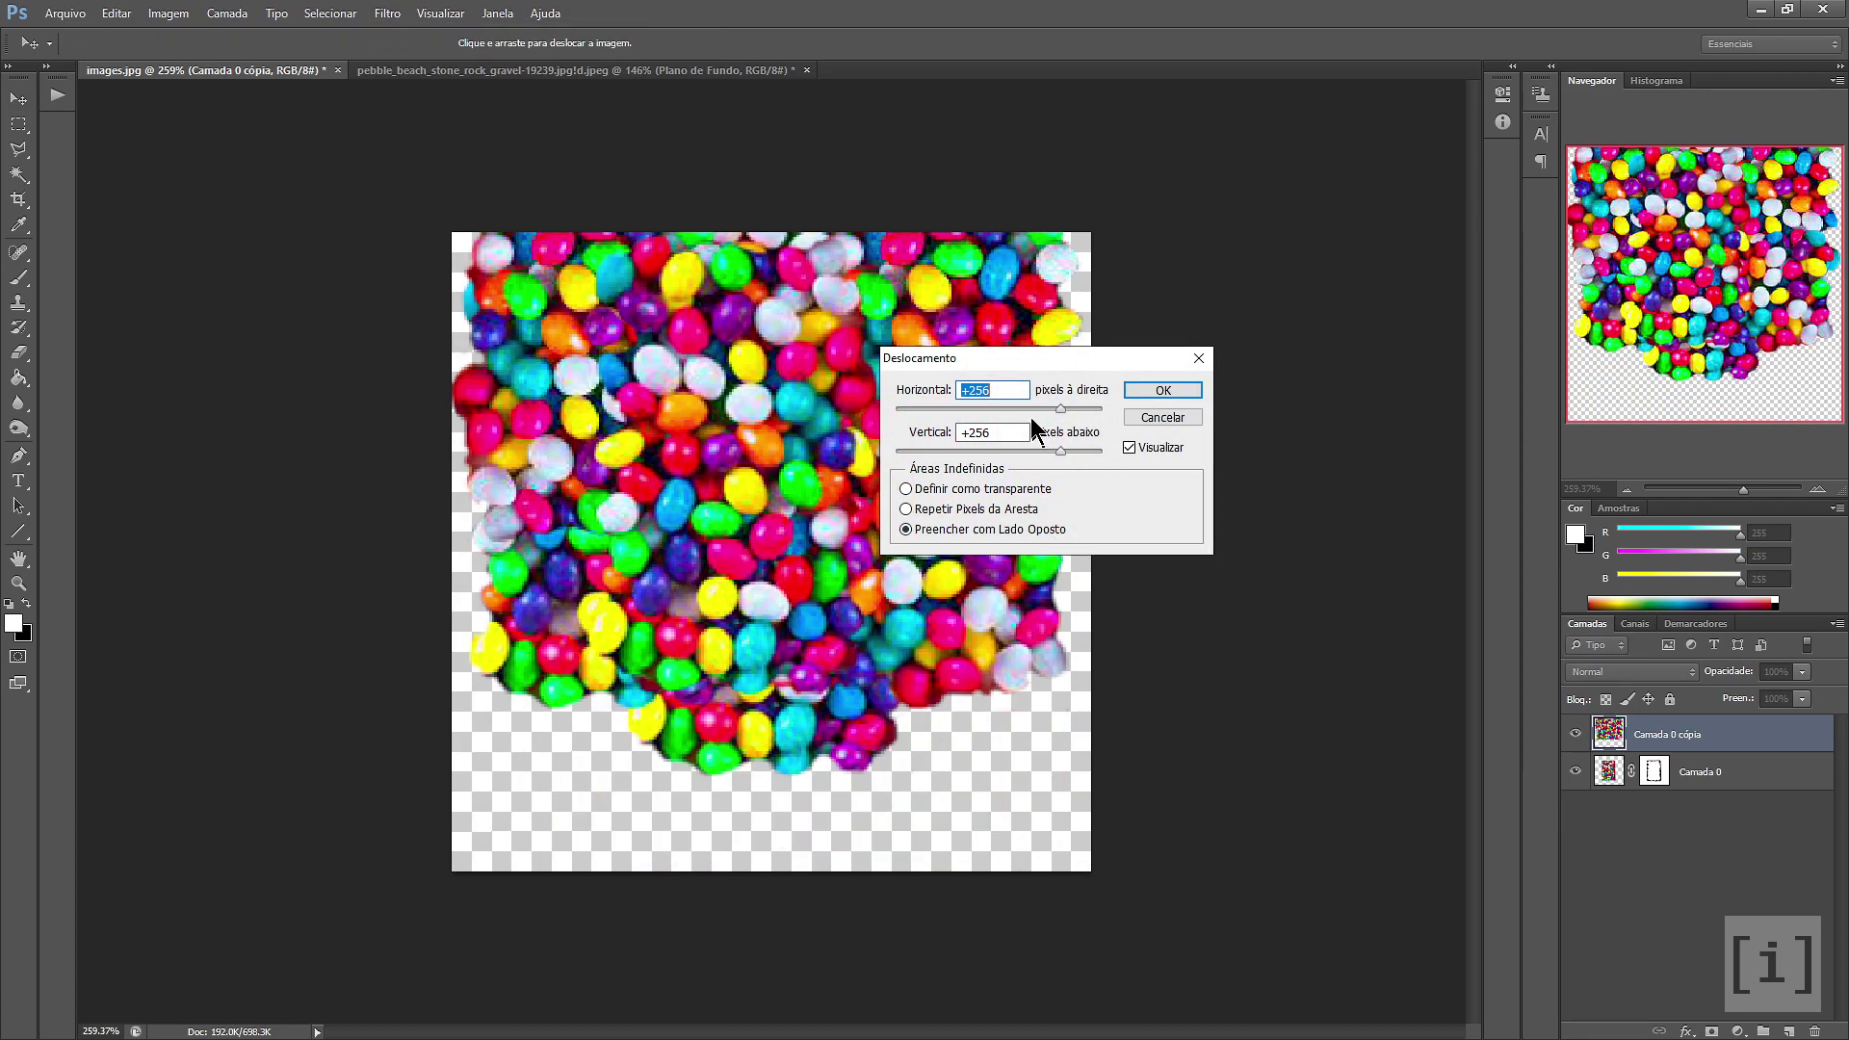
type("8")
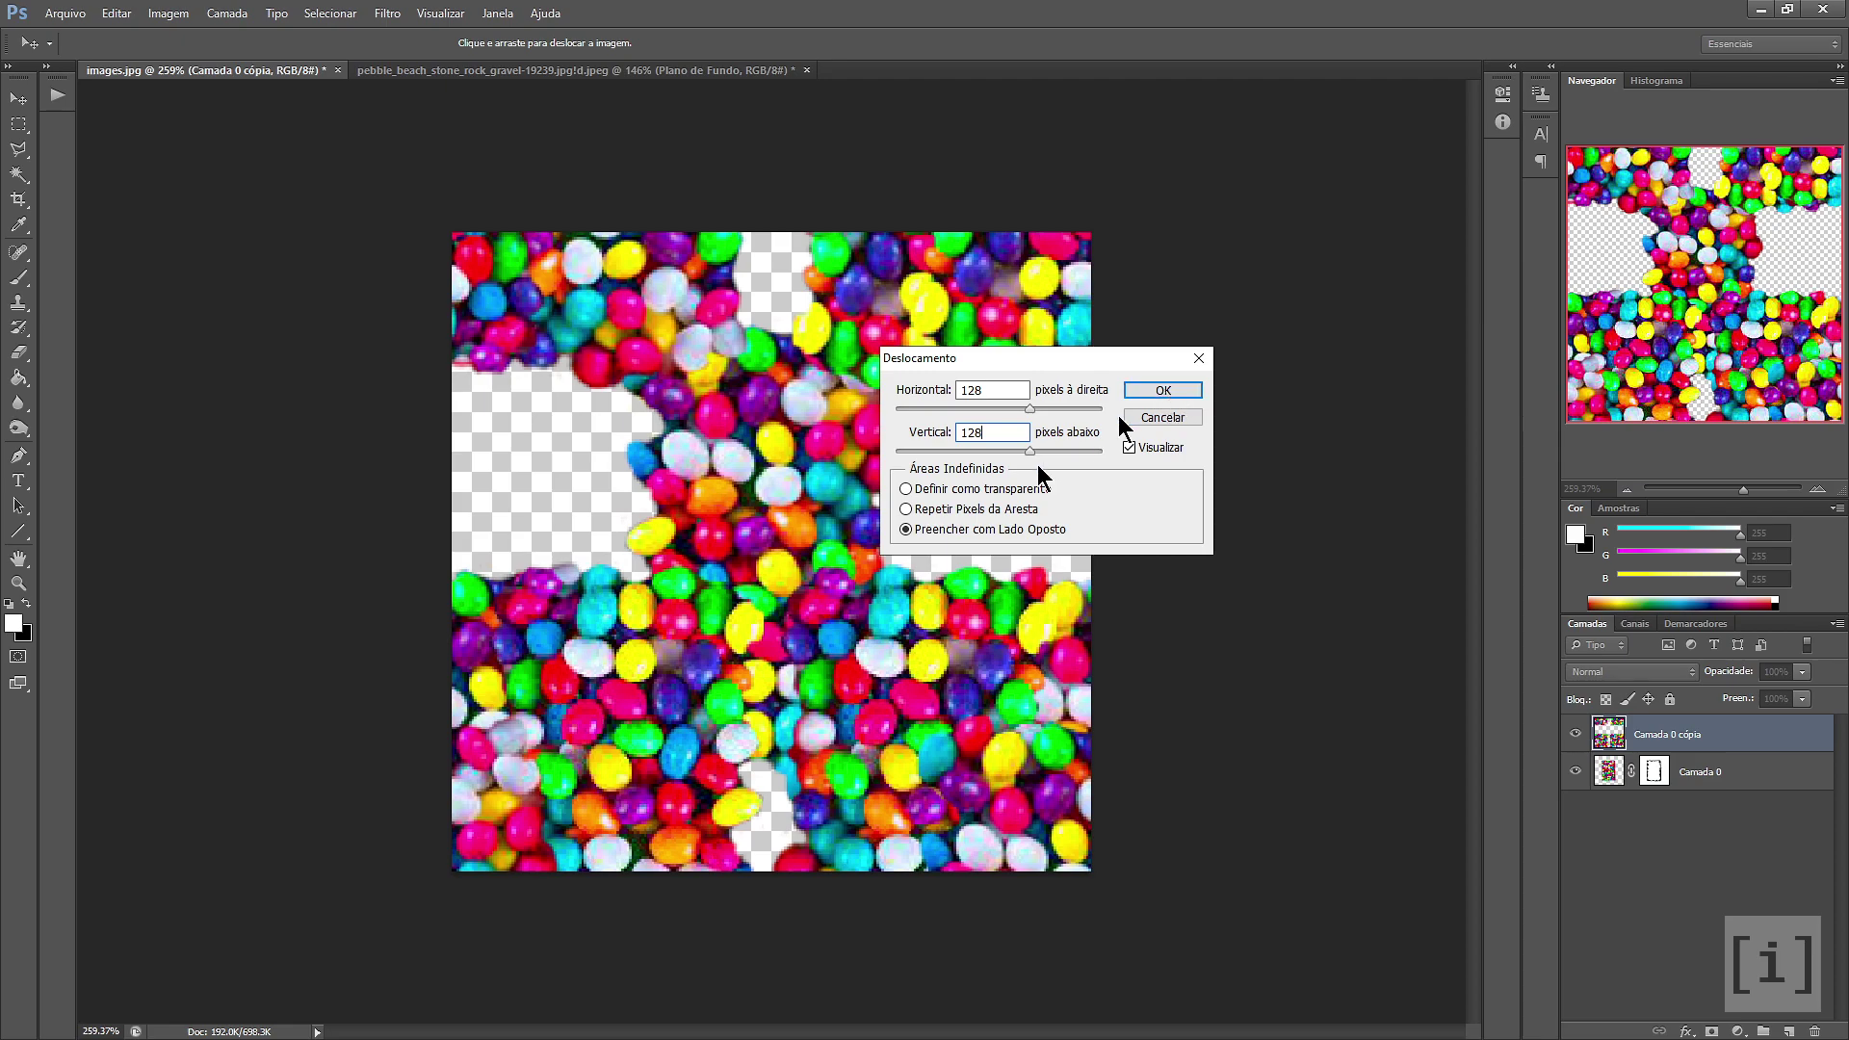
left_click(905, 489)
left_click(1175, 390)
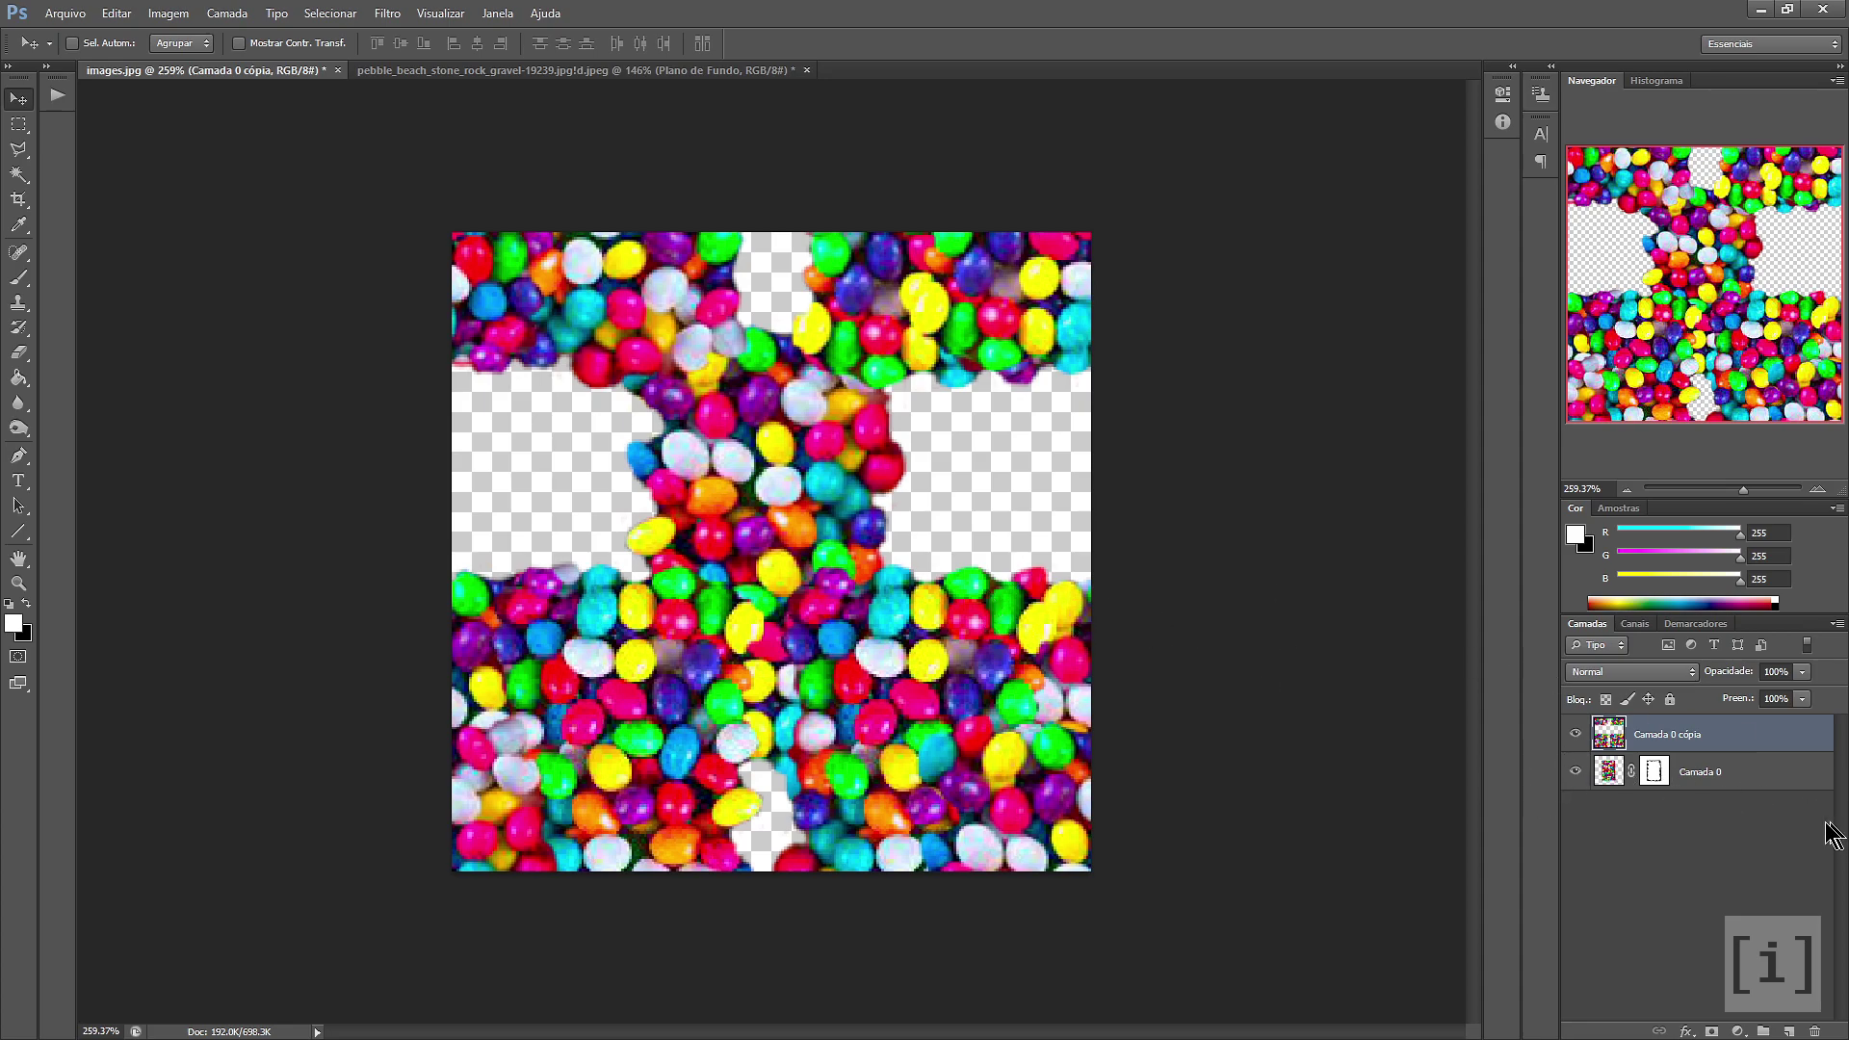
left_click(1791, 785)
Move Camada 0 over the central gaps, keep a hidden duplicate, and merge visible layers
mouse_move(830, 499)
left_mouse_down()
mouse_move(663, 466)
mouse_move(668, 489)
left_mouse_up()
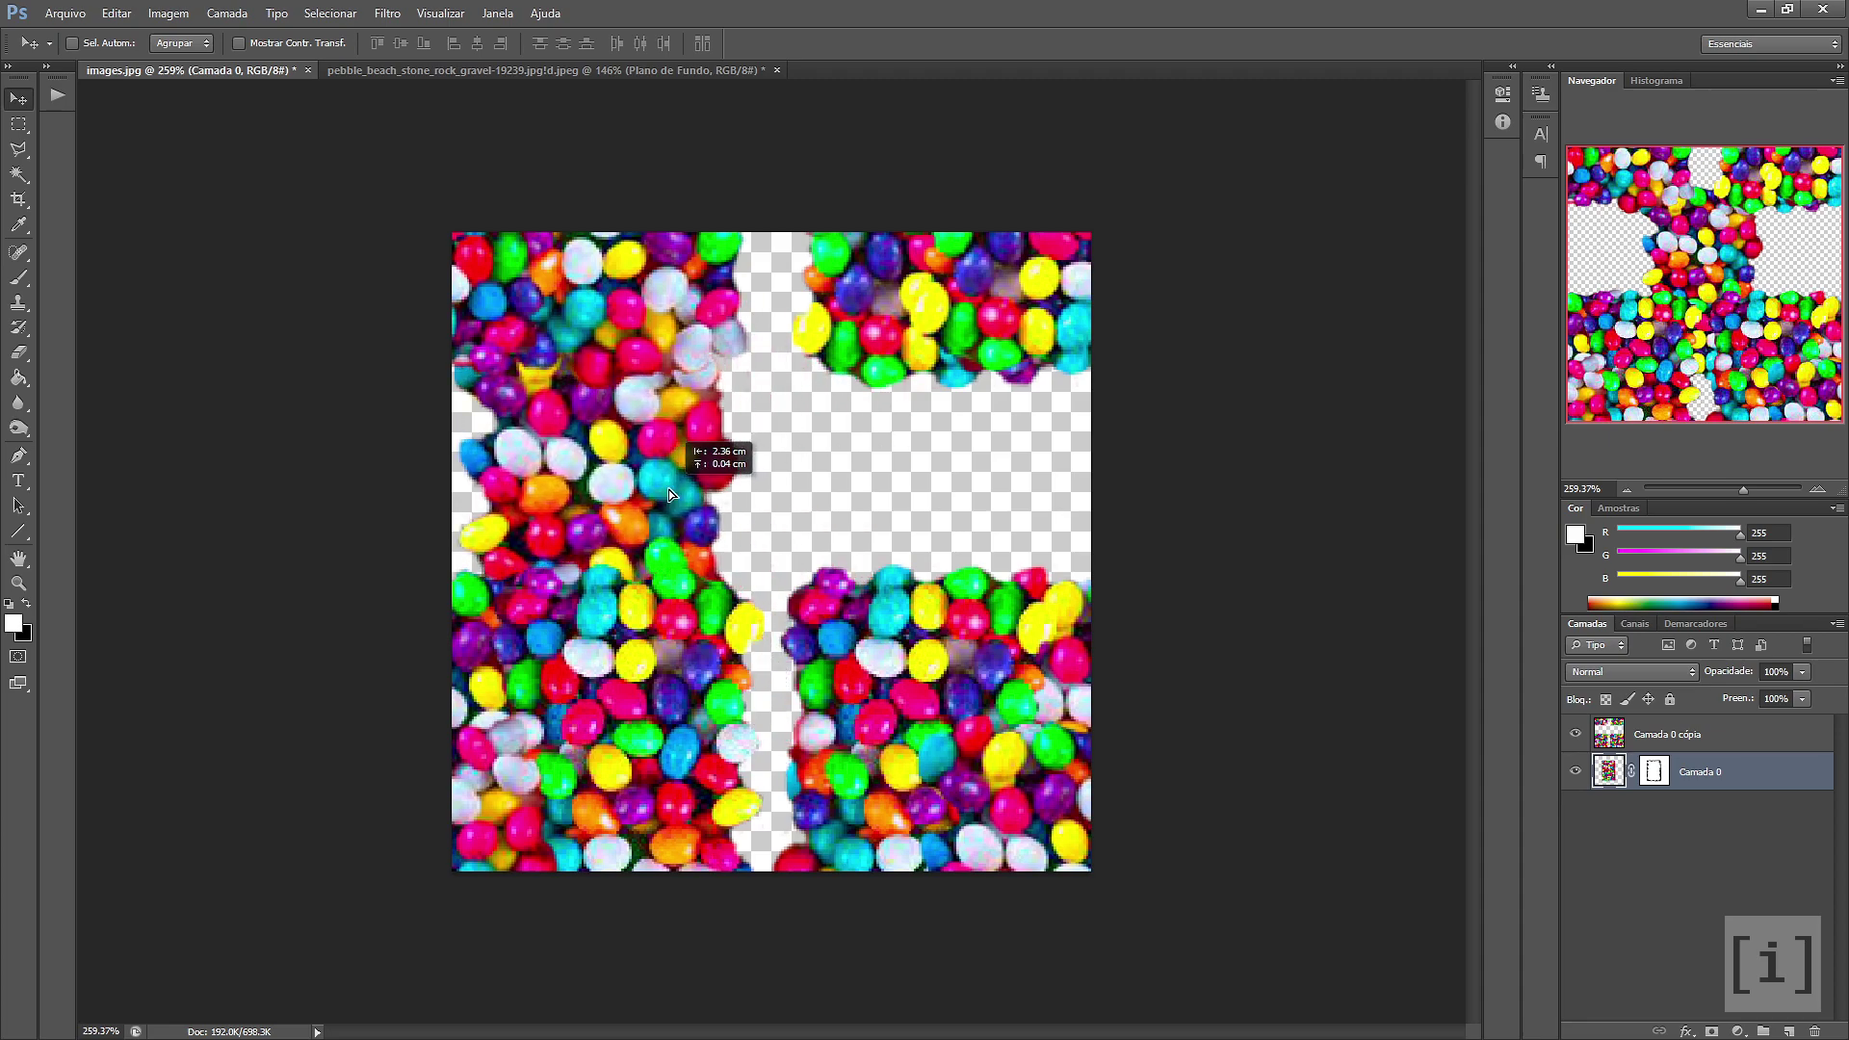
mouse_move(668, 489)
left_mouse_down()
mouse_move(785, 388)
mouse_move(774, 414)
mouse_move(888, 425)
mouse_move(928, 454)
mouse_move(799, 573)
left_mouse_up()
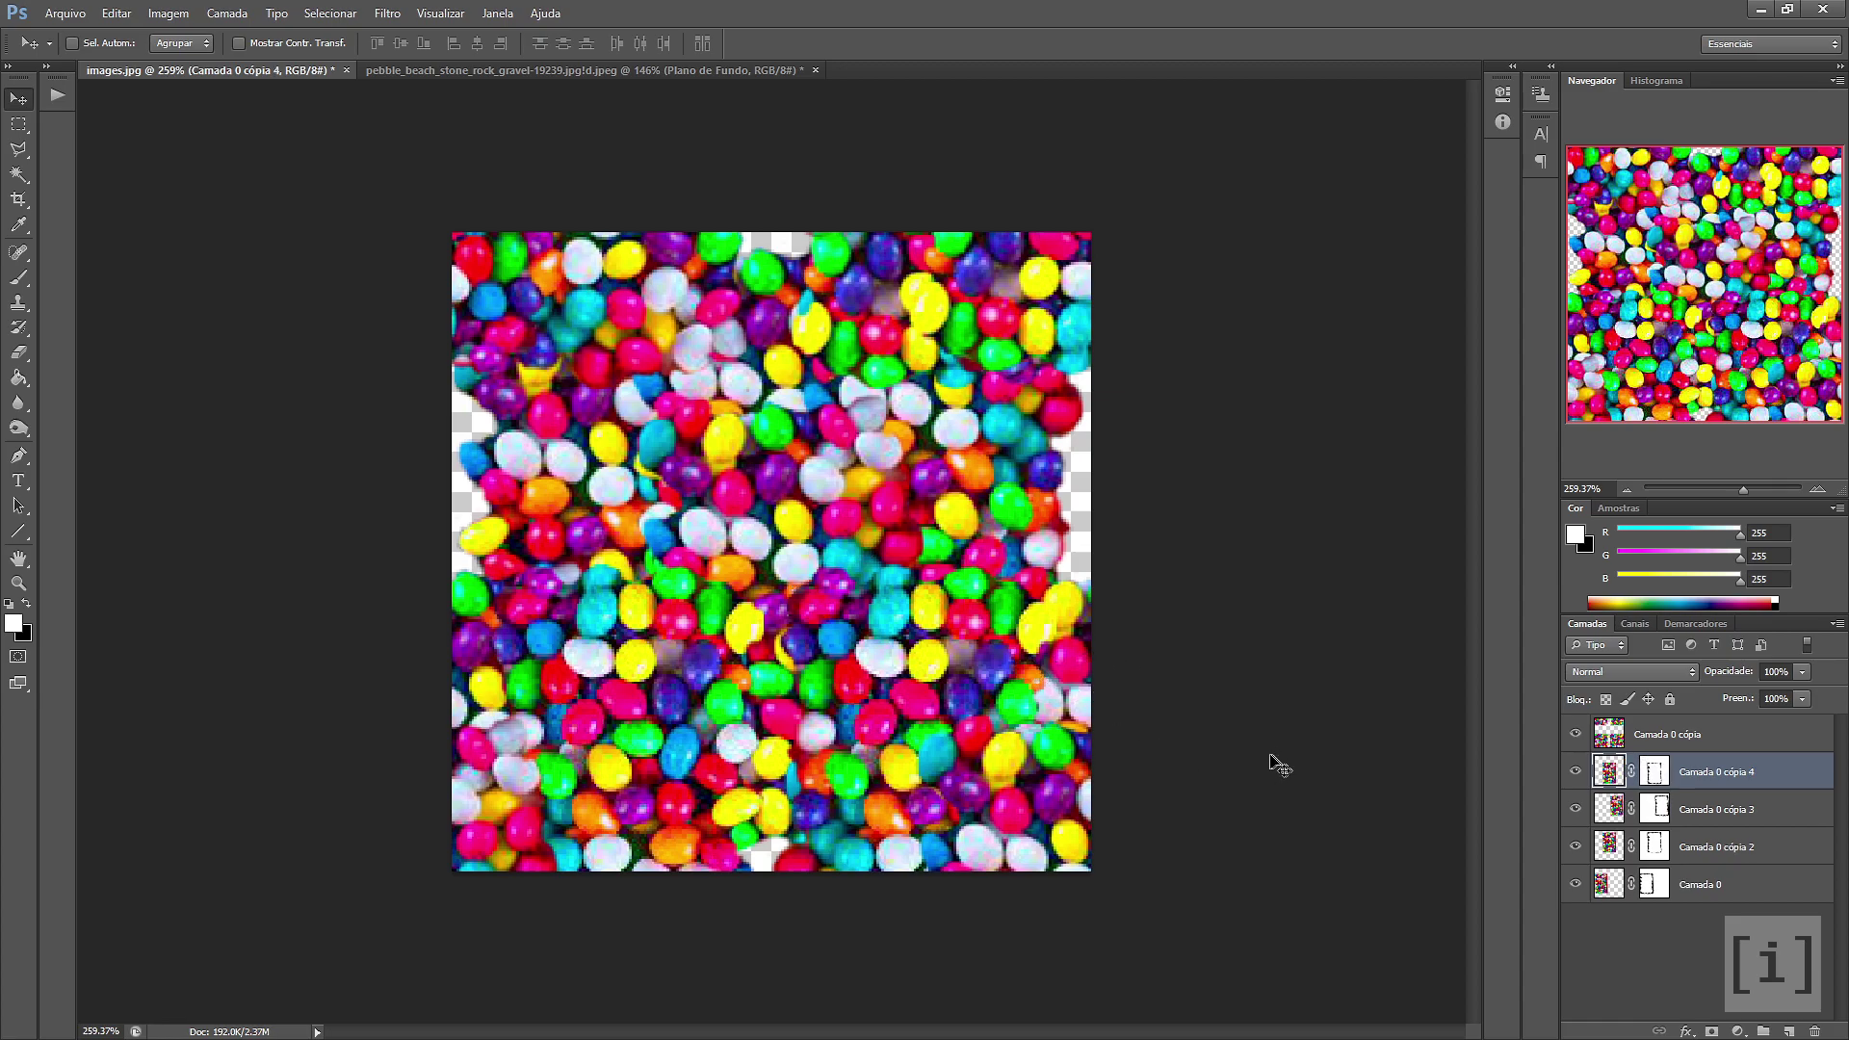
key("ctrl+j")
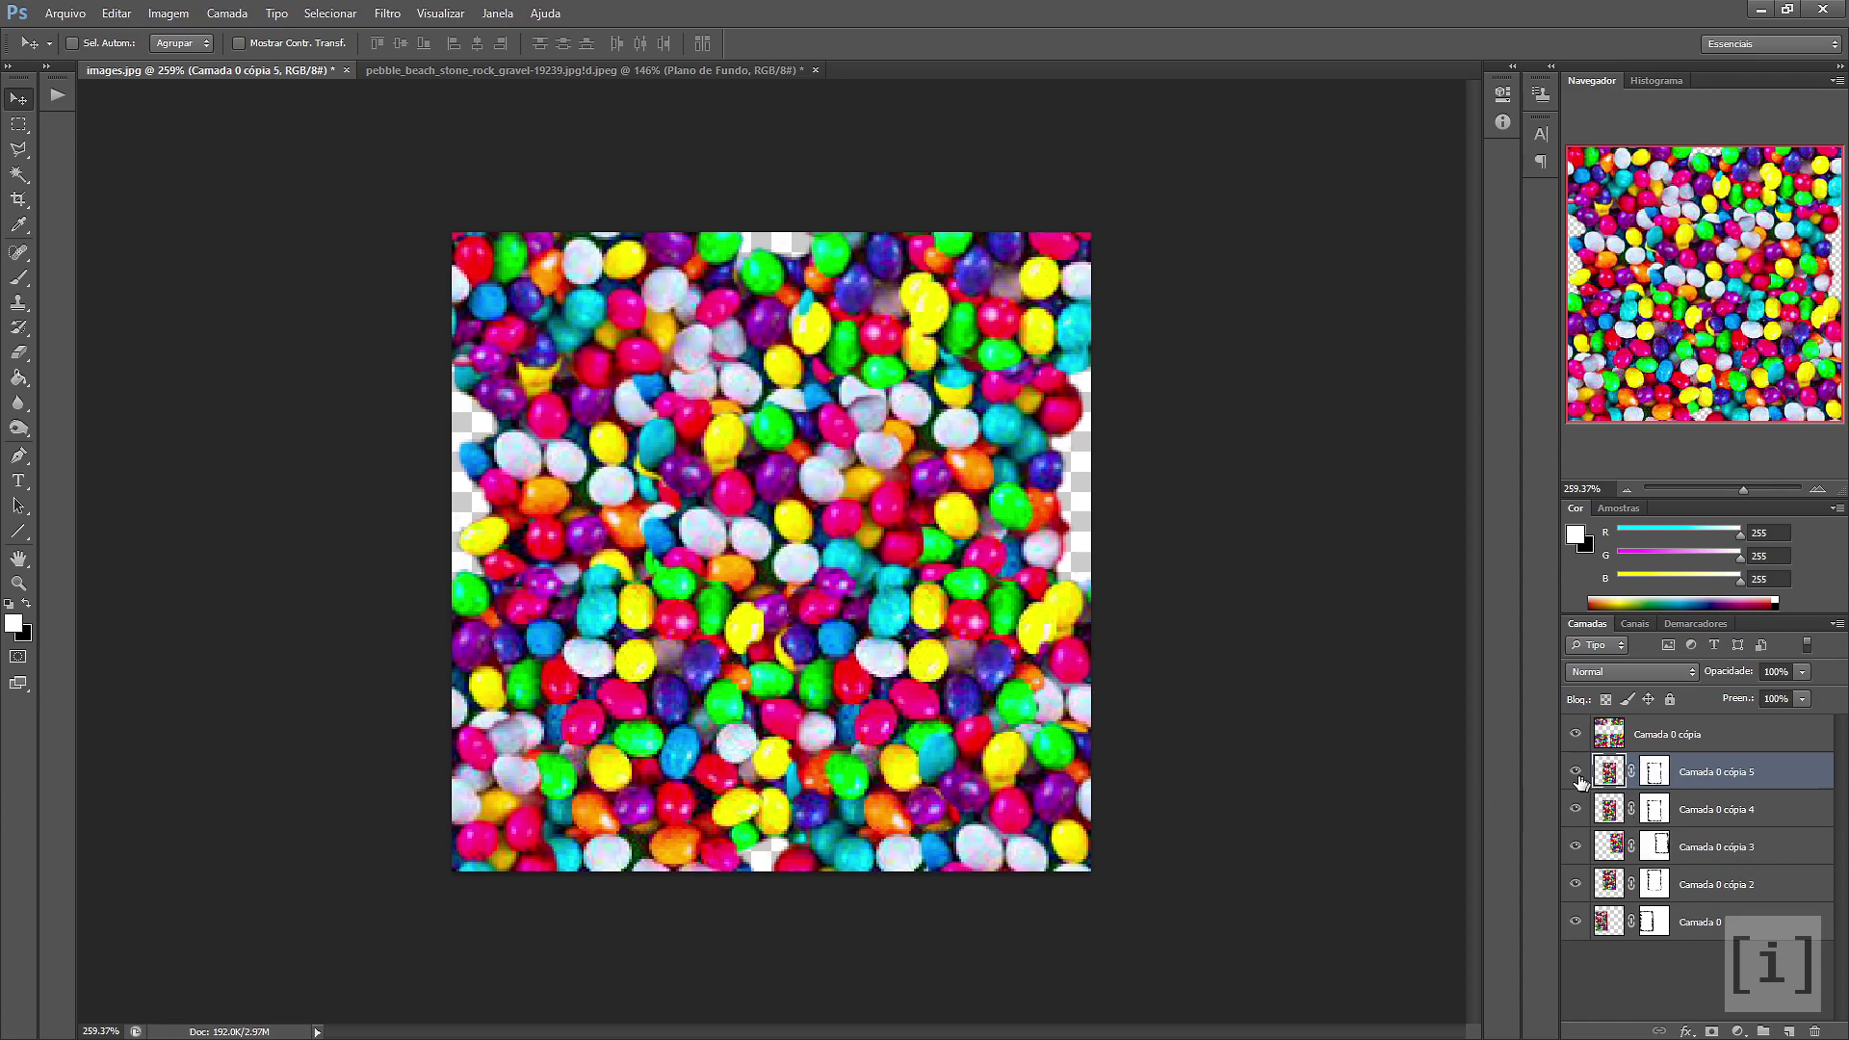
left_click(1576, 776)
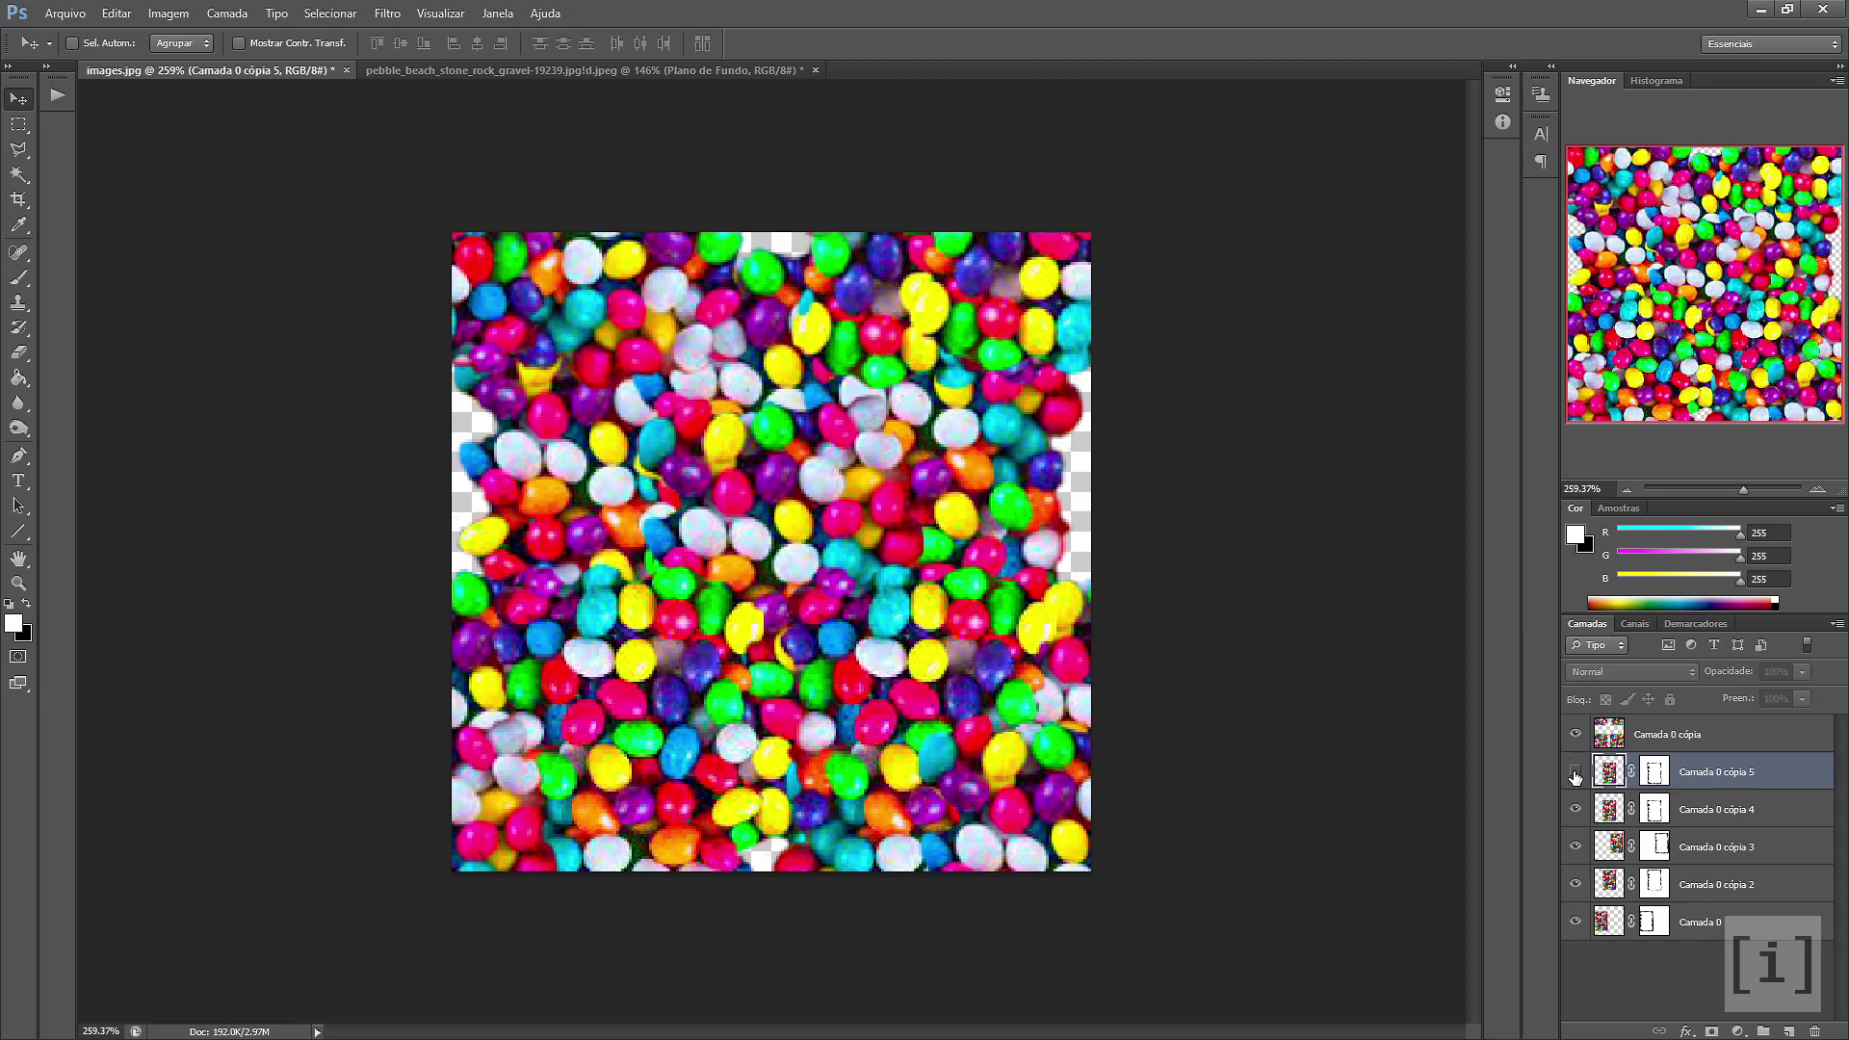
right_click(1713, 814)
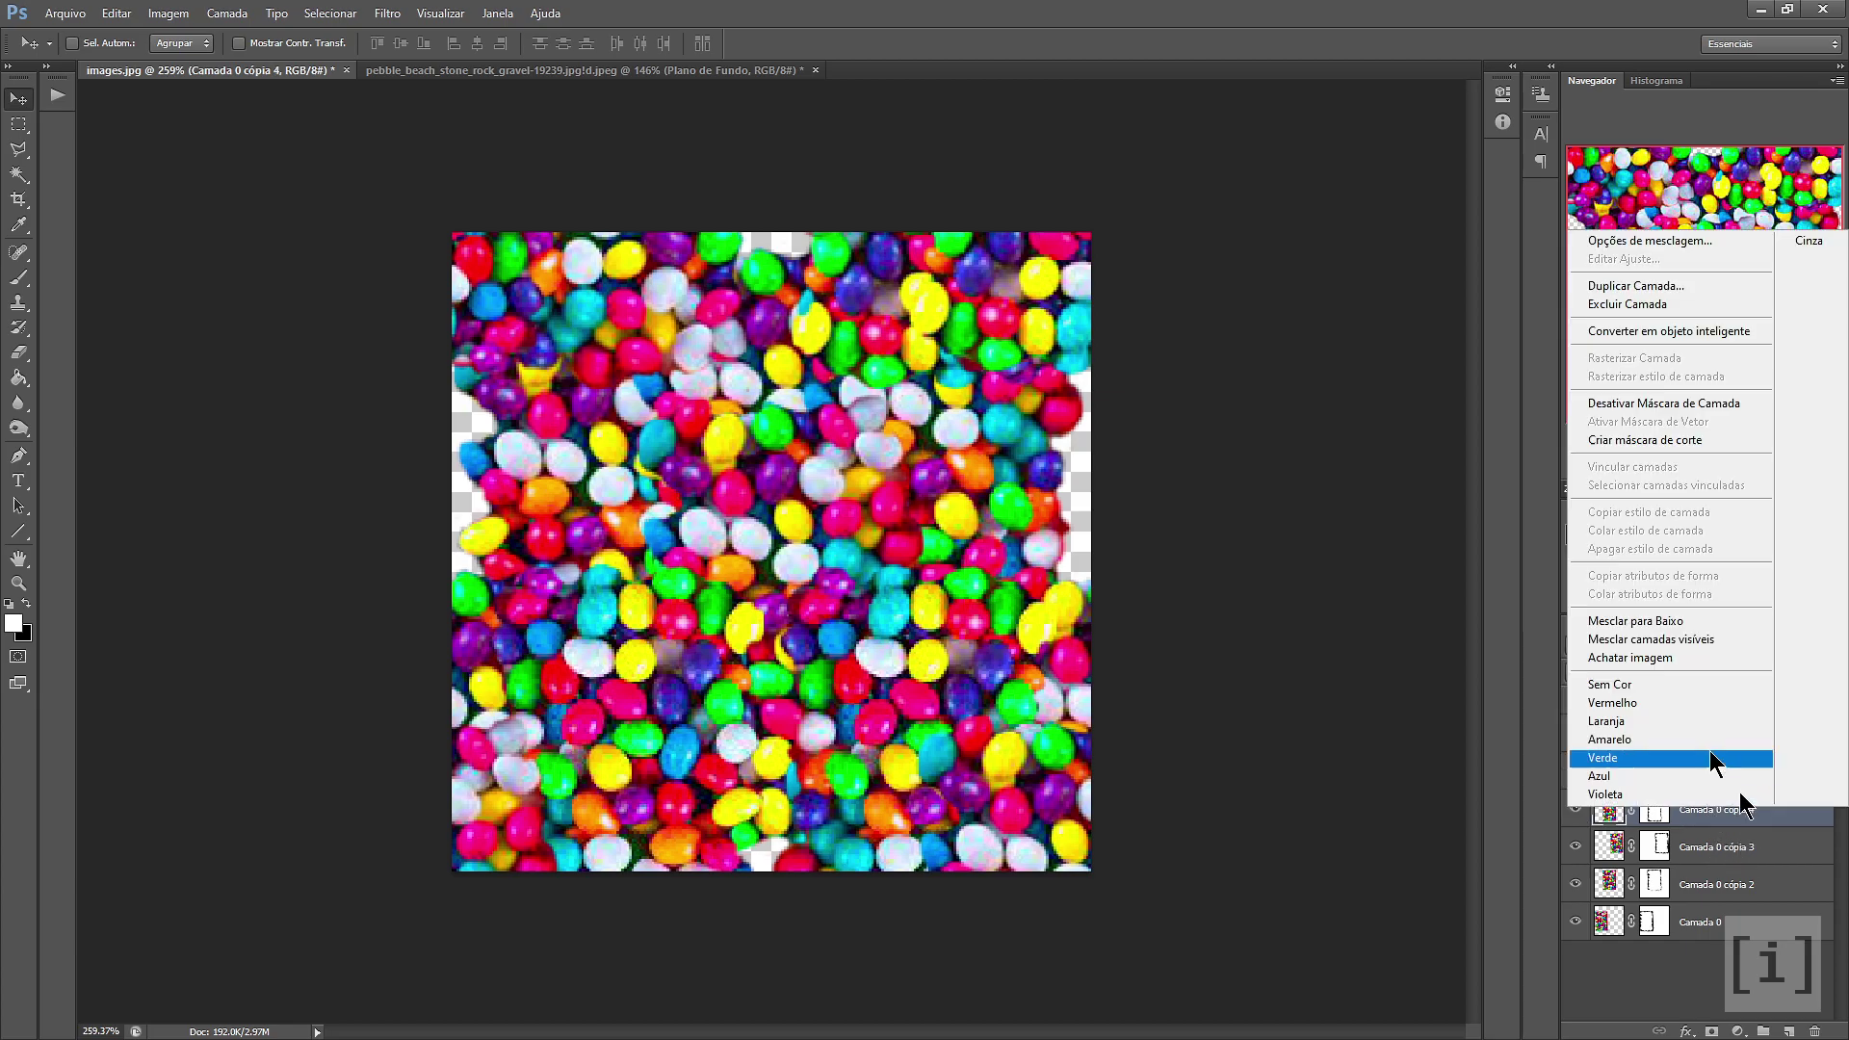
left_click(1667, 637)
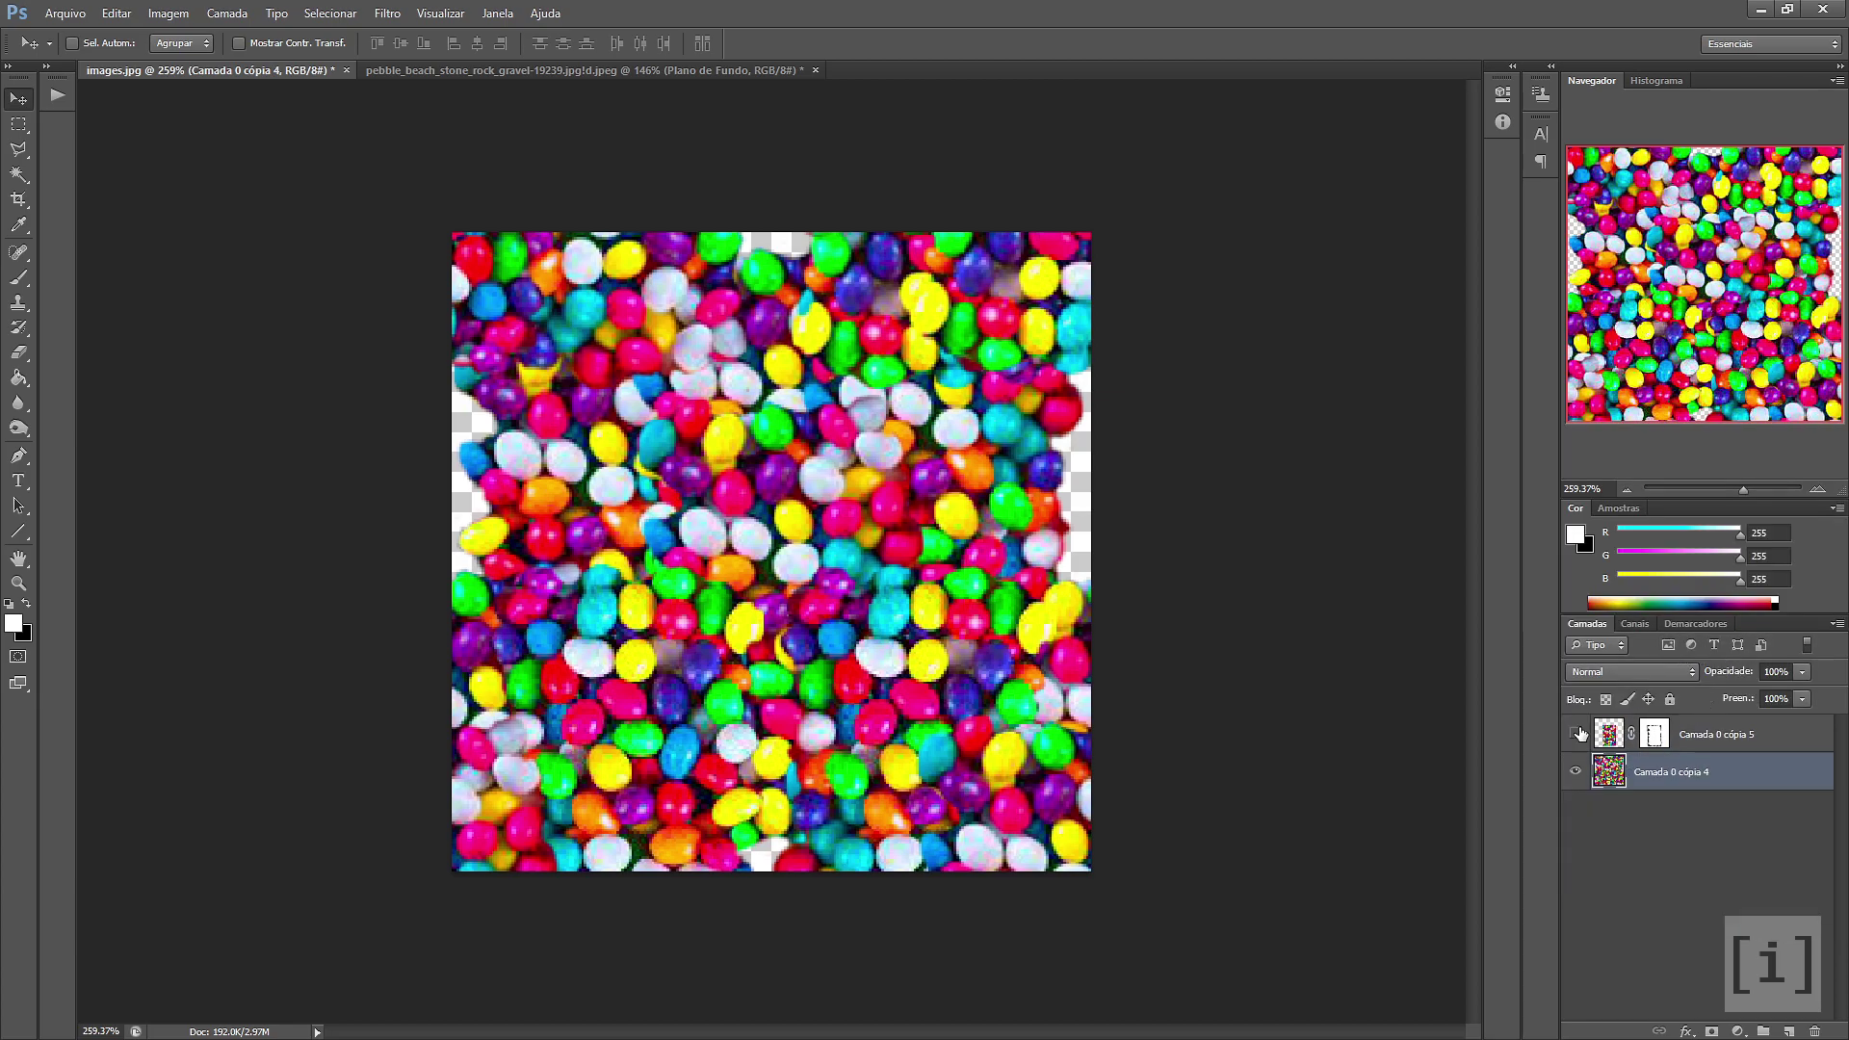
Cancel the Deslocamento dialog and undo back to the unshifted merged layer
left_click(388, 14)
mouse_move(433, 428)
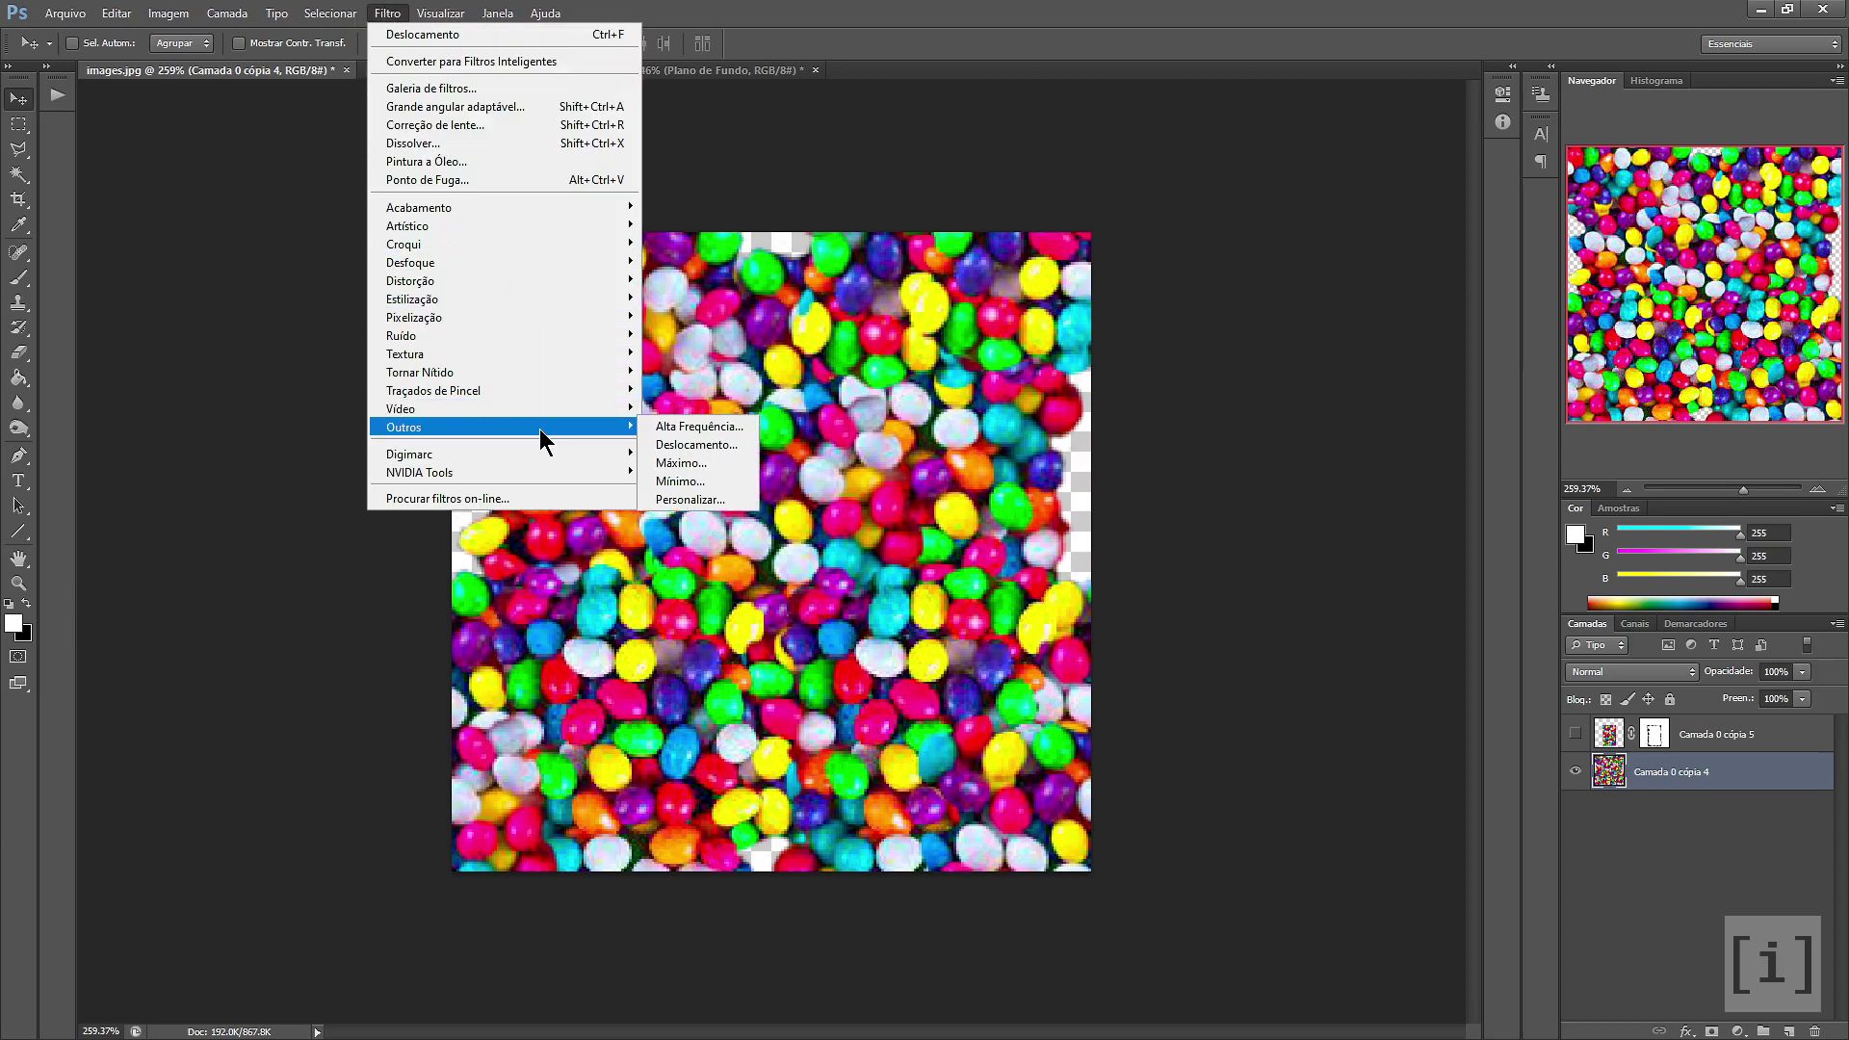
left_click(695, 444)
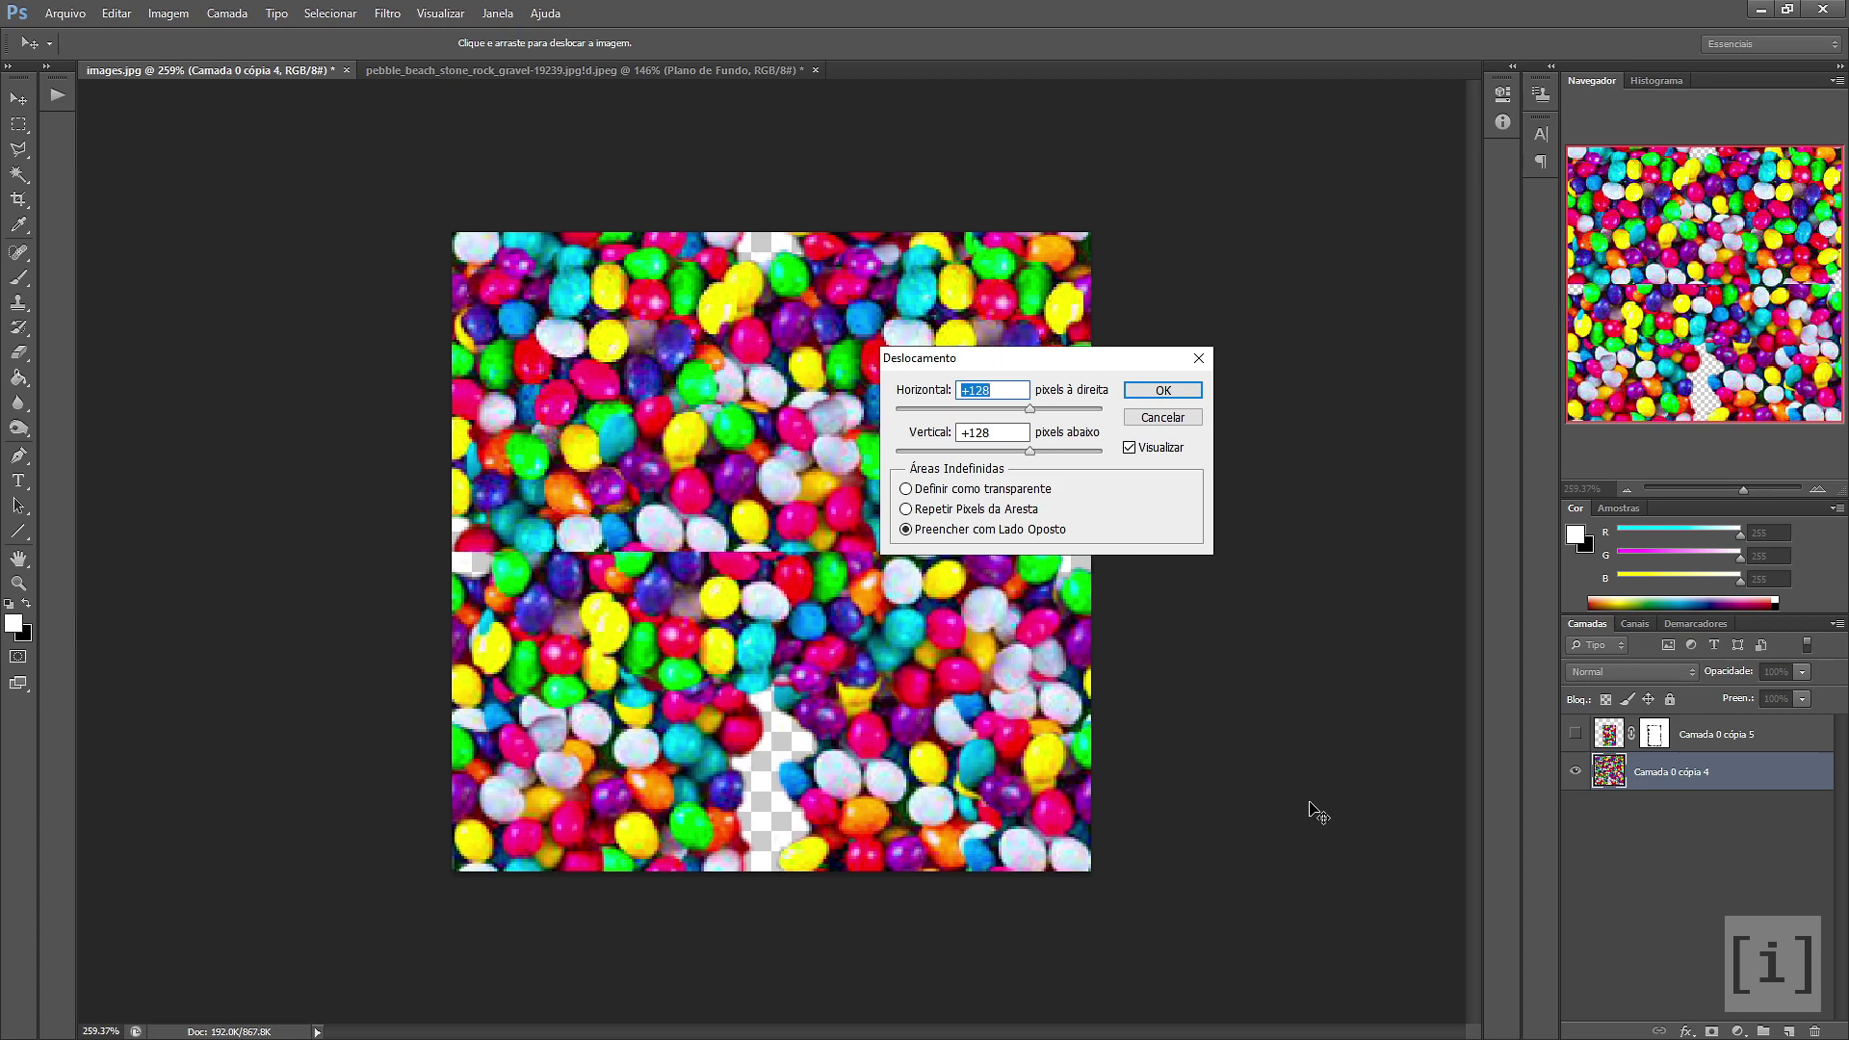
left_click(1161, 418)
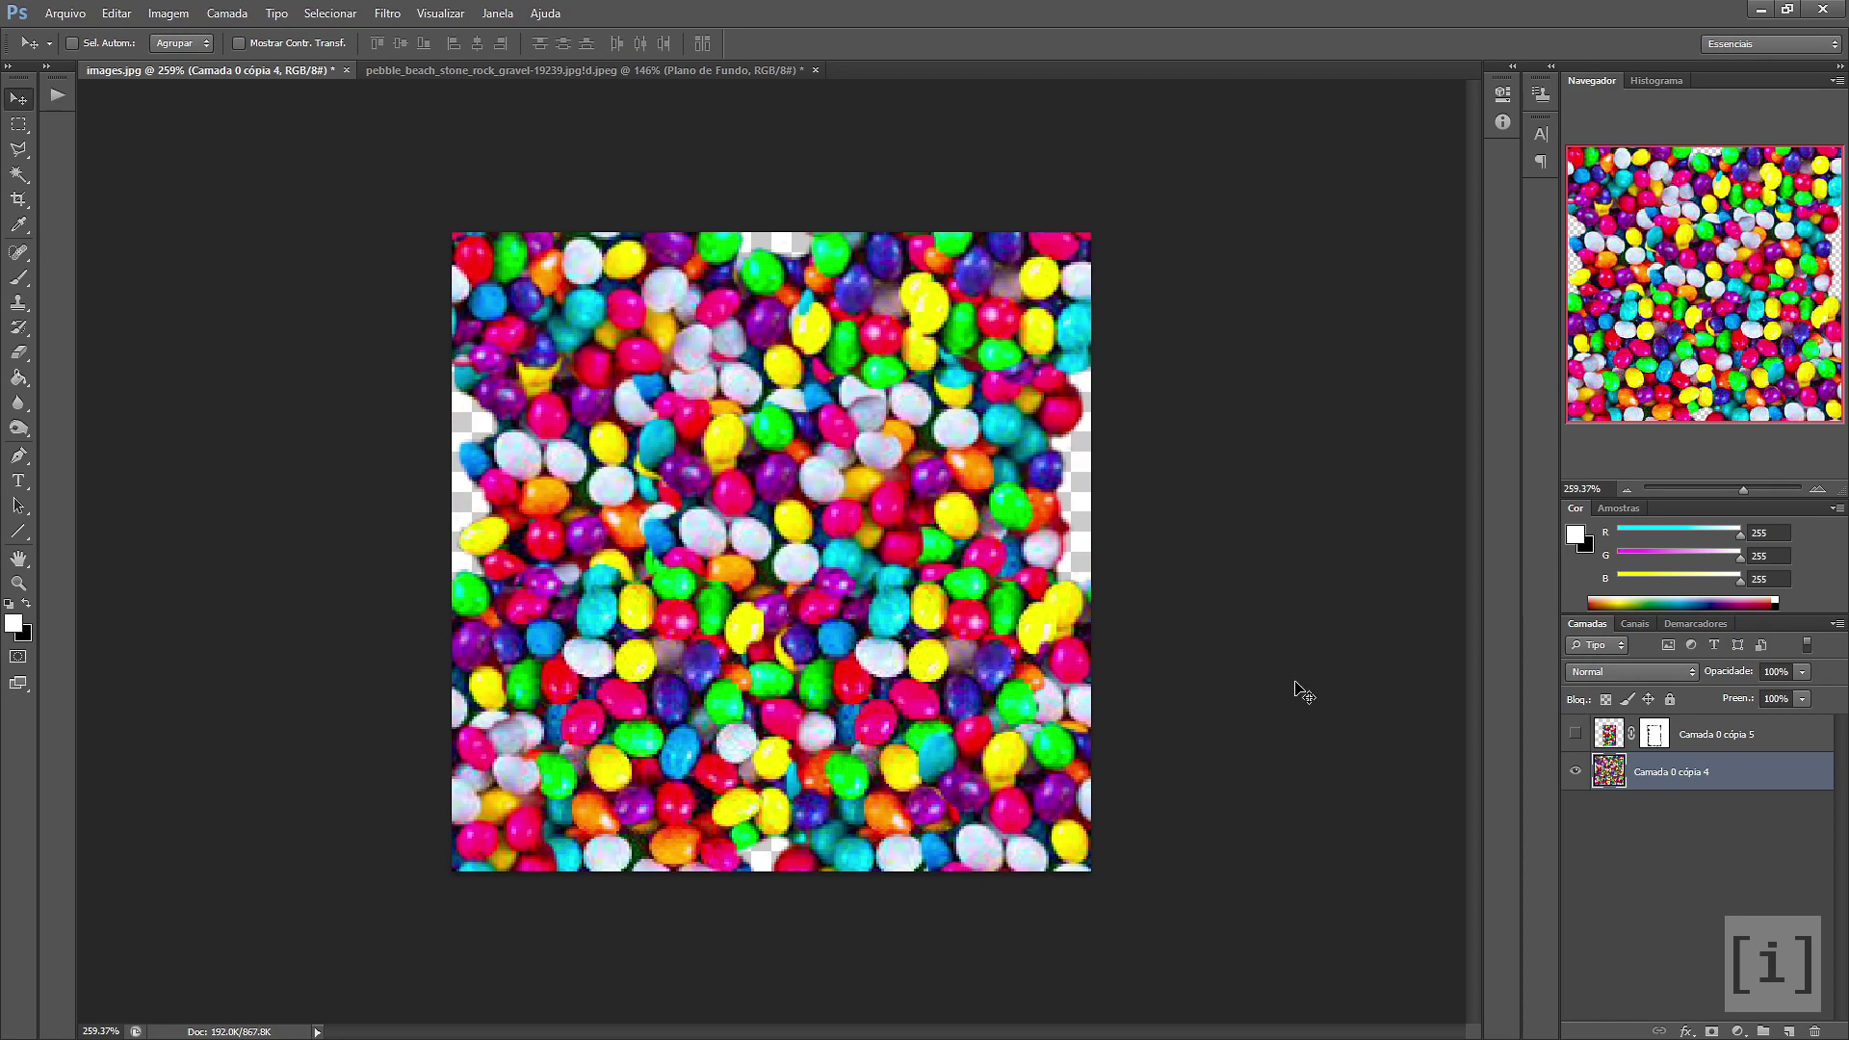
key("ctrl+z")
key("ctrl+alt+z")
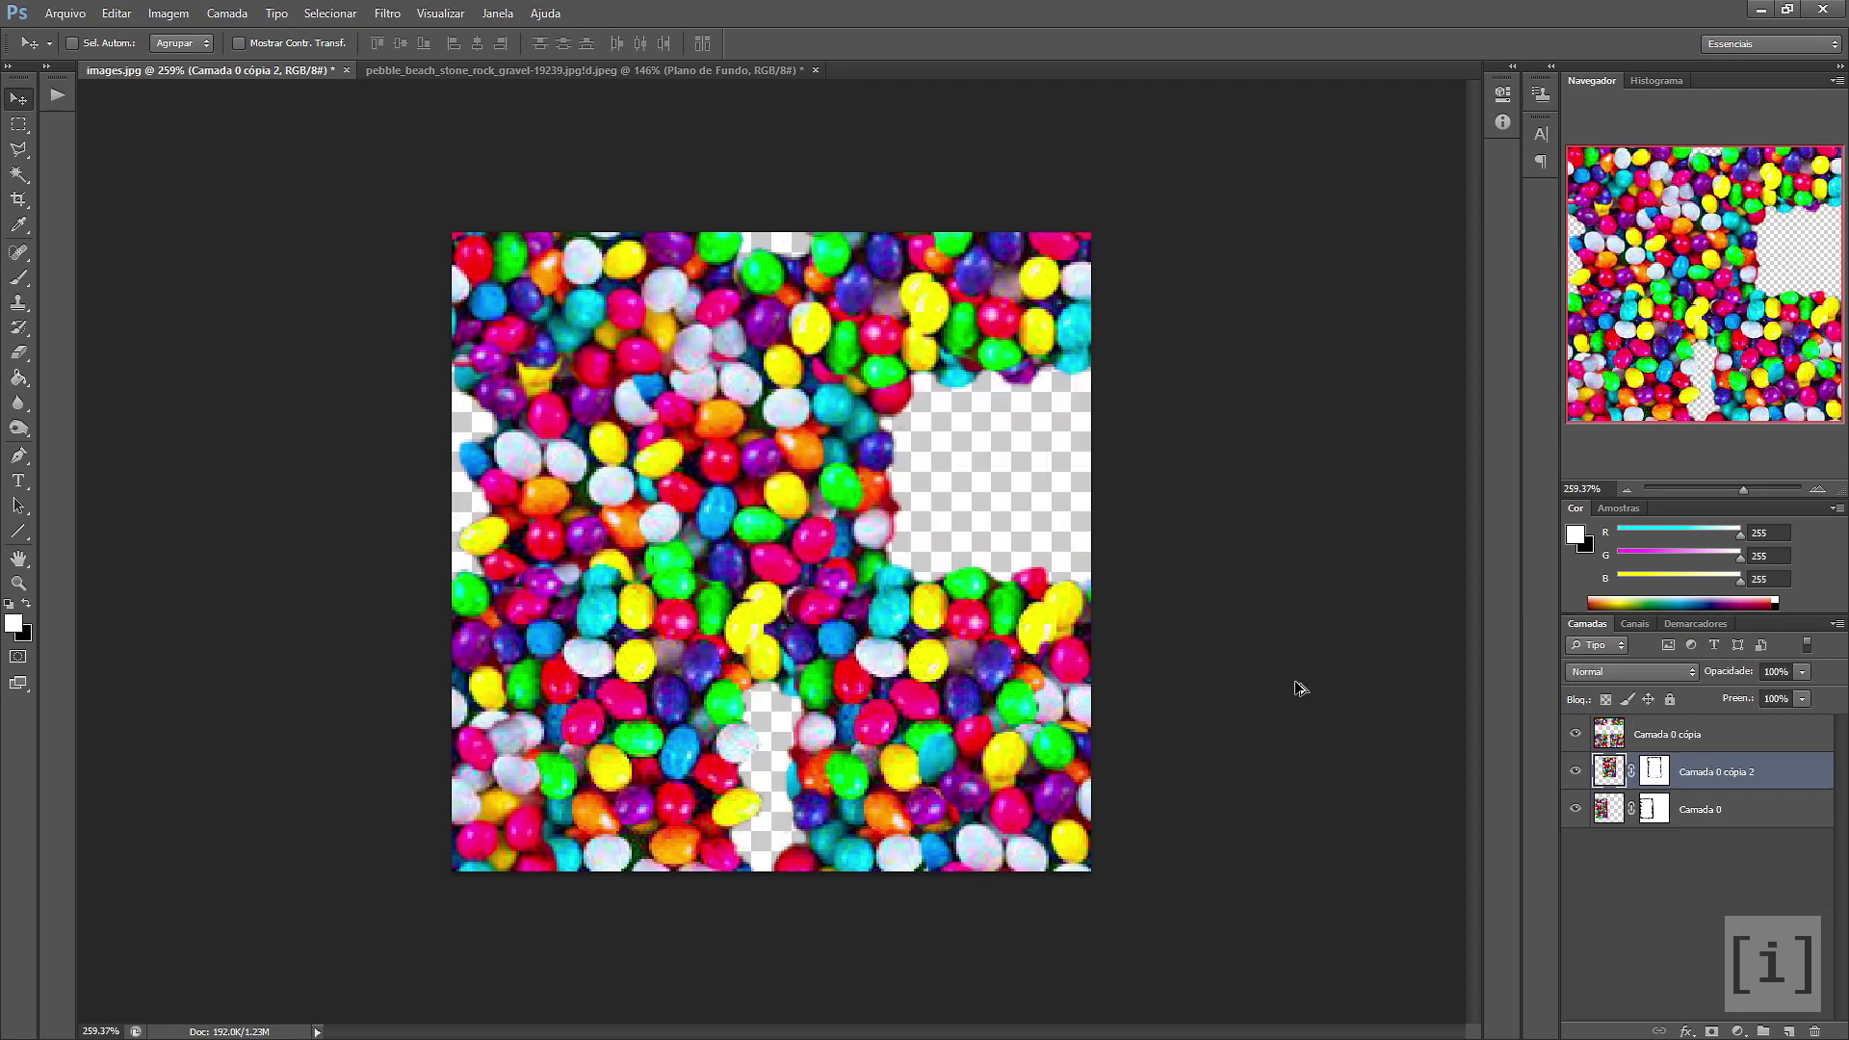
key("ctrl+alt+z")
key("ctrl+alt+z")
key("ctrl+alt+z")
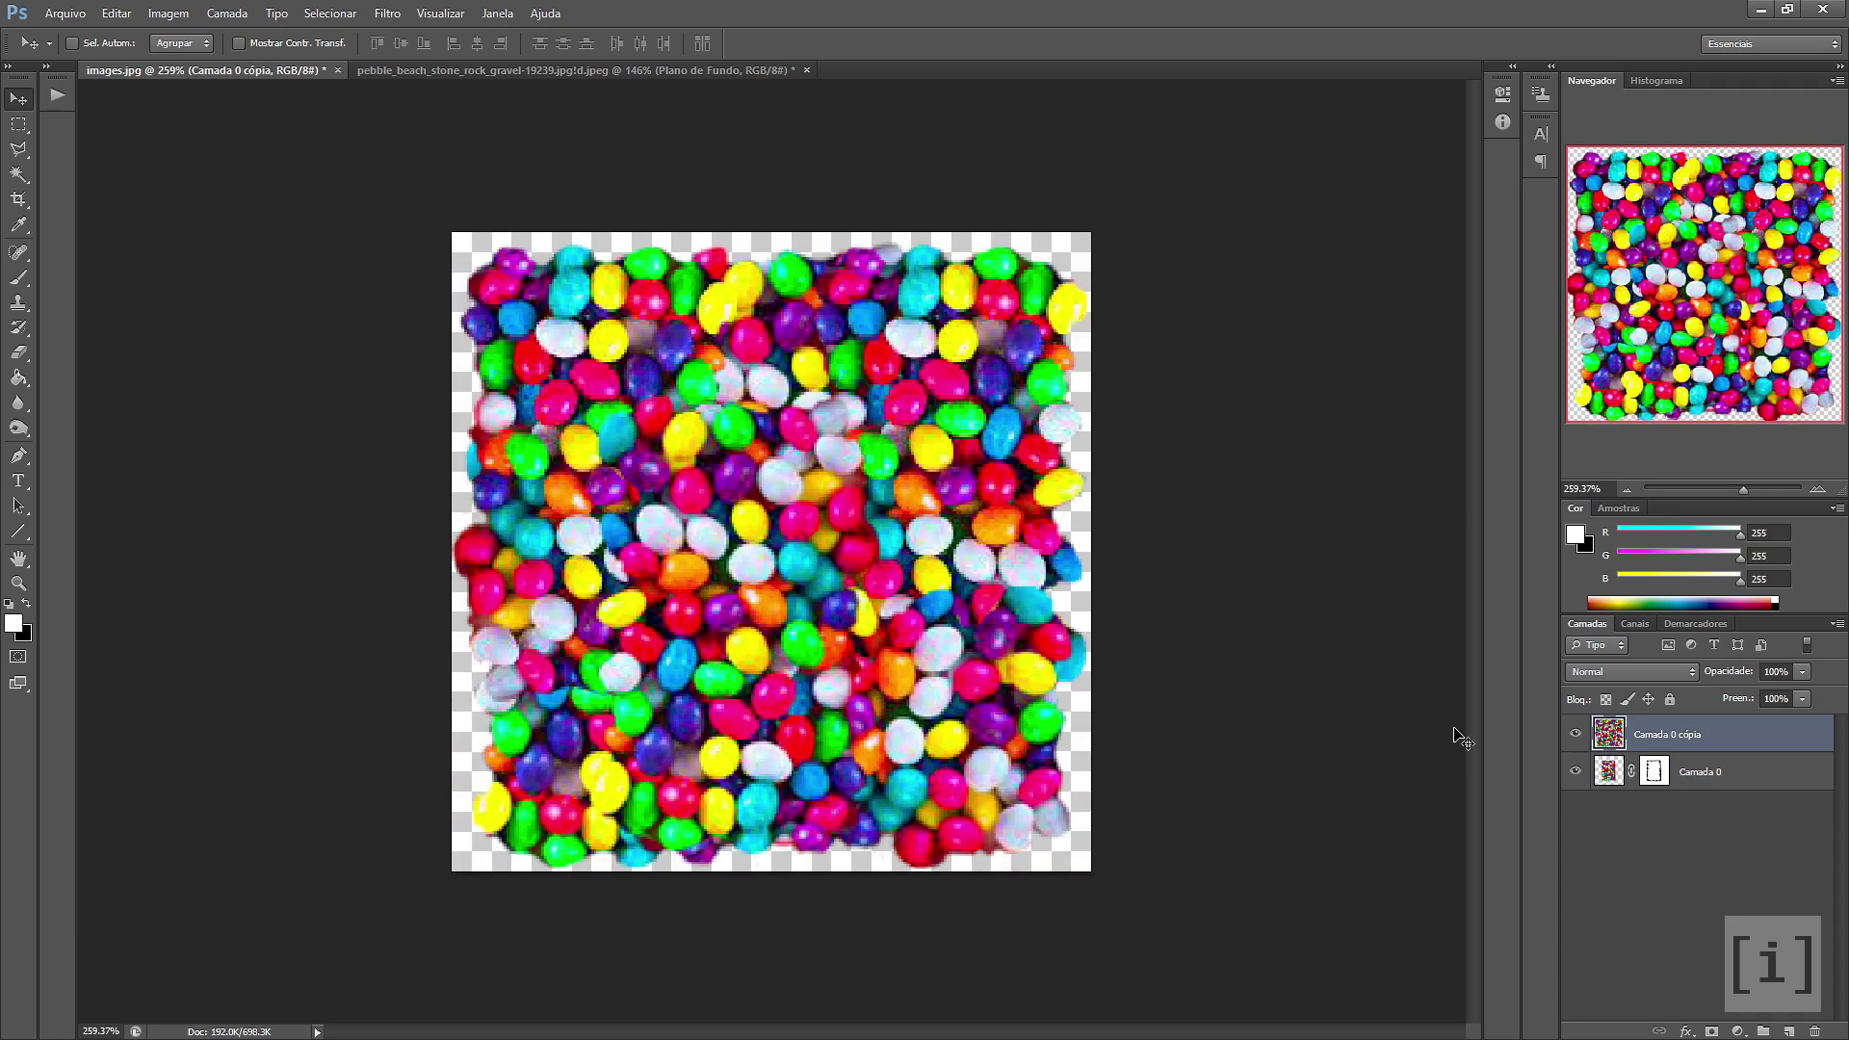
Nudge the merged jellybean layer slightly and check Image Size without changing it
left_click_drag(849, 568, 842, 557)
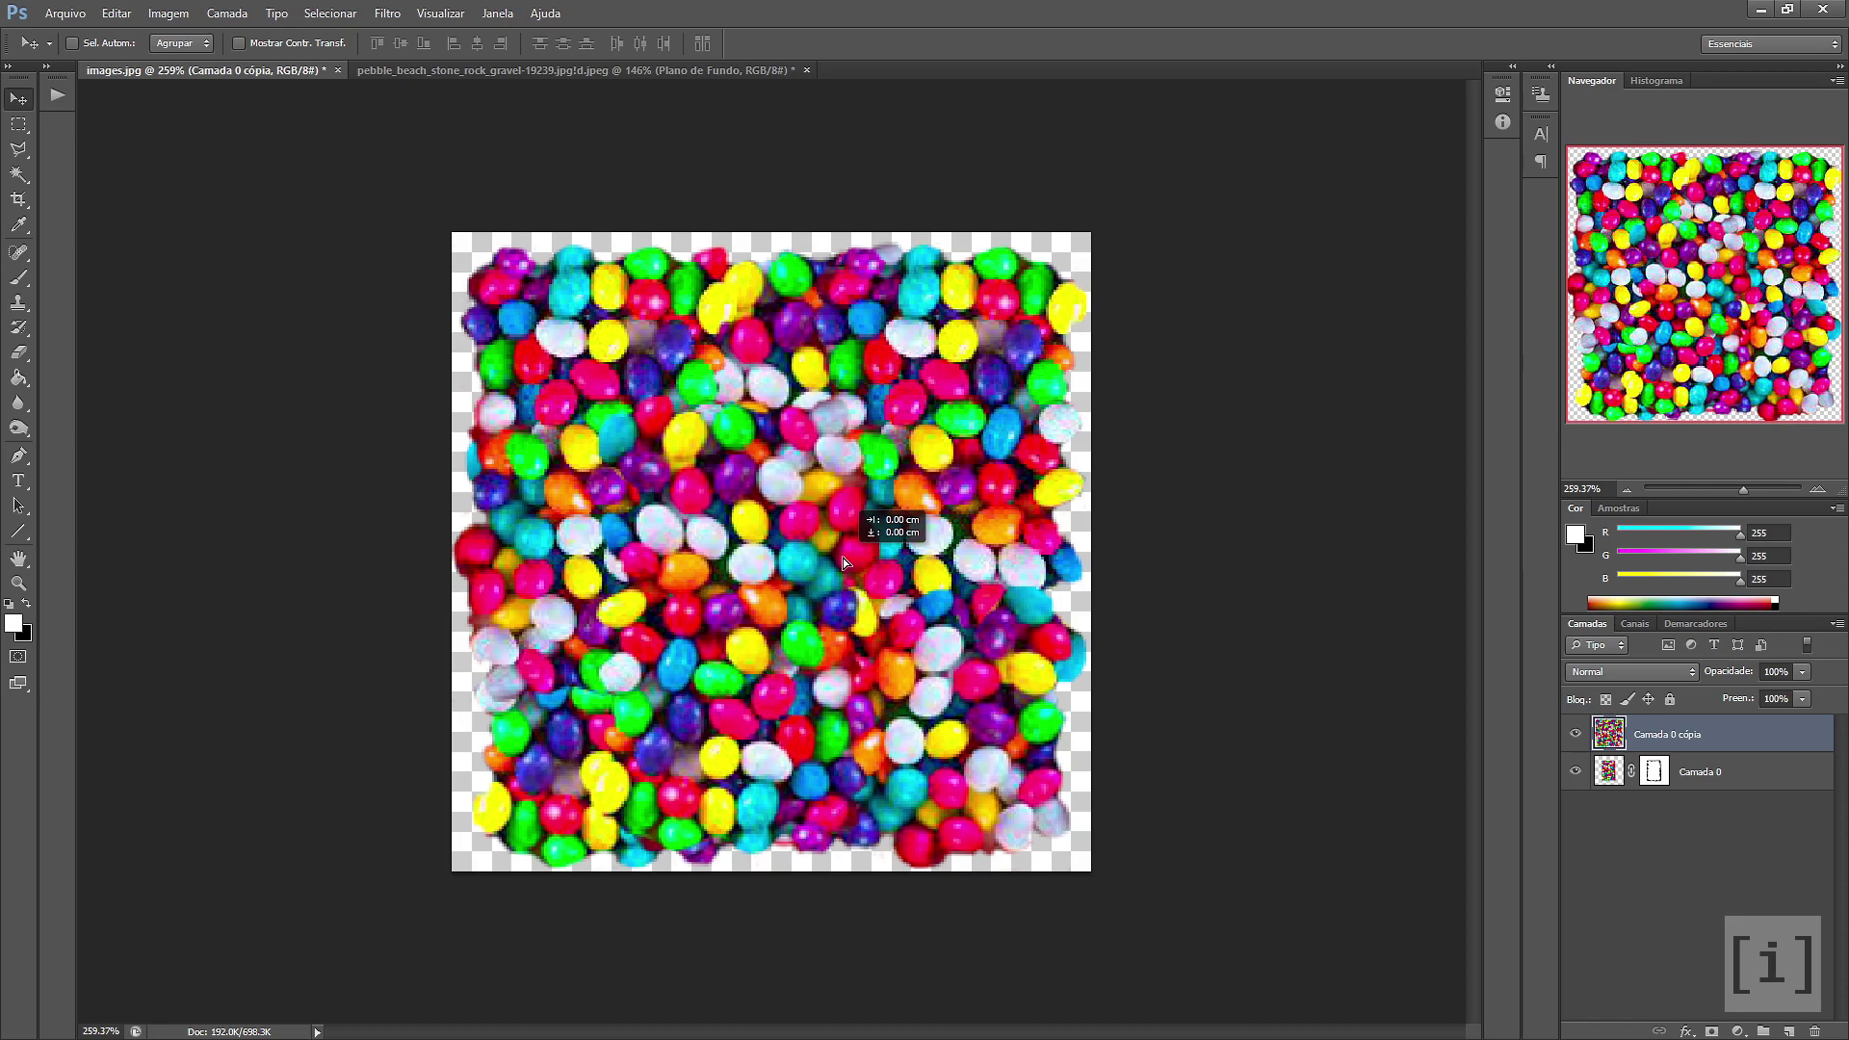
left_click(165, 19)
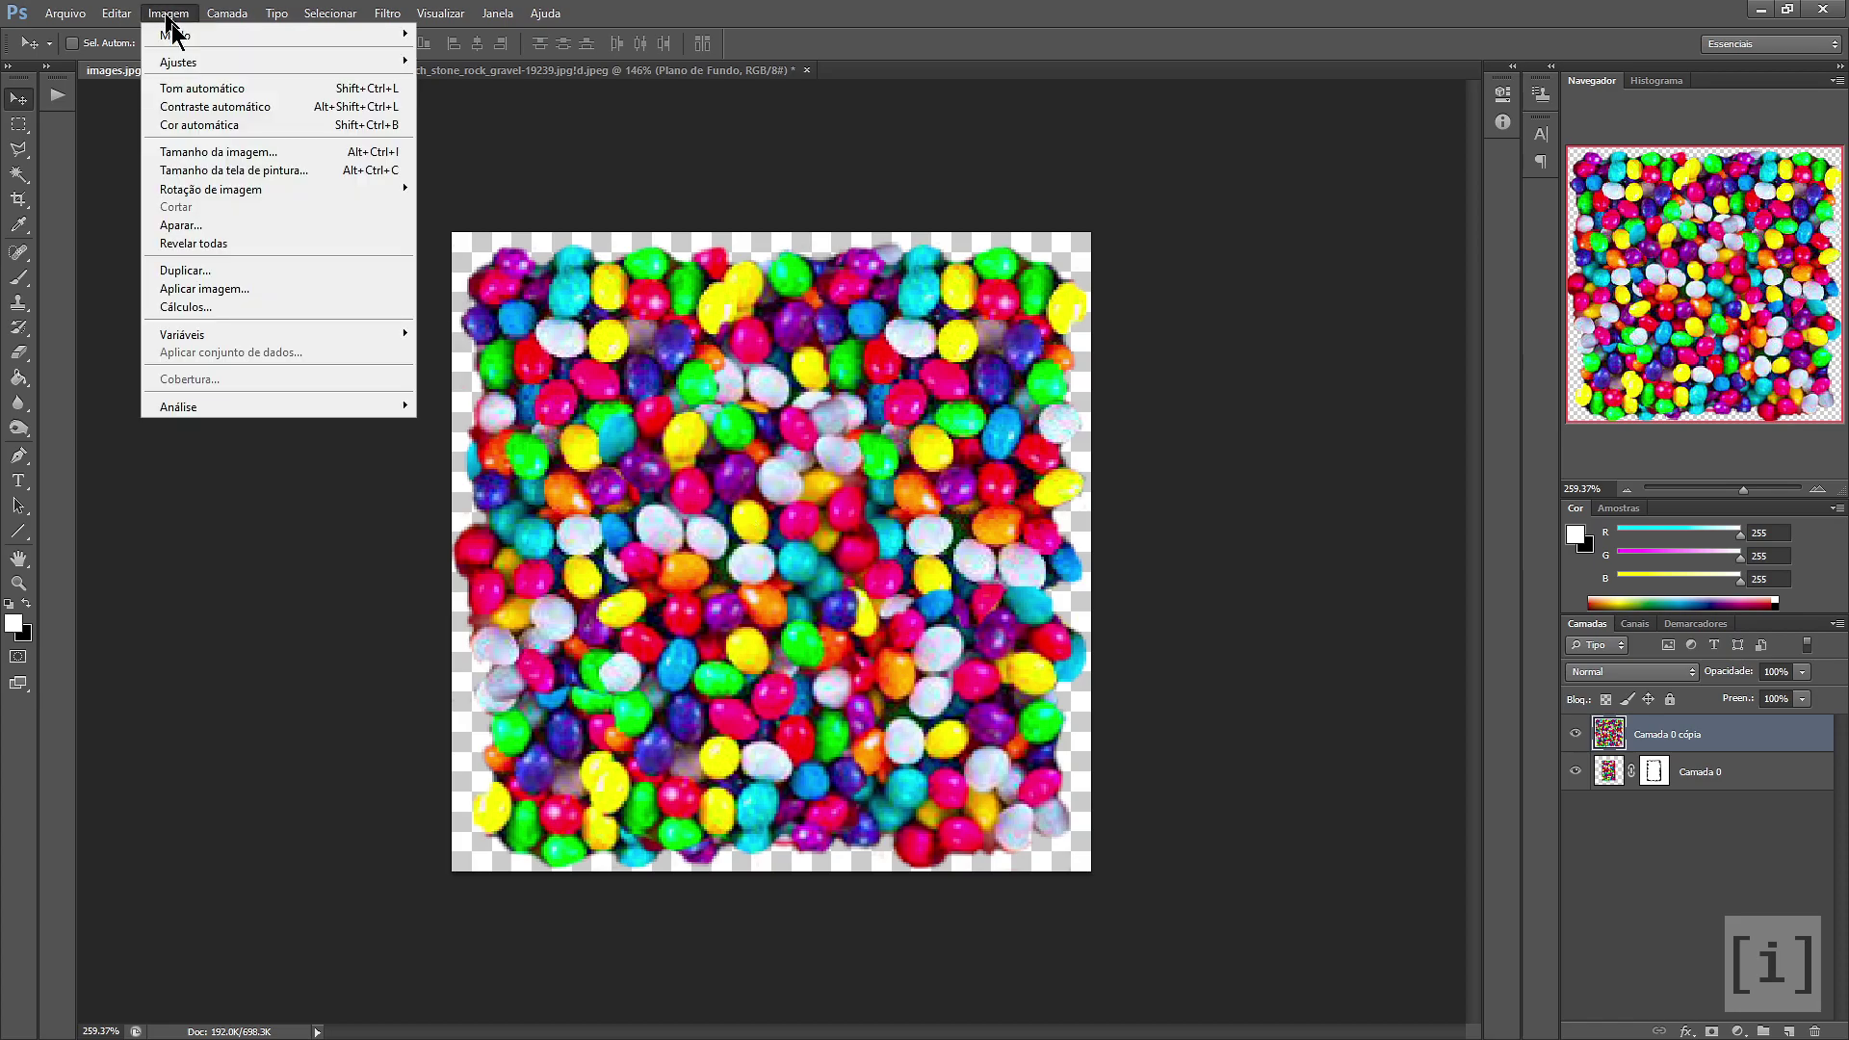
left_click(262, 154)
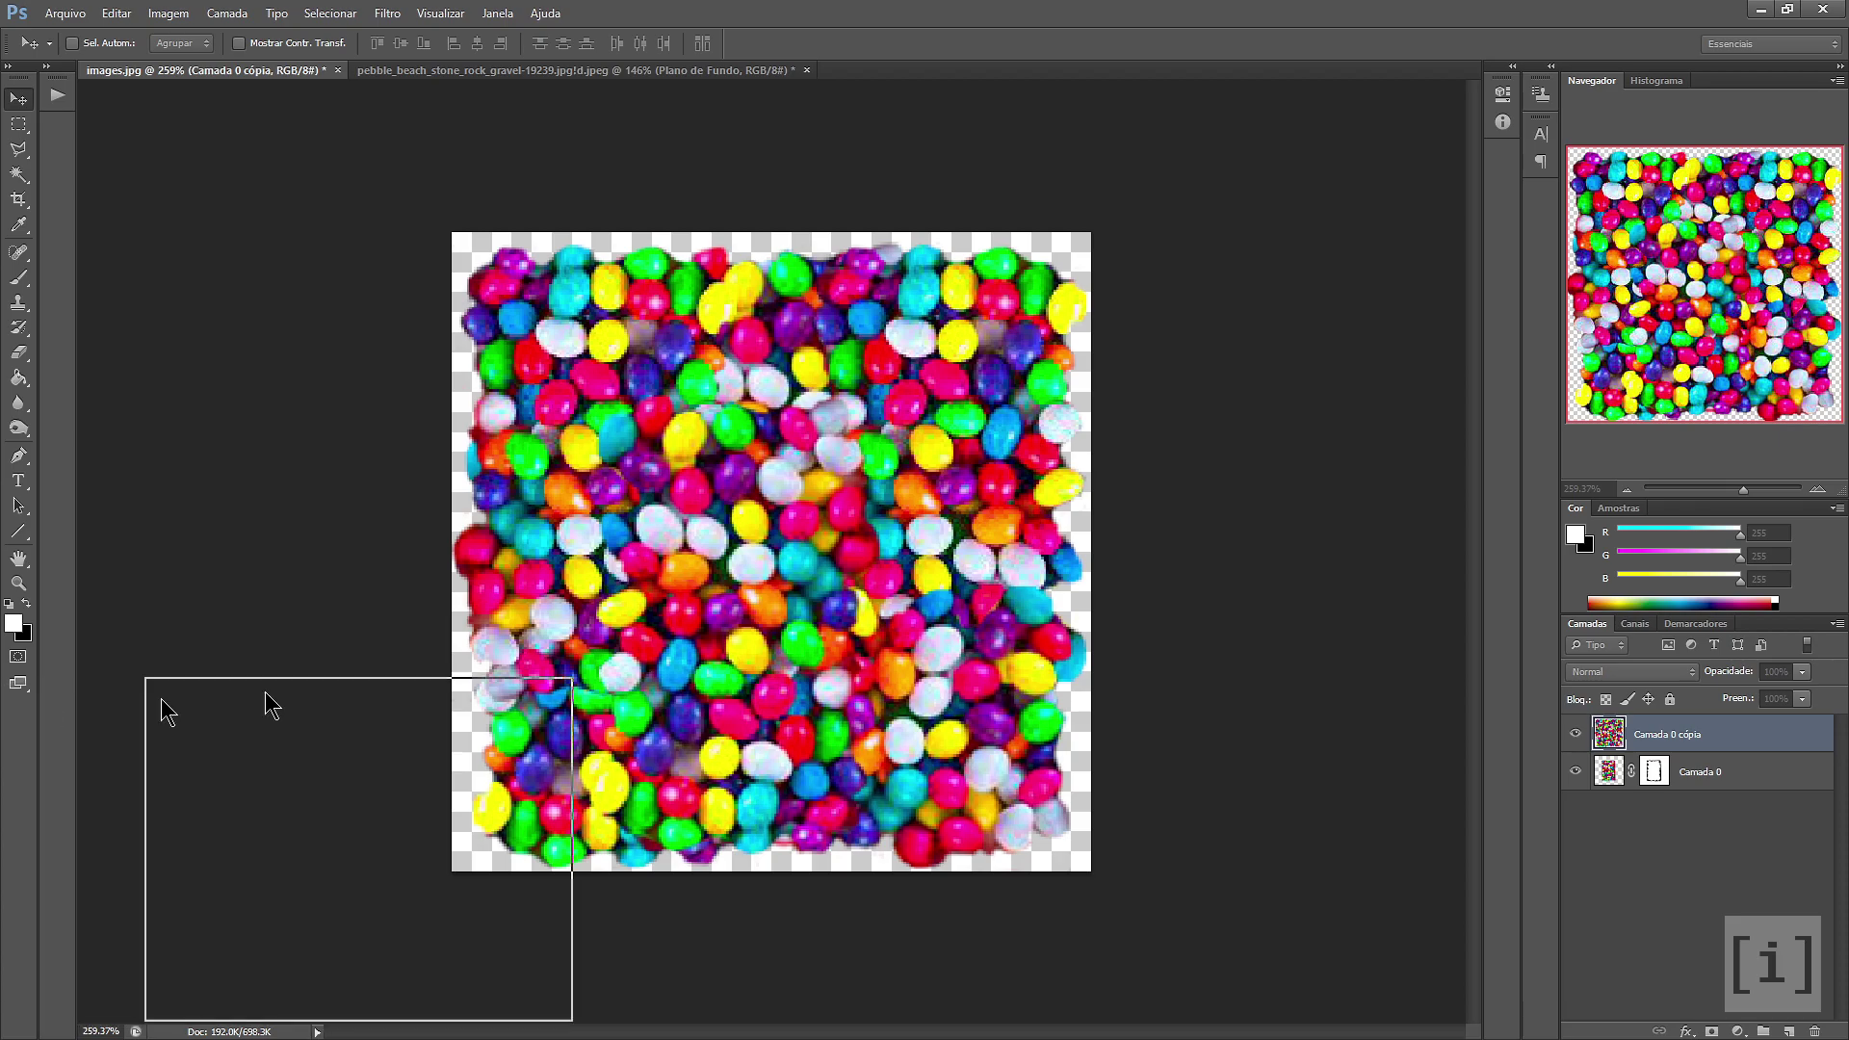
left_click(1124, 469)
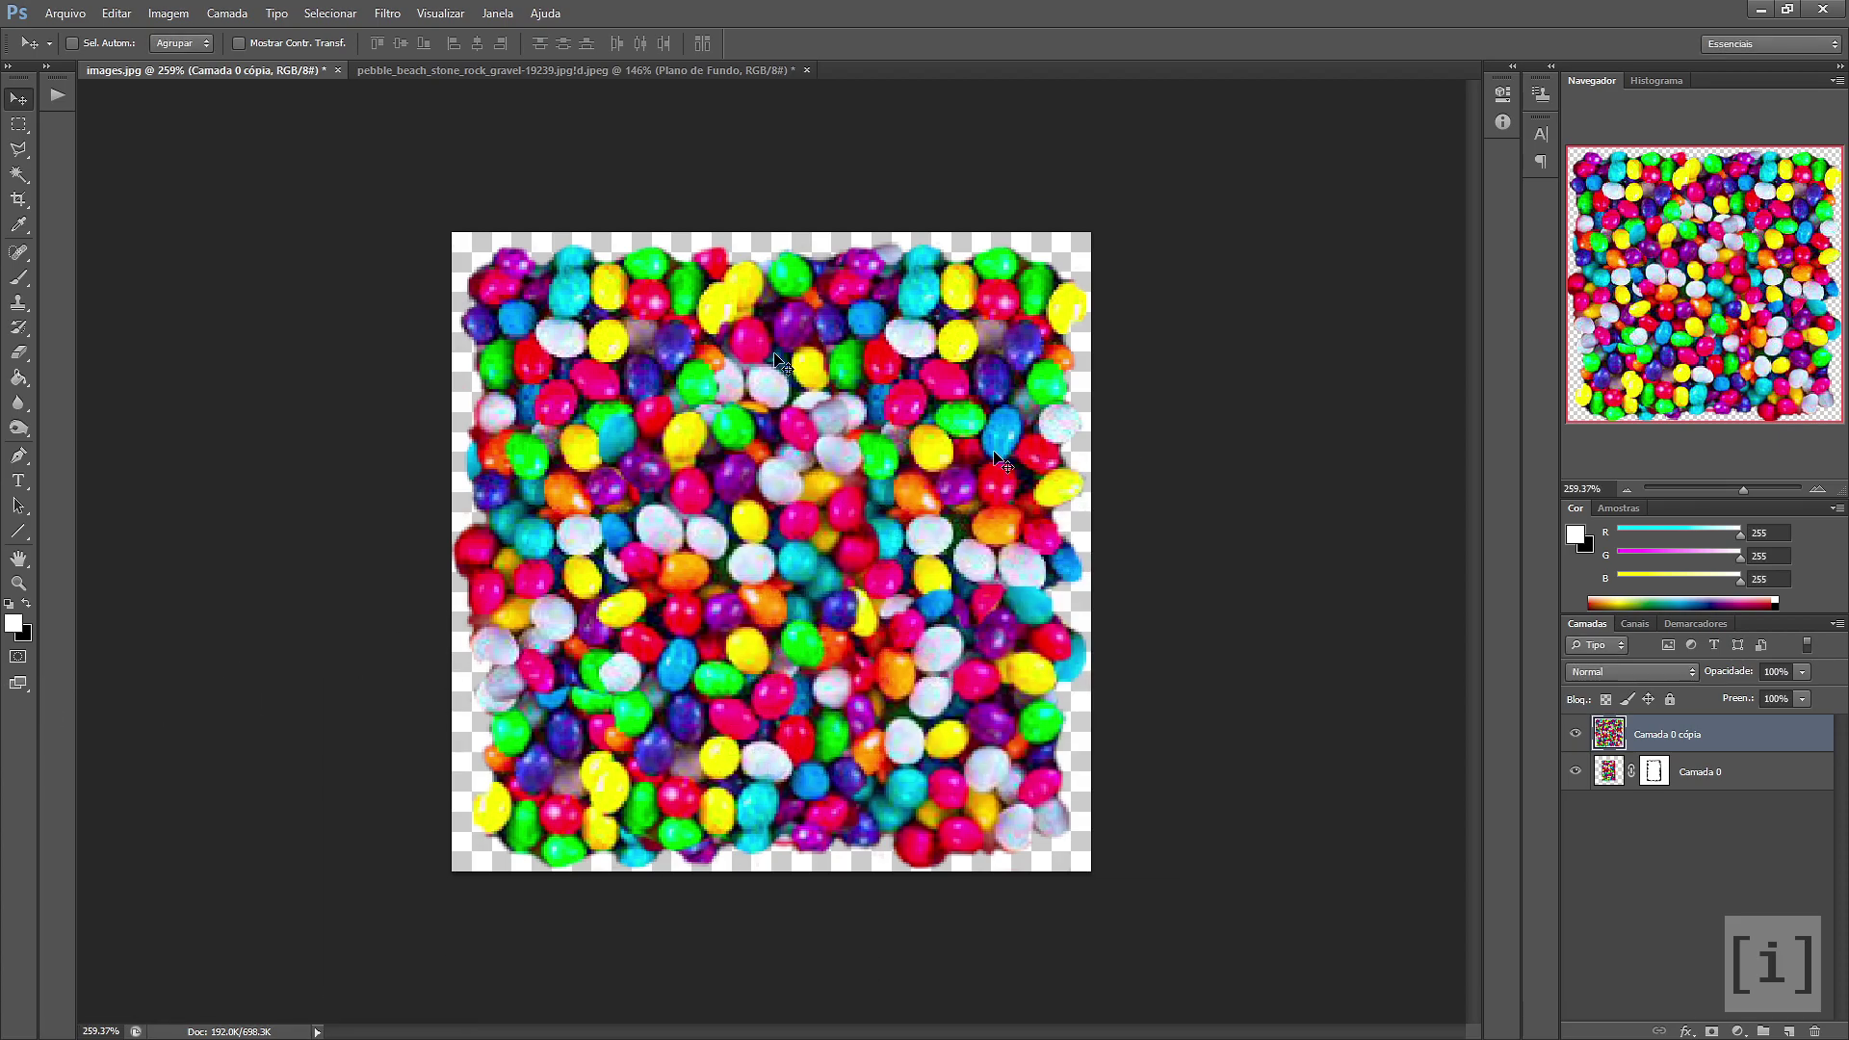
Offset Camada 0 cópia 128 px with Preencher com Lado Oposto, then hide Camada 0
left_click(387, 13)
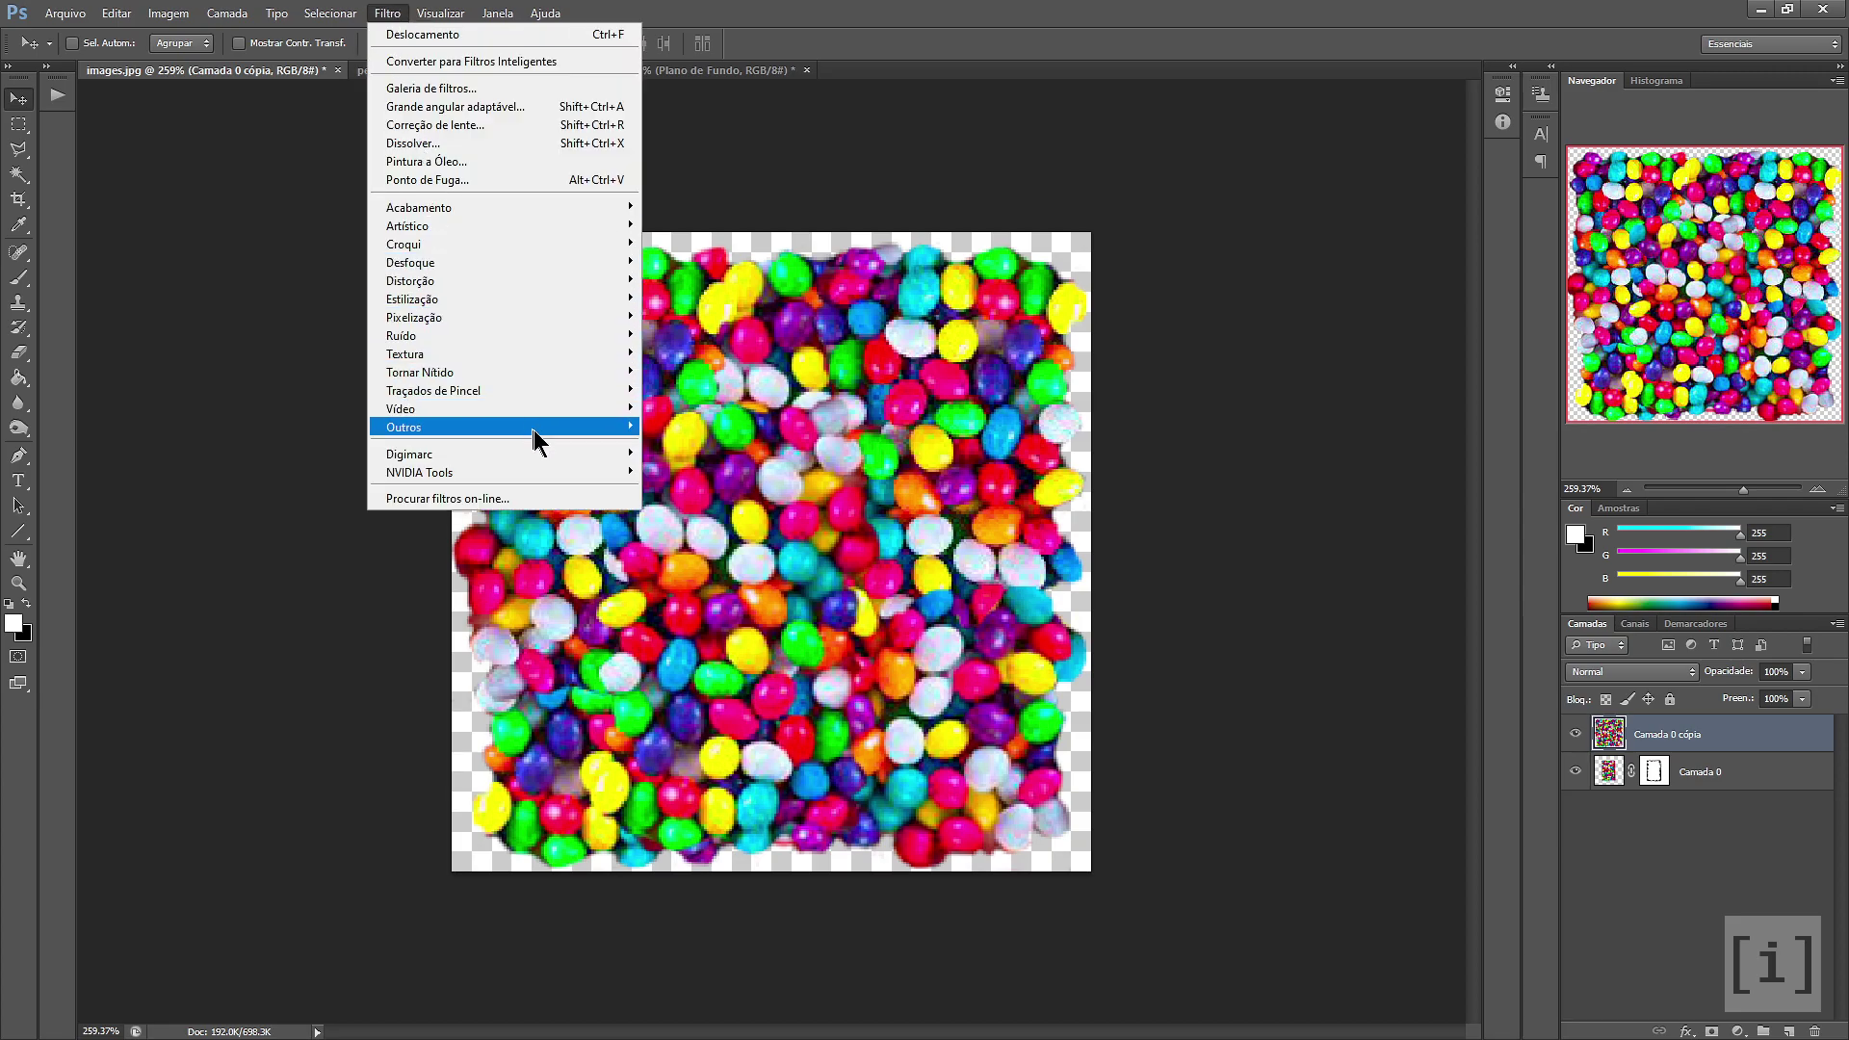
mouse_move(433, 427)
left_click(724, 453)
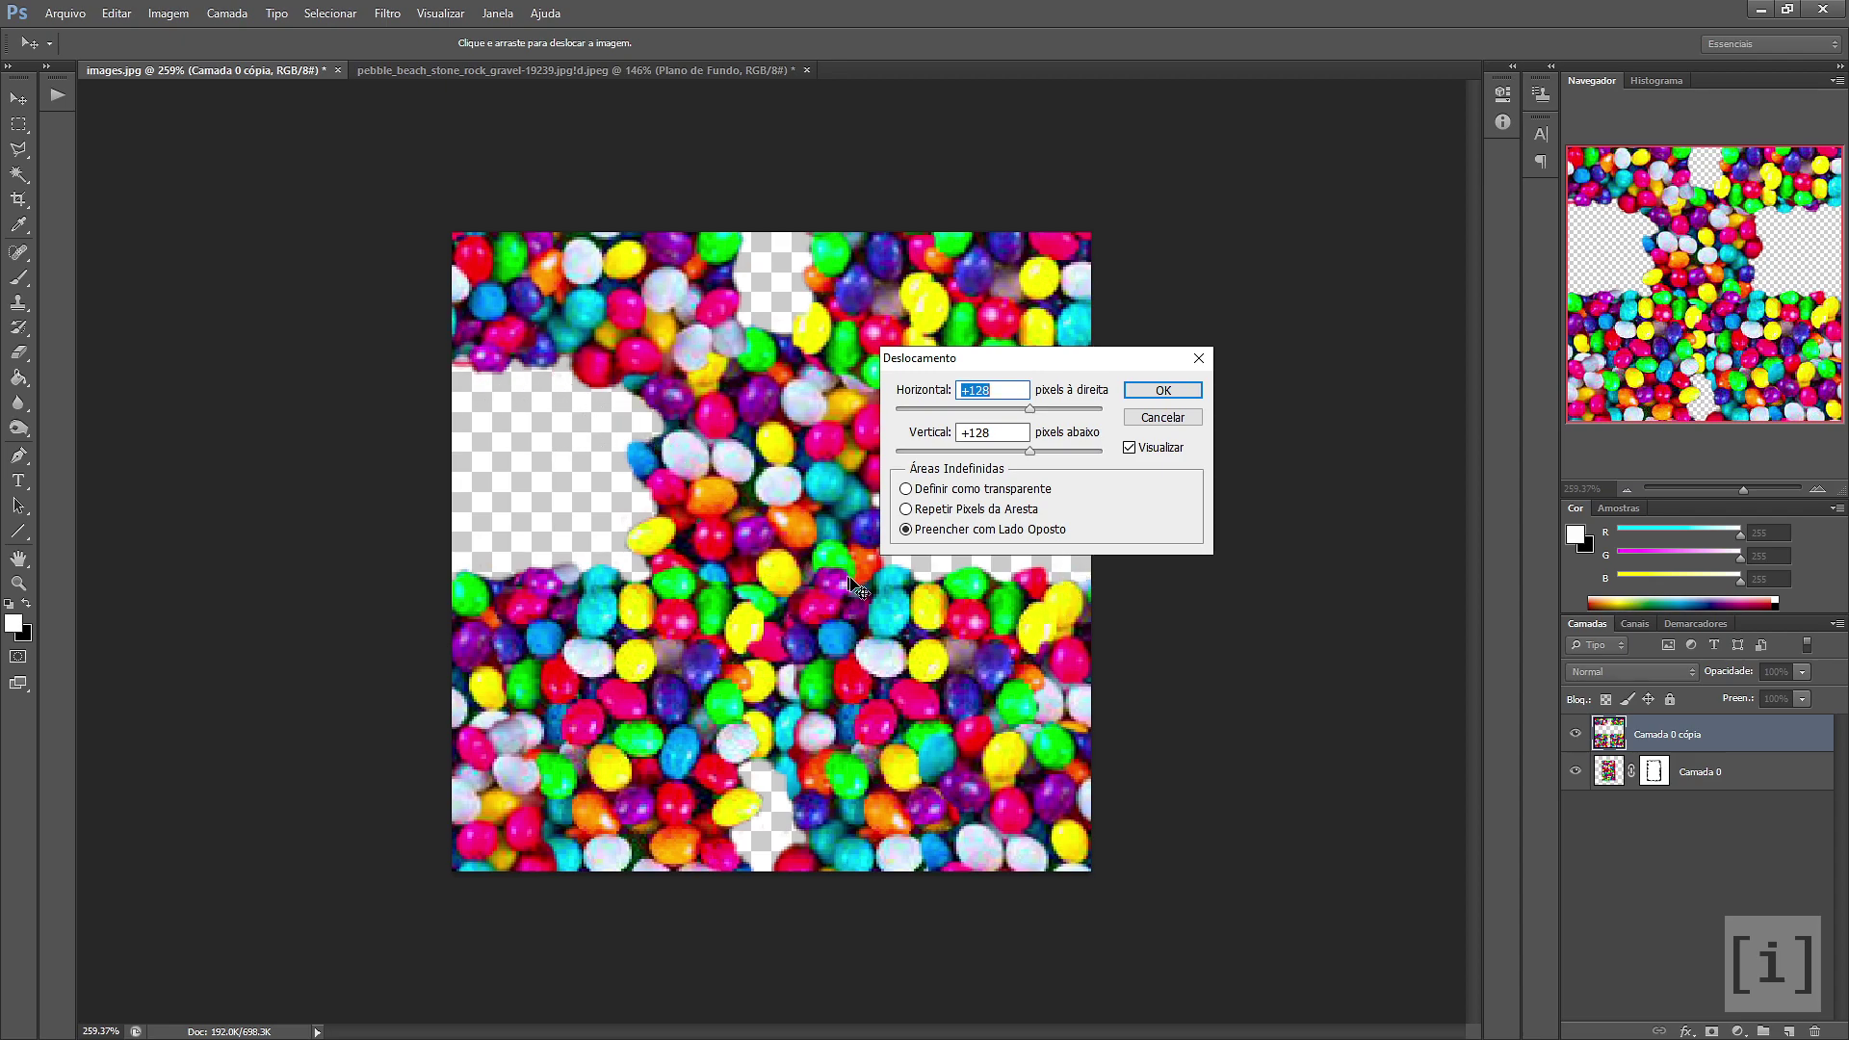
left_click(908, 507)
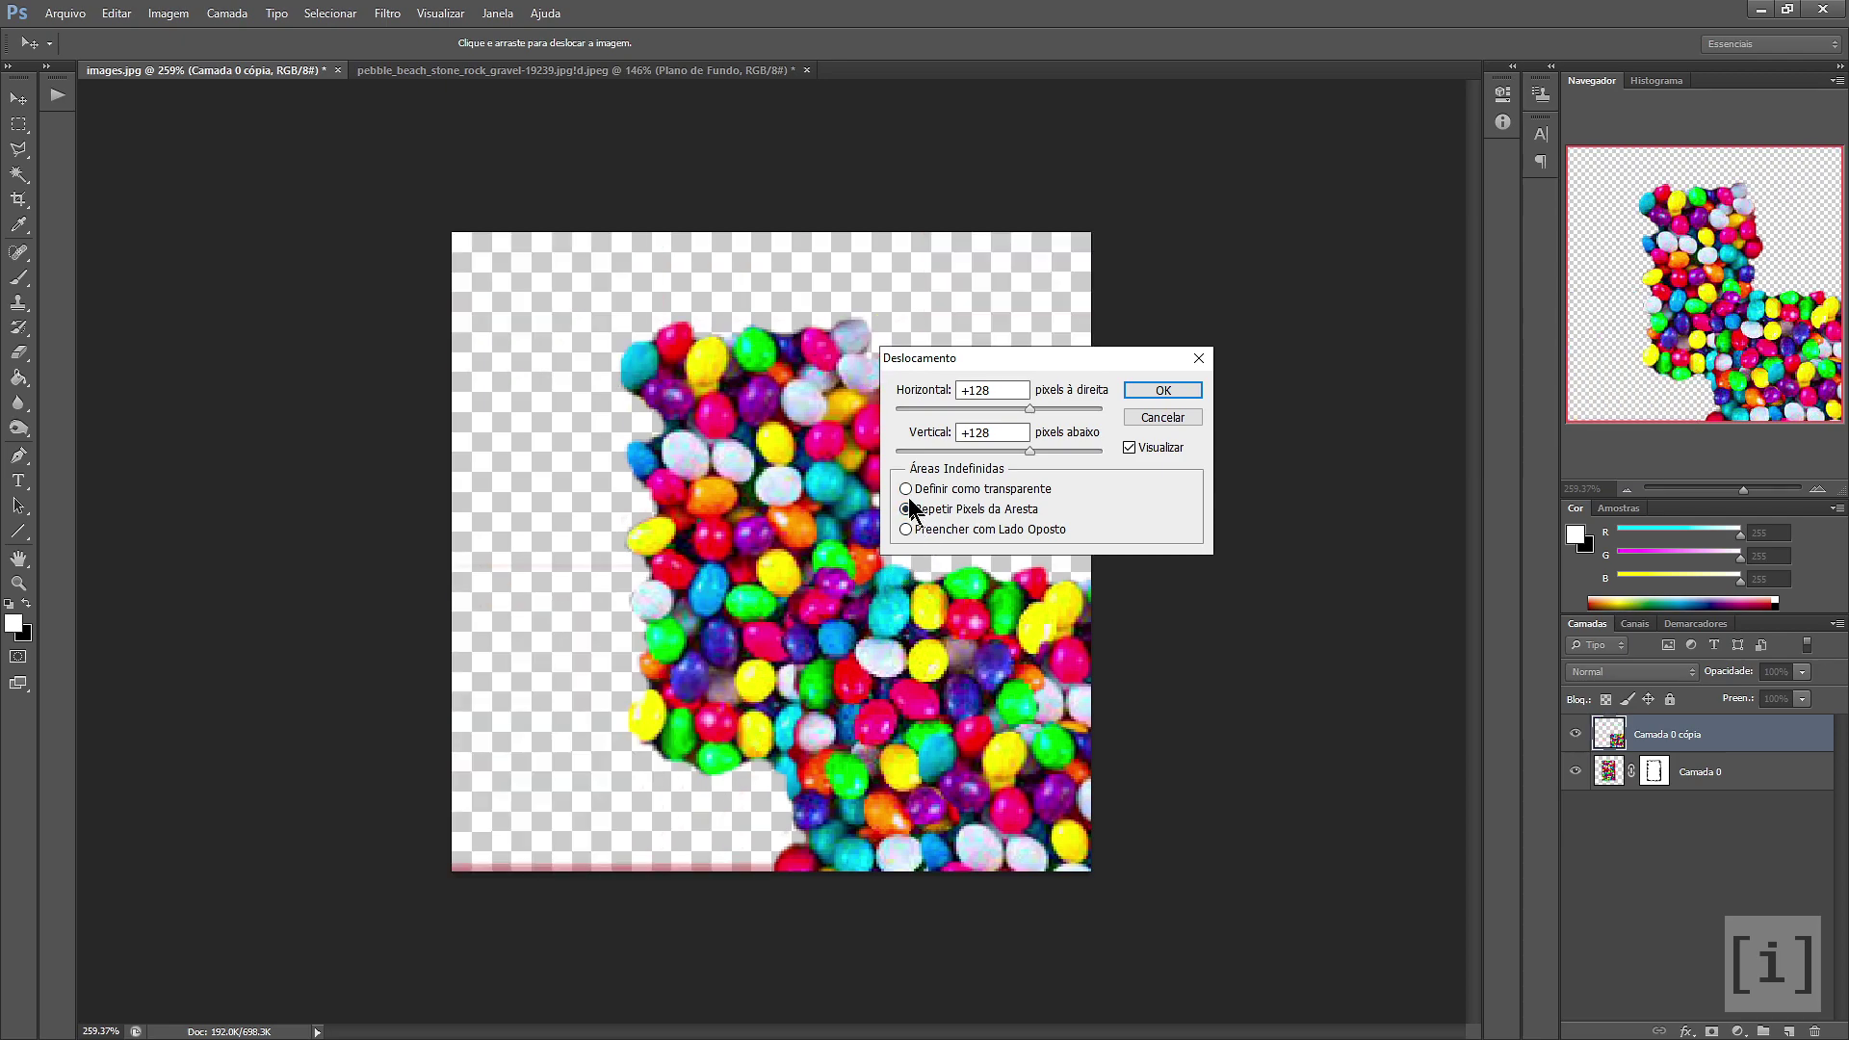
left_click(907, 490)
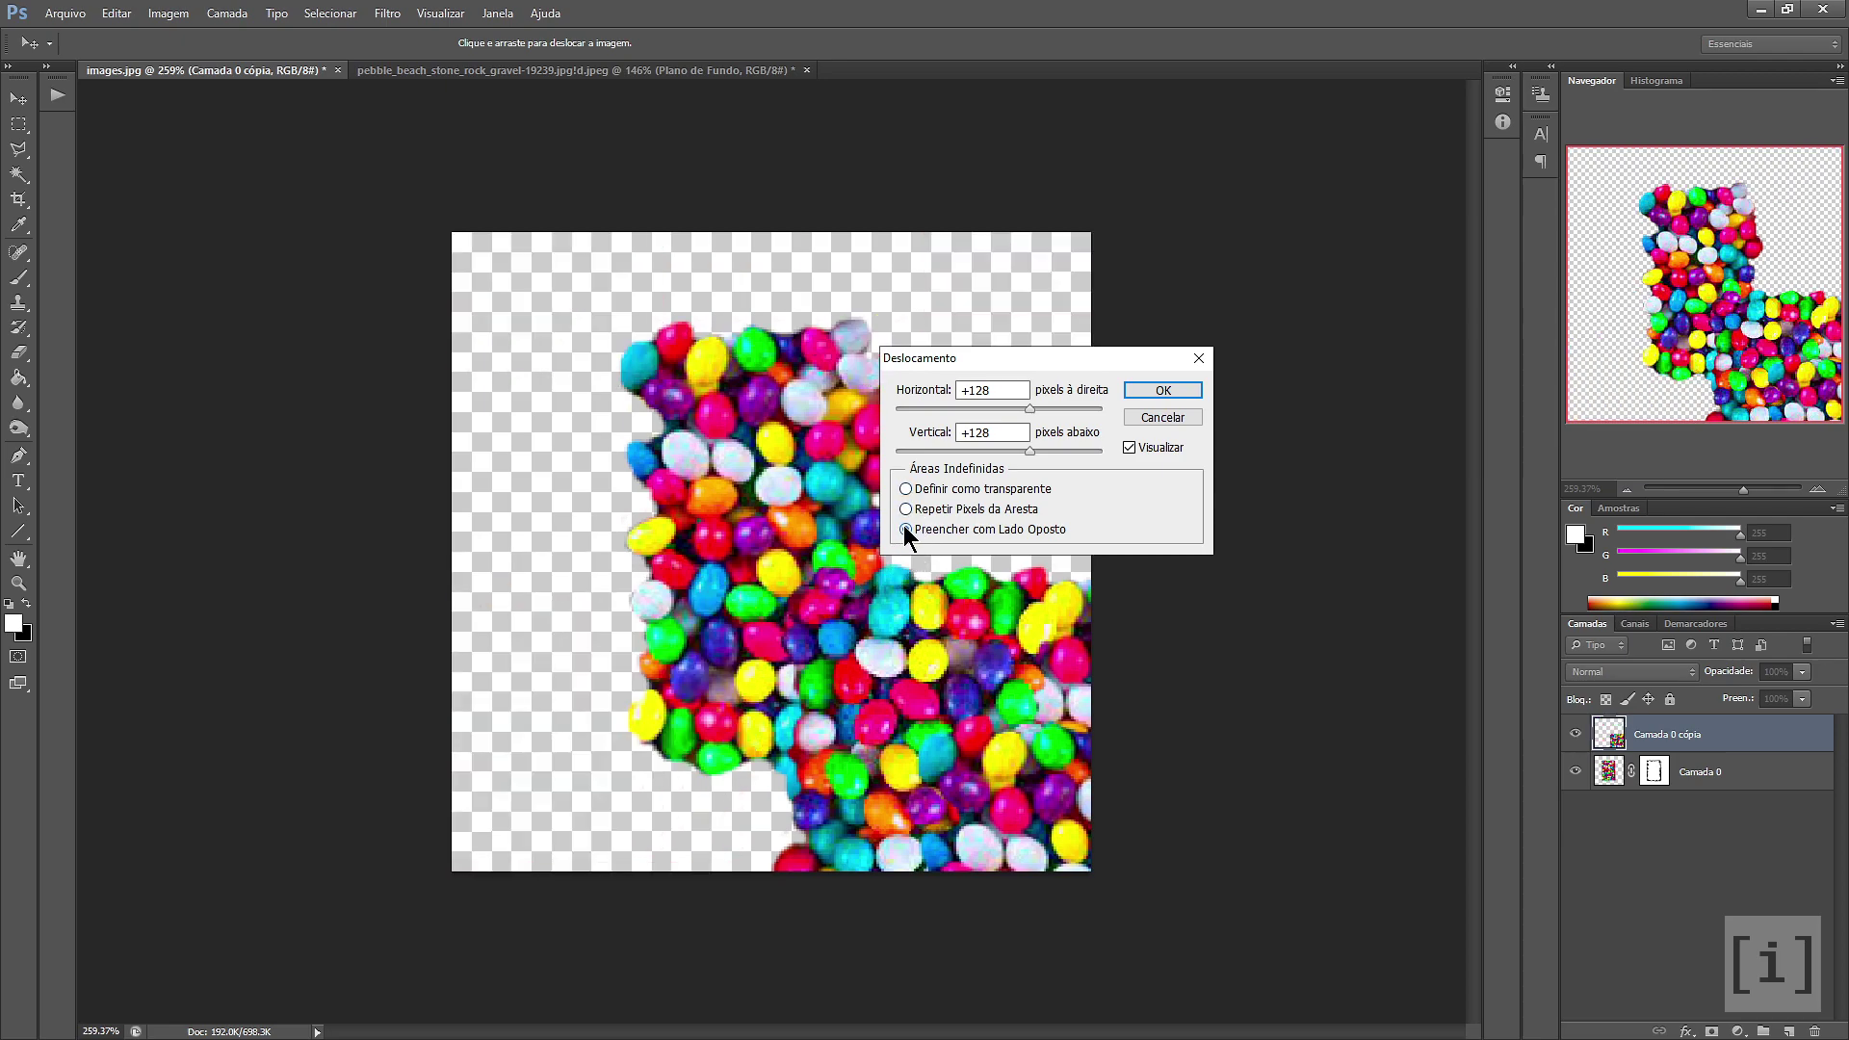
left_click(905, 528)
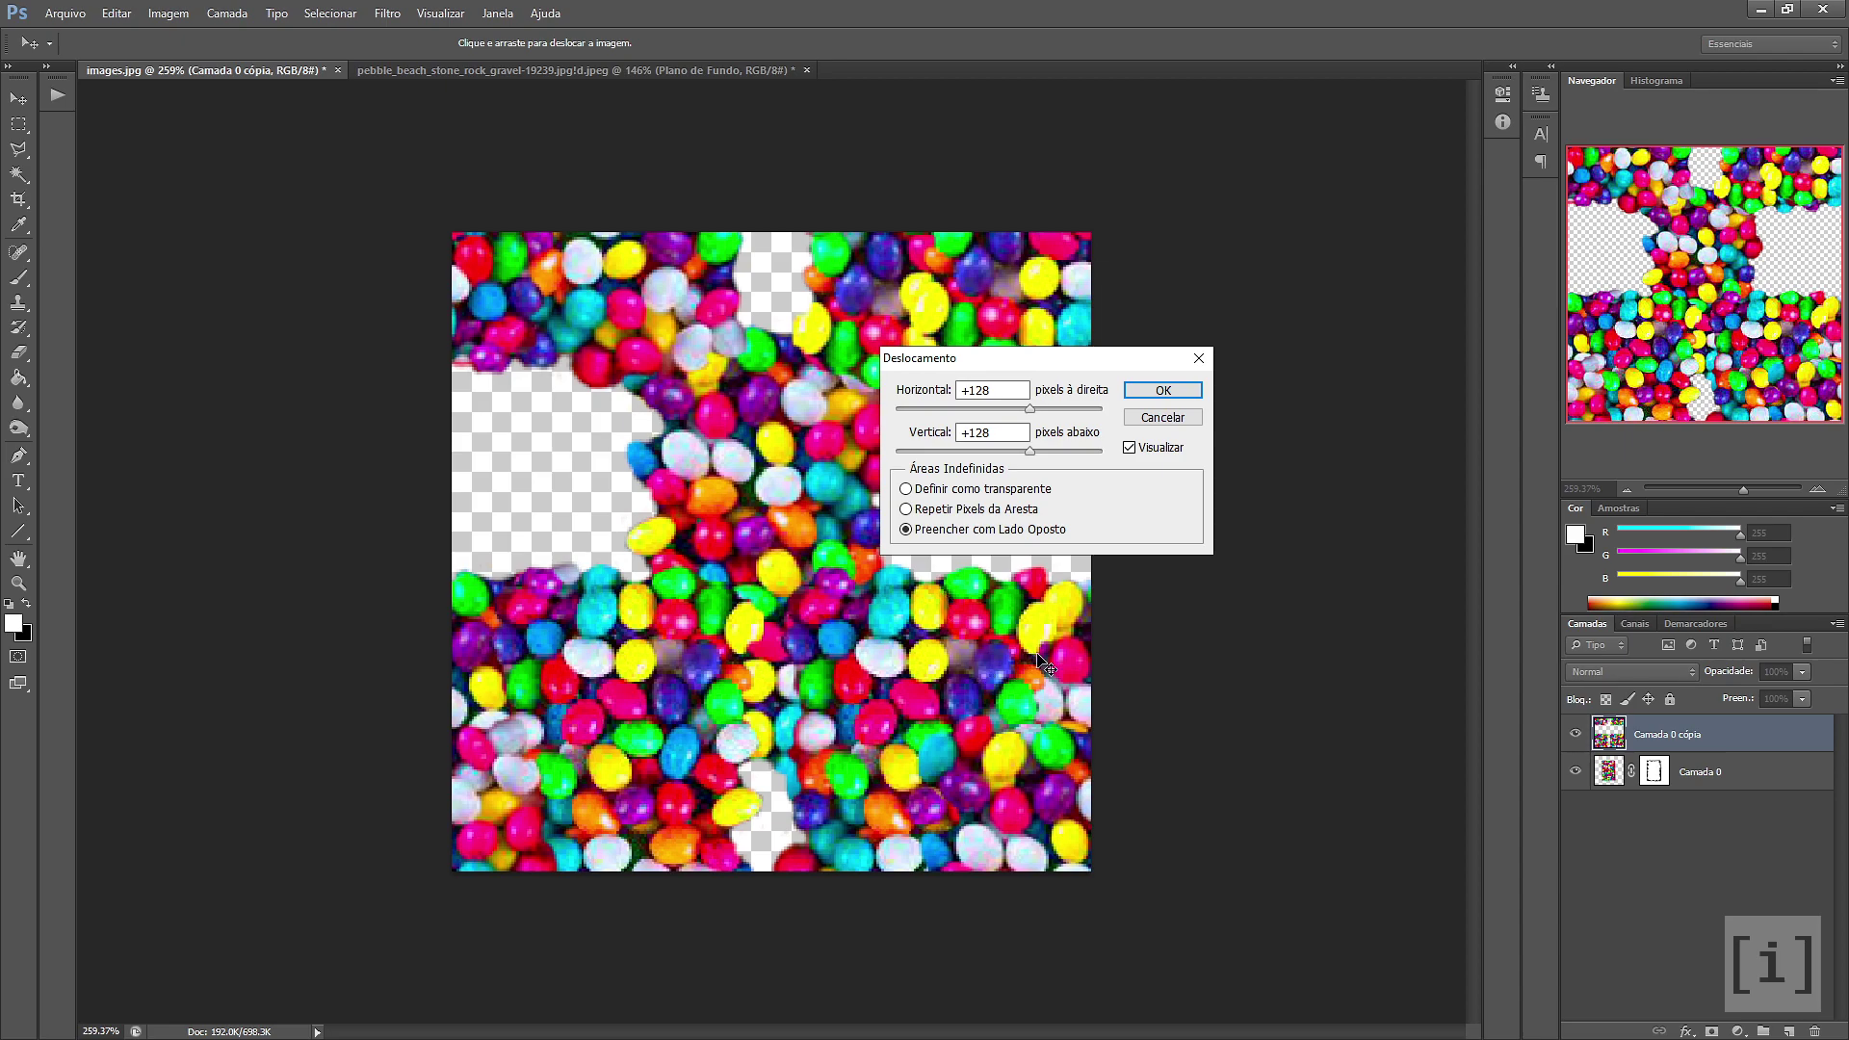
left_click(1163, 390)
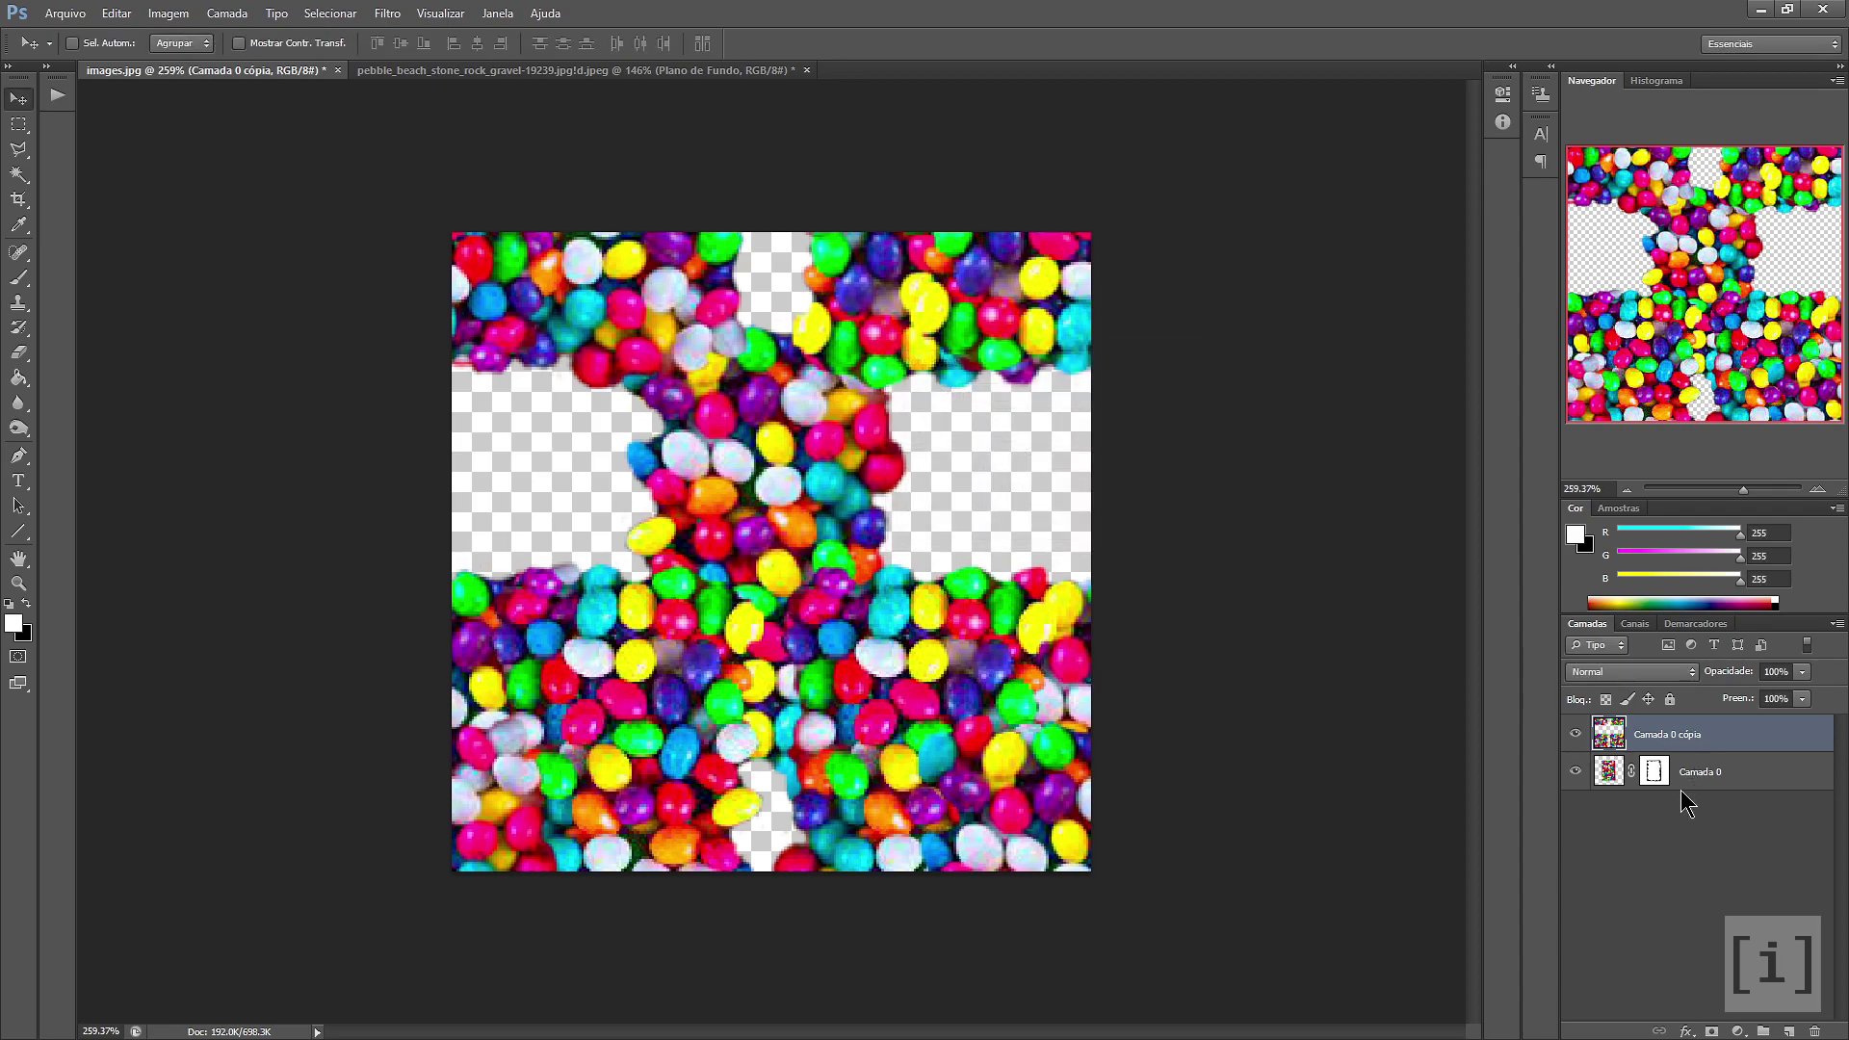
left_click(1576, 771)
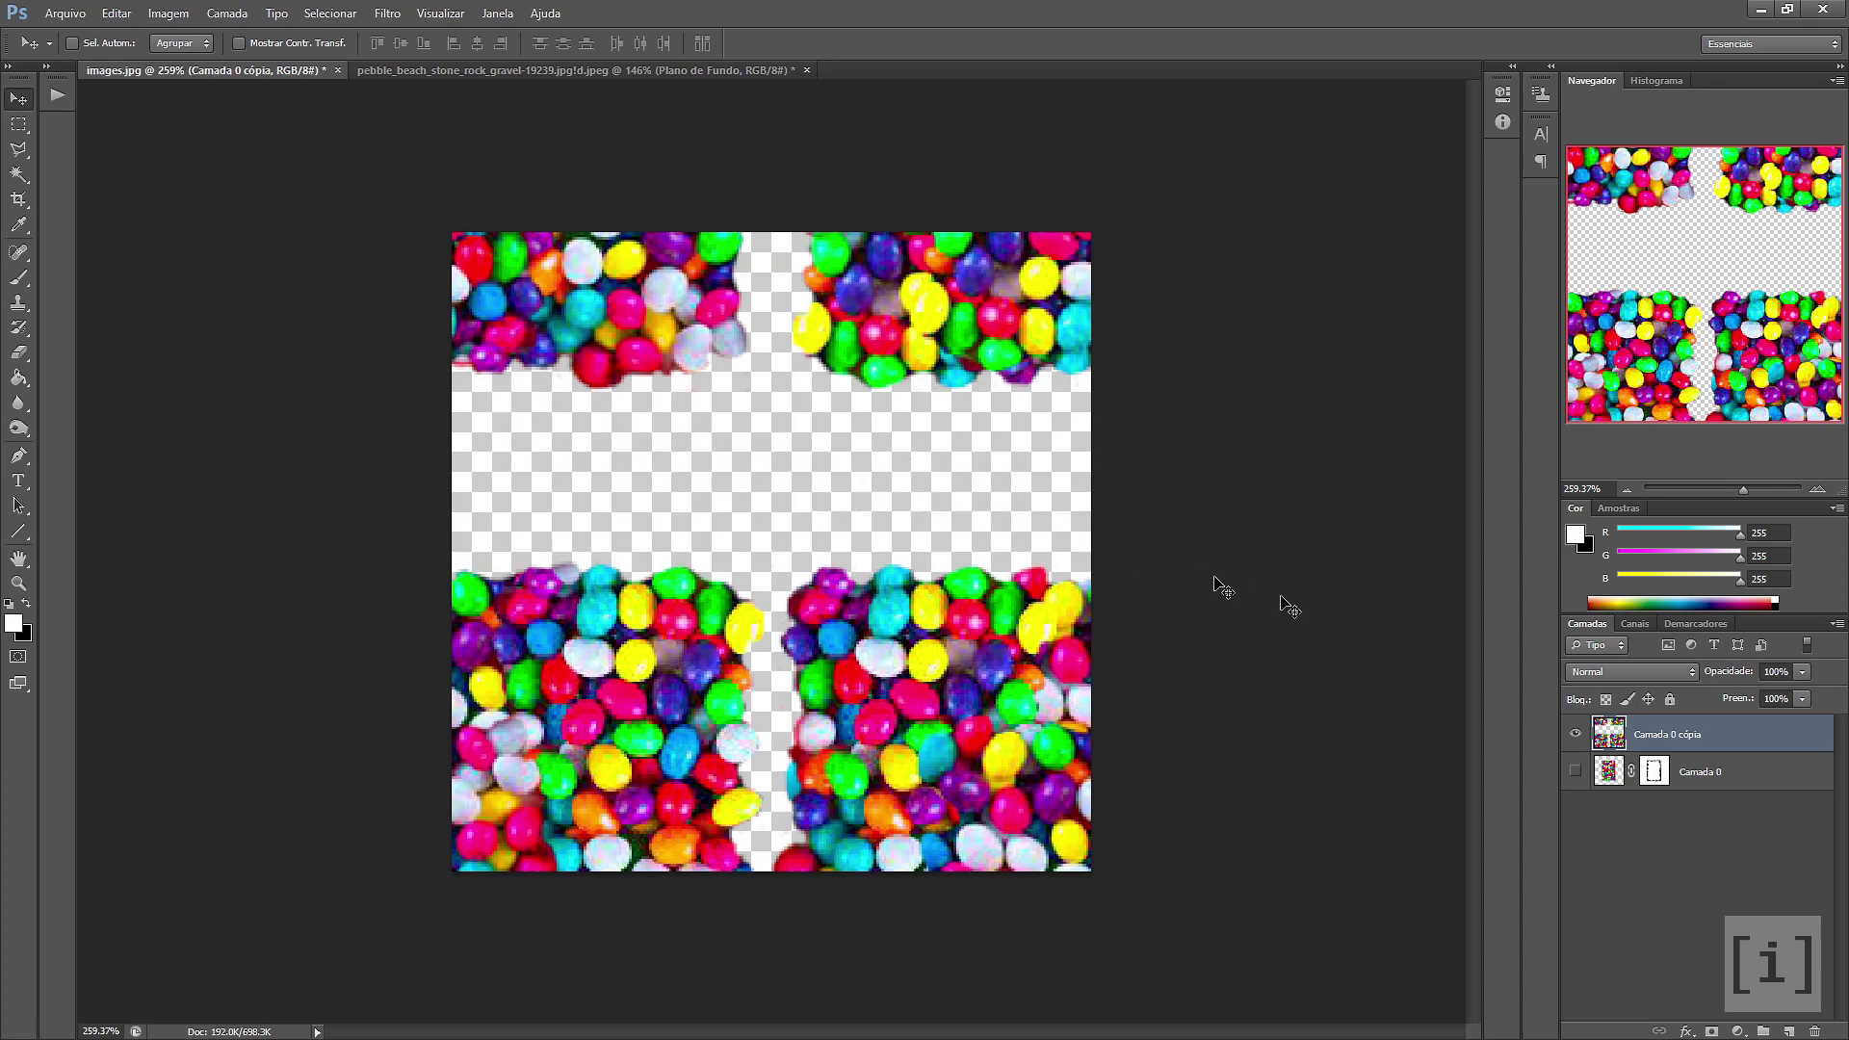
Re-show Camada 0, fine-tune the top layer's position, and stamp visible layers into Camada 1
left_click(1575, 772)
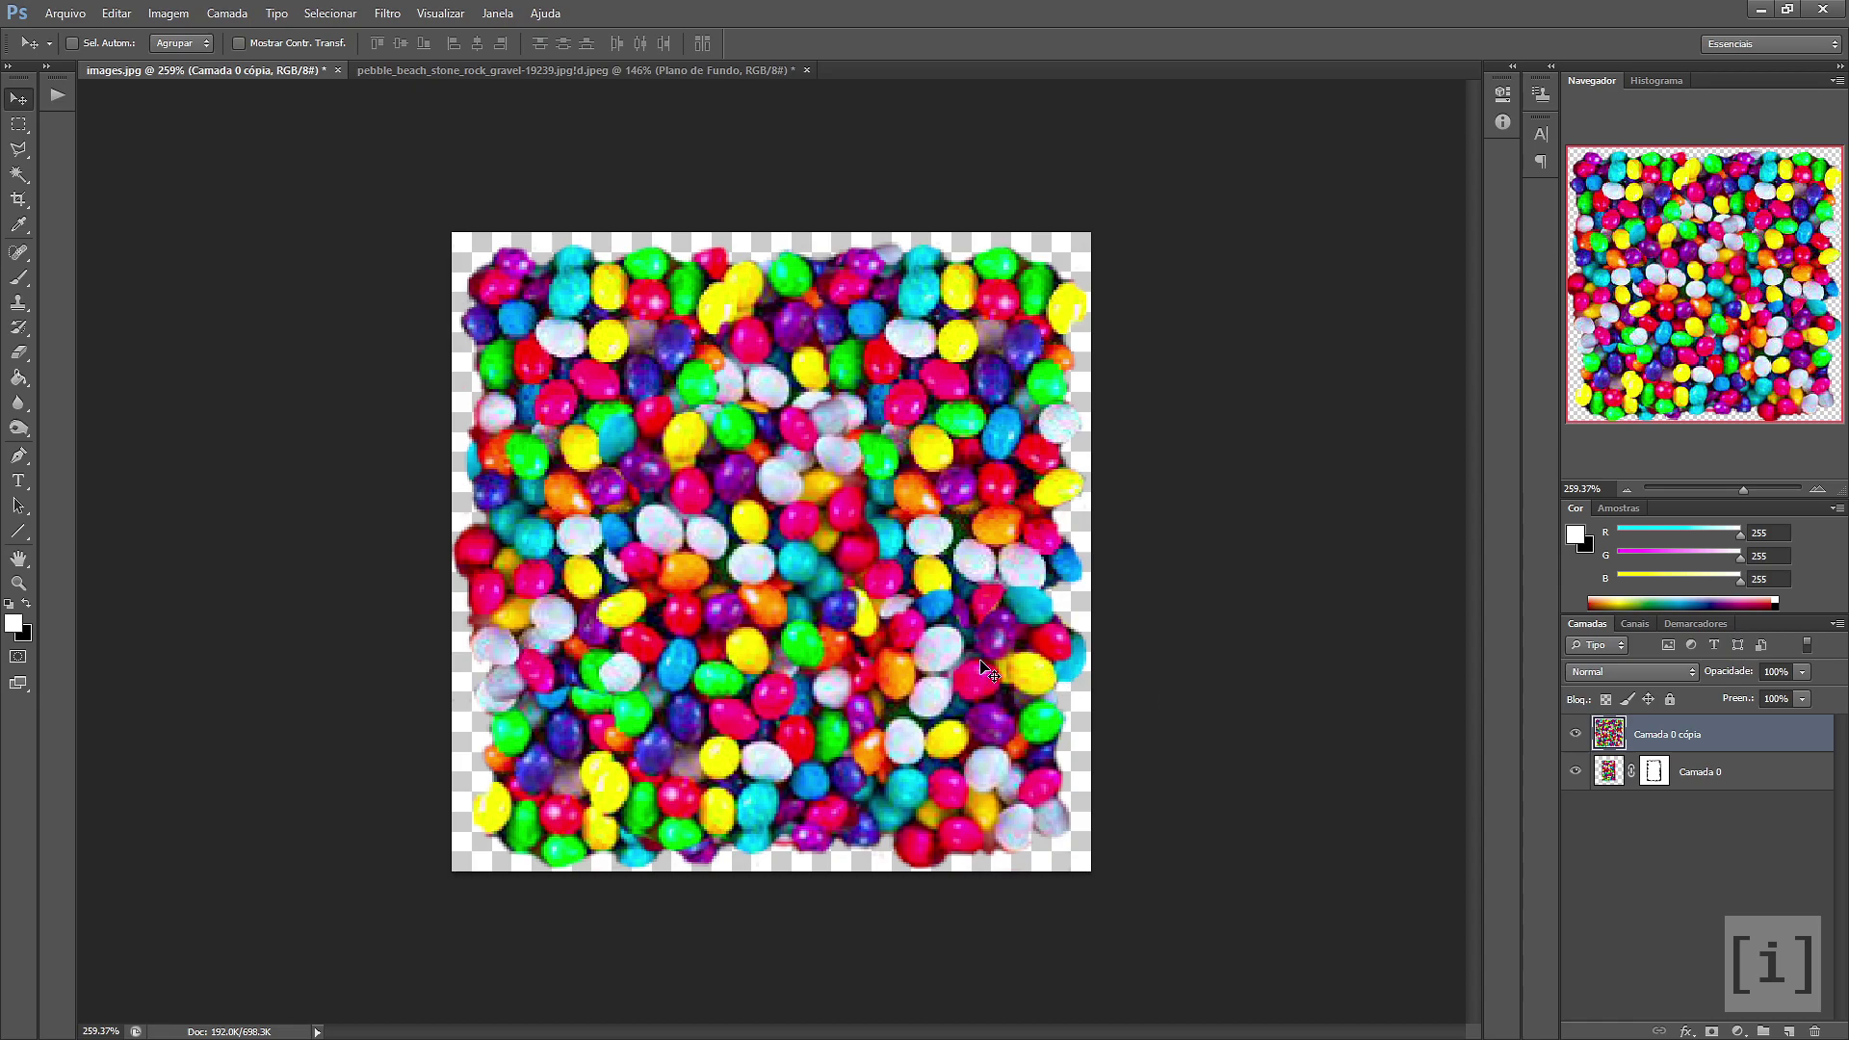
left_click_drag(862, 630, 863, 638)
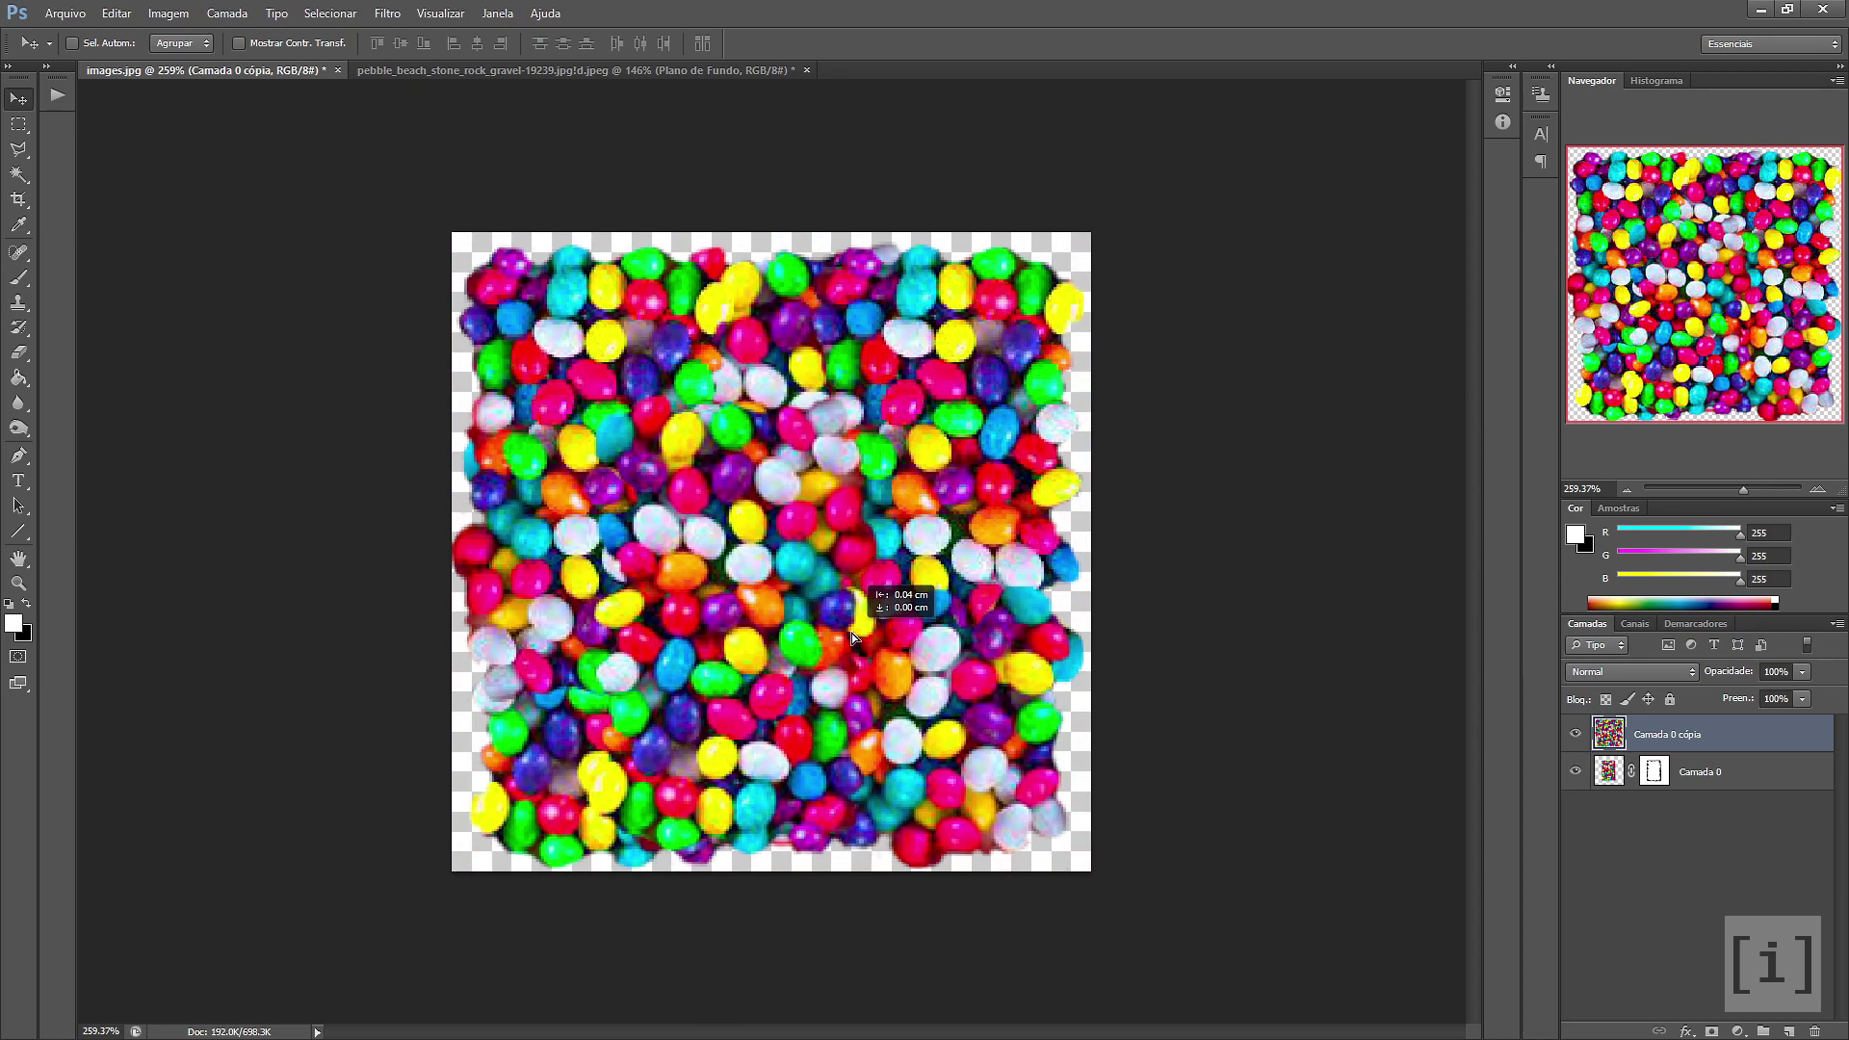
left_click_drag(864, 637, 859, 636)
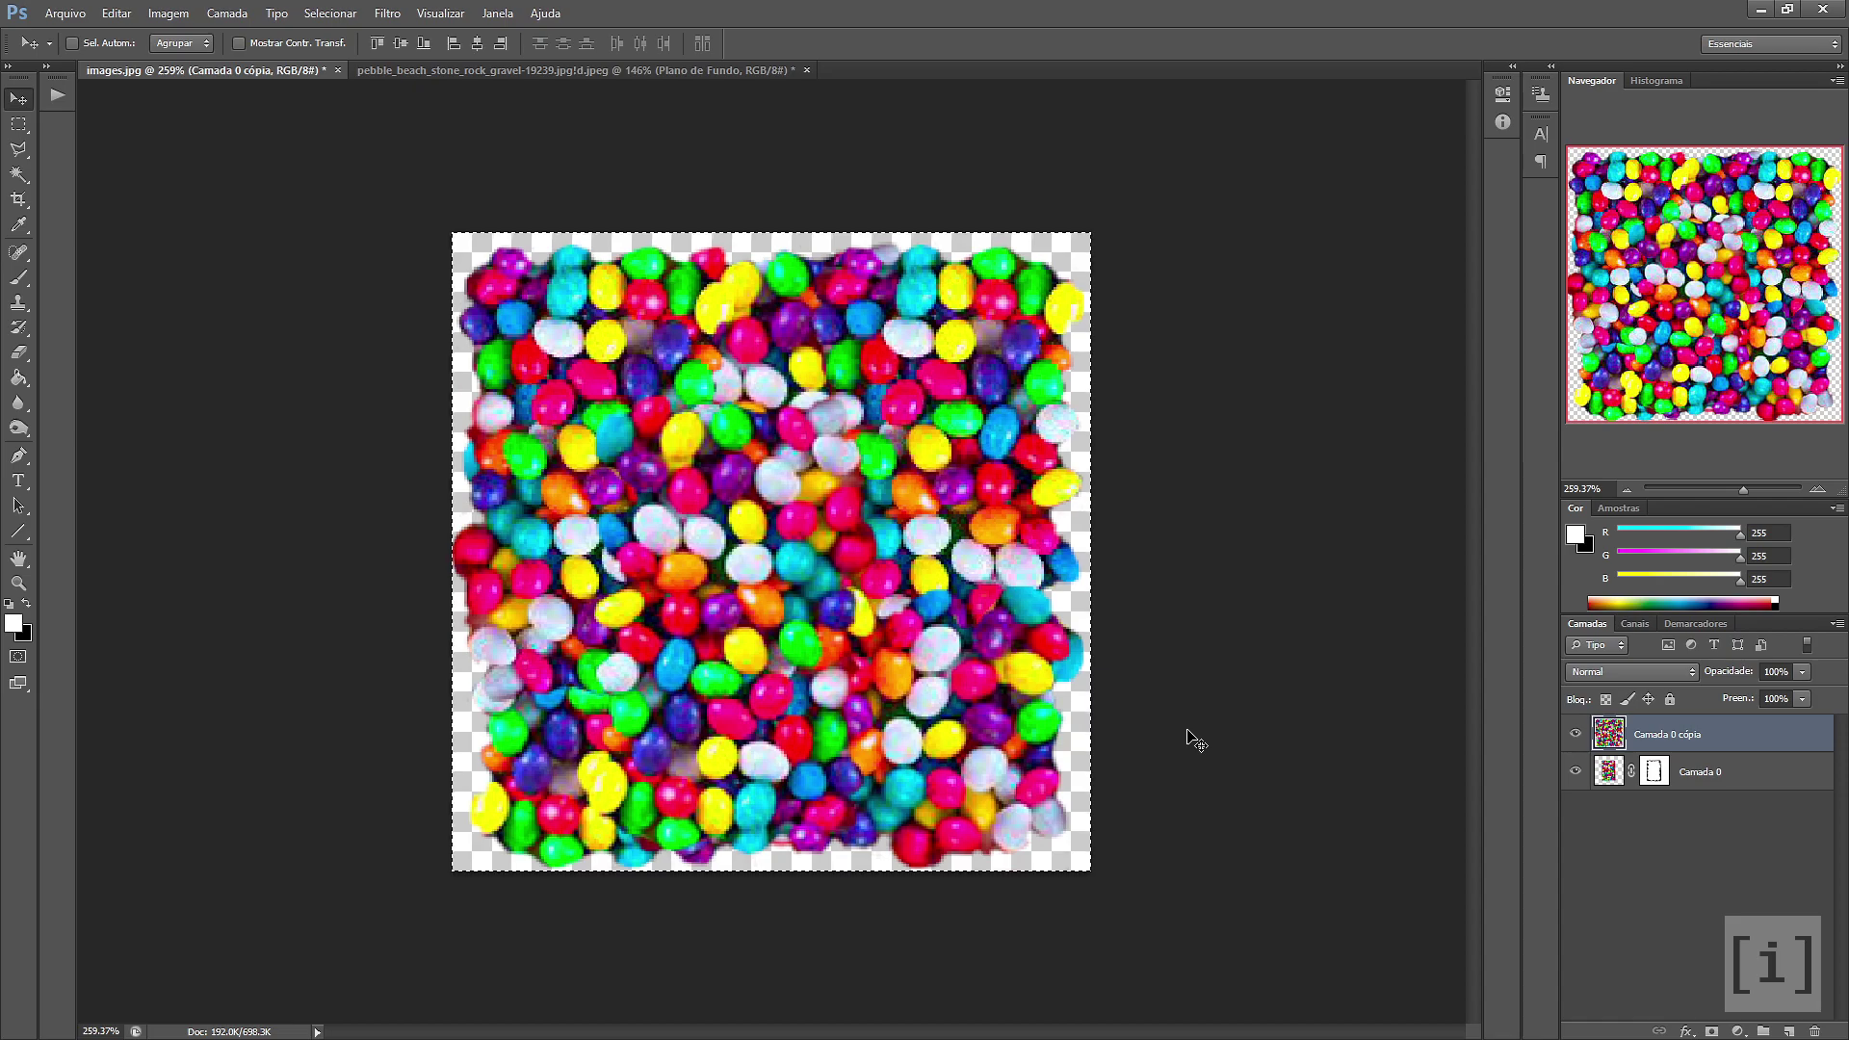
key("ctrl+shift+alt+e")
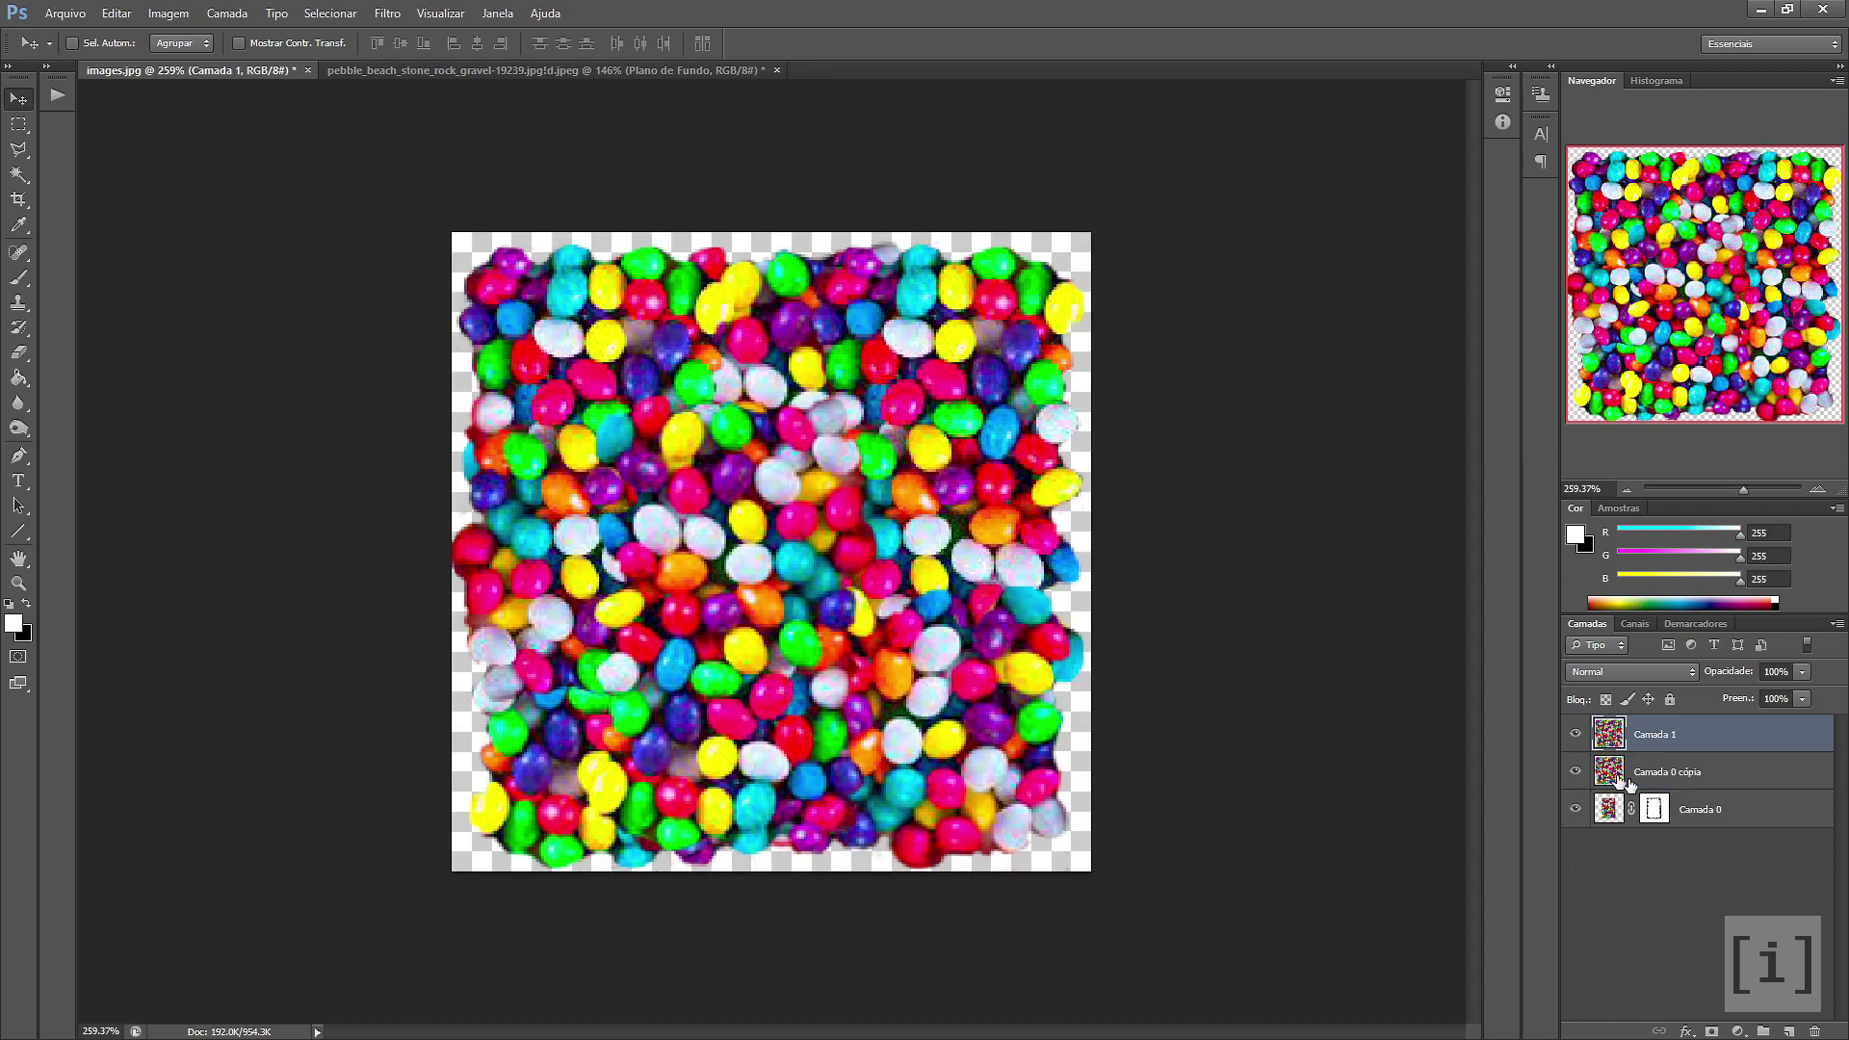
Delete Camada 0 cópia, wrap-offset Camada 1 by 128 pixels, and show Camada 0 beneath
left_click_drag(1692, 766, 1814, 1032)
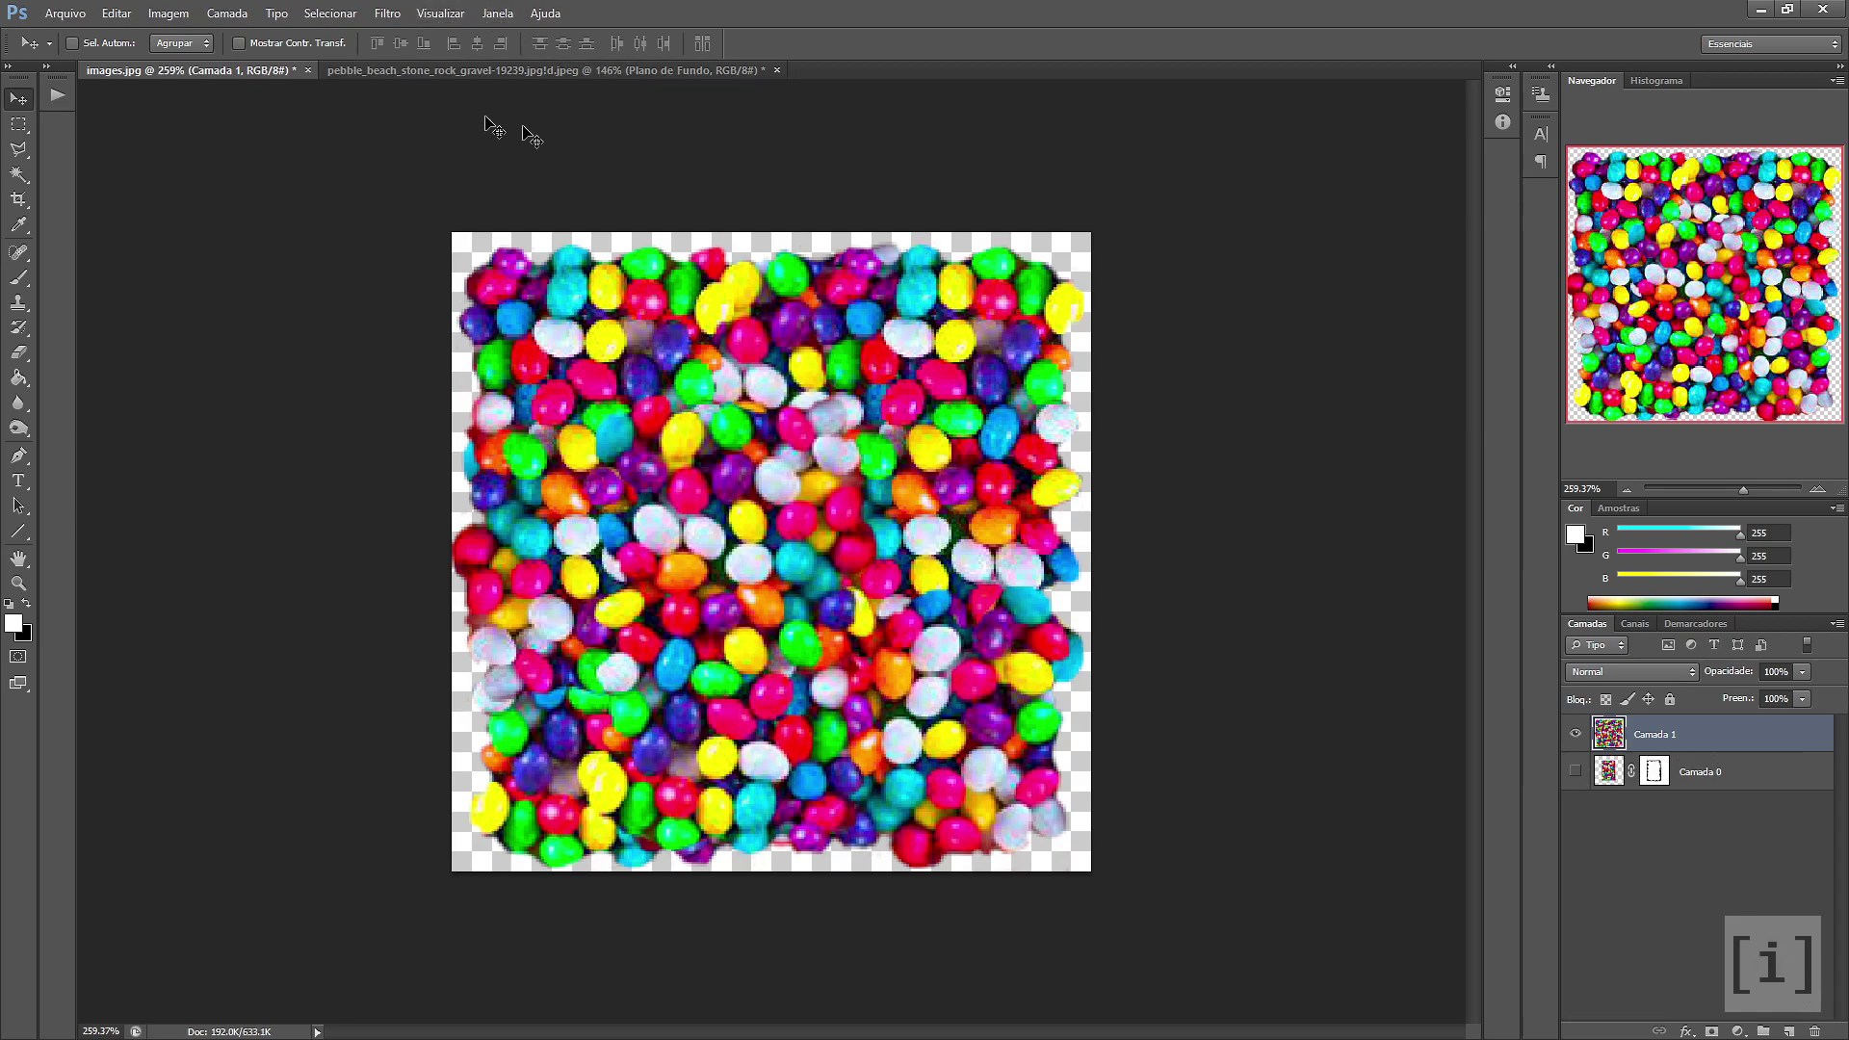
left_click(387, 12)
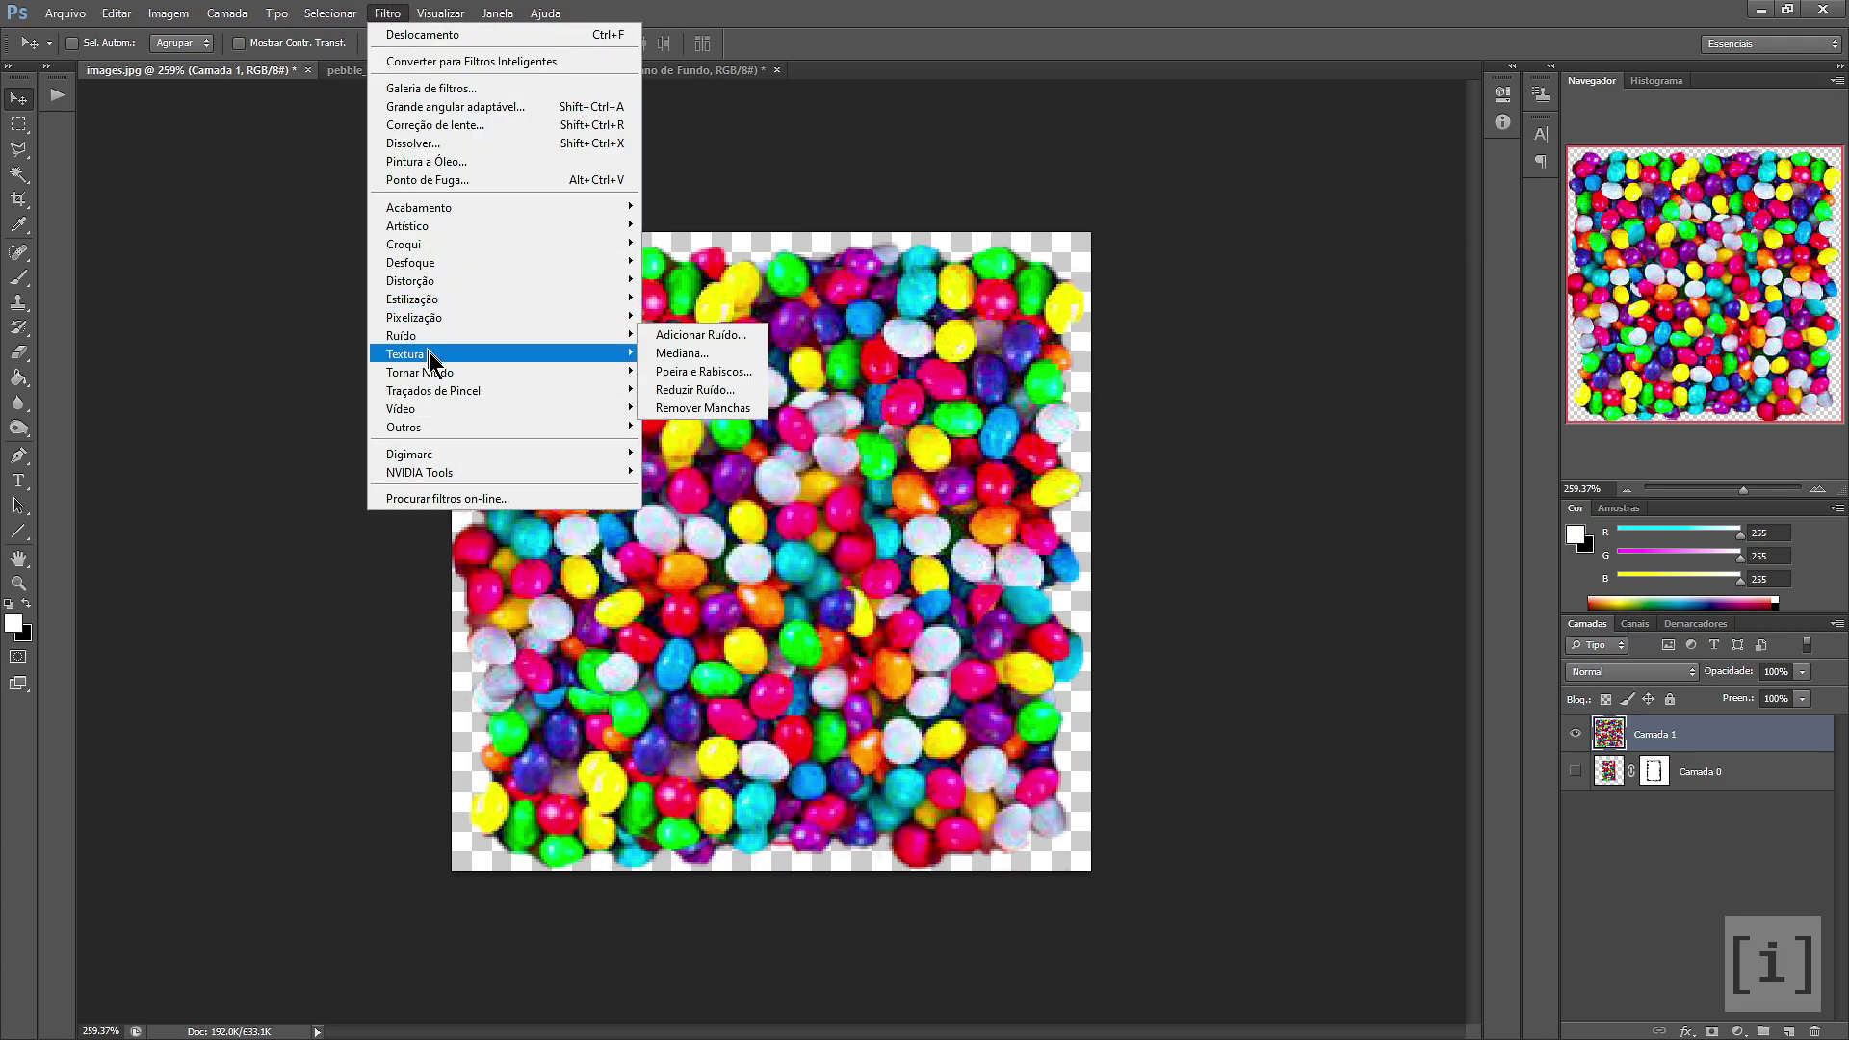
mouse_move(499, 428)
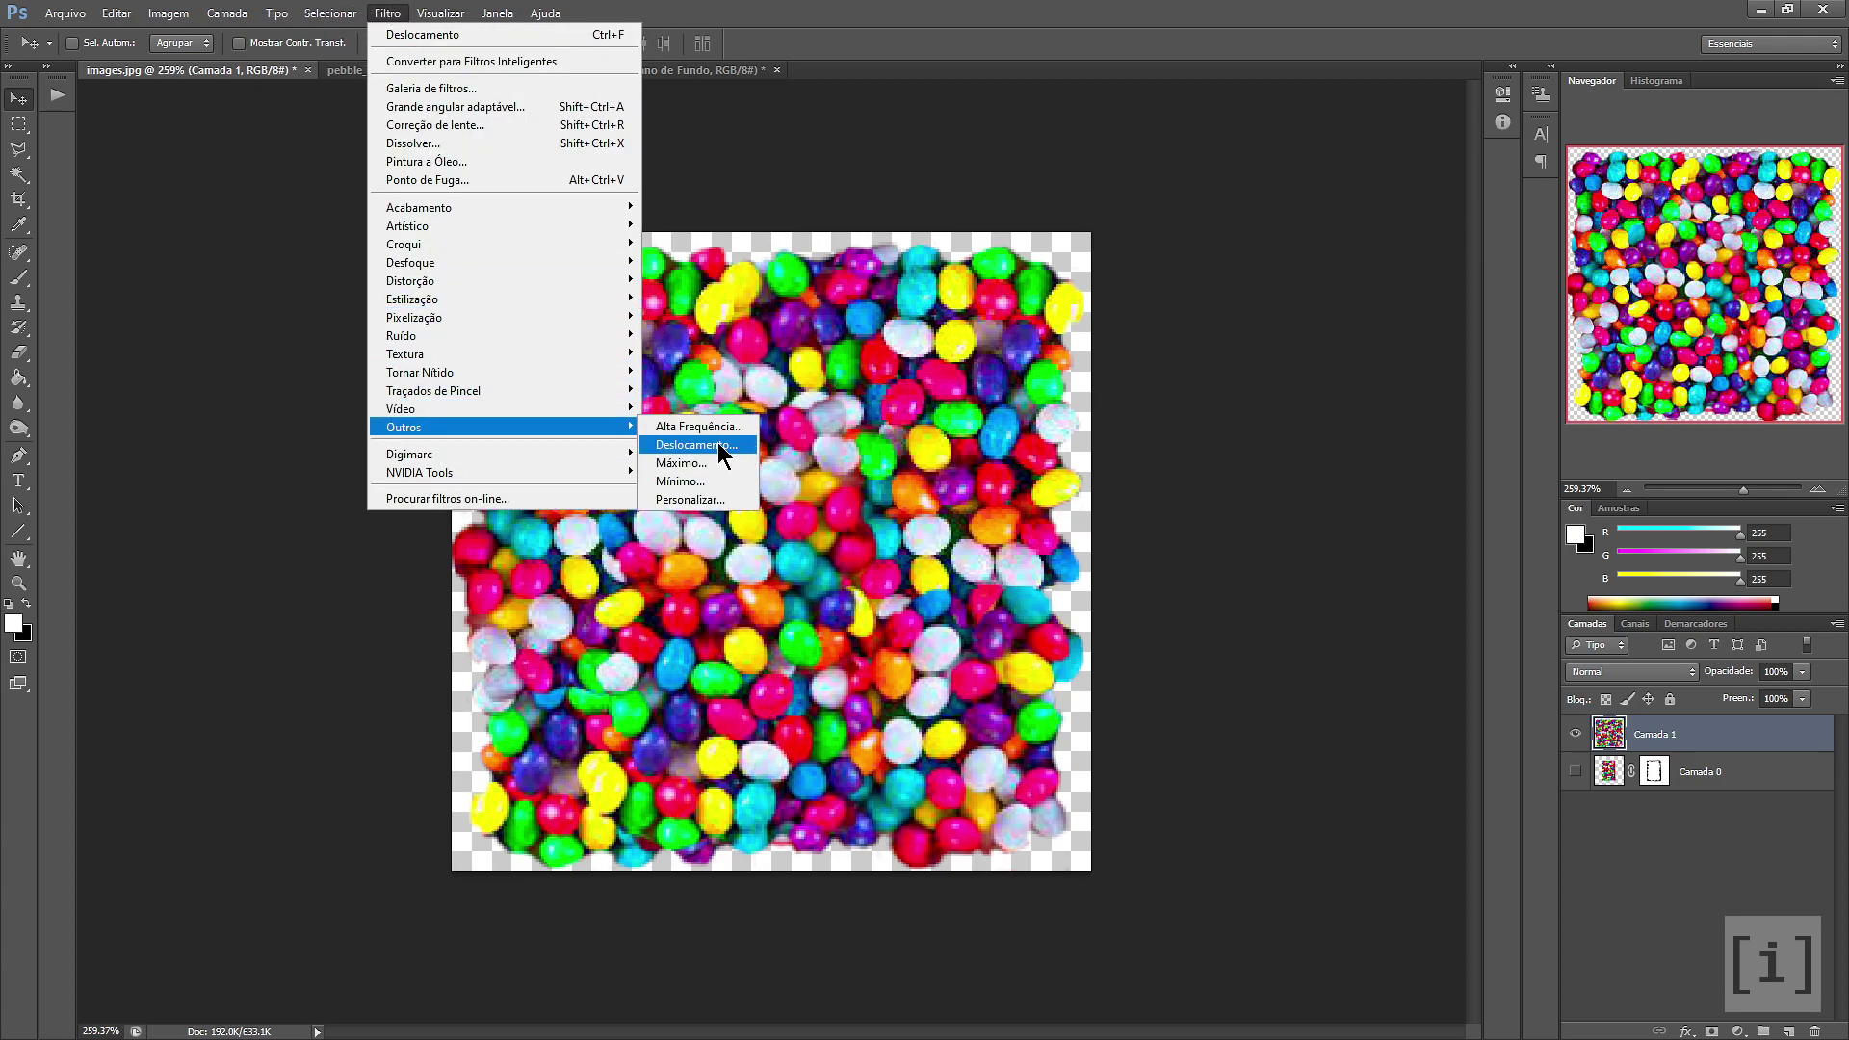
left_click(695, 443)
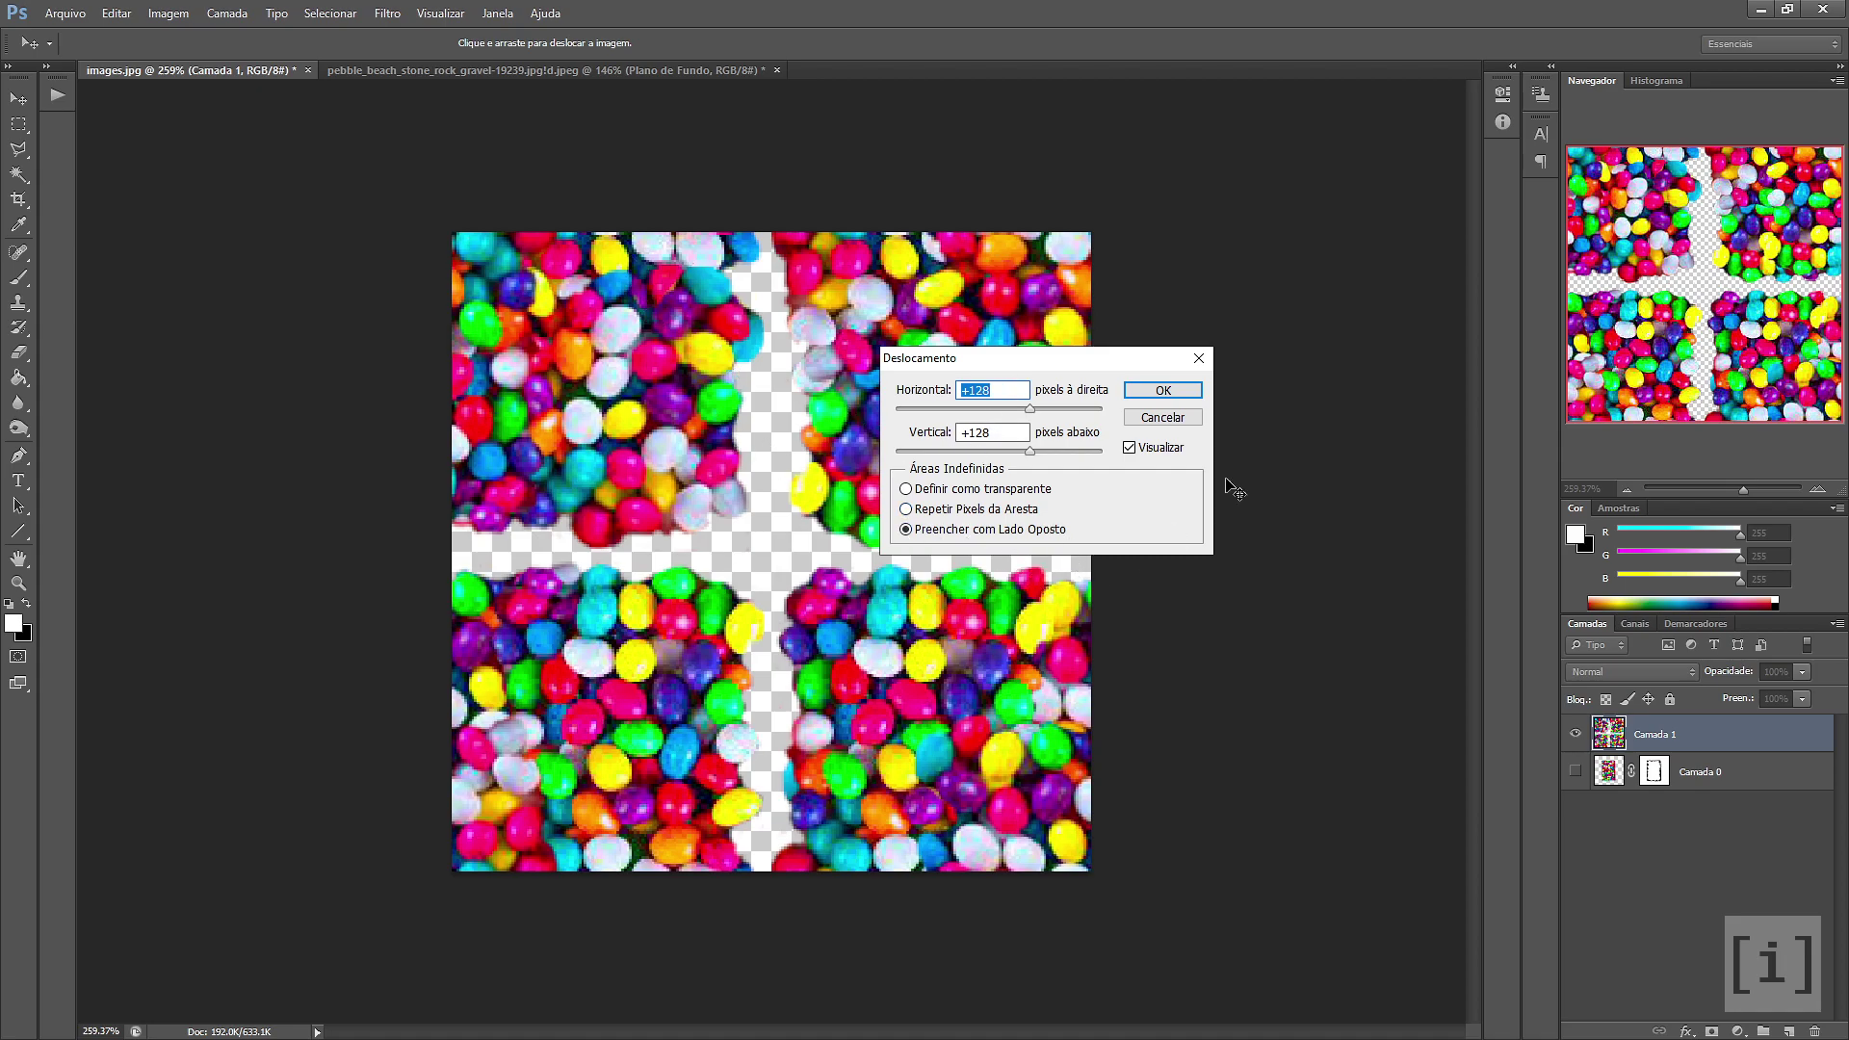
left_click(1153, 391)
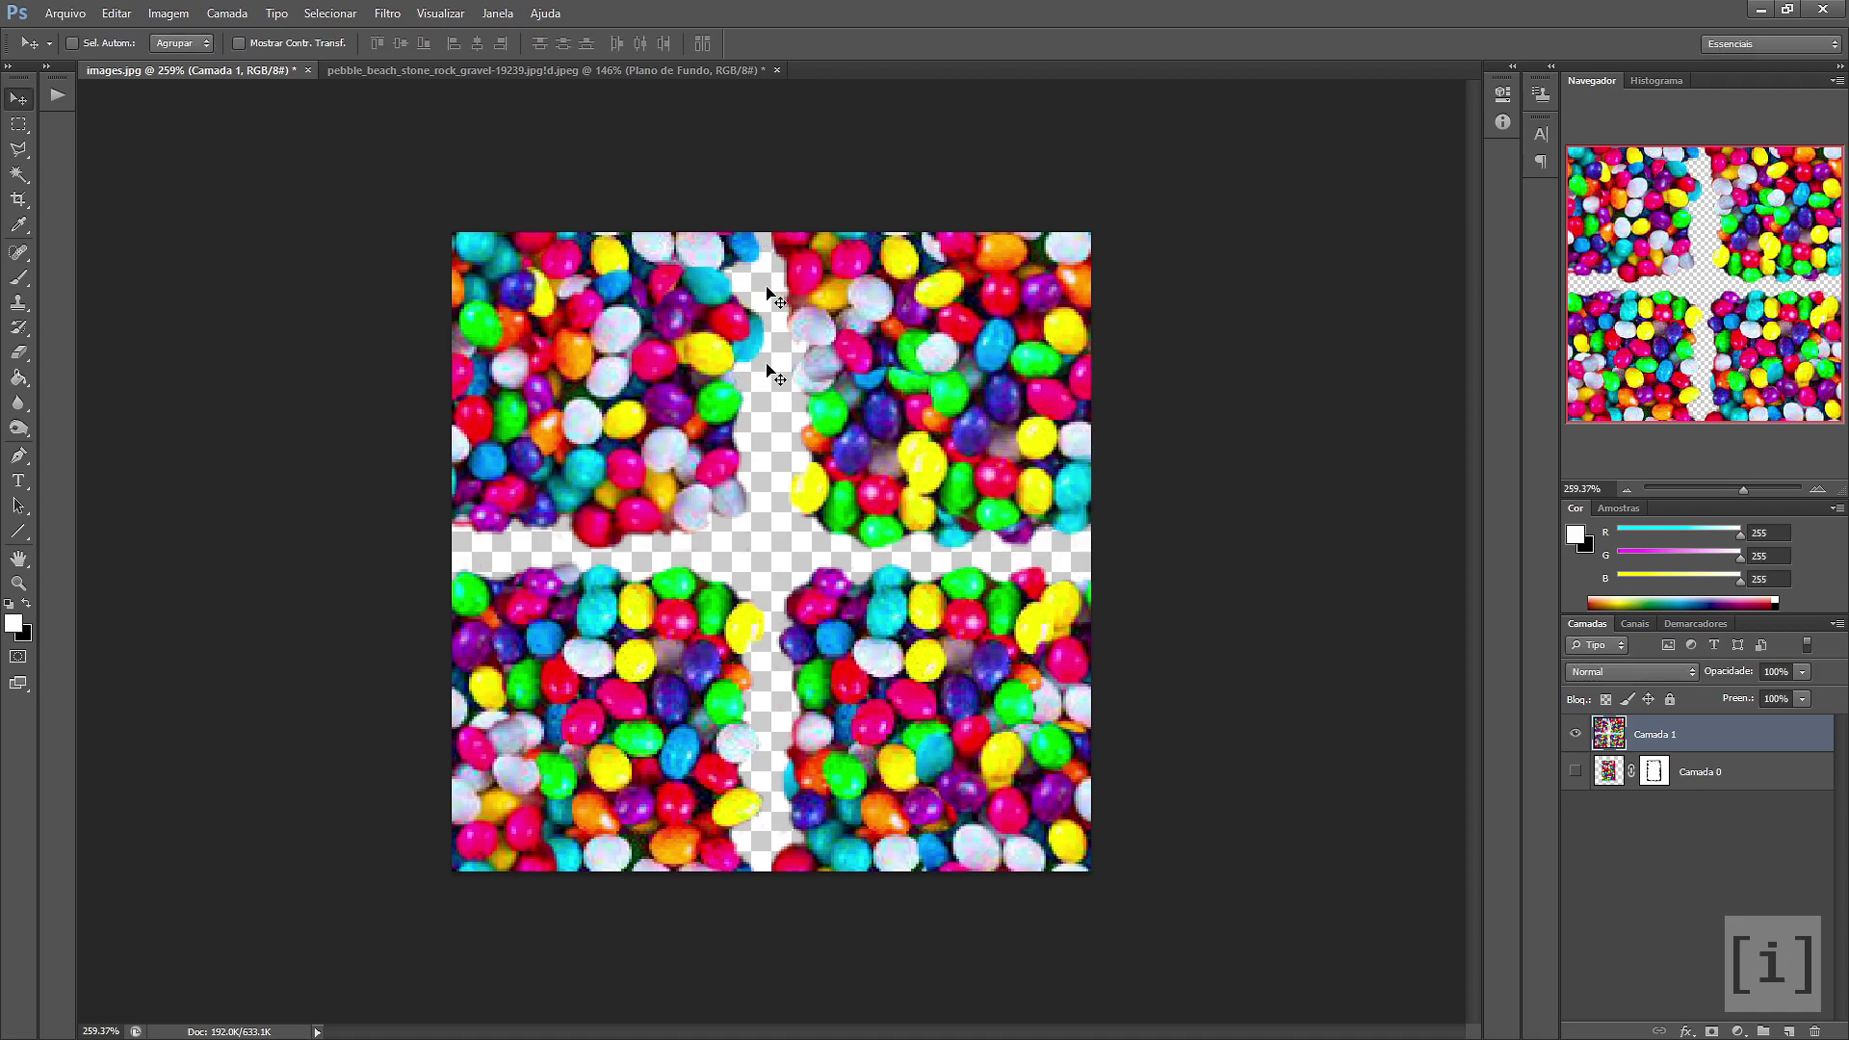
left_click(1576, 771)
mouse_move(805, 484)
left_mouse_down()
mouse_move(772, 522)
mouse_move(813, 518)
left_mouse_up()
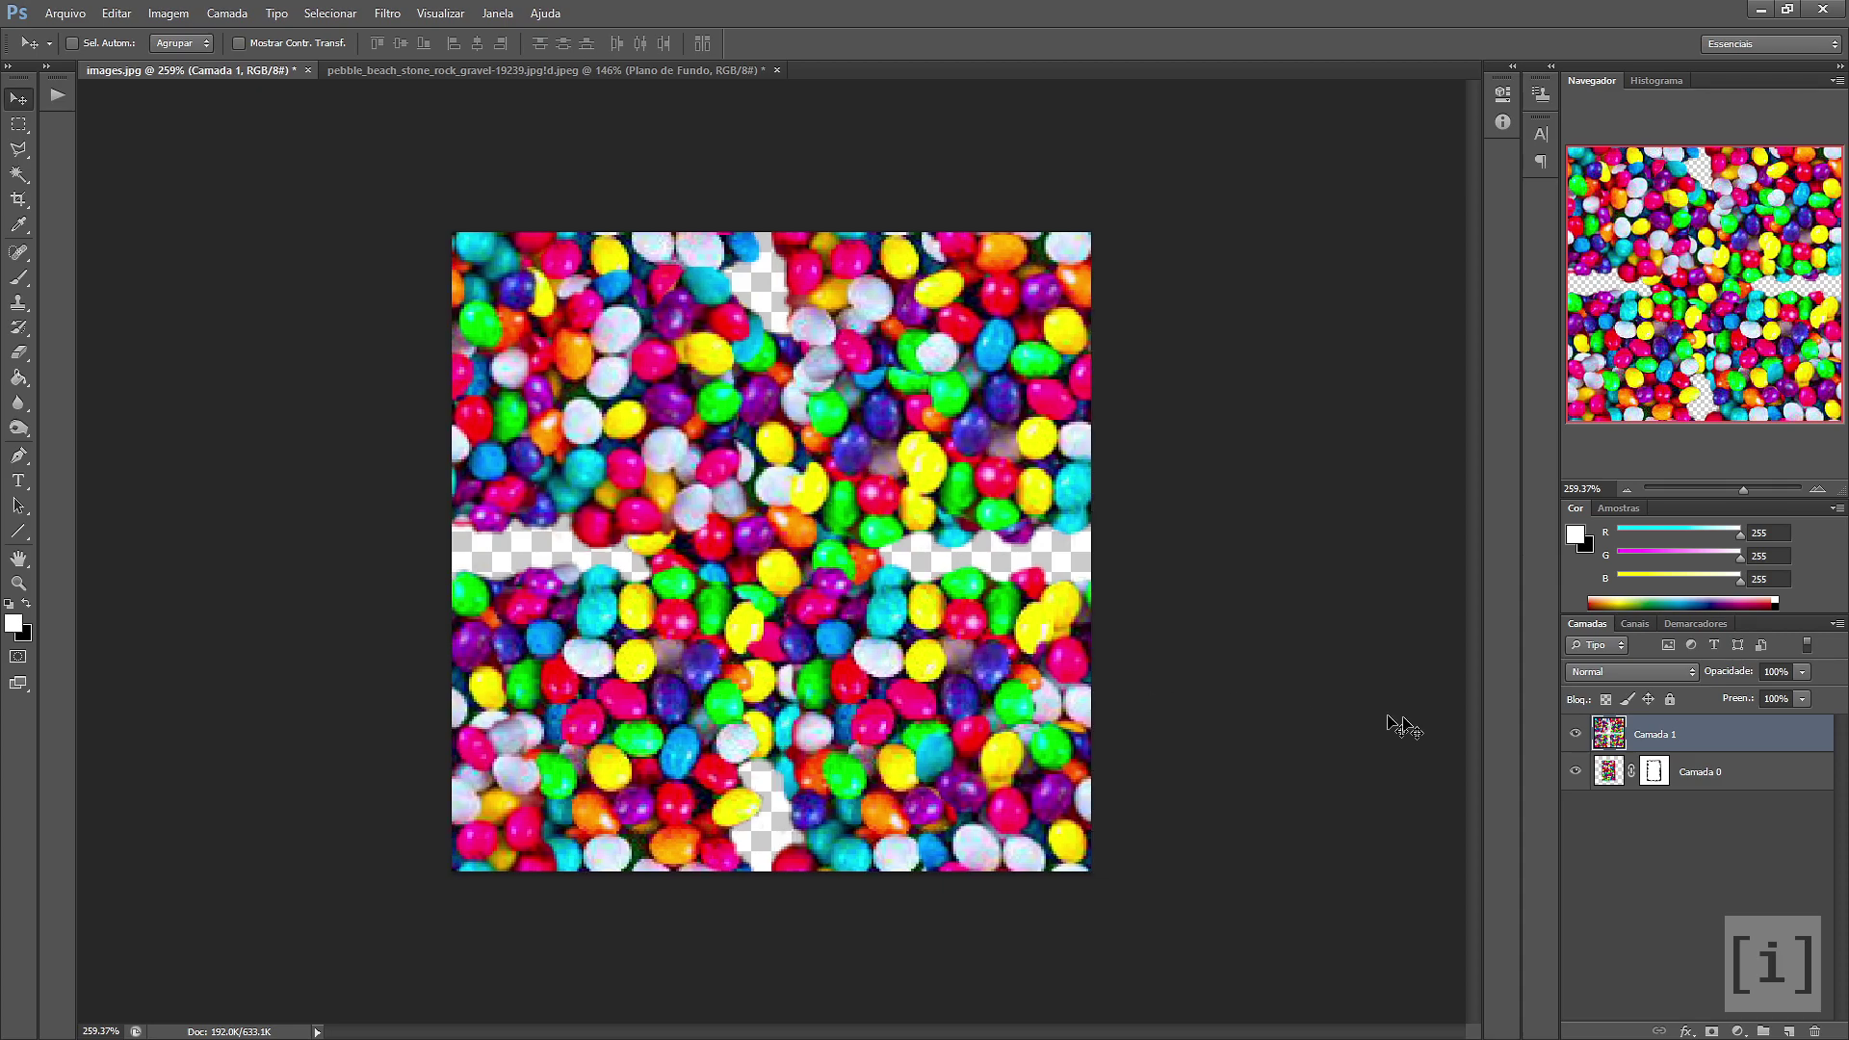
left_click(1788, 778)
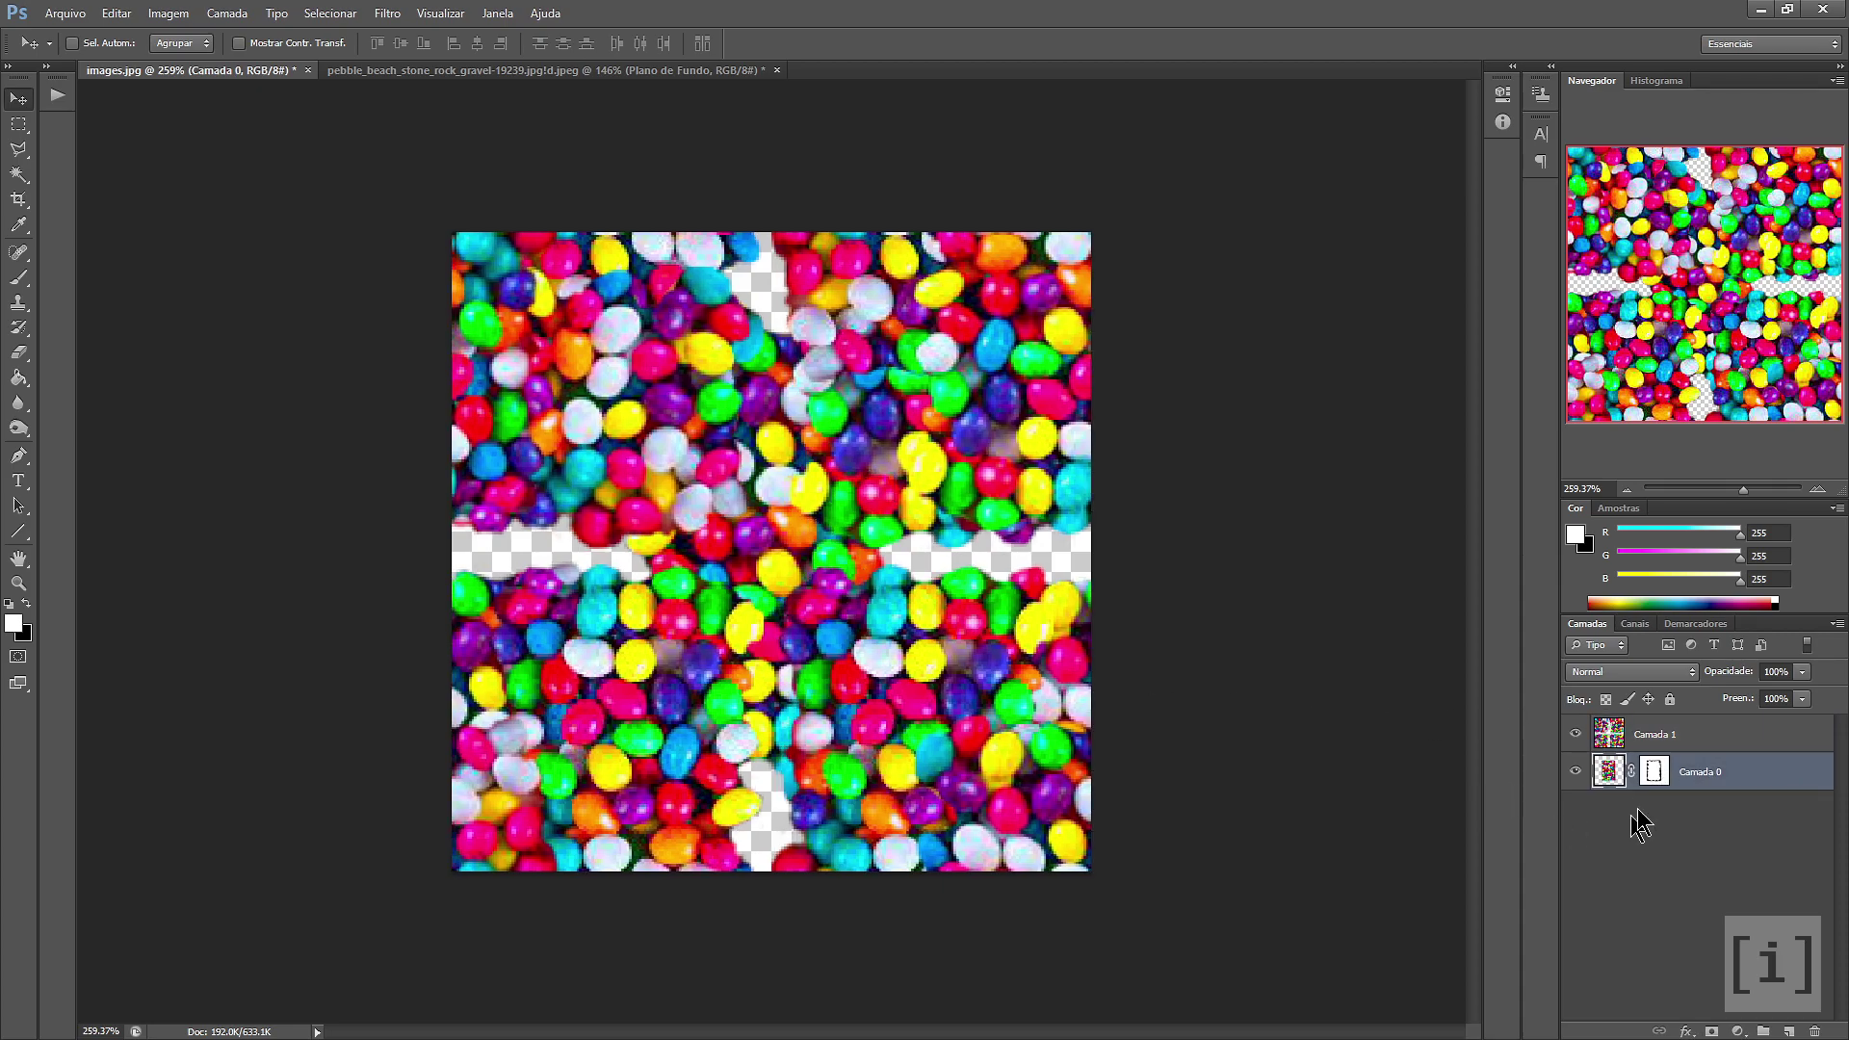
Shift Camada 0 over the transparent gap, duplicate it, and merge the visible layers
left_click_drag(750, 509, 597, 536)
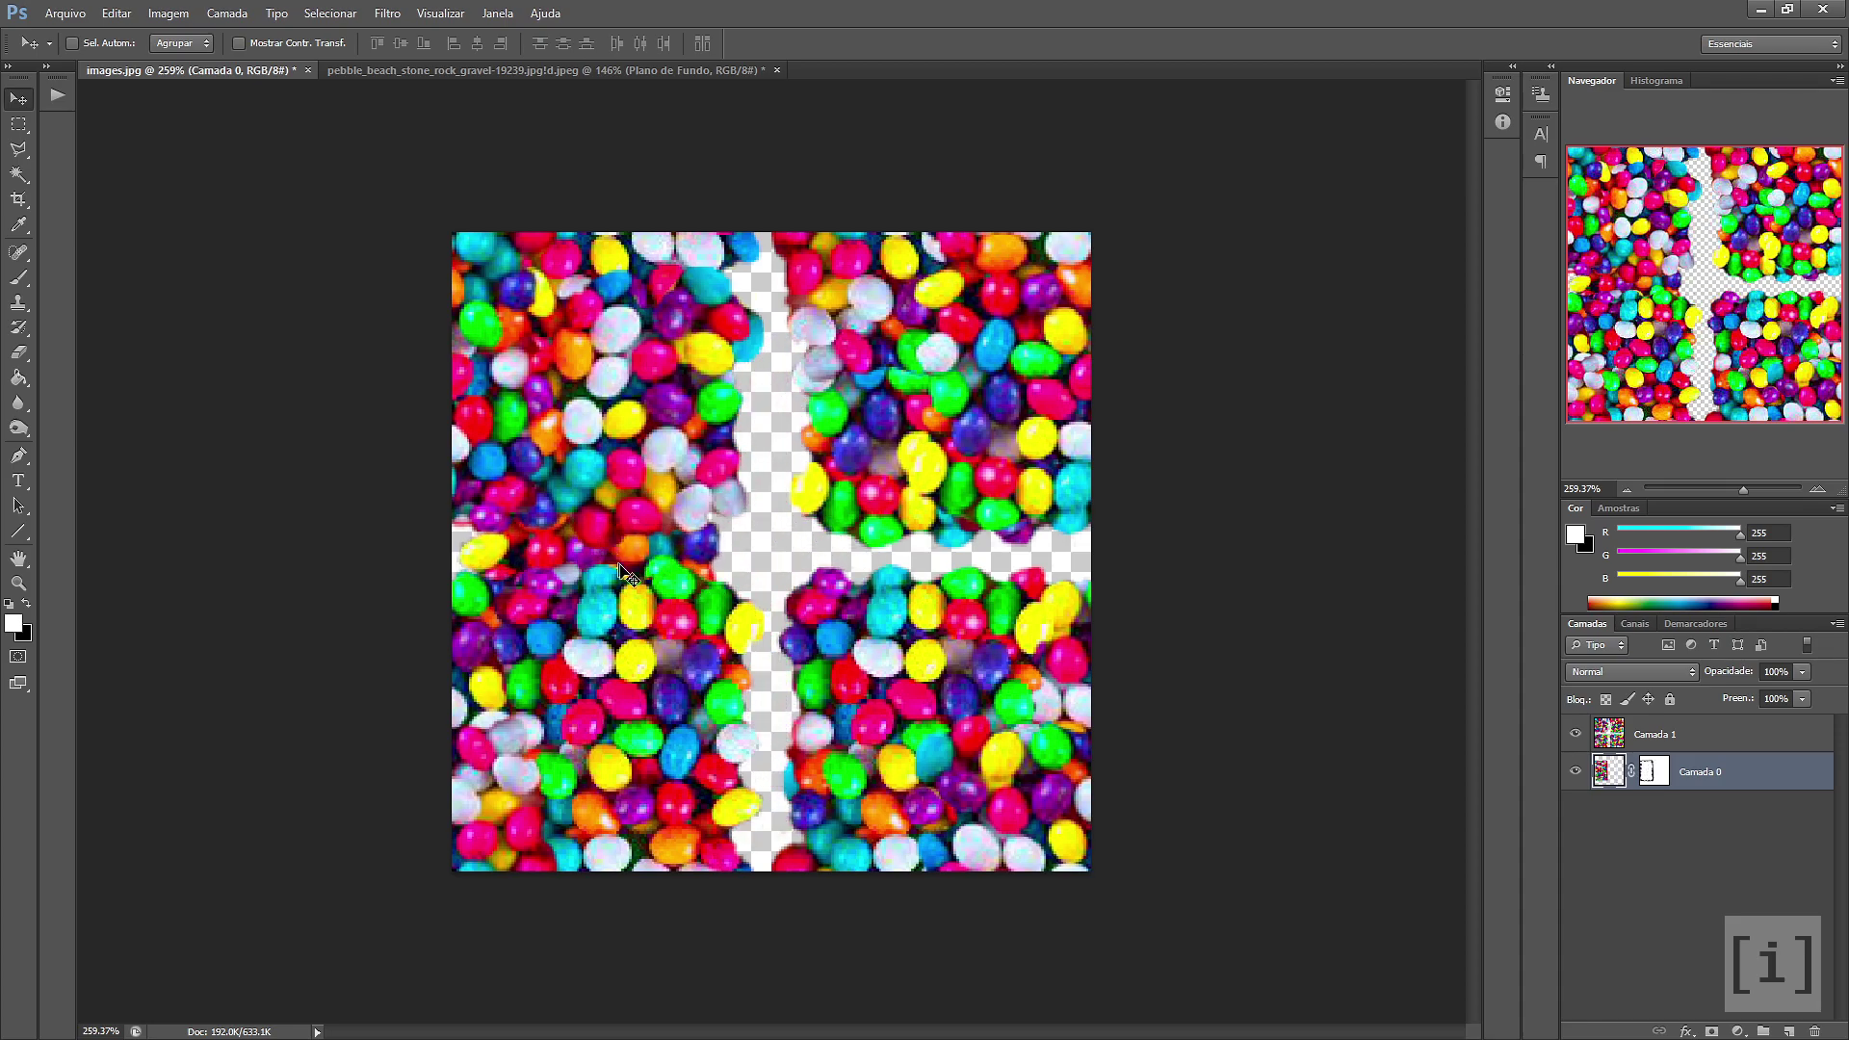
mouse_move(598, 537)
left_mouse_down()
mouse_move(772, 493)
mouse_move(778, 449)
mouse_move(909, 520)
mouse_move(943, 501)
mouse_move(795, 604)
mouse_move(900, 459)
left_mouse_up()
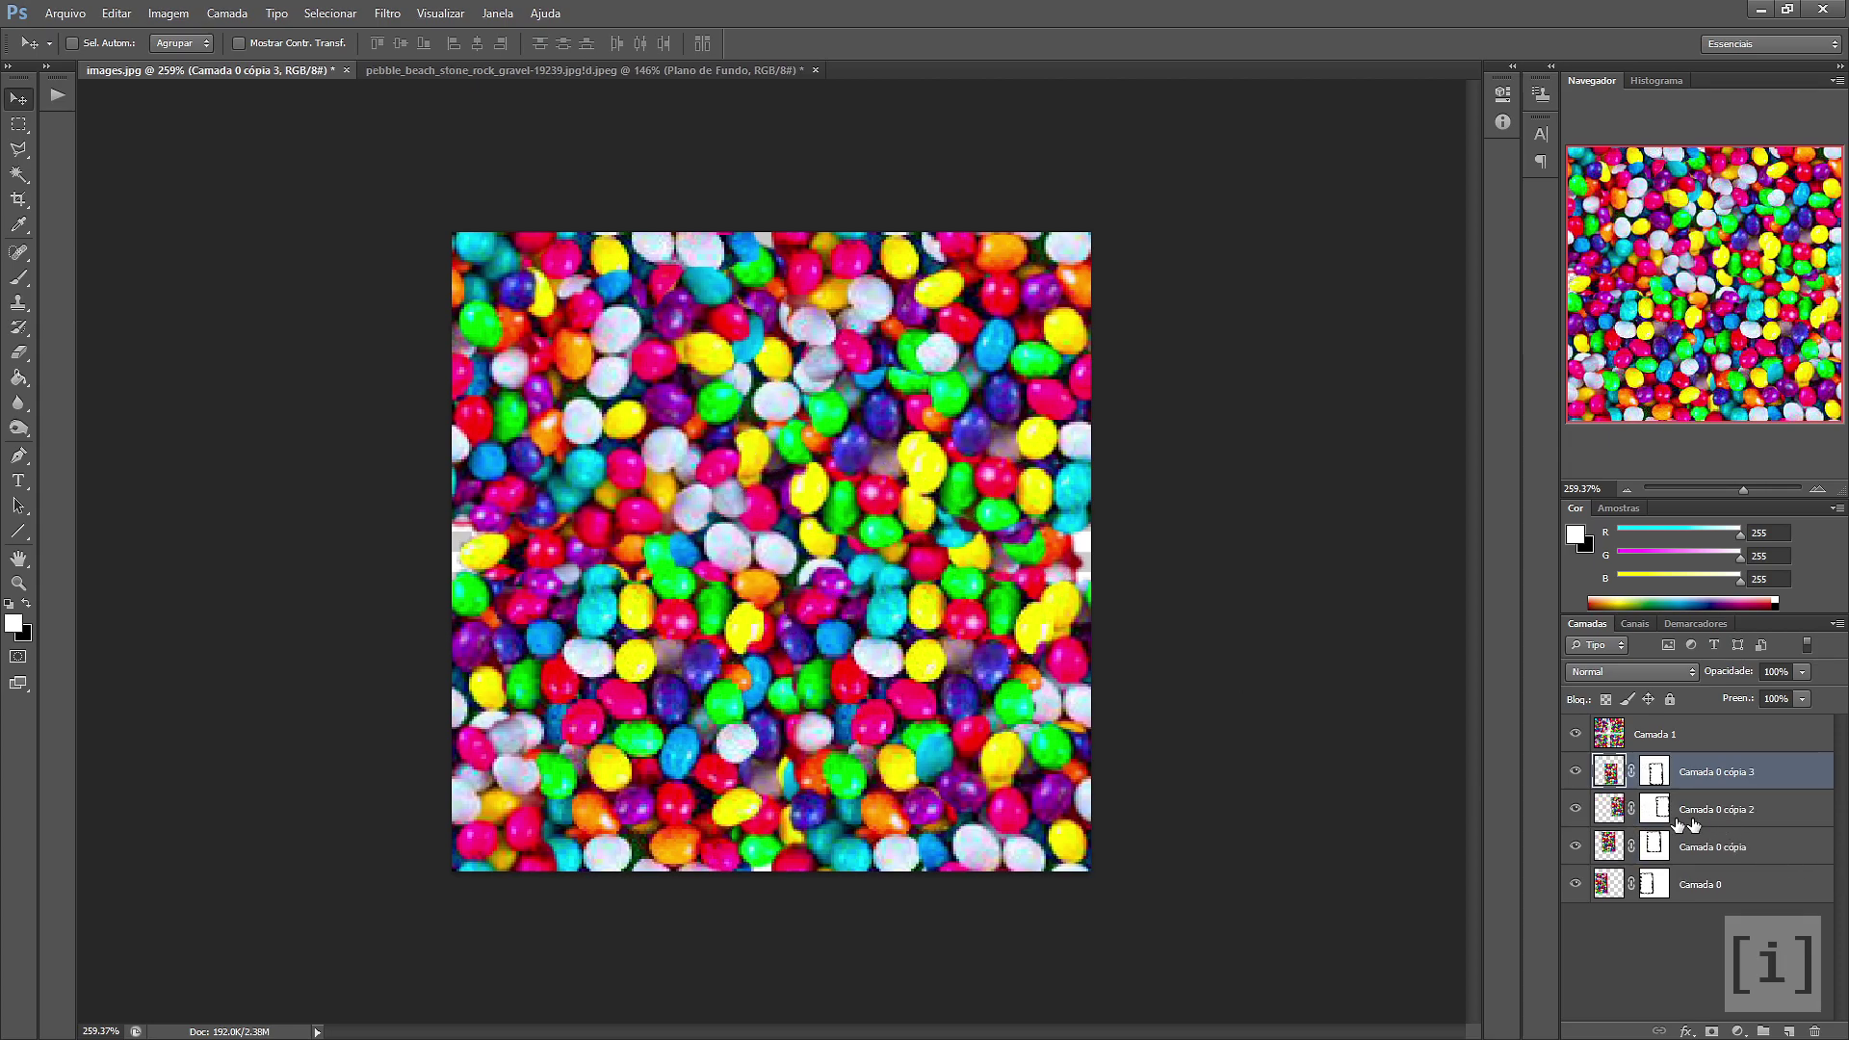
key("ctrl+j")
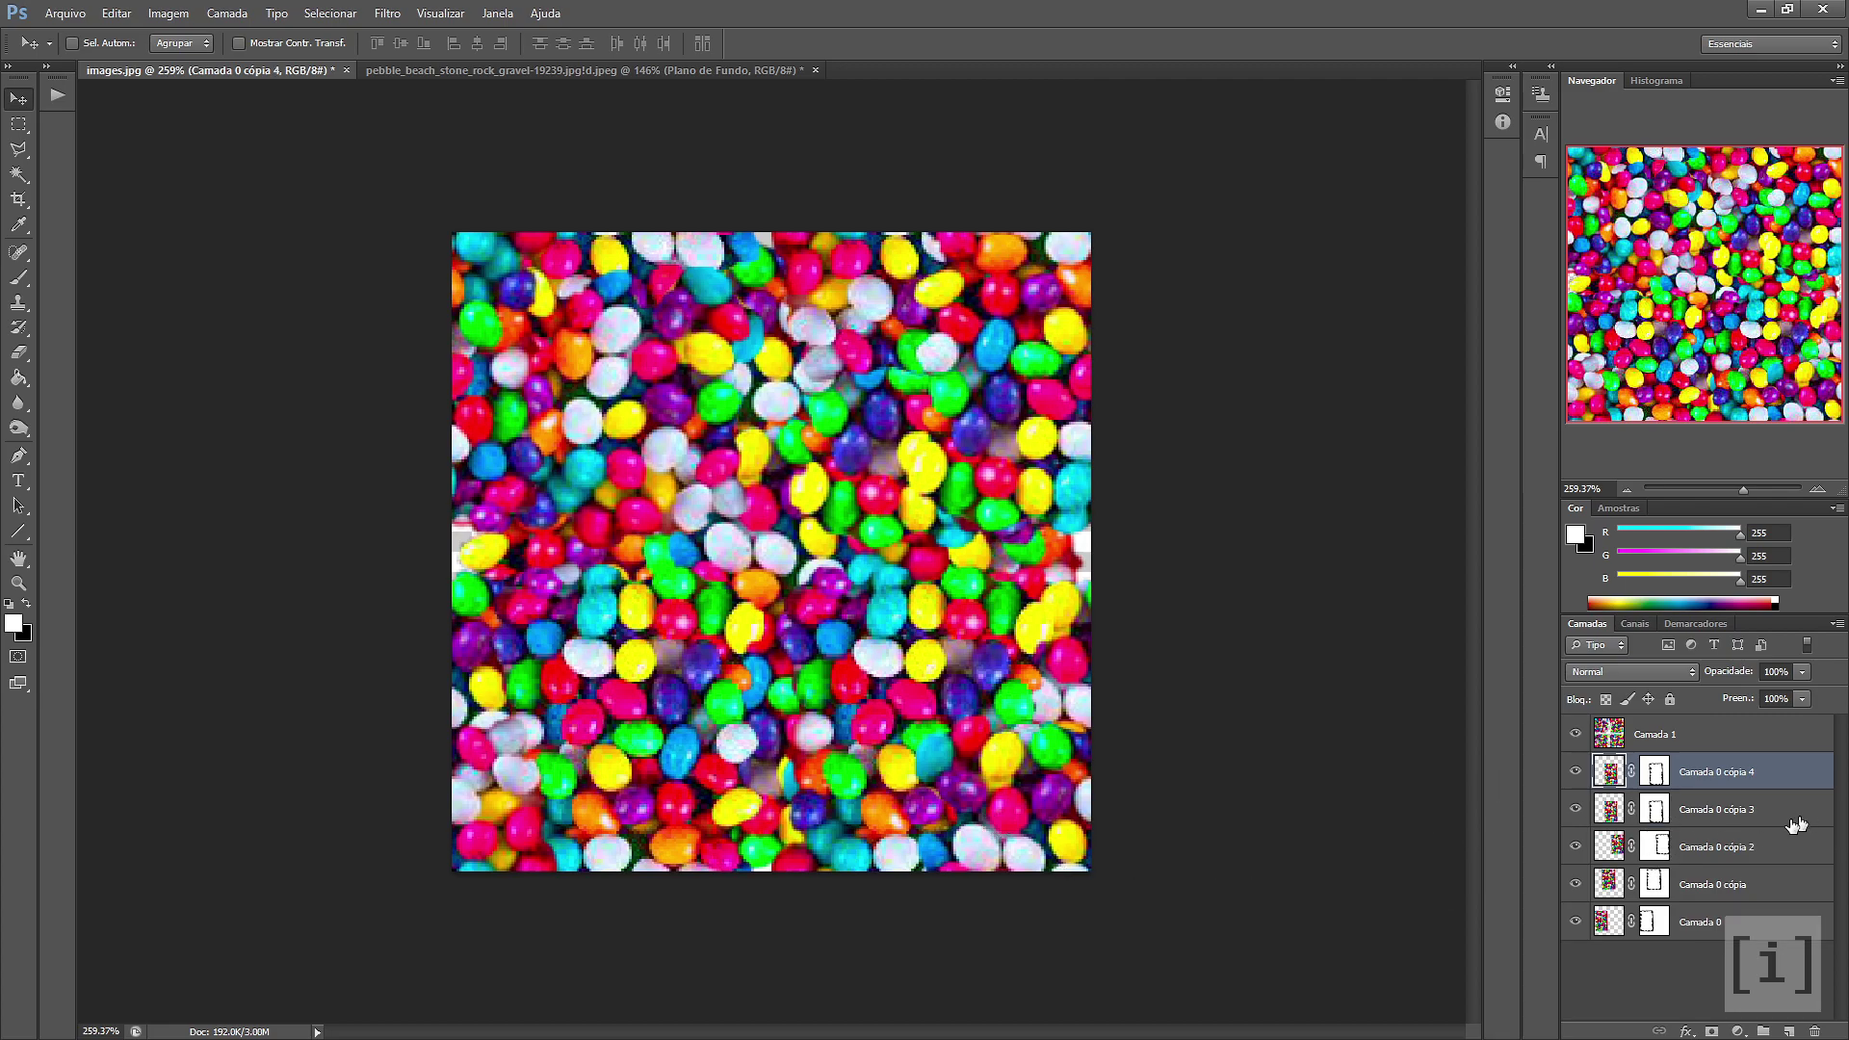
right_click(1697, 844)
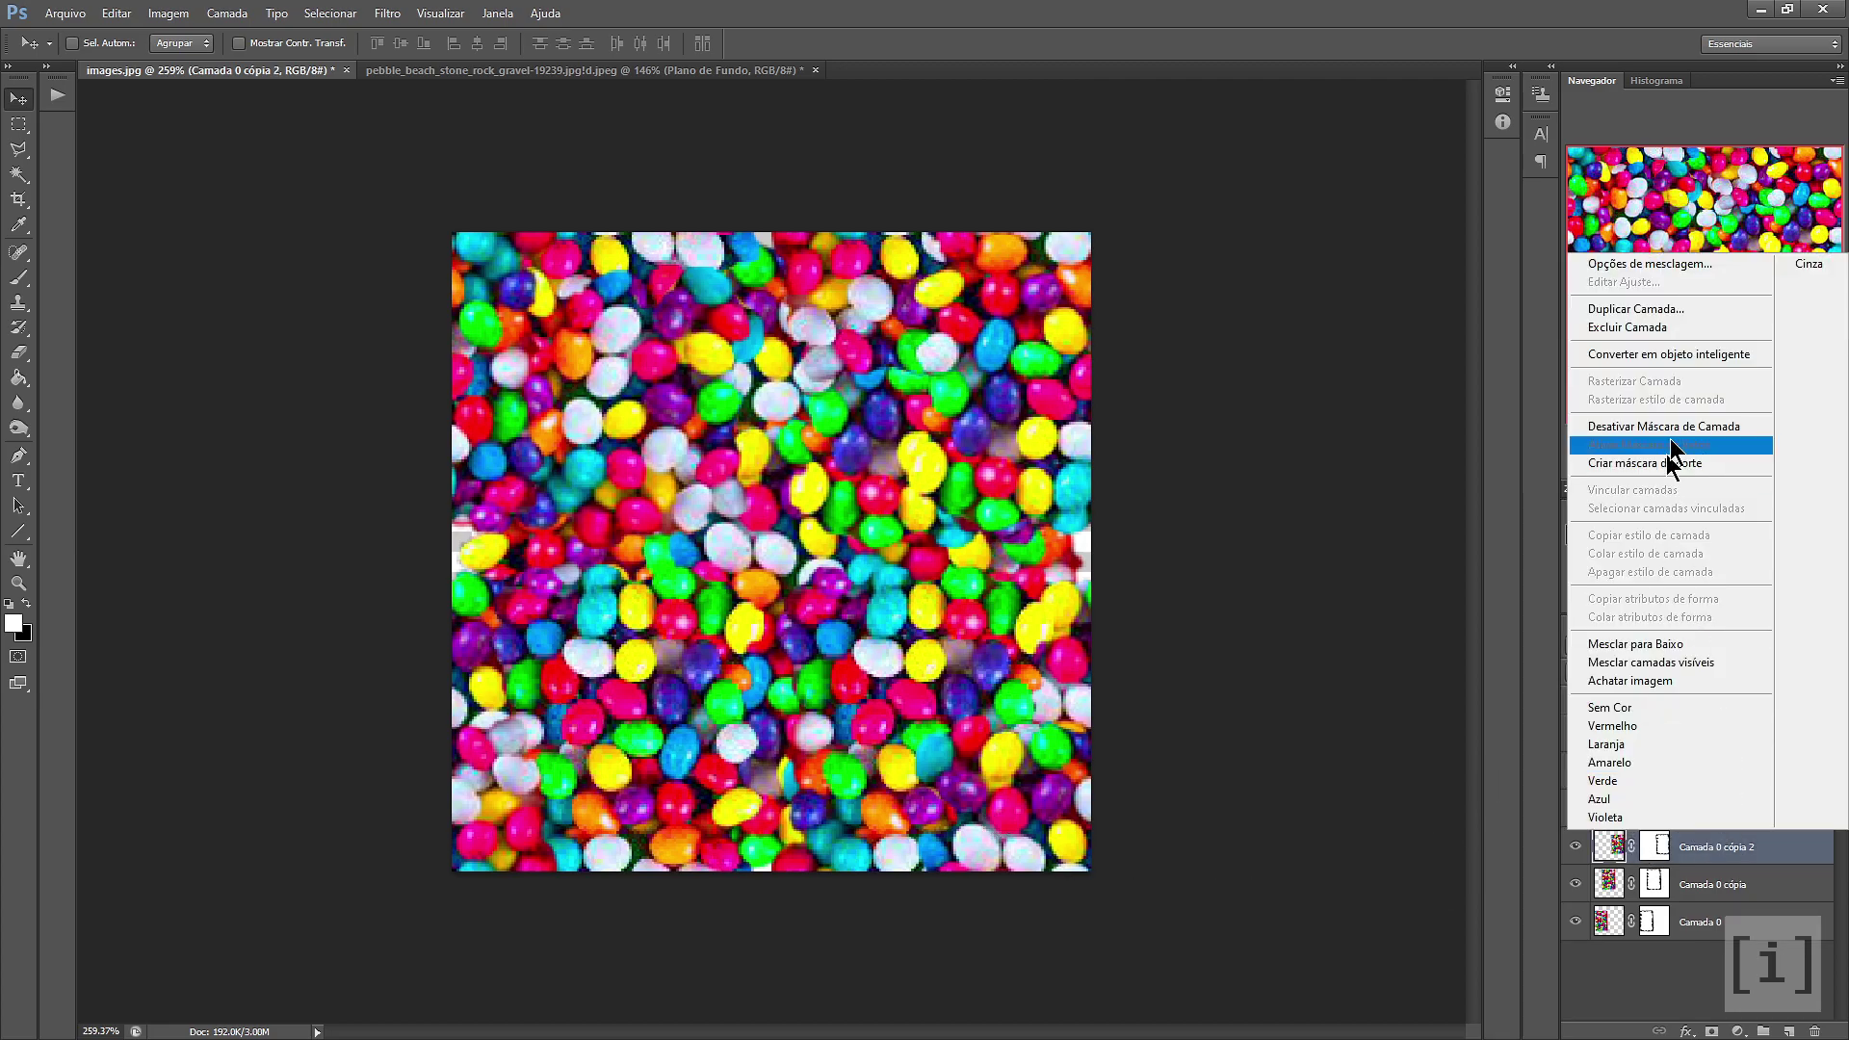
left_click(1740, 664)
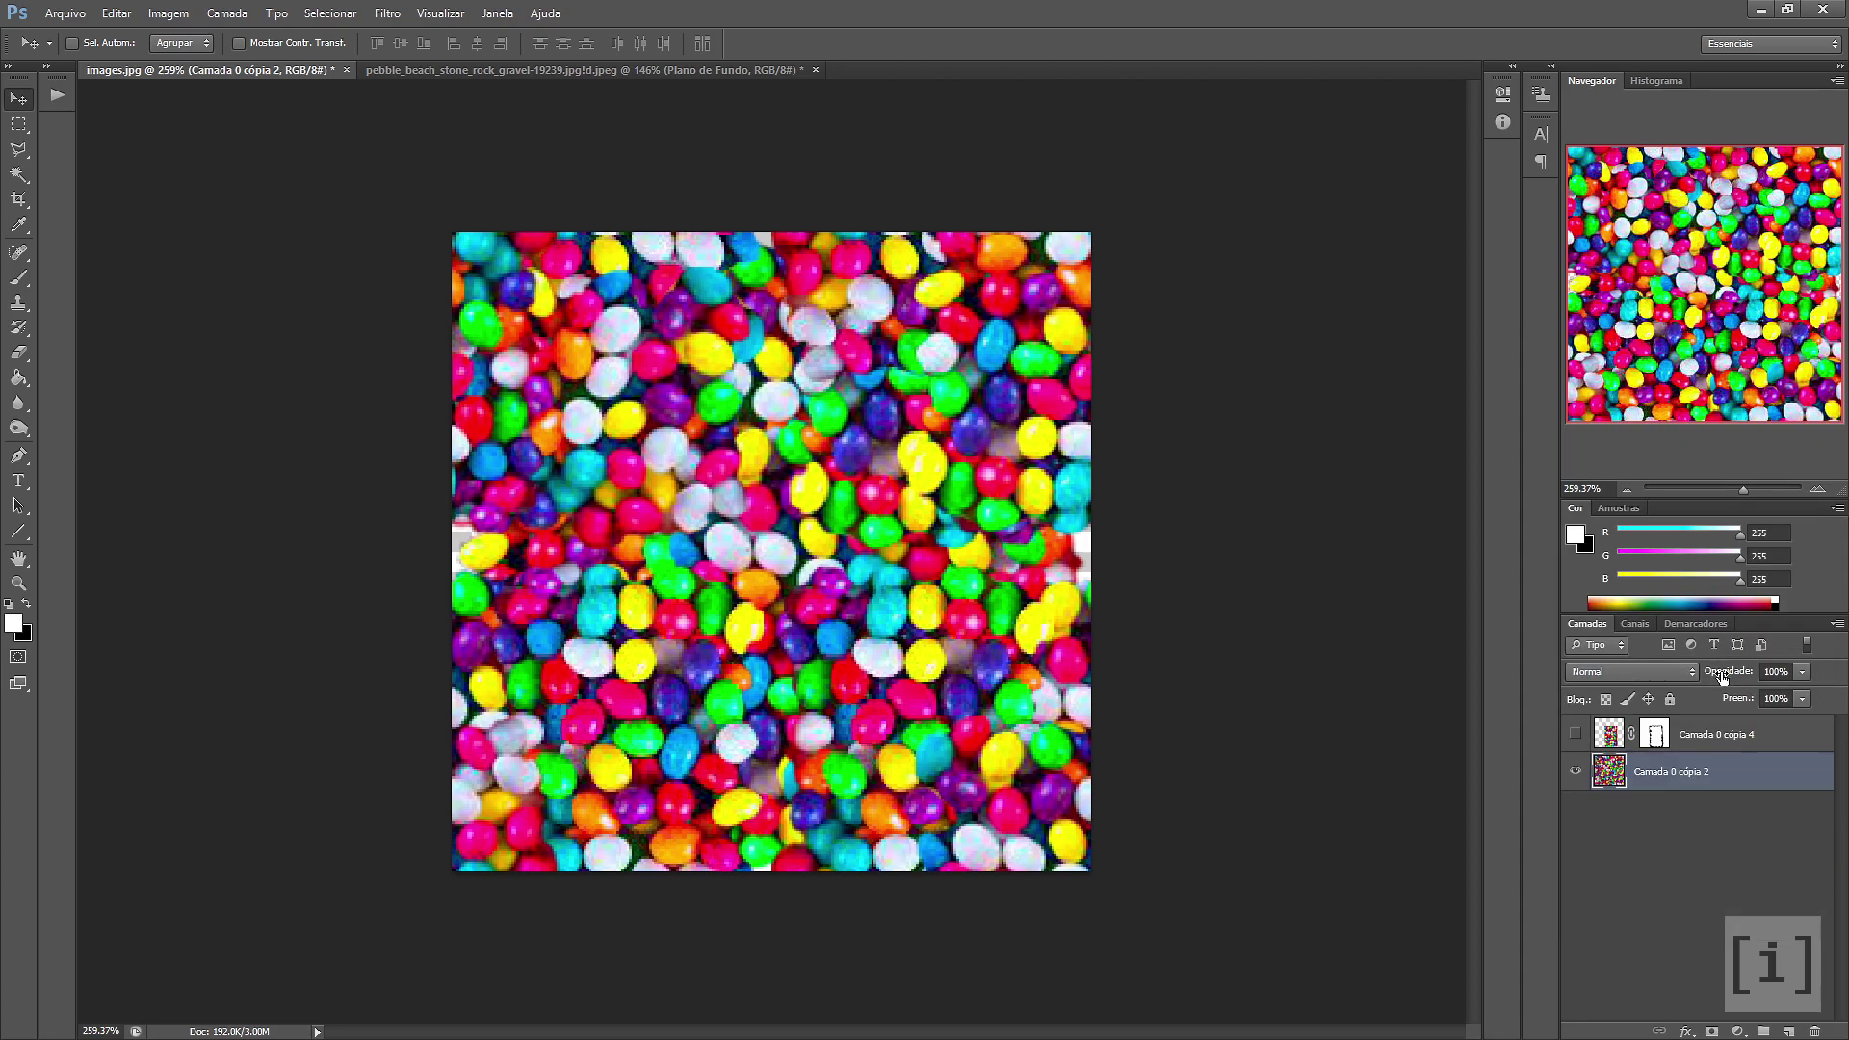
Trial-reapply the last offset filter to check the seams, then undo it
left_click(385, 13)
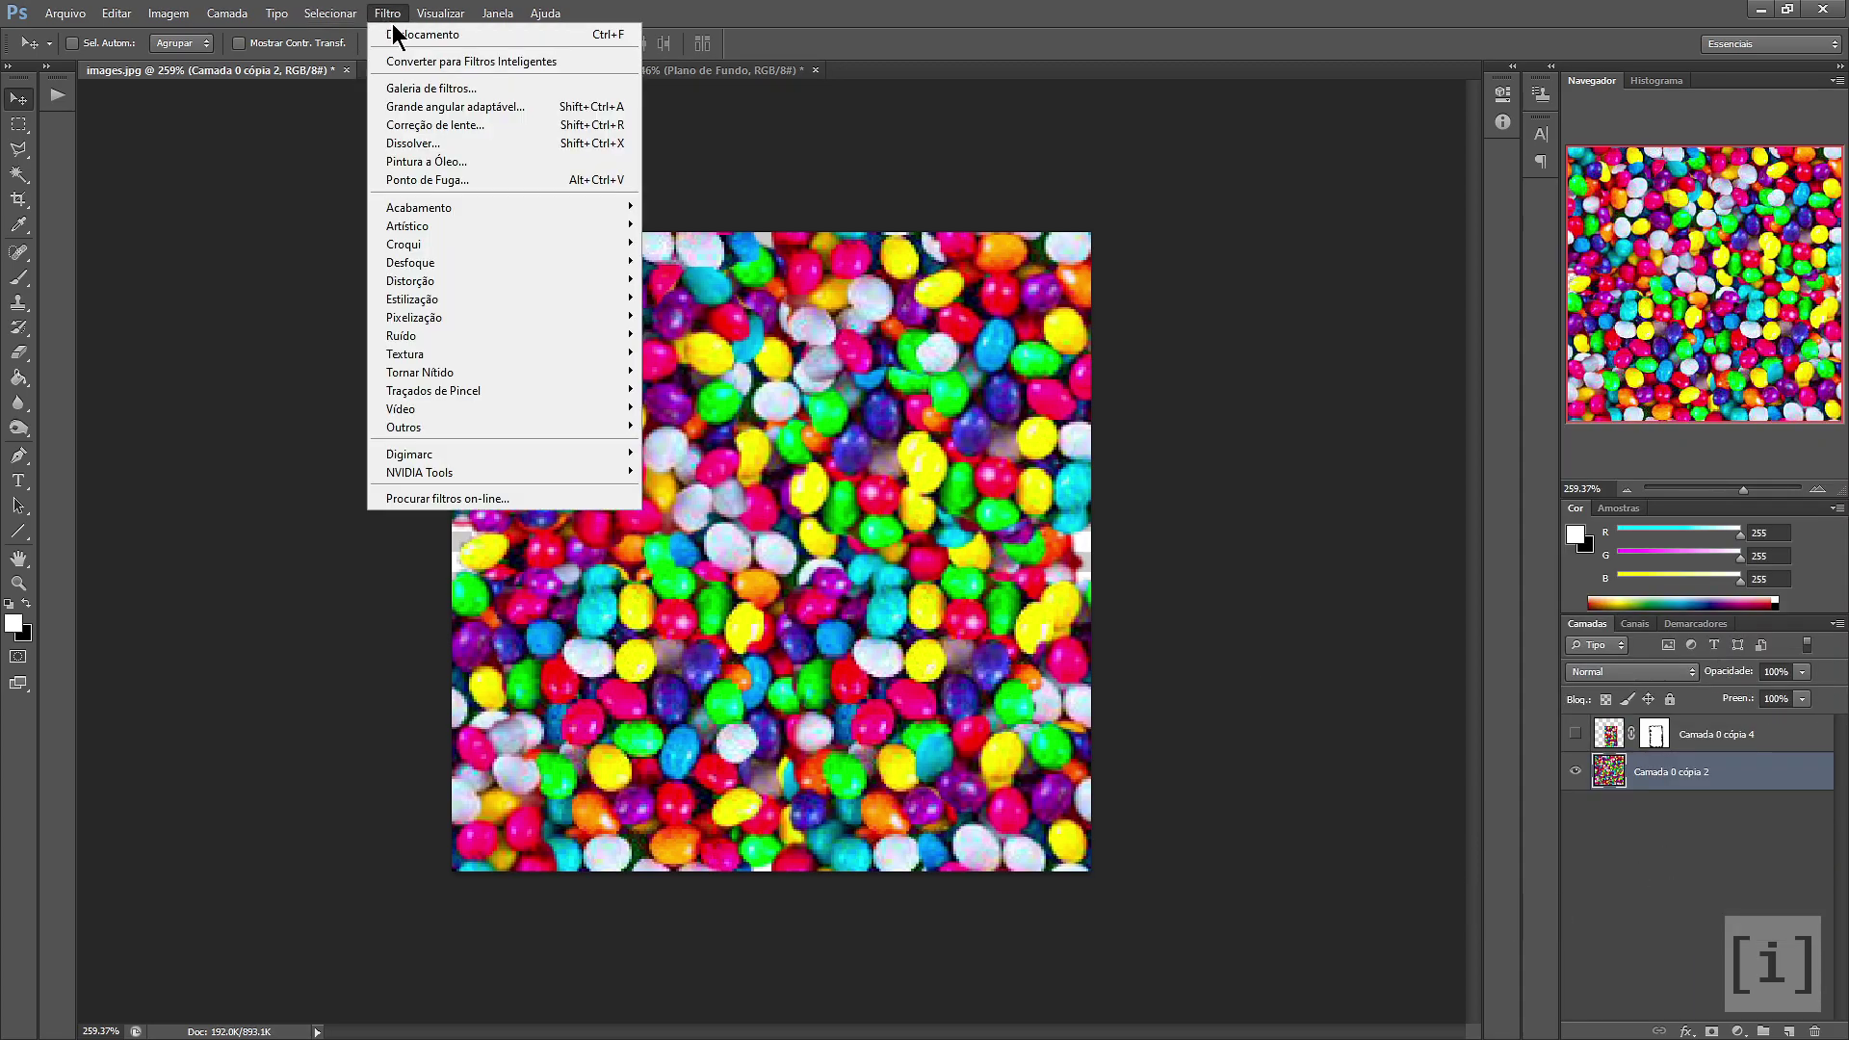
left_click(451, 37)
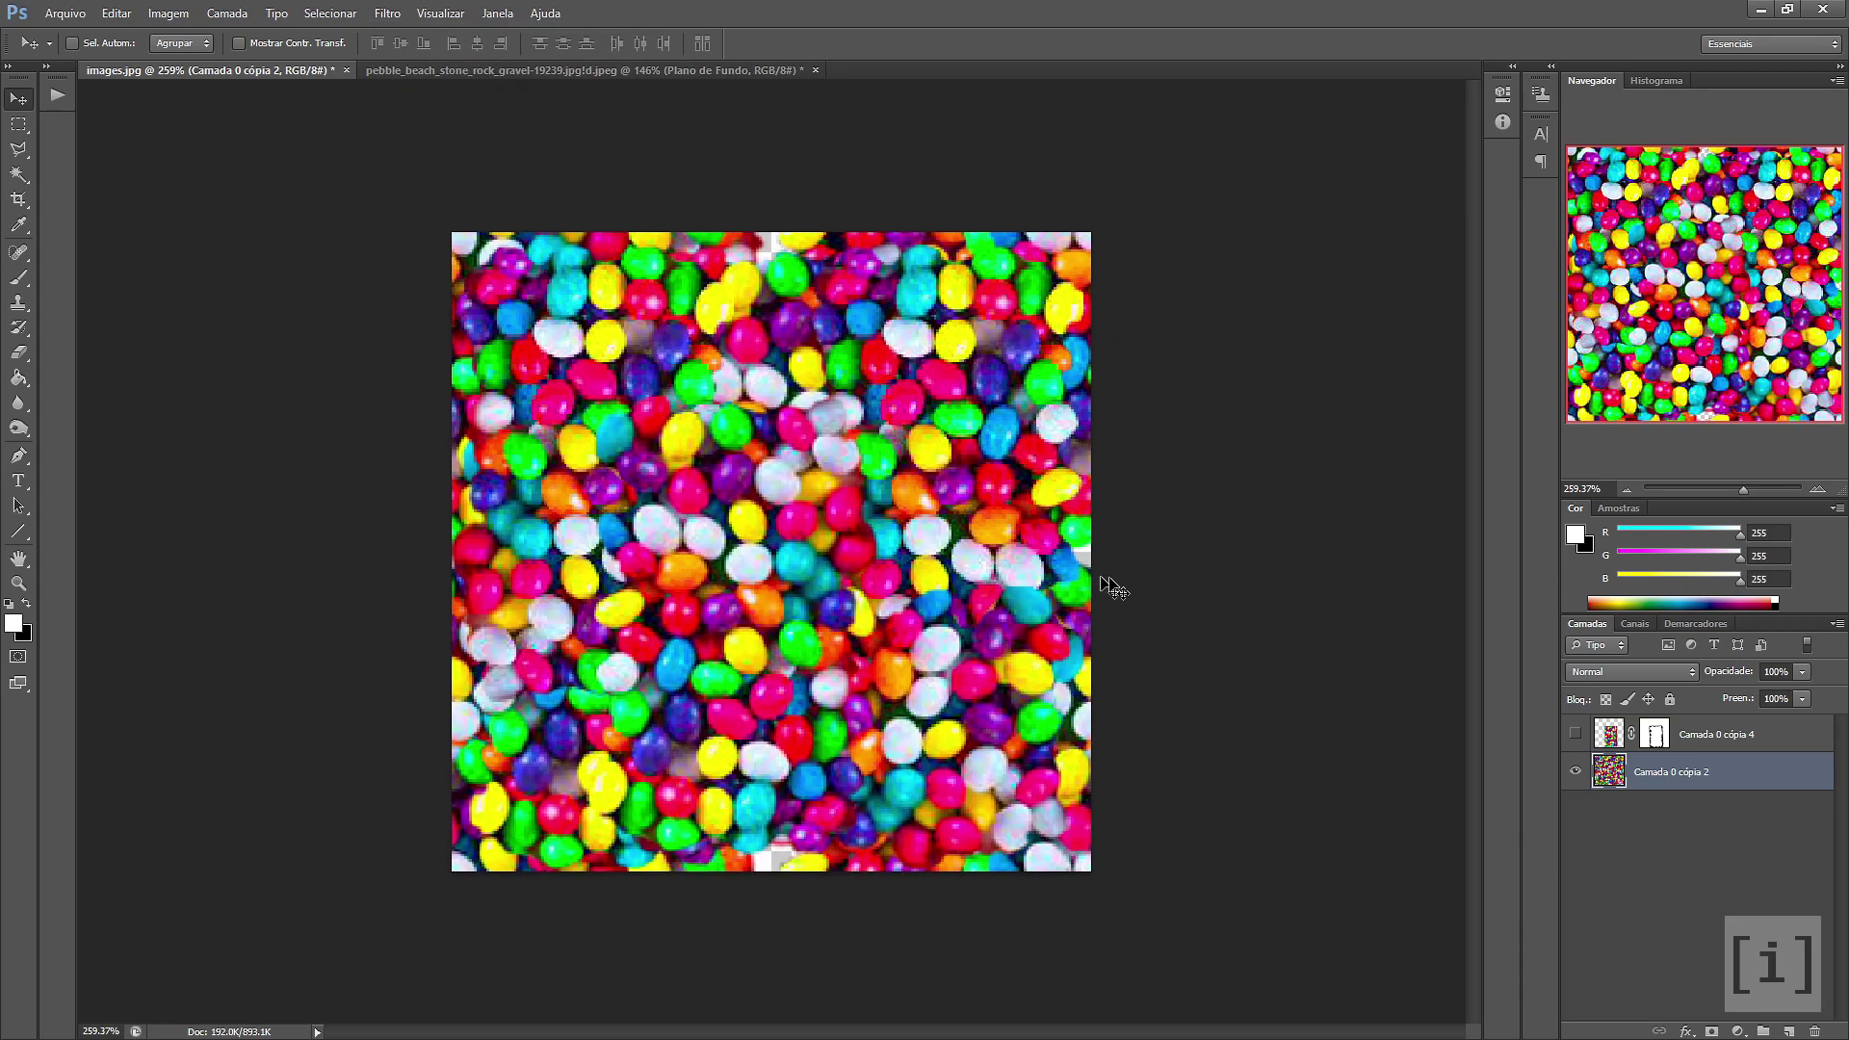
key("ctrl+f")
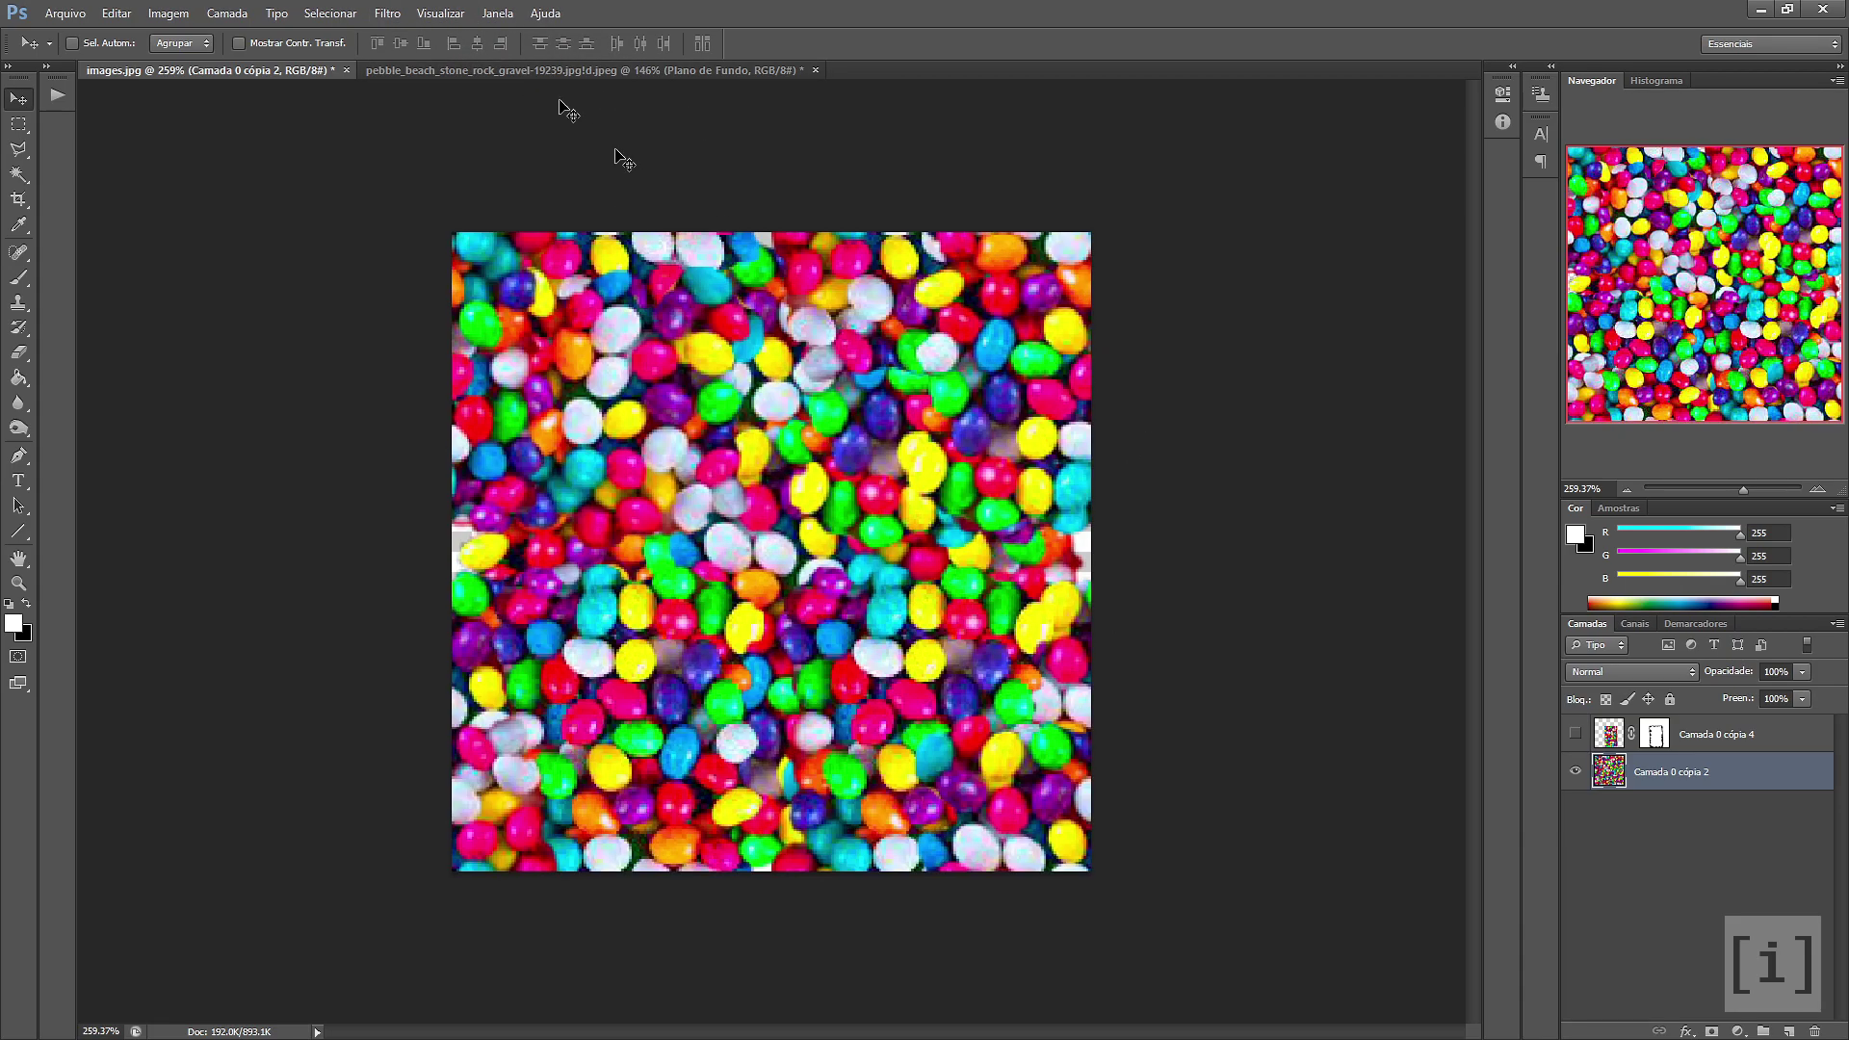
left_click(387, 13)
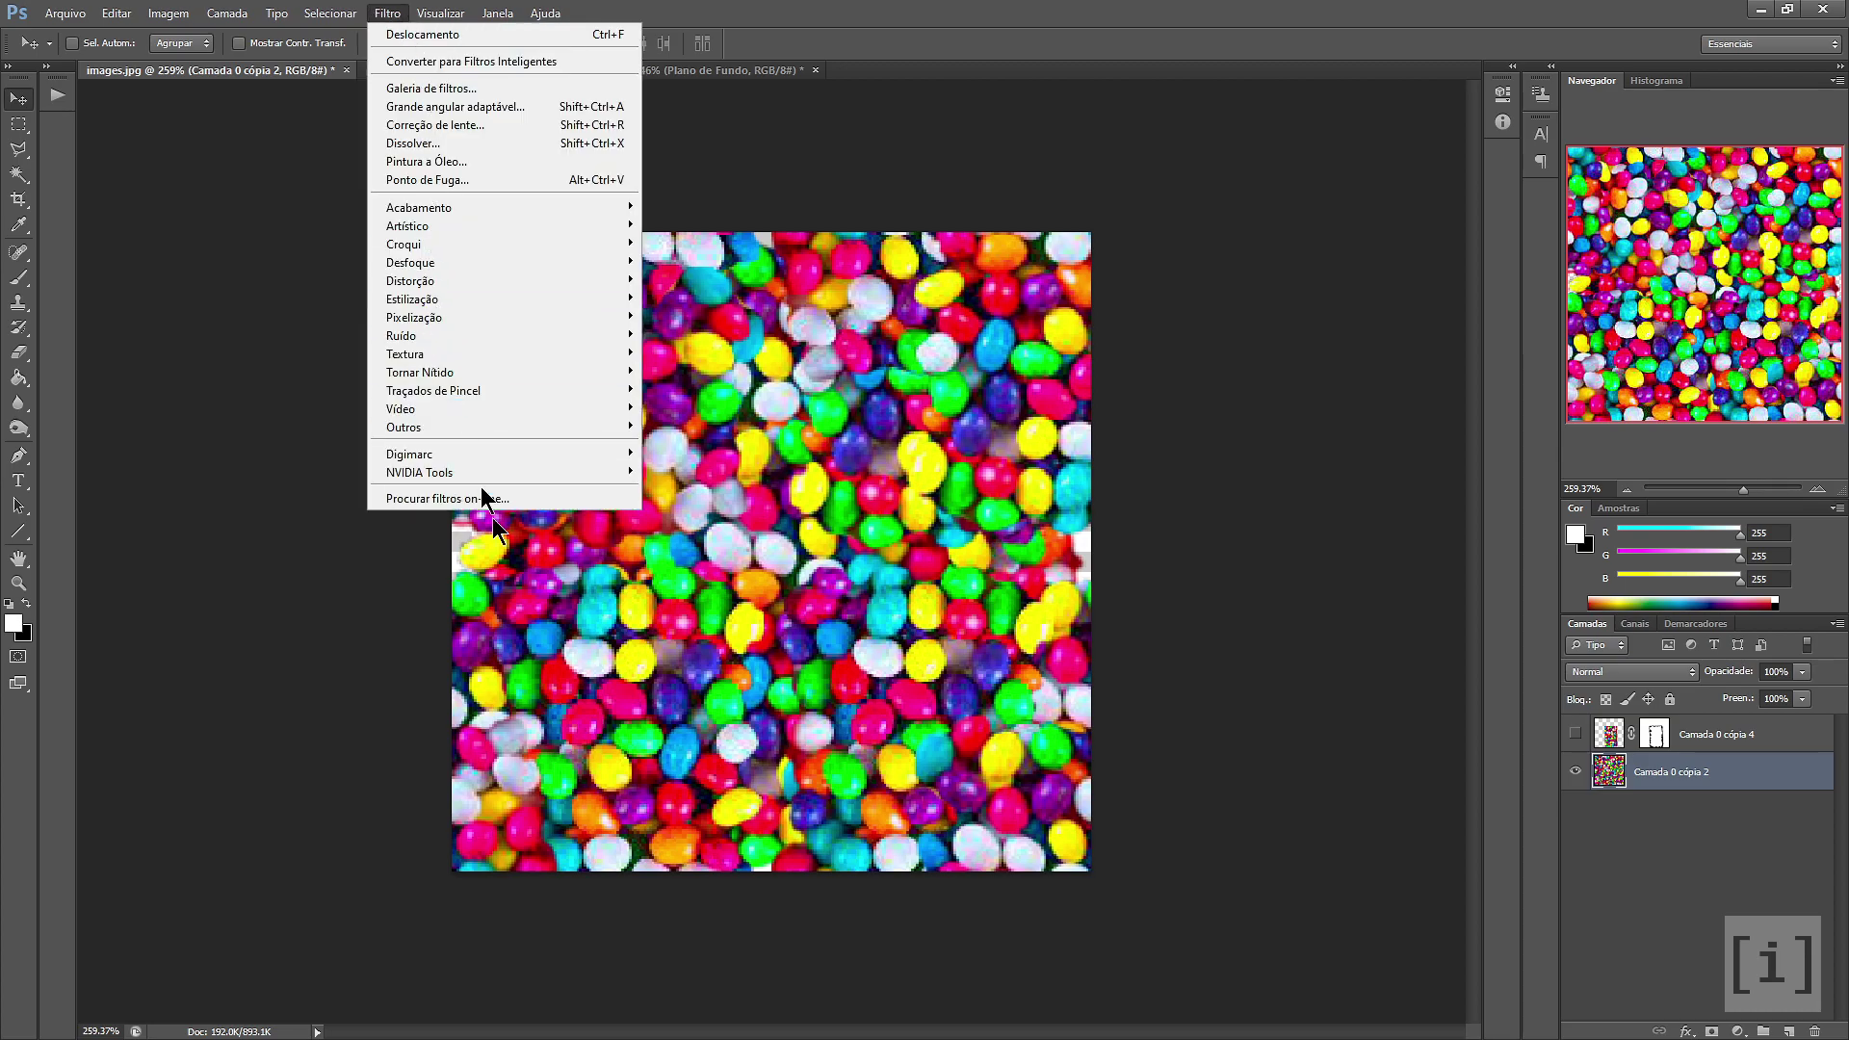
mouse_move(433, 426)
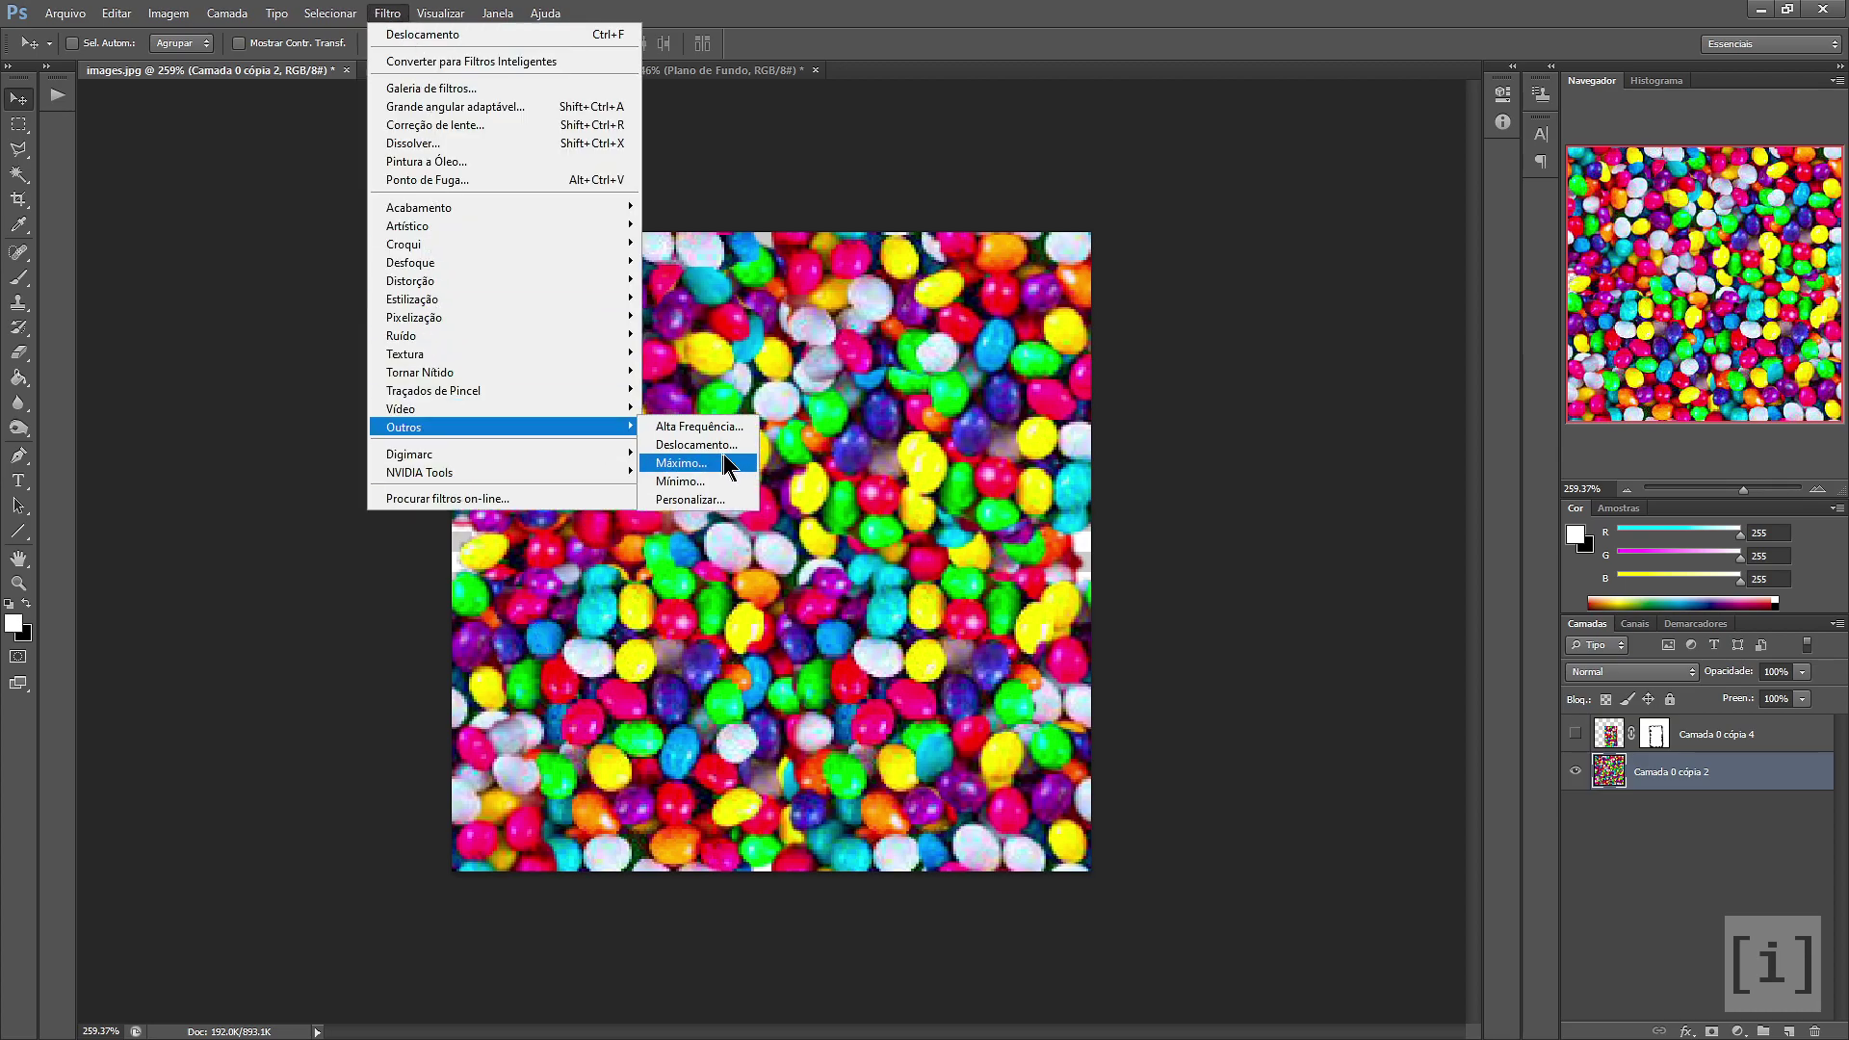
Offset the merged layer 64 px horizontally and 64 px vertically with Preencher com Lado Oposto
left_click(720, 442)
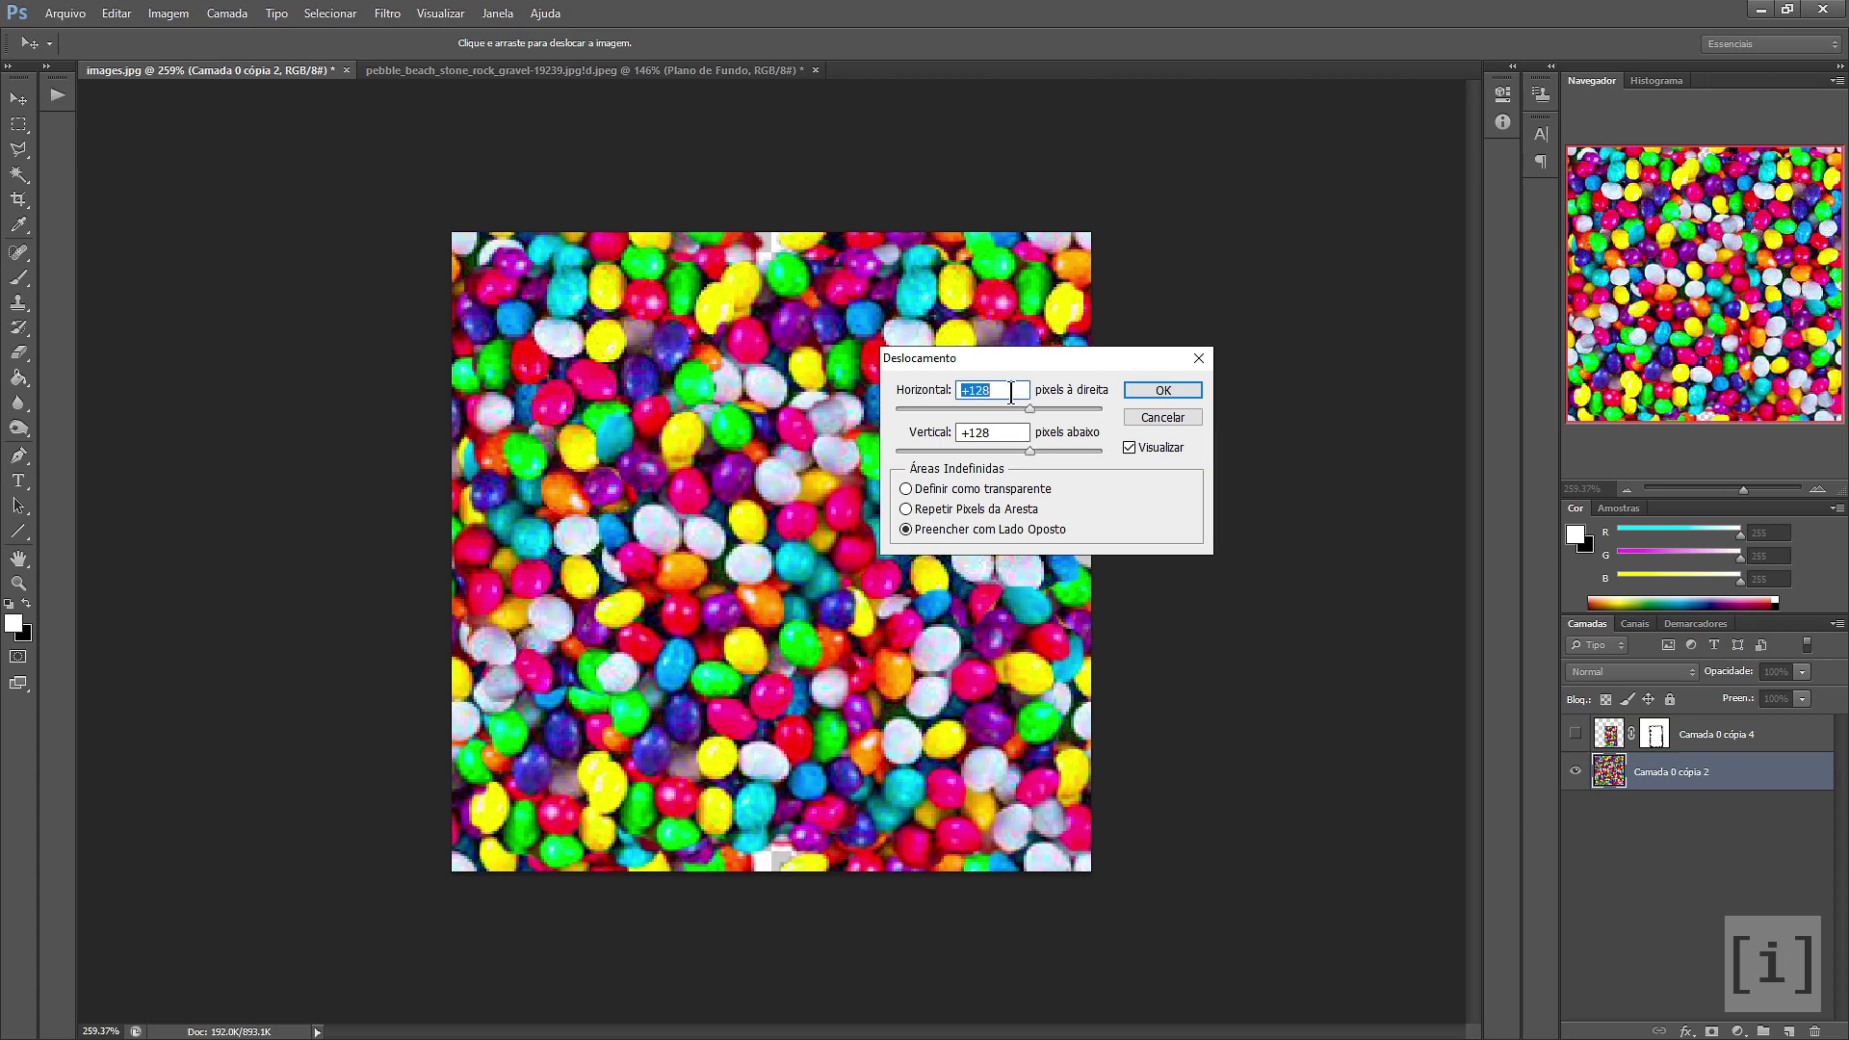
type("64")
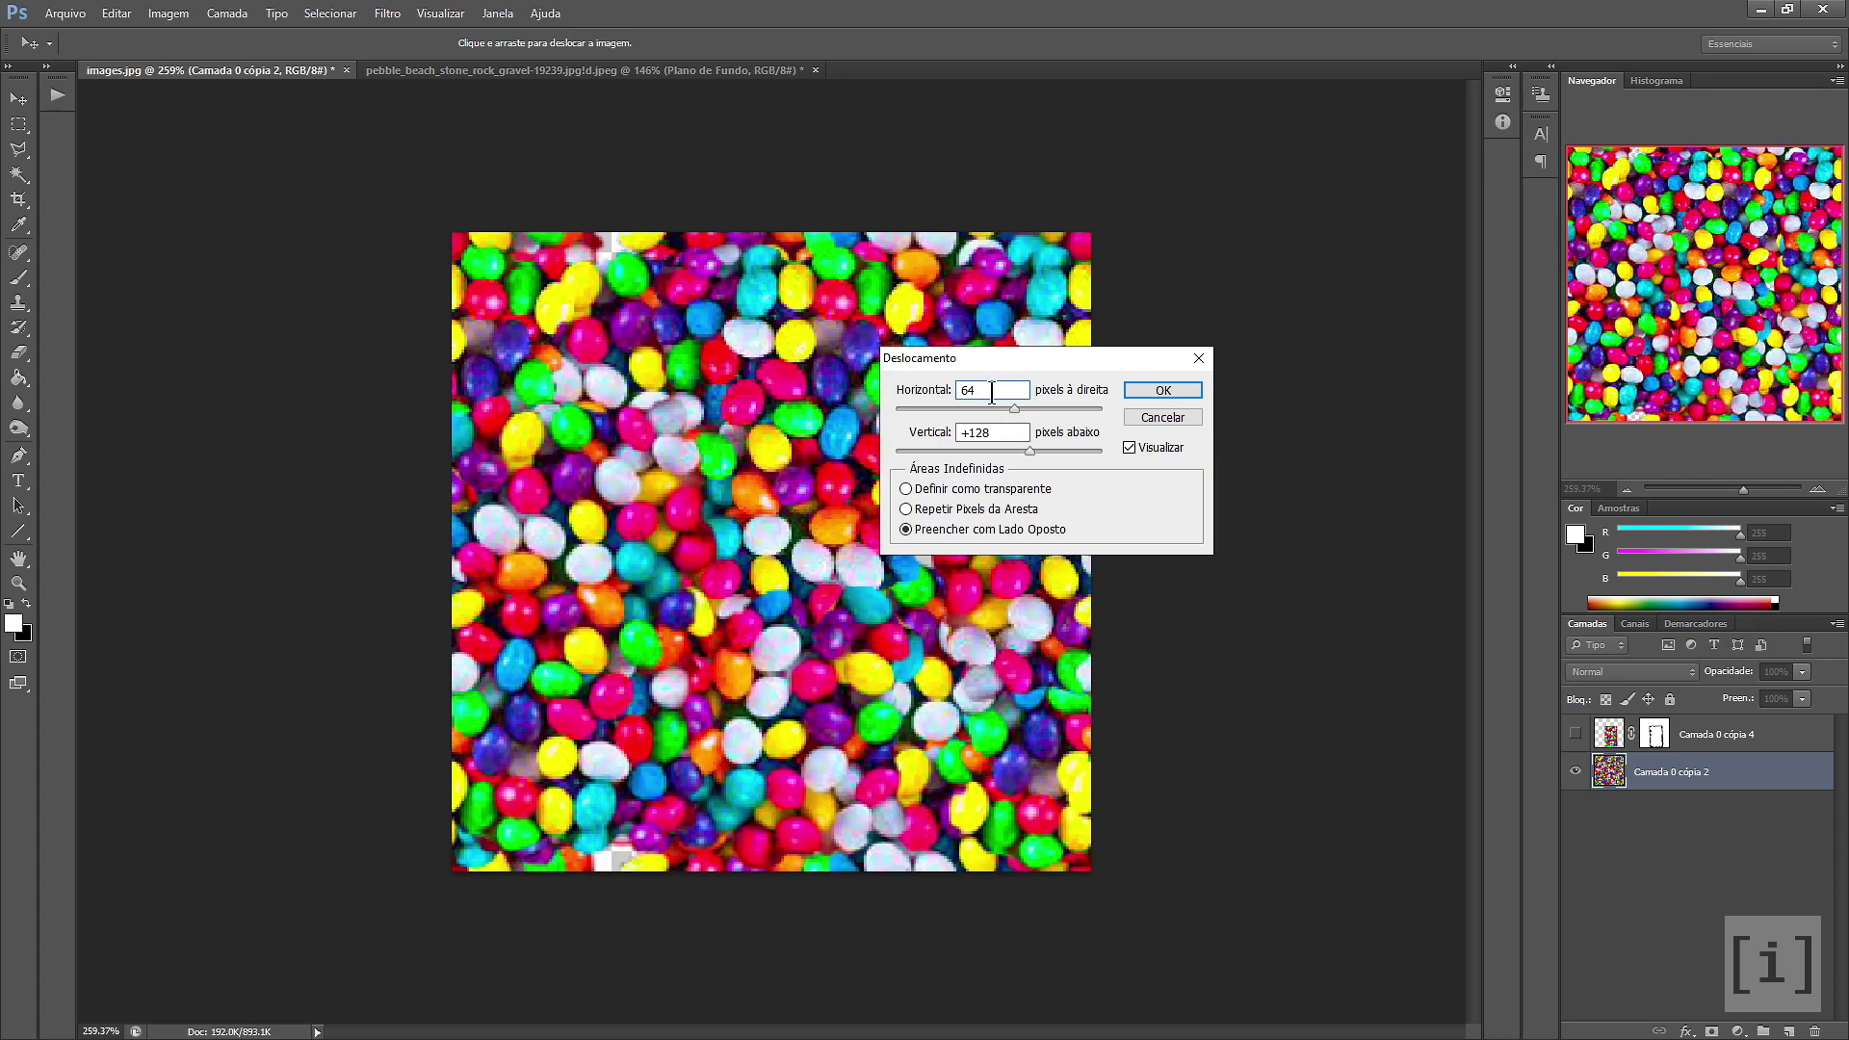
left_click(991, 432)
type("64")
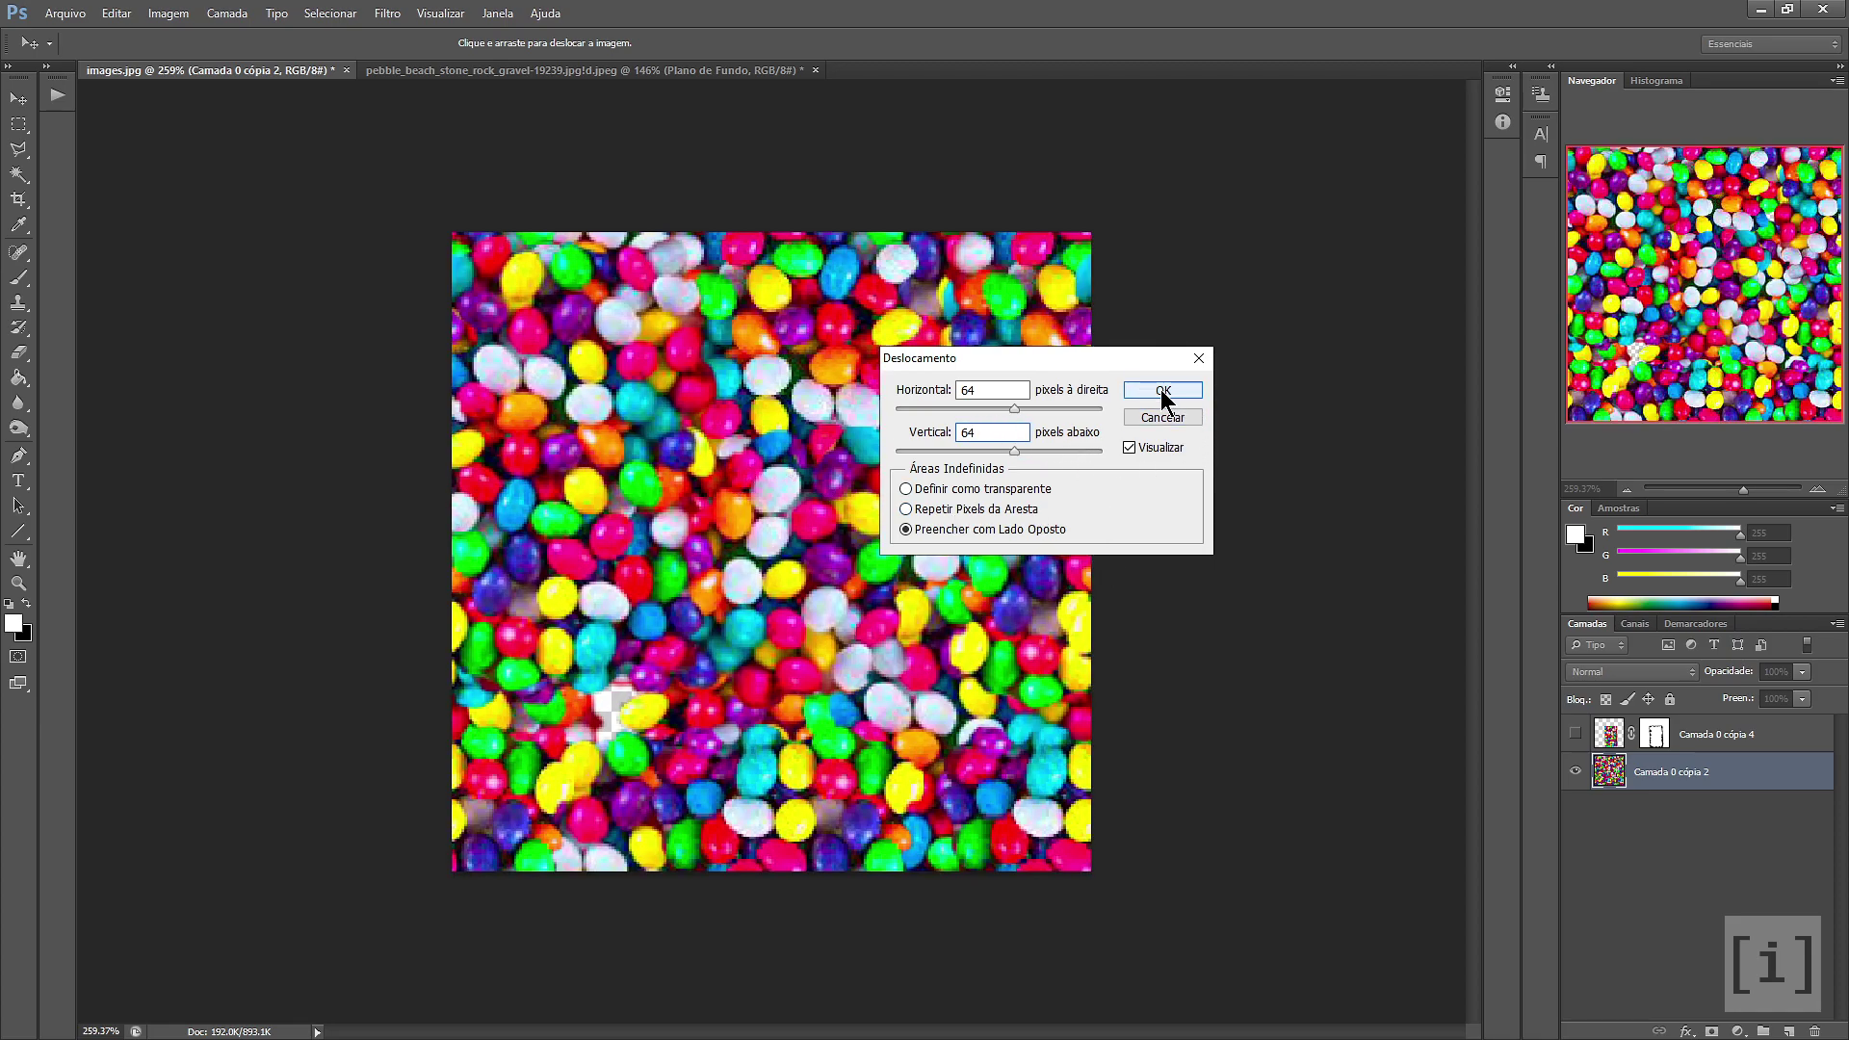
left_click(905, 489)
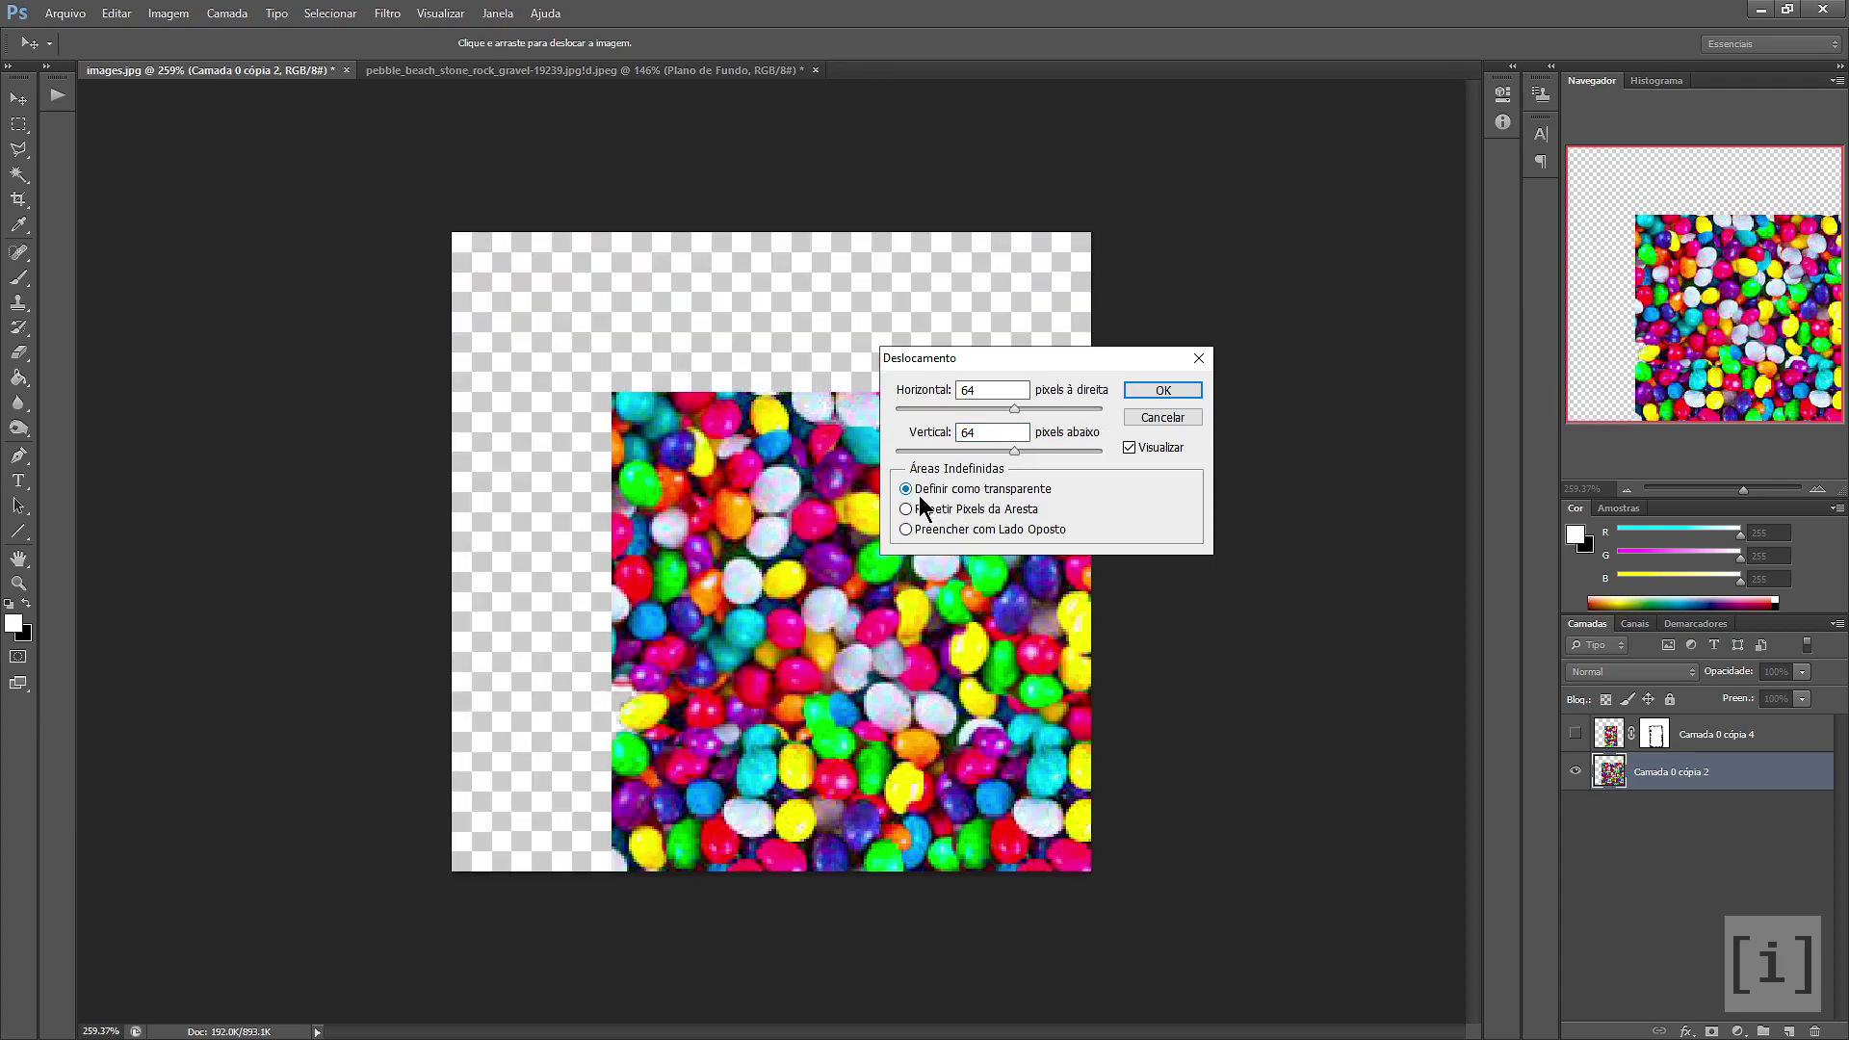
left_click(905, 529)
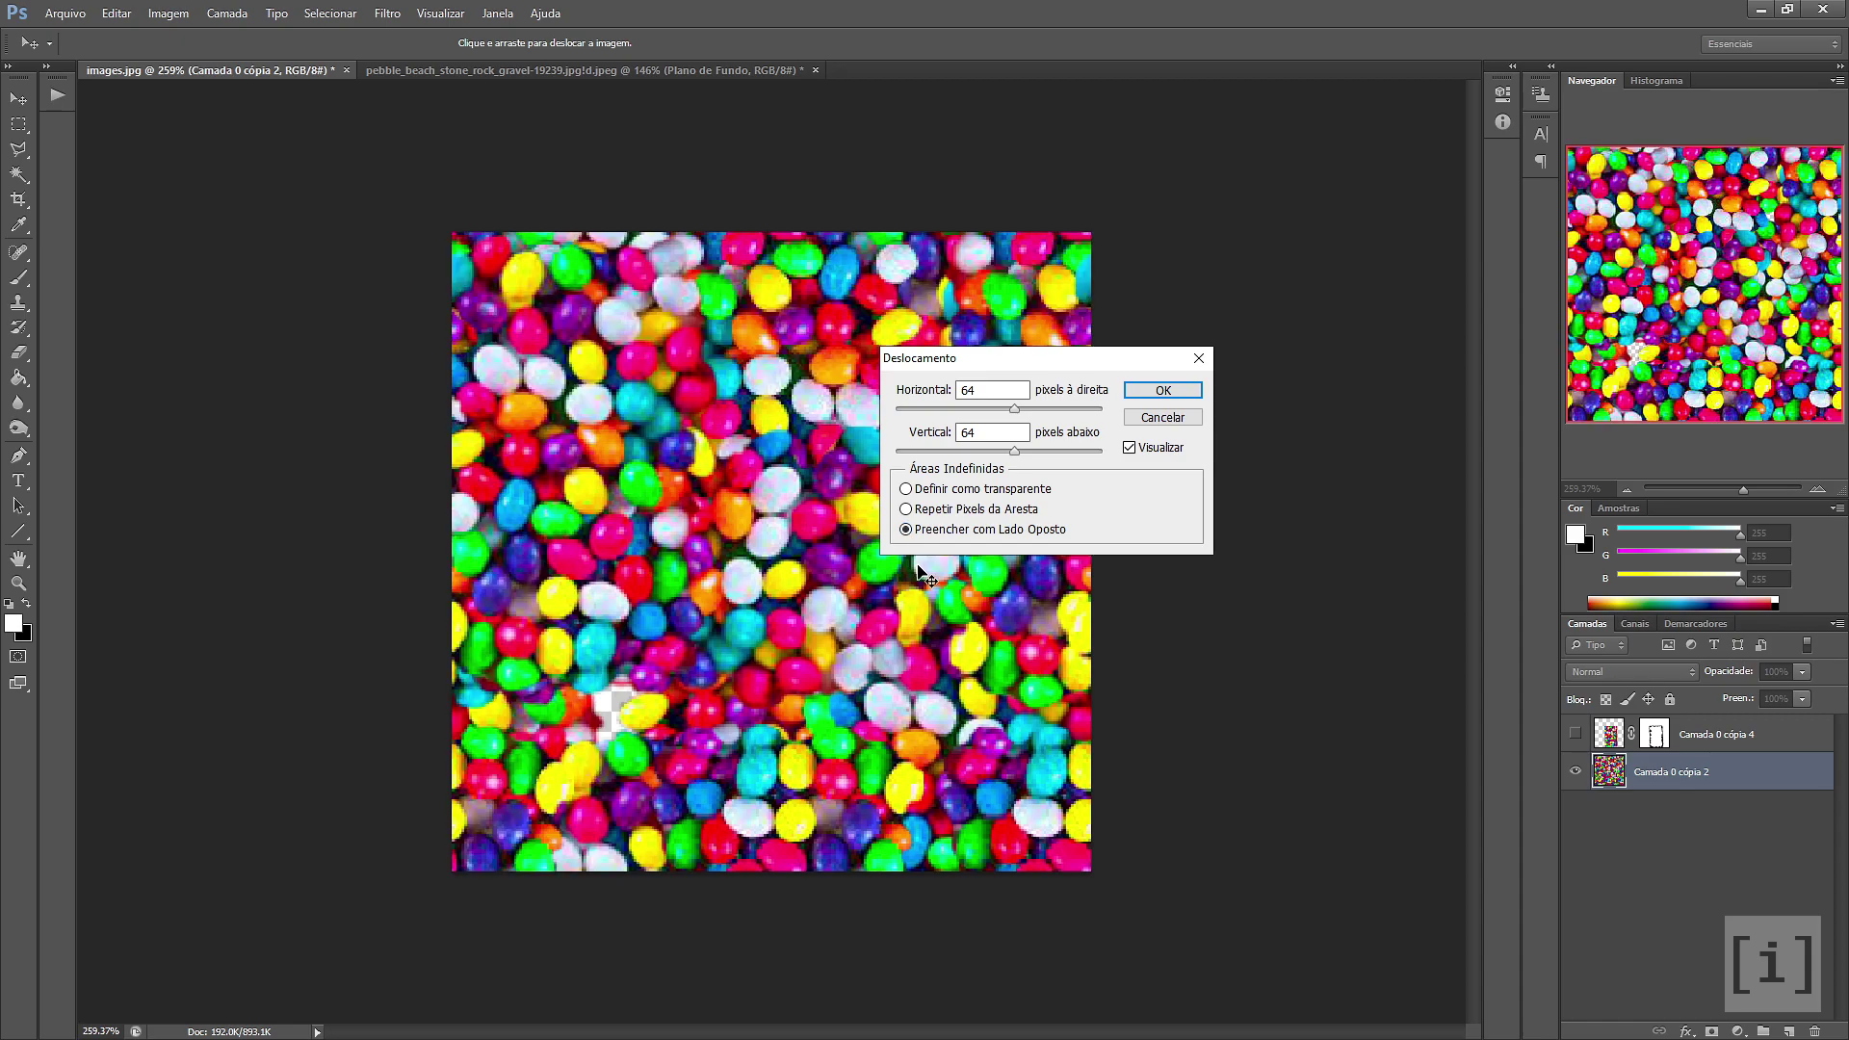
left_click(1164, 389)
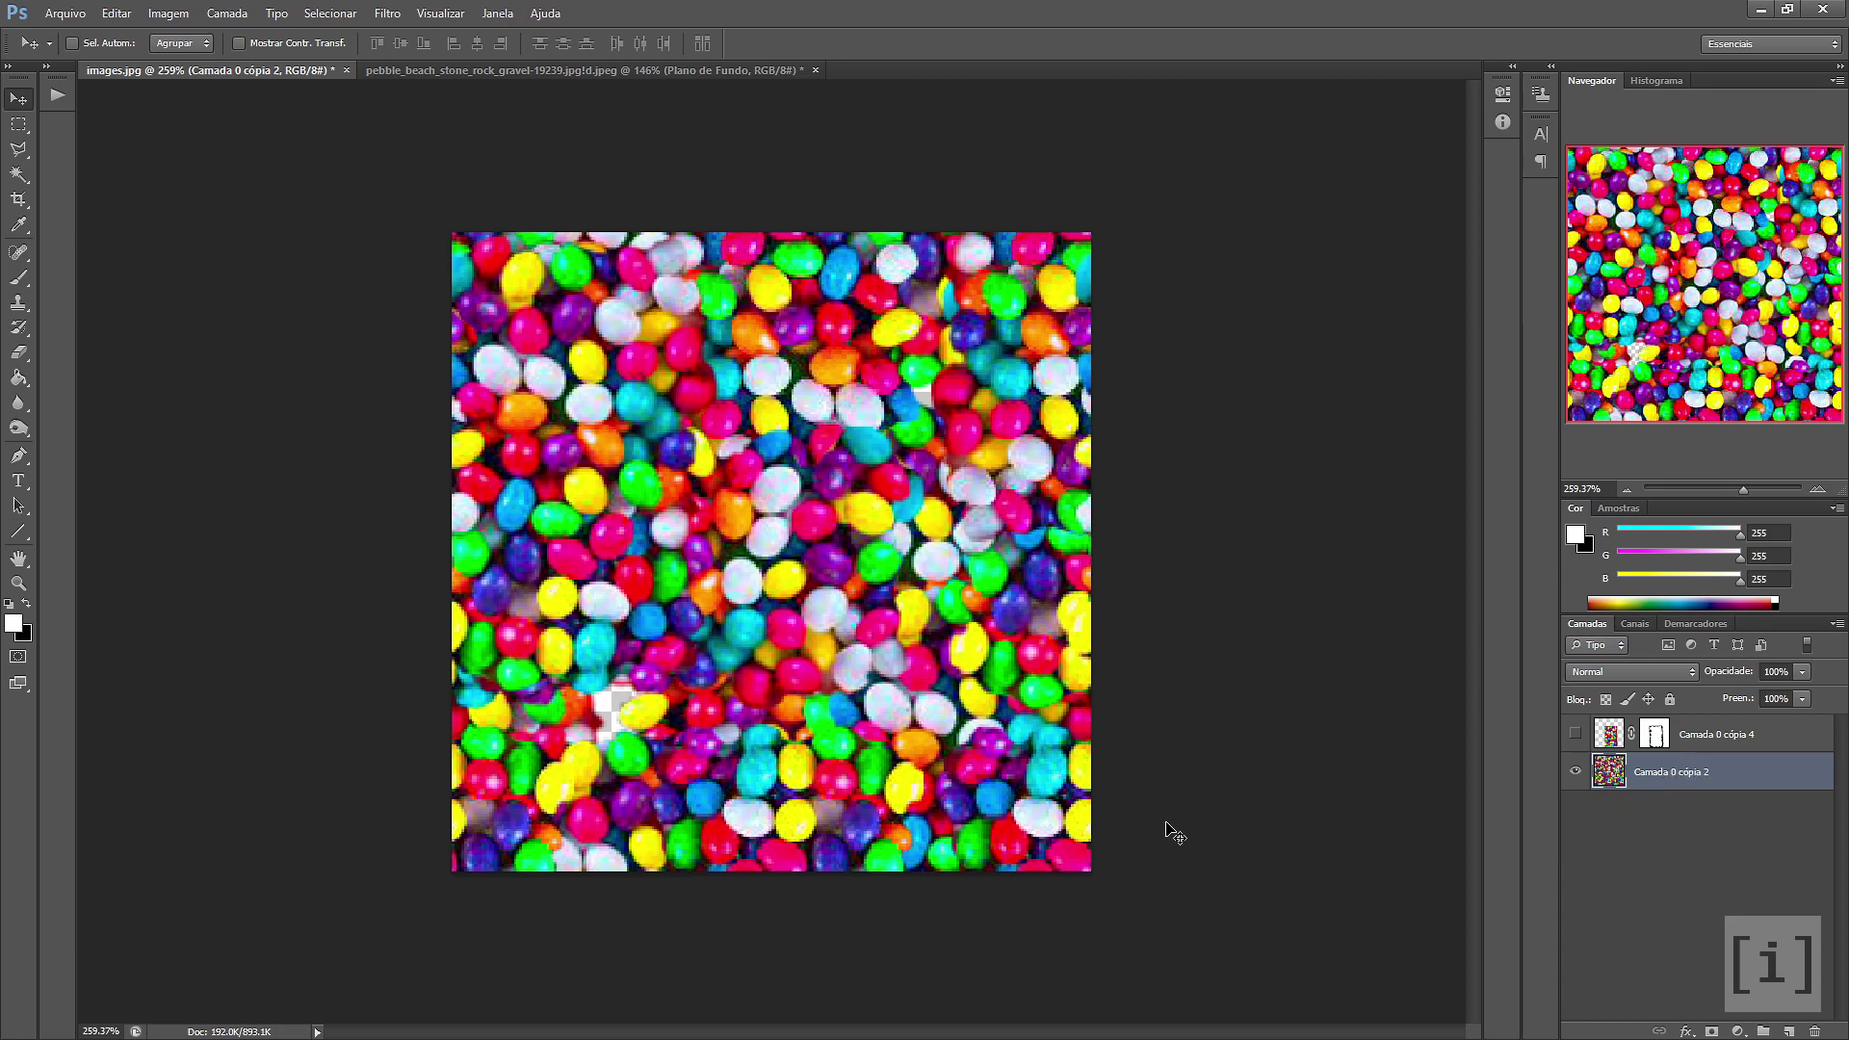
Add a new black-filled layer beneath the jellybean layers
key("ctrl+shift+alt+n")
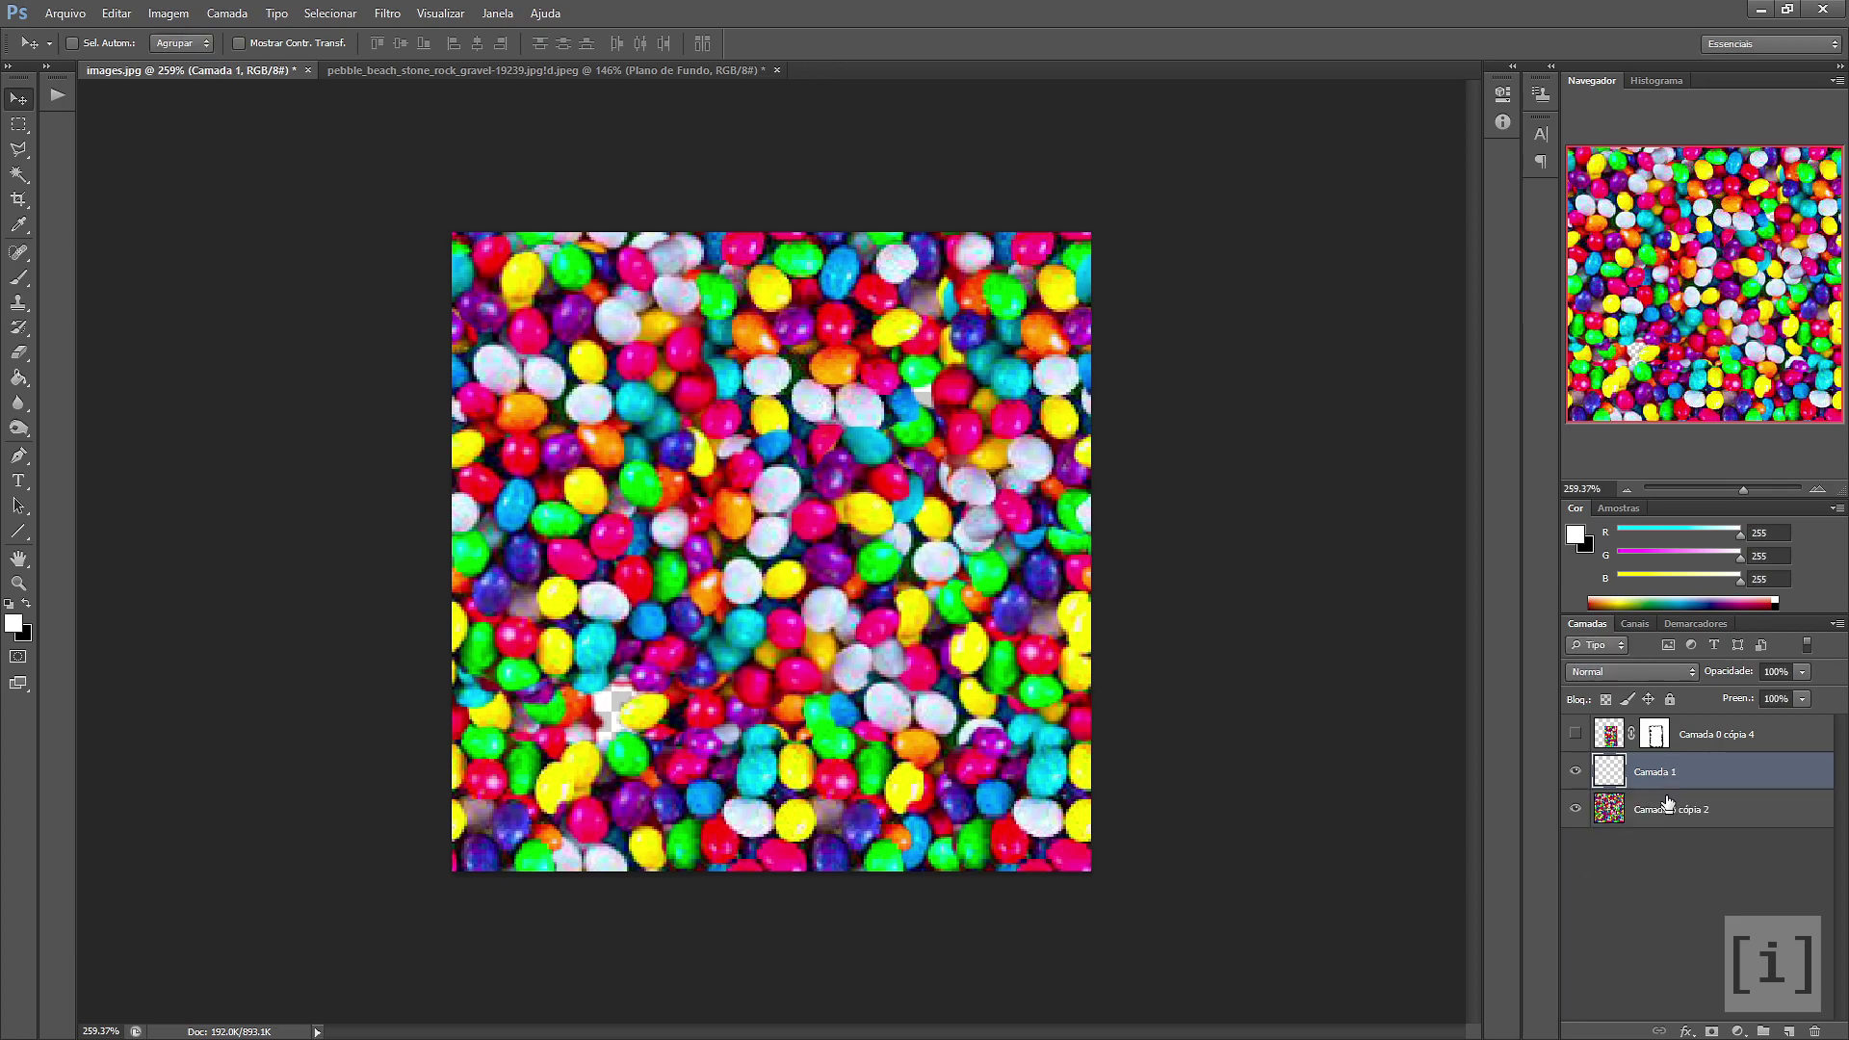
left_click_drag(1682, 775, 1687, 828)
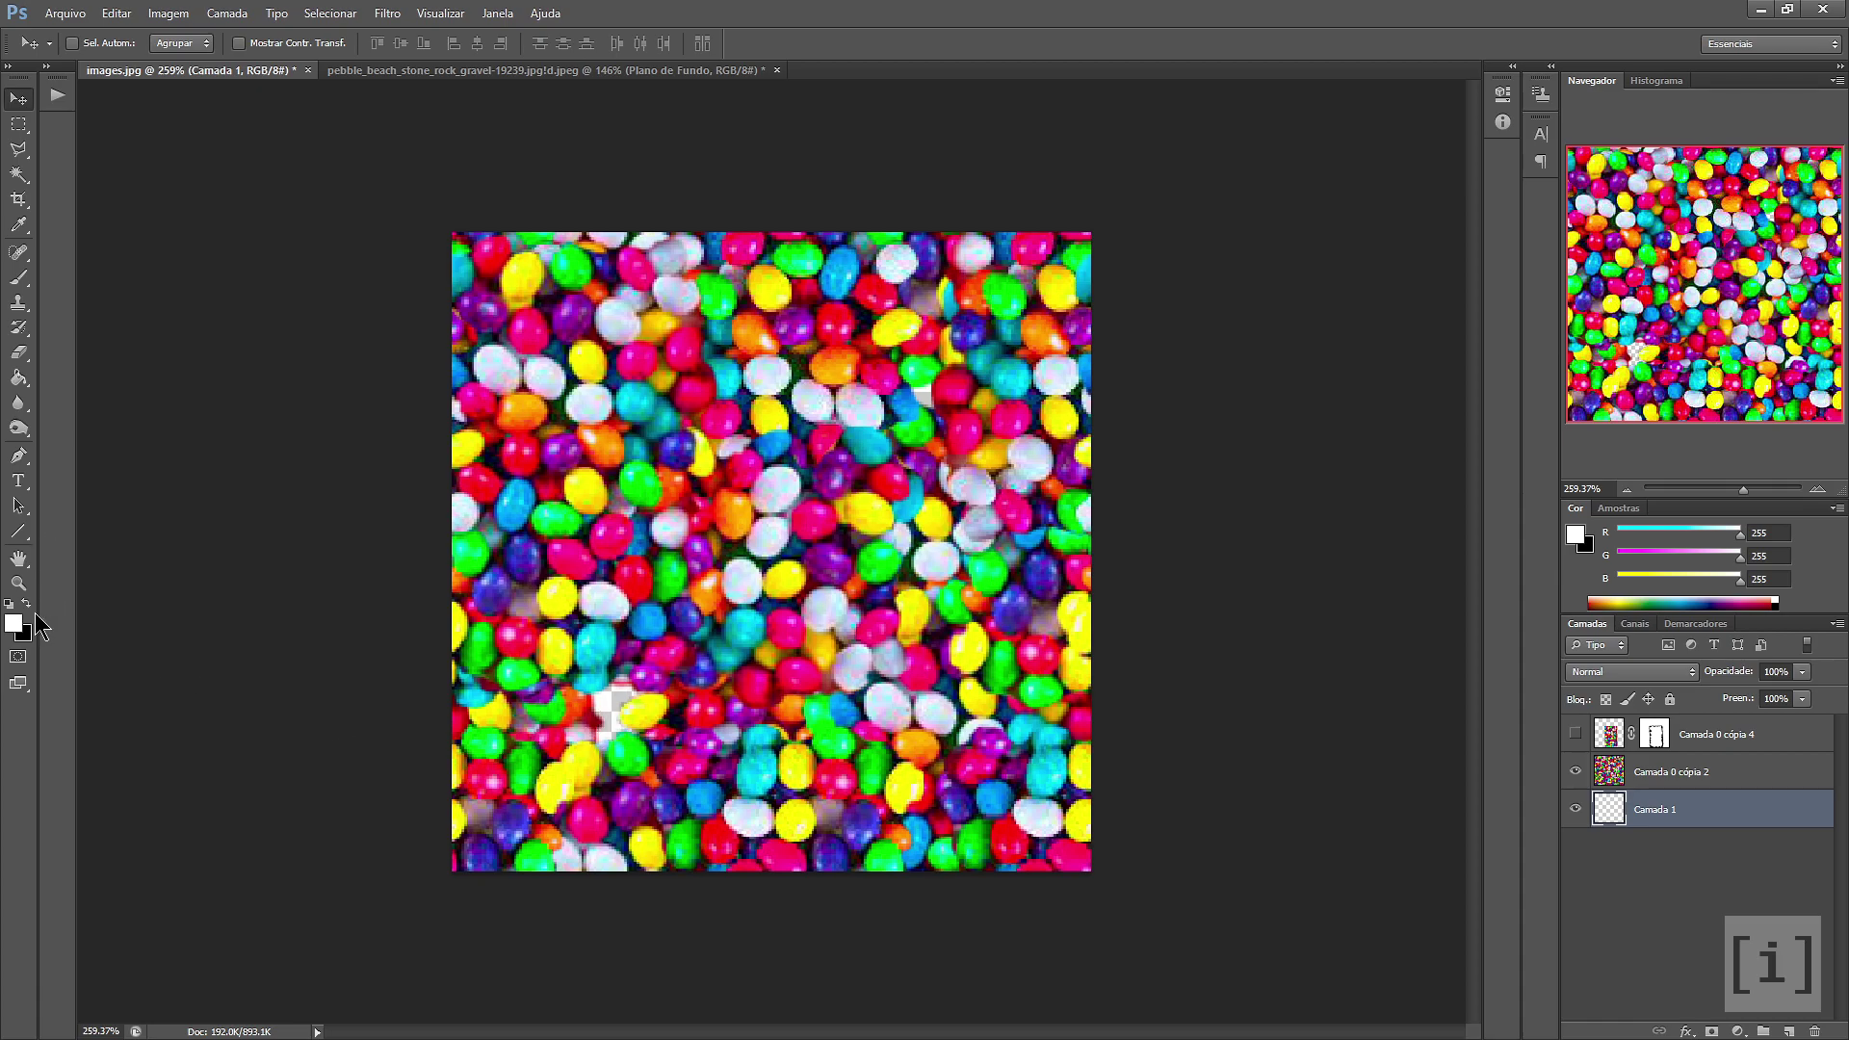
key("x")
left_click(18, 378)
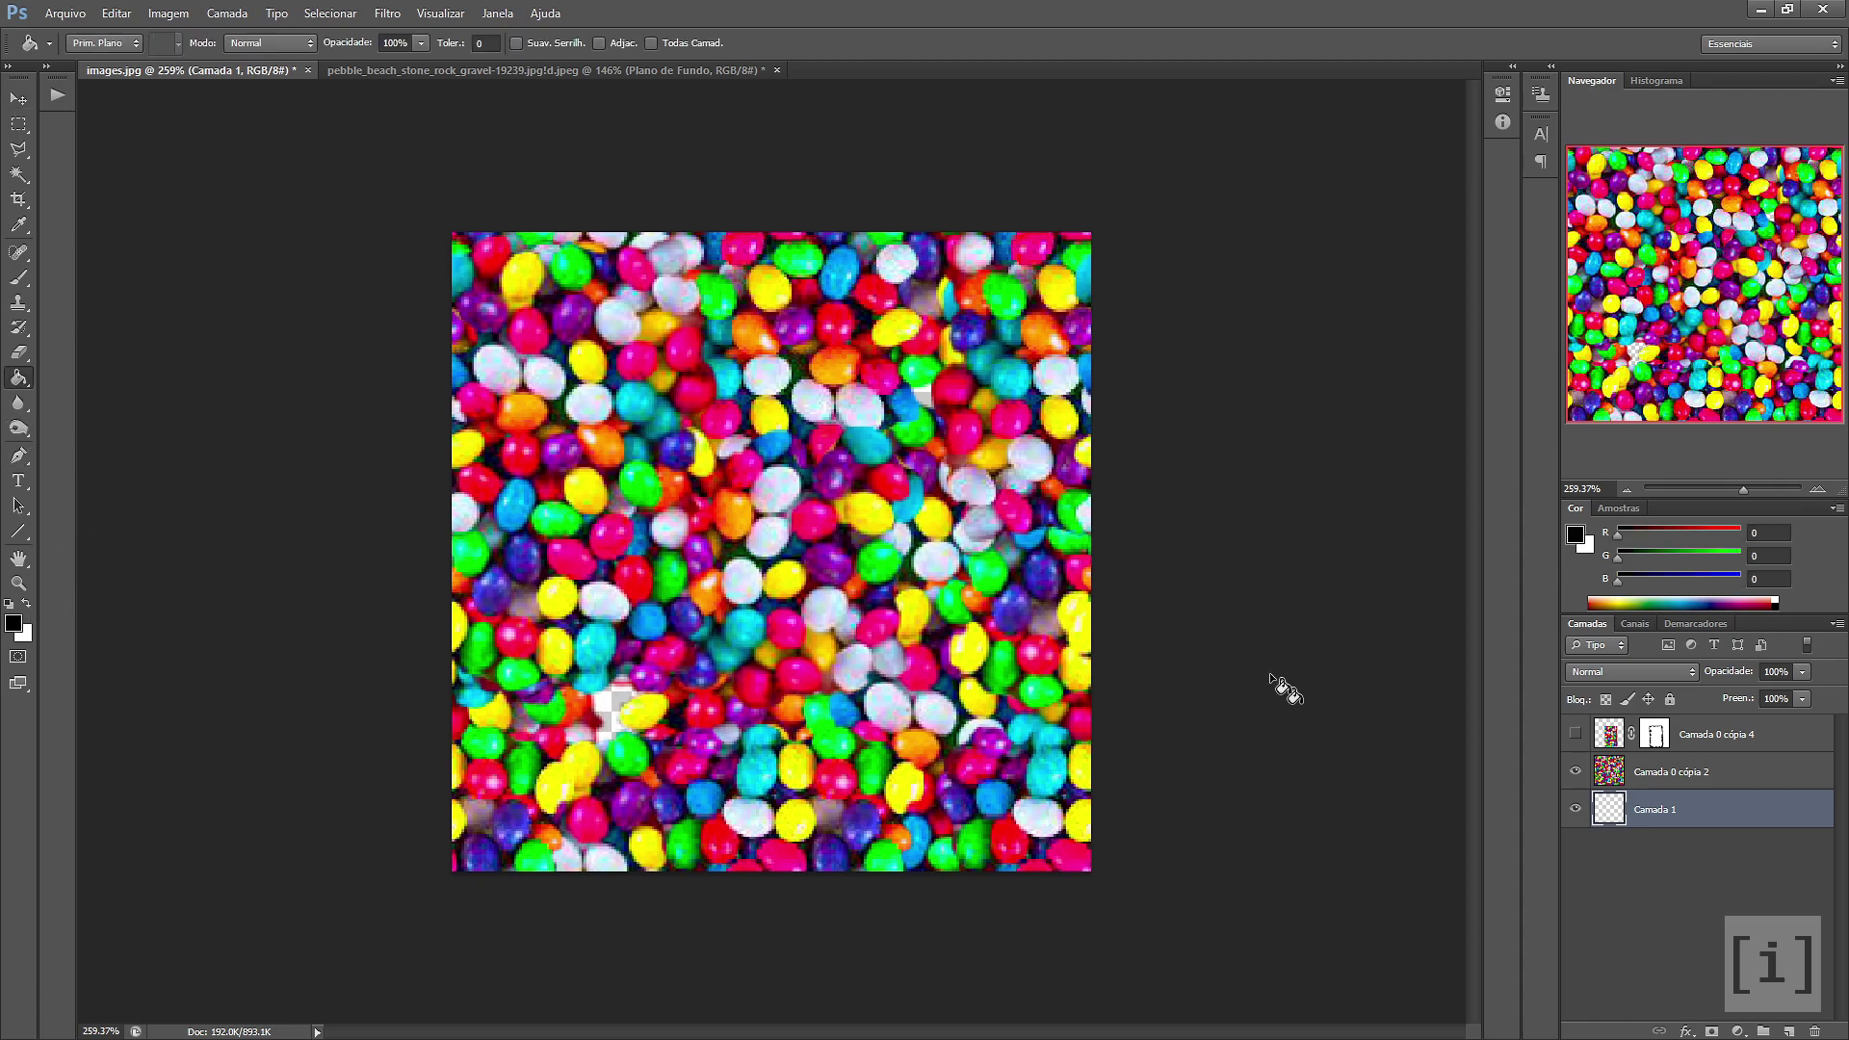
left_click(667, 559)
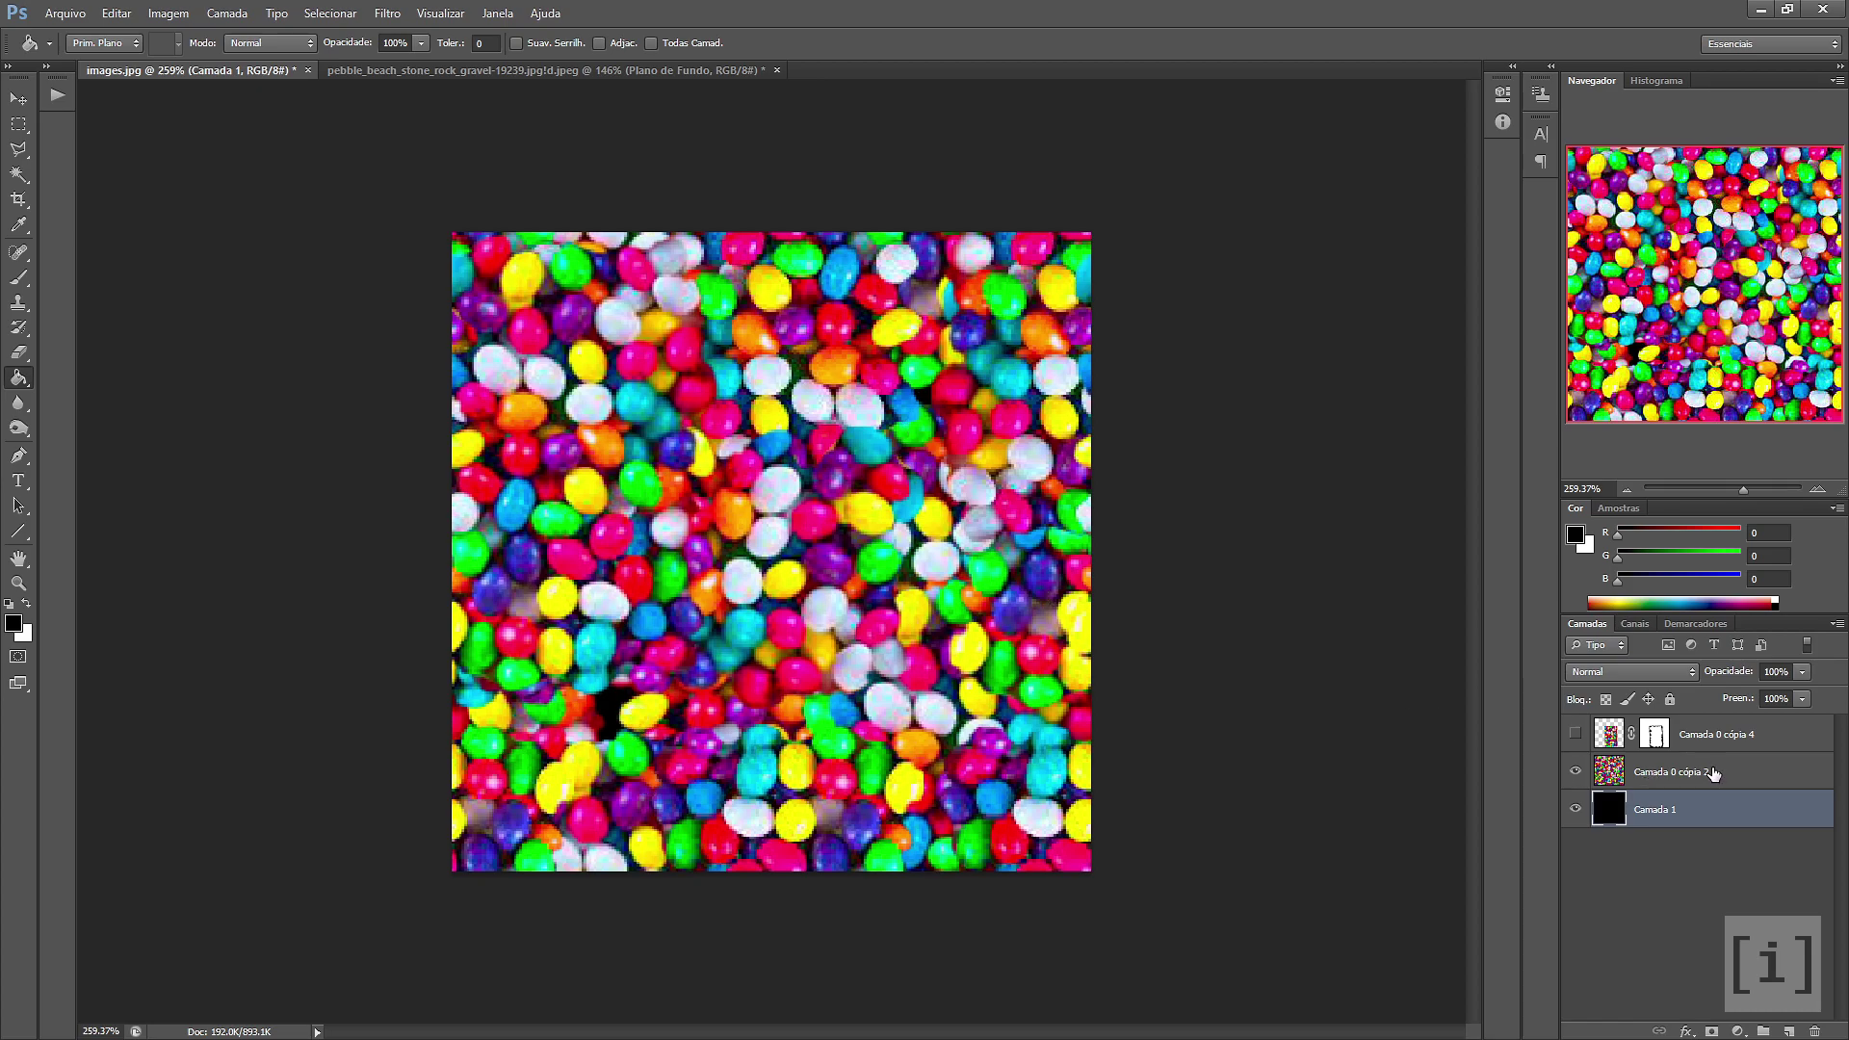
Show Camada 0 cópia 4, place it below Camada 0 cópia 2, and shift the patch over the seam
left_click(1576, 739)
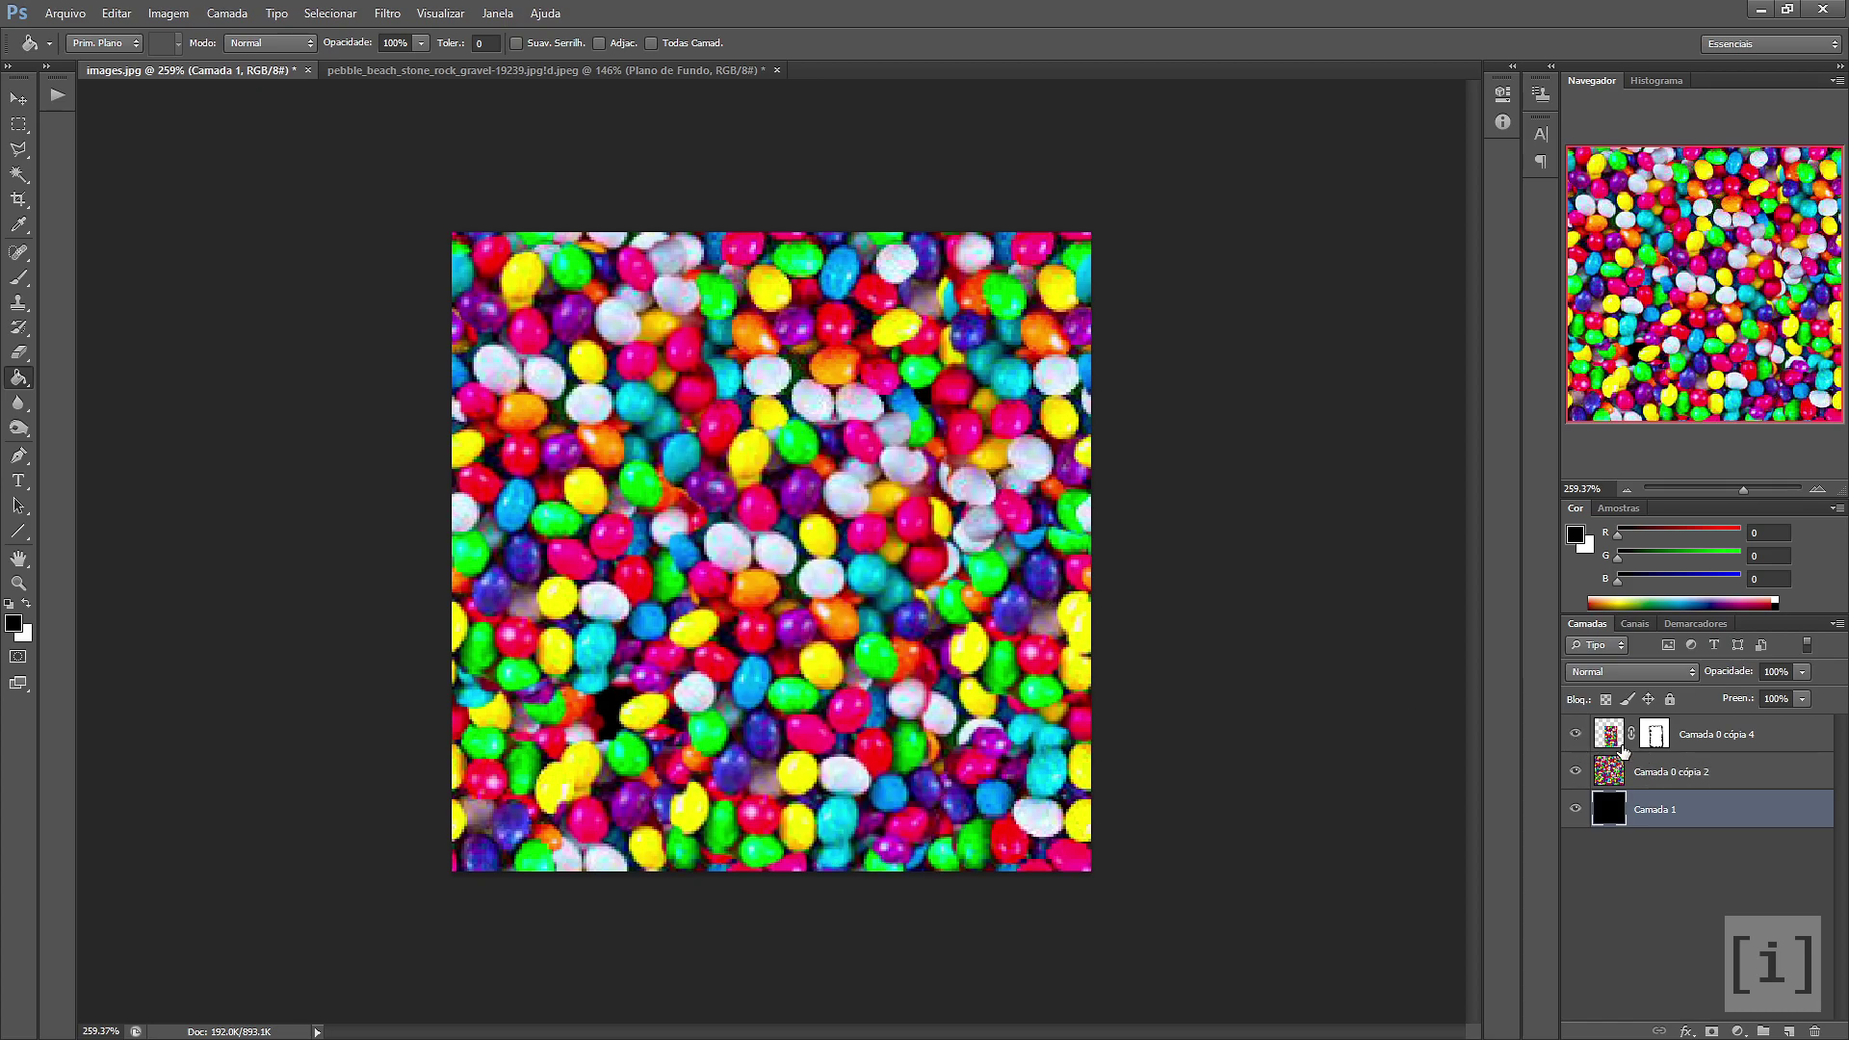
left_click_drag(1611, 735, 1632, 794)
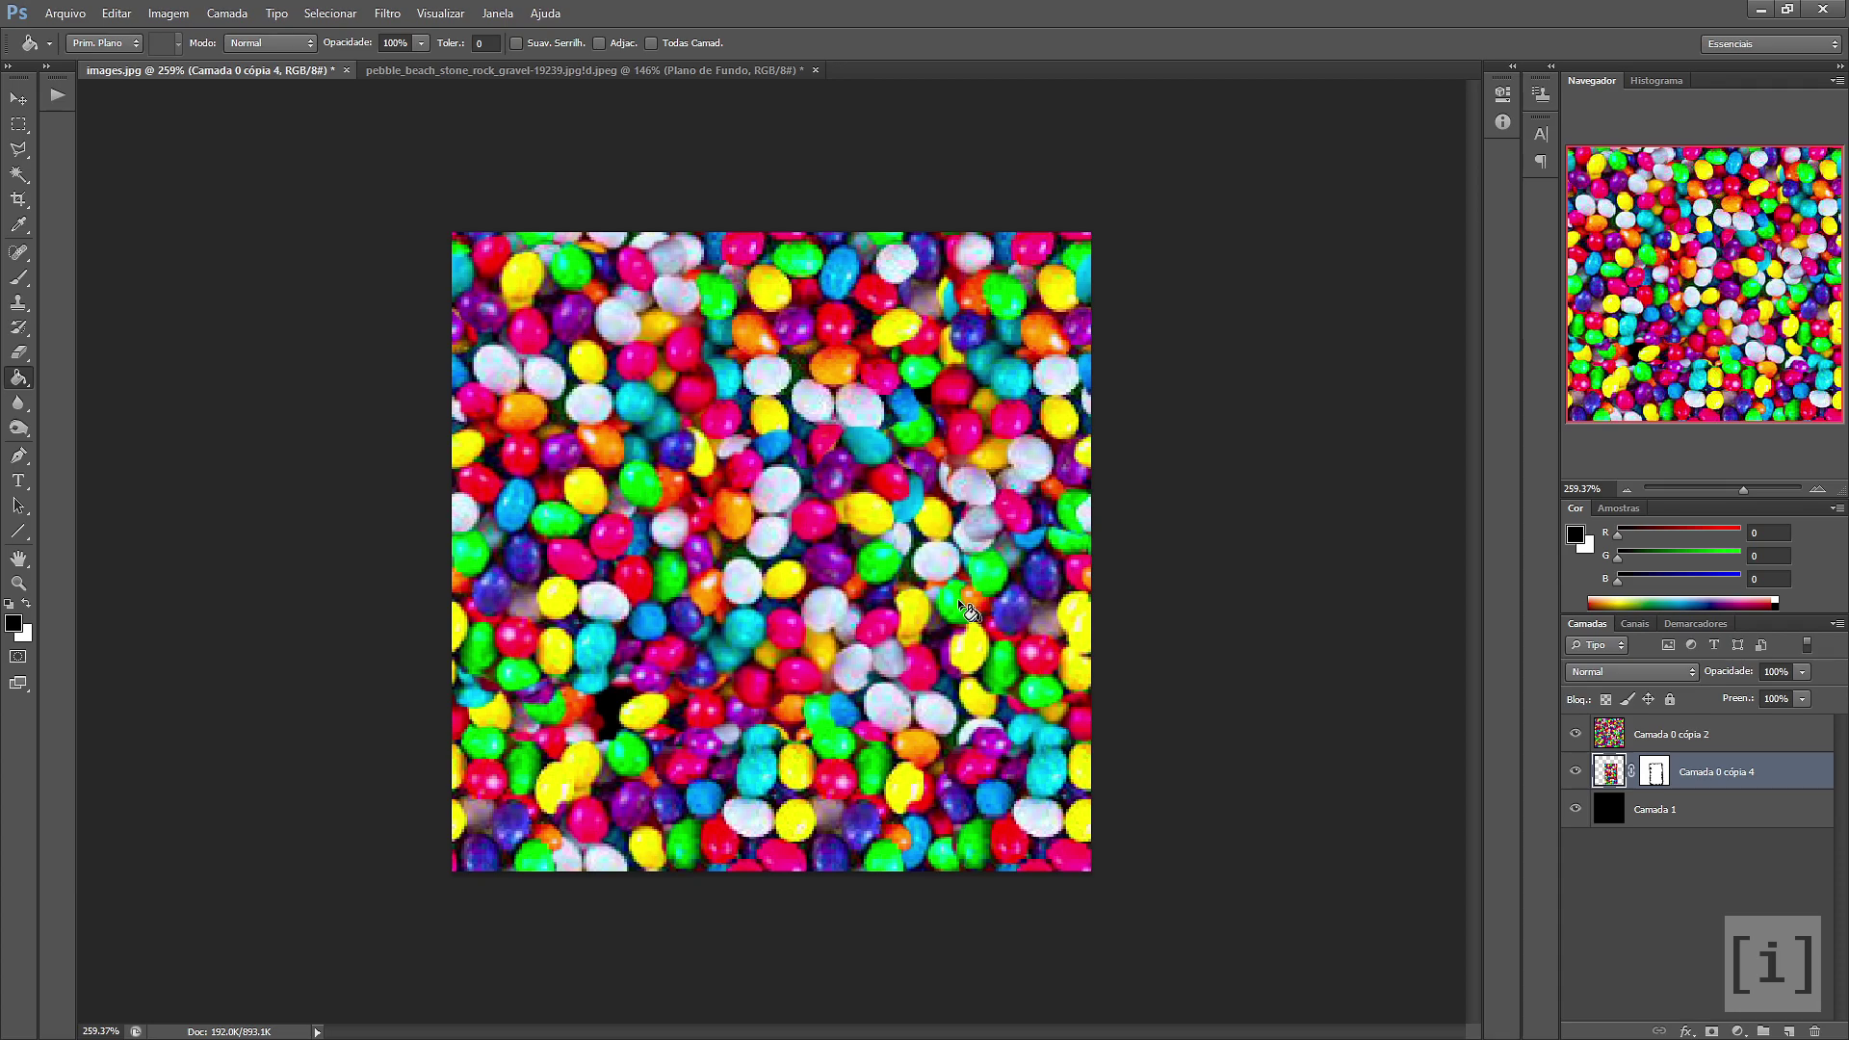
key("v")
mouse_move(946, 597)
left_mouse_down()
mouse_move(921, 396)
mouse_move(624, 703)
left_mouse_up()
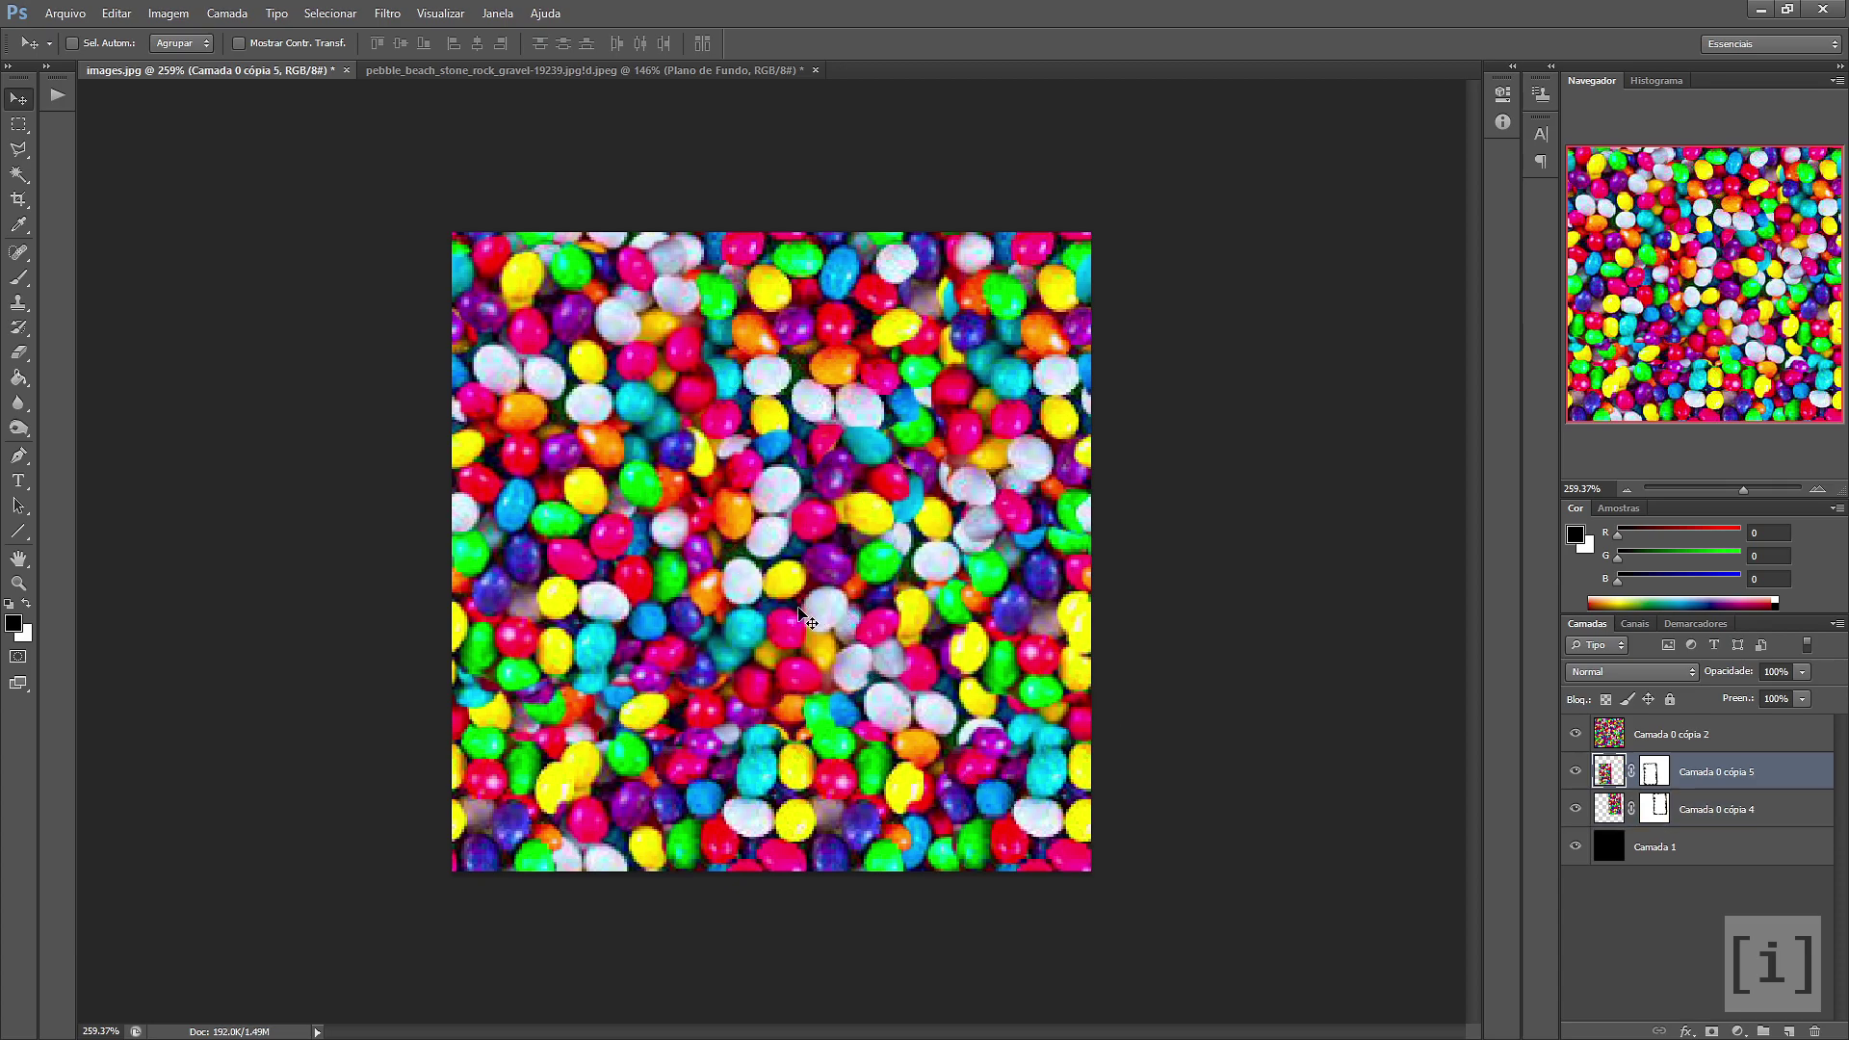
Flatten the image into a single layer with Achatar imagem
right_click(1685, 775)
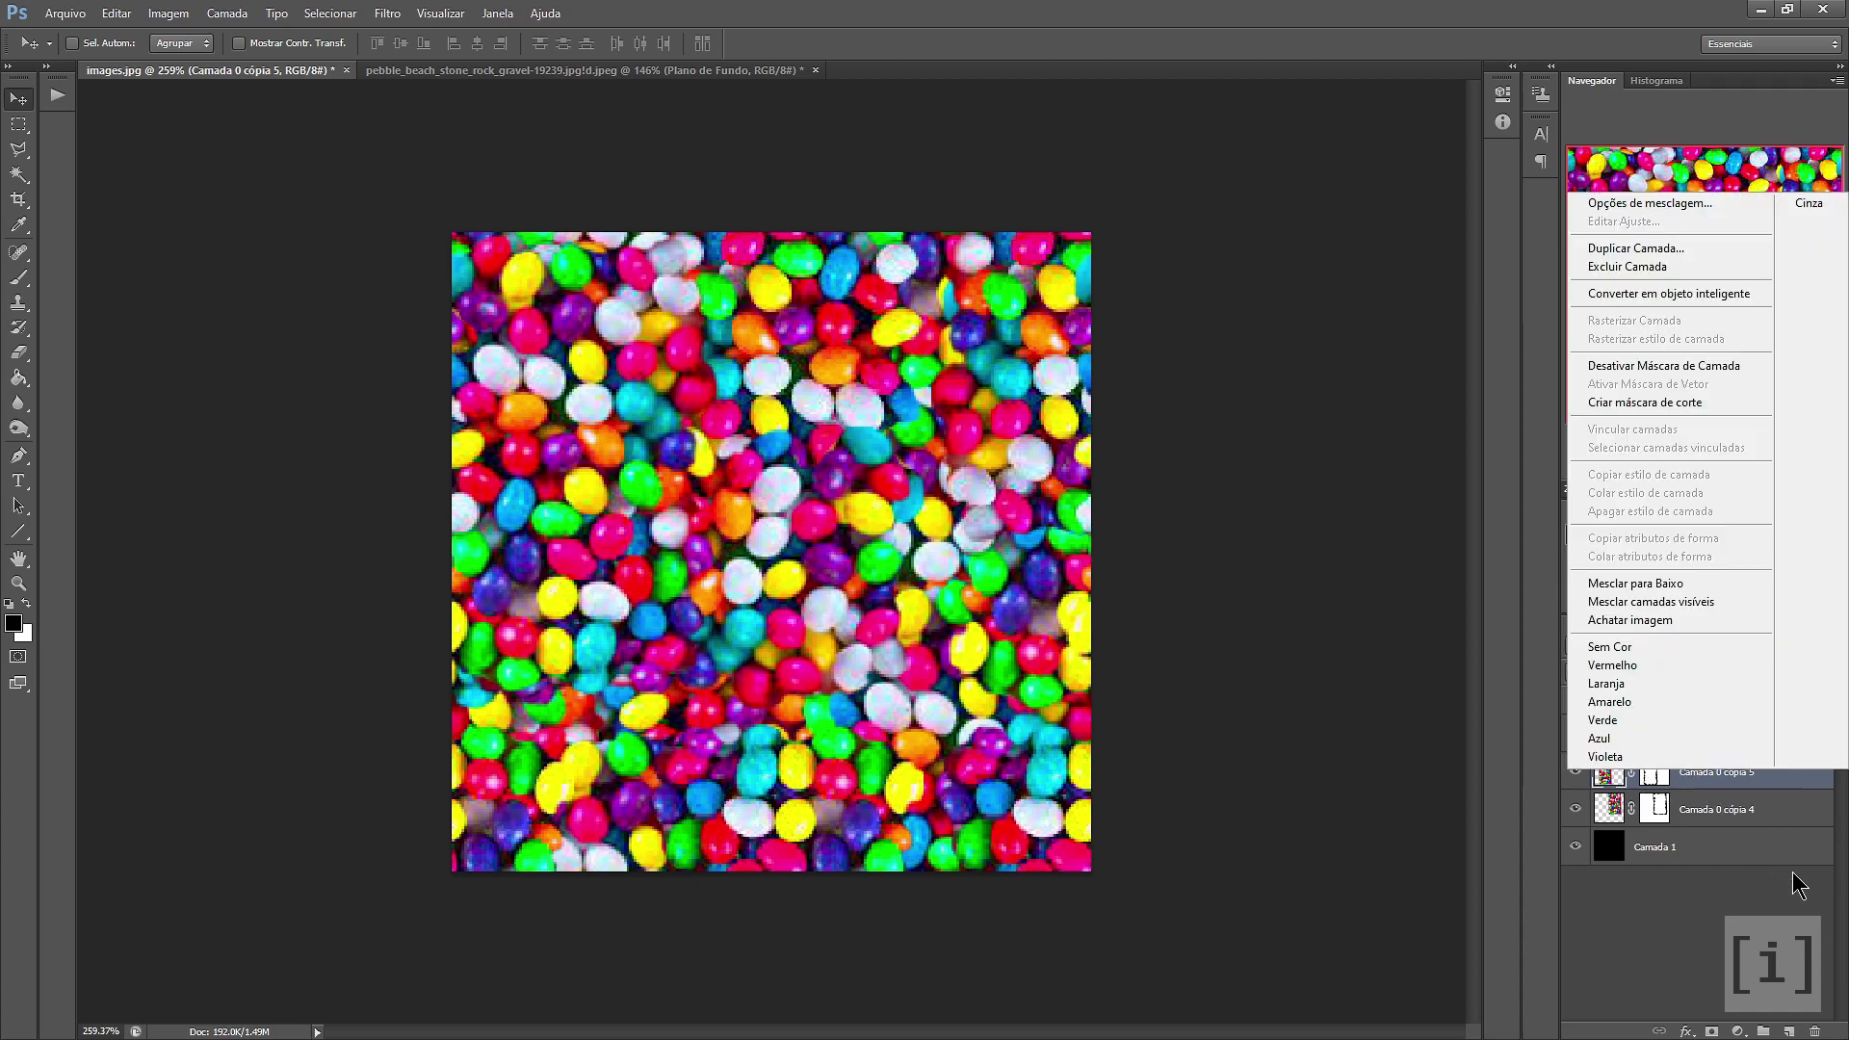
left_click(1694, 609)
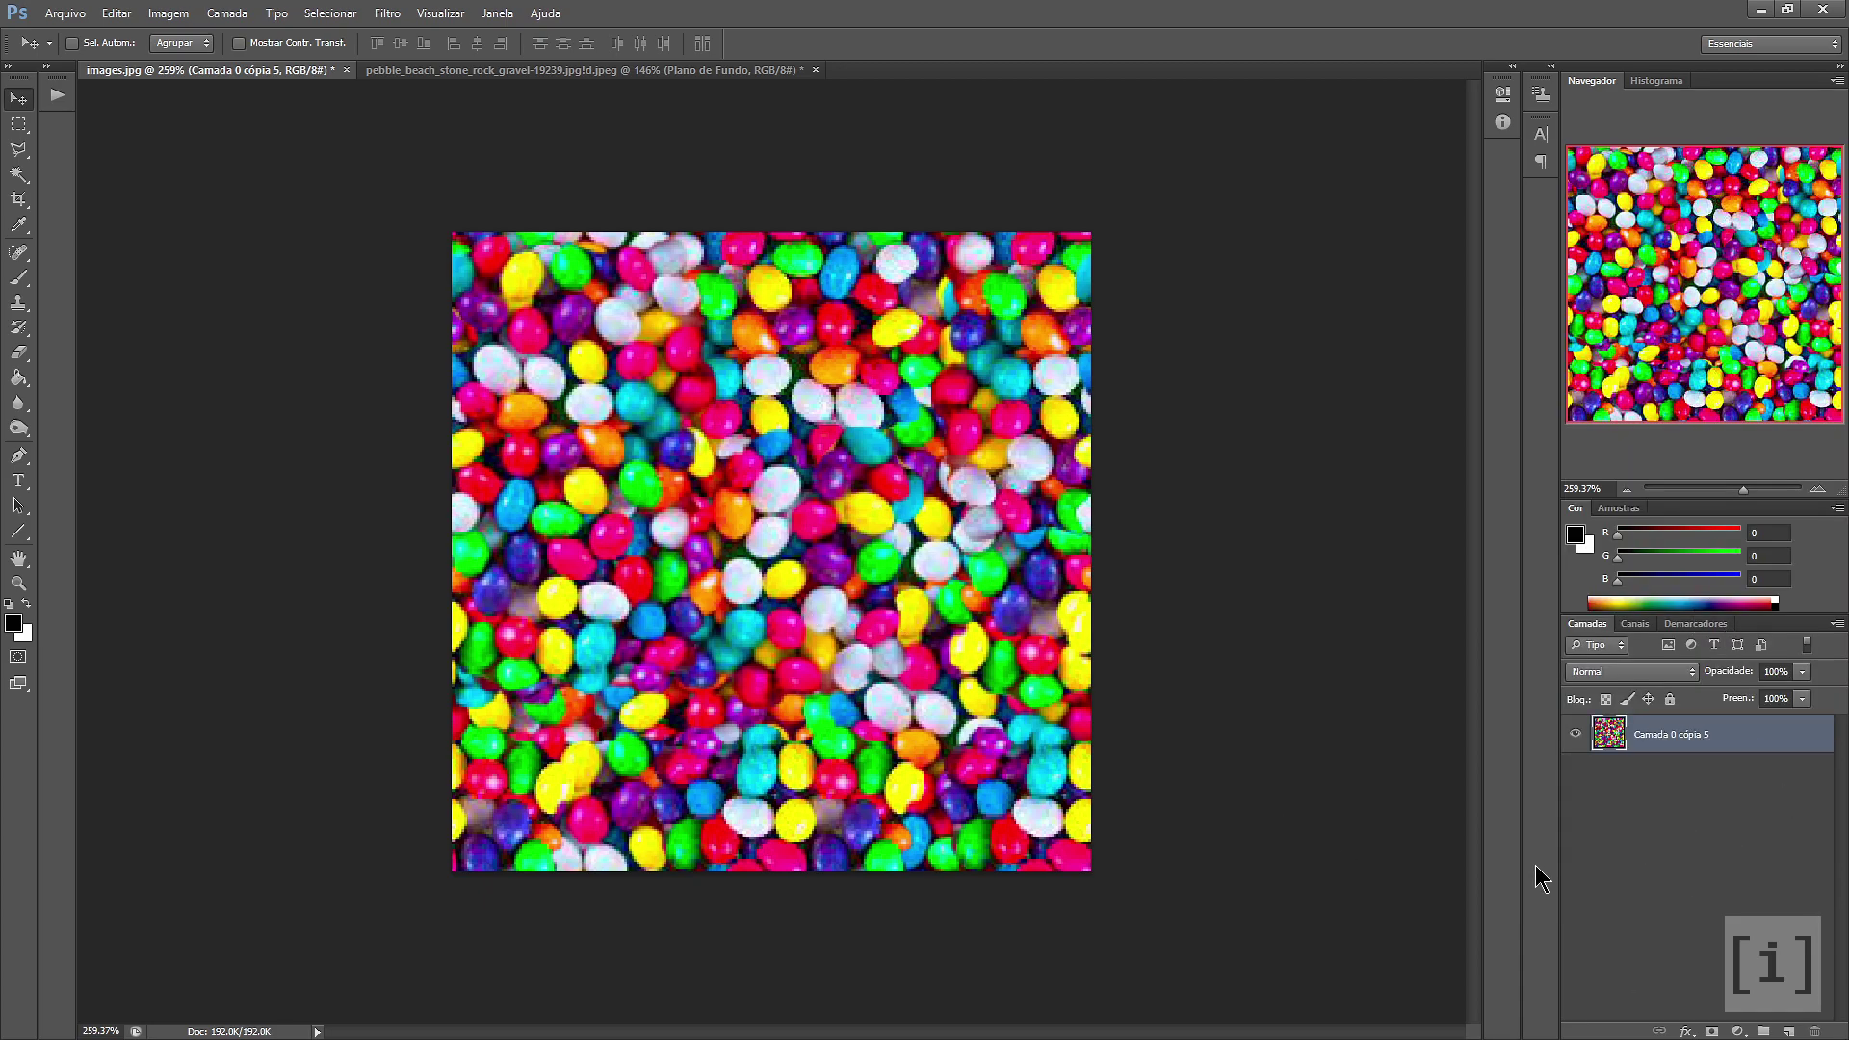
scroll(954, 590, "up", 3)
scroll(776, 482, "down", 3)
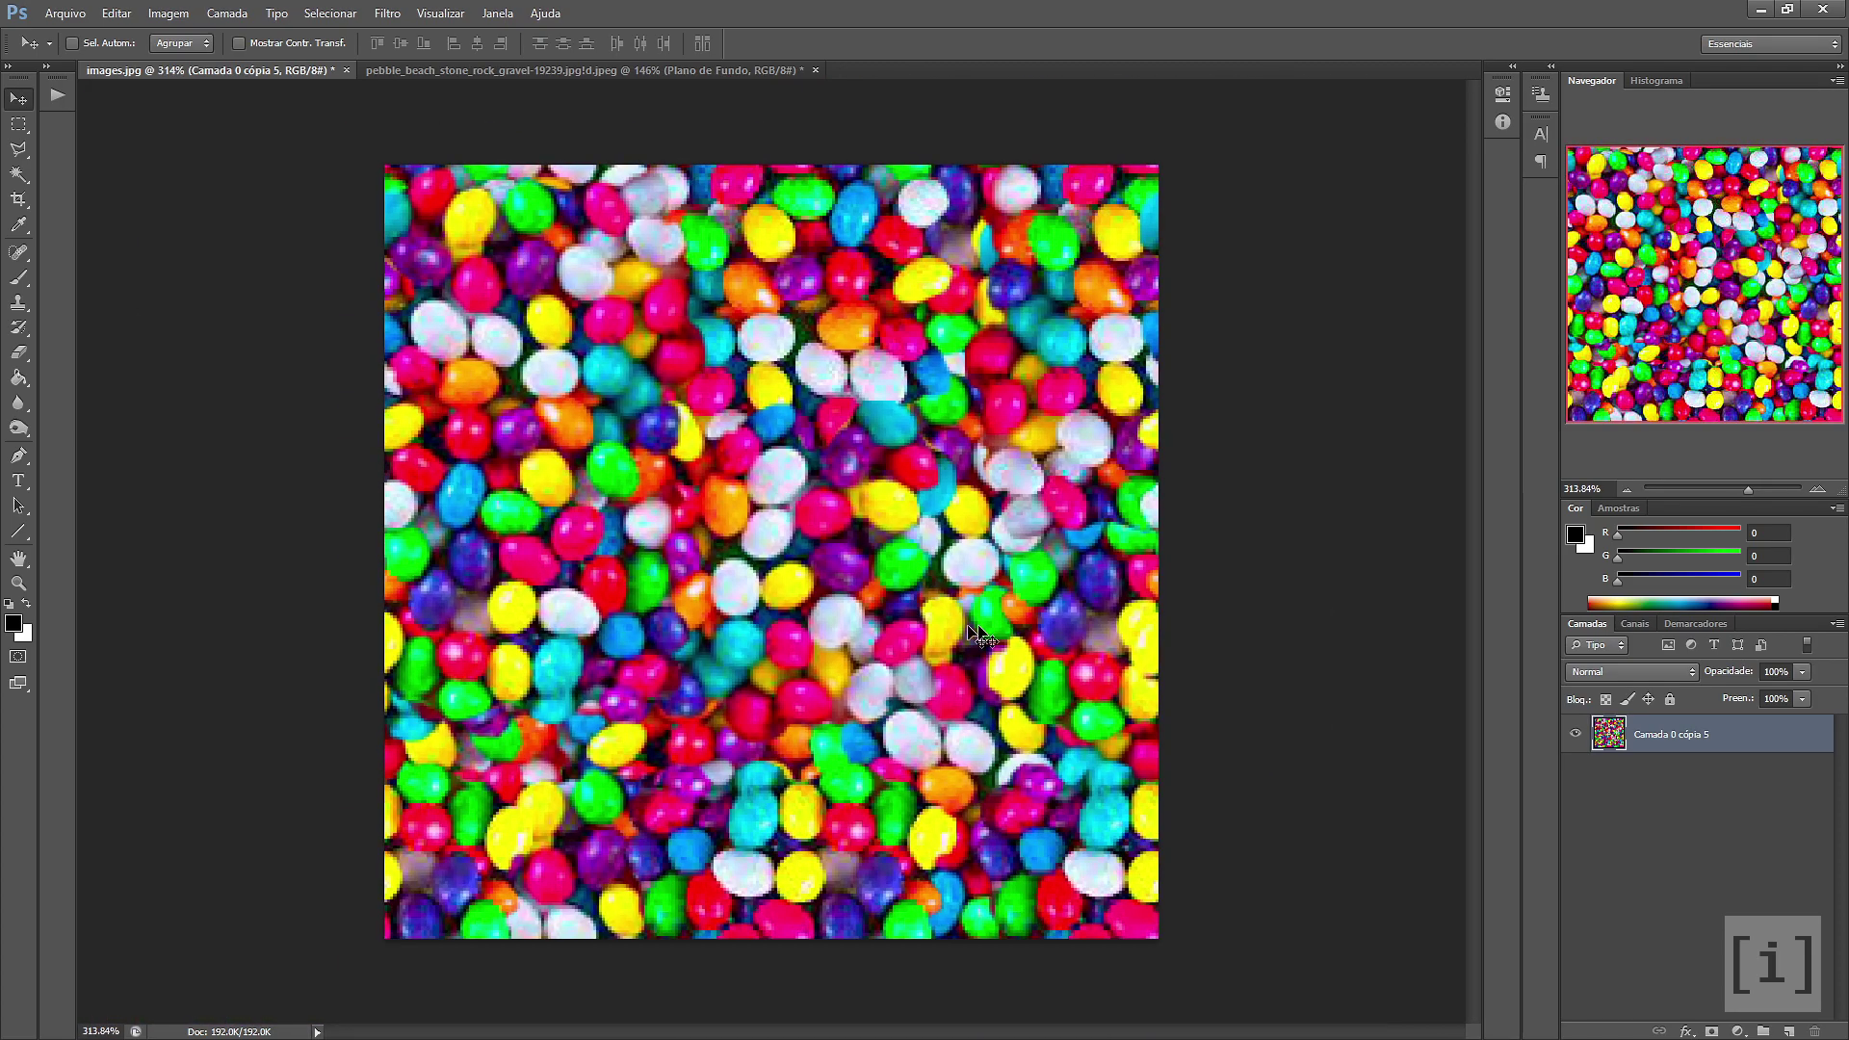
scroll(1006, 662, "down", 2)
Save a PNG copy of the tile as images.png
key("ctrl+shift+s")
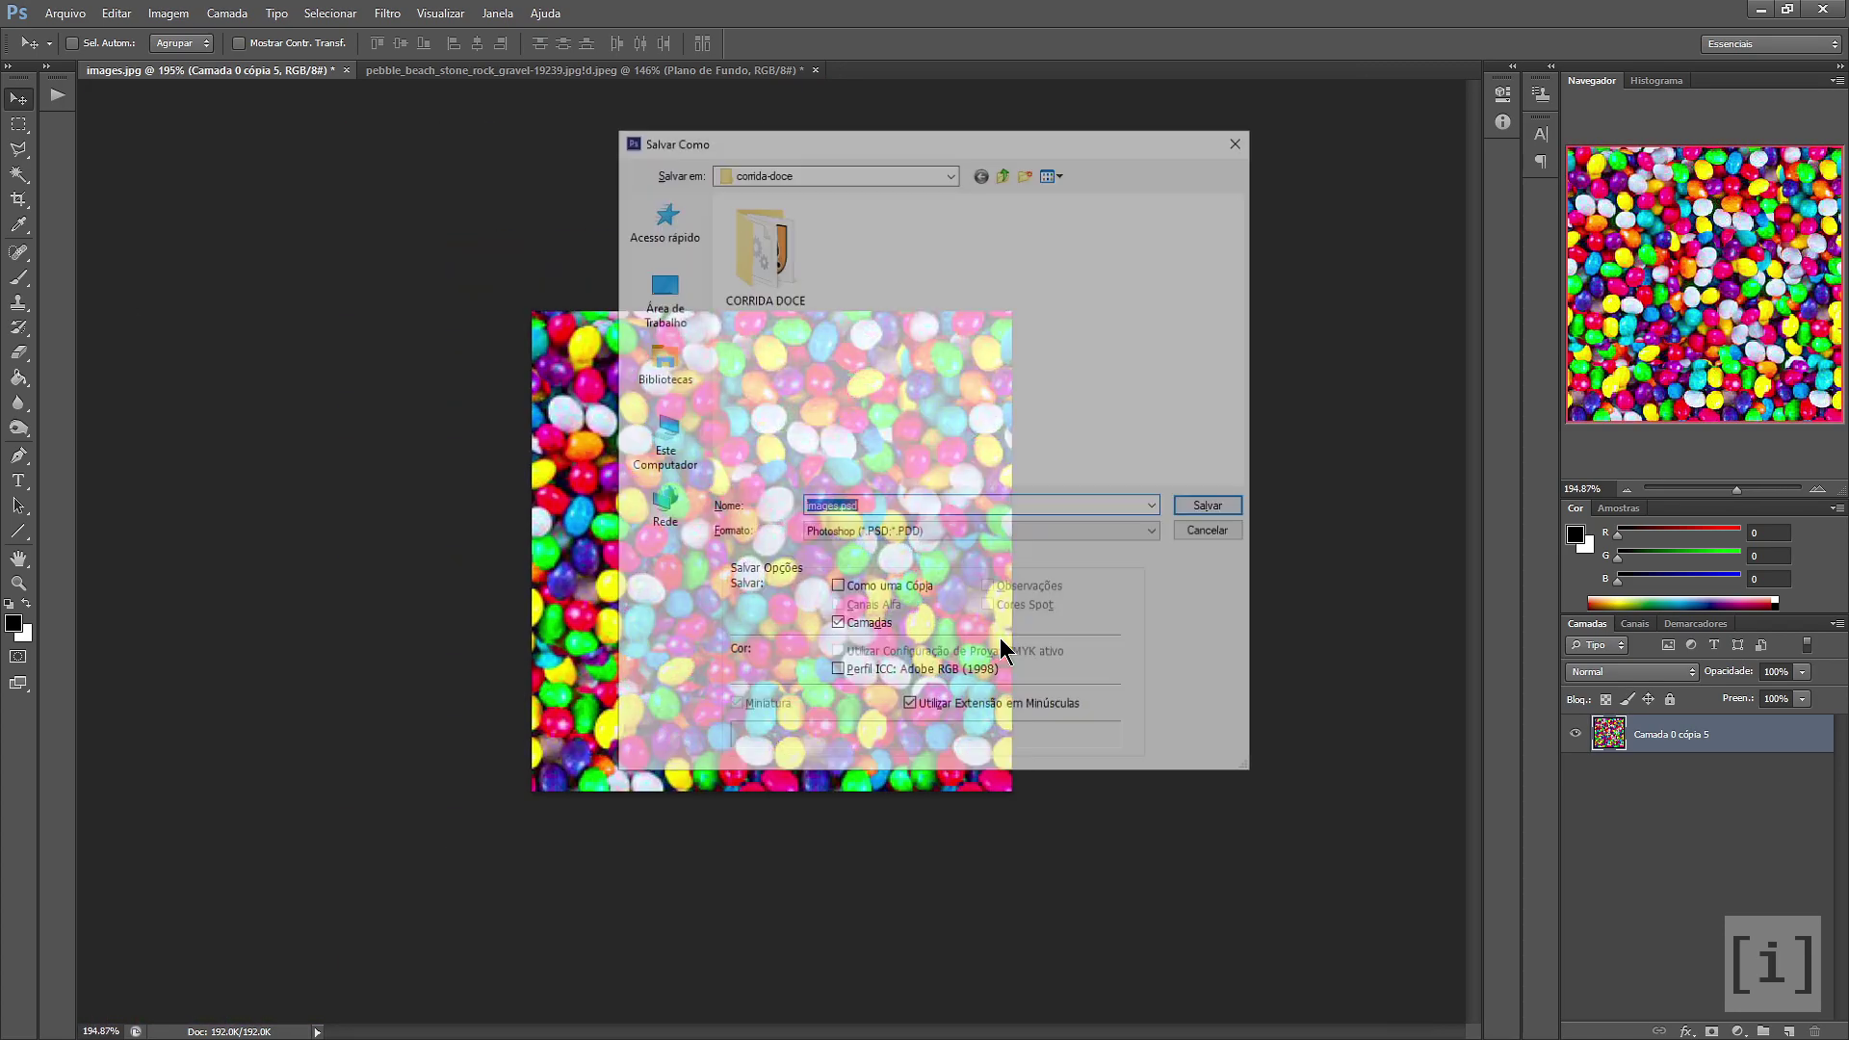
left_click(956, 535)
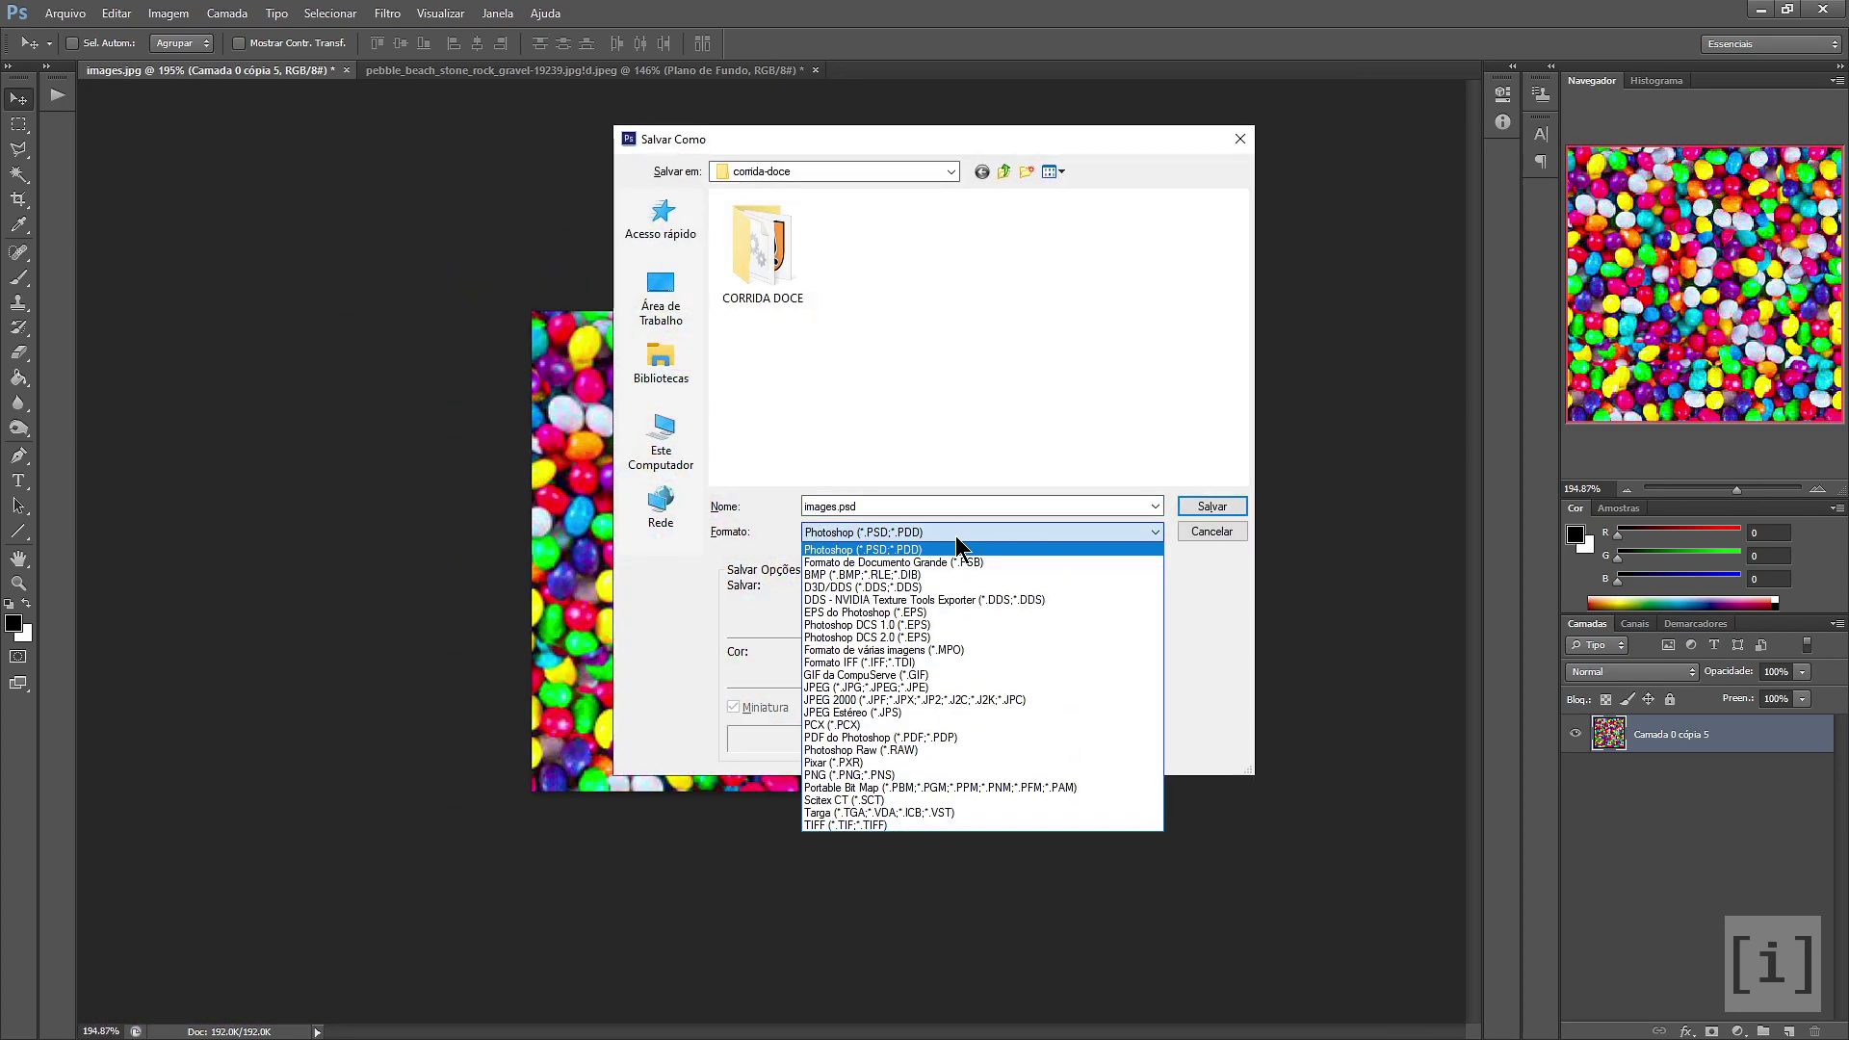
left_click(991, 775)
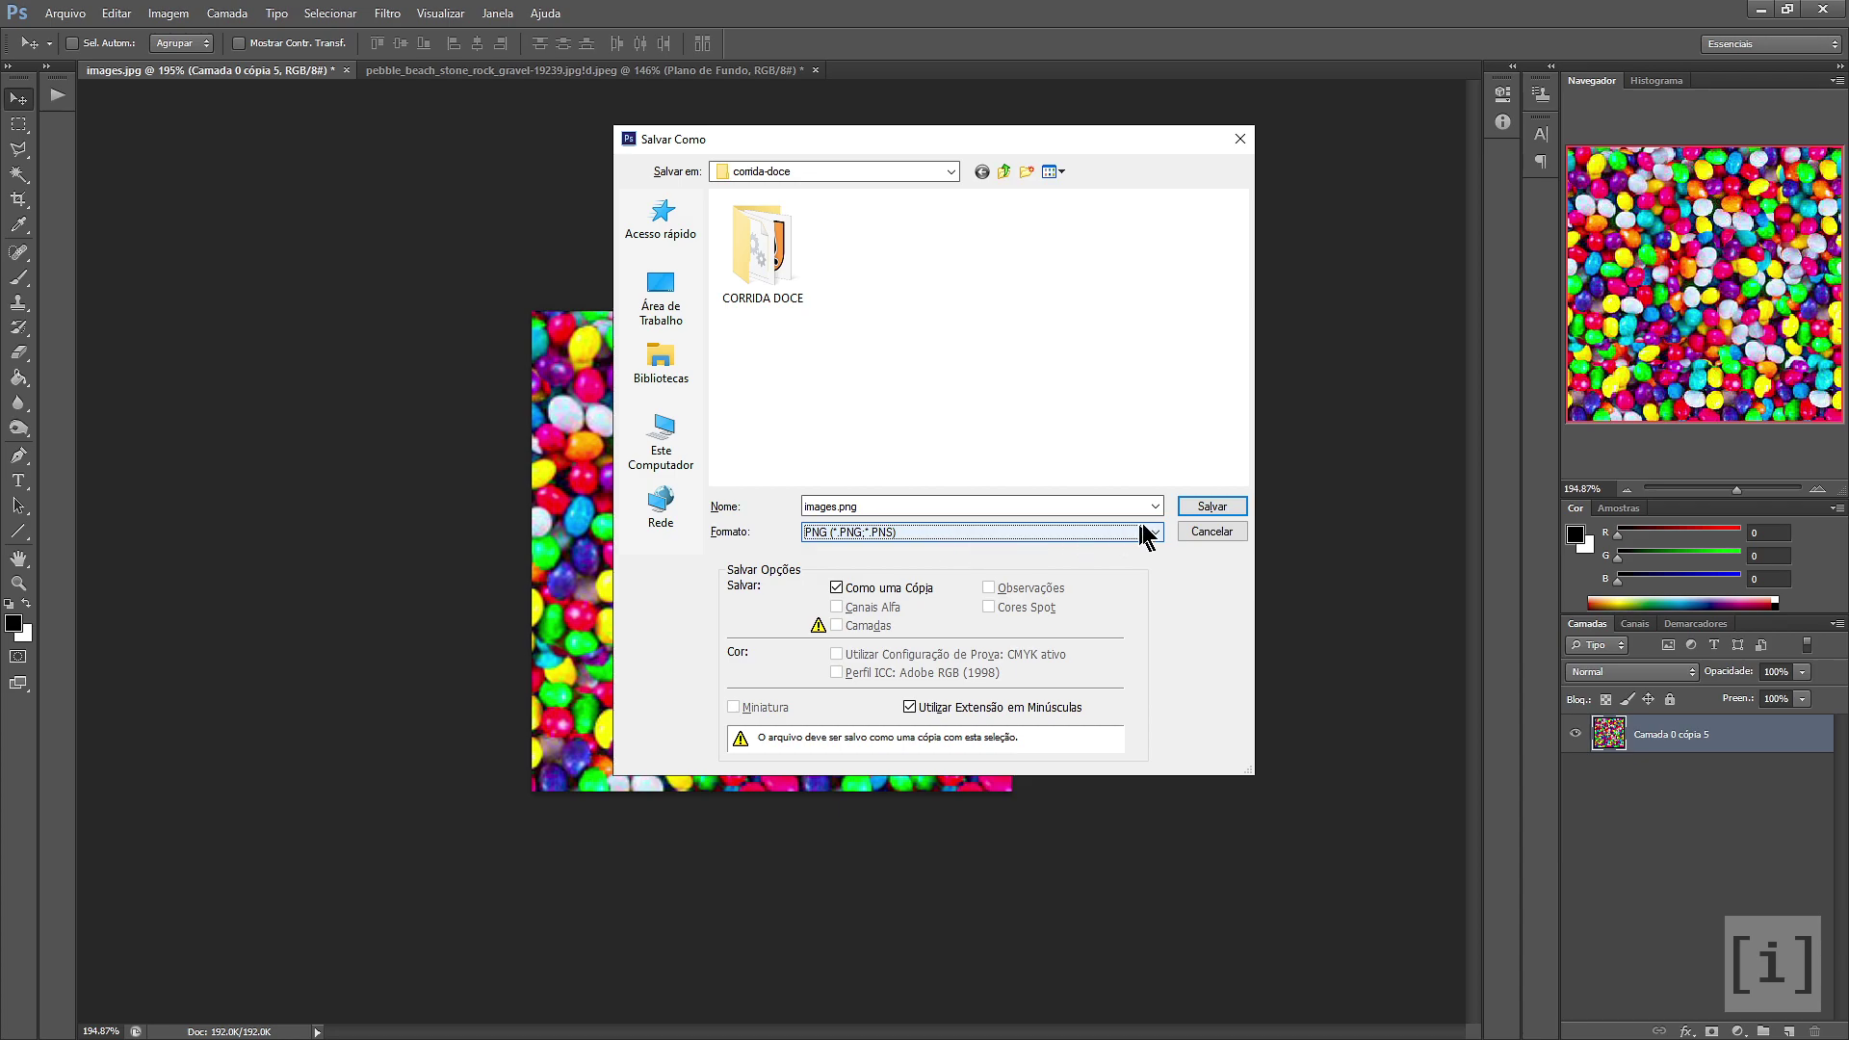
left_click(1211, 506)
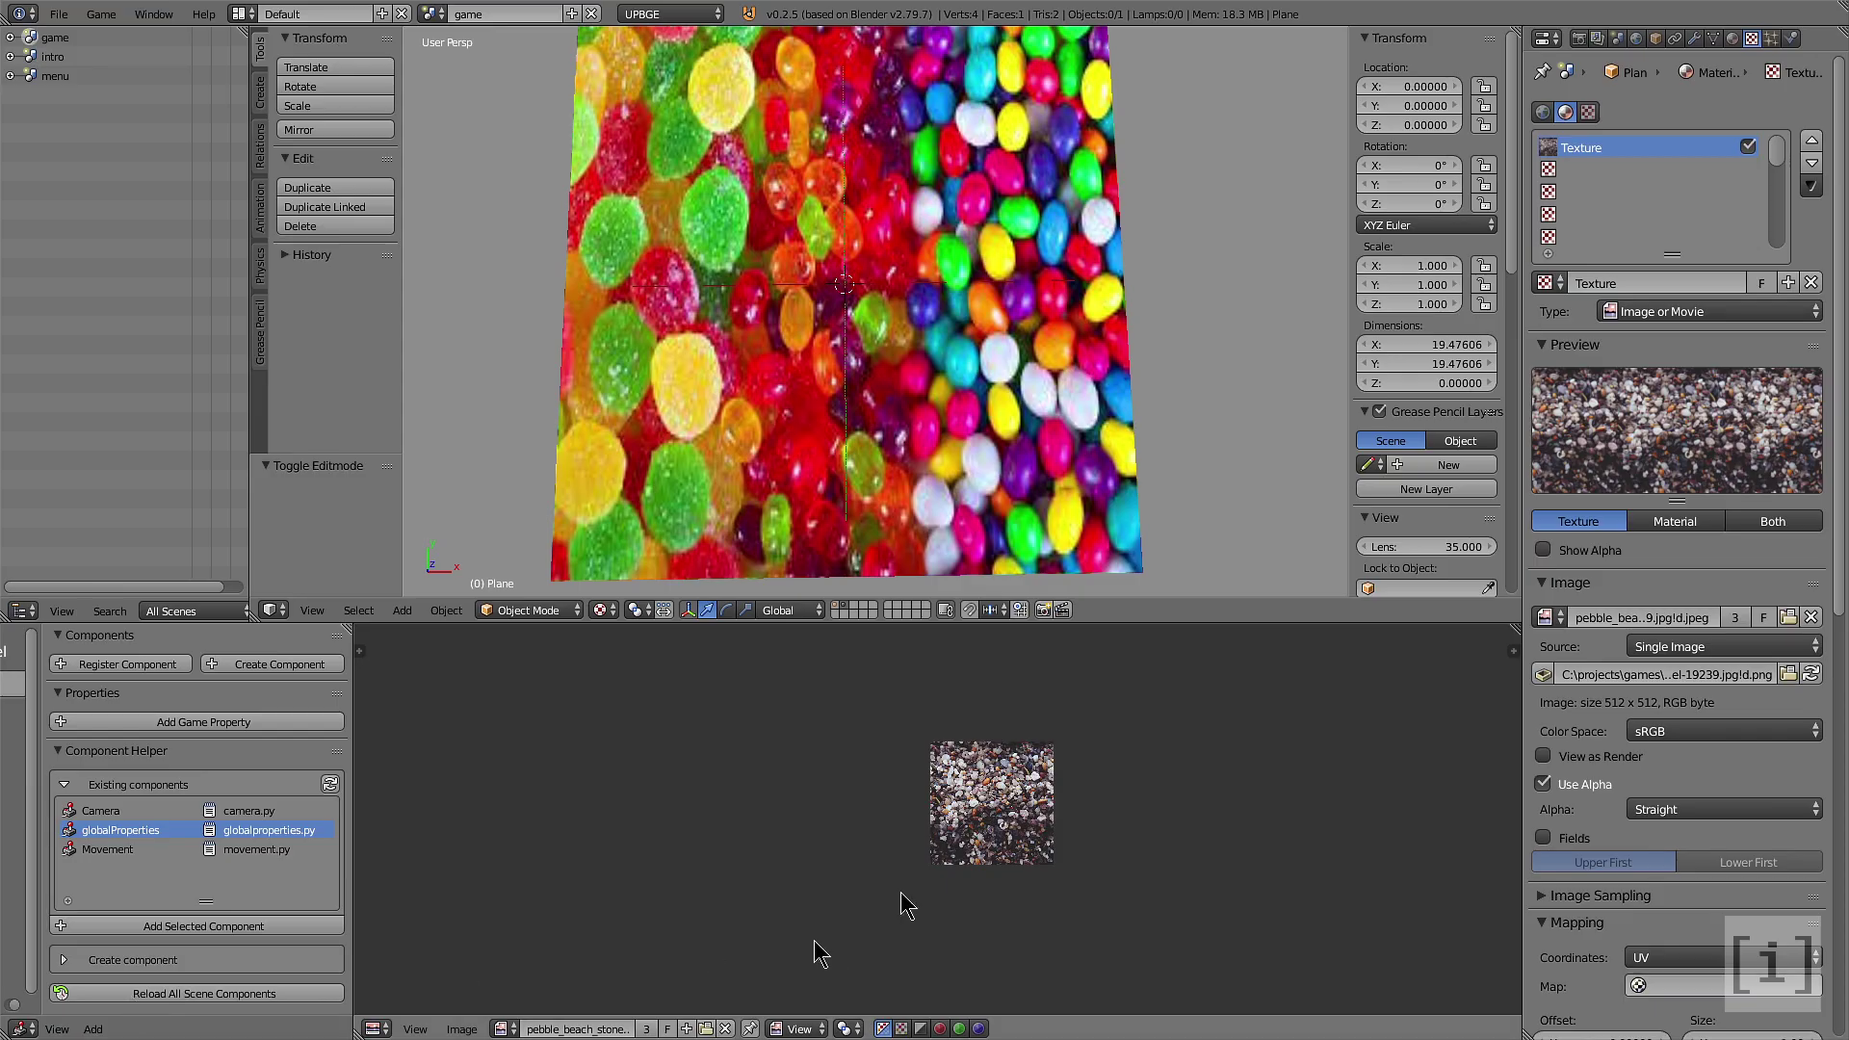
Load images.png as Plane.001's texture and enter Edit Mode on the plane
scroll(1056, 350, "up", 3)
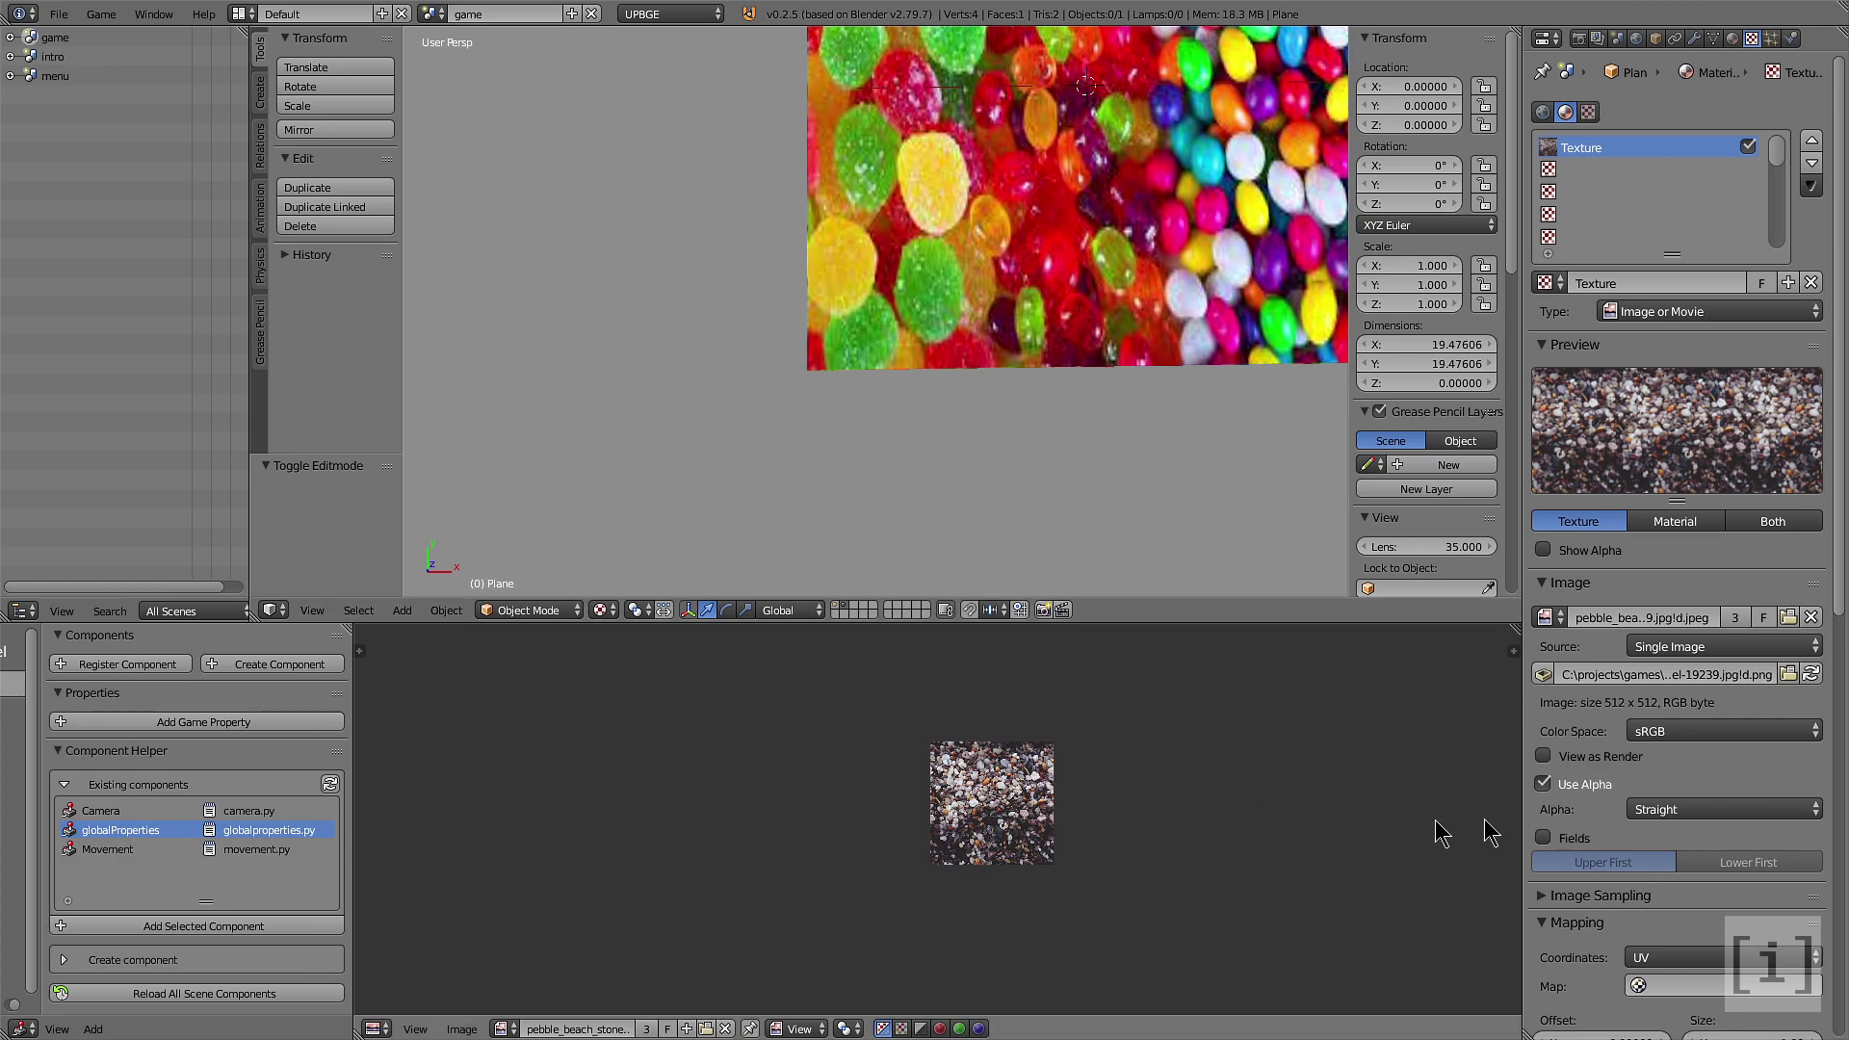
scroll(1067, 286, "down", 2)
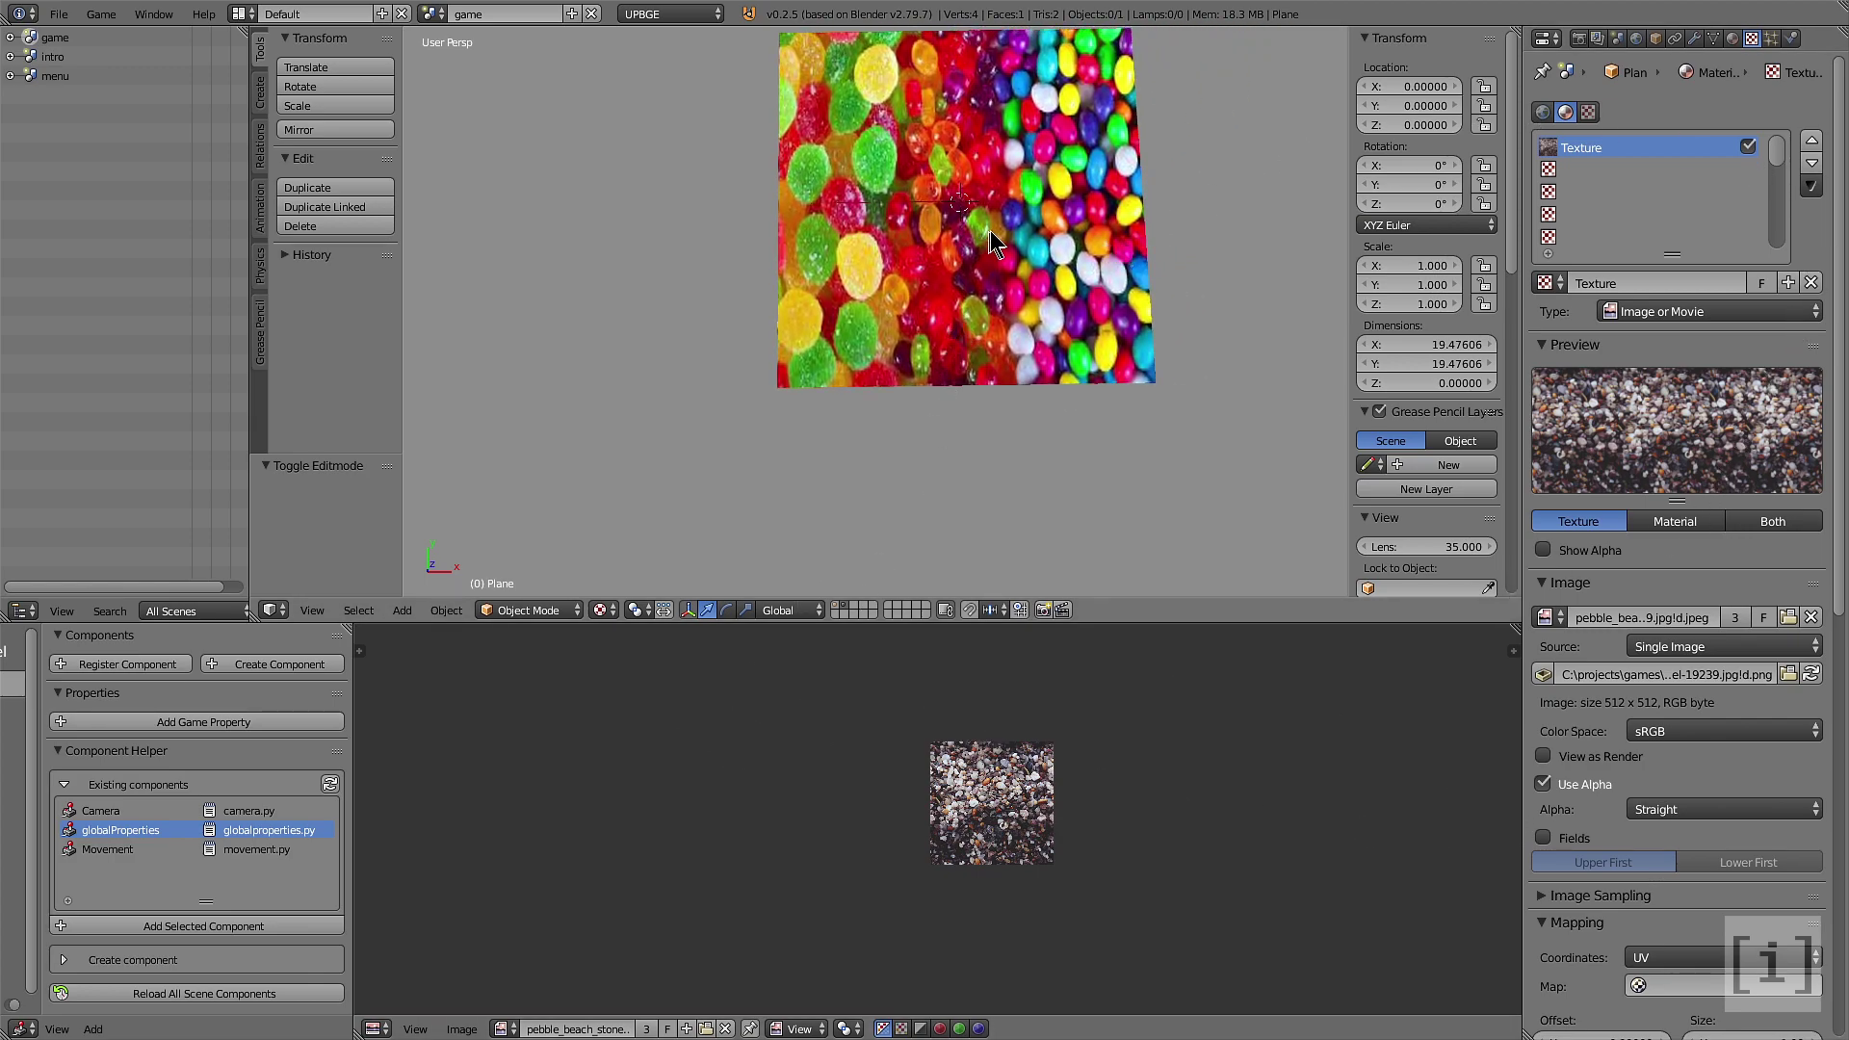
right_click(990, 229)
scroll(1579, 722, "down", 2)
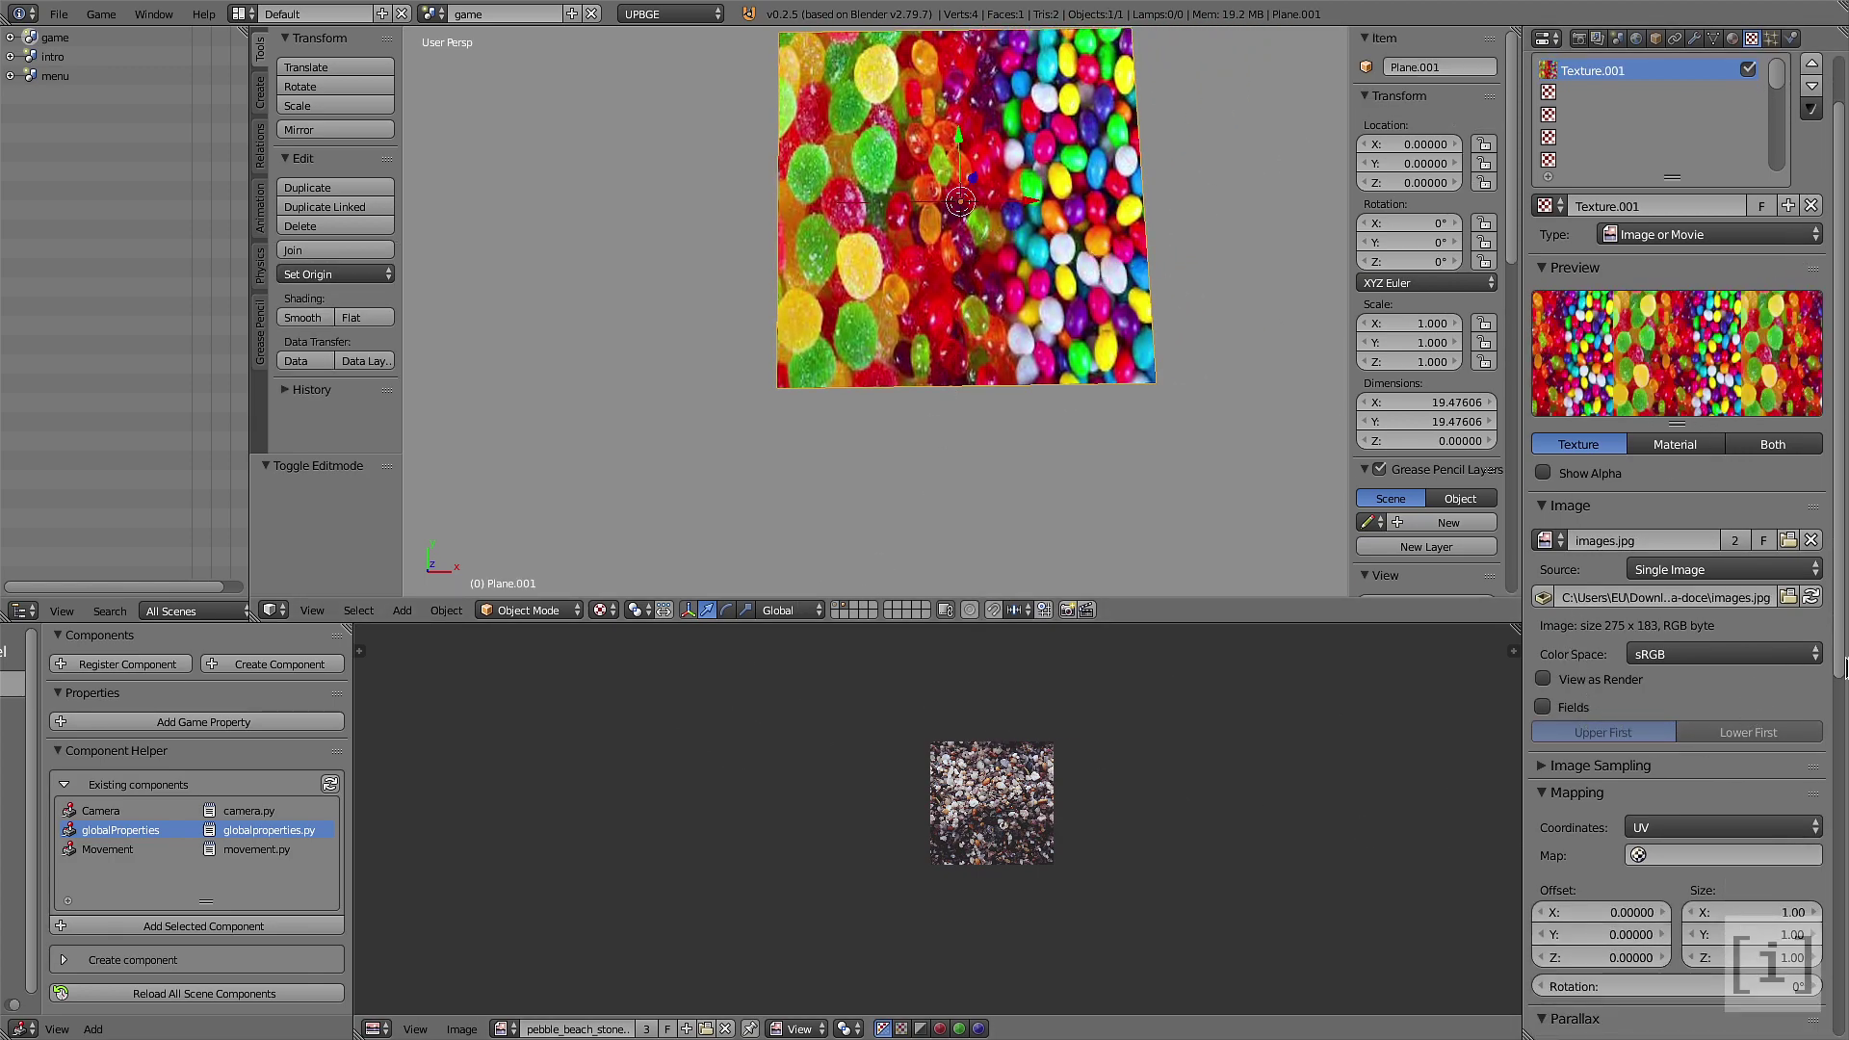
left_click(1783, 600)
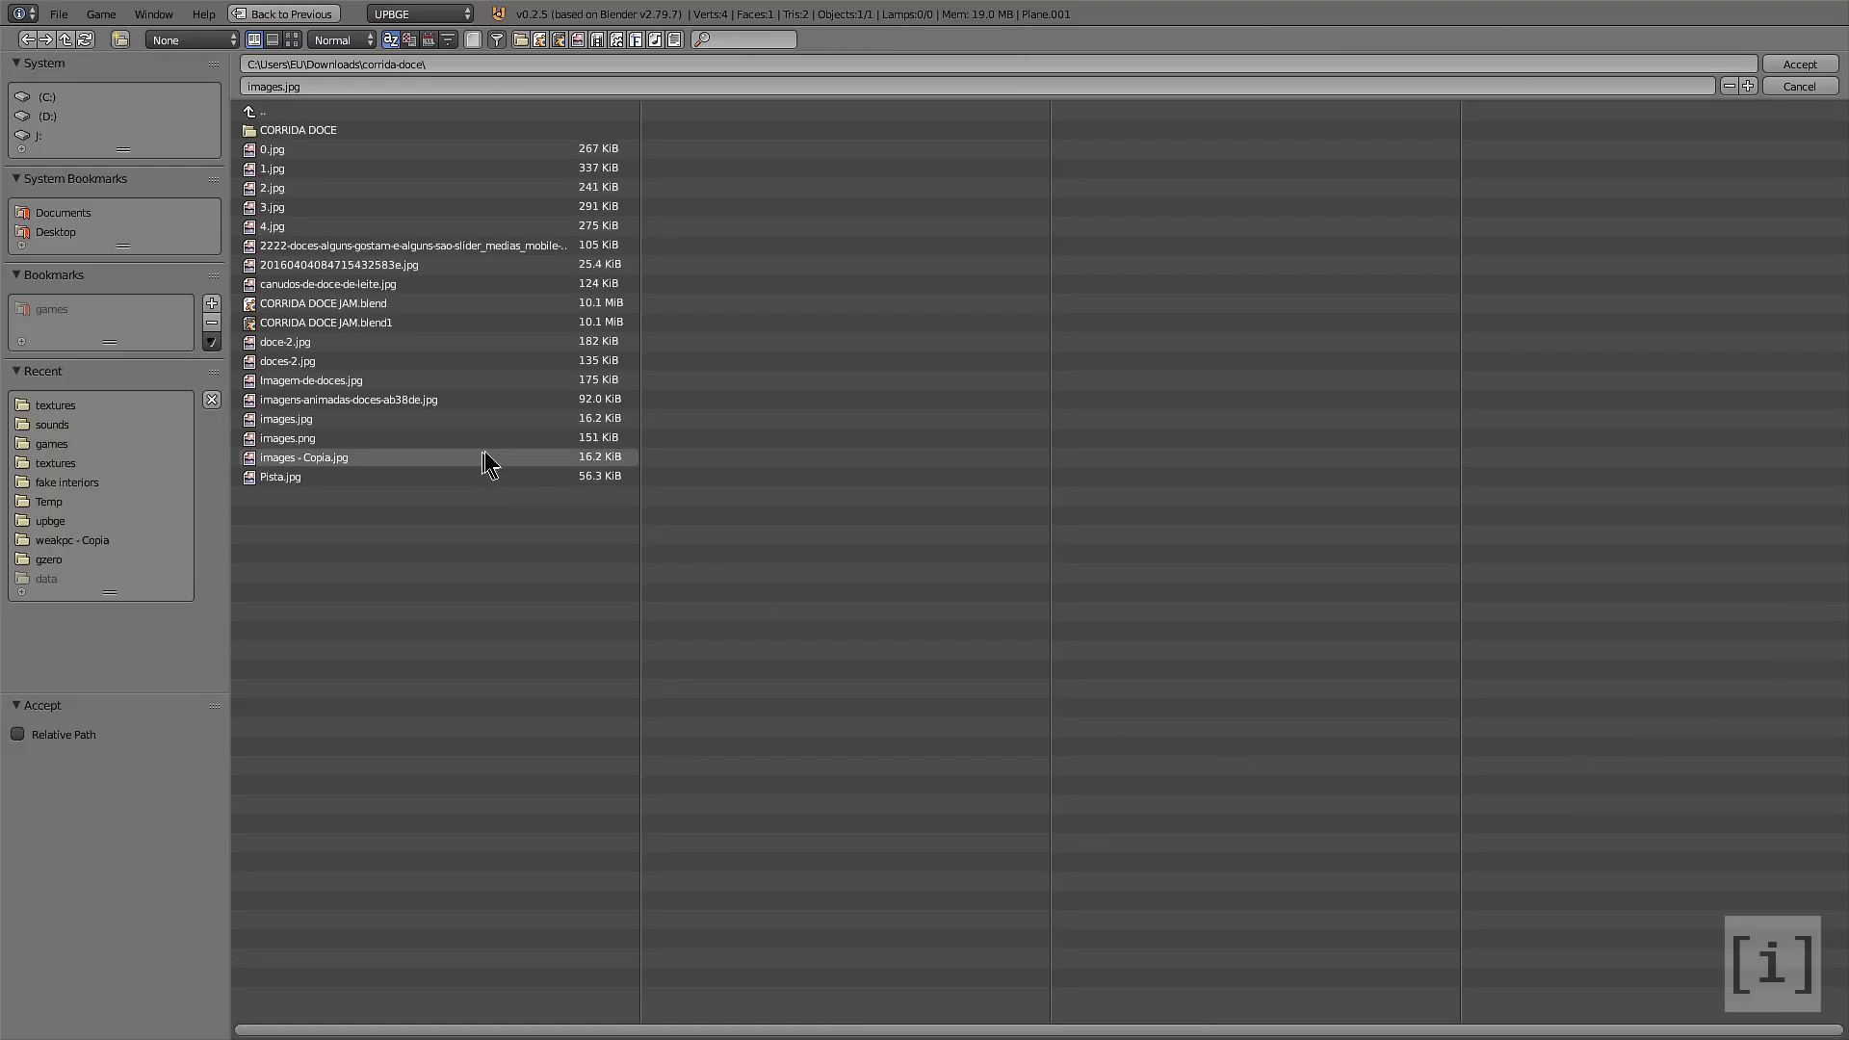
double_click(286, 437)
left_click_drag(1031, 123, 986, 339)
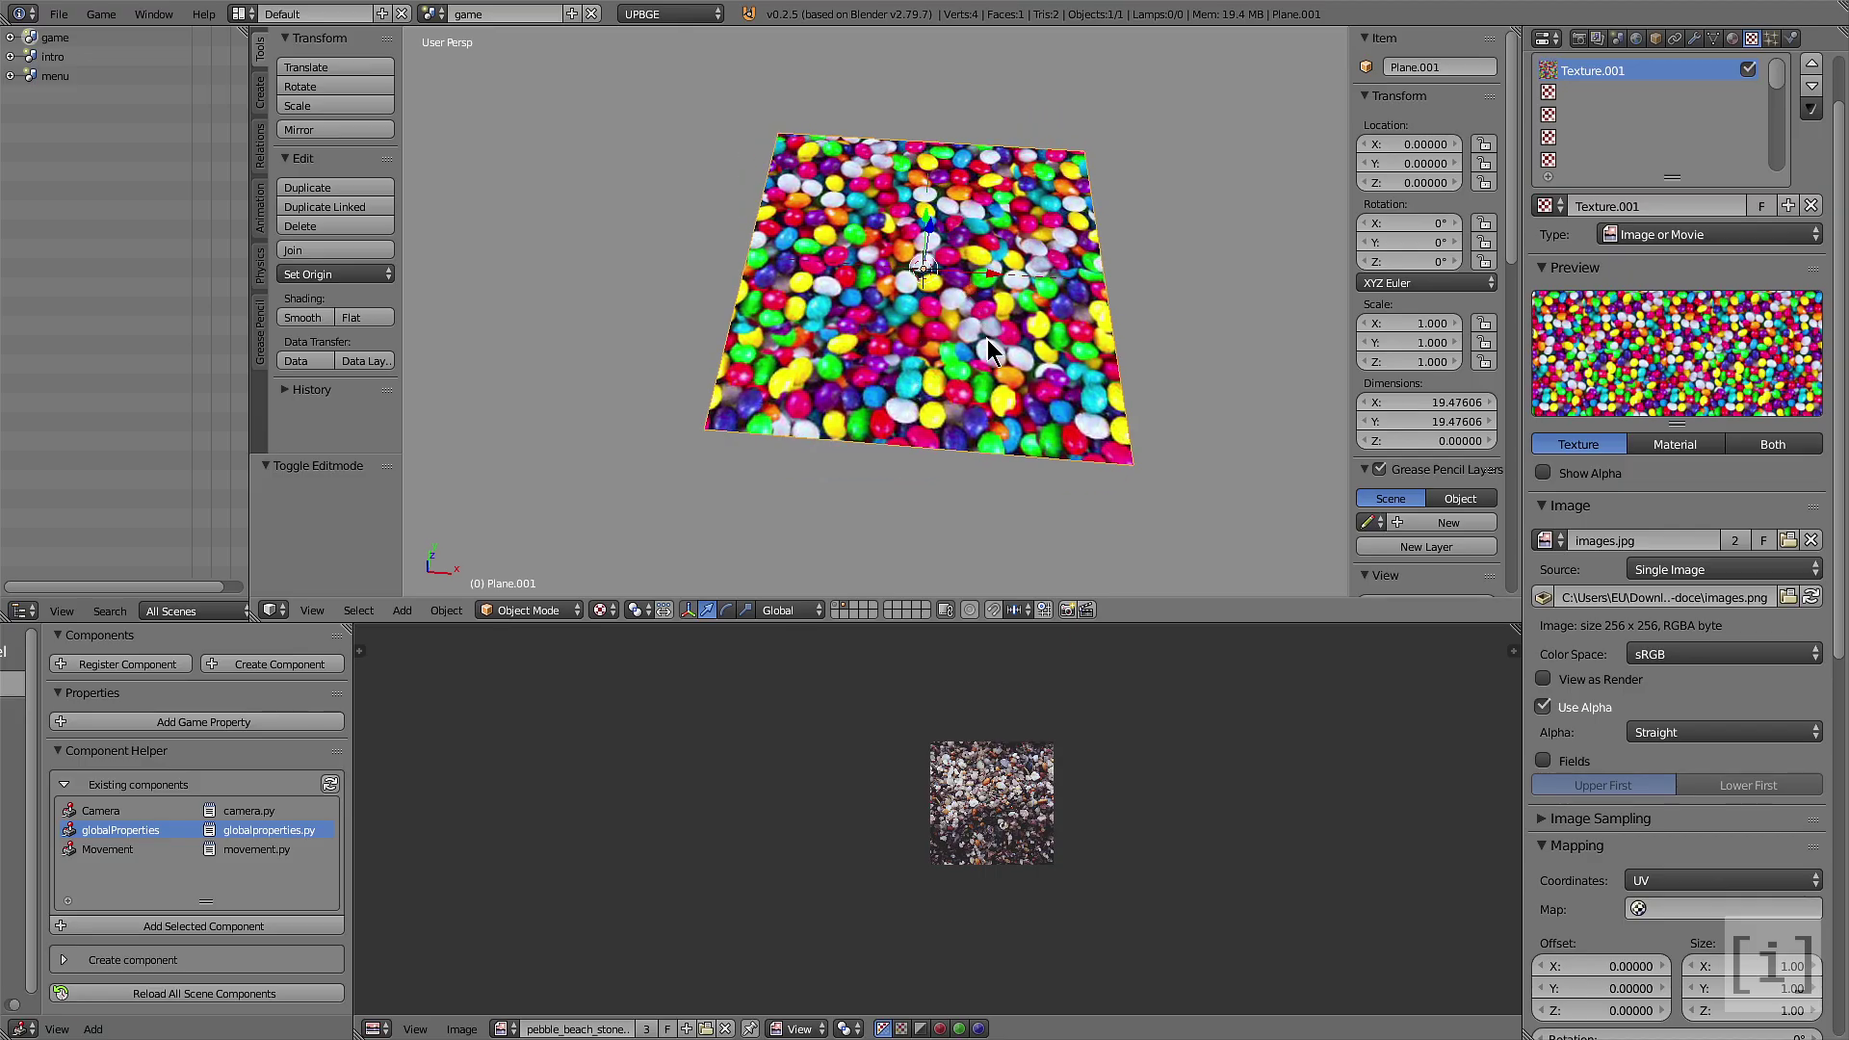
key("Tab")
Scale up the plane's UVs, maximise the 3D viewport, and return to Object Mode
key("s")
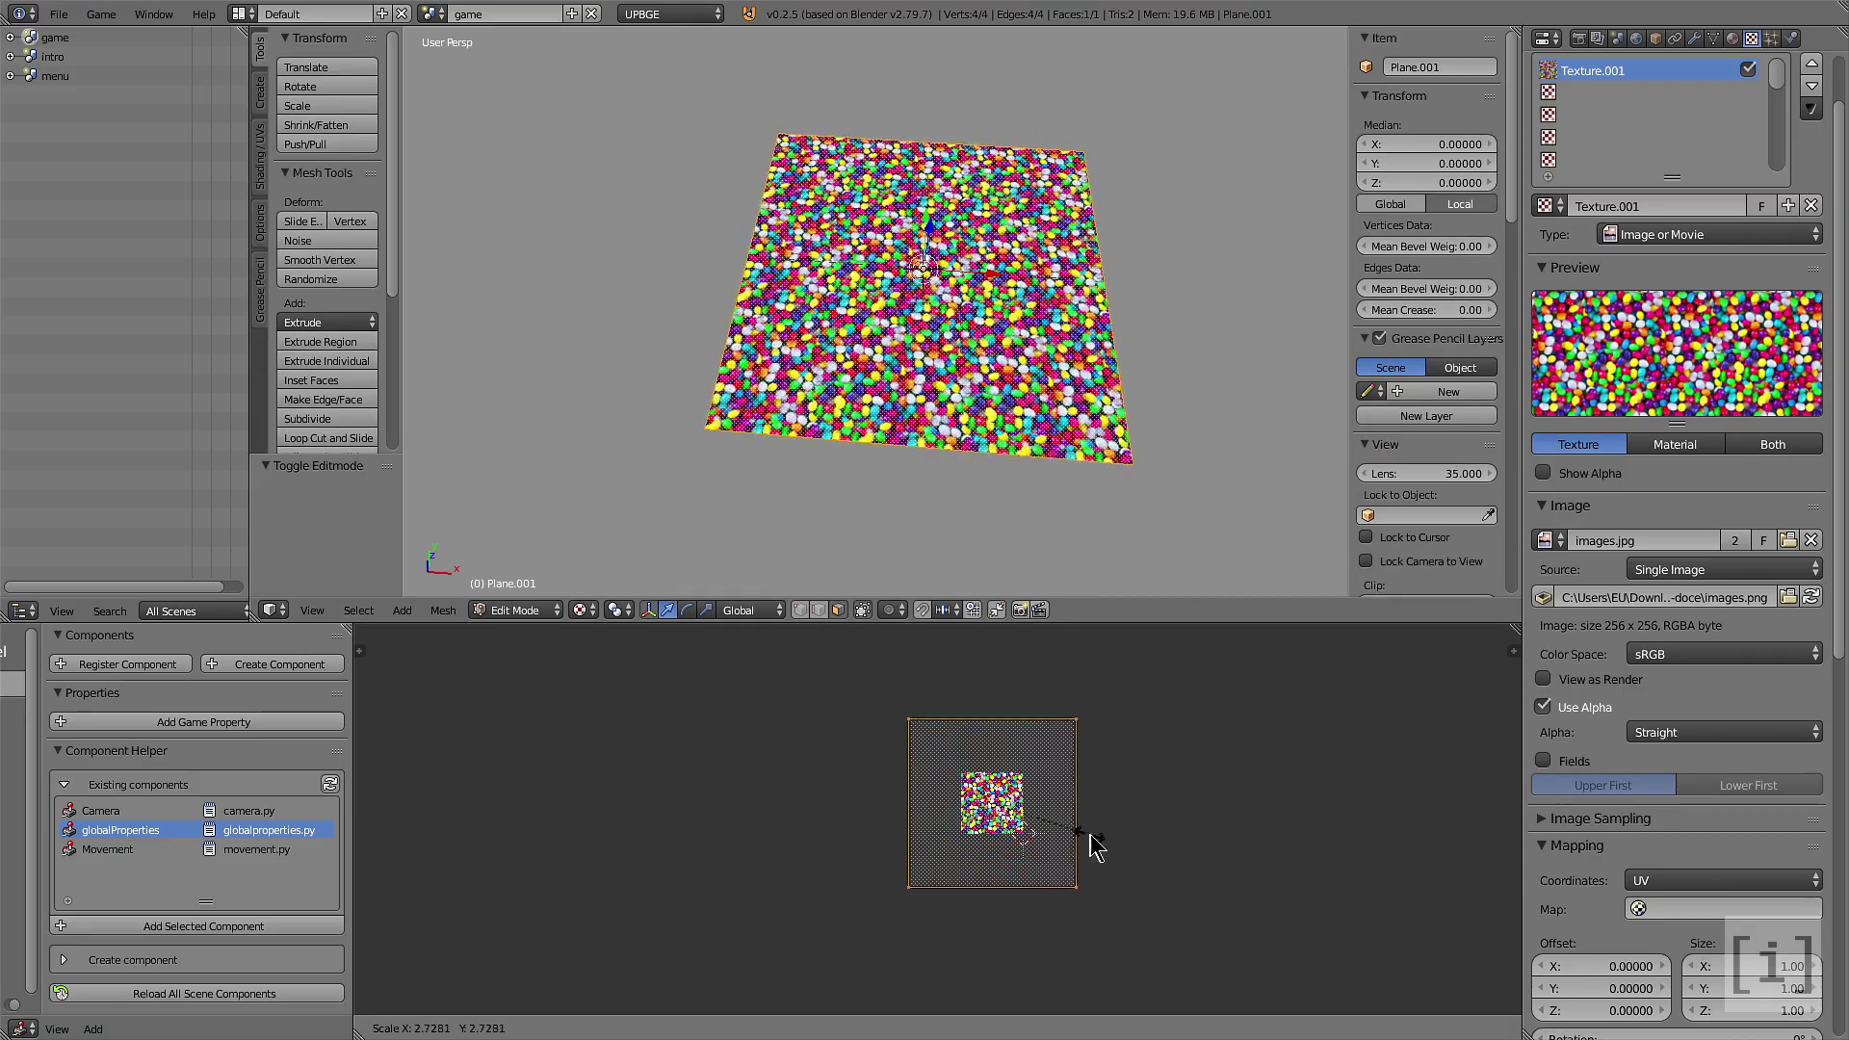
left_click(1144, 851)
key("ctrl+Up")
key("Tab")
Zoom and orbit to inspect the densely tiled jellybean plane from above
scroll(993, 569, "up", 3)
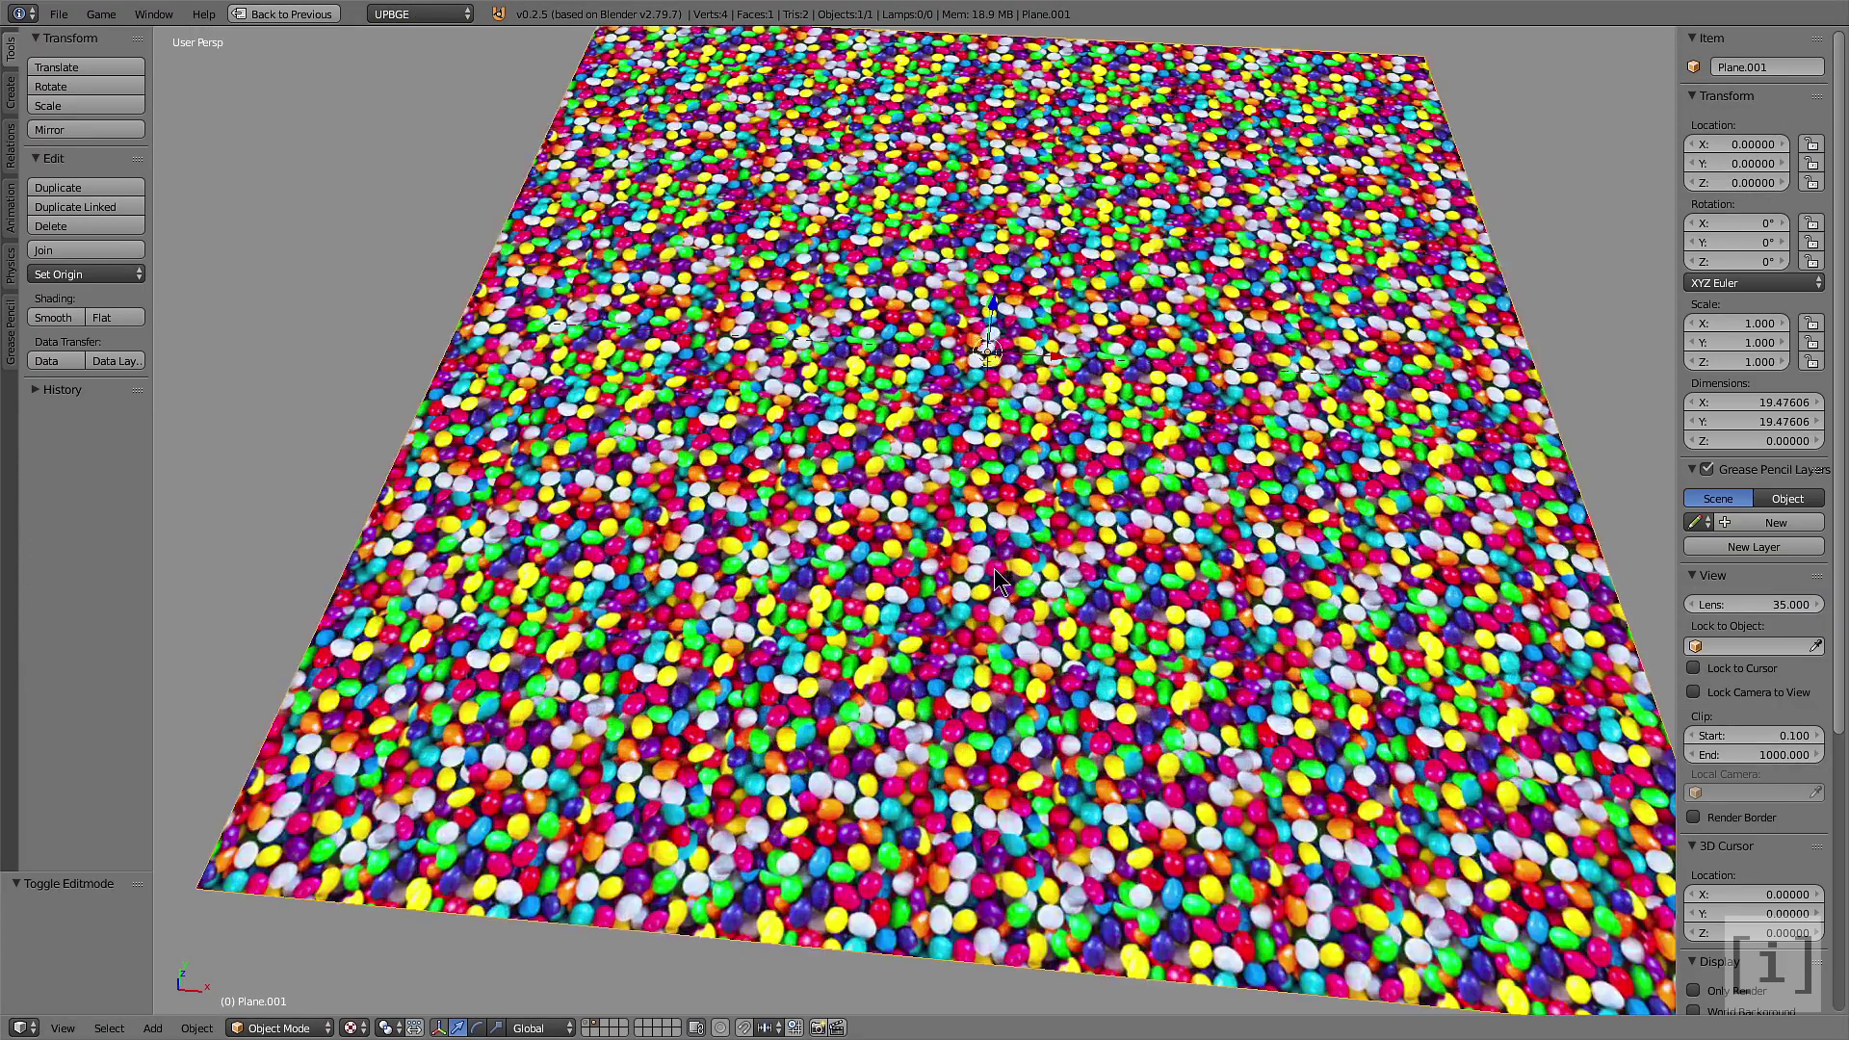
scroll(955, 535, "up", 3)
scroll(1057, 531, "up", 5)
scroll(950, 518, "up", 2)
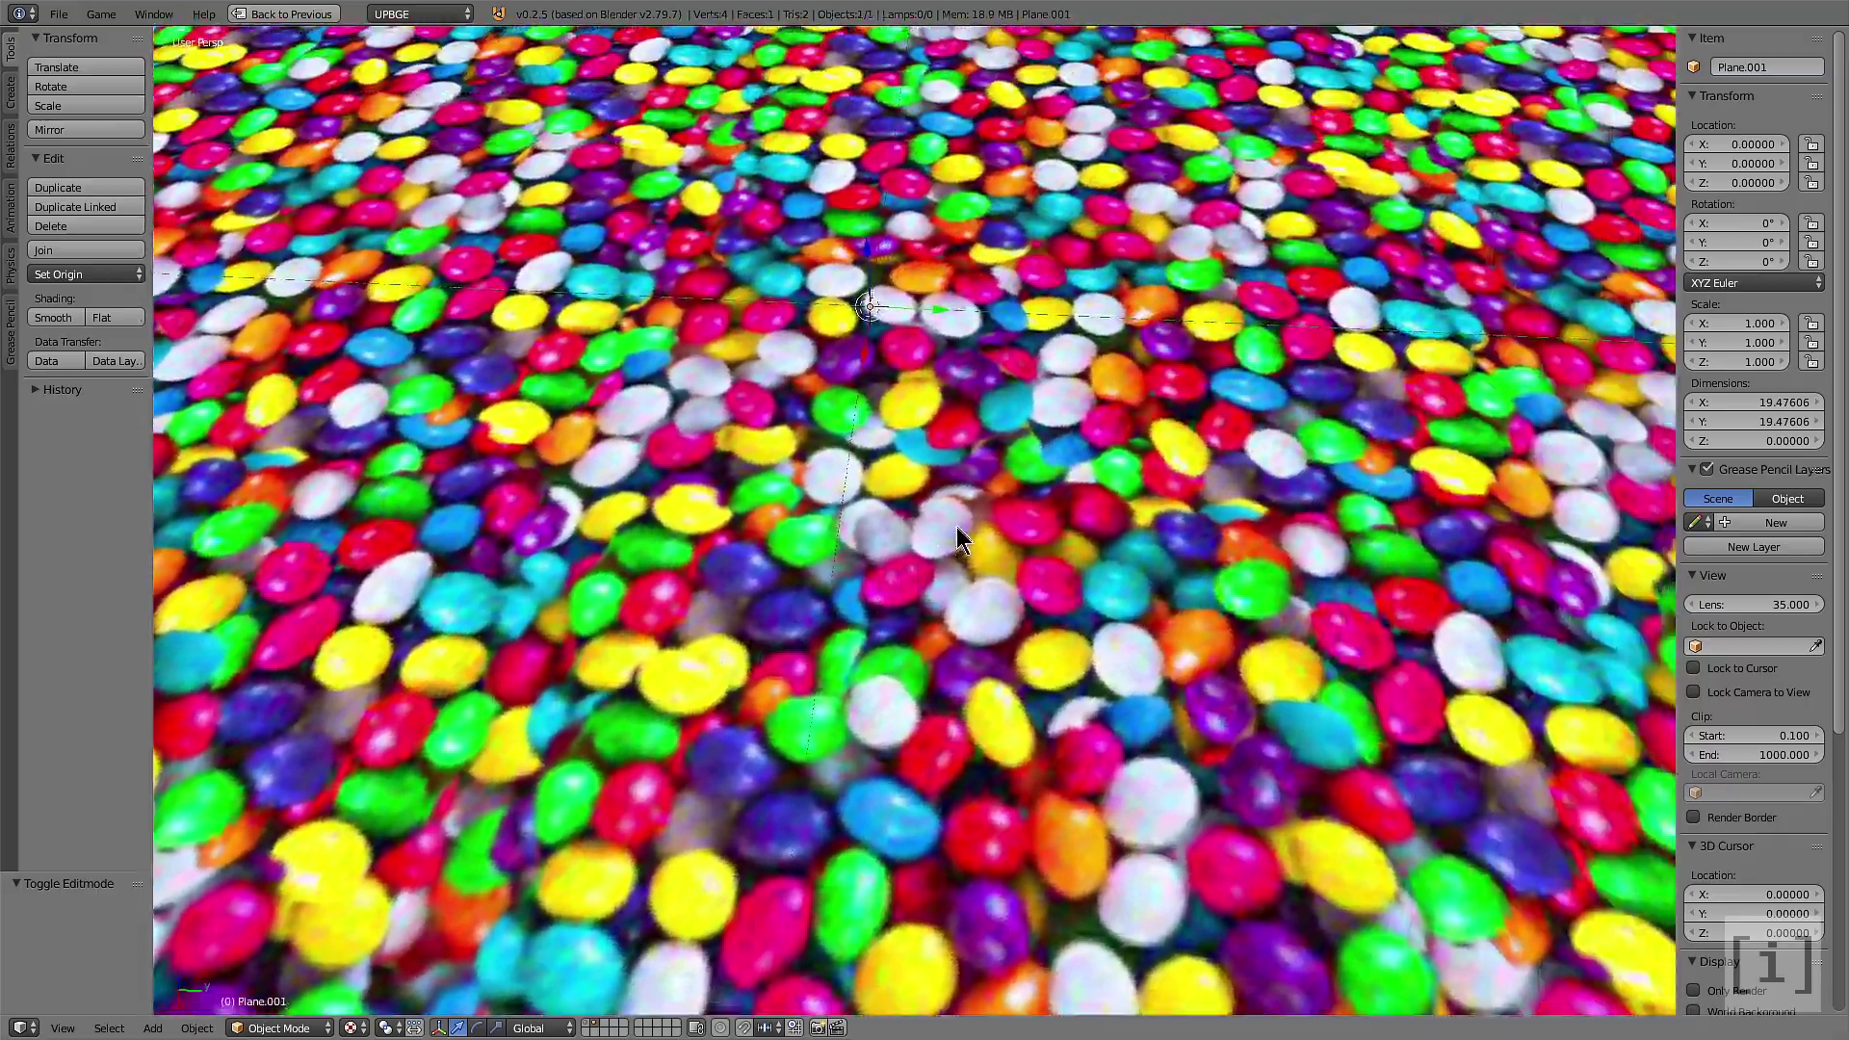
mouse_move(949, 518)
left_mouse_down()
mouse_move(857, 520)
mouse_move(873, 497)
mouse_move(1066, 470)
mouse_move(966, 498)
mouse_move(778, 603)
mouse_move(841, 511)
mouse_move(1115, 621)
mouse_move(1186, 622)
mouse_move(1309, 505)
mouse_move(1088, 545)
mouse_move(1066, 514)
mouse_move(1052, 569)
mouse_move(1088, 649)
mouse_move(1182, 649)
mouse_move(1023, 568)
mouse_move(852, 541)
left_mouse_up()
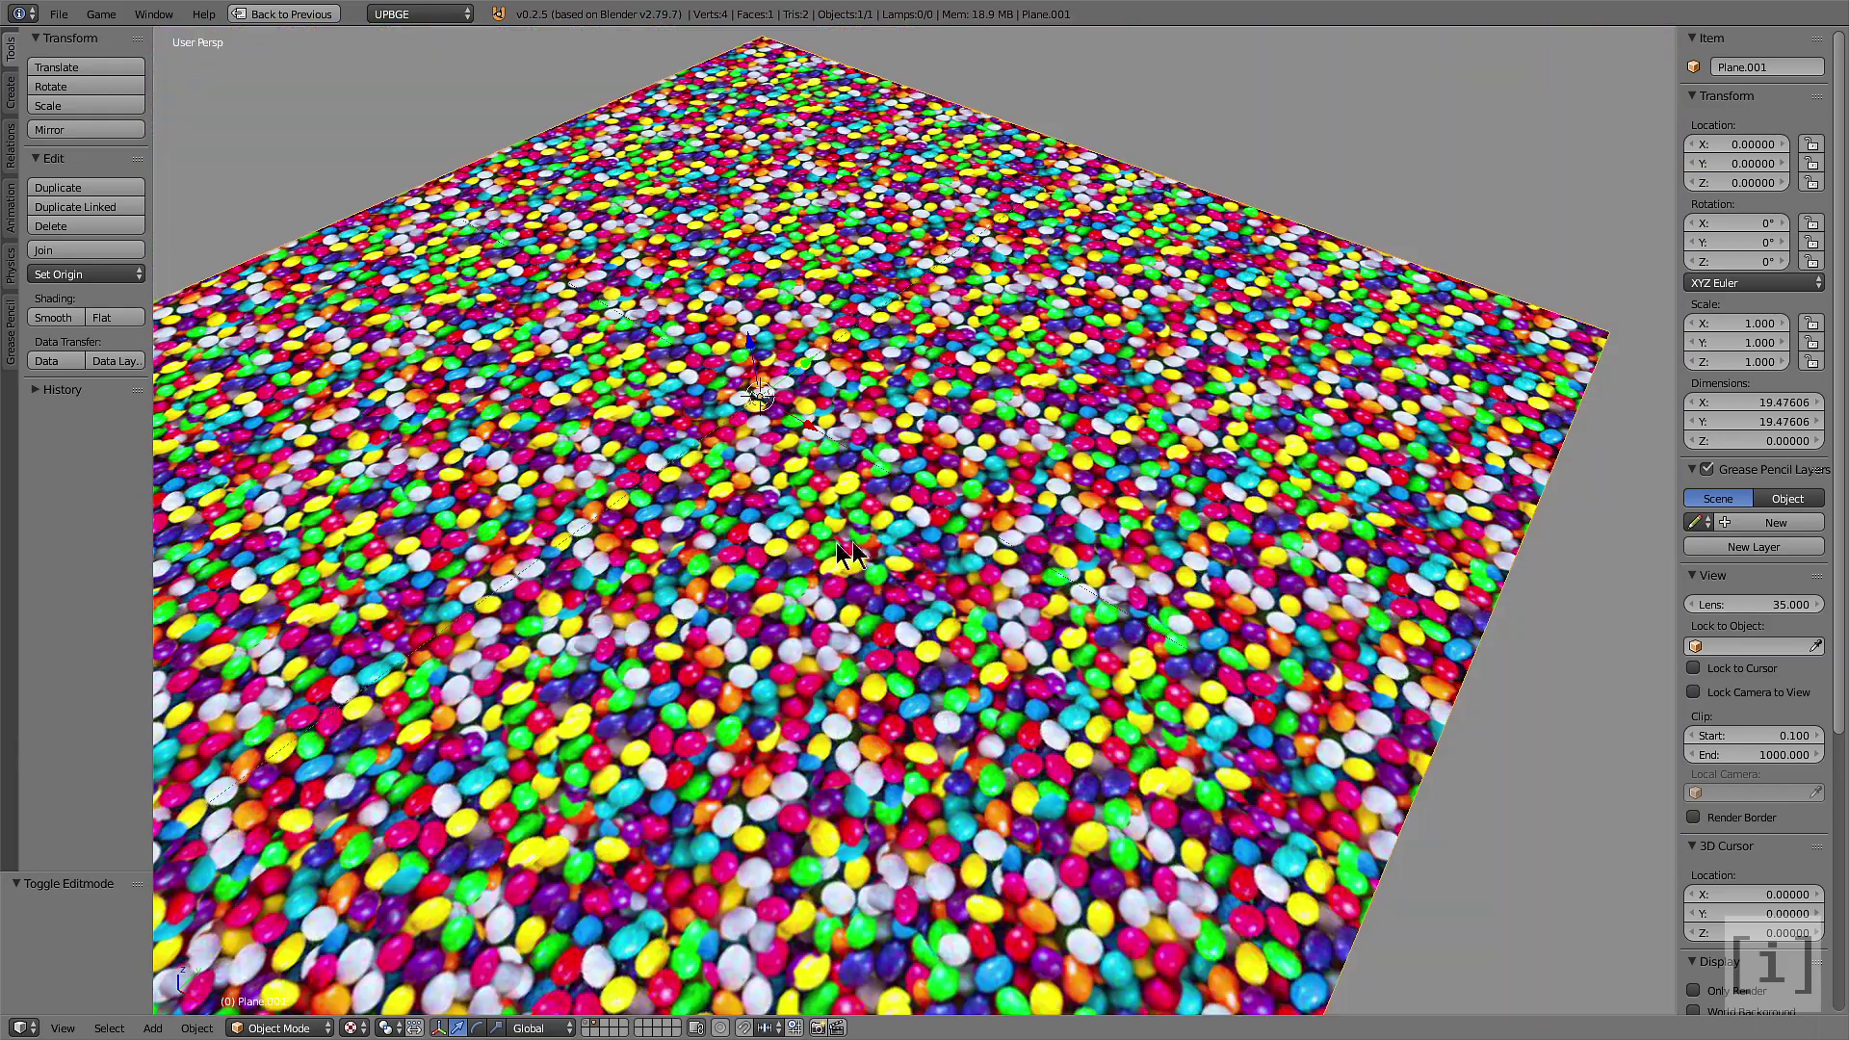
scroll(950, 539, "down", 2)
scroll(855, 607, "down", 4)
left_click_drag(855, 606, 924, 454)
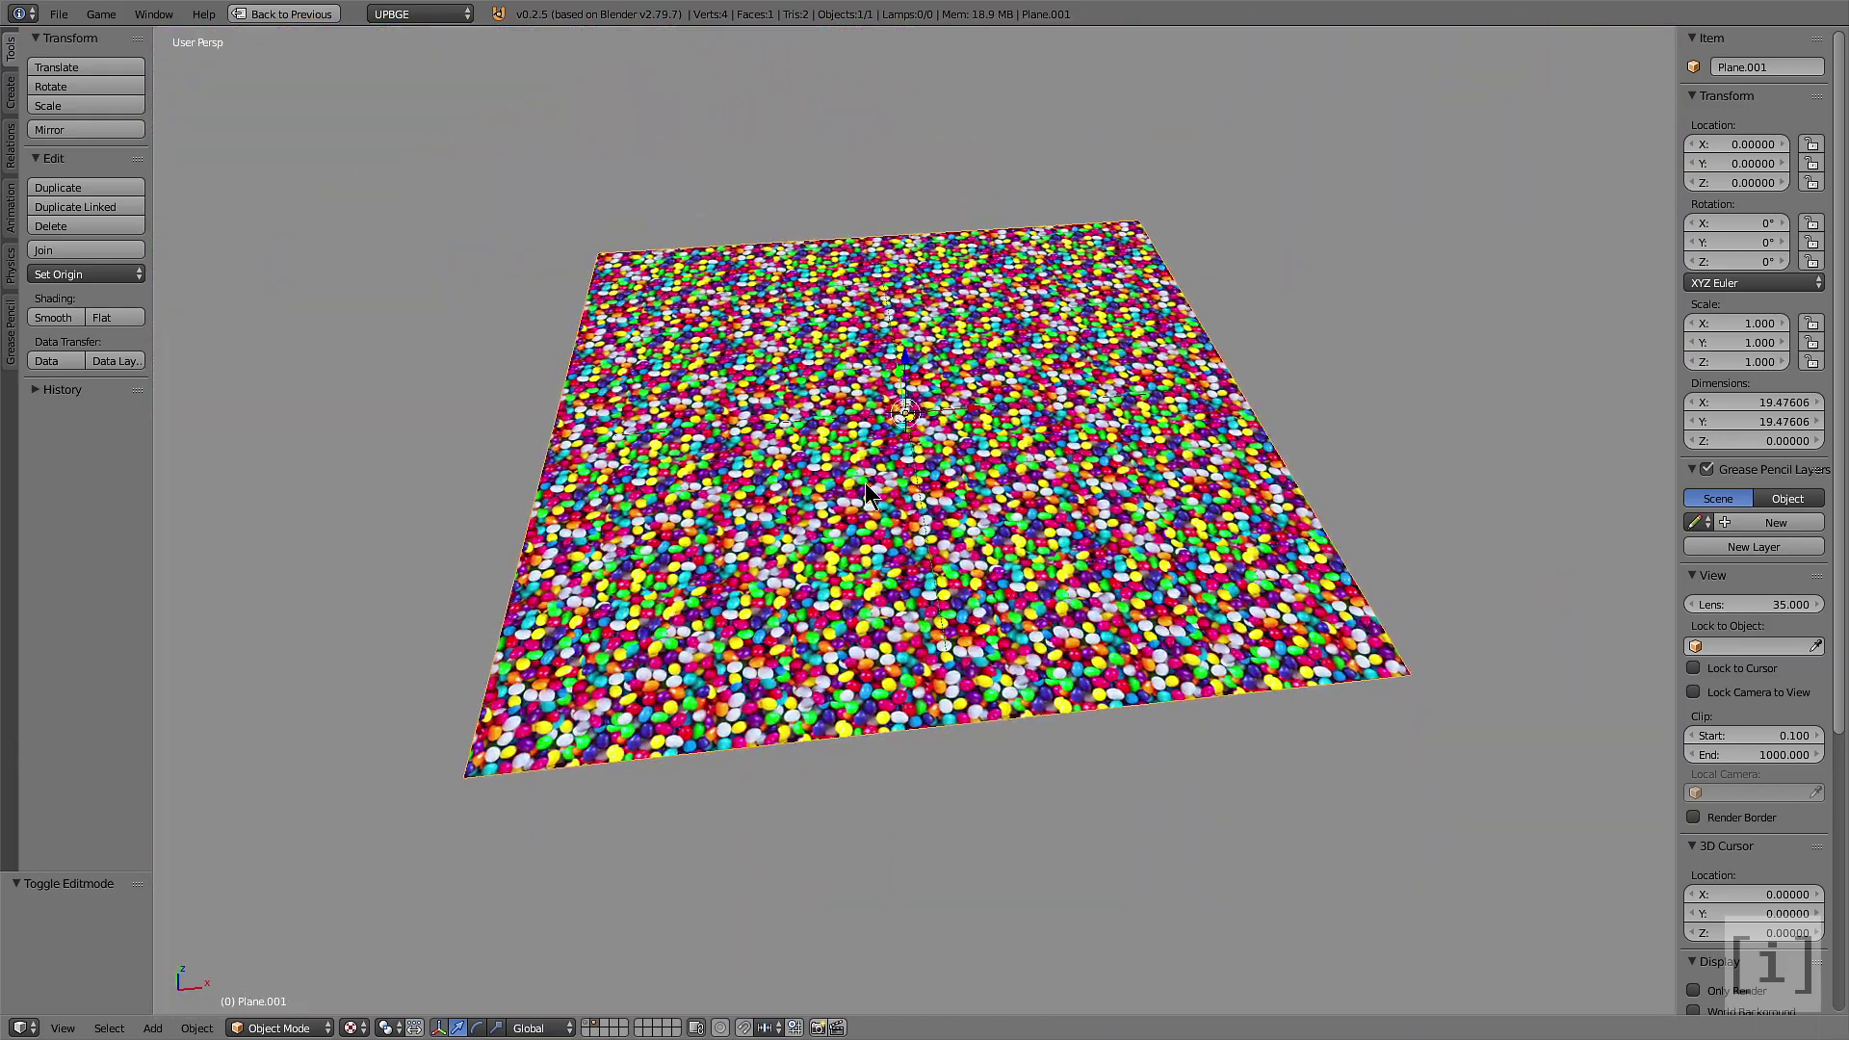
scroll(865, 482, "down", 5)
Move the jellybean plane 20.778 along X and reveal the pebble-textured plane
key("g")
key("x")
left_click(1184, 449)
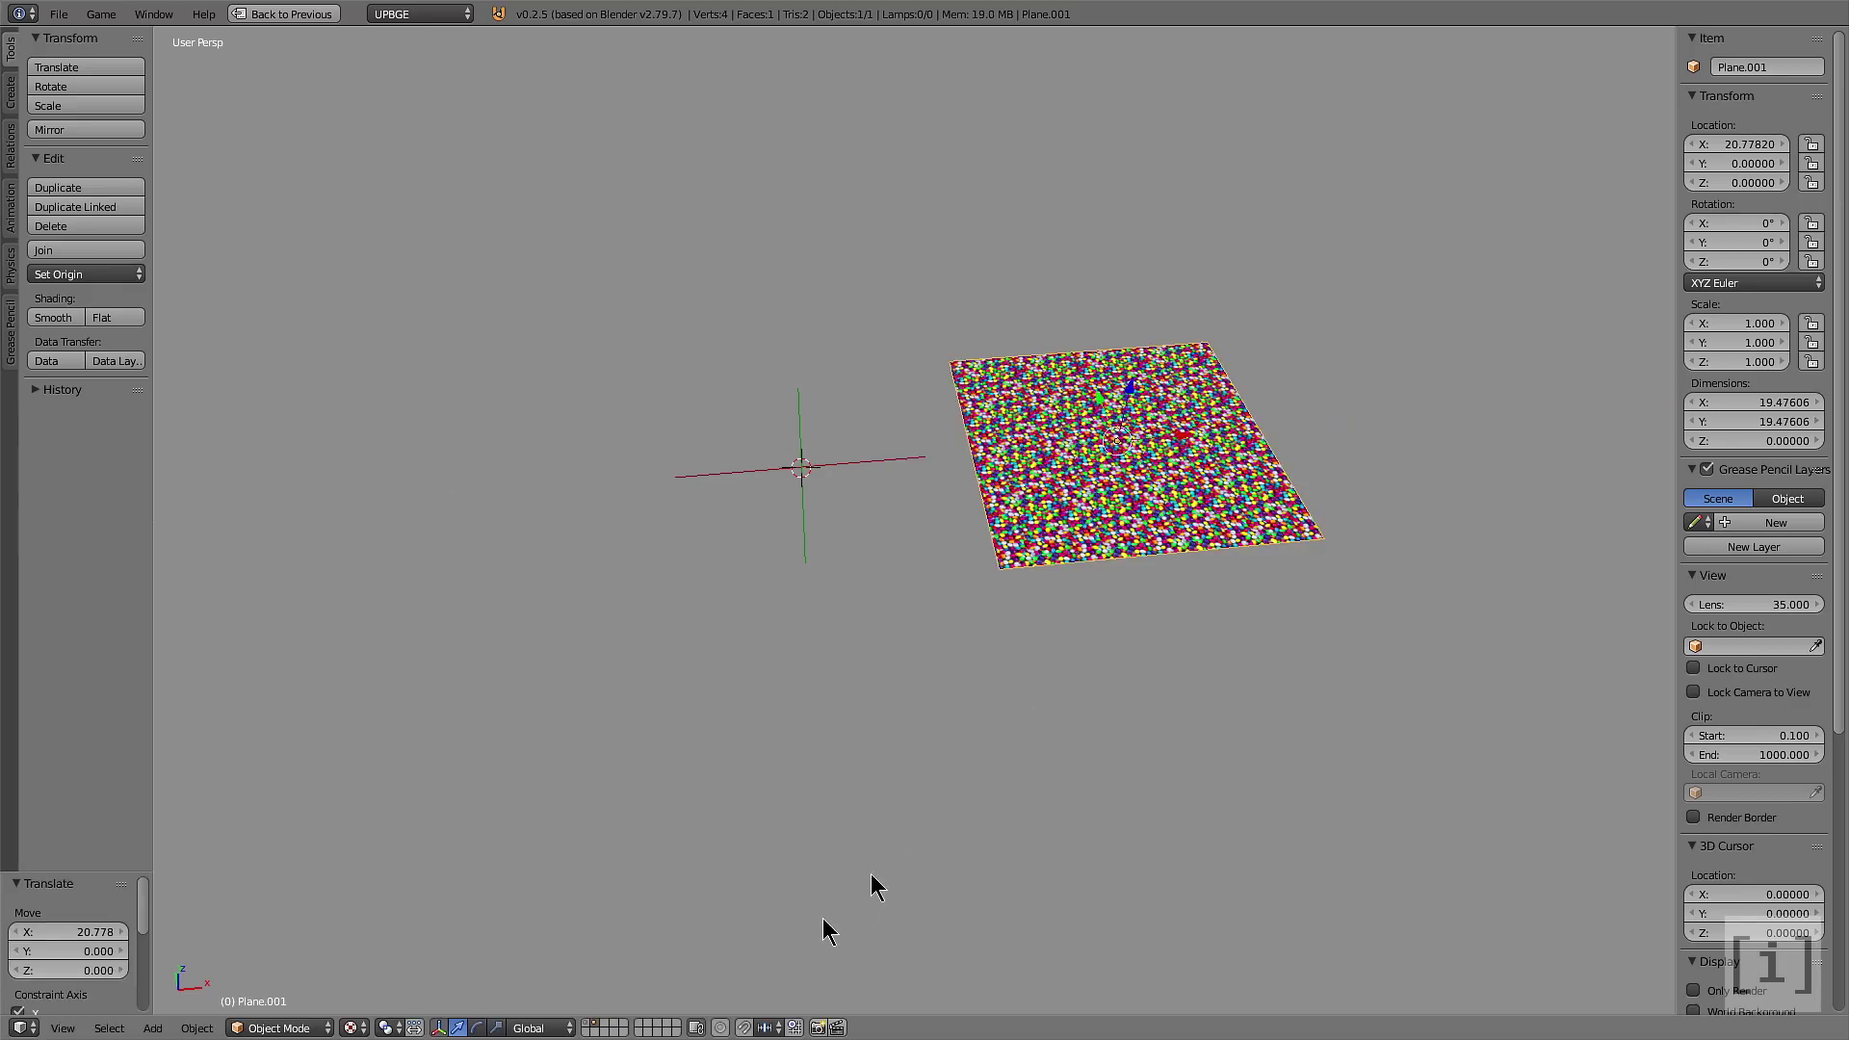
left_click(586, 1032, "shift")
Zoom and orbit to an oblique view comparing both tiled planes
scroll(830, 549, "up", 2)
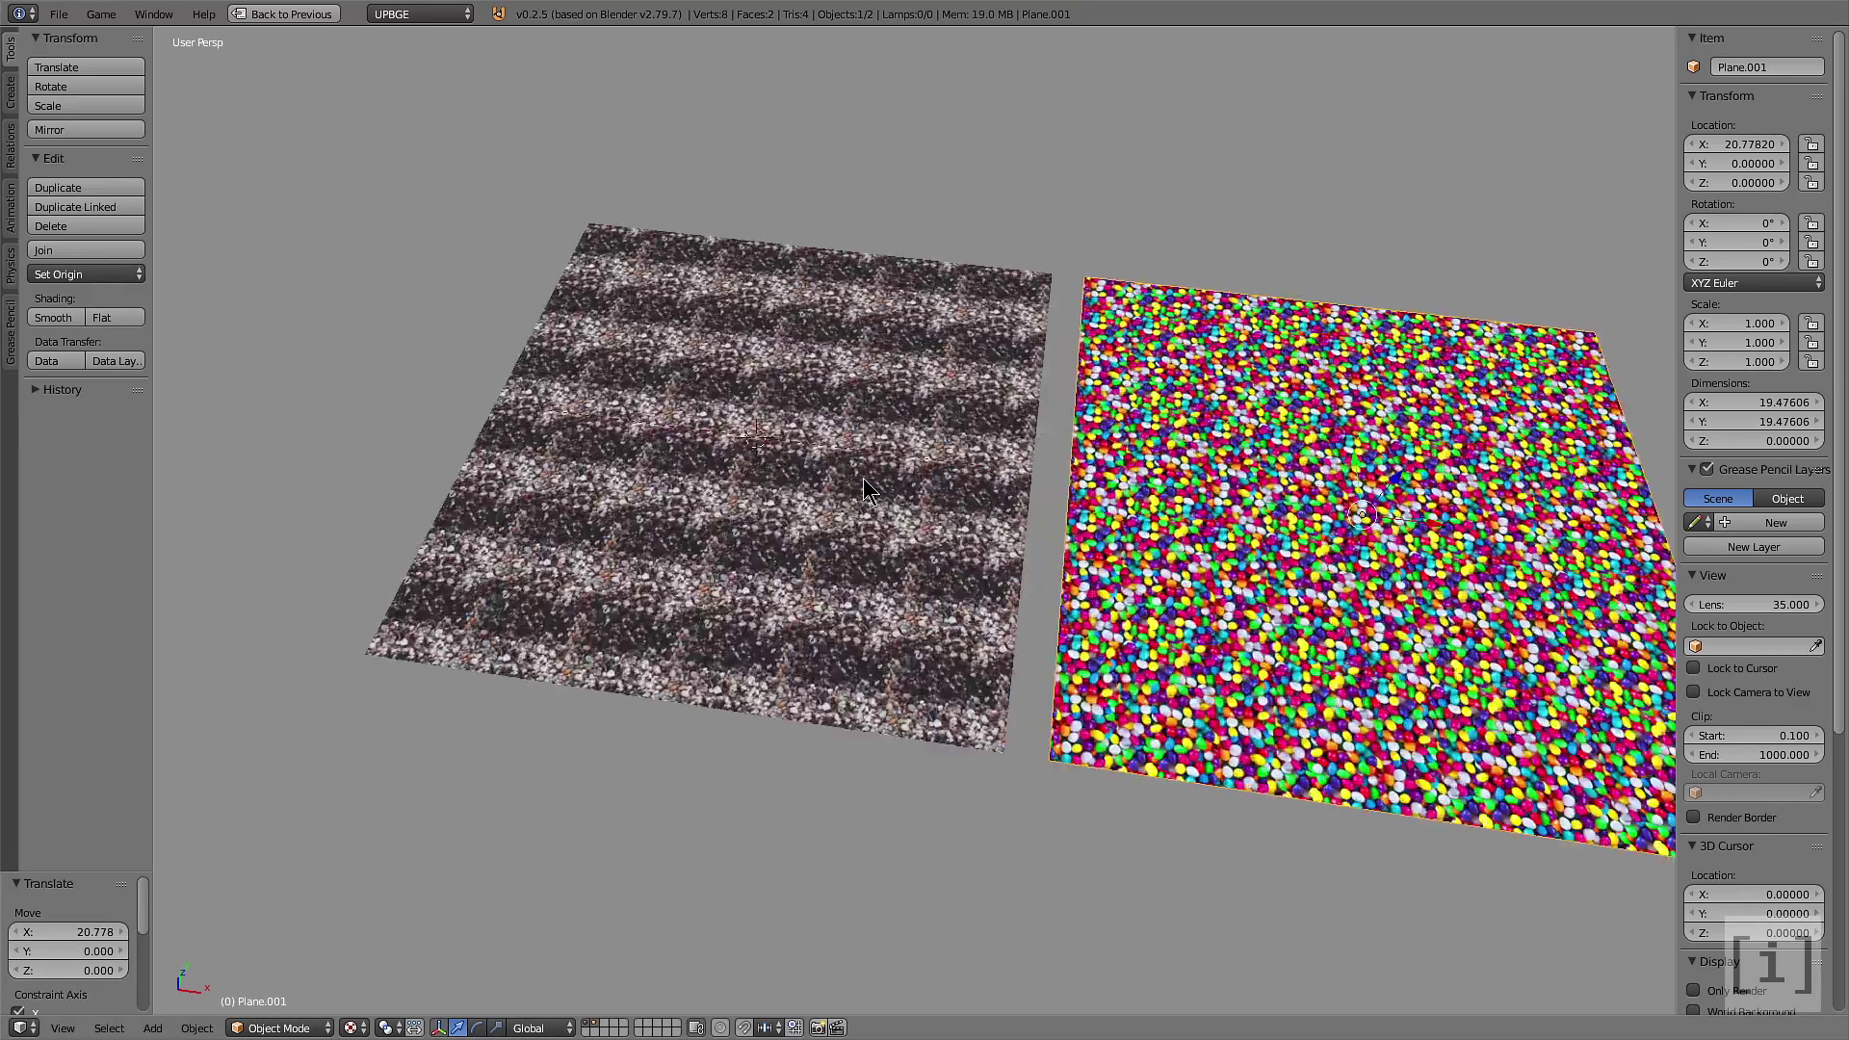
scroll(830, 549, "up", 2)
scroll(837, 554, "up", 1)
scroll(1045, 562, "up", 2)
scroll(1045, 562, "down", 2)
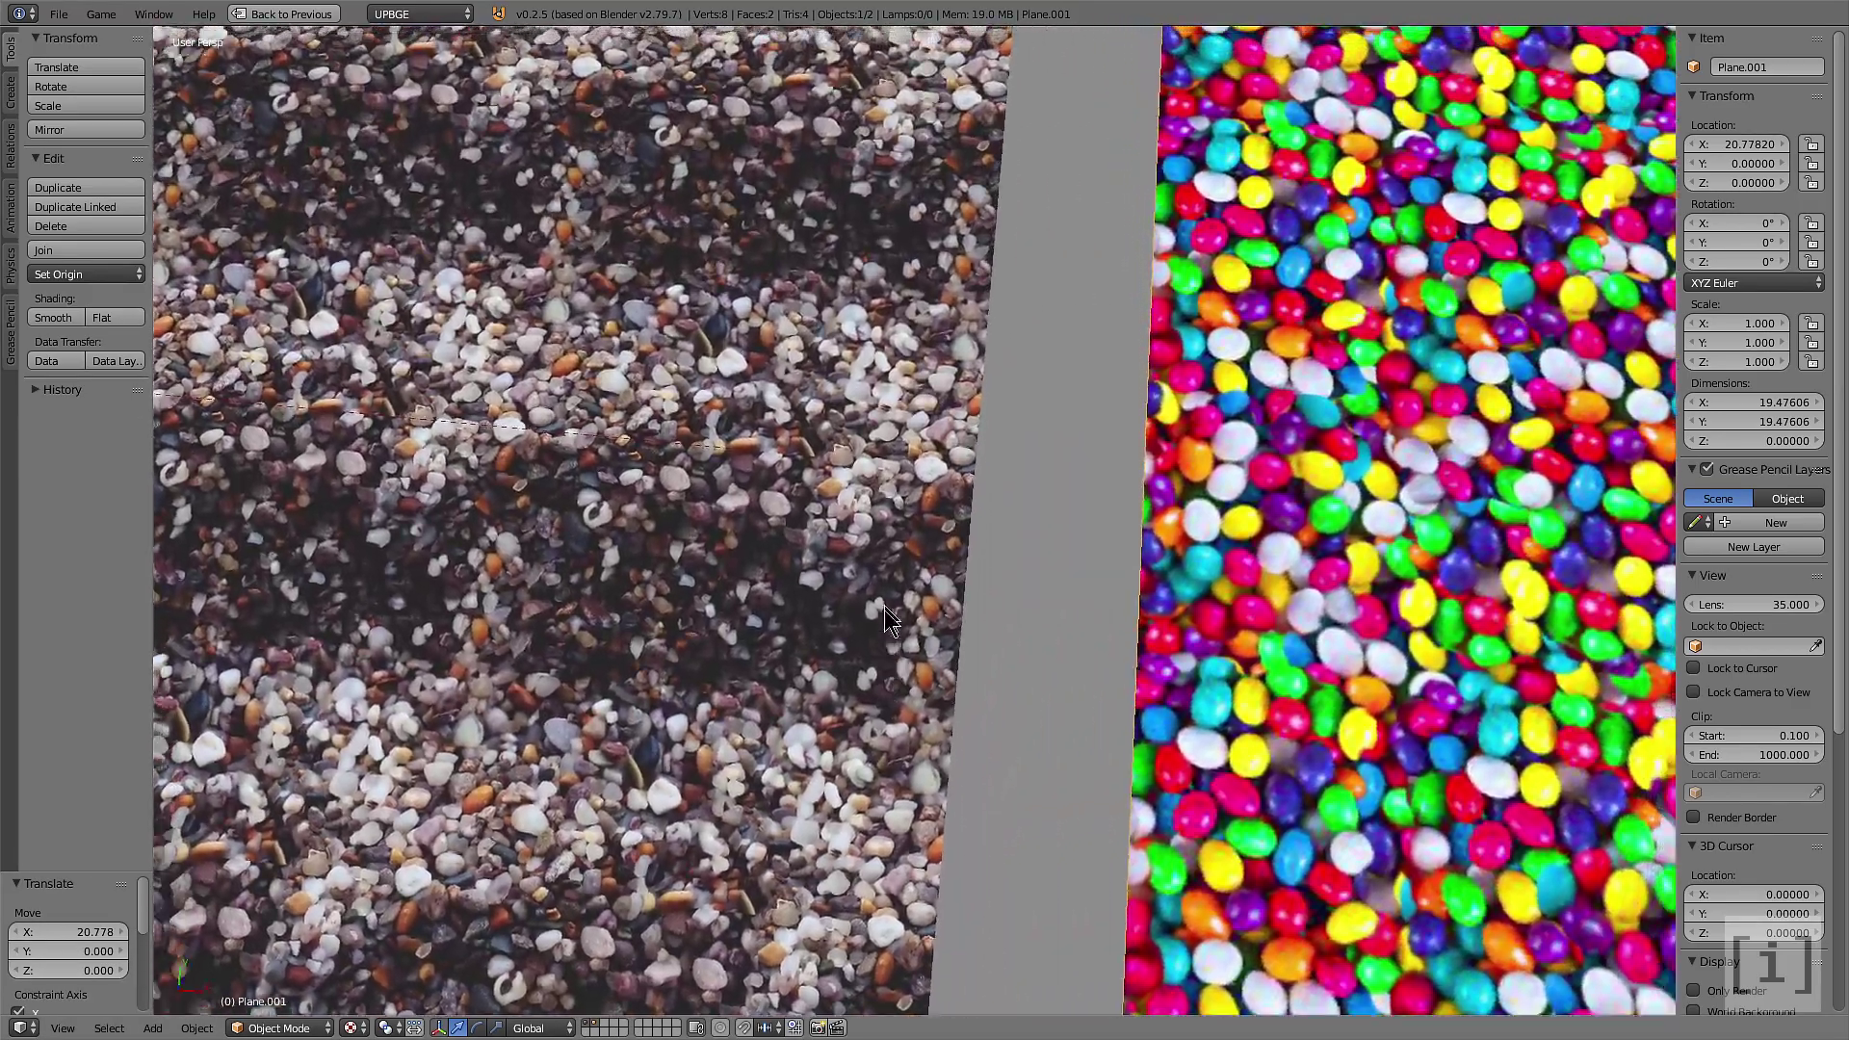
scroll(884, 609, "down", 2)
scroll(944, 633, "down", 2)
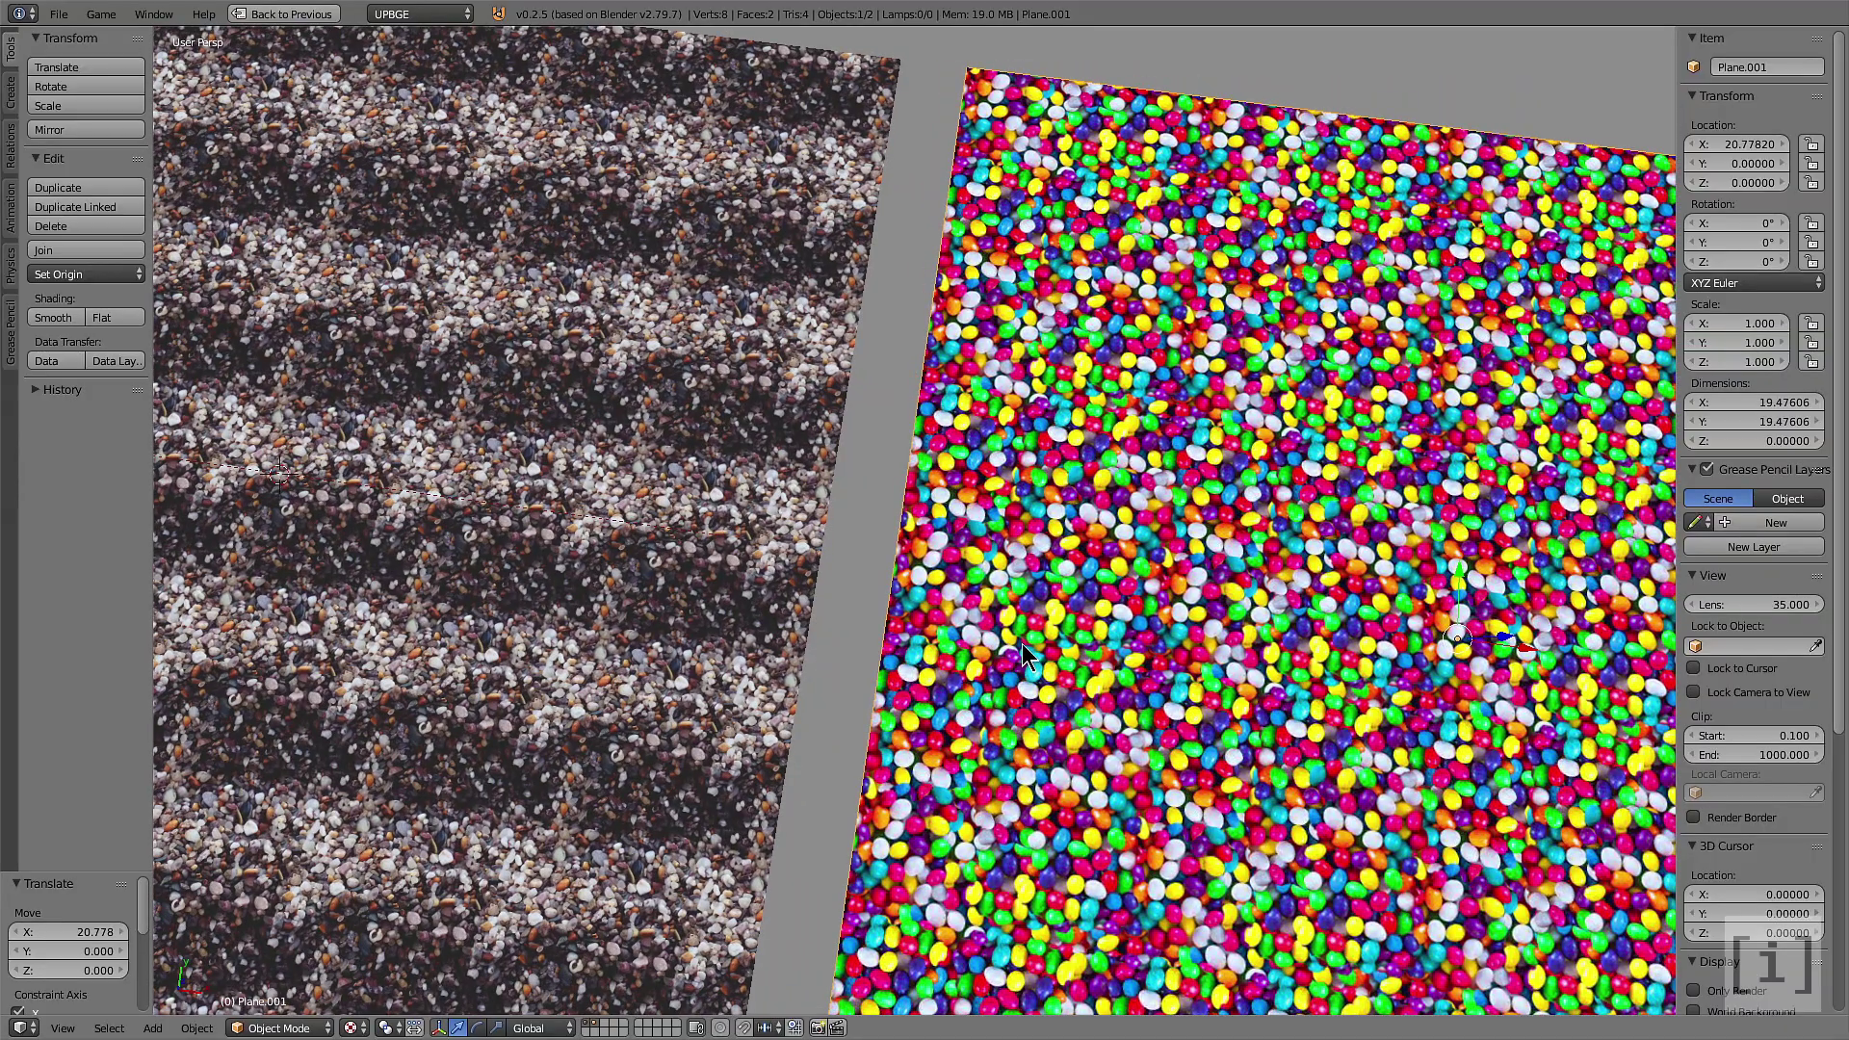
mouse_move(1021, 643)
left_mouse_down()
mouse_move(973, 543)
mouse_move(1011, 579)
mouse_move(928, 556)
mouse_move(1098, 619)
mouse_move(1000, 534)
mouse_move(891, 502)
mouse_move(907, 494)
mouse_move(964, 637)
mouse_move(989, 639)
left_mouse_up()
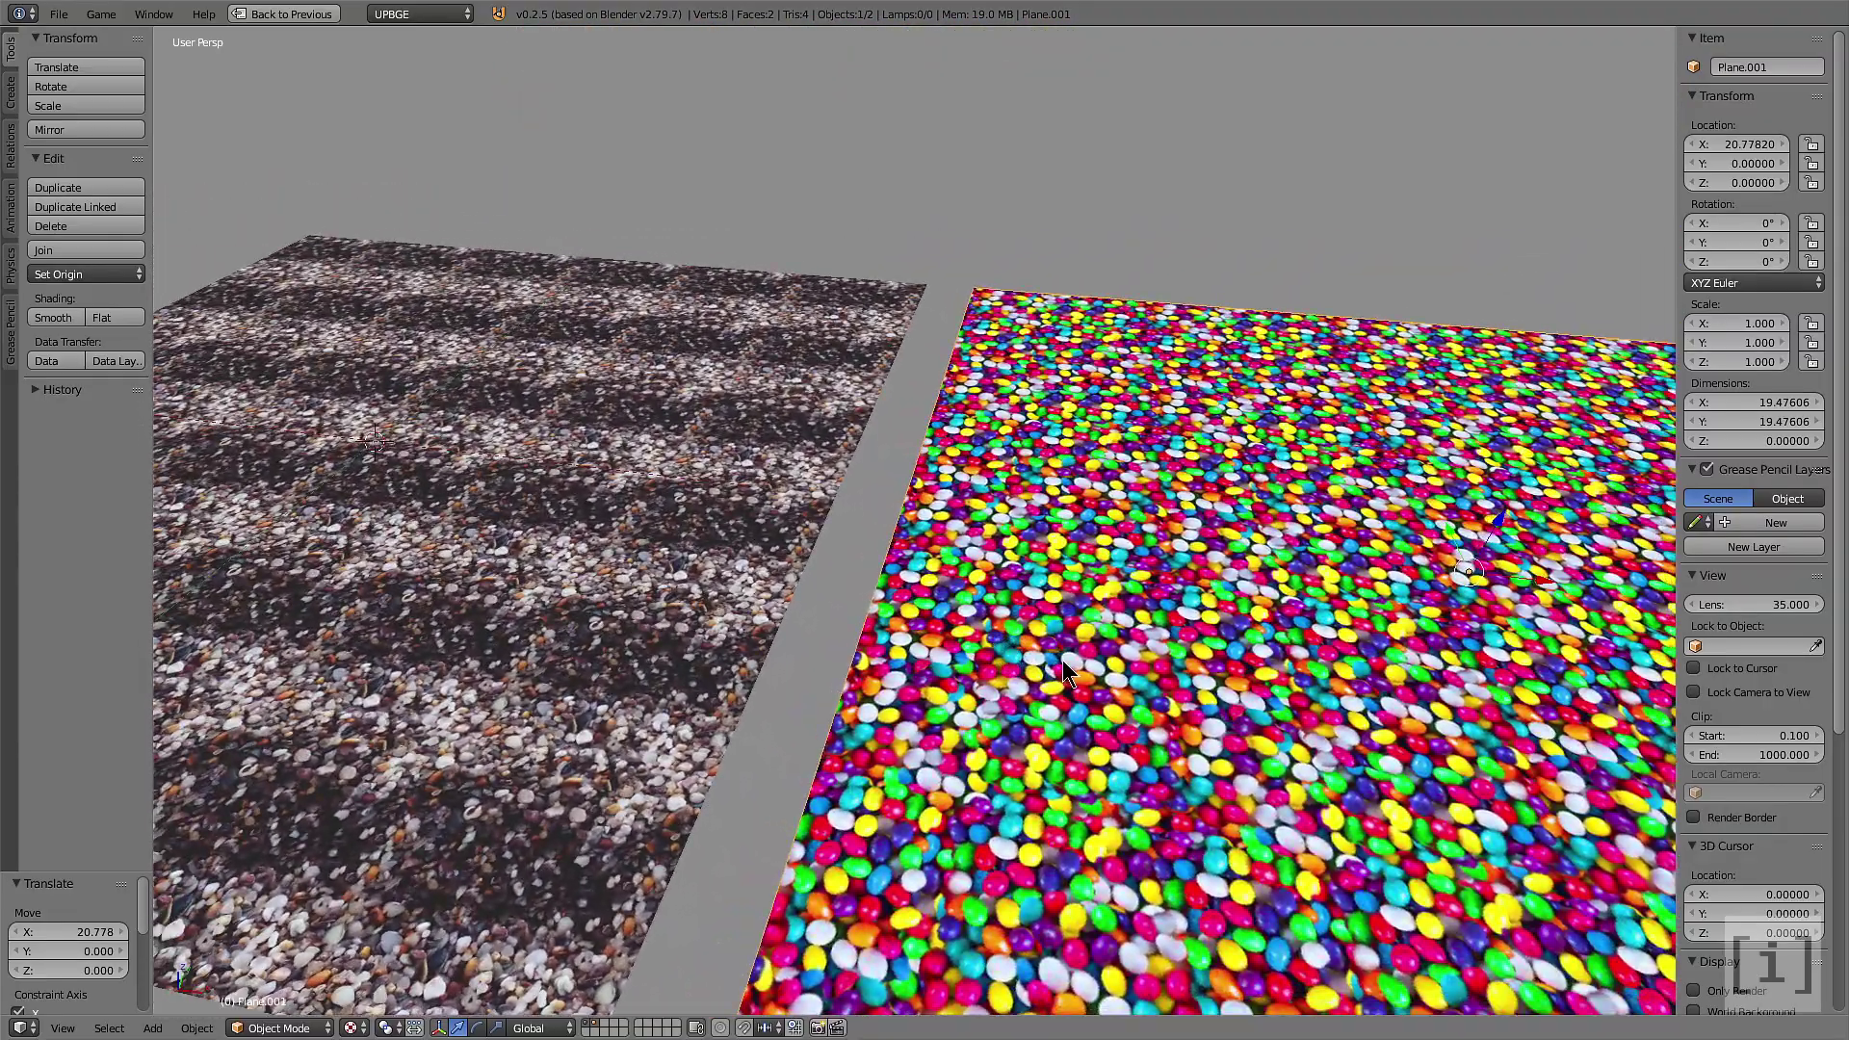